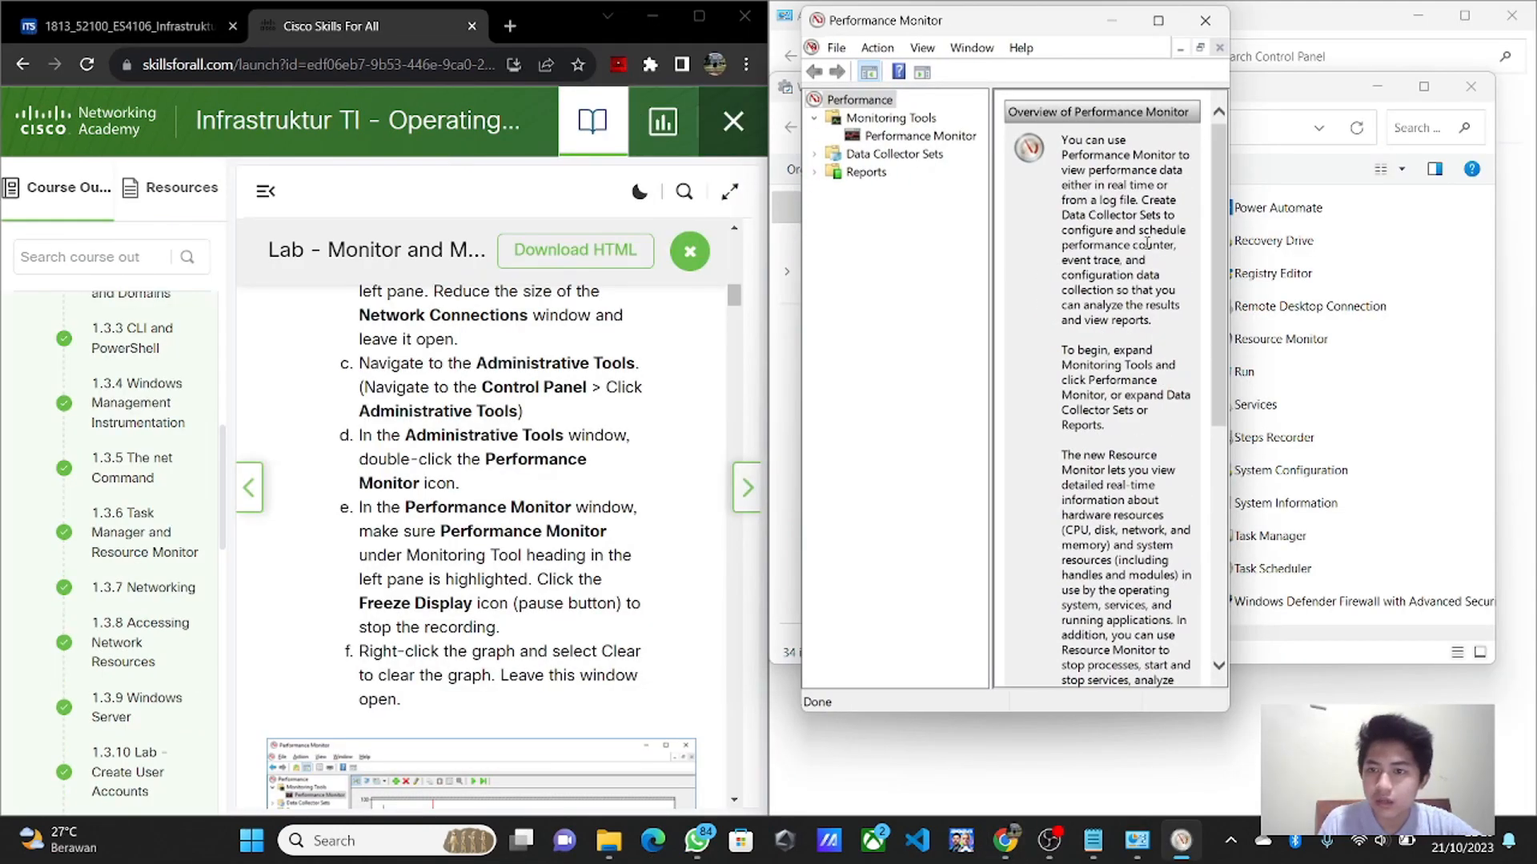
{"action": "scroll", "coordinate": [1224, 288], "scroll_direction": "down", "scroll_amount": 2}
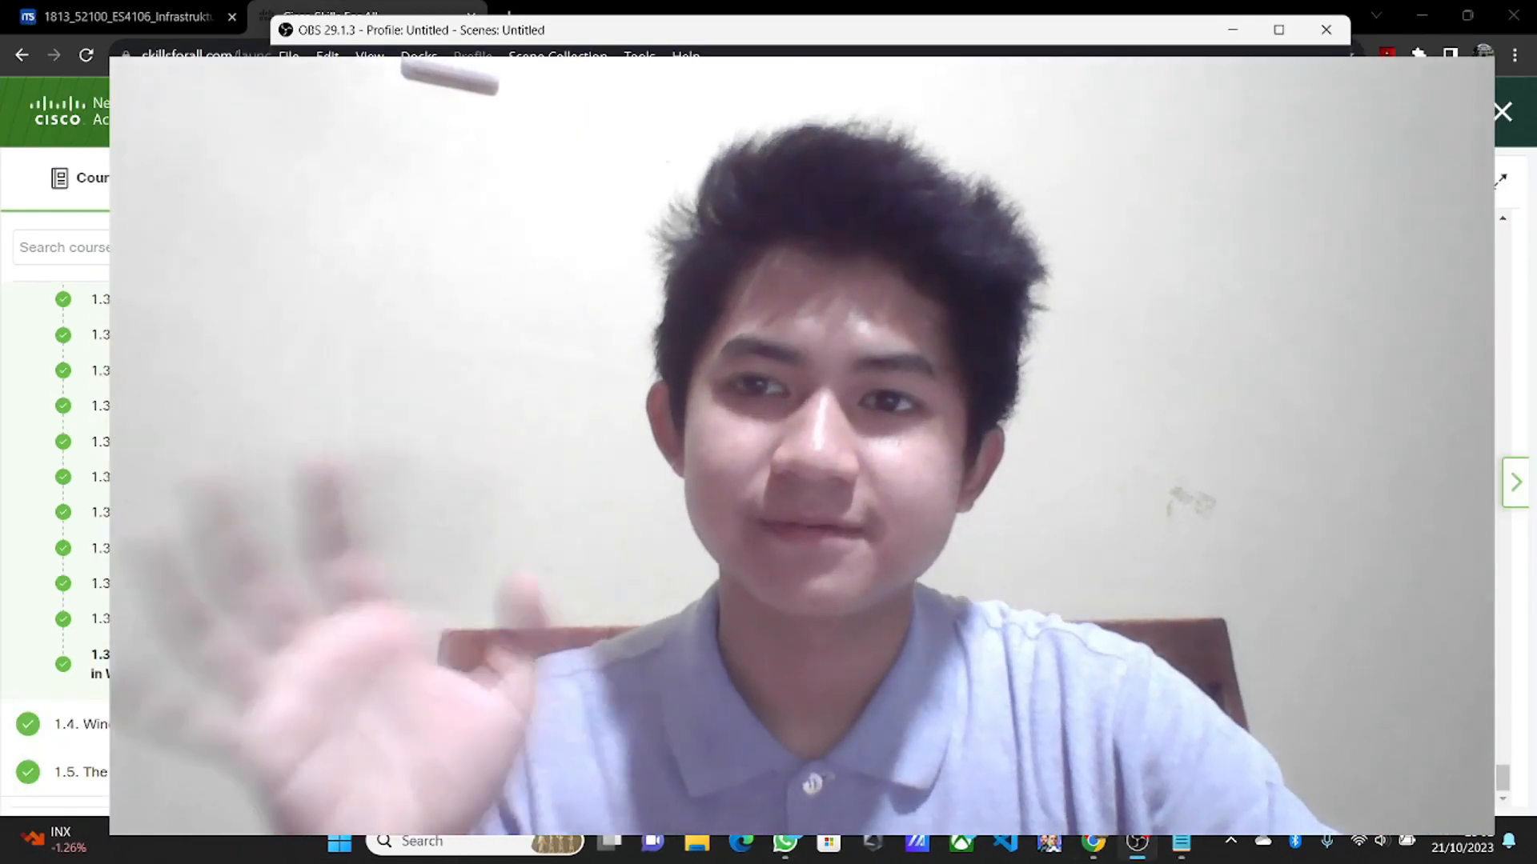
- Minimize the OBS window and open the "Lab - Monitor and Manage System Resources in Windows" document on the course page
{"action": "left_click", "coordinate": [1232, 30]}
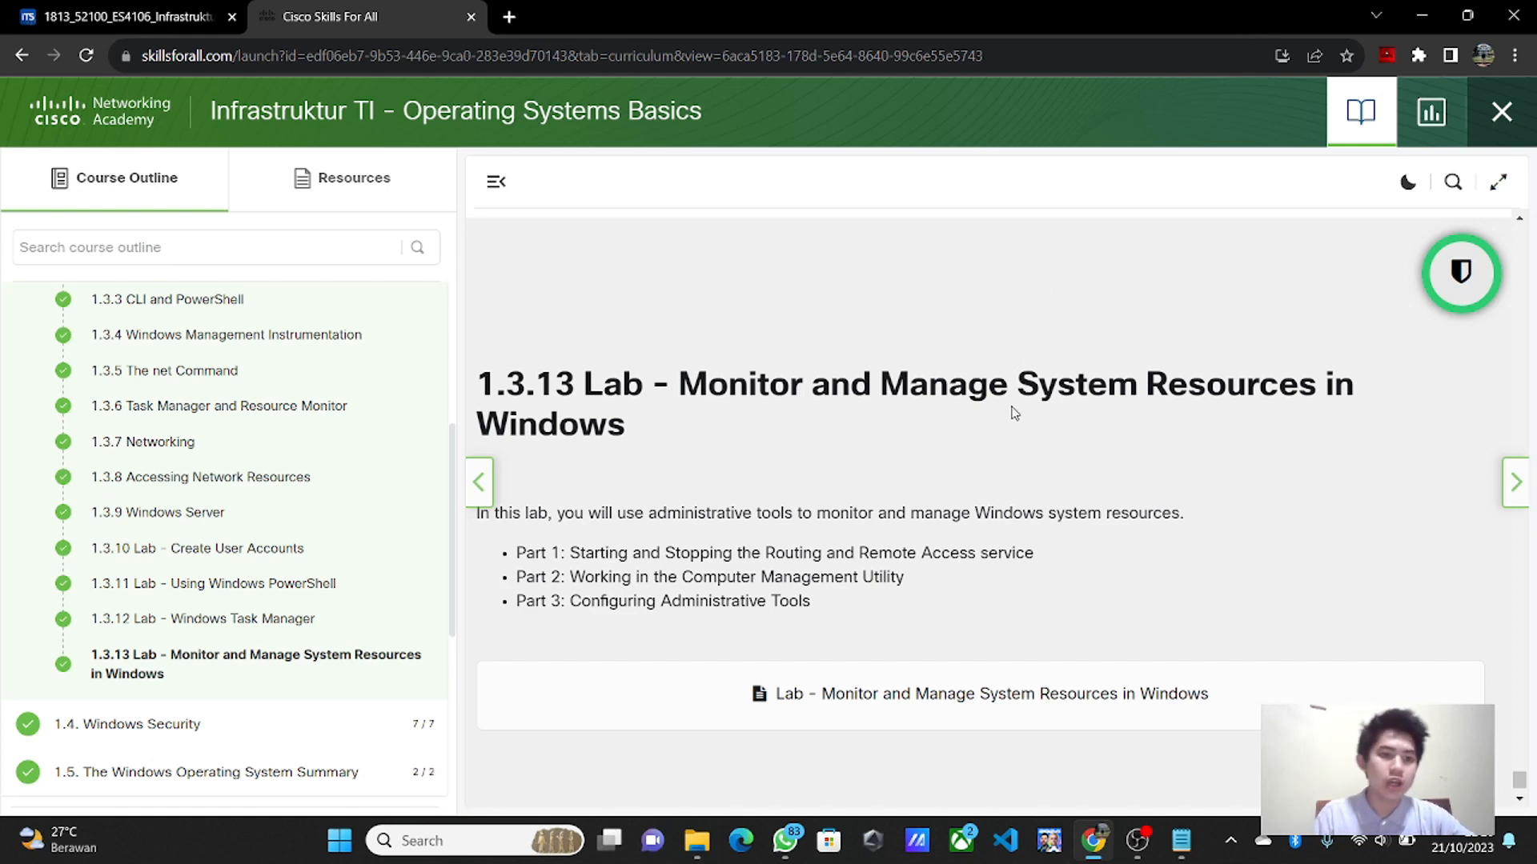
{"action": "scroll", "coordinate": [1012, 413], "scroll_direction": "down", "scroll_amount": 1}
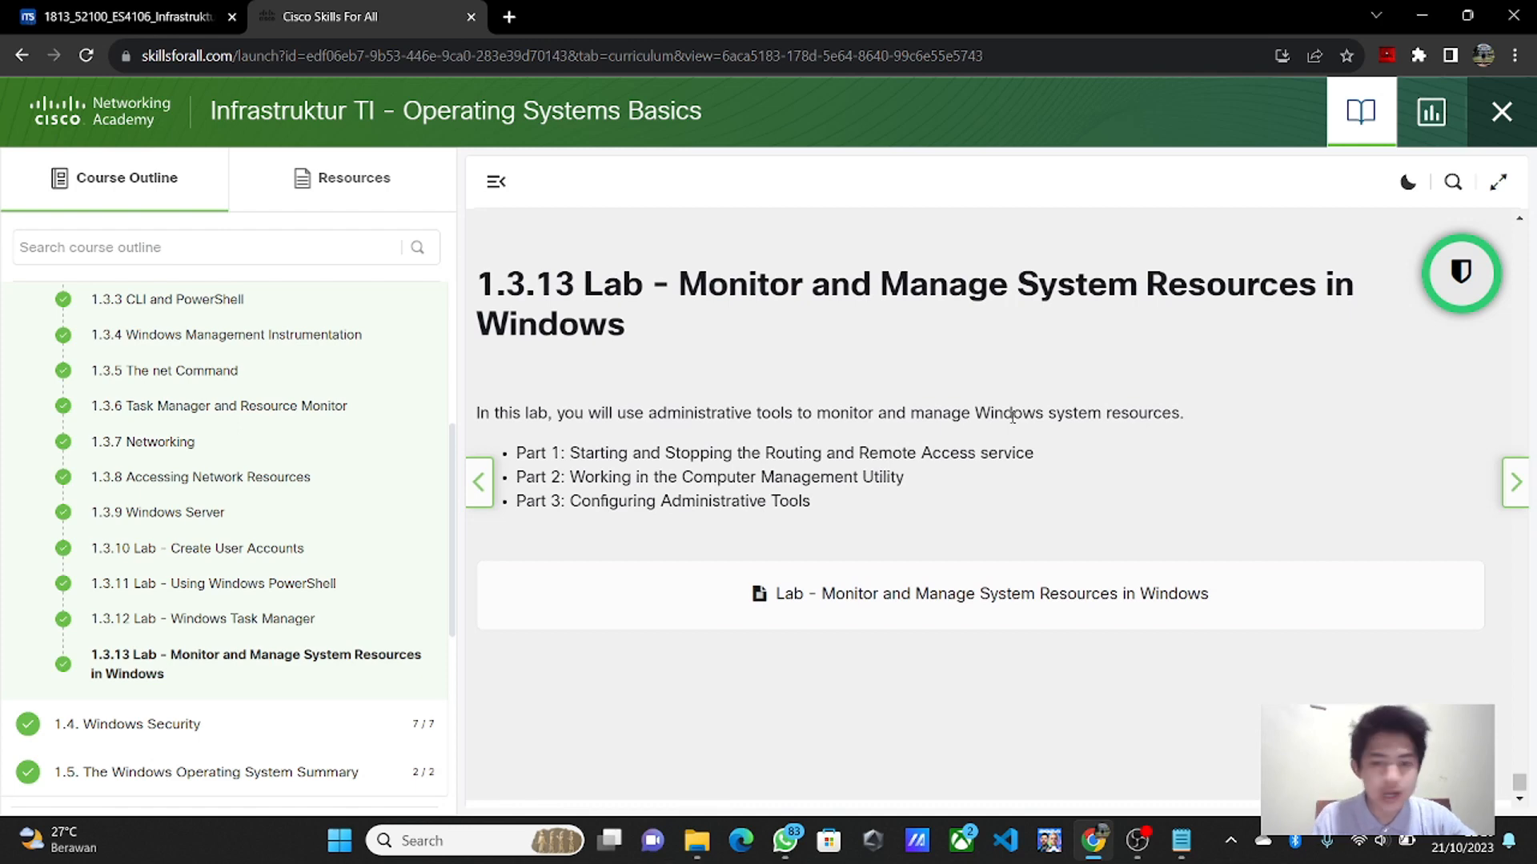
{"action": "left_click", "coordinate": [943, 596]}
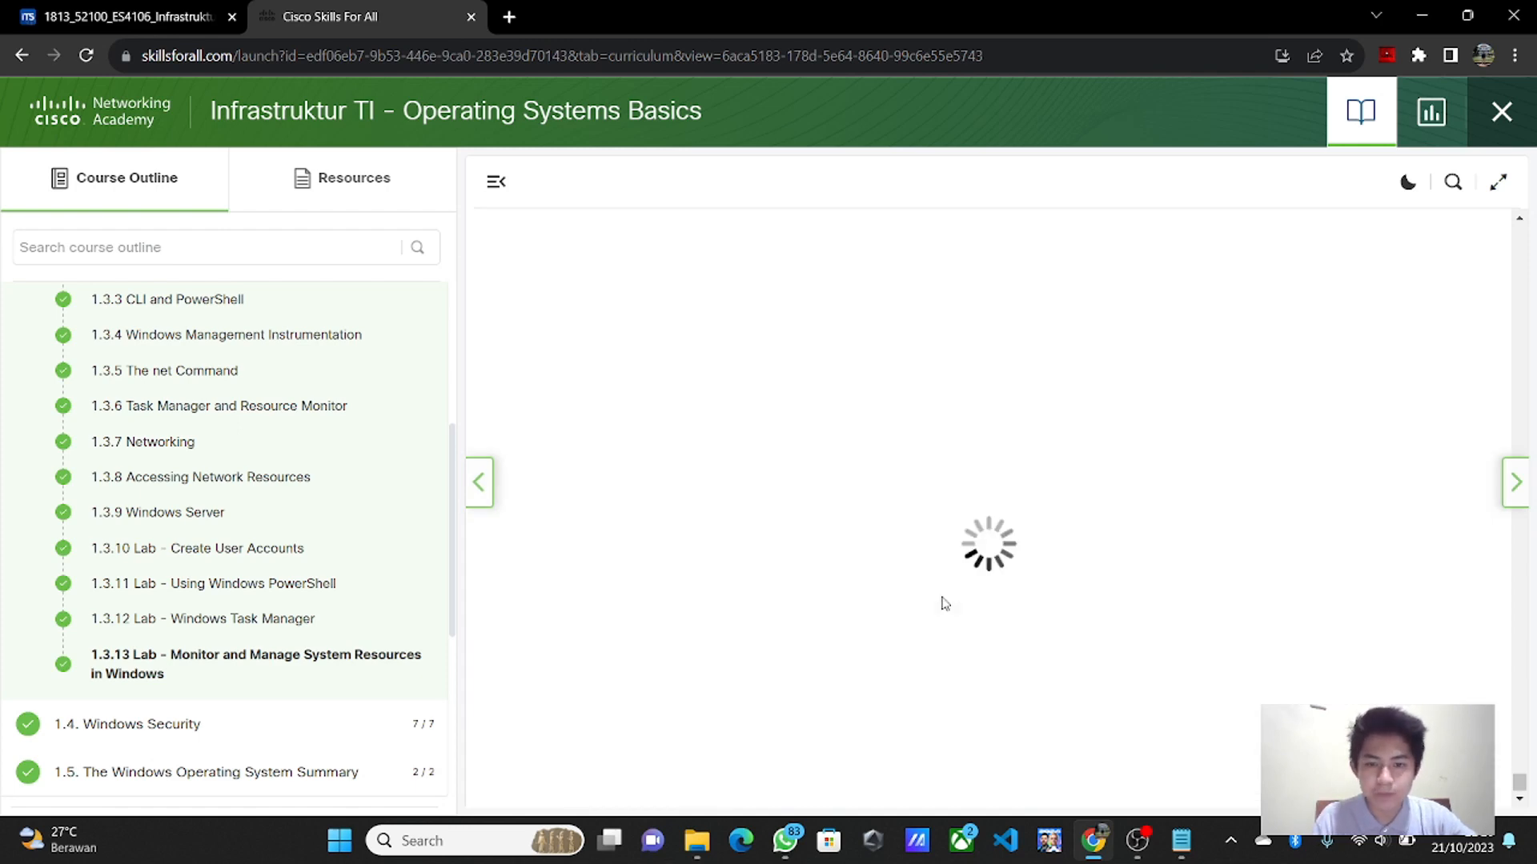
- Read the lab's objectives, recommended resource and Part 1 introduction about starting and stopping the Routing and Remote Access service
{"action": "scroll", "coordinate": [943, 592], "scroll_direction": "down", "scroll_amount": 1}
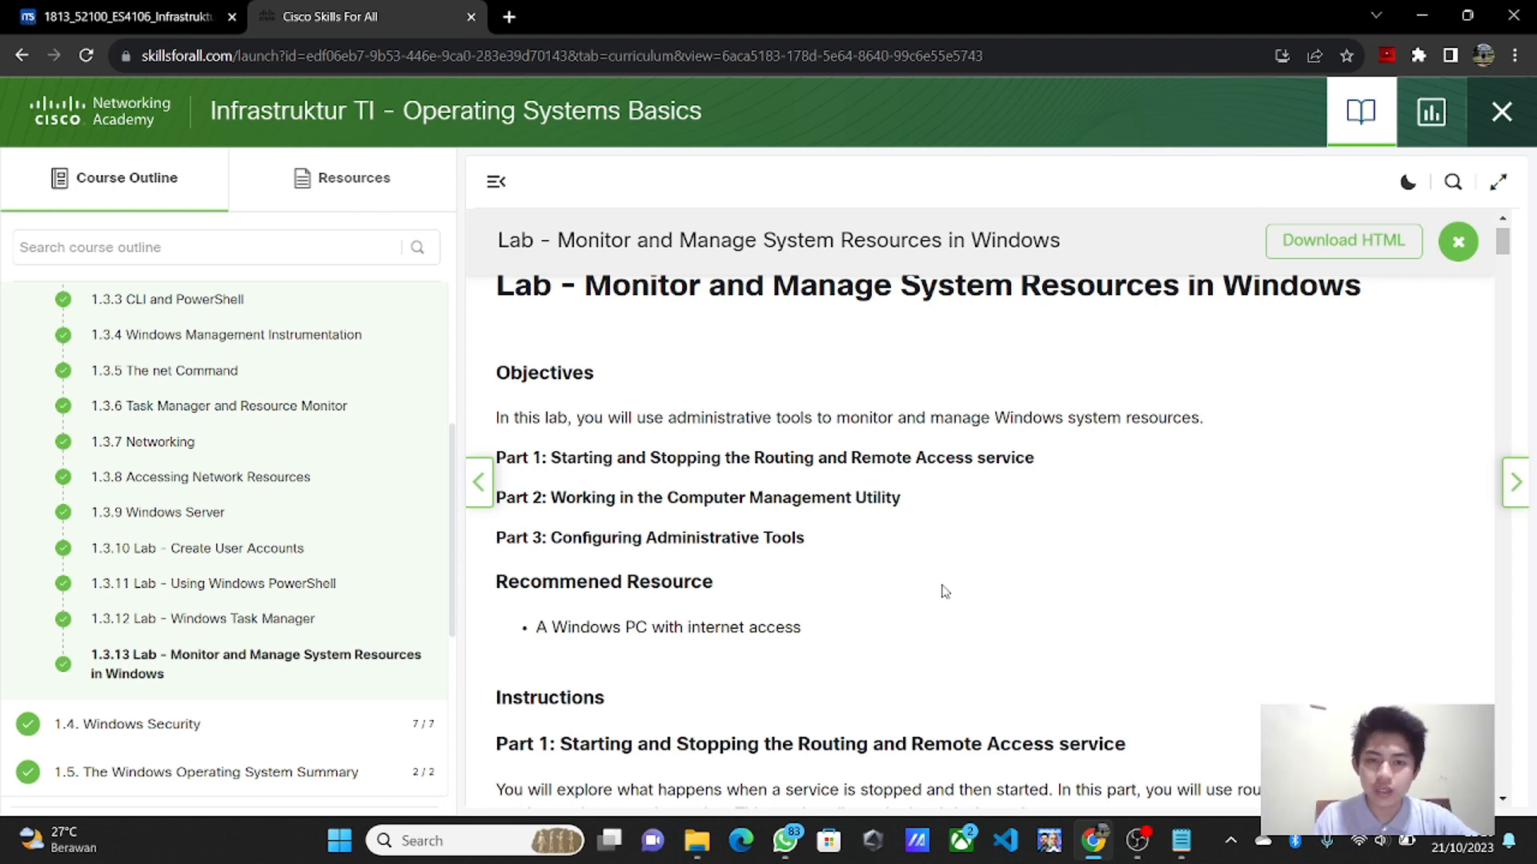
{"action": "scroll", "coordinate": [945, 592], "scroll_direction": "down", "scroll_amount": 1}
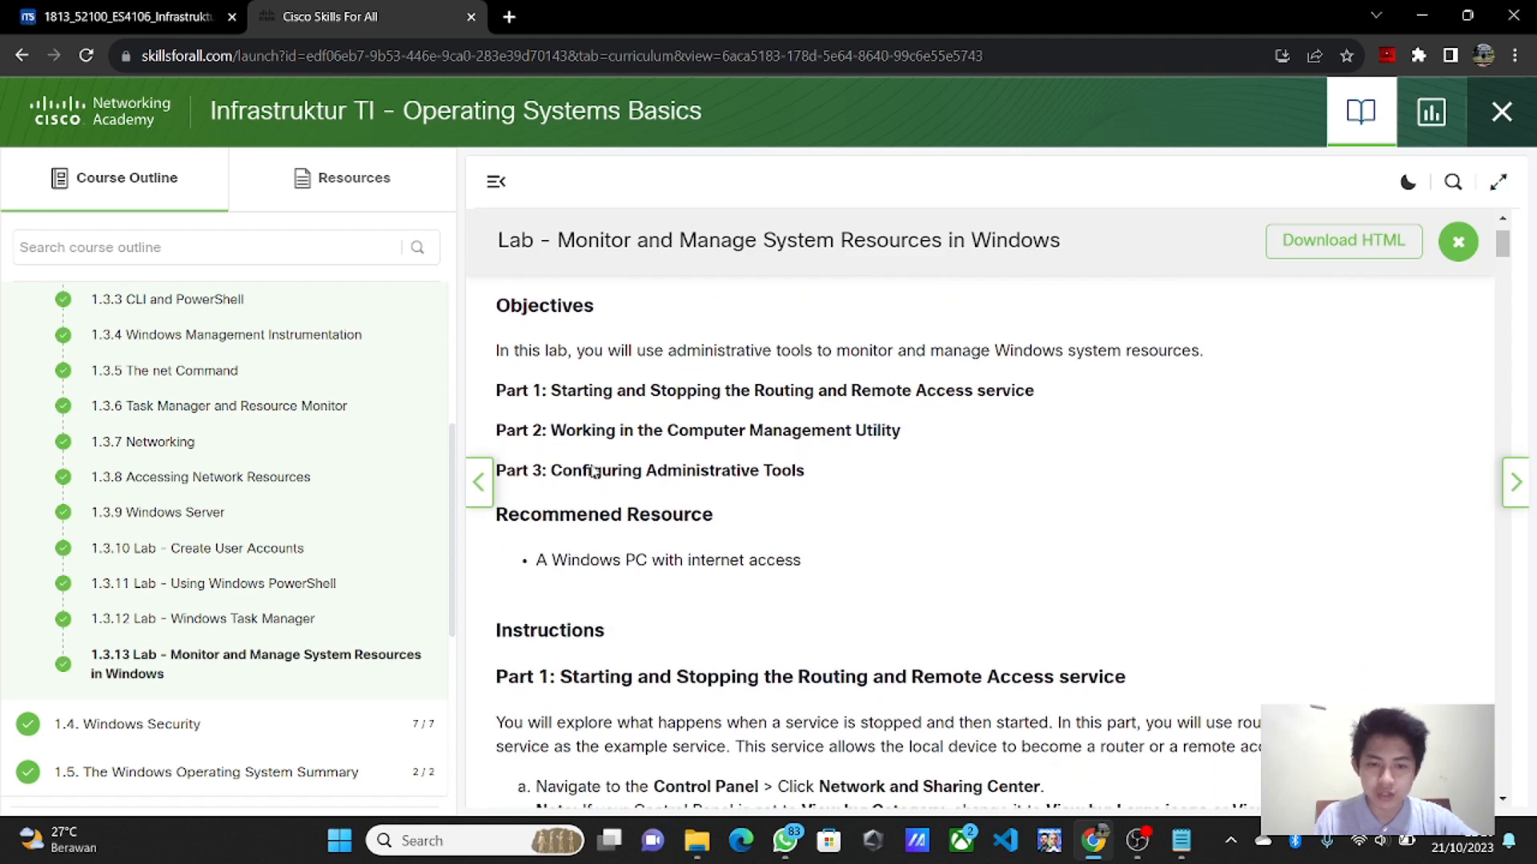
{"action": "left_click_drag", "start_coordinate": [535, 563], "coordinate": [815, 563]}
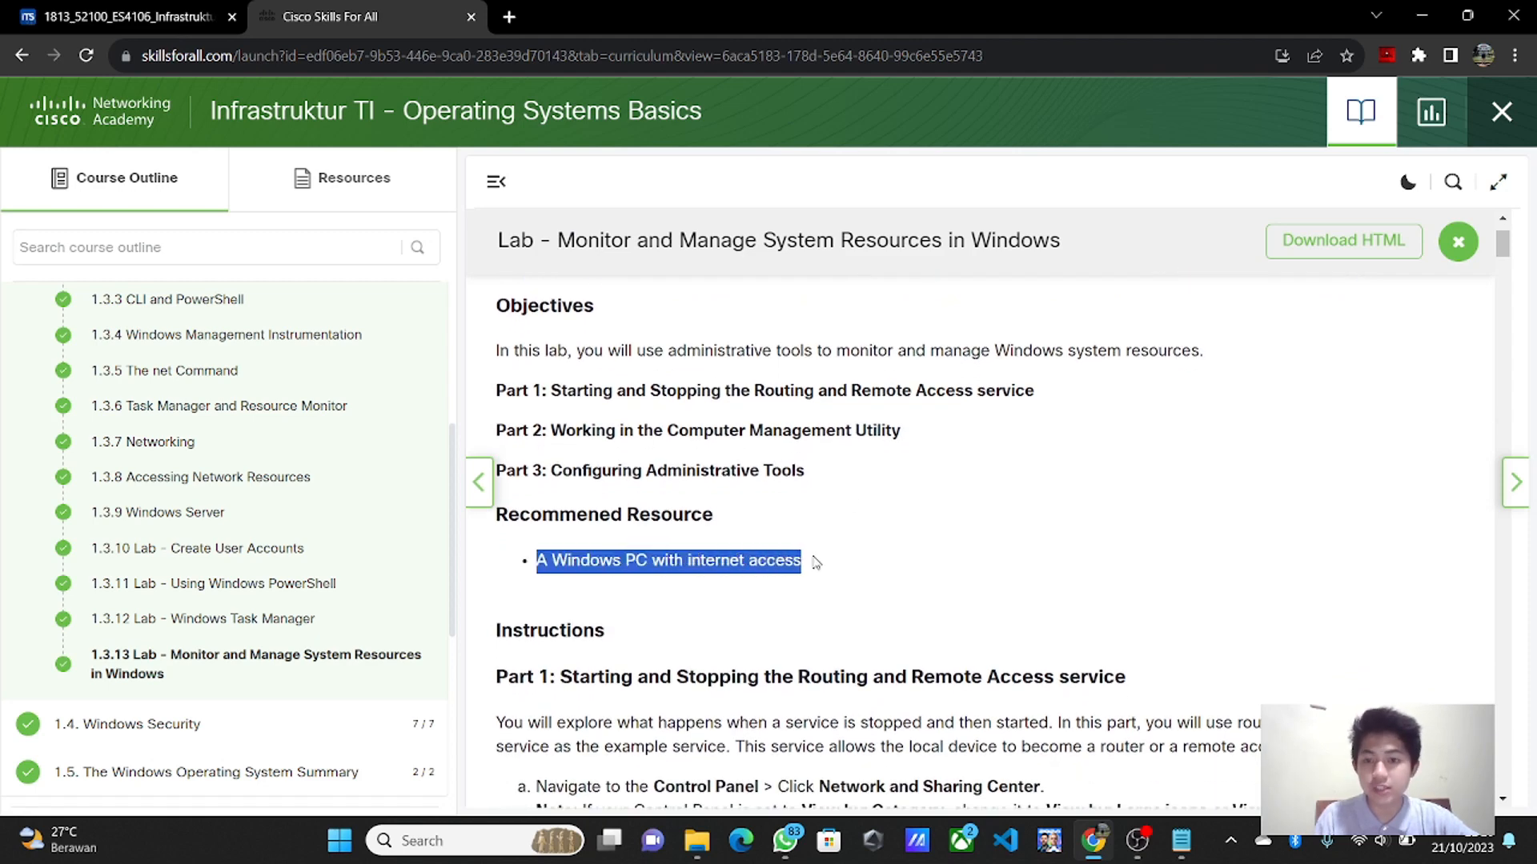
{"action": "scroll", "coordinate": [815, 562], "scroll_direction": "down", "scroll_amount": 1}
{"action": "left_click", "coordinate": [814, 562]}
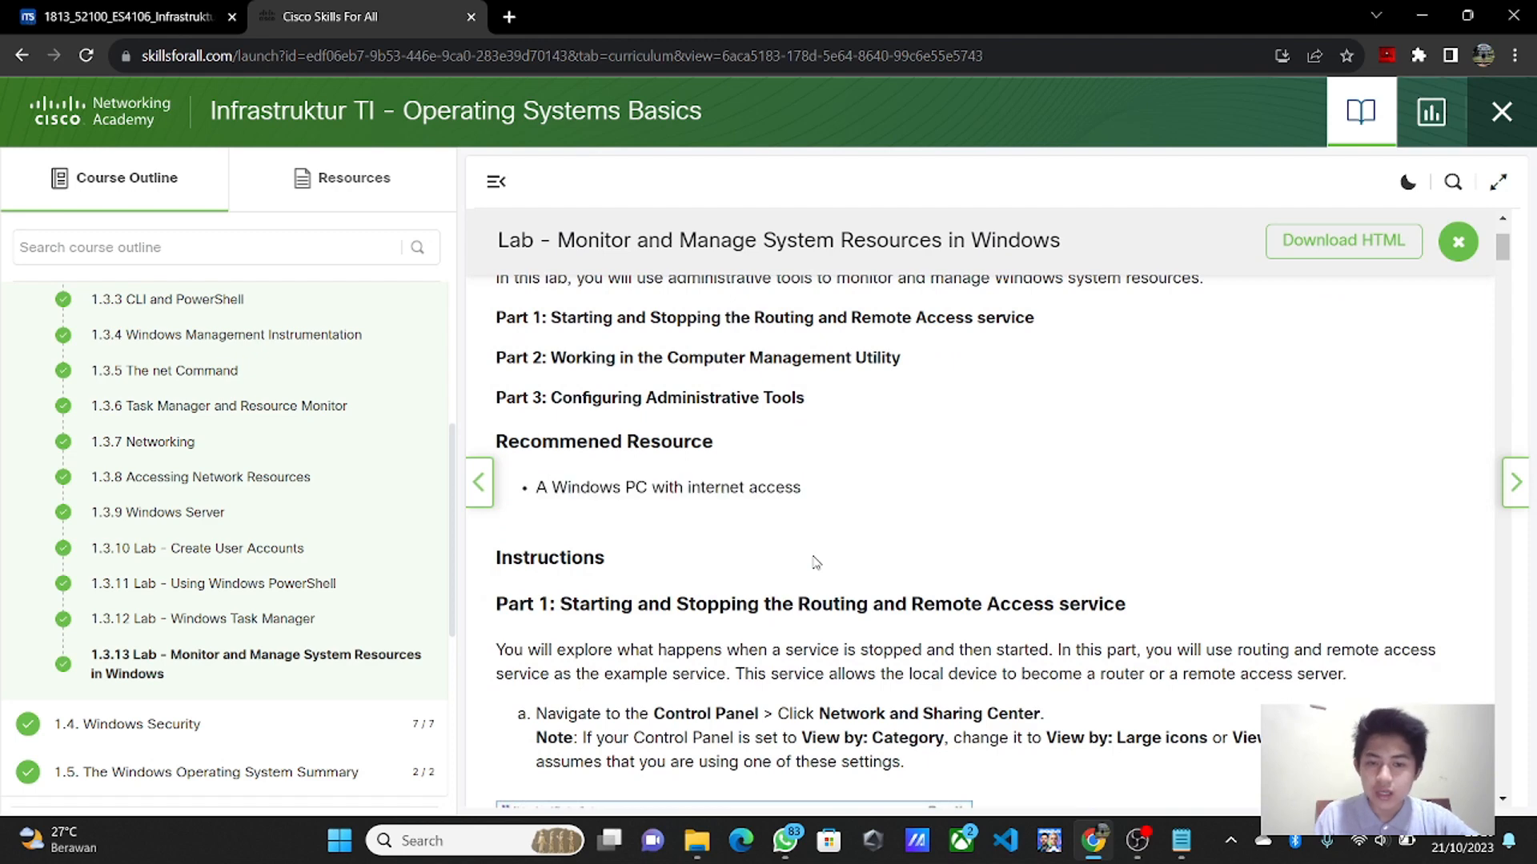
{"action": "scroll", "coordinate": [814, 562], "scroll_direction": "down", "scroll_amount": 4}
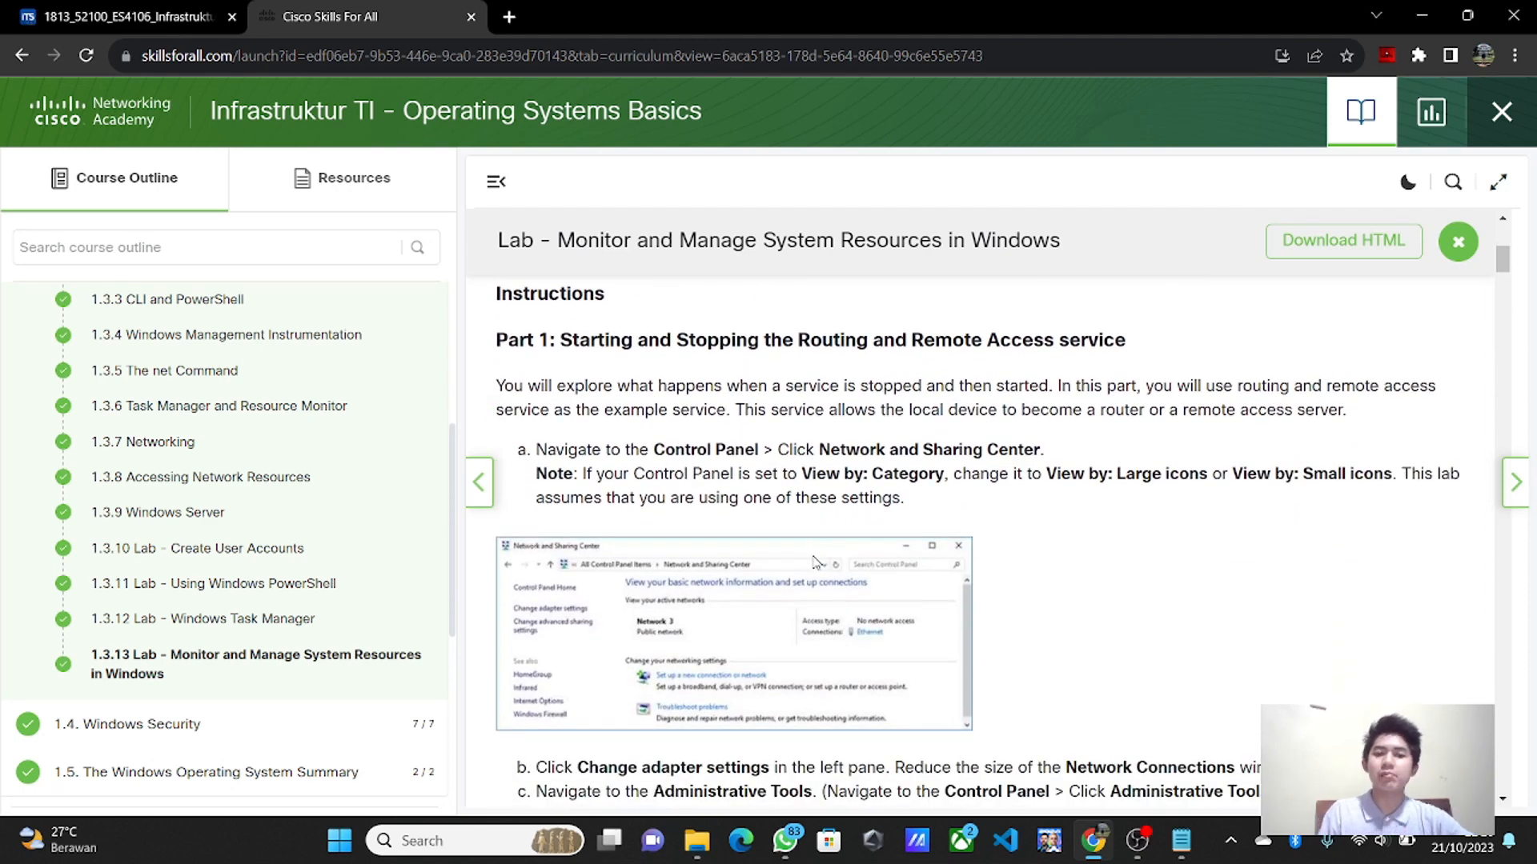
{"action": "scroll", "coordinate": [815, 562], "scroll_direction": "down", "scroll_amount": 1}
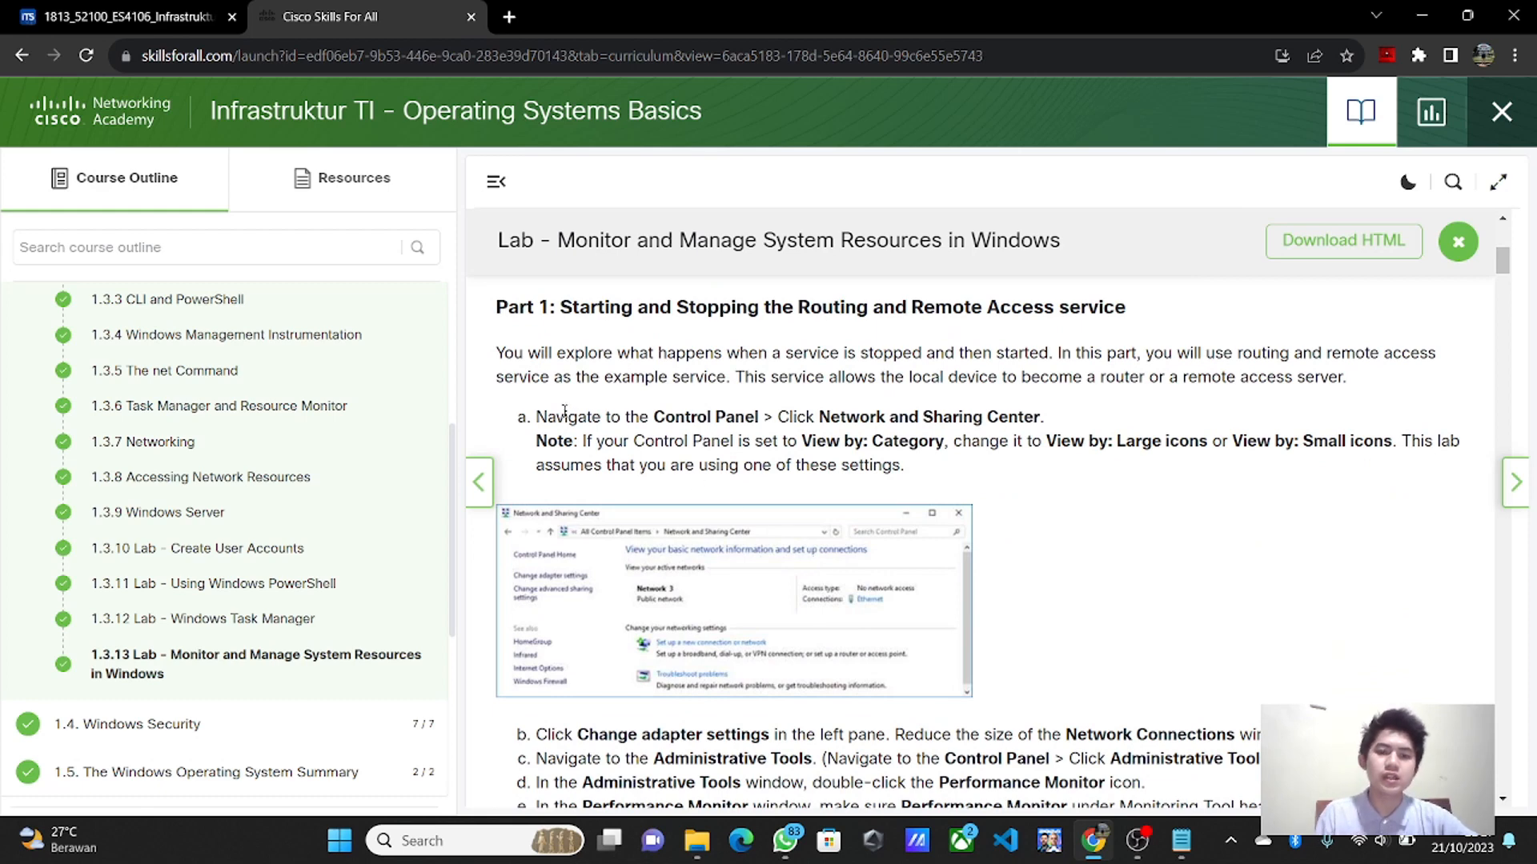
{"action": "left_click_drag", "start_coordinate": [563, 352], "coordinate": [1049, 352]}
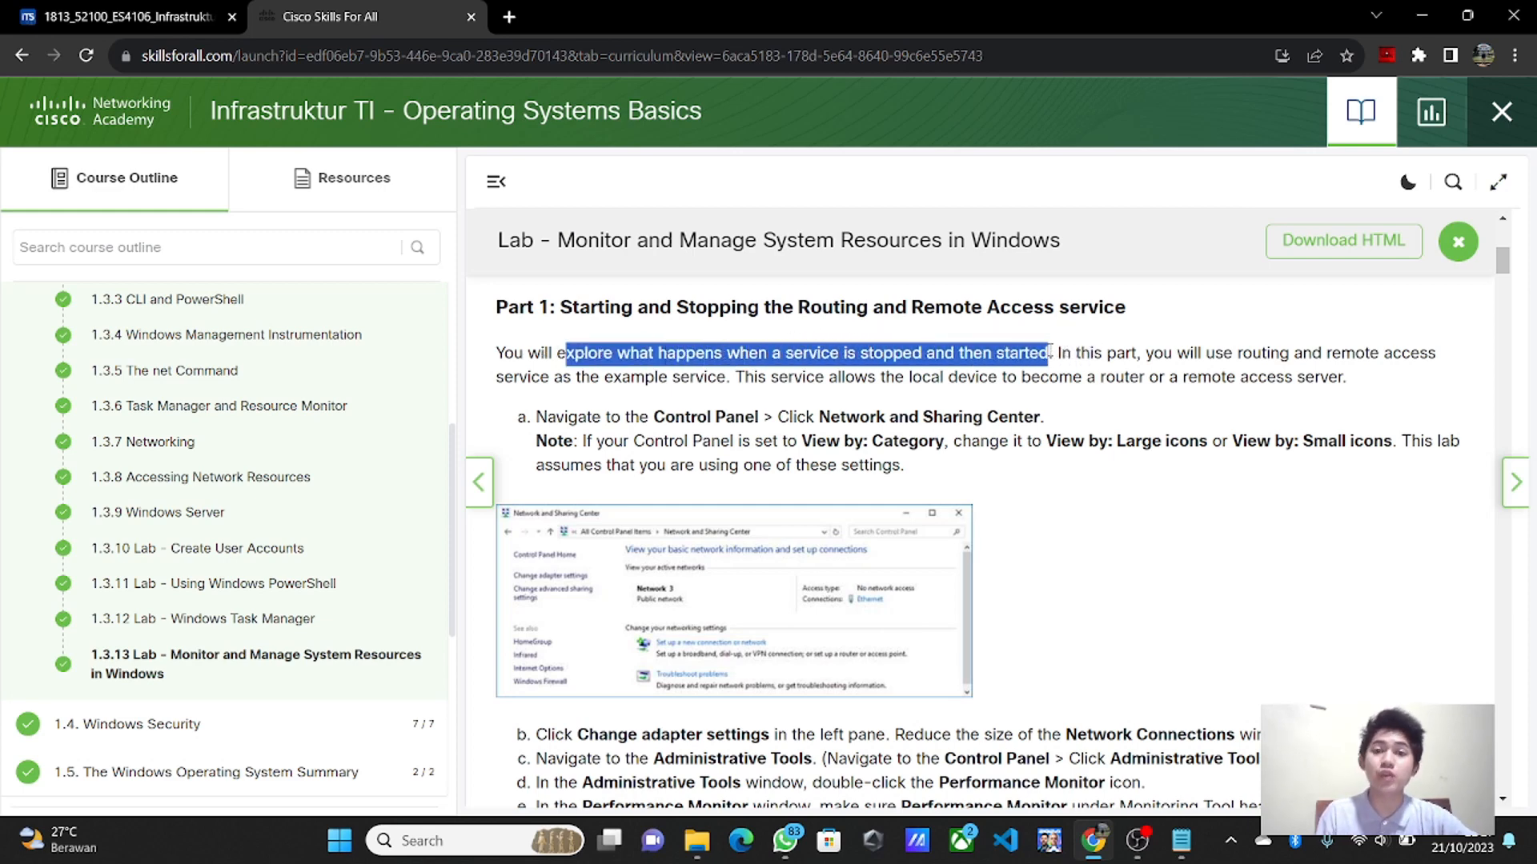
{"action": "left_click", "coordinate": [1098, 350]}
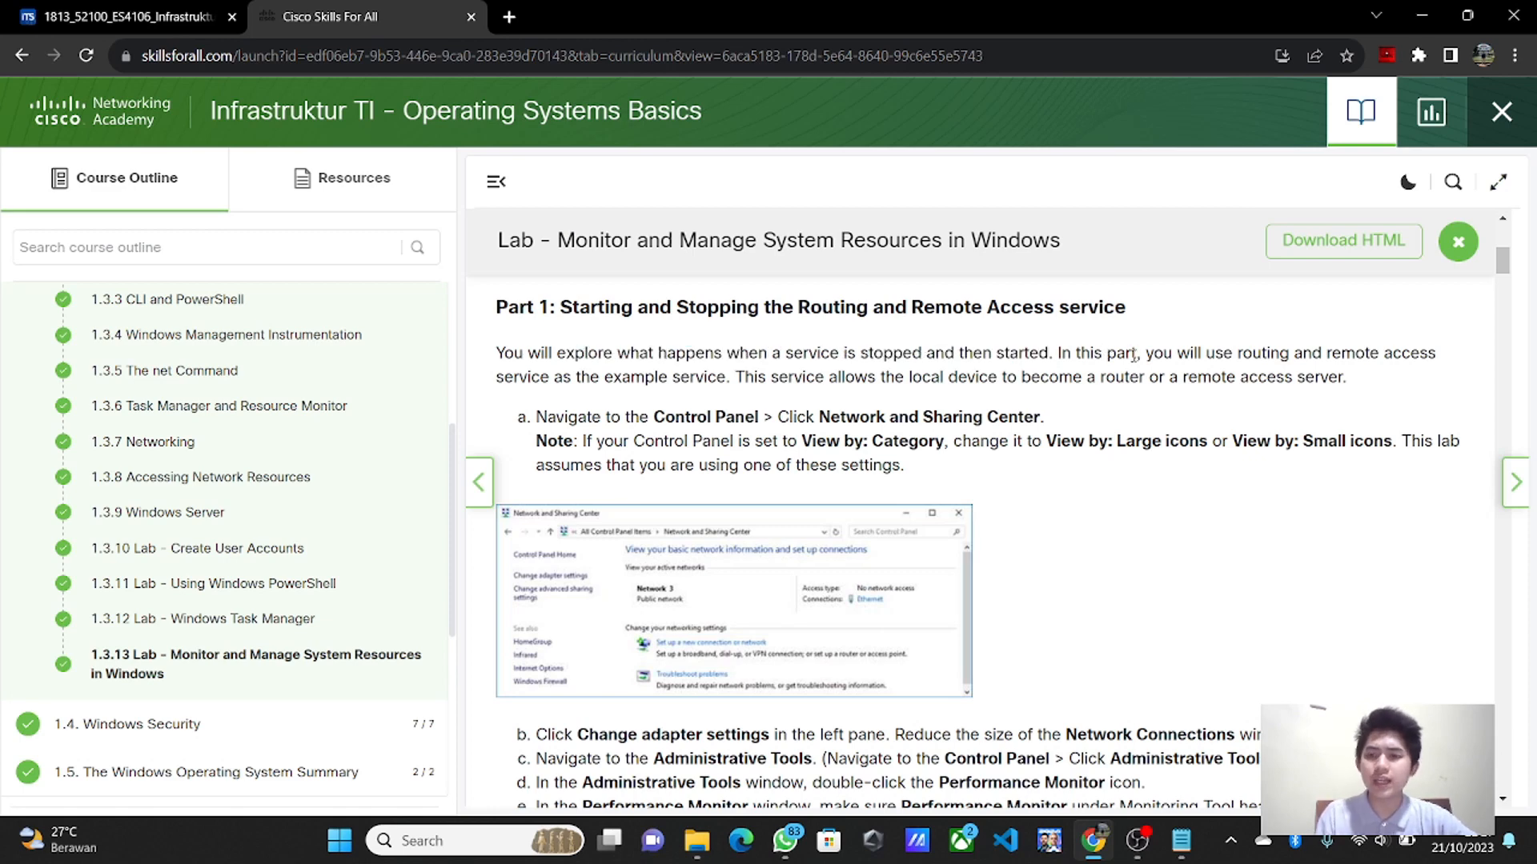
{"action": "left_click_drag", "start_coordinate": [1137, 354], "coordinate": [881, 377]}
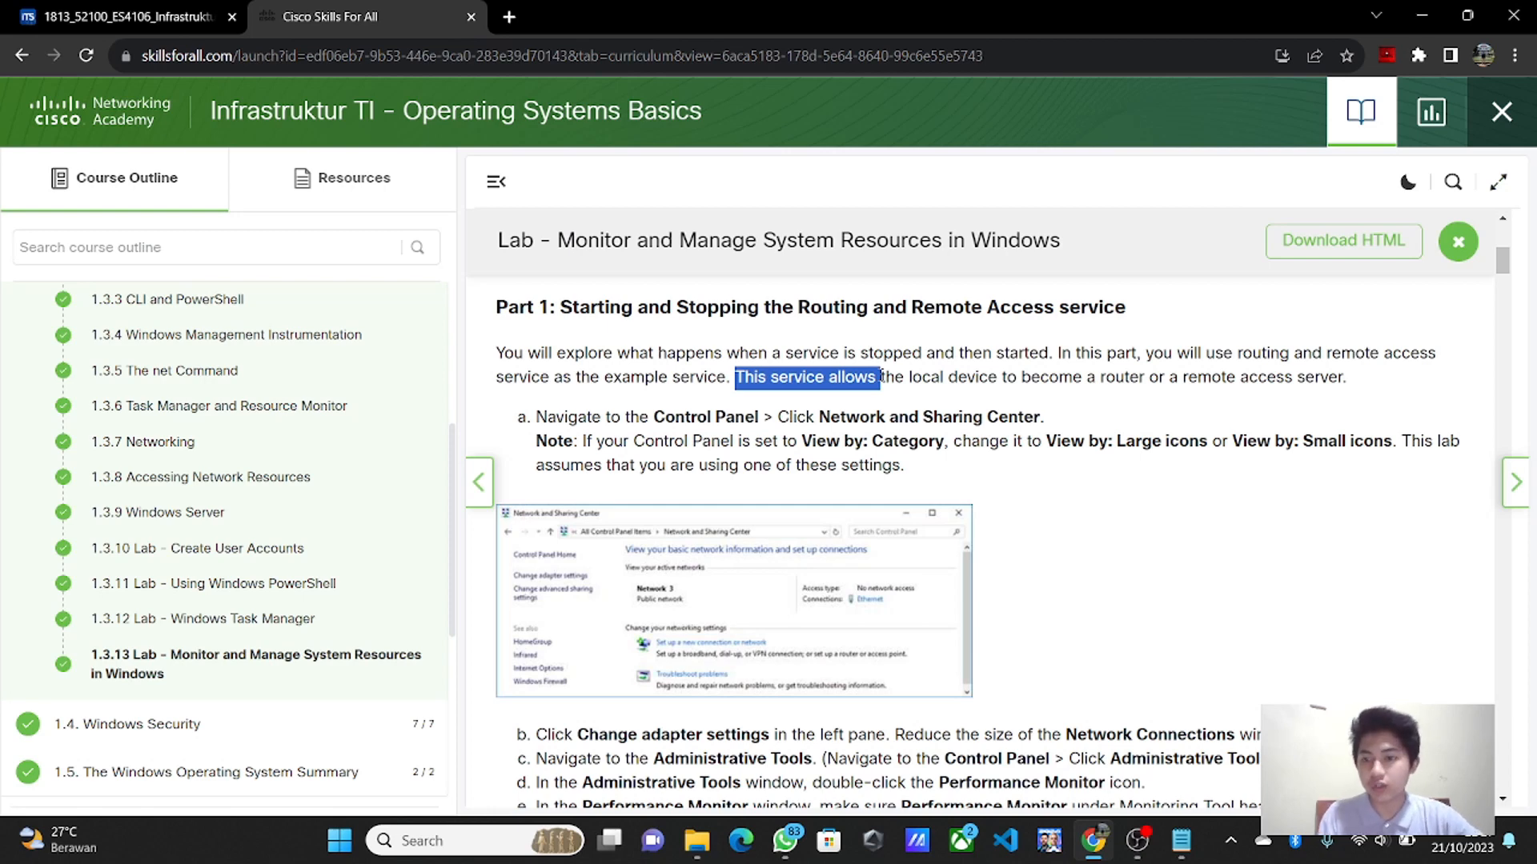
{"action": "left_click_drag", "start_coordinate": [880, 377], "coordinate": [946, 377]}
{"action": "left_click", "coordinate": [1037, 408]}
{"action": "scroll", "coordinate": [1037, 408], "scroll_direction": "down", "scroll_amount": 1}
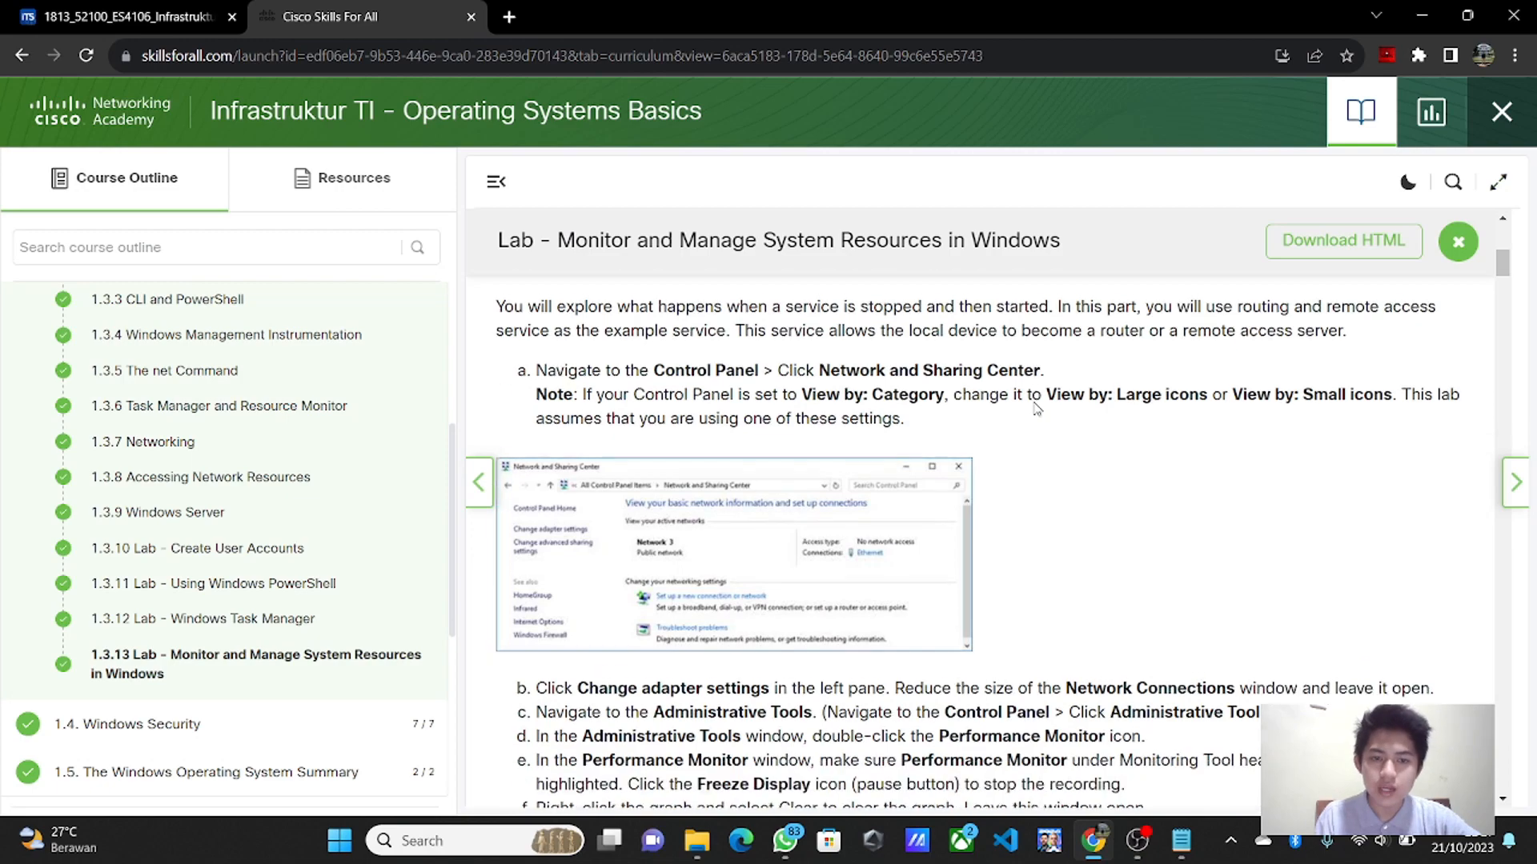
{"action": "scroll", "coordinate": [1037, 408], "scroll_direction": "down", "scroll_amount": 1}
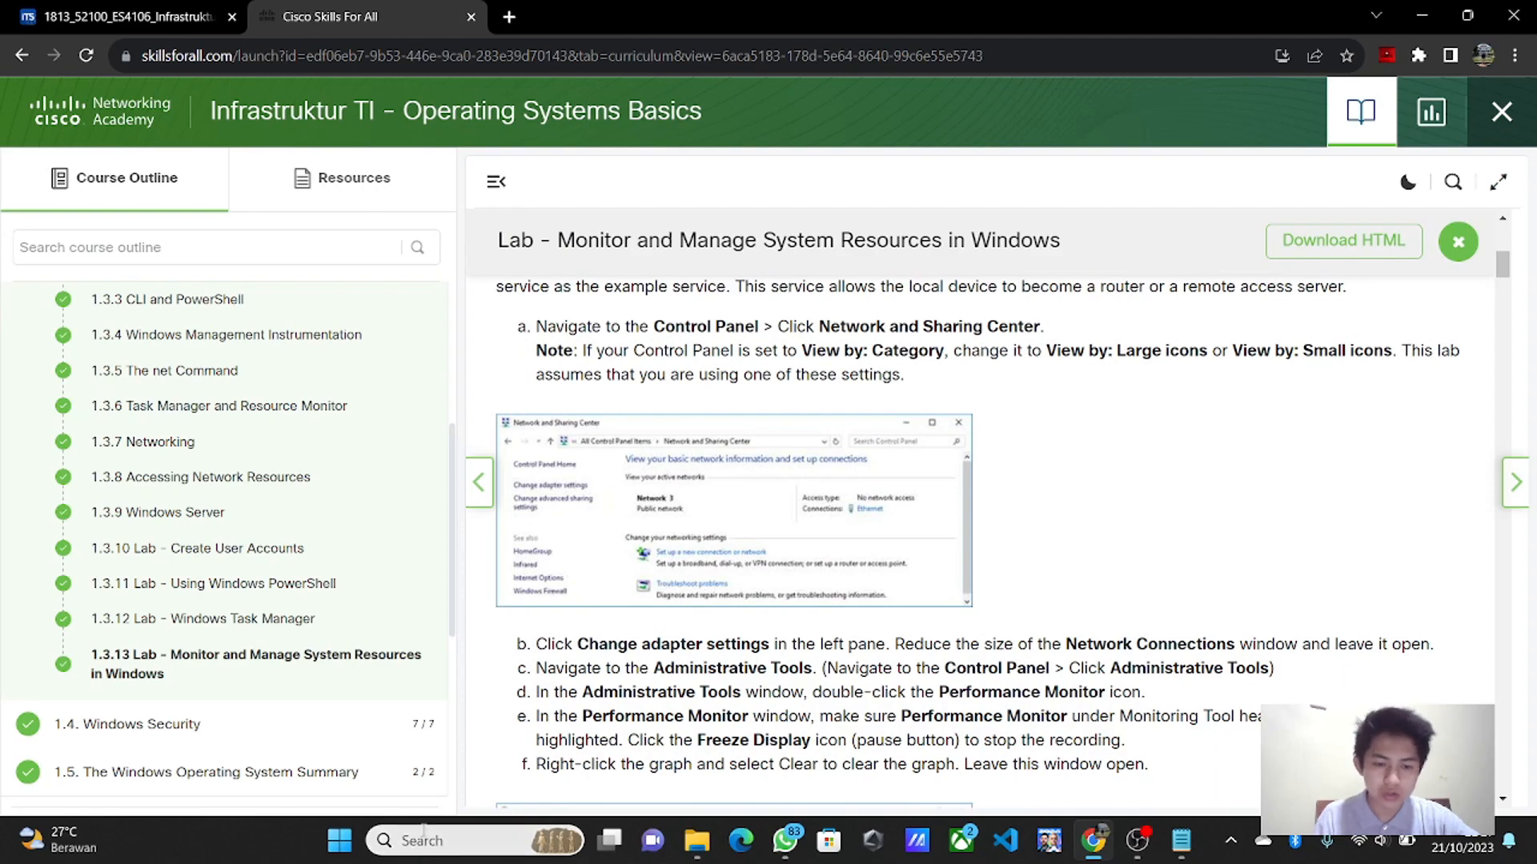
- Open Control Panel and choose Small icons as its item view
{"action": "left_click", "coordinate": [423, 836]}
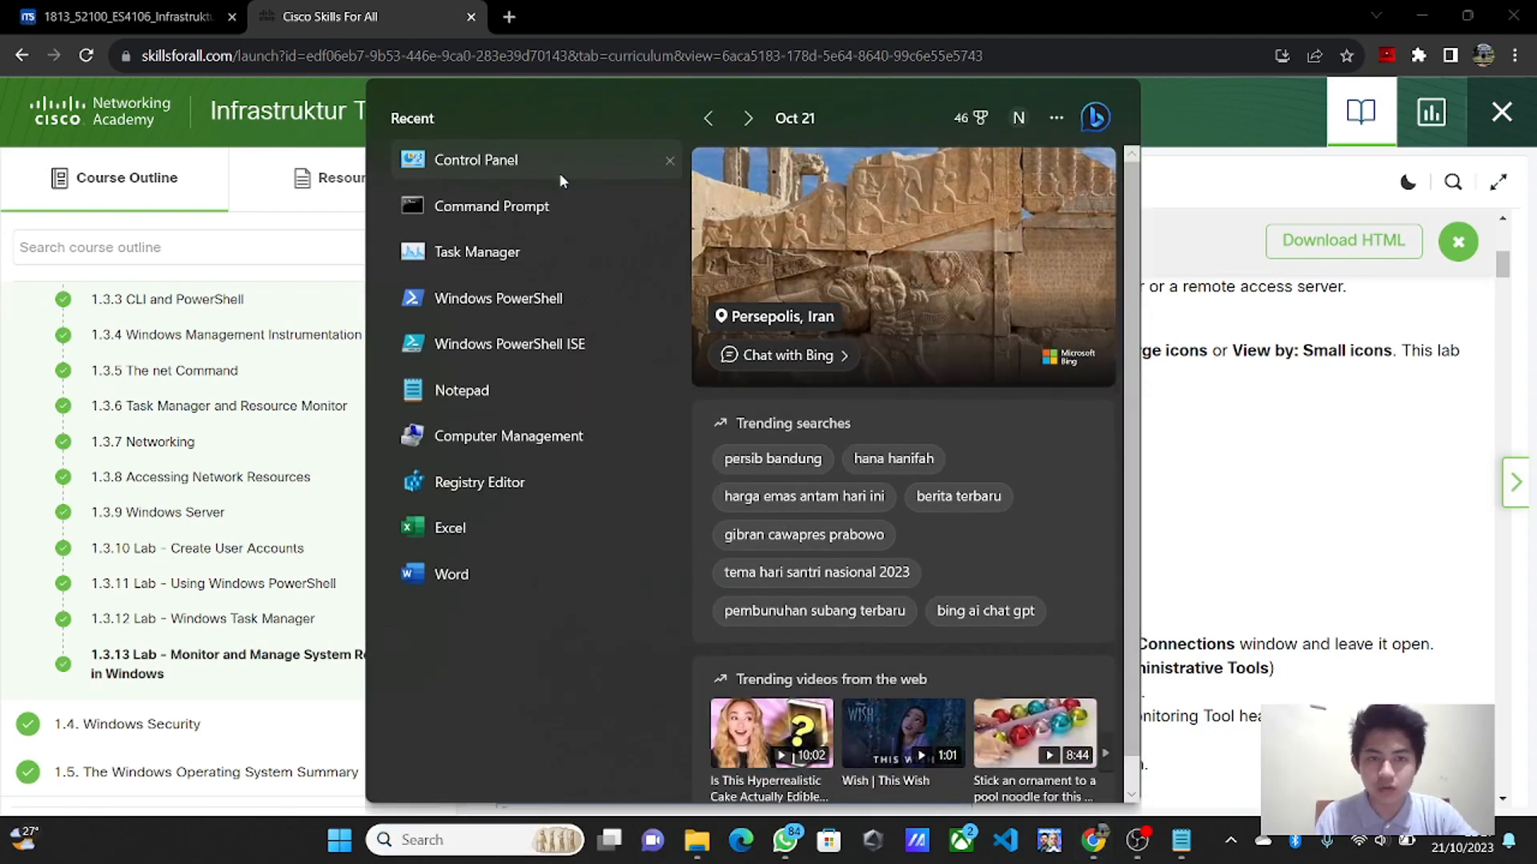
{"action": "left_click", "coordinate": [559, 173]}
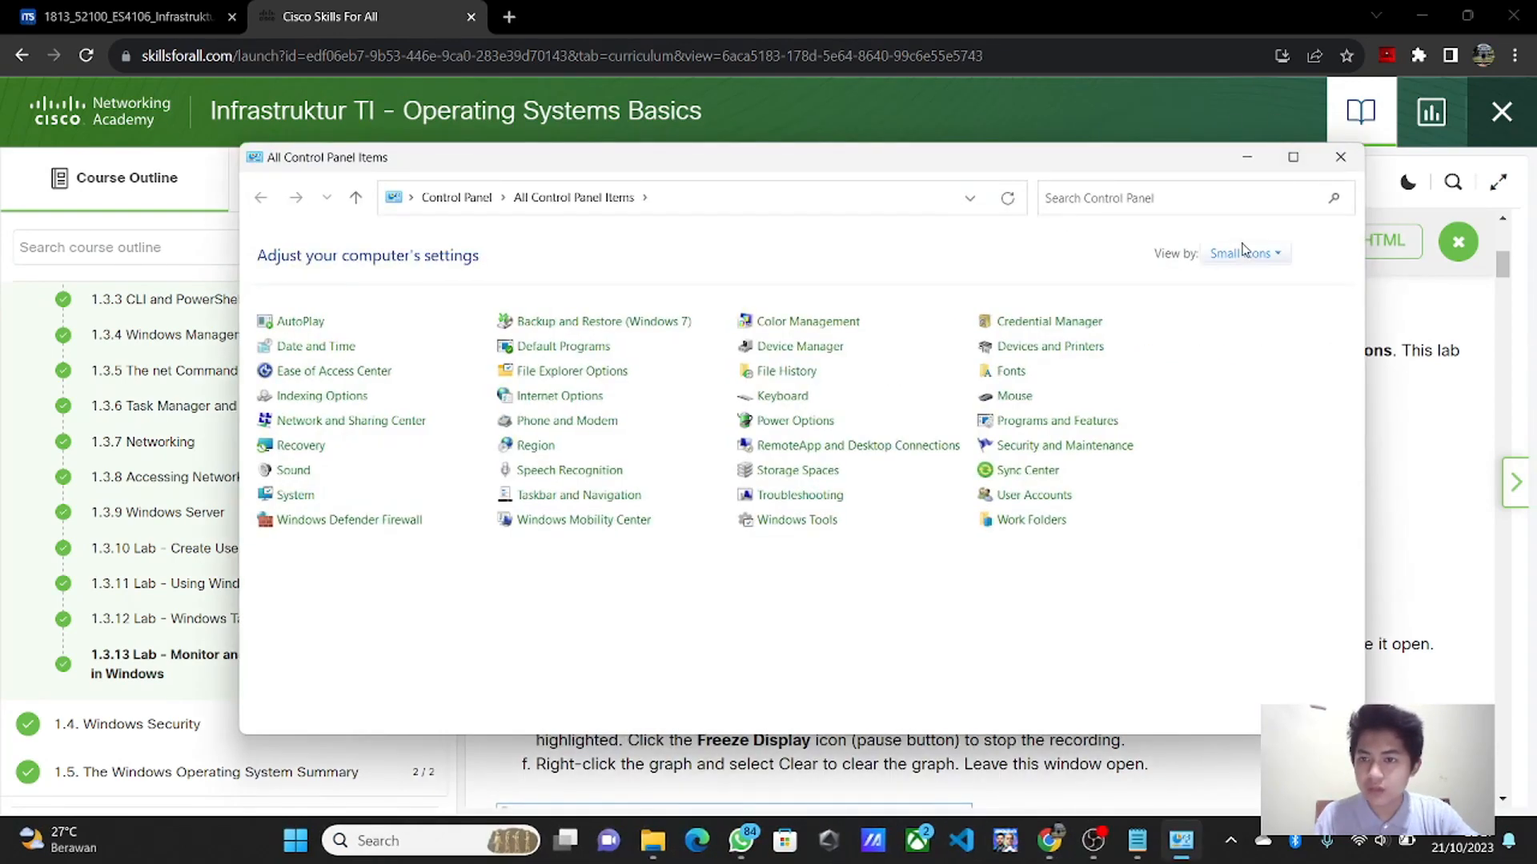
{"action": "left_click", "coordinate": [1242, 253]}
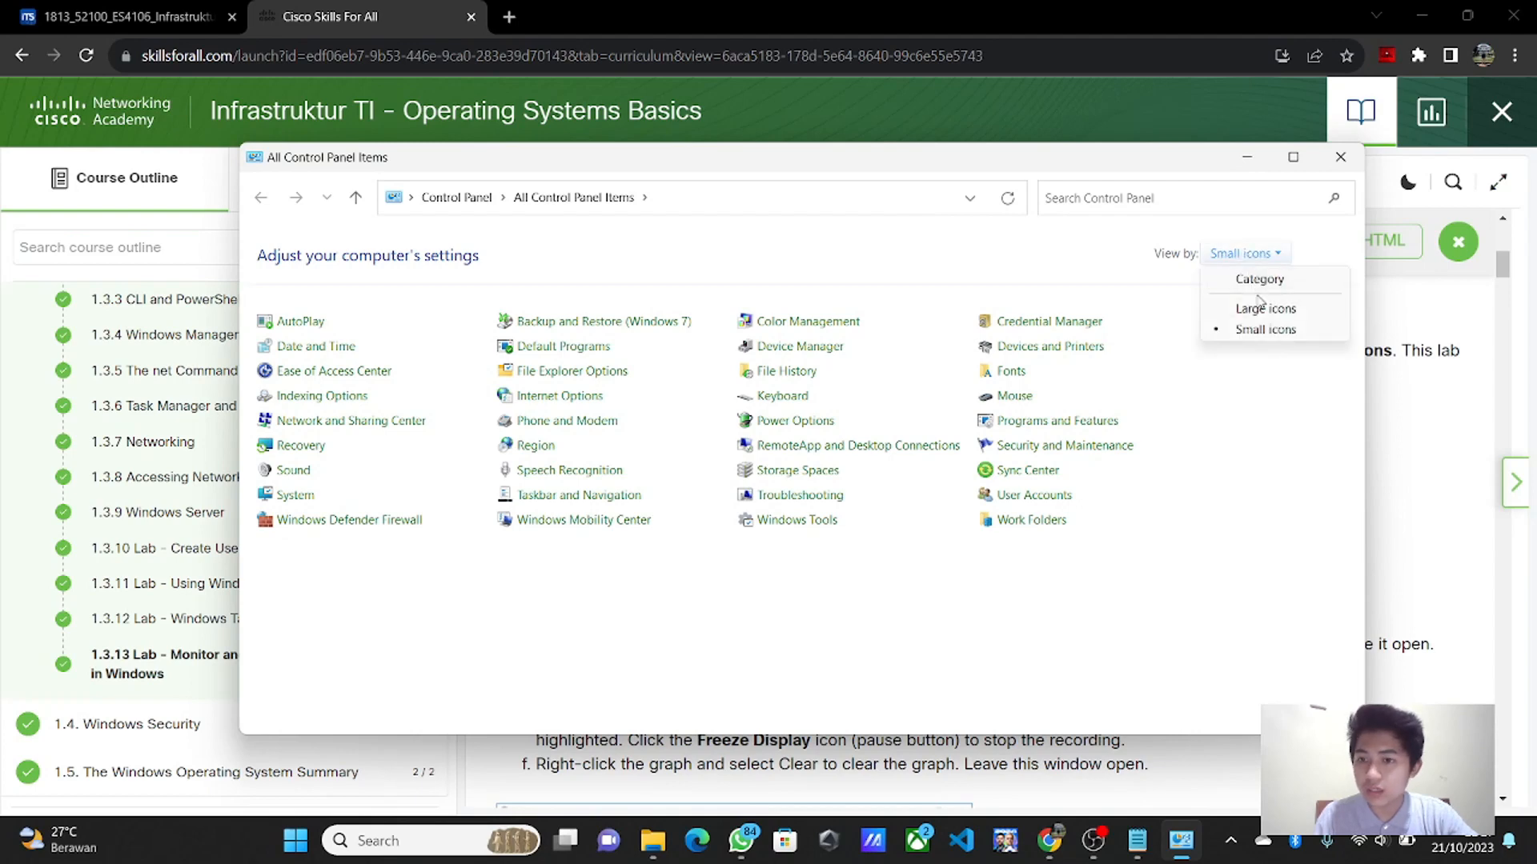
{"action": "left_click", "coordinate": [1263, 329]}
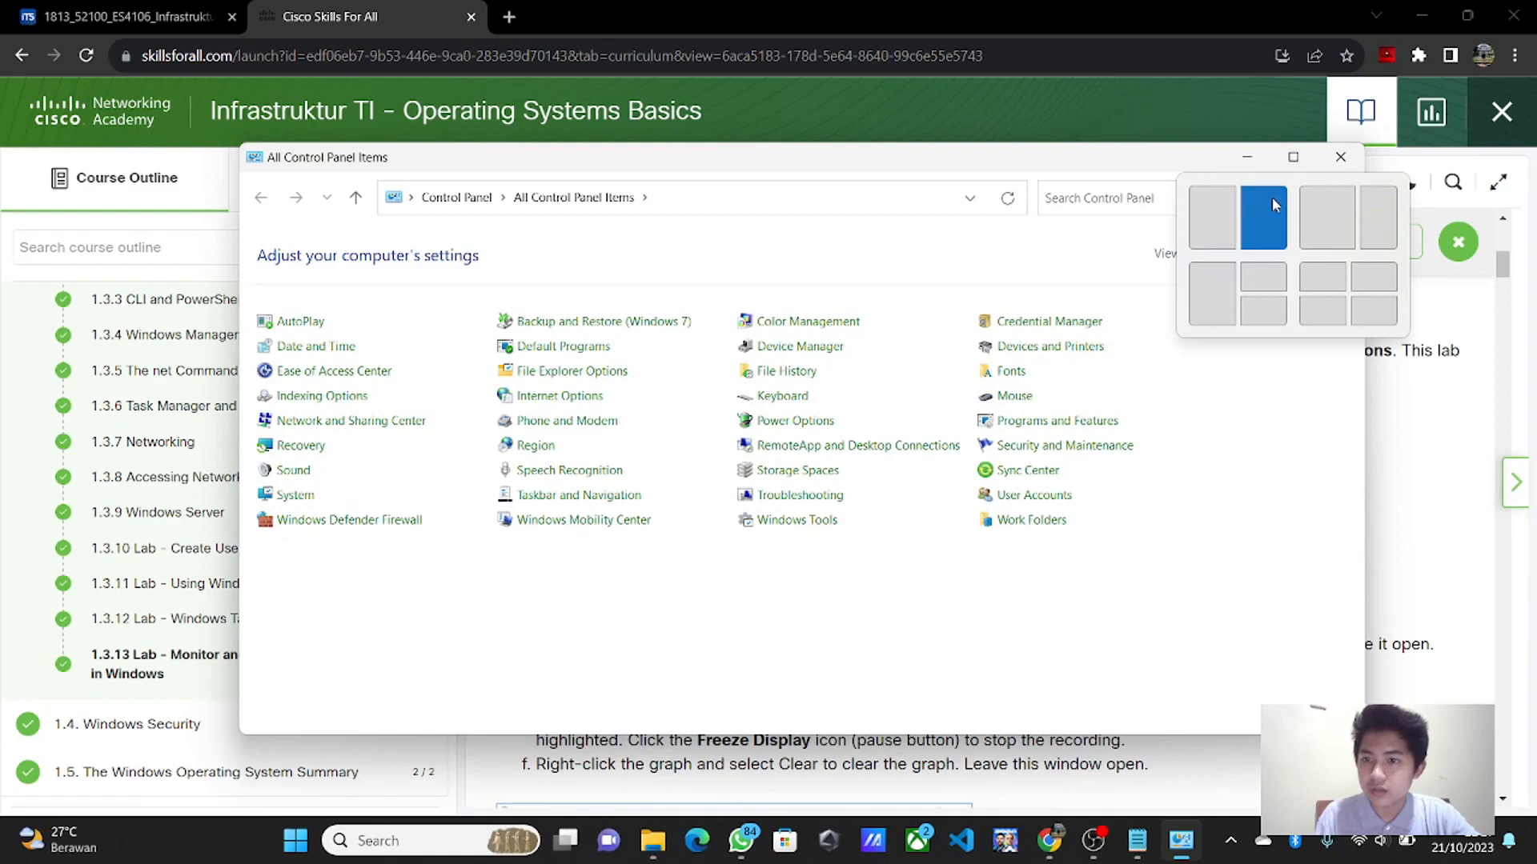
- Snap Control Panel to the right half of the screen beside the lab page, and open Network and Sharing Center
{"action": "left_click", "coordinate": [1279, 191]}
{"action": "left_click", "coordinate": [292, 166]}
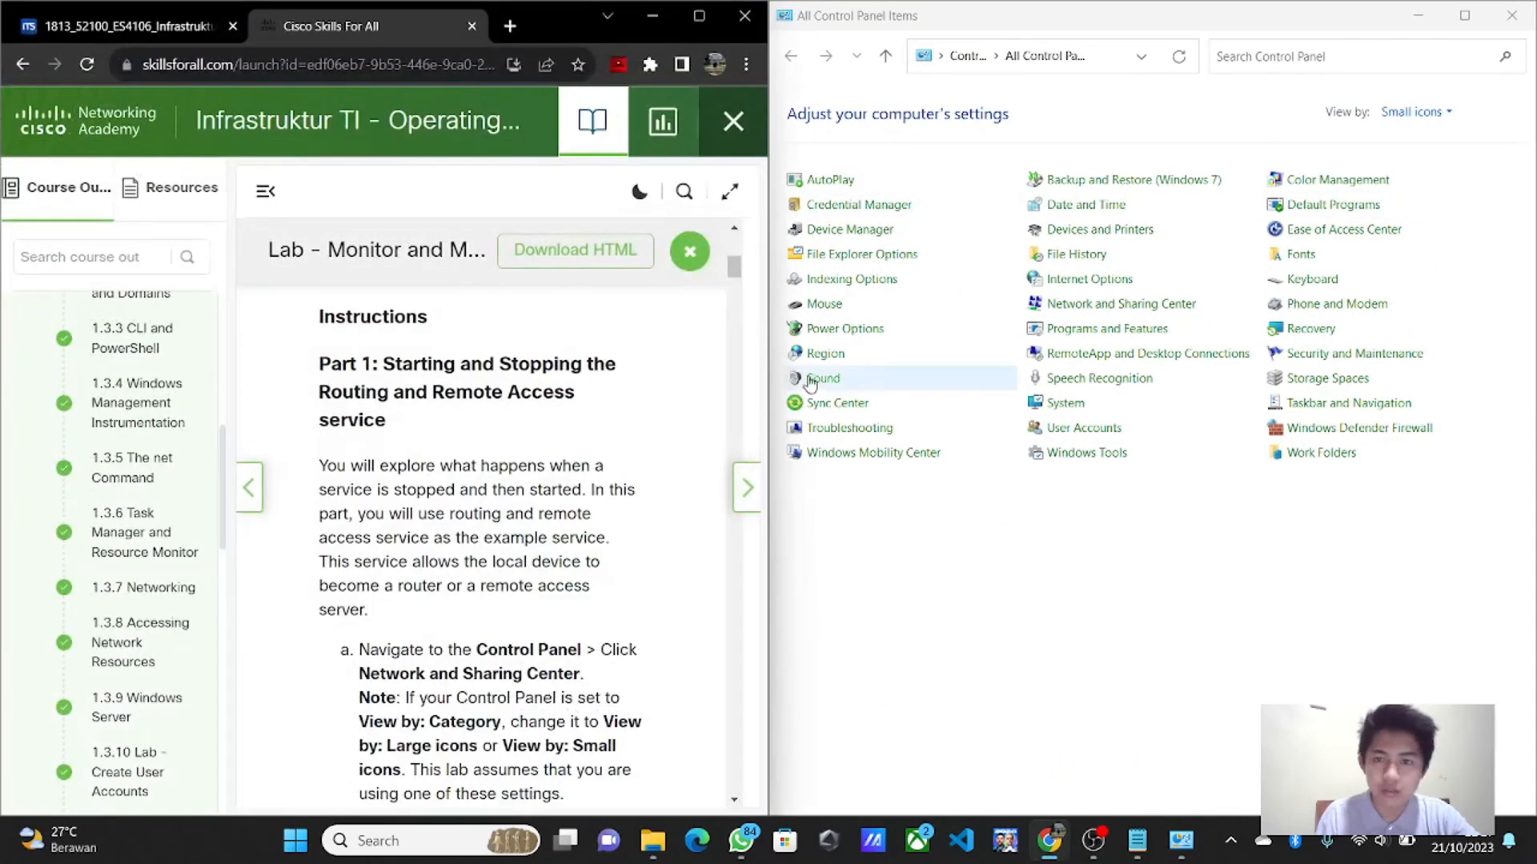
{"action": "scroll", "coordinate": [593, 460], "scroll_direction": "down", "scroll_amount": 2}
{"action": "scroll", "coordinate": [592, 463], "scroll_direction": "down", "scroll_amount": 3}
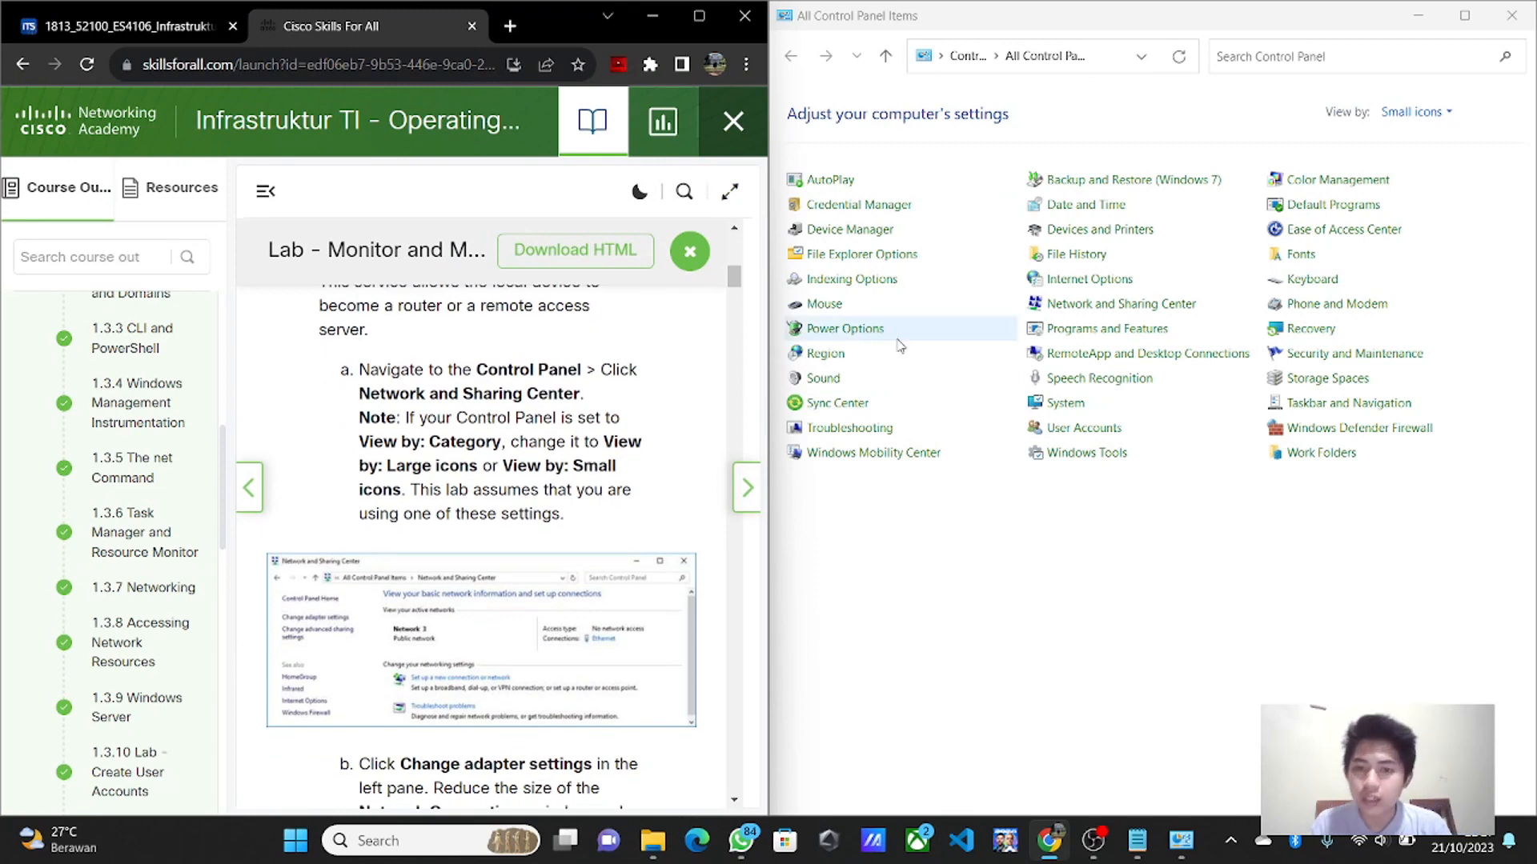
{"action": "left_click", "coordinate": [1124, 305]}
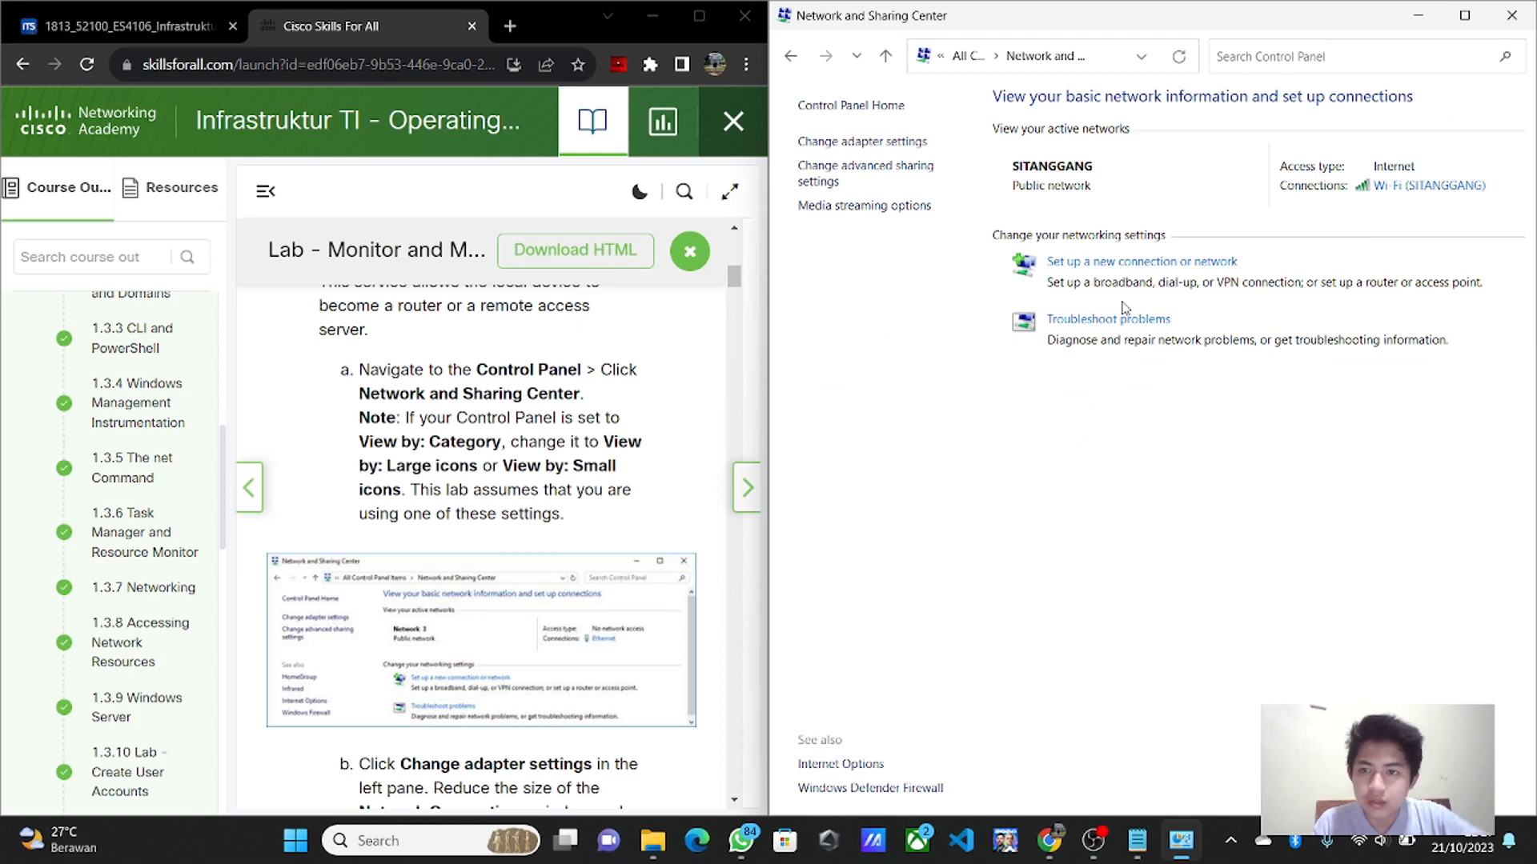
{"action": "scroll", "coordinate": [585, 450], "scroll_direction": "down", "scroll_amount": 1}
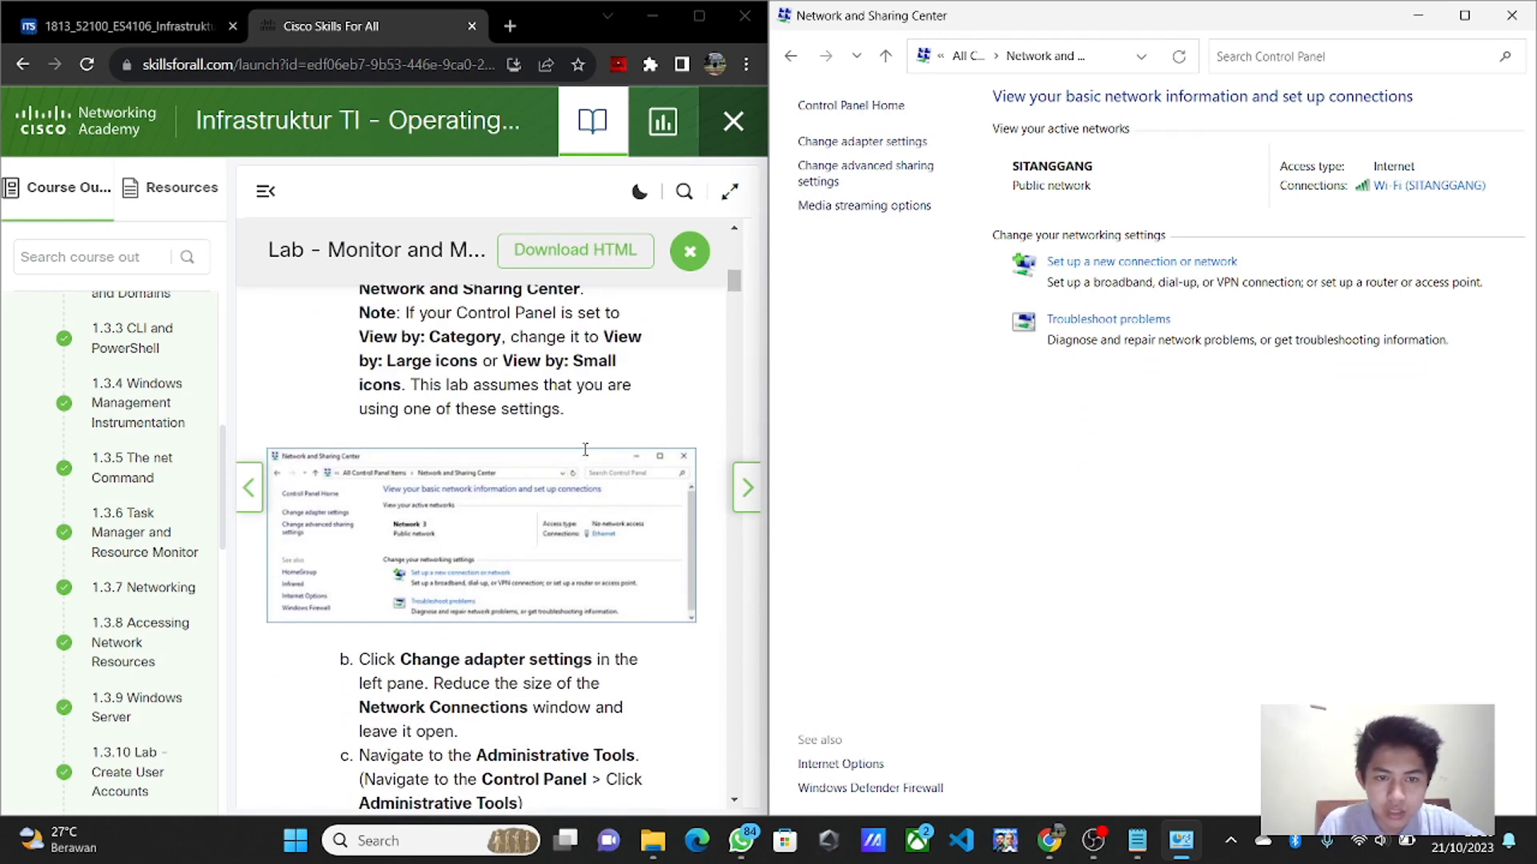
- Go back to all Control Panel items, switch the view to Large icons and back to Small icons, and reopen Network and Sharing Center
{"action": "left_click", "coordinate": [791, 55]}
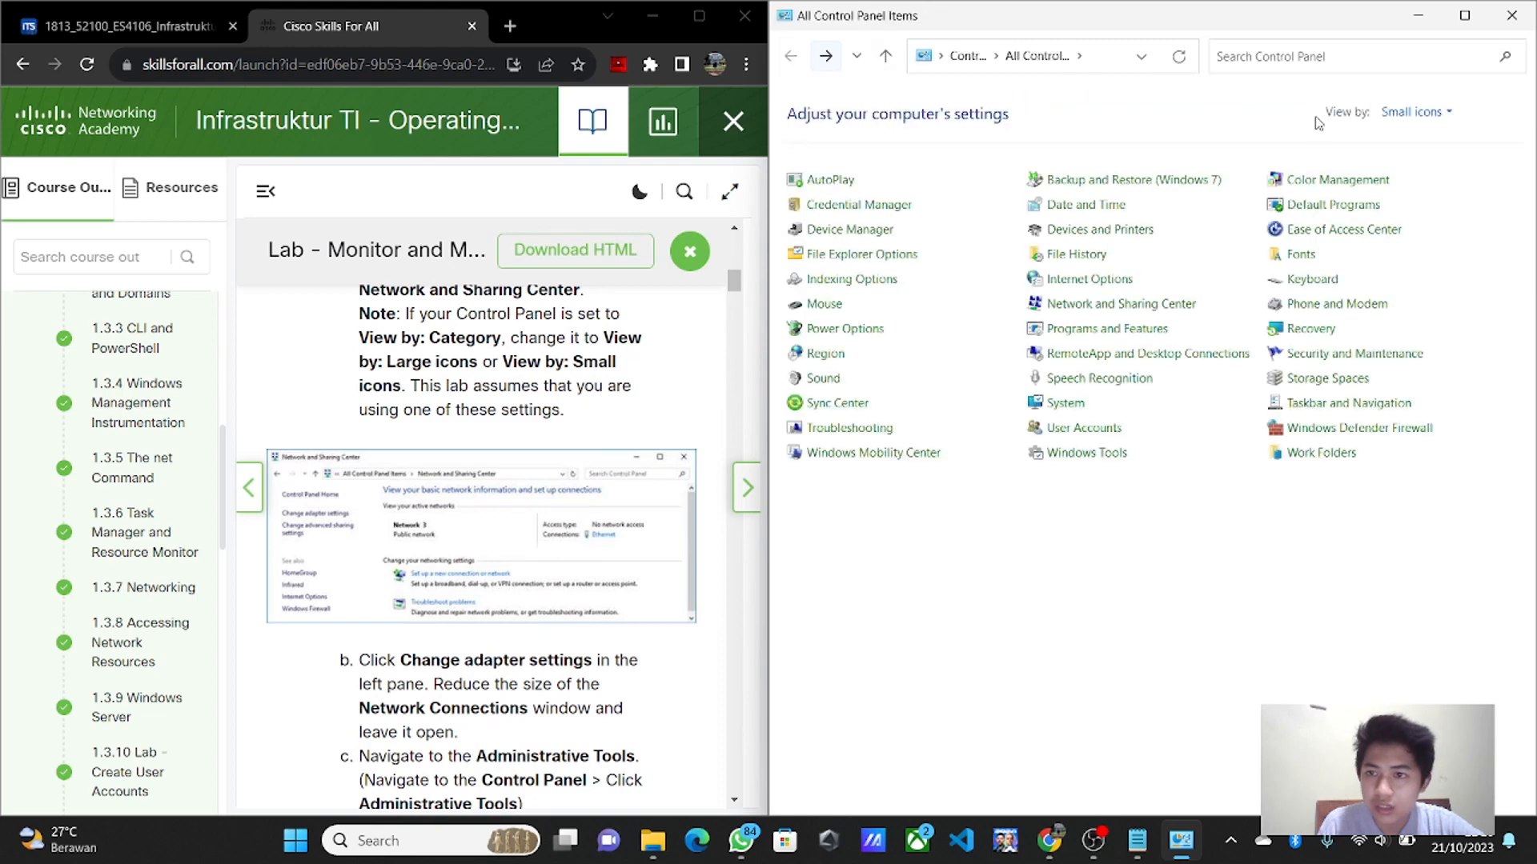
{"action": "left_click", "coordinate": [1445, 120]}
{"action": "left_click", "coordinate": [1471, 167]}
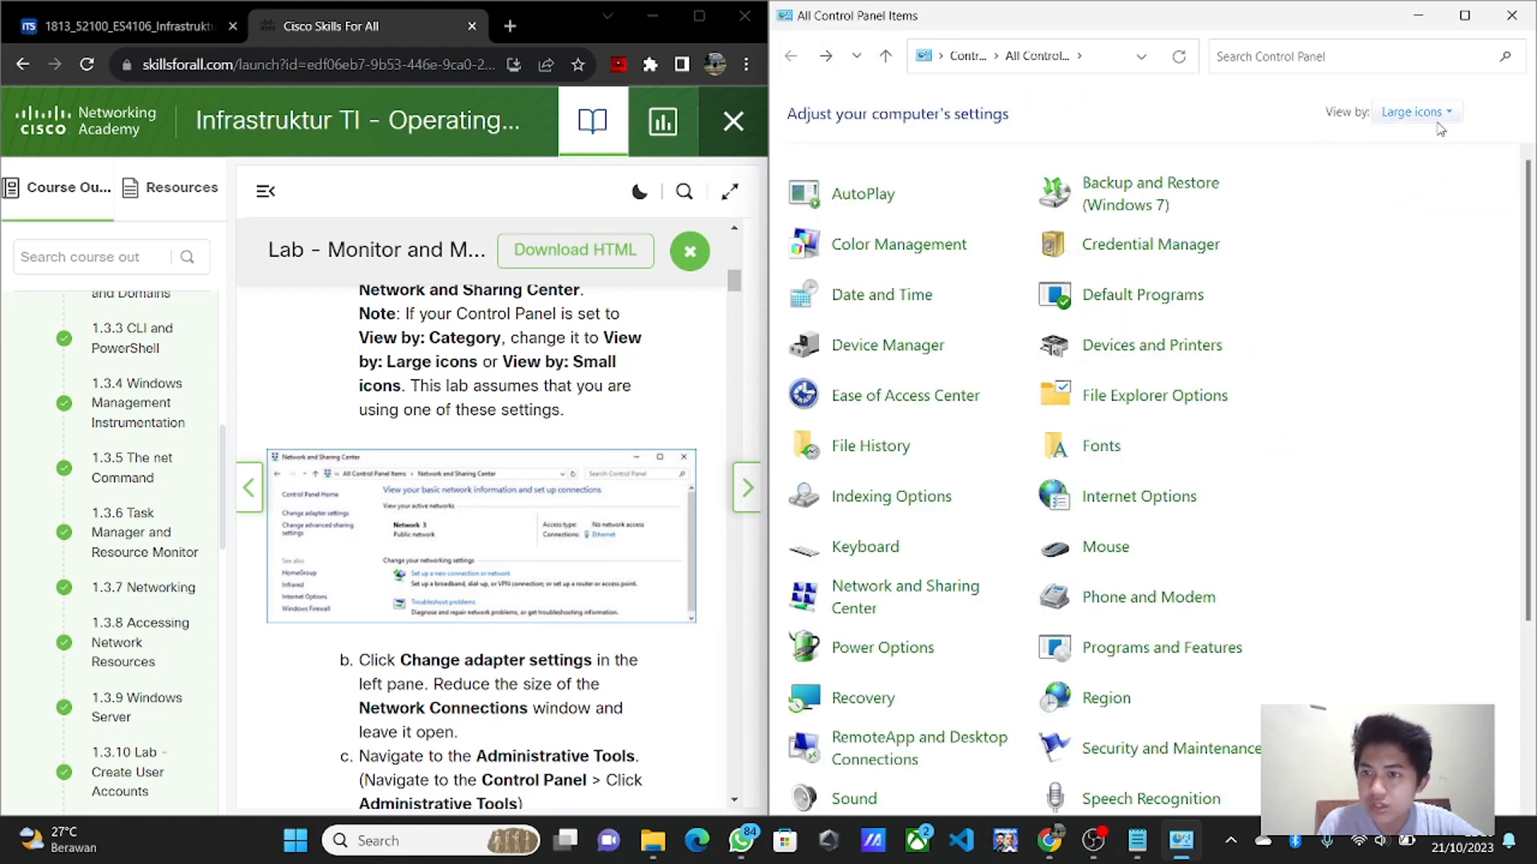
{"action": "left_click", "coordinate": [1442, 120]}
{"action": "left_click", "coordinate": [1469, 187]}
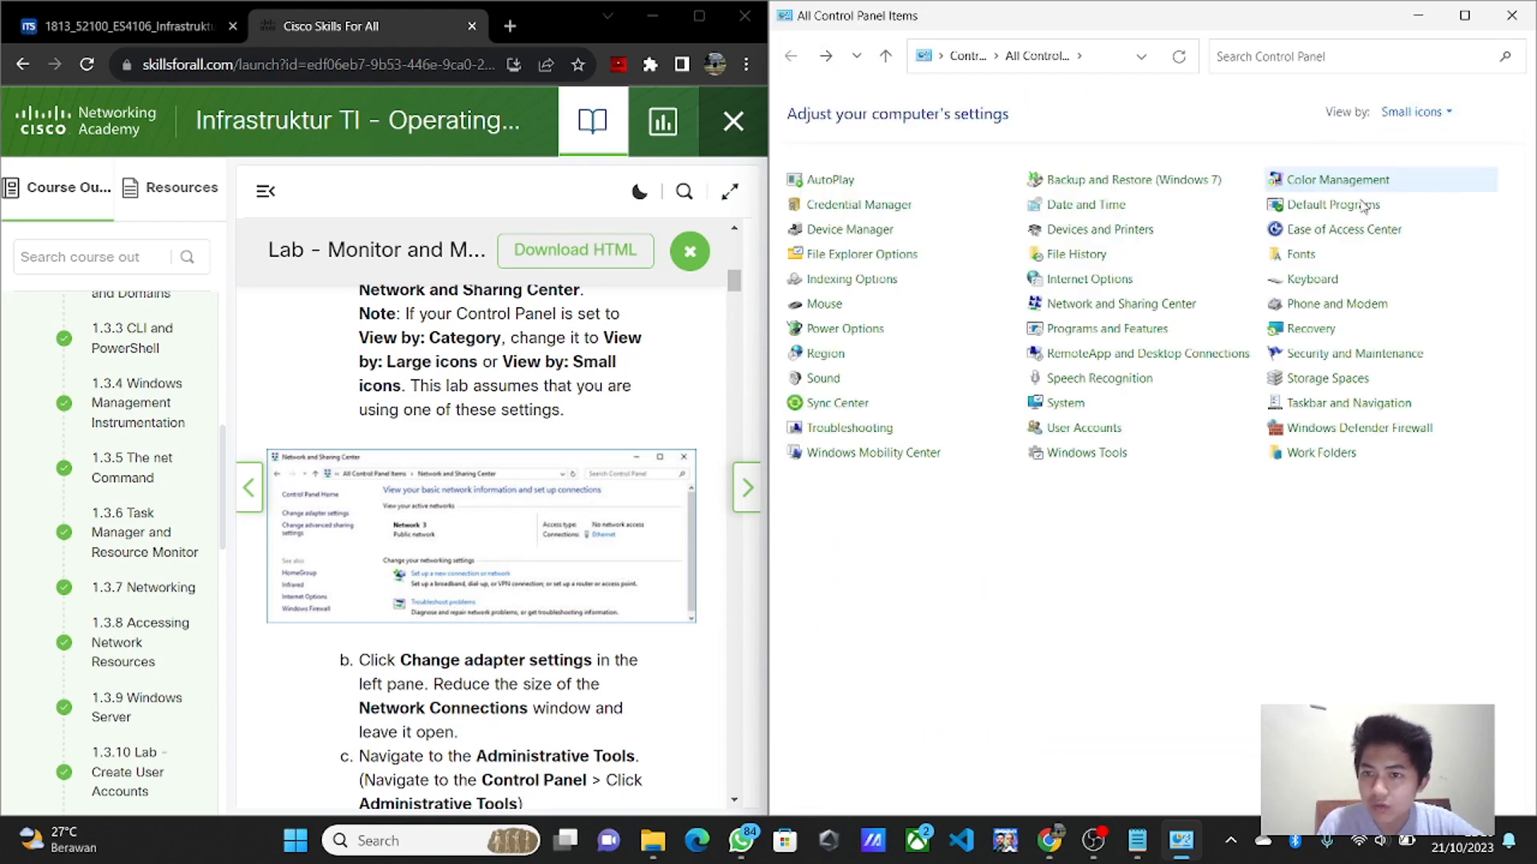
{"action": "left_click", "coordinate": [1123, 304]}
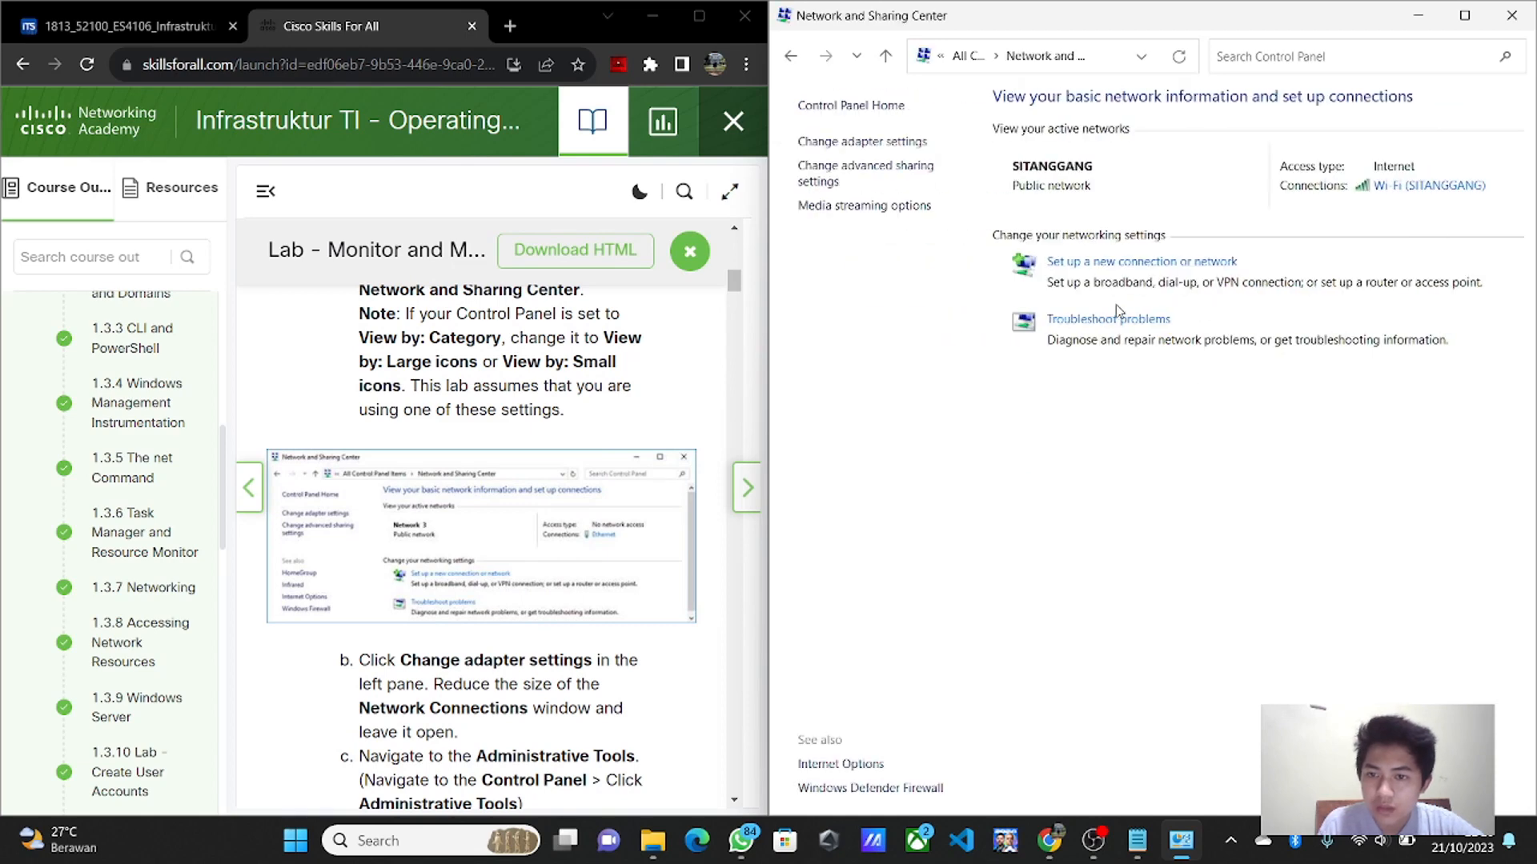
- Open the network adapter settings, then shrink the Network Connections window and move it clear of the lab instructions
{"action": "scroll", "coordinate": [693, 406], "scroll_direction": "down", "scroll_amount": 2}
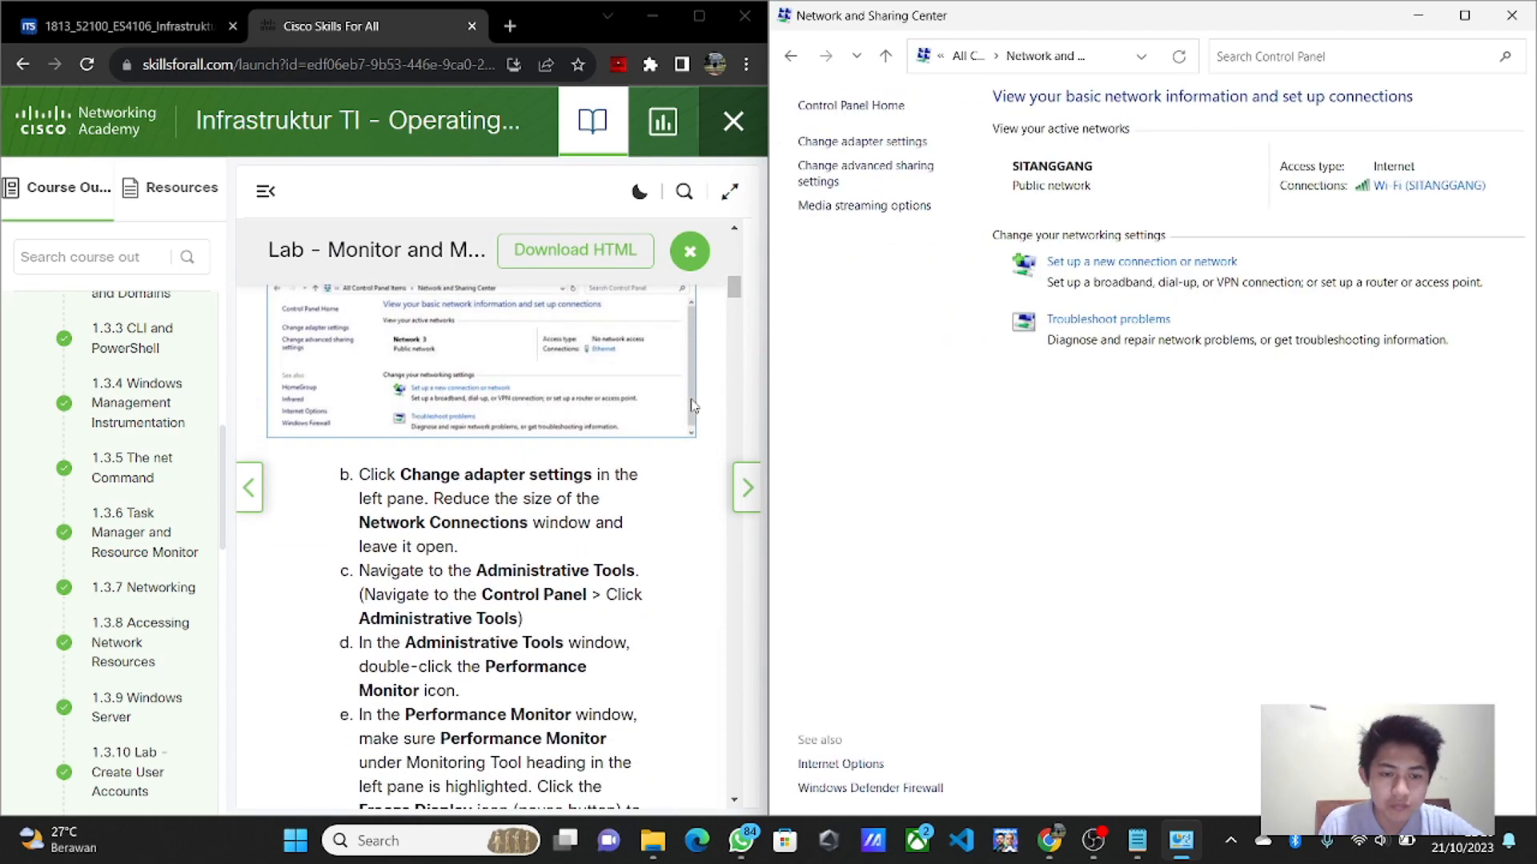
{"action": "left_click_drag", "start_coordinate": [375, 454], "coordinate": [584, 455]}
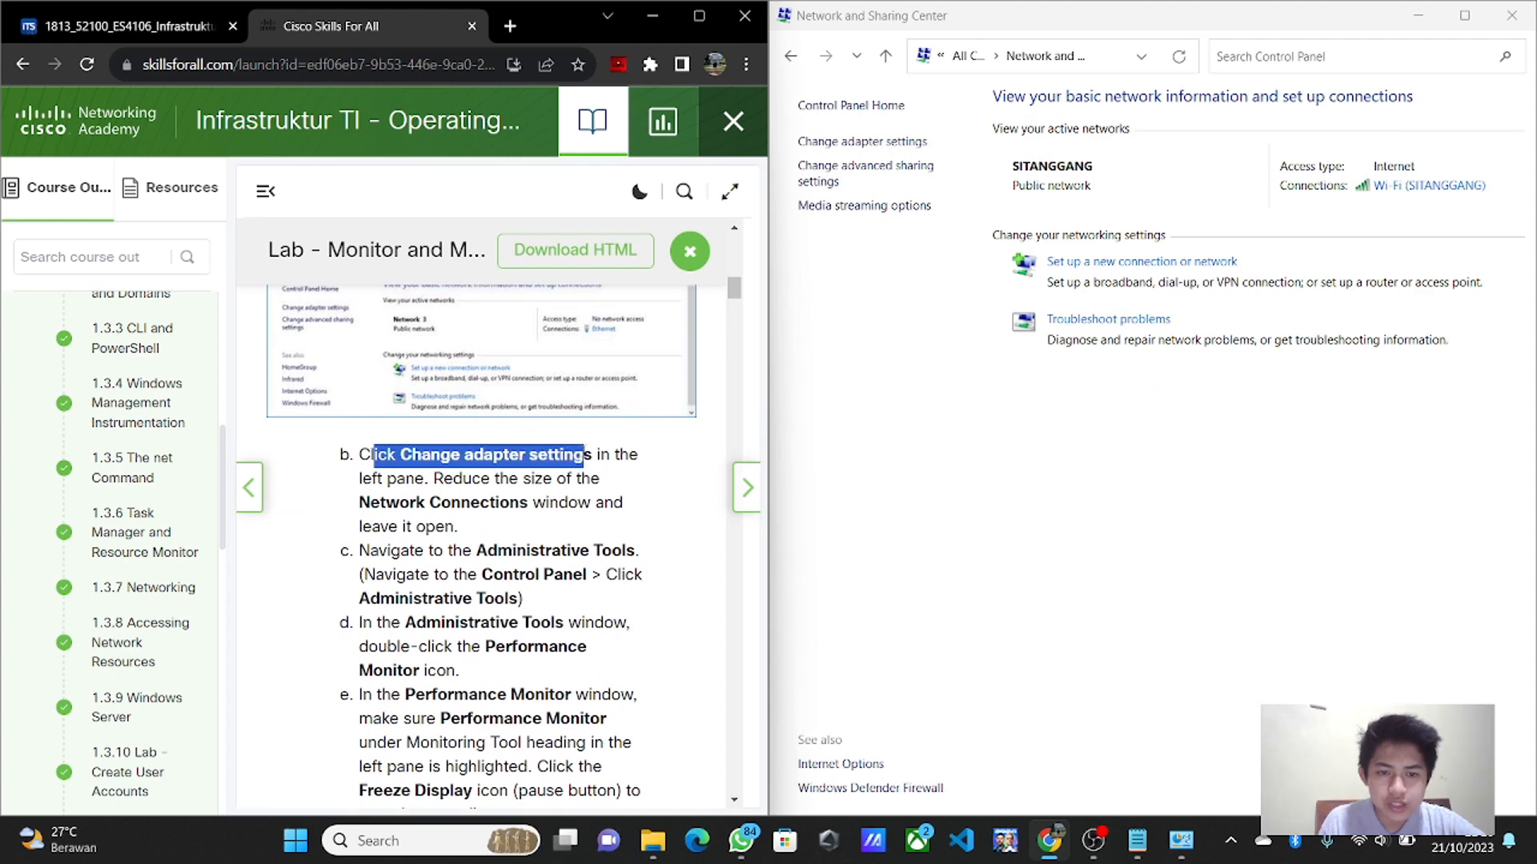
{"action": "left_click", "coordinate": [1031, 552]}
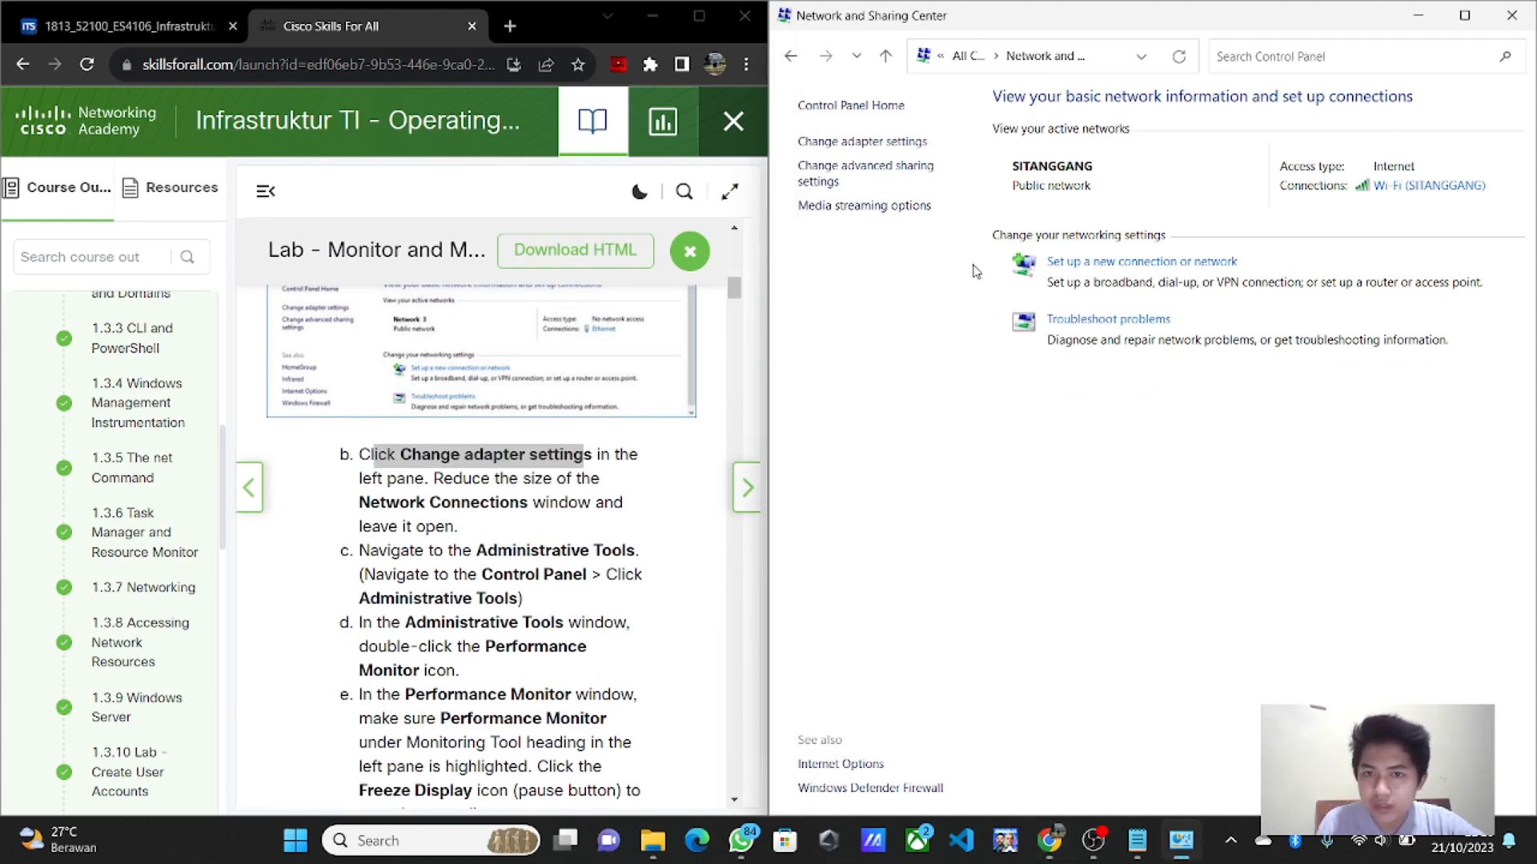
{"action": "left_click", "coordinate": [888, 149]}
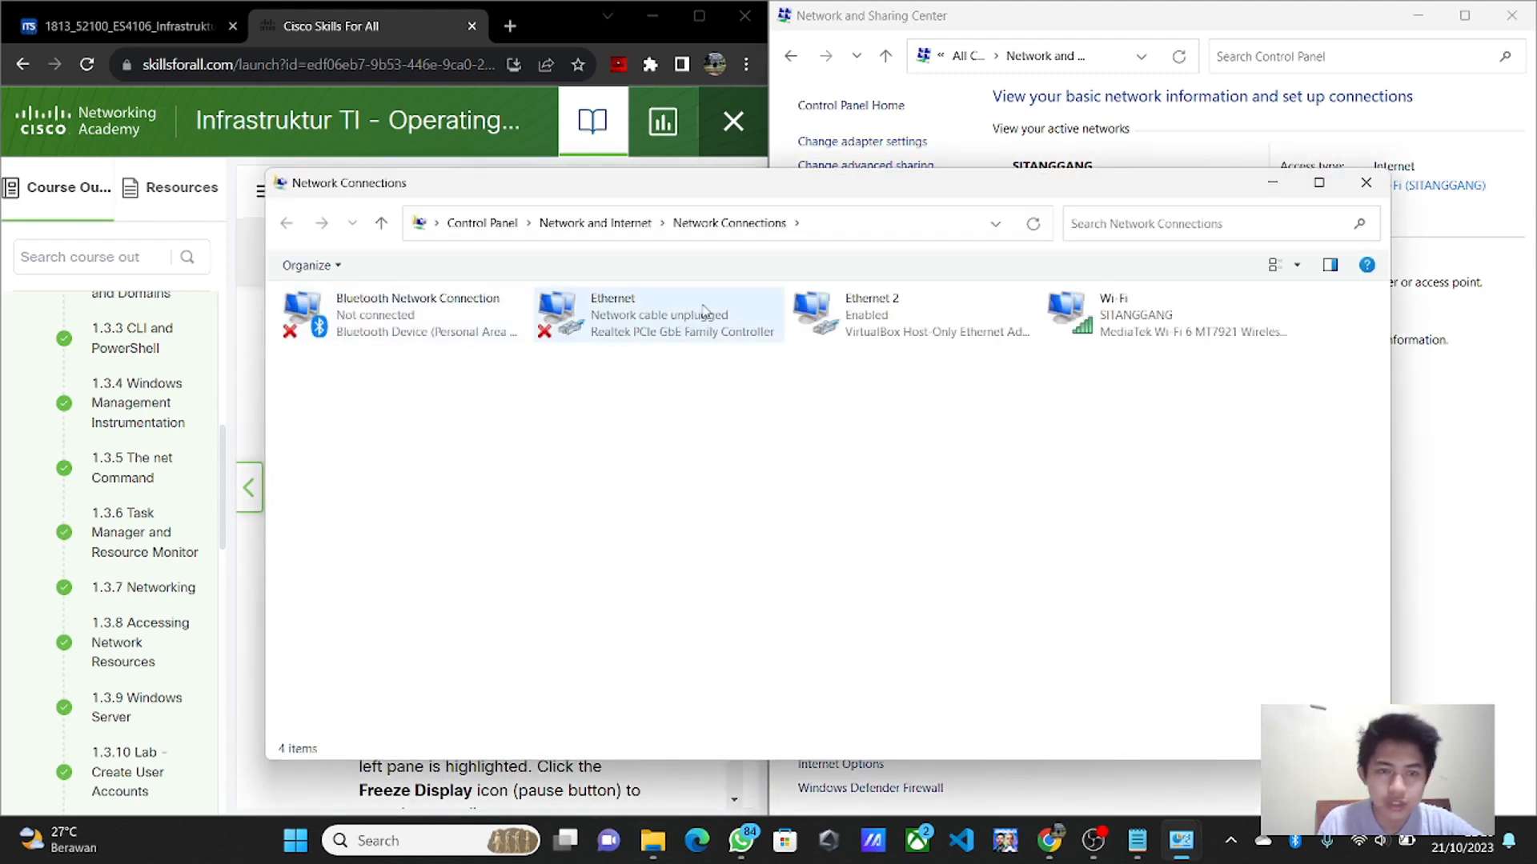
{"action": "left_click_drag", "start_coordinate": [288, 406], "coordinate": [957, 406]}
{"action": "left_click_drag", "start_coordinate": [1210, 192], "coordinate": [1161, 71]}
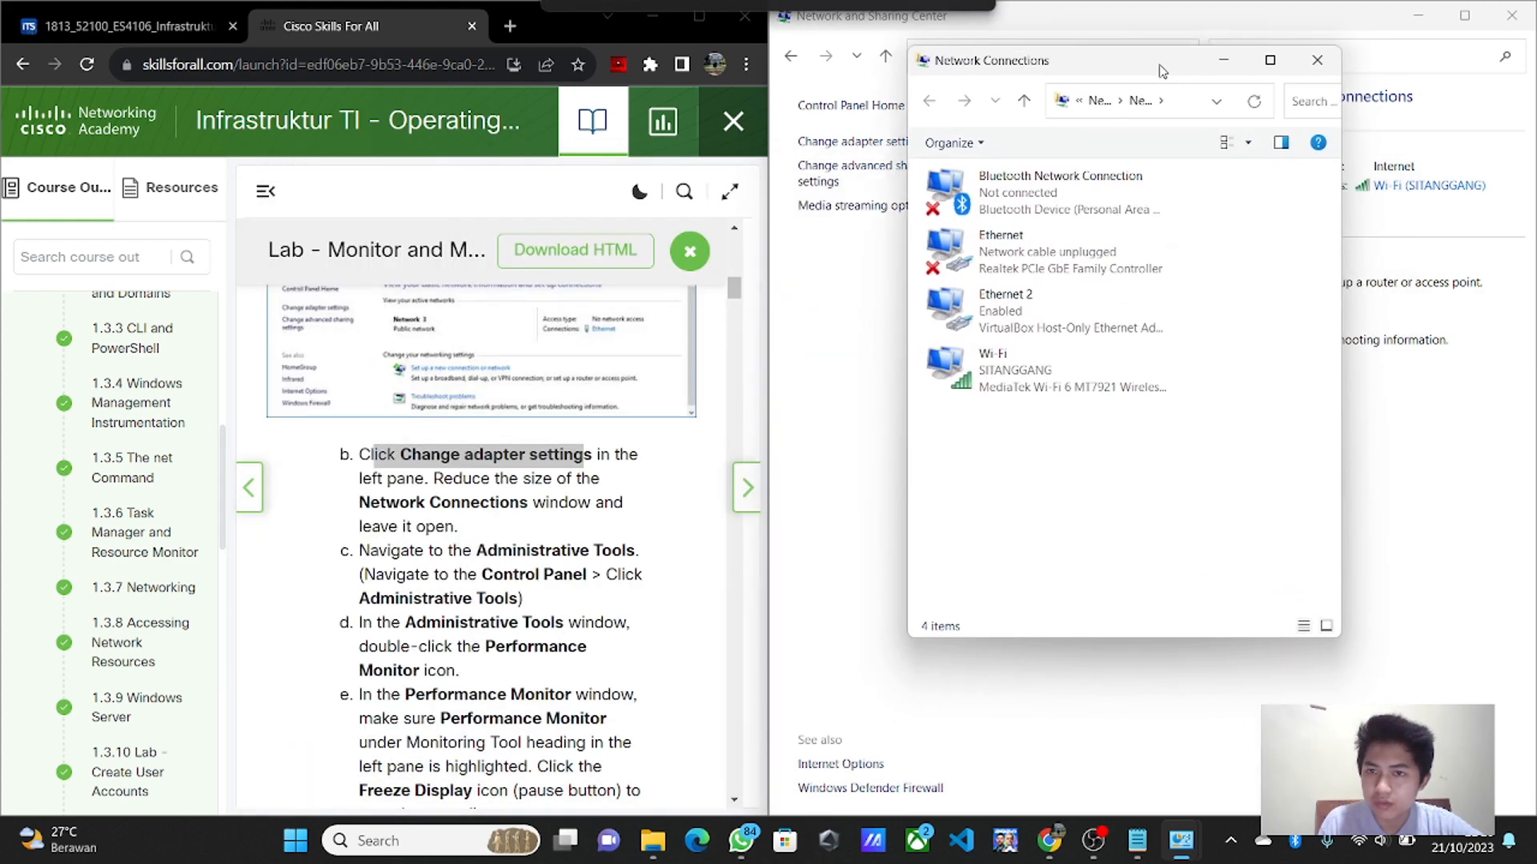
- Read lab steps c to f about opening Administrative Tools and using Performance Monitor
{"action": "scroll", "coordinate": [636, 522], "scroll_direction": "down", "scroll_amount": 1}
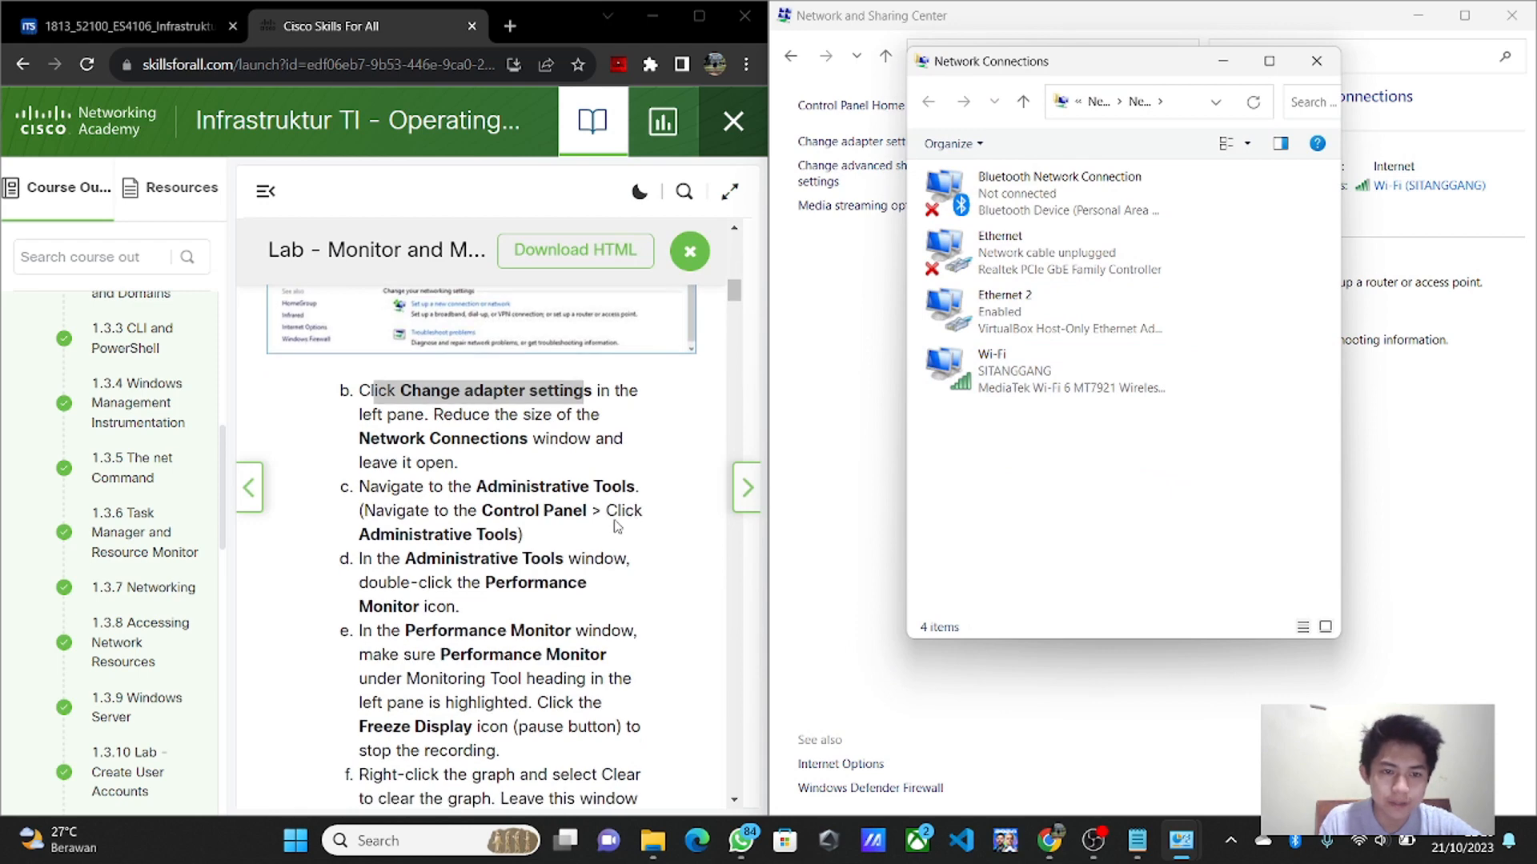
{"action": "left_click", "coordinate": [618, 527]}
{"action": "scroll", "coordinate": [618, 527], "scroll_direction": "down", "scroll_amount": 2}
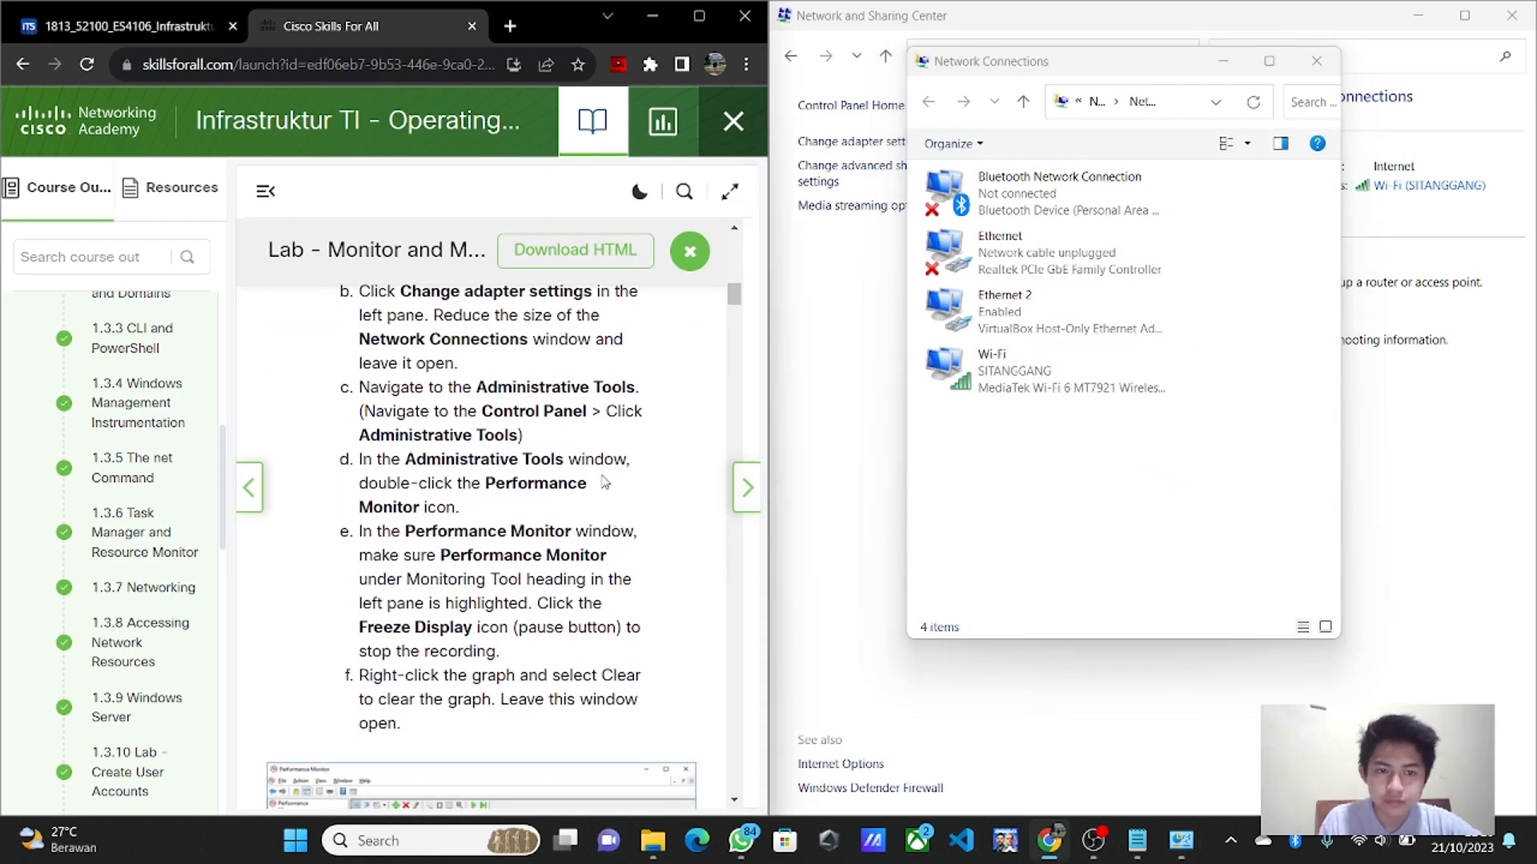
{"action": "scroll", "coordinate": [606, 481], "scroll_direction": "down", "scroll_amount": 1}
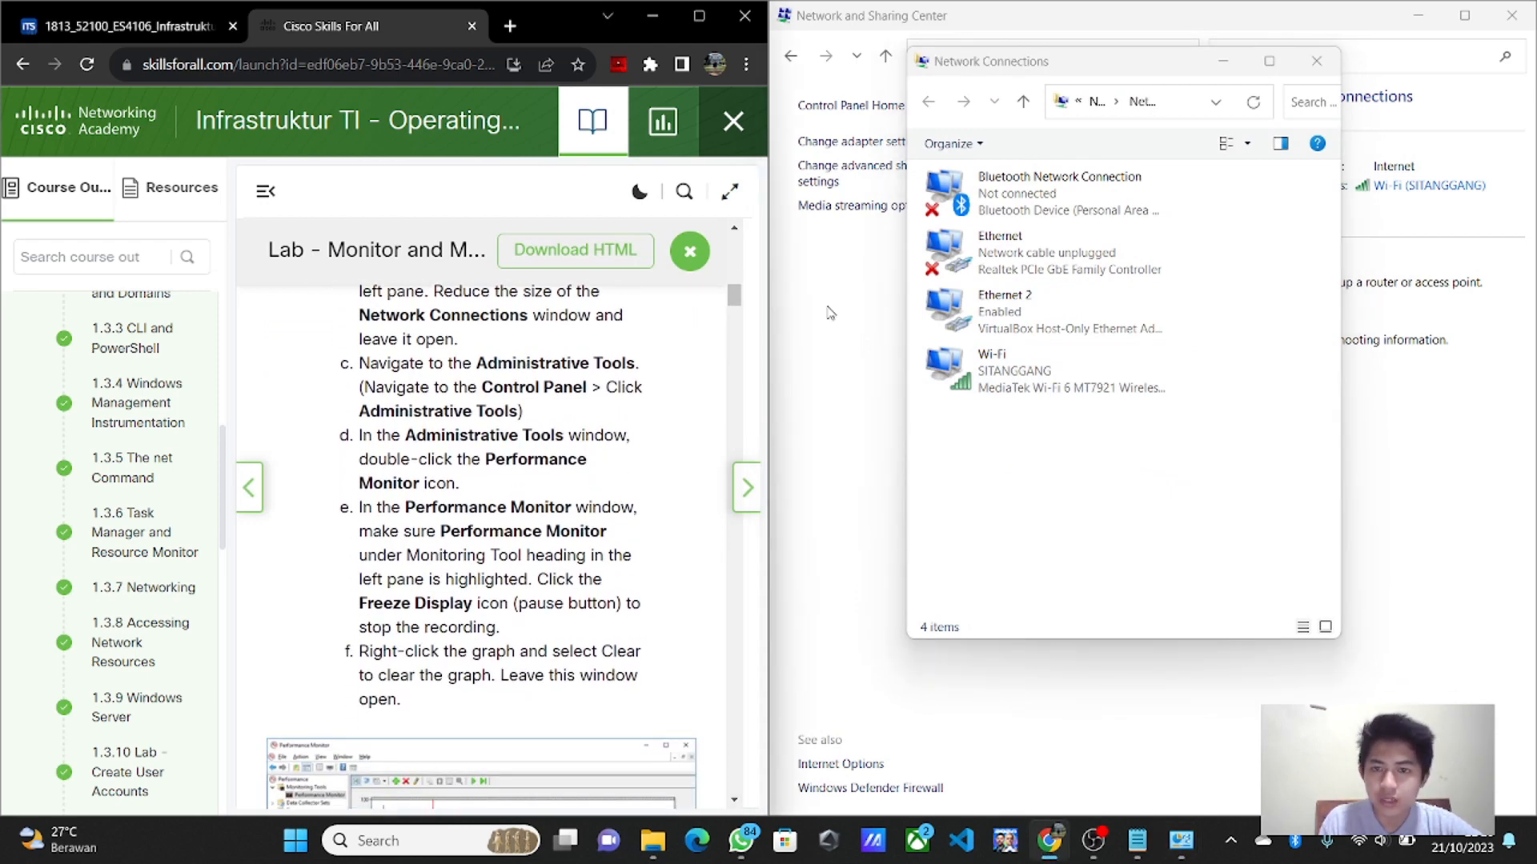
- Return from Network and Sharing Center to all Control Panel items and open Windows Tools
{"action": "left_click", "coordinate": [875, 381]}
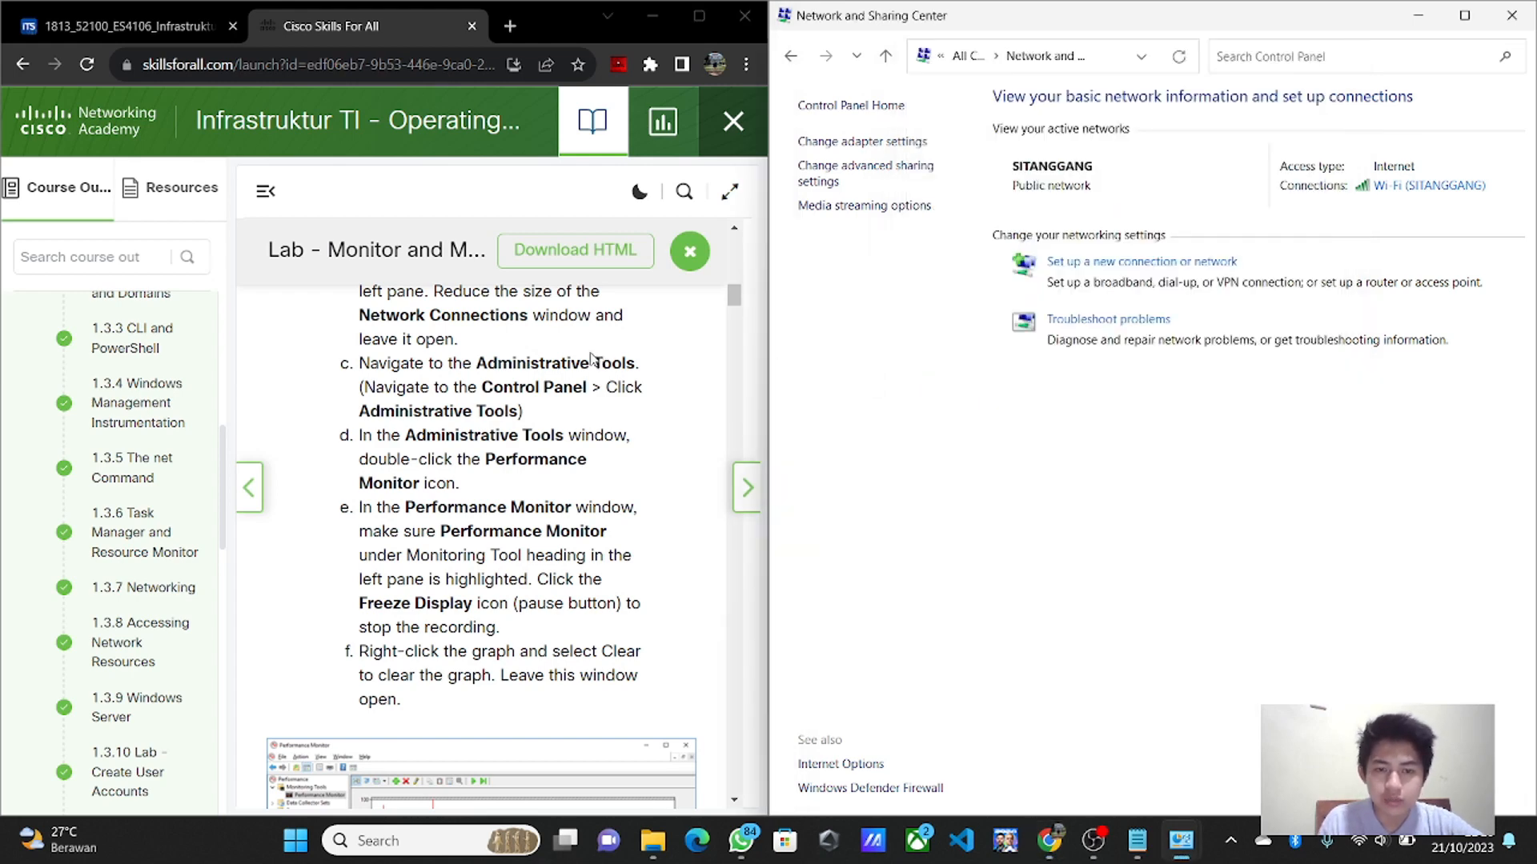
{"action": "left_click", "coordinate": [791, 55]}
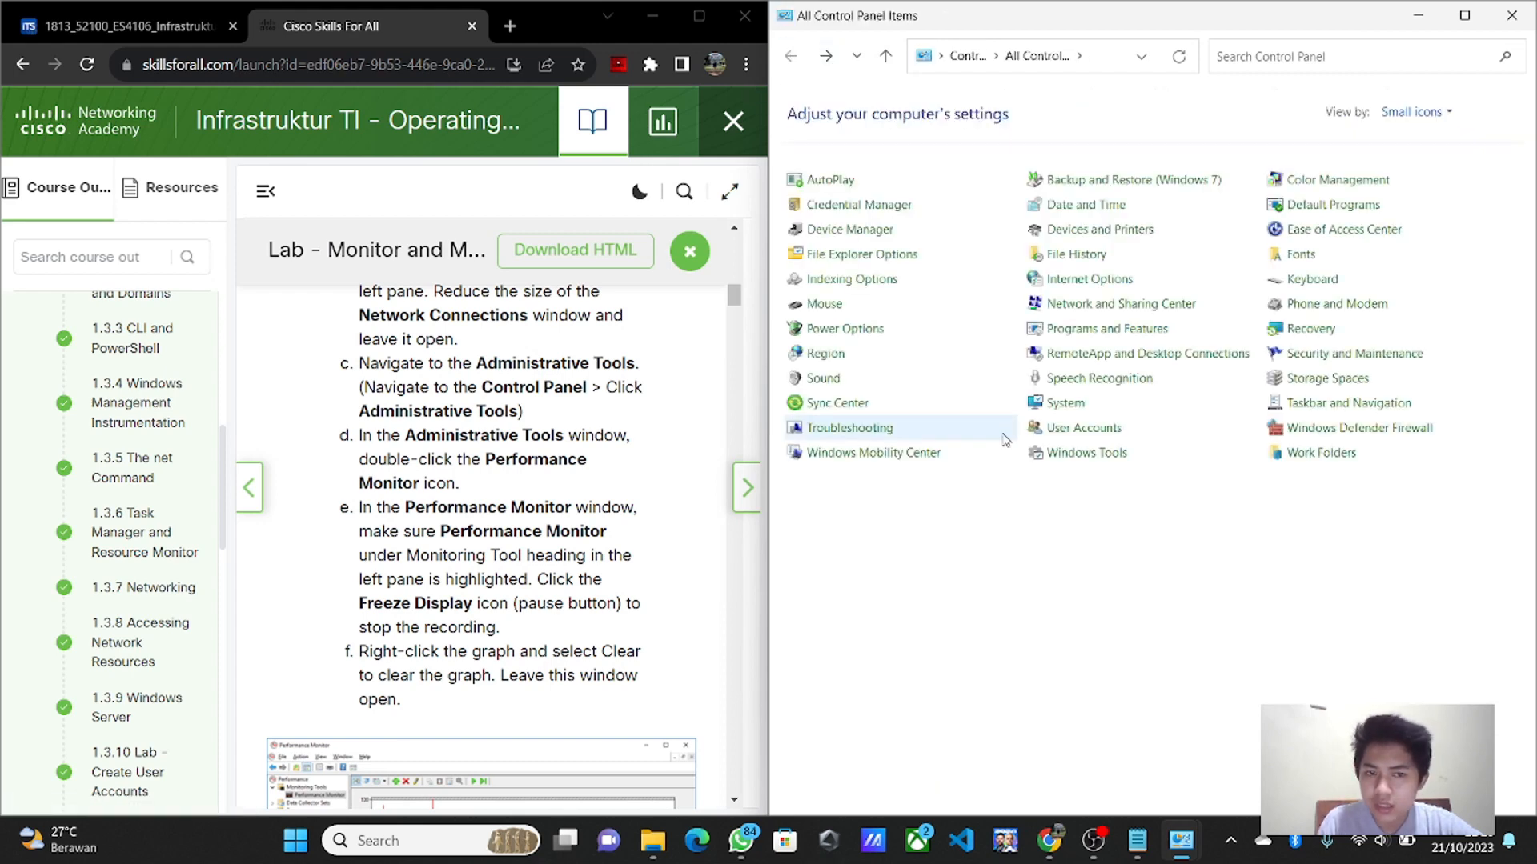
{"action": "left_click", "coordinate": [1095, 459]}
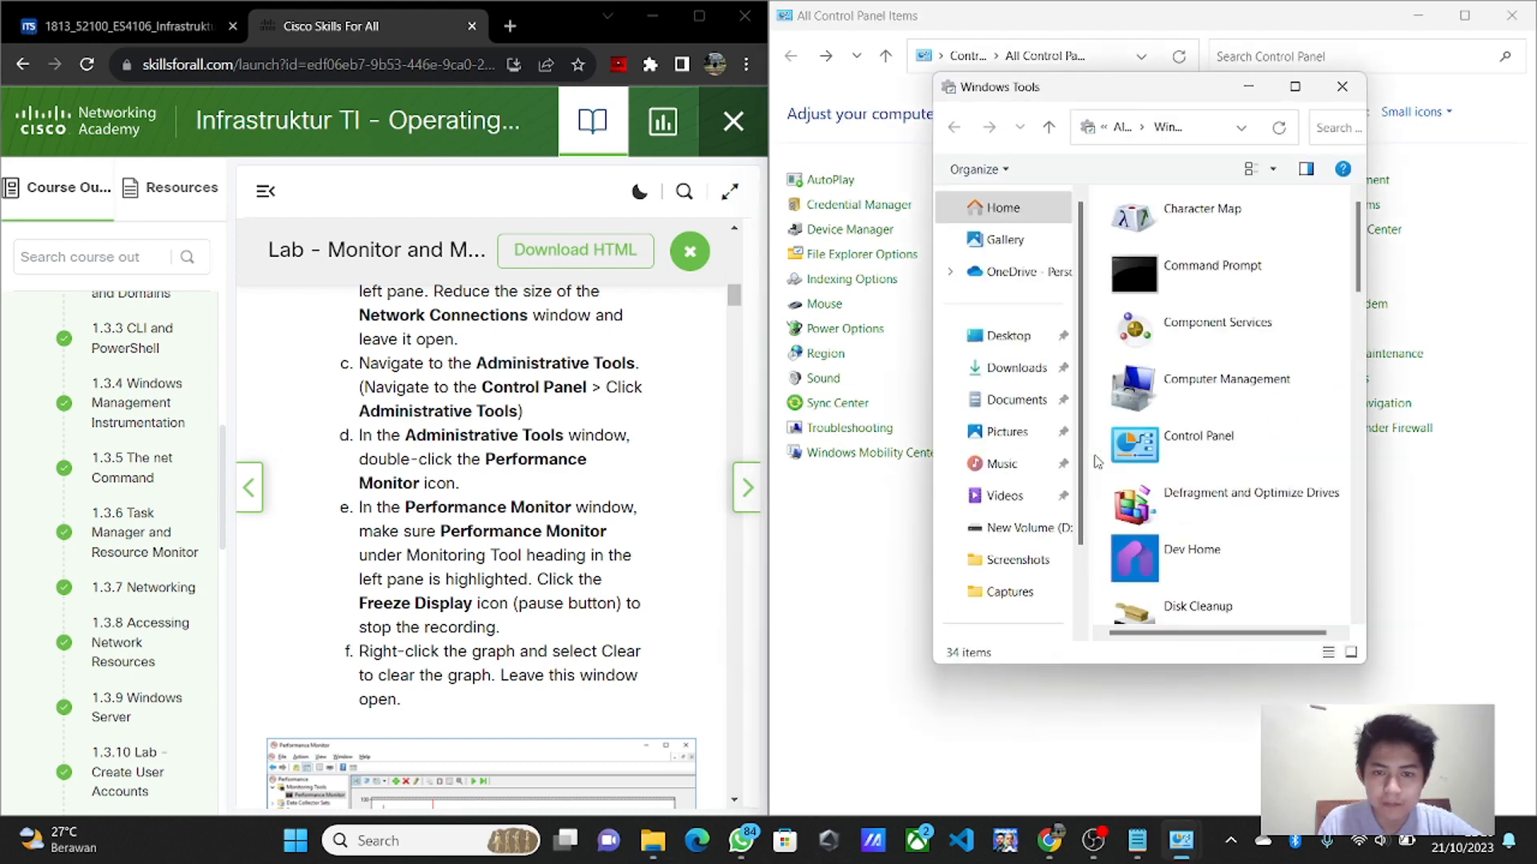
- Switch the Windows Tools folder to List view and widen its window to fill the space beside the lab page
{"action": "left_click", "coordinate": [1260, 170]}
{"action": "left_click", "coordinate": [1271, 170]}
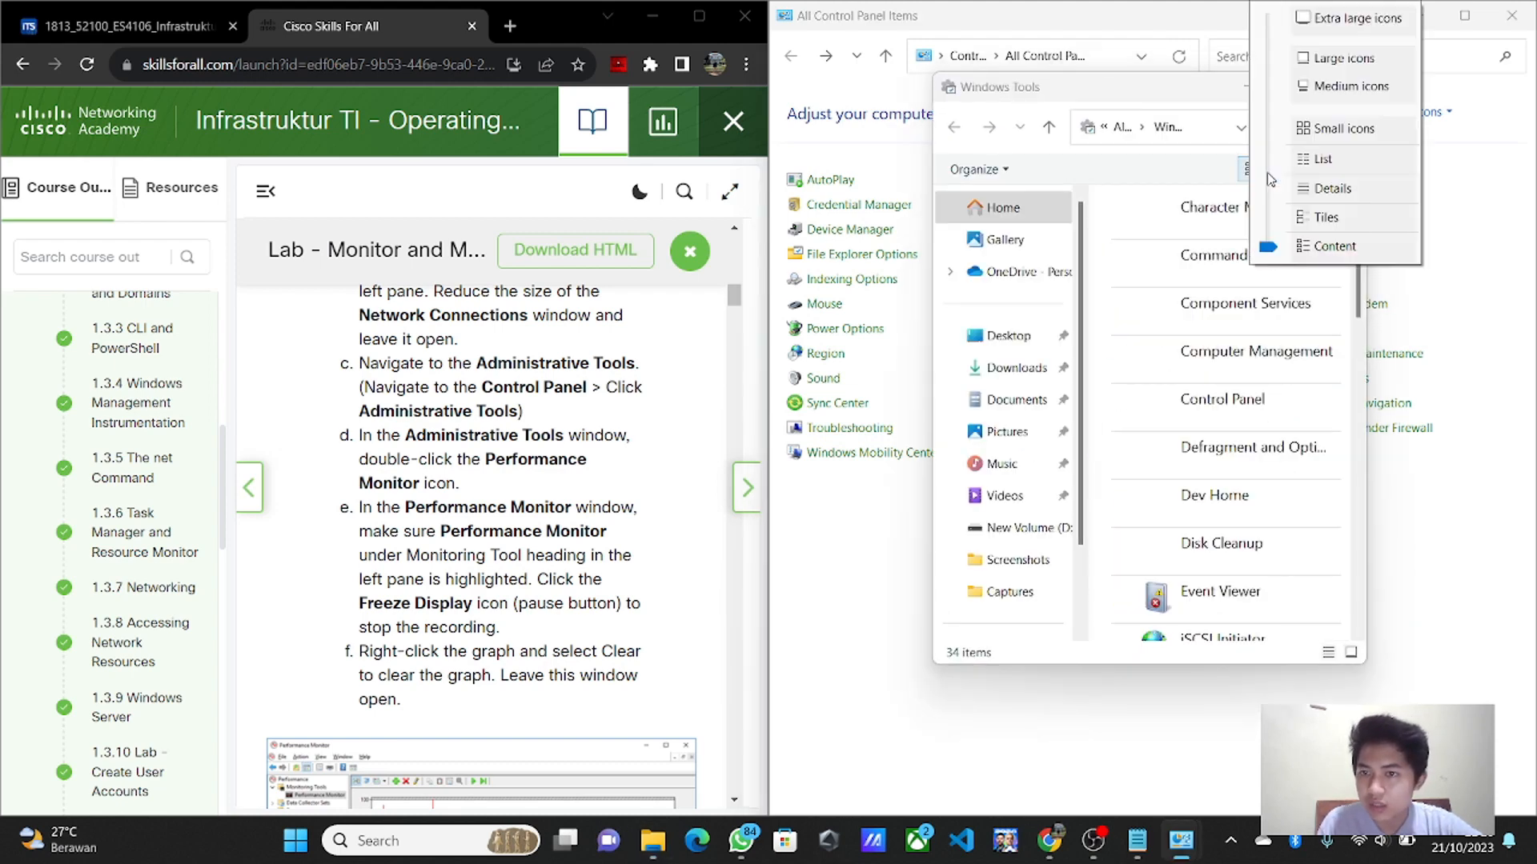
{"action": "left_click_drag", "start_coordinate": [1268, 247], "coordinate": [1278, 174]}
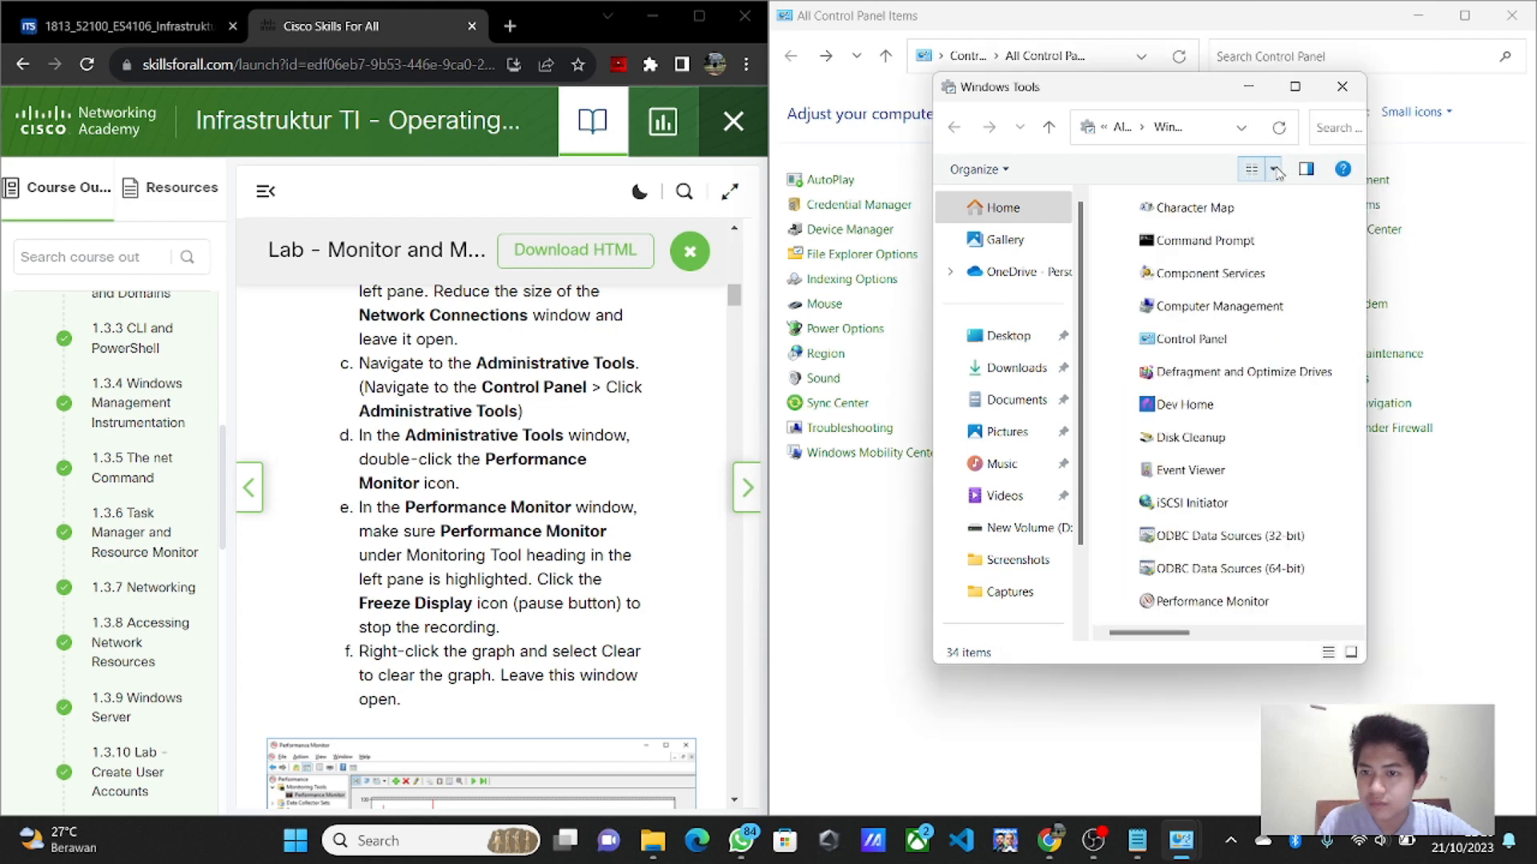
{"action": "left_click_drag", "start_coordinate": [1450, 175], "coordinate": [1493, 176]}
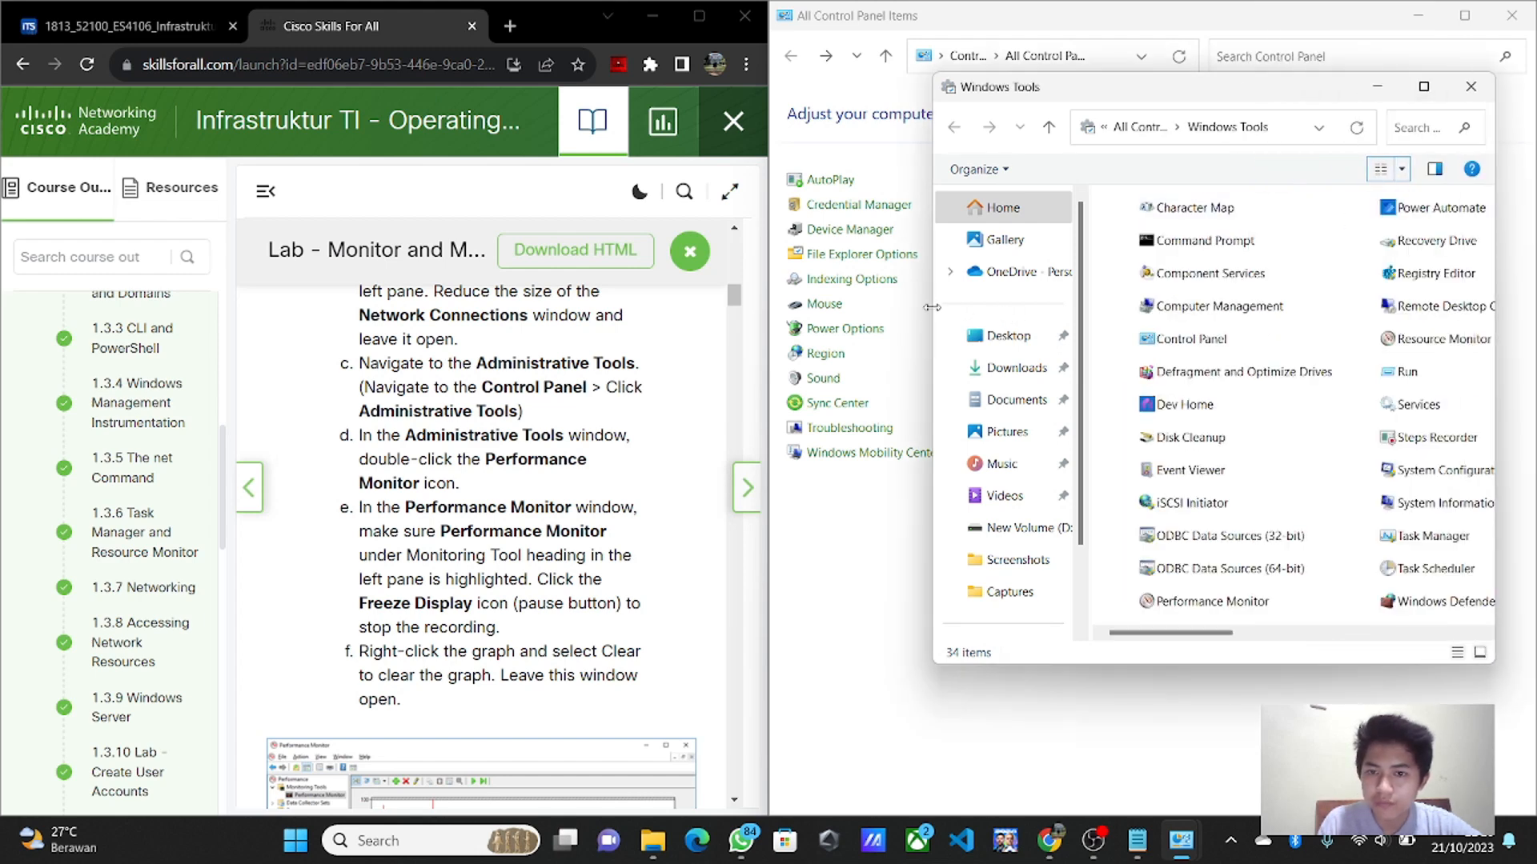
{"action": "left_click_drag", "start_coordinate": [930, 306], "coordinate": [770, 310]}
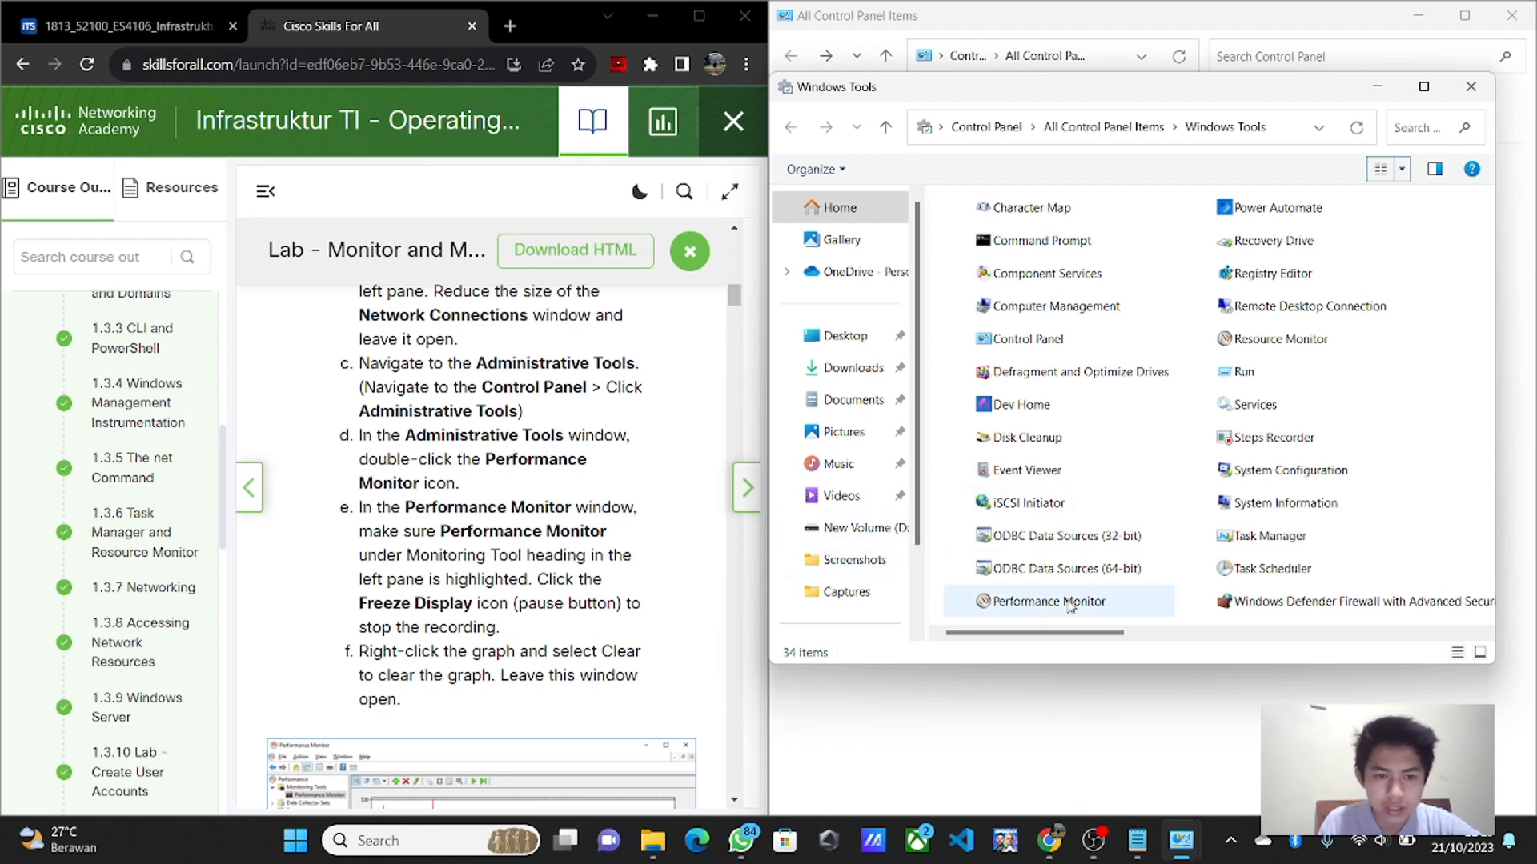
- Open Performance Monitor from Windows Tools, then move and resize its window so the lab instructions stay uncovered
{"action": "double_click", "coordinate": [1095, 602]}
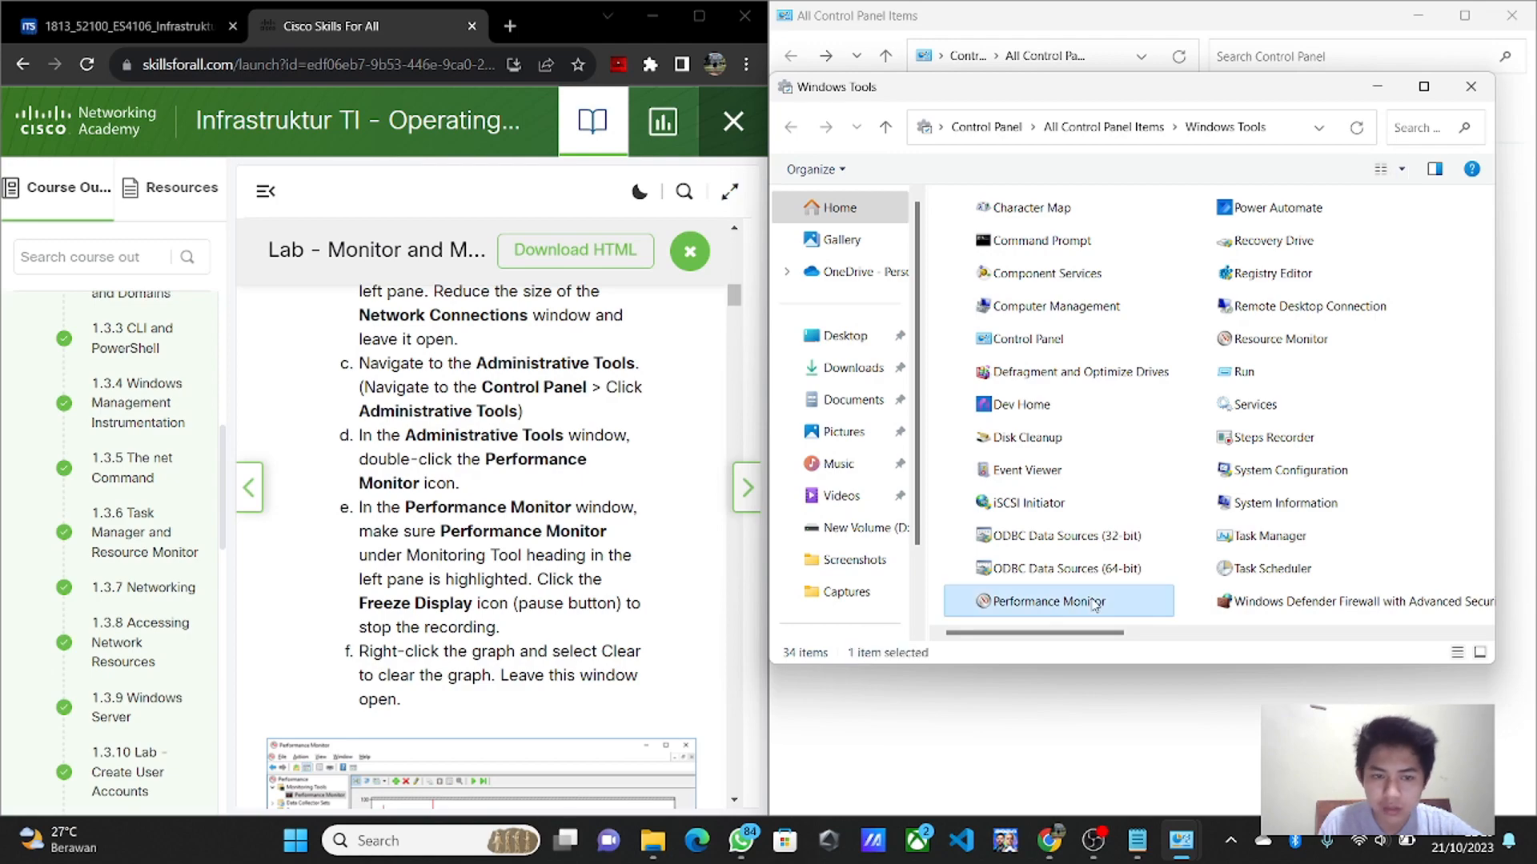
{"action": "left_click_drag", "start_coordinate": [416, 32], "coordinate": [639, 18]}
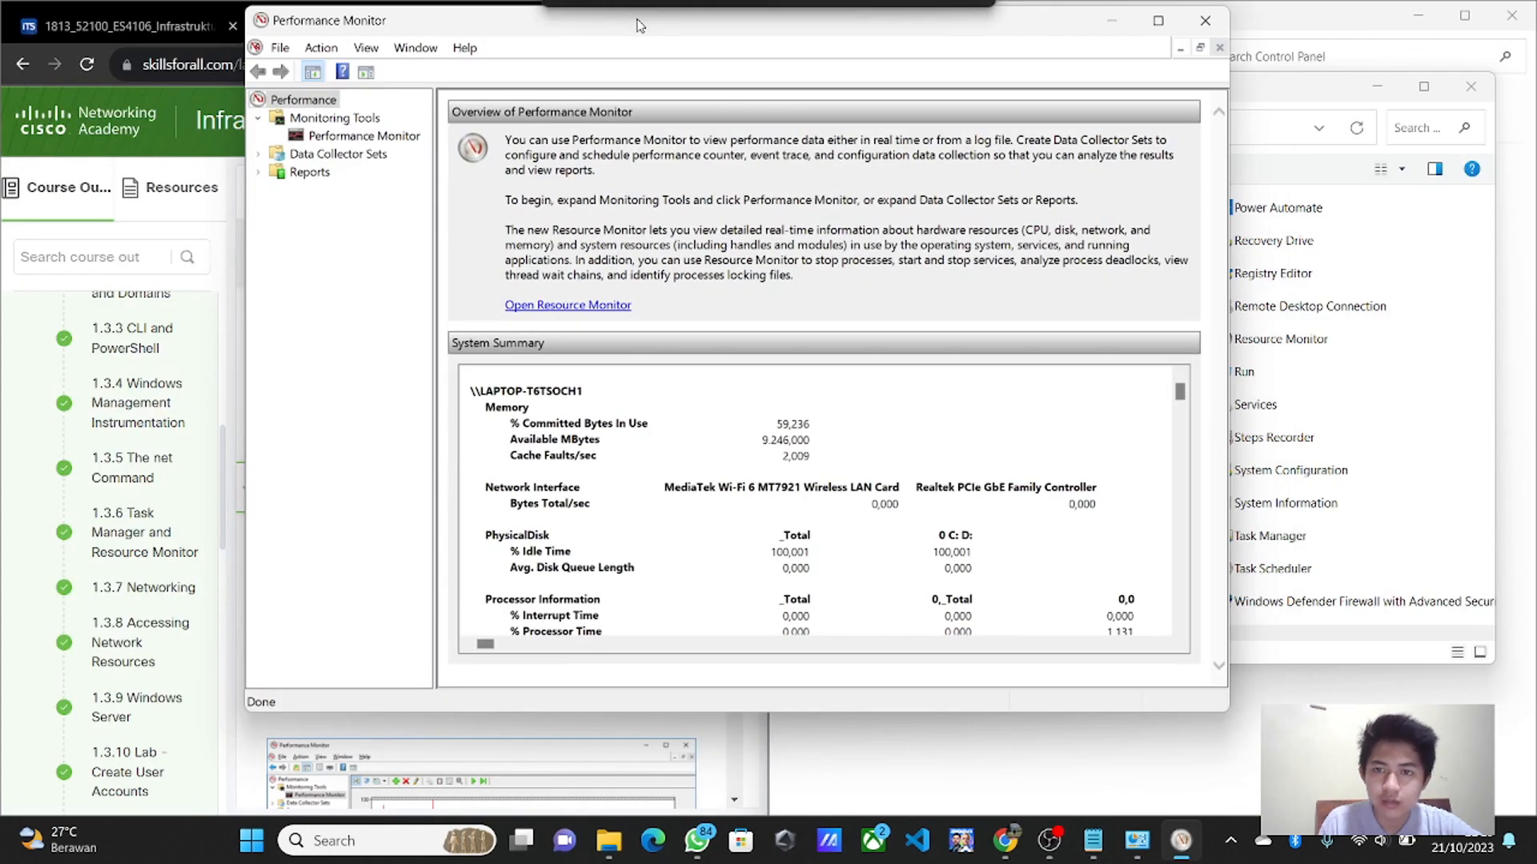
{"action": "left_click_drag", "start_coordinate": [246, 200], "coordinate": [803, 200]}
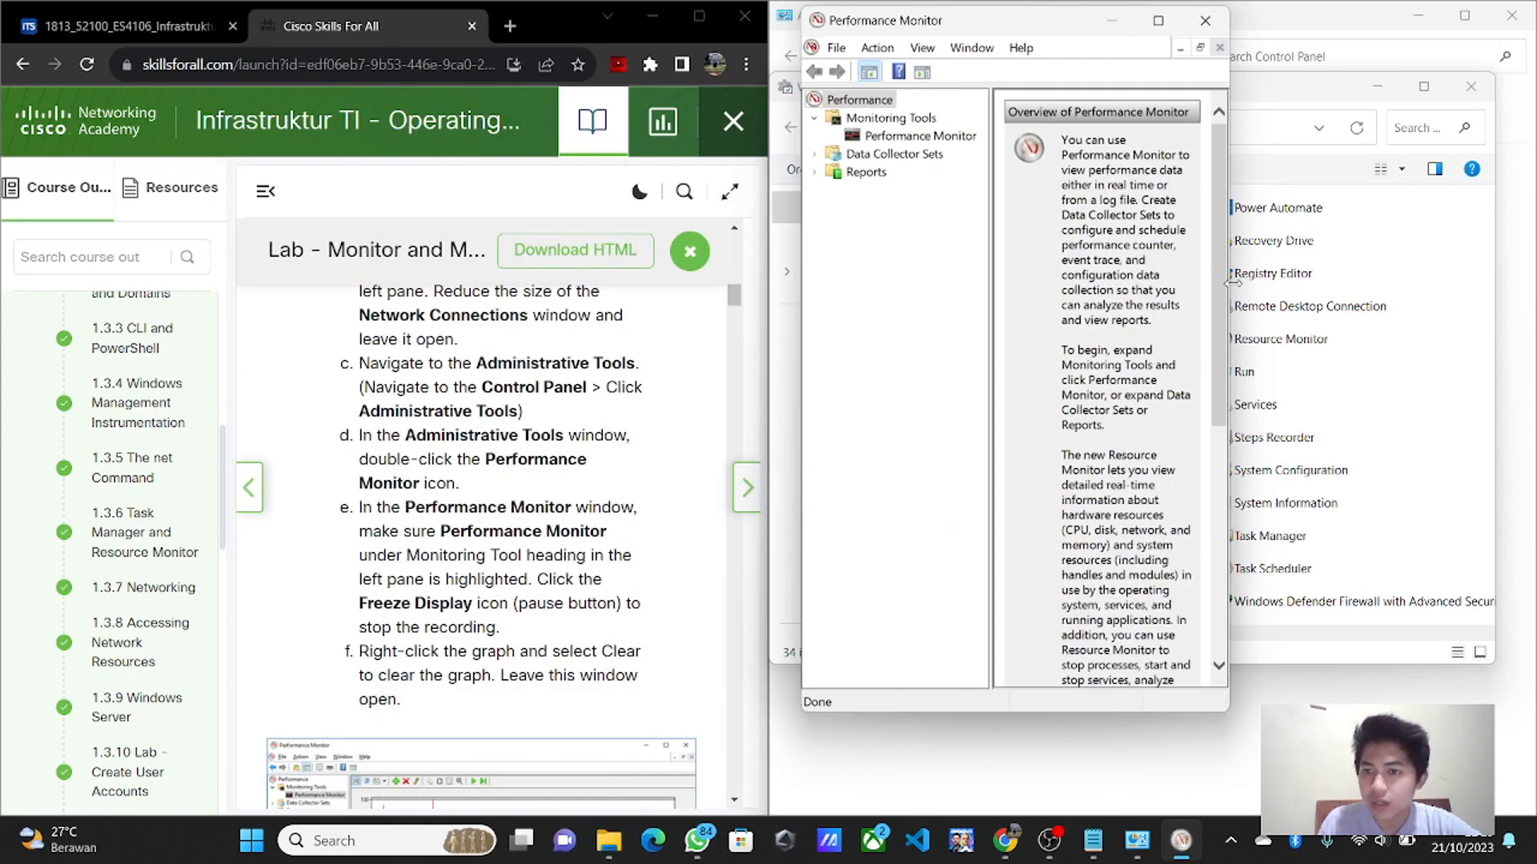
{"action": "scroll", "coordinate": [1230, 284], "scroll_direction": "down", "scroll_amount": 2}
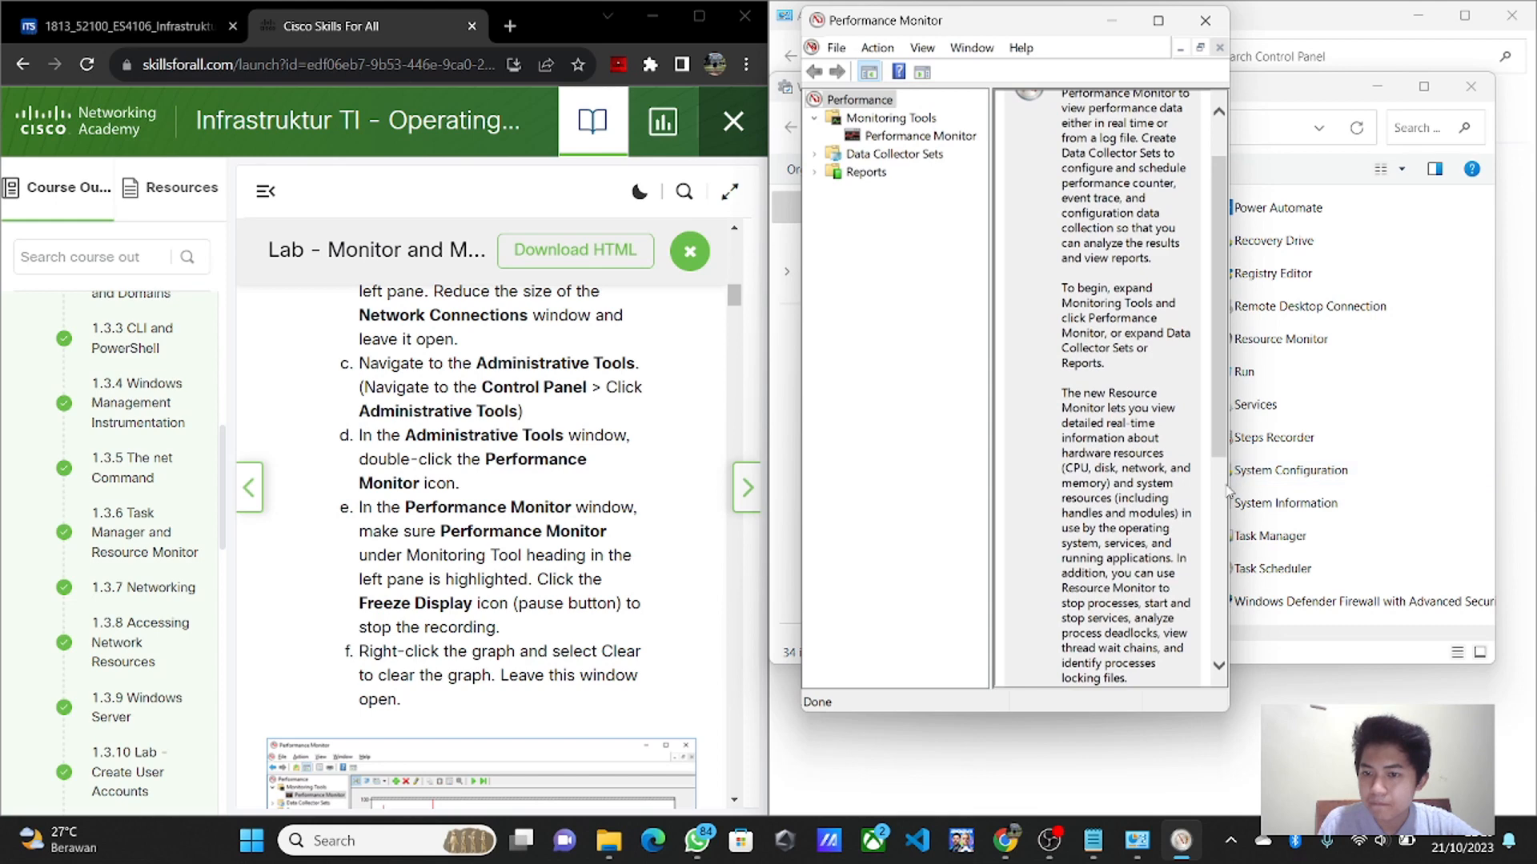
{"action": "scroll", "coordinate": [1229, 489], "scroll_direction": "down", "scroll_amount": 5}
{"action": "left_click_drag", "start_coordinate": [1230, 372], "coordinate": [1517, 370]}
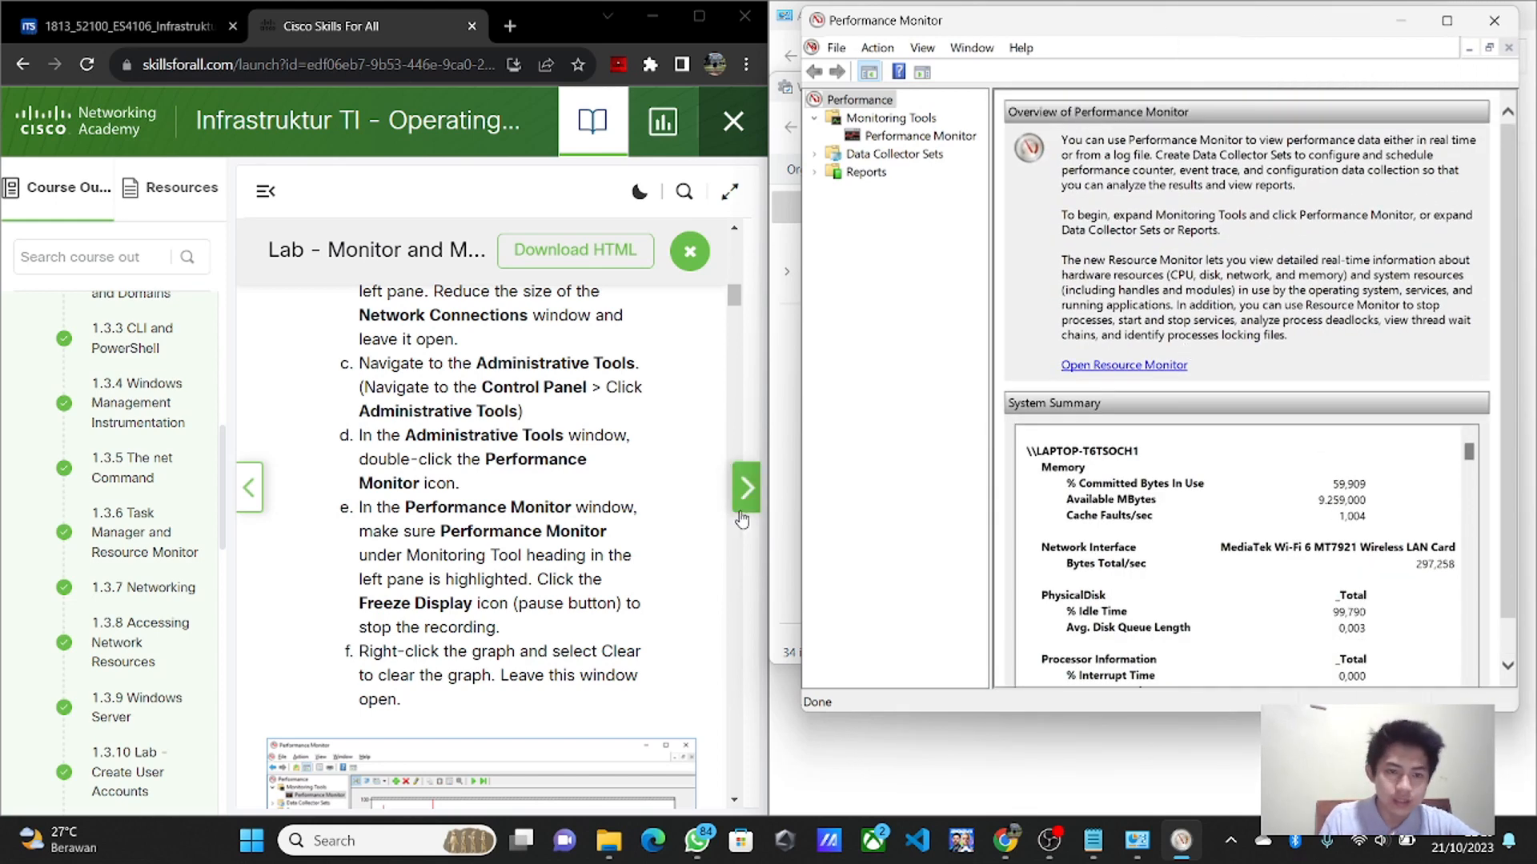
- Show the Performance Monitor graph under Monitoring Tools and freeze its display, following lab step e
{"action": "scroll", "coordinate": [555, 552], "scroll_direction": "down", "scroll_amount": 2}
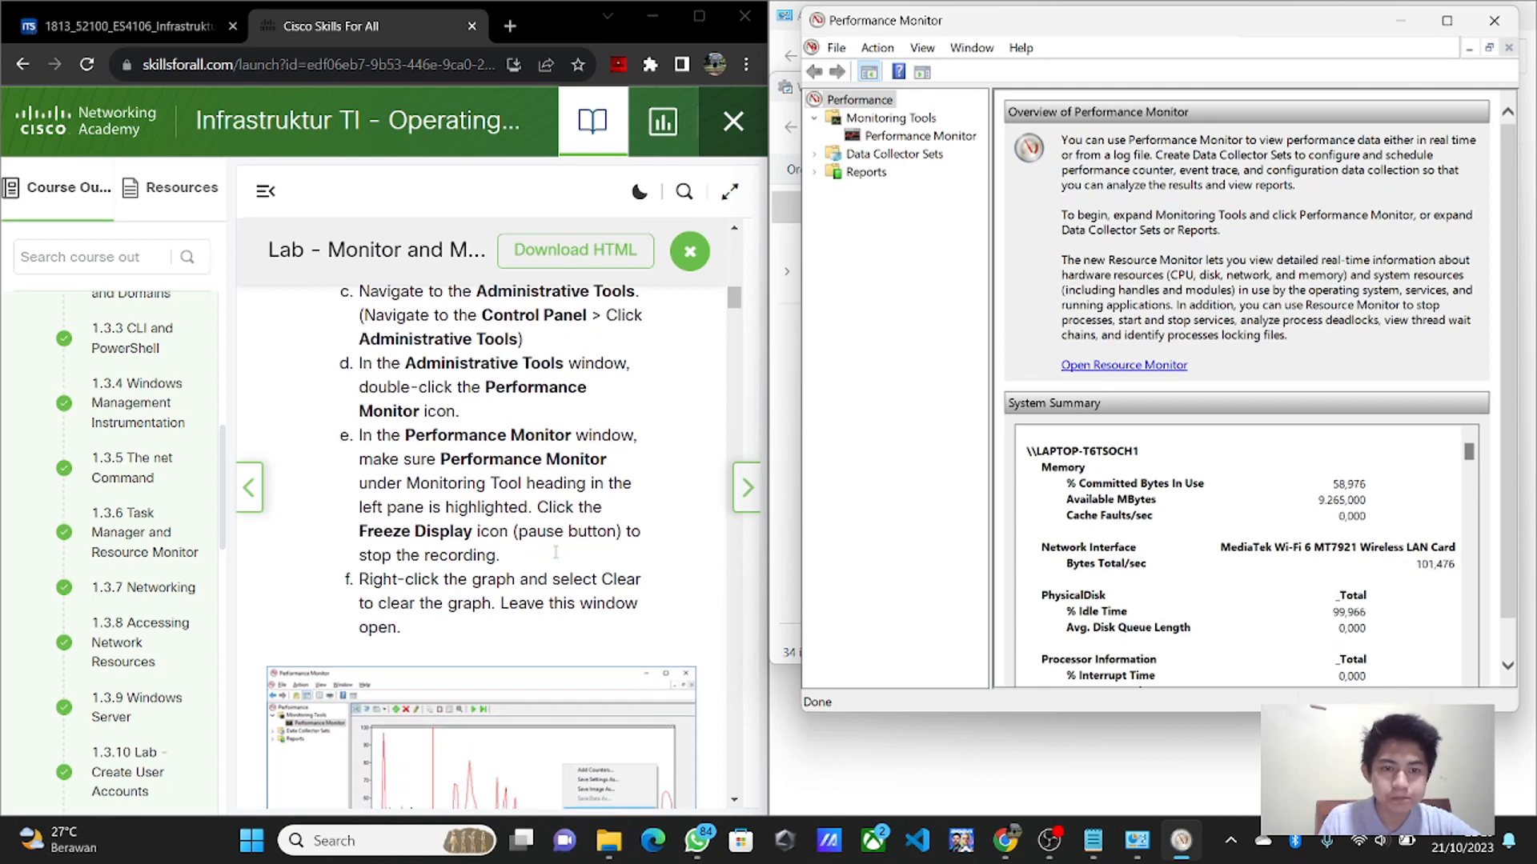
{"action": "scroll", "coordinate": [556, 552], "scroll_direction": "down", "scroll_amount": 2}
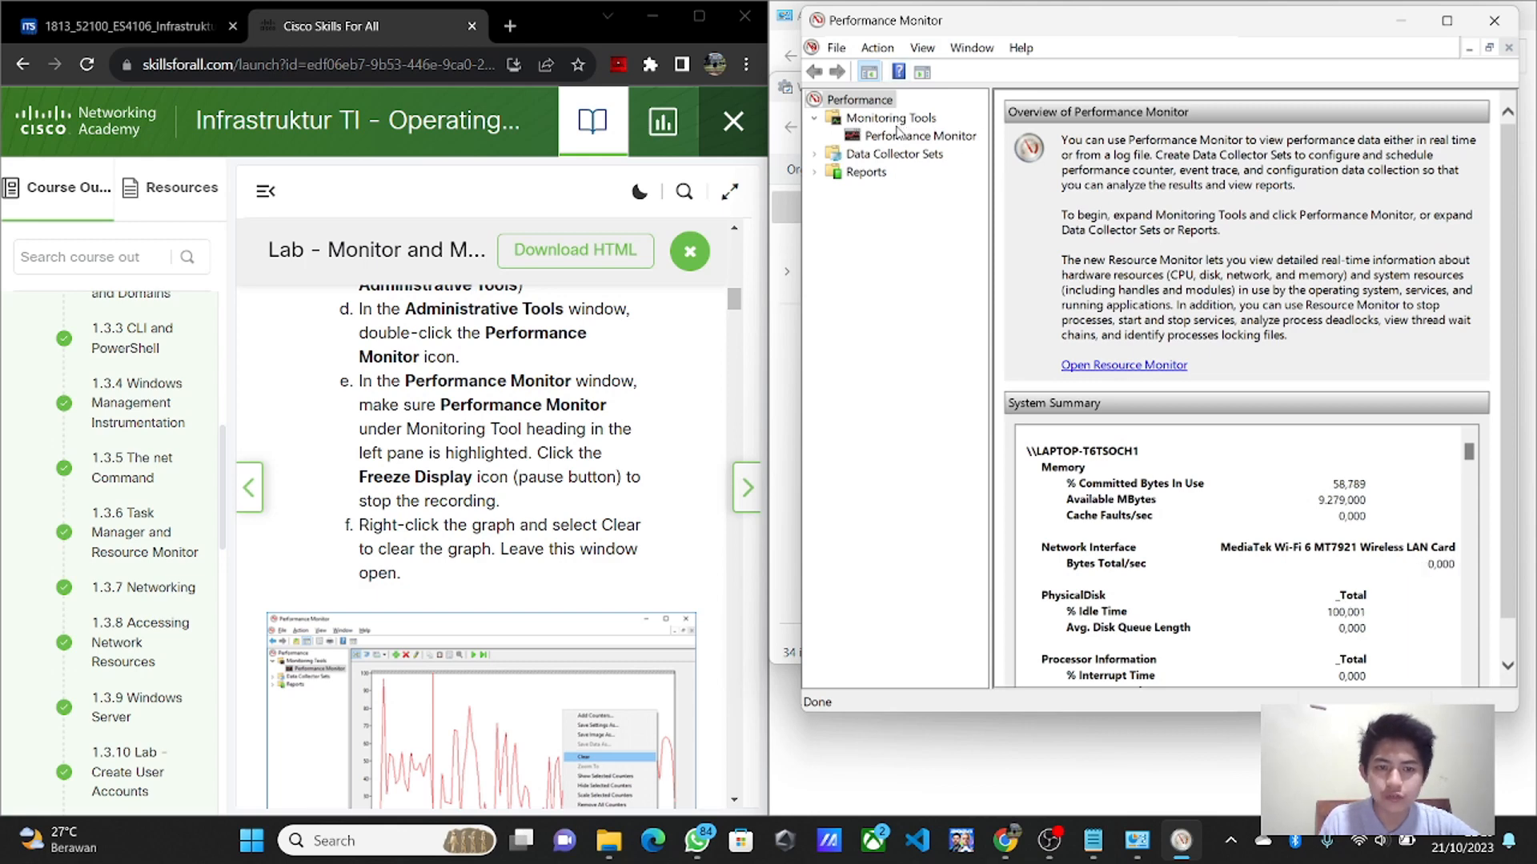
{"action": "left_click", "coordinate": [919, 138]}
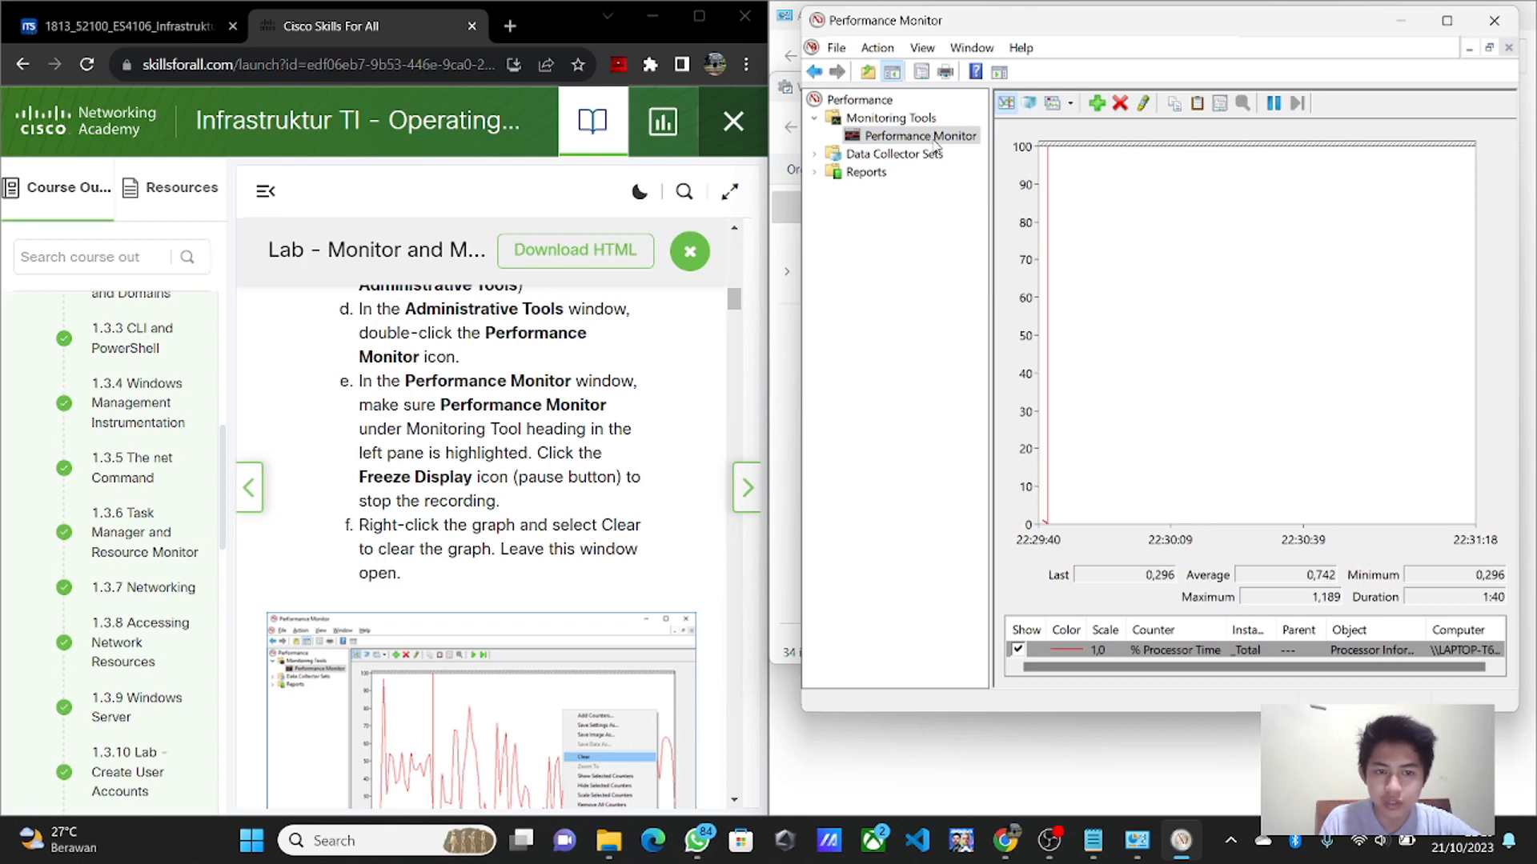
{"action": "left_click", "coordinate": [1274, 108]}
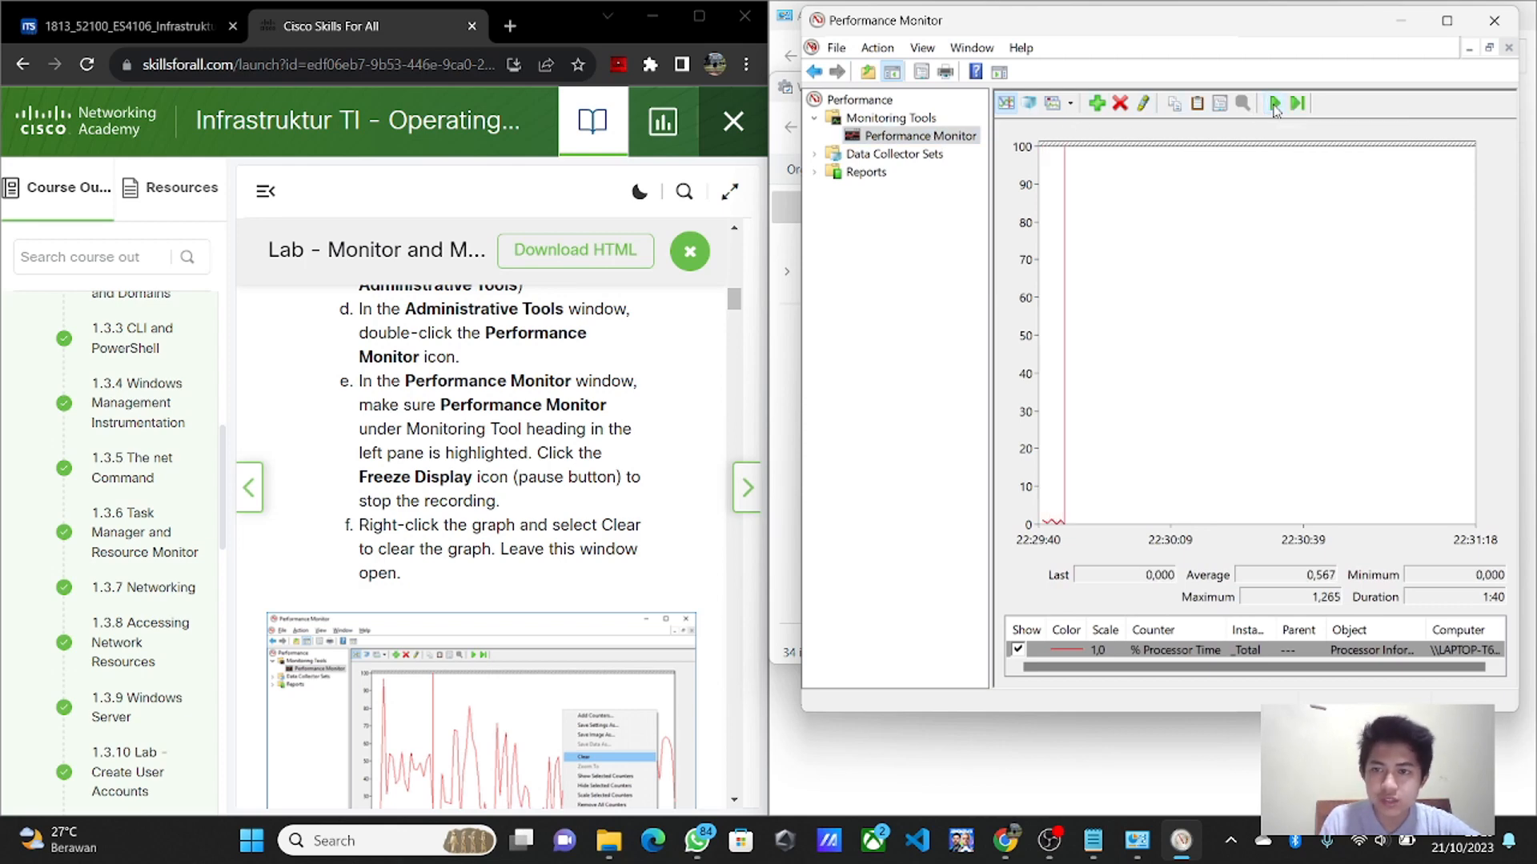
- Clear the frozen Performance Monitor graph as lab step f instructs
{"action": "scroll", "coordinate": [550, 491], "scroll_direction": "down", "scroll_amount": 2}
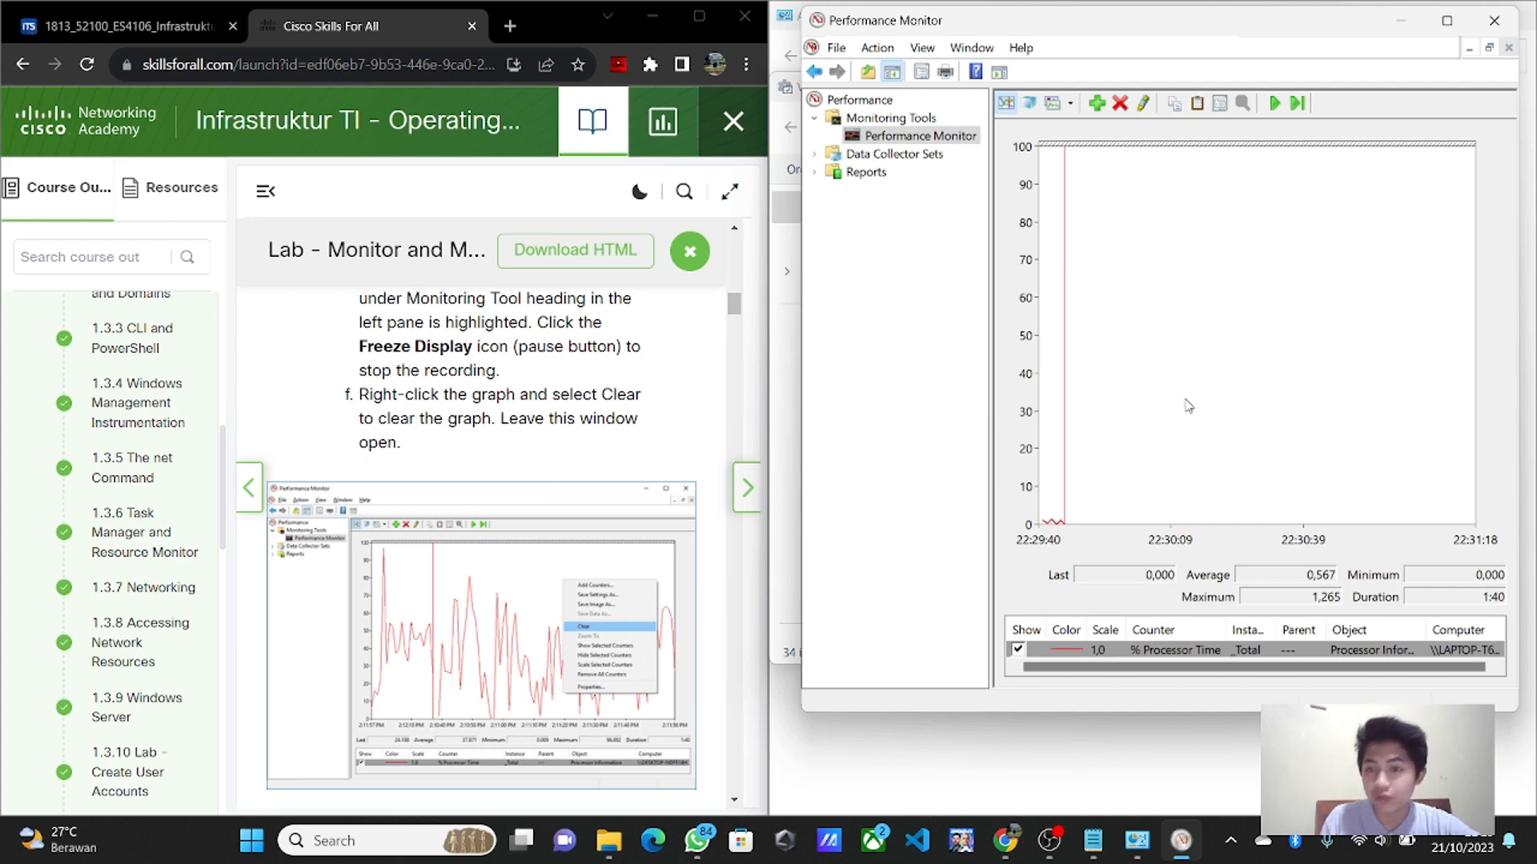
{"action": "right_click", "coordinate": [1261, 305]}
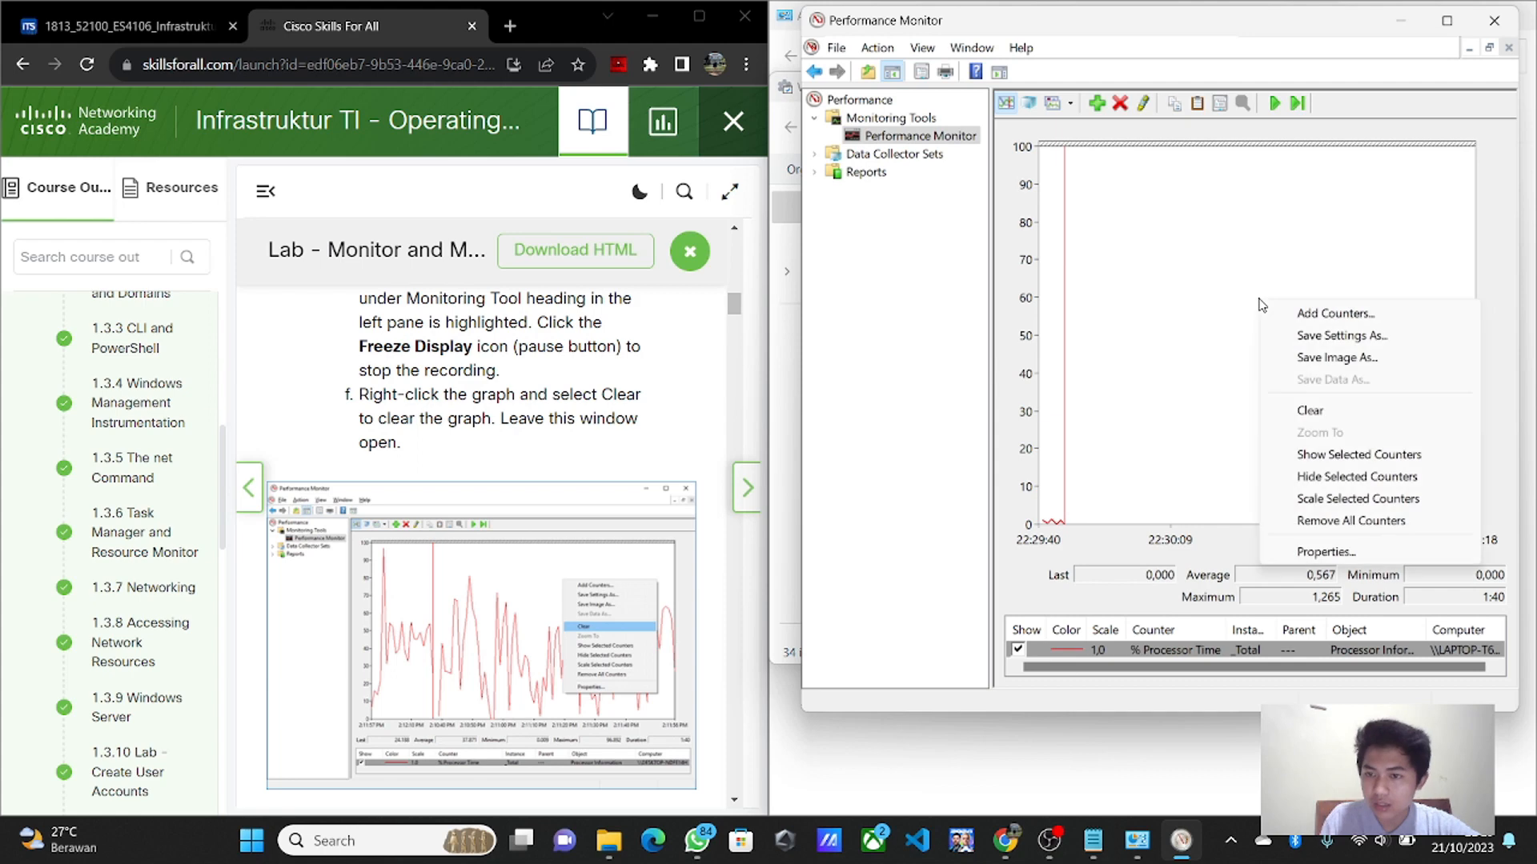
{"action": "left_click", "coordinate": [1351, 410]}
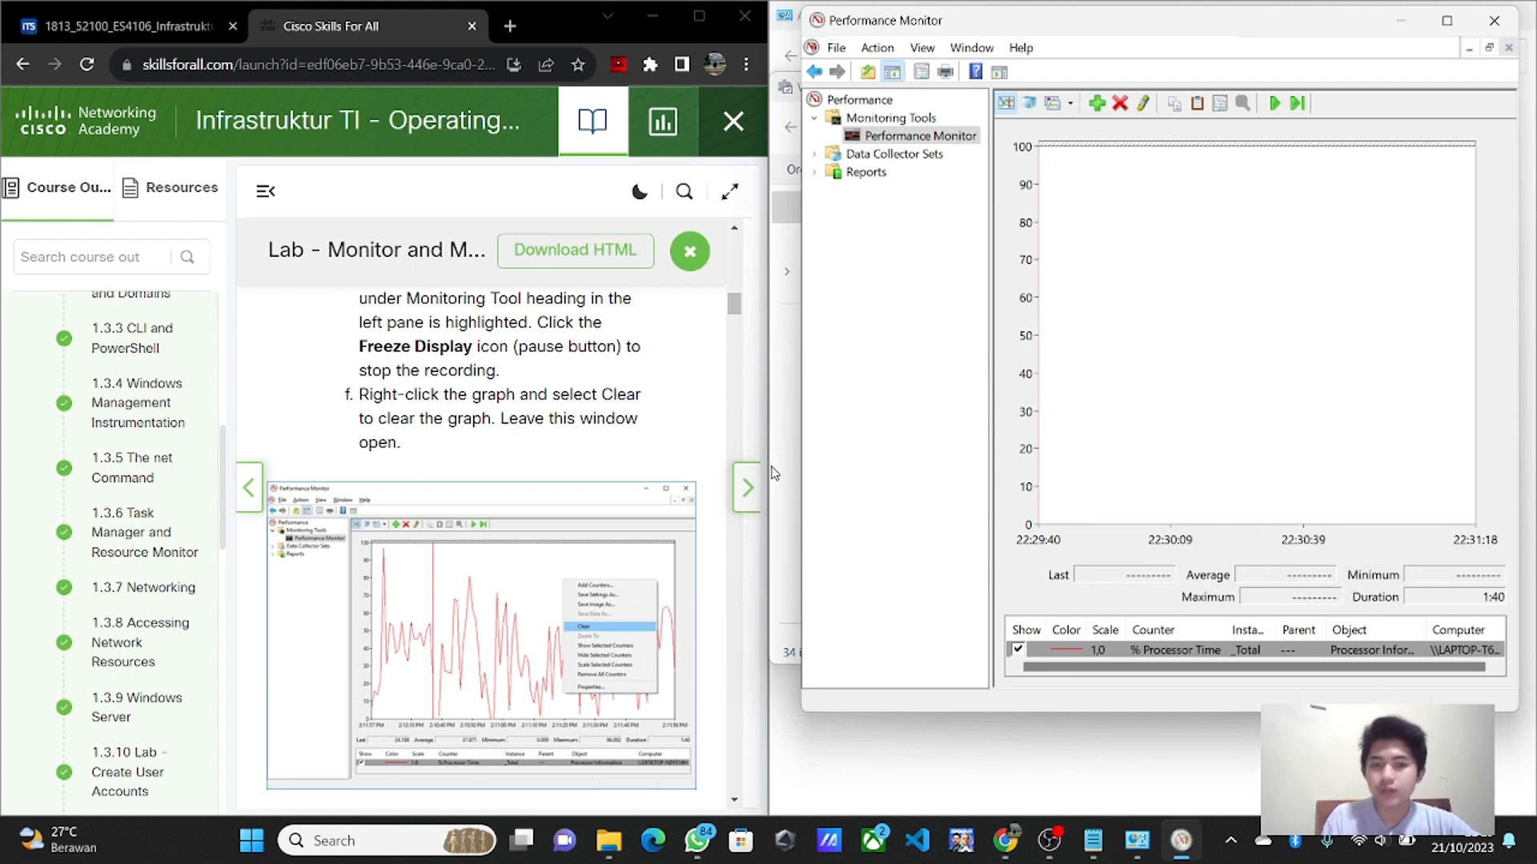
- Bring the Windows Tools window back to the front and open Services, following lab steps g and h
{"action": "scroll", "coordinate": [550, 517], "scroll_direction": "down", "scroll_amount": 1}
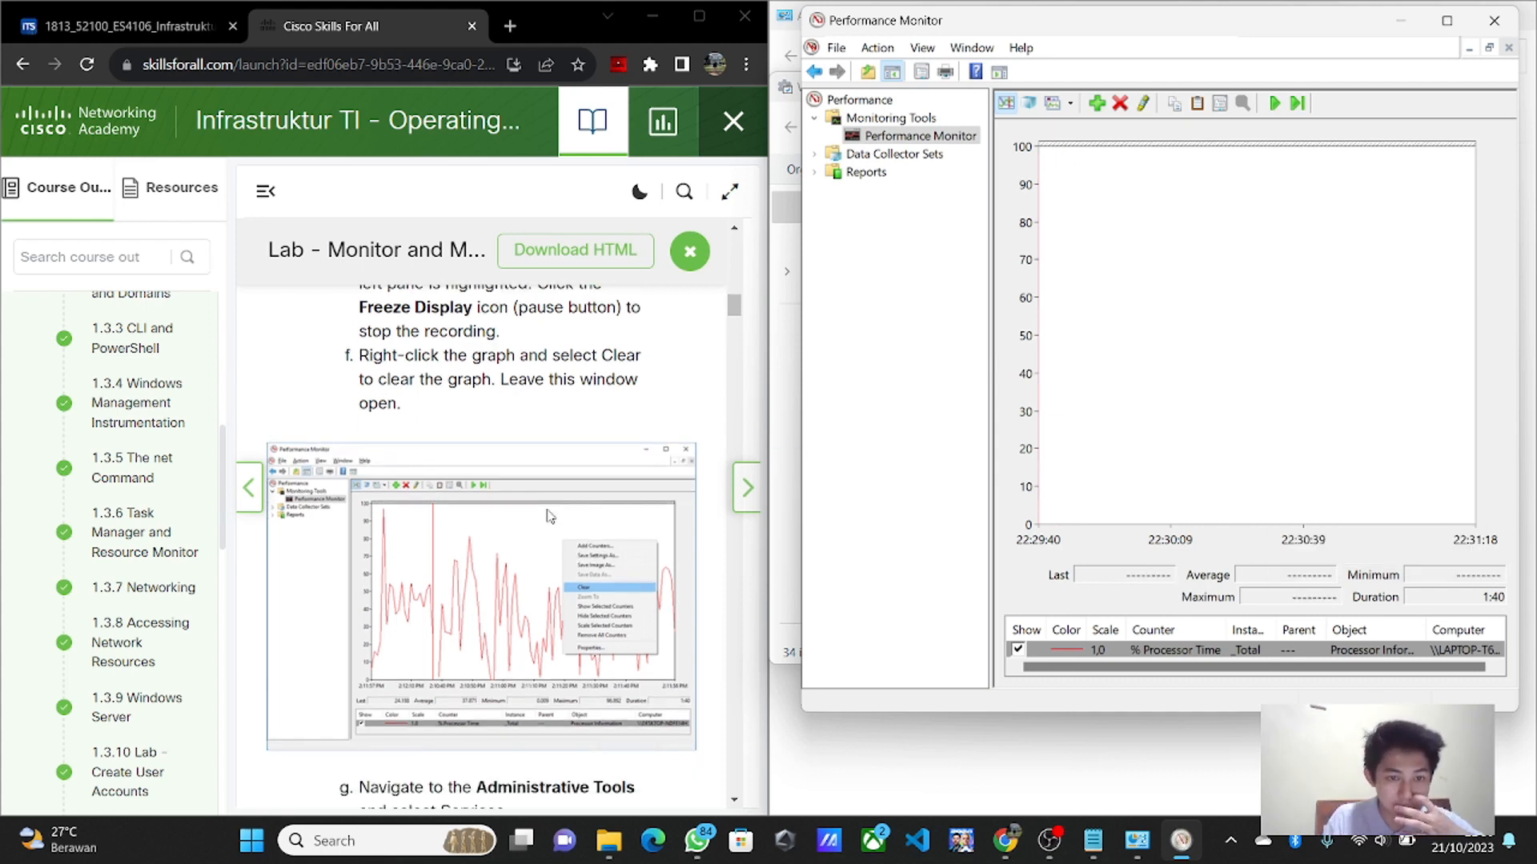
{"action": "left_click", "coordinate": [1152, 760]}
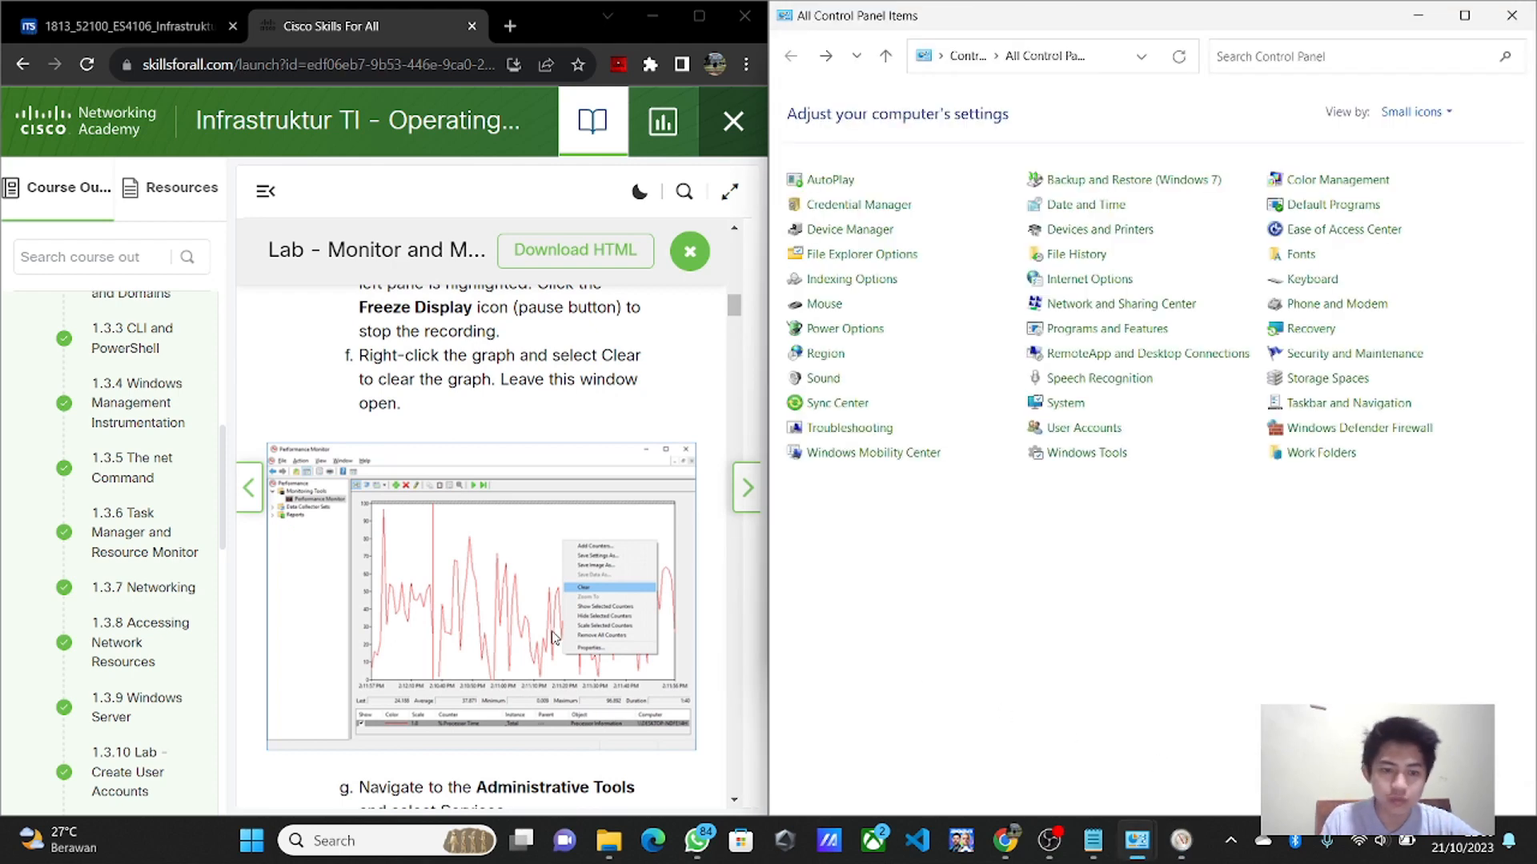
{"action": "scroll", "coordinate": [553, 637], "scroll_direction": "down", "scroll_amount": 4}
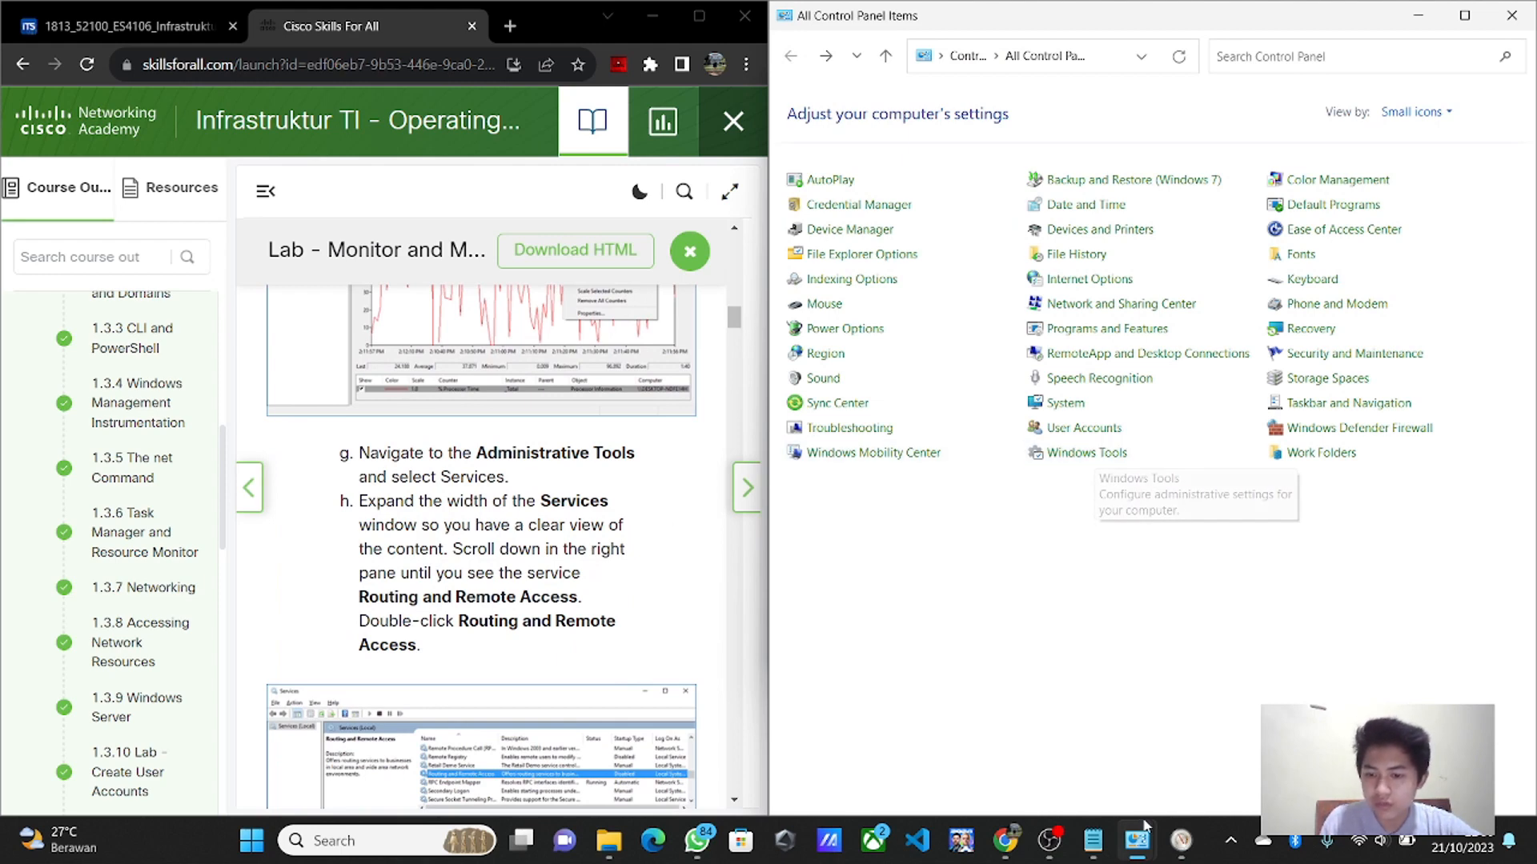
{"action": "mouse_move", "coordinate": [1141, 835]}
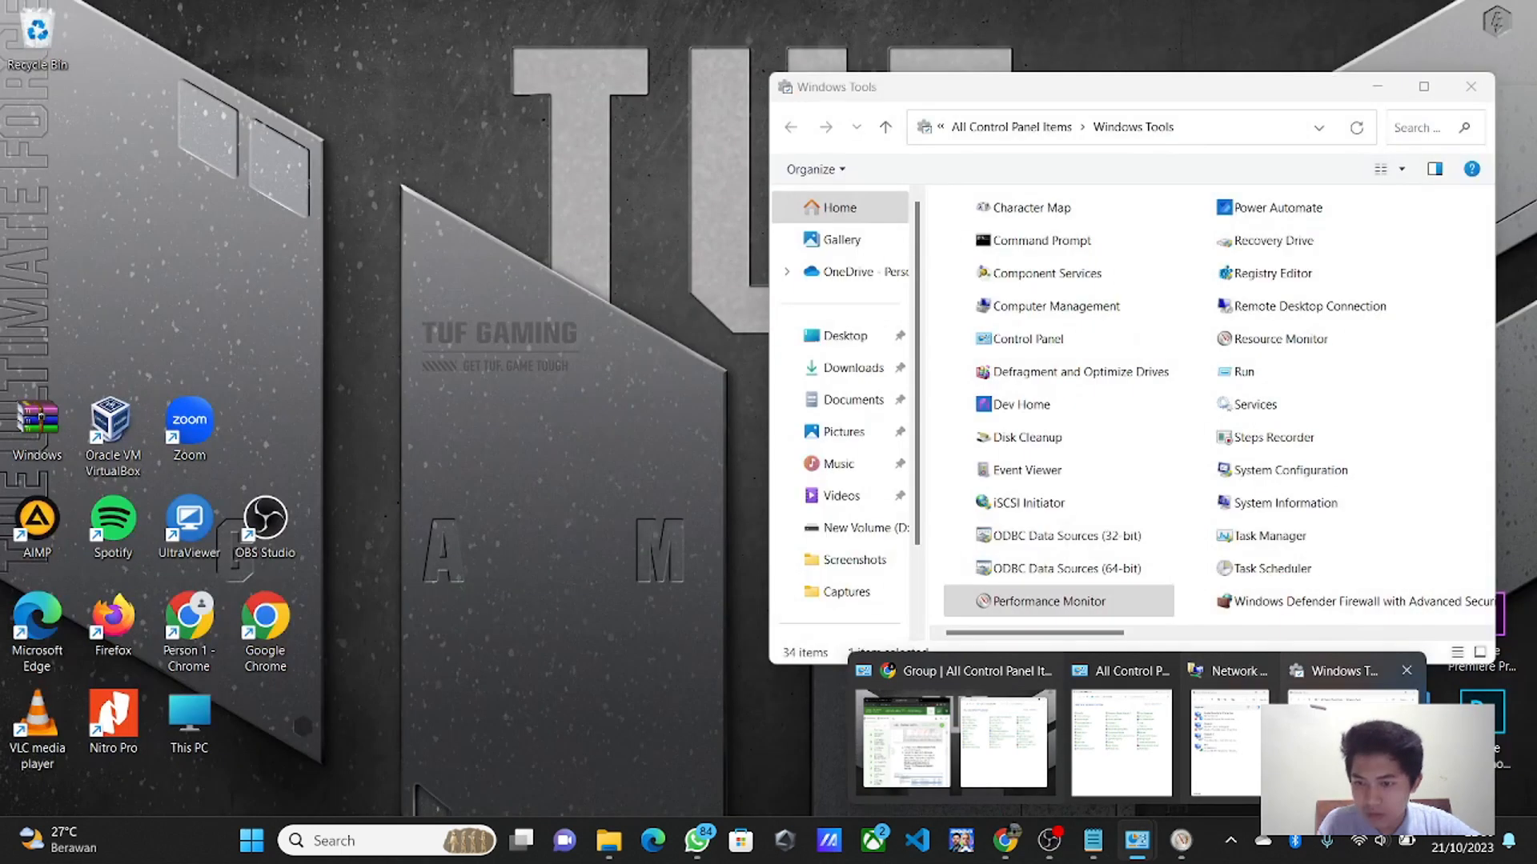
{"action": "left_click", "coordinate": [1320, 721]}
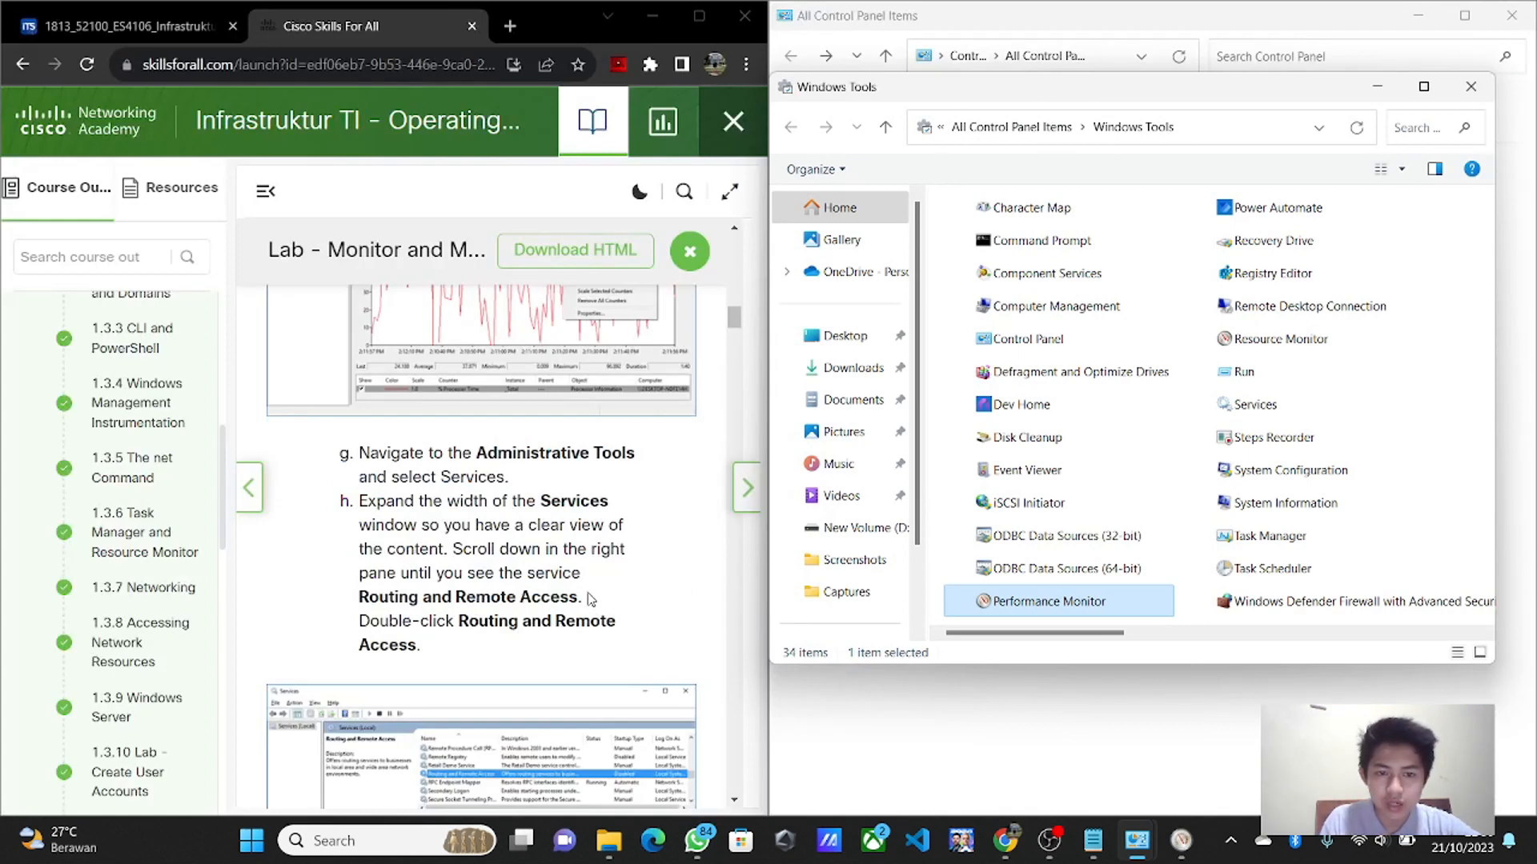
{"action": "scroll", "coordinate": [590, 599], "scroll_direction": "down", "scroll_amount": 1}
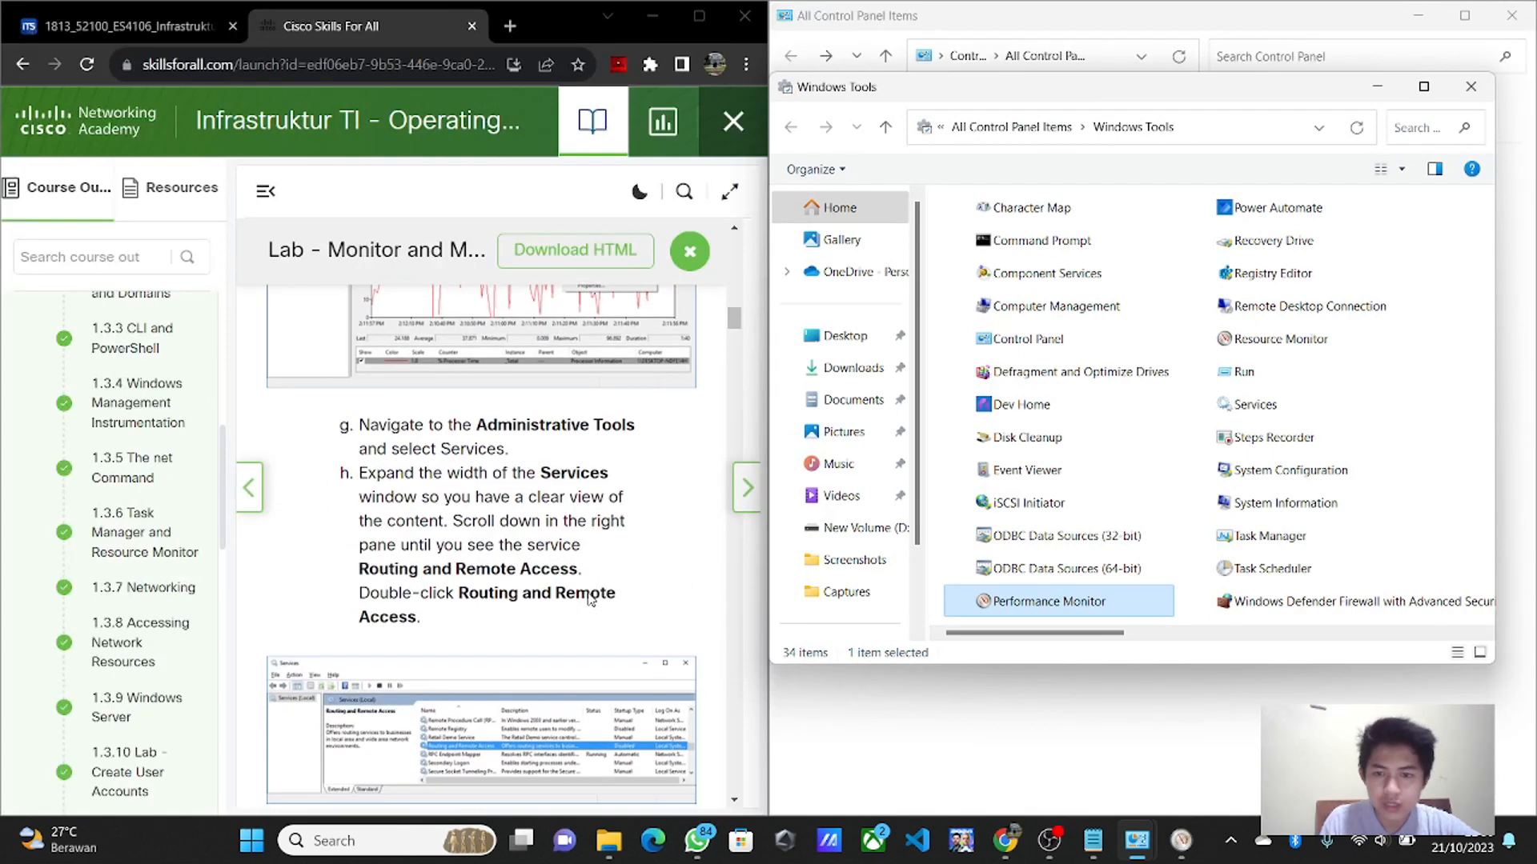
{"action": "left_click", "coordinate": [1261, 407]}
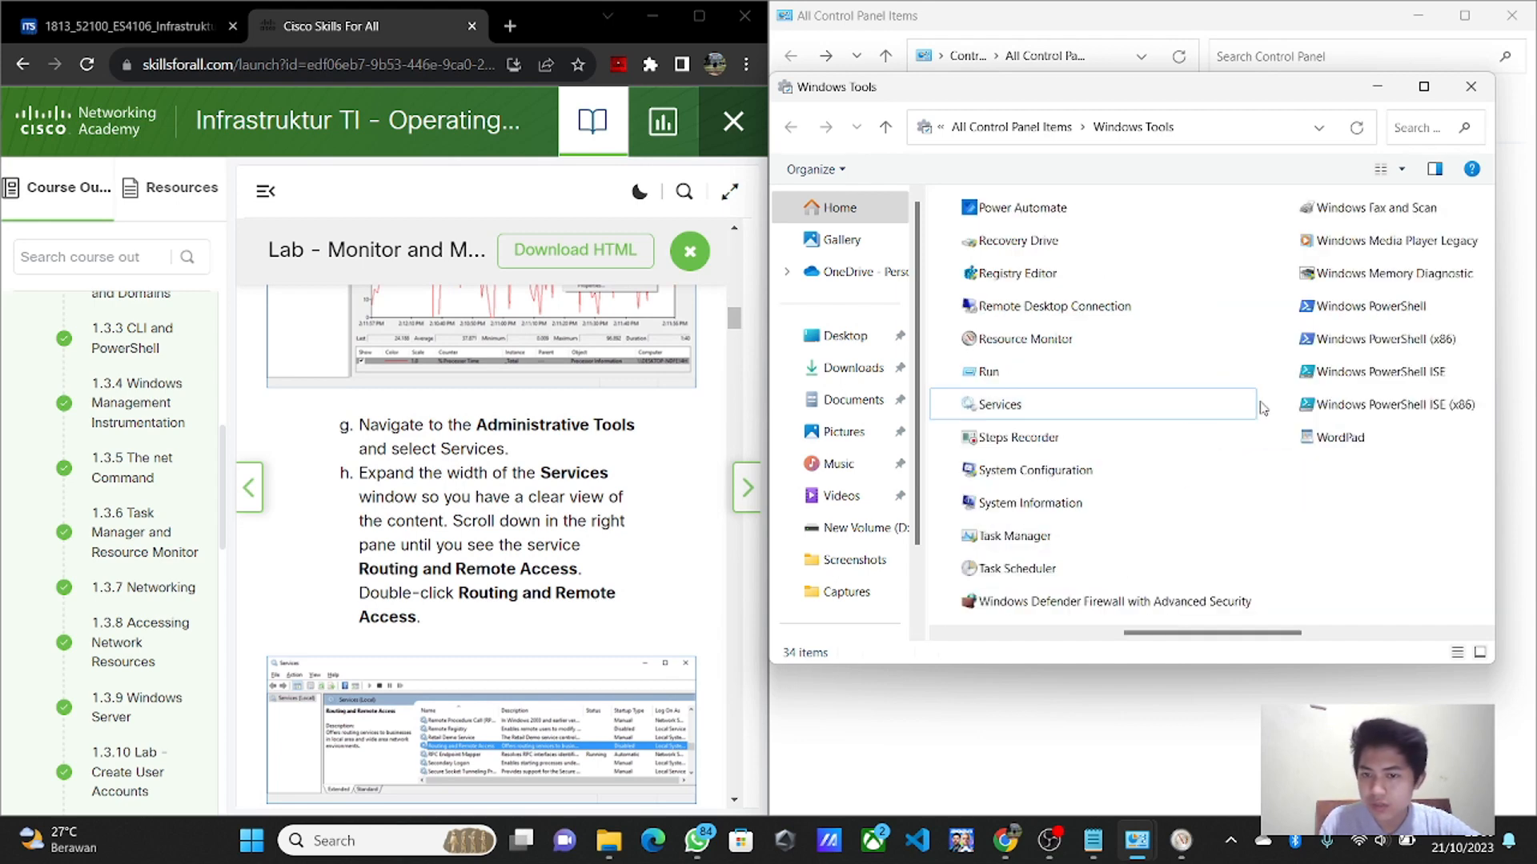
{"action": "double_click", "coordinate": [1207, 404]}
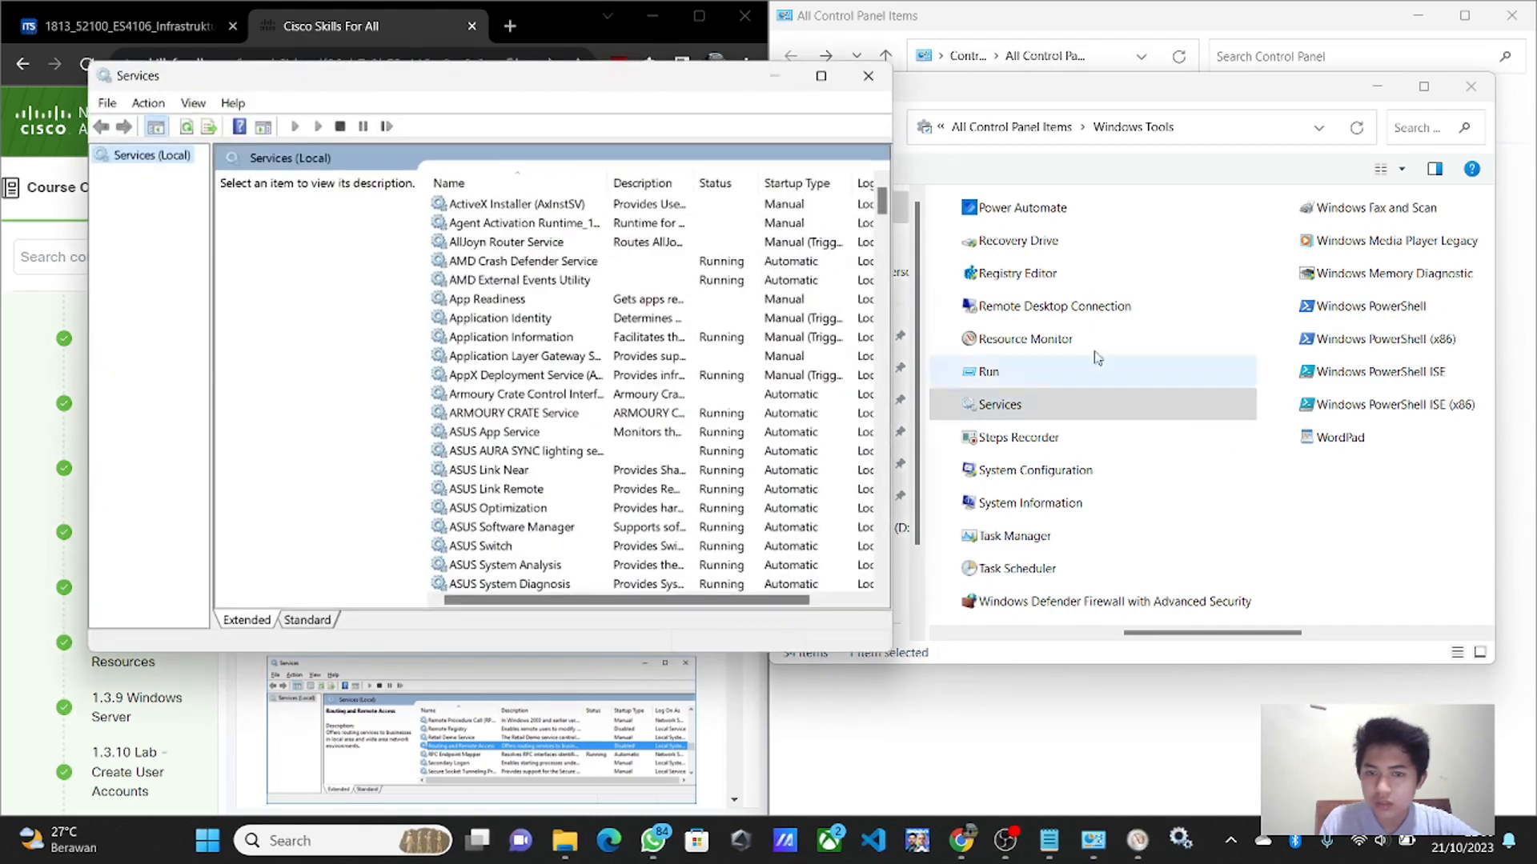
- Move the Services window off the lab page and narrow it to fit beside the instructions
{"action": "left_click_drag", "start_coordinate": [579, 100], "coordinate": [1166, 84]}
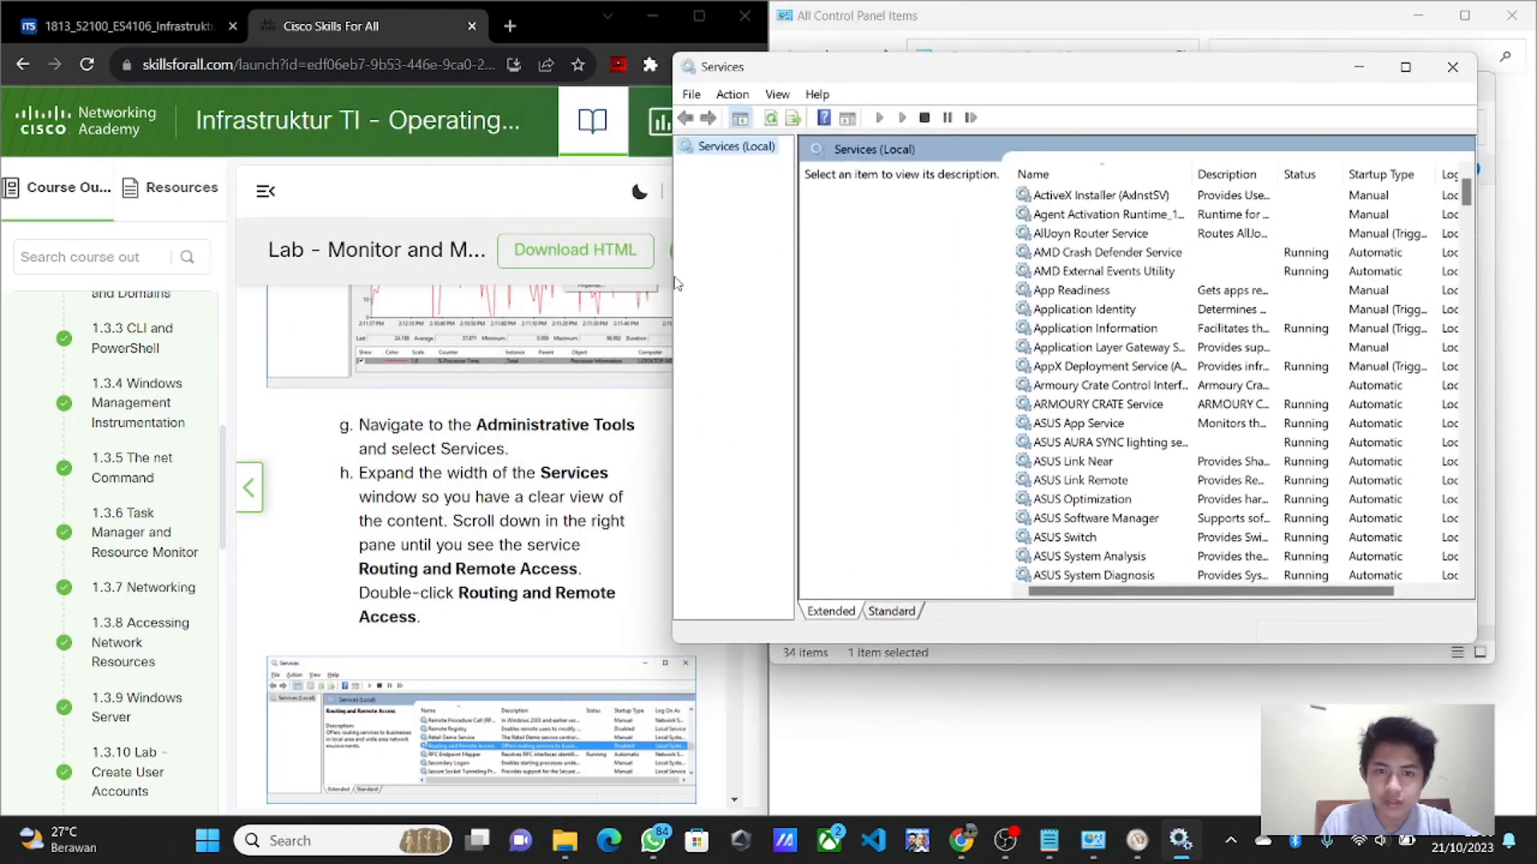
{"action": "left_click_drag", "start_coordinate": [670, 279], "coordinate": [892, 280]}
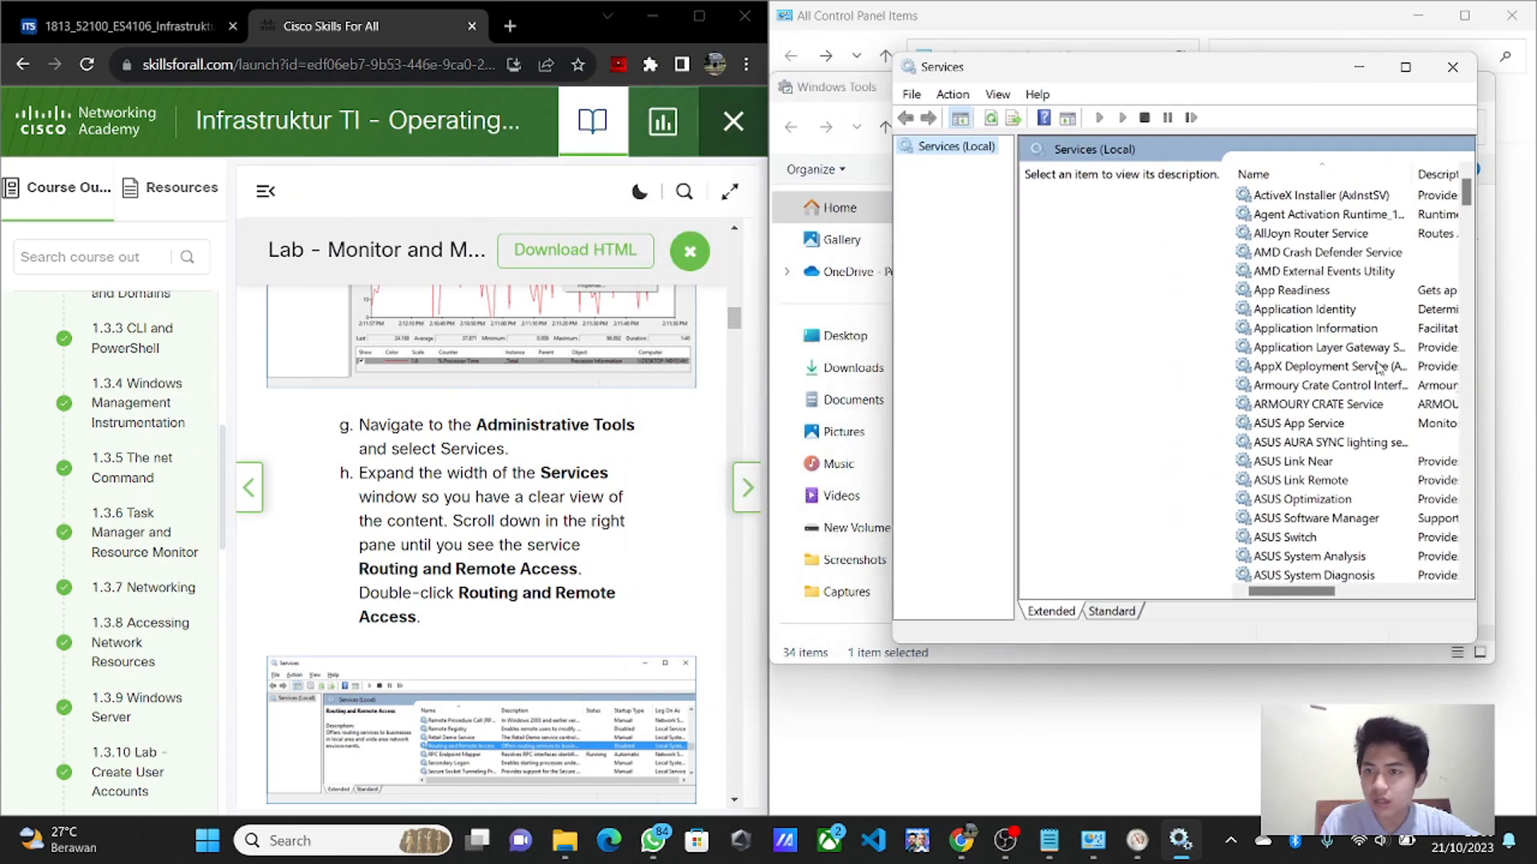
{"action": "mouse_move", "coordinate": [1286, 598]}
{"action": "left_mouse_down"}
{"action": "mouse_move", "coordinate": [1398, 599]}
{"action": "mouse_move", "coordinate": [1290, 599]}
{"action": "left_mouse_up"}
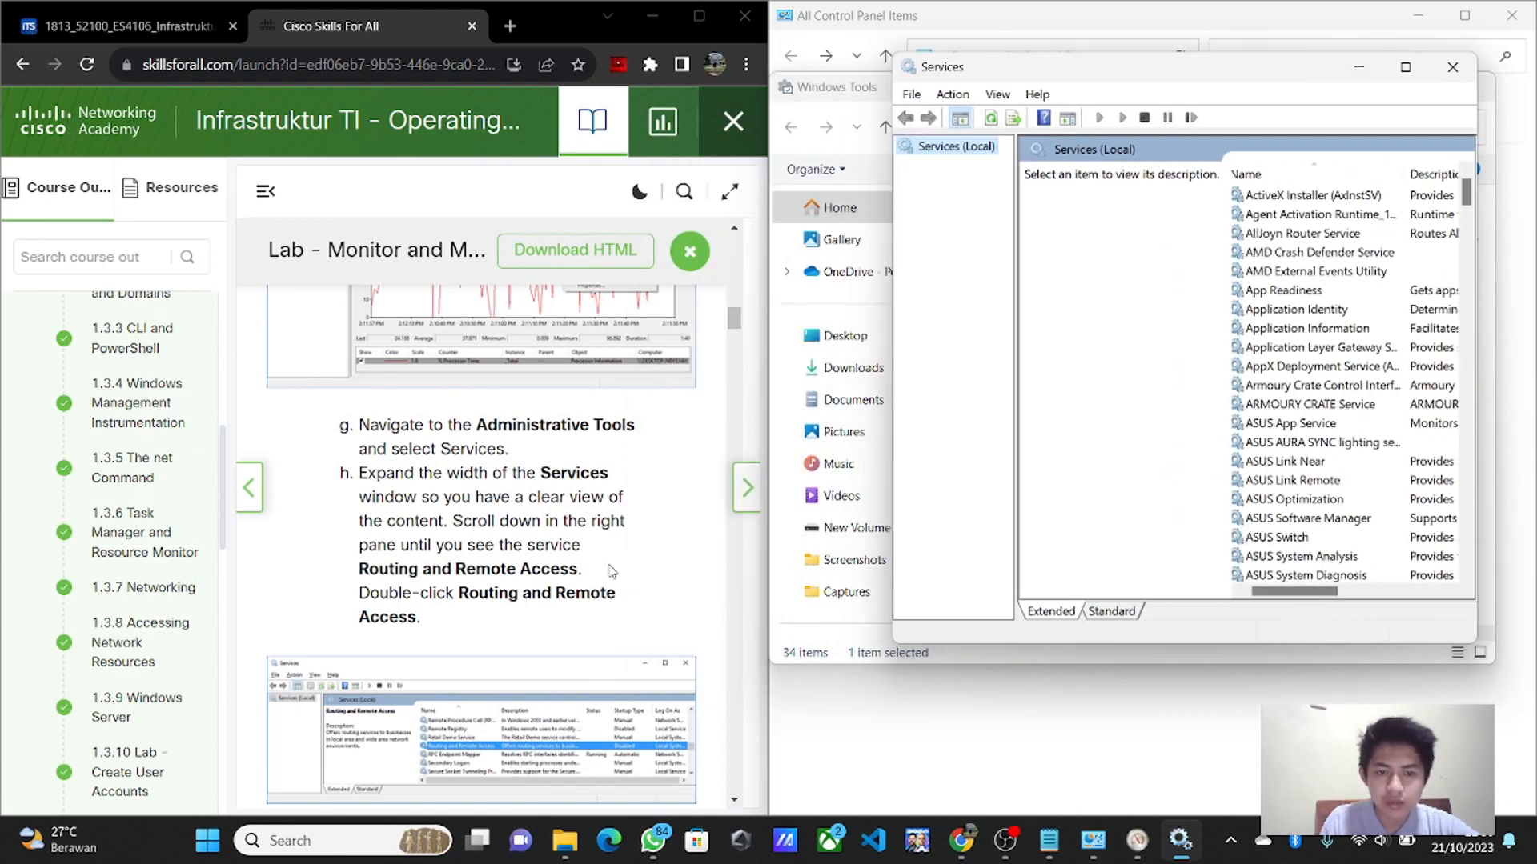
- Open the properties of the Routing and Remote Access service and move on to lab step i about its startup type
{"action": "scroll", "coordinate": [612, 571], "scroll_direction": "down", "scroll_amount": 1}
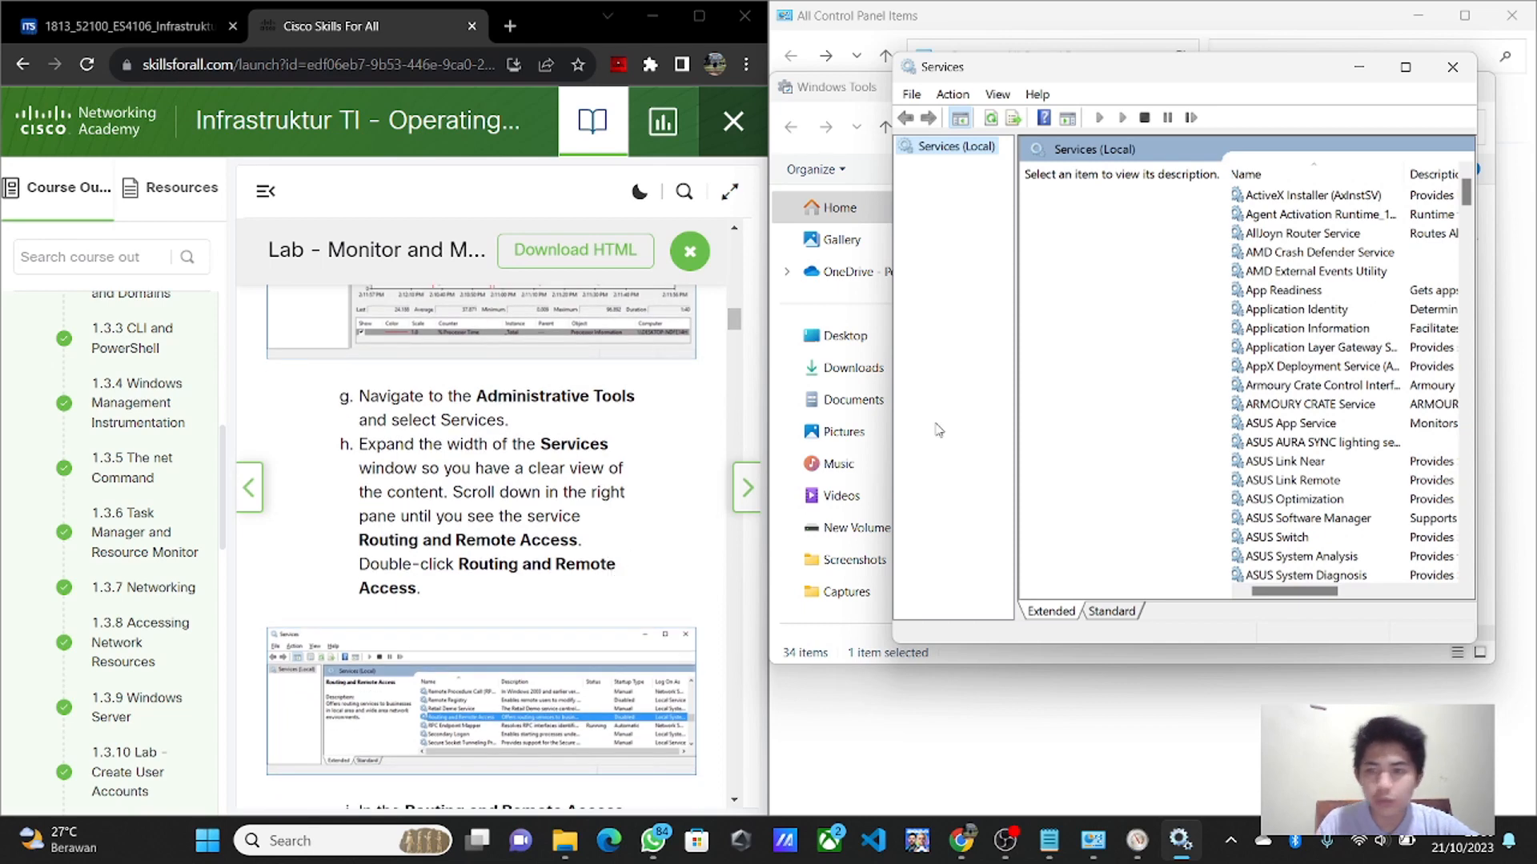
{"action": "left_click", "coordinate": [1254, 177]}
{"action": "left_click", "coordinate": [1254, 178]}
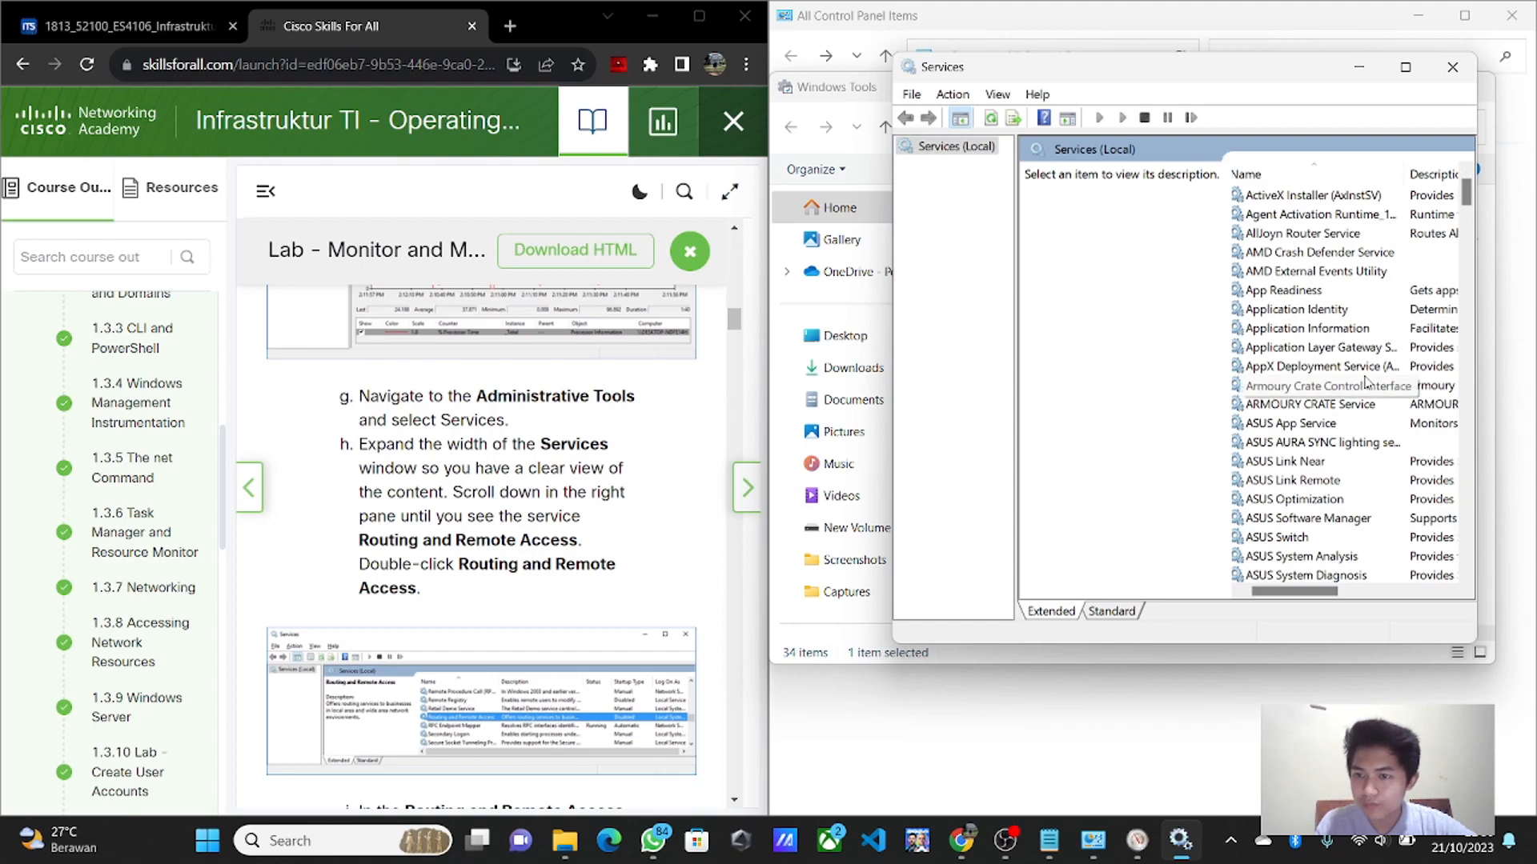
{"action": "left_click_drag", "start_coordinate": [1467, 195], "coordinate": [1471, 433]}
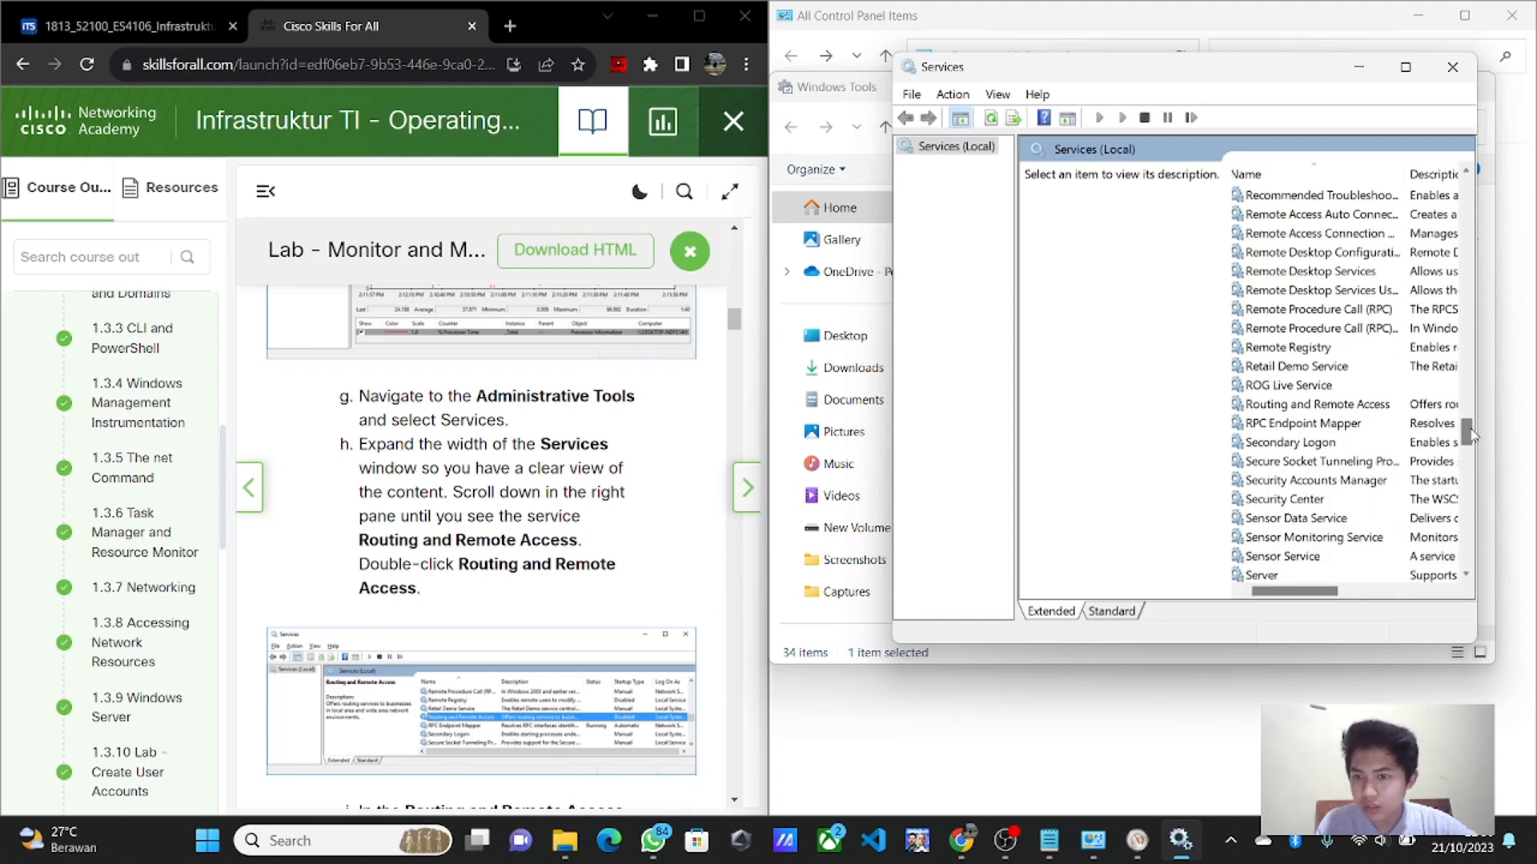
{"action": "left_click", "coordinate": [1310, 405]}
{"action": "double_click", "coordinate": [1310, 406]}
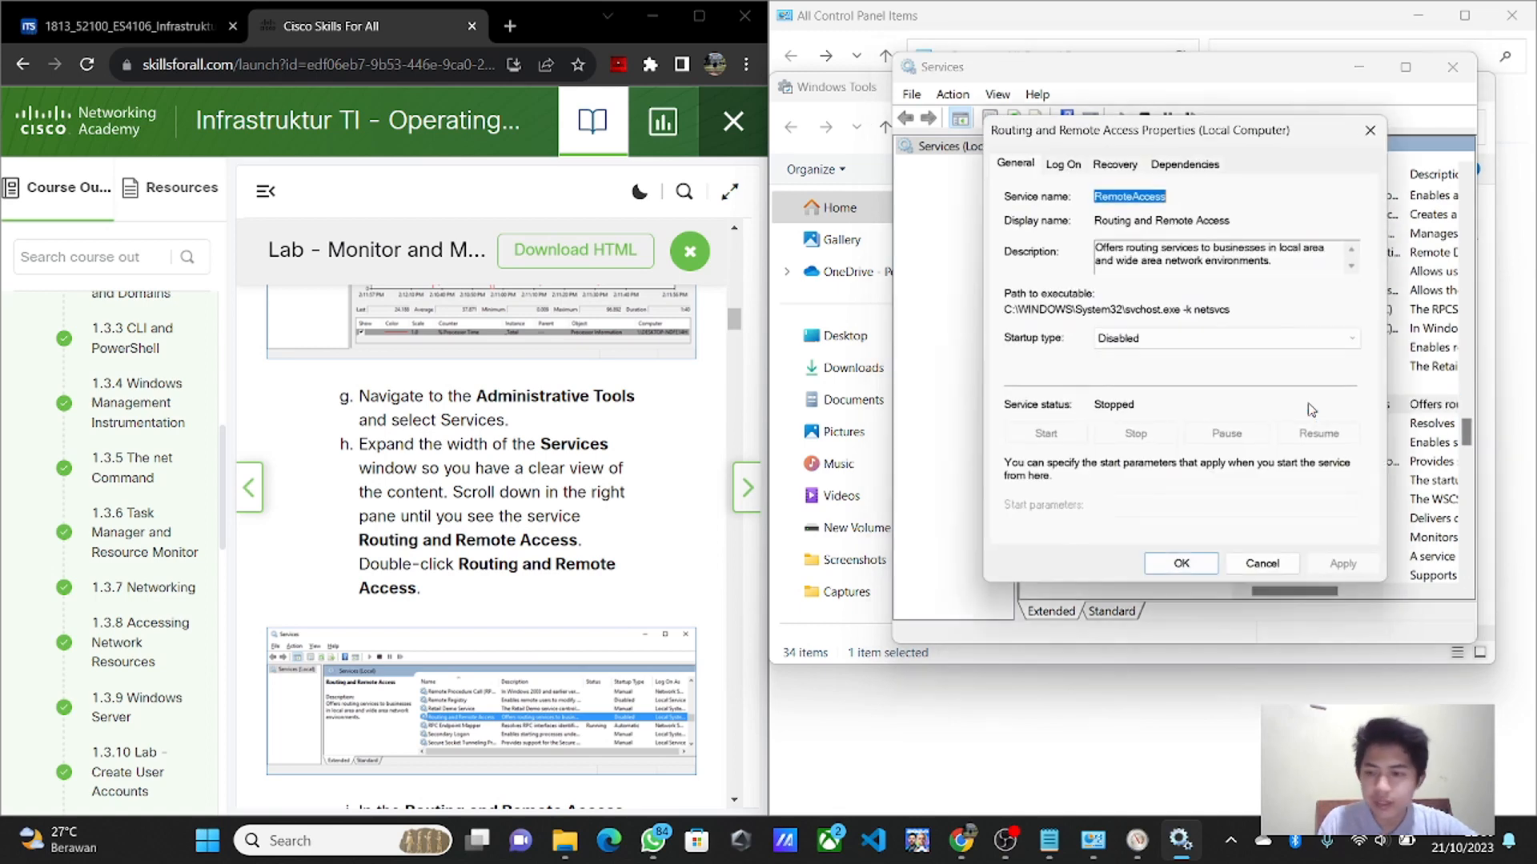
{"action": "scroll", "coordinate": [567, 517], "scroll_direction": "down", "scroll_amount": 2}
{"action": "scroll", "coordinate": [567, 518], "scroll_direction": "down", "scroll_amount": 4}
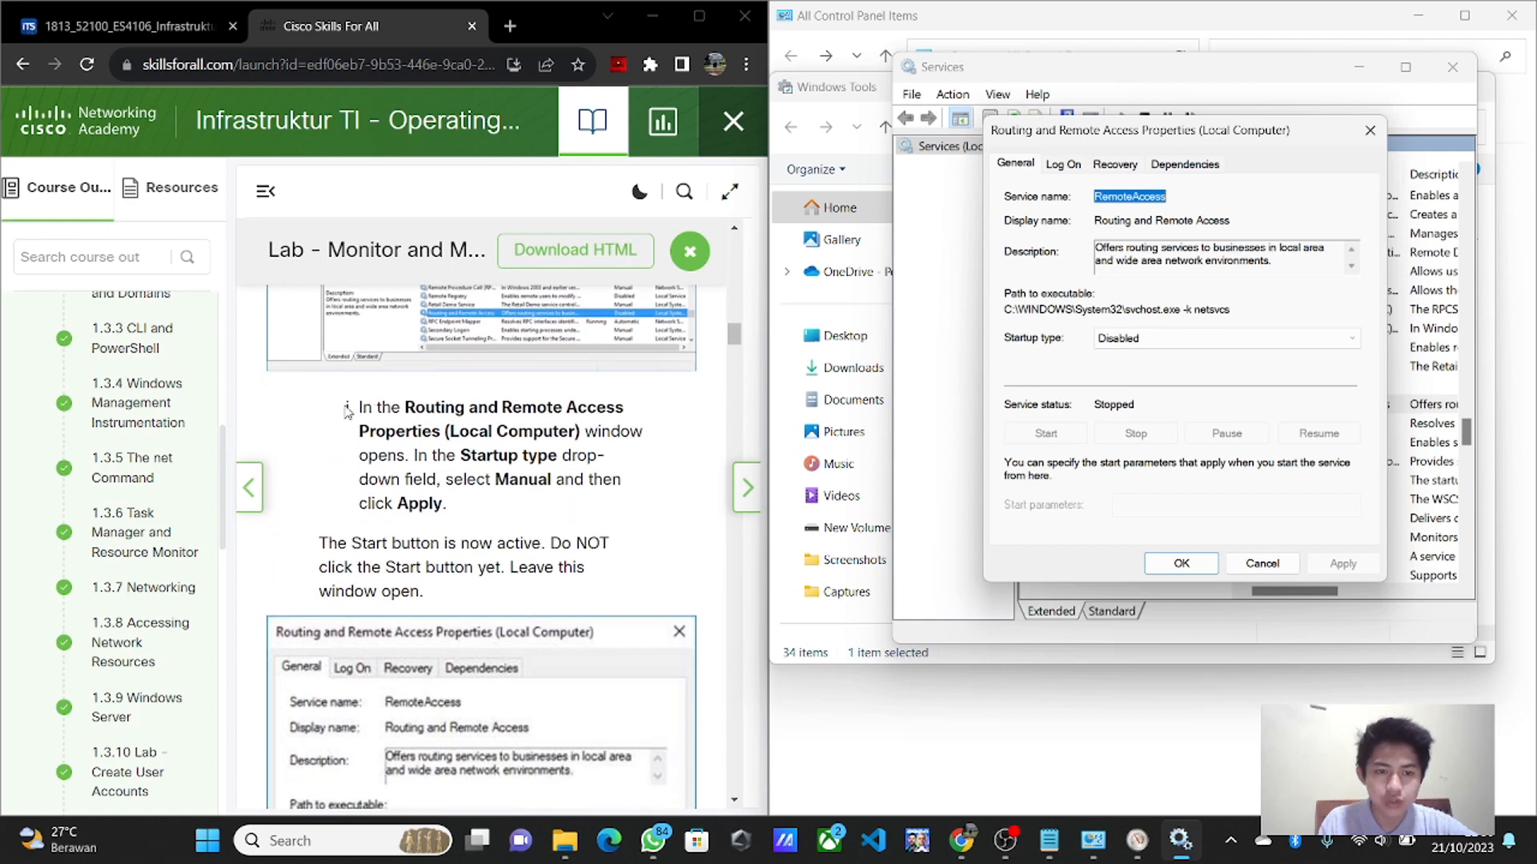
- Set the Routing and Remote Access service's startup type to Manual, apply the change and close its properties
{"action": "scroll", "coordinate": [362, 403], "scroll_direction": "up", "scroll_amount": 2}
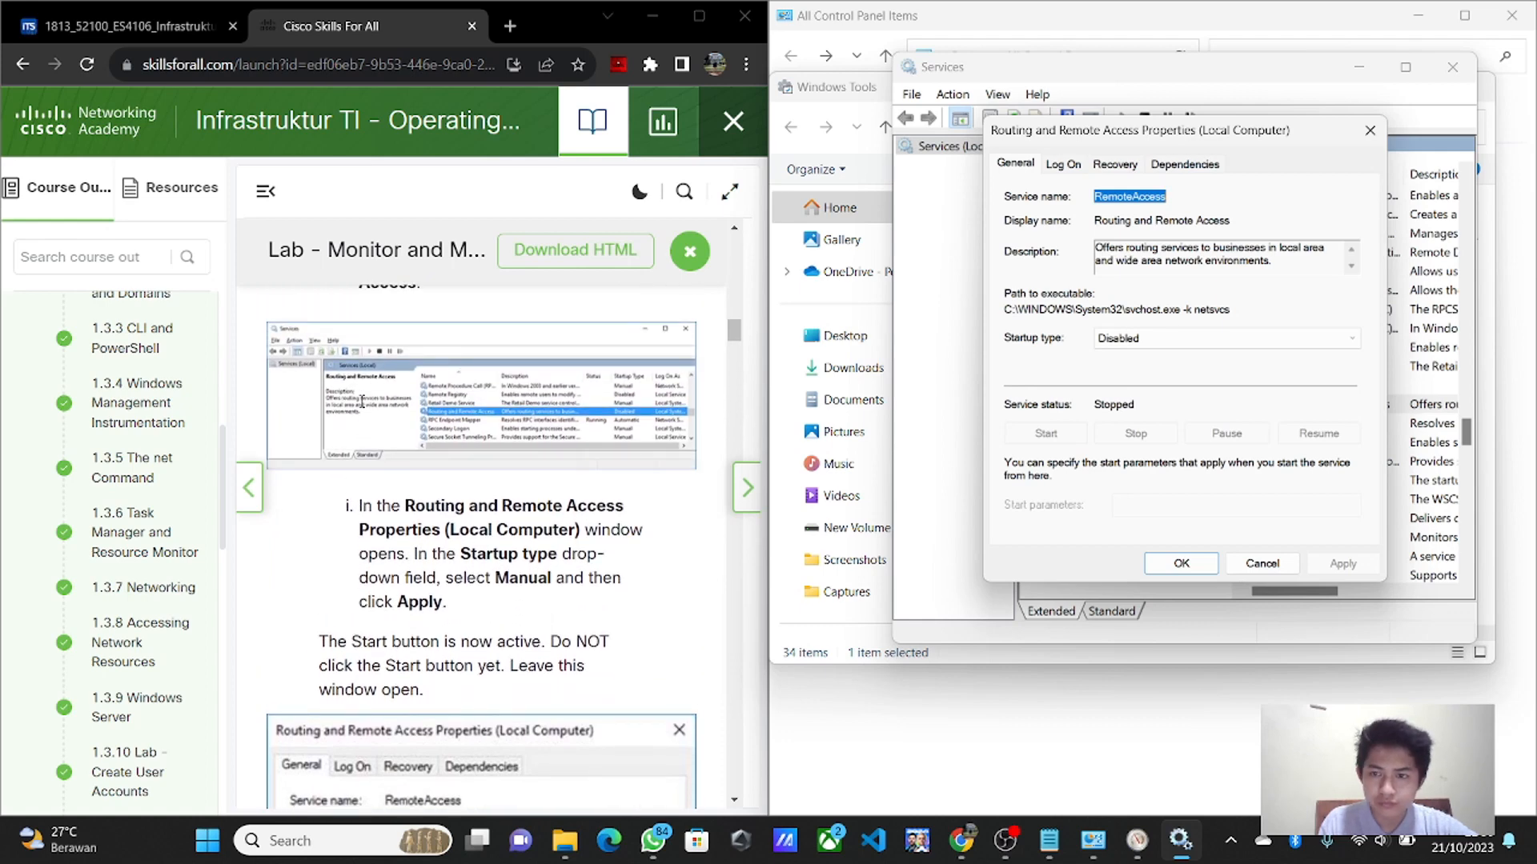
{"action": "left_click_drag", "start_coordinate": [360, 506], "coordinate": [602, 603]}
{"action": "left_click", "coordinate": [603, 603]}
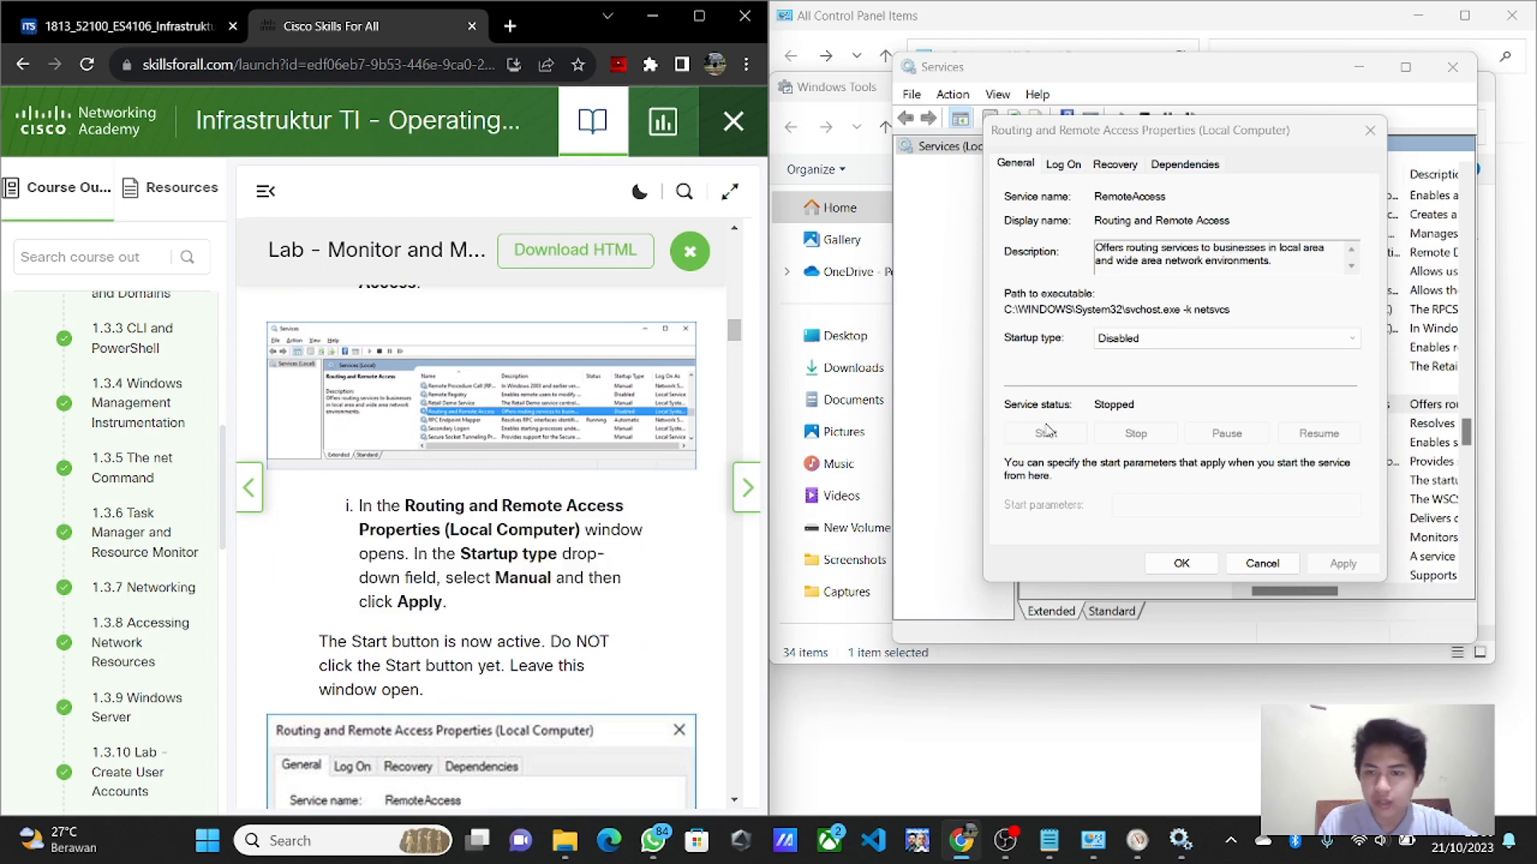
{"action": "left_click", "coordinate": [1140, 339]}
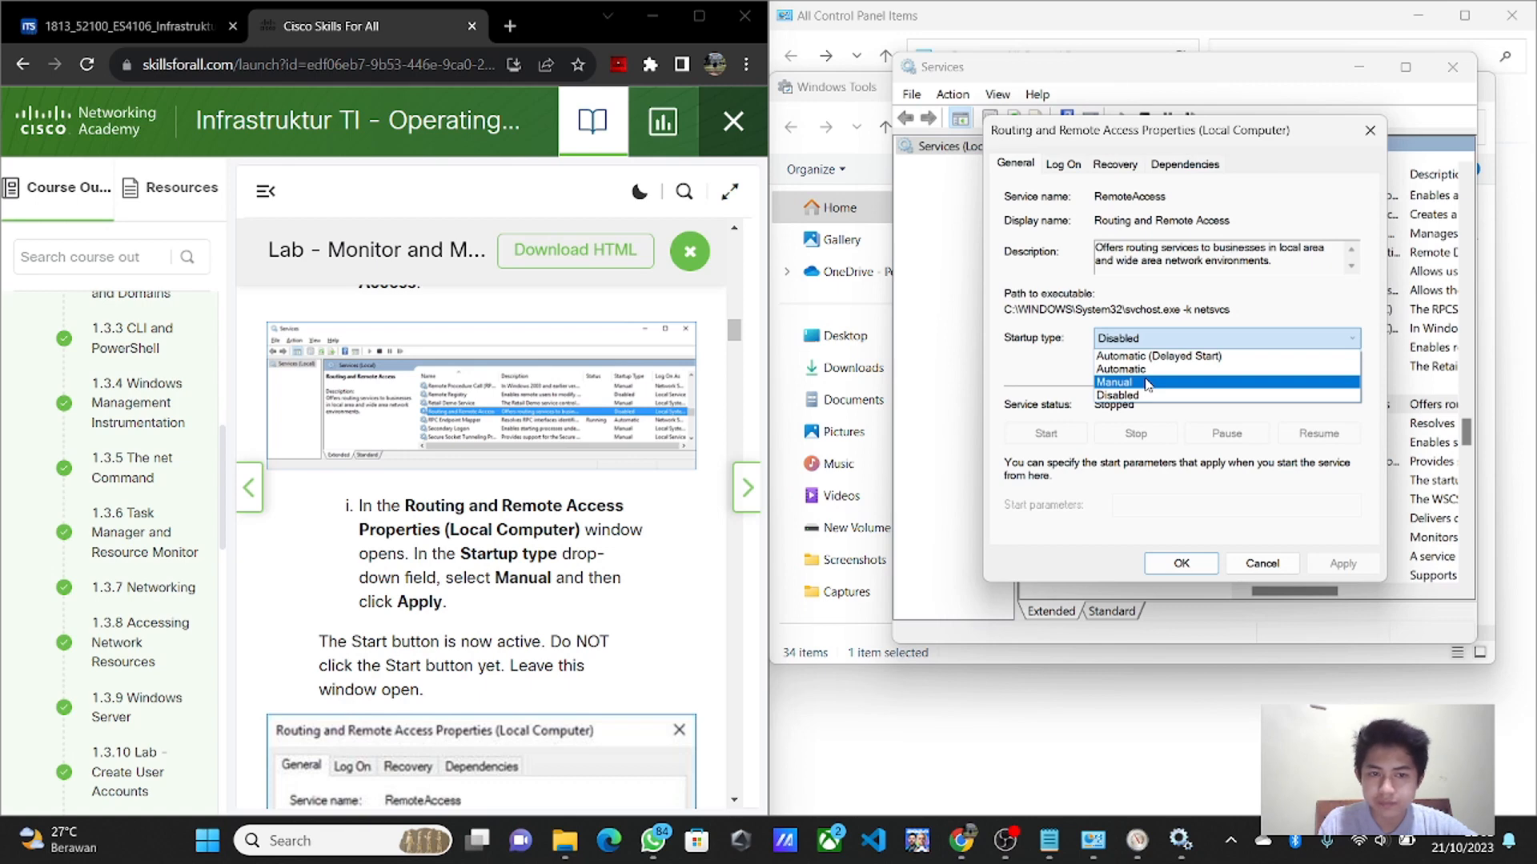
{"action": "left_click", "coordinate": [1148, 384]}
{"action": "scroll", "coordinate": [652, 618], "scroll_direction": "down", "scroll_amount": 2}
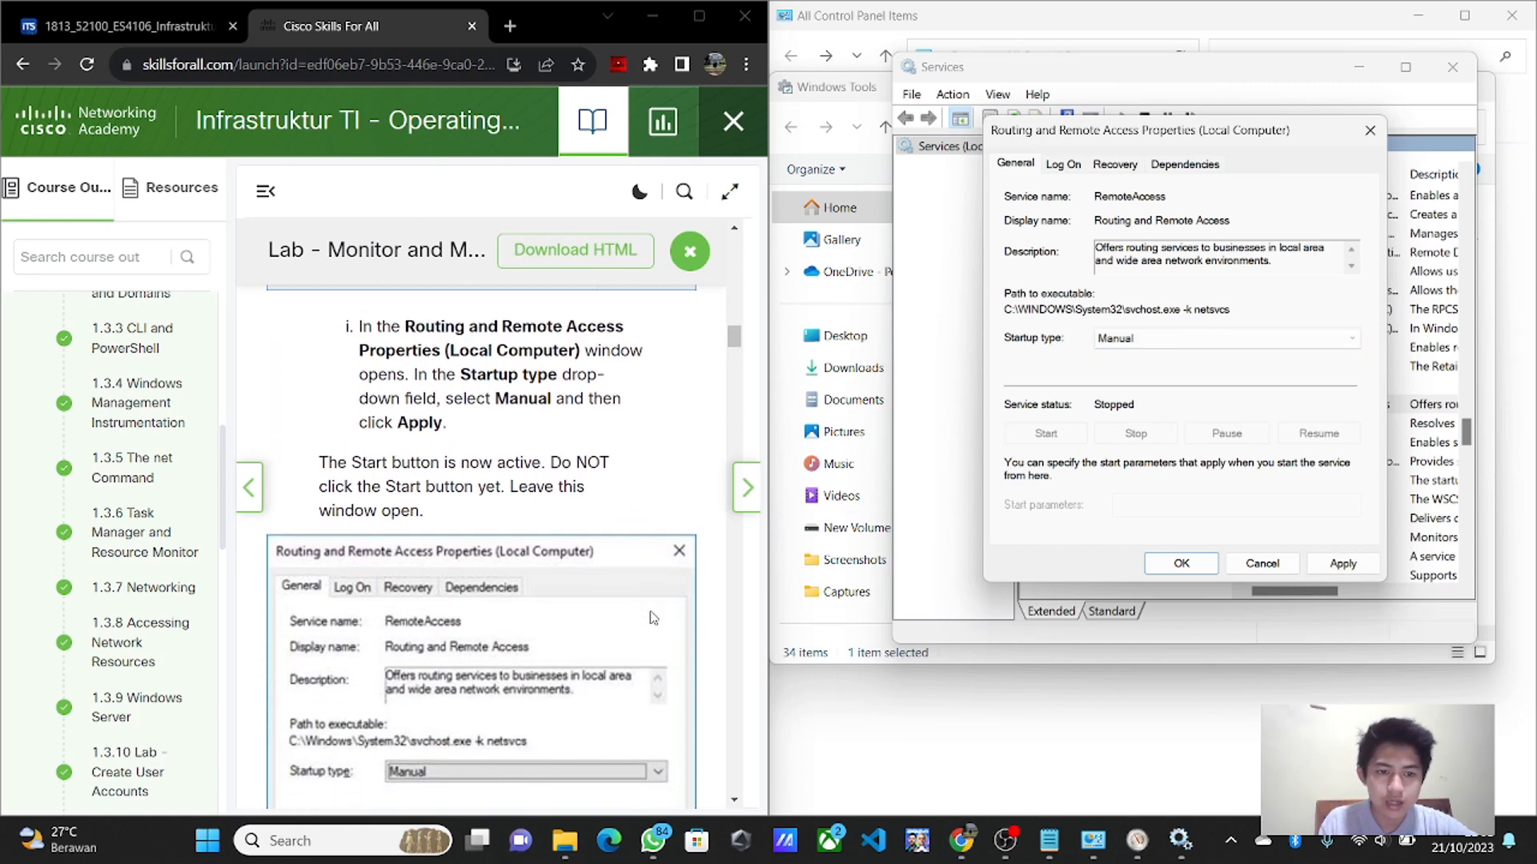
{"action": "scroll", "coordinate": [653, 618], "scroll_direction": "down", "scroll_amount": 1}
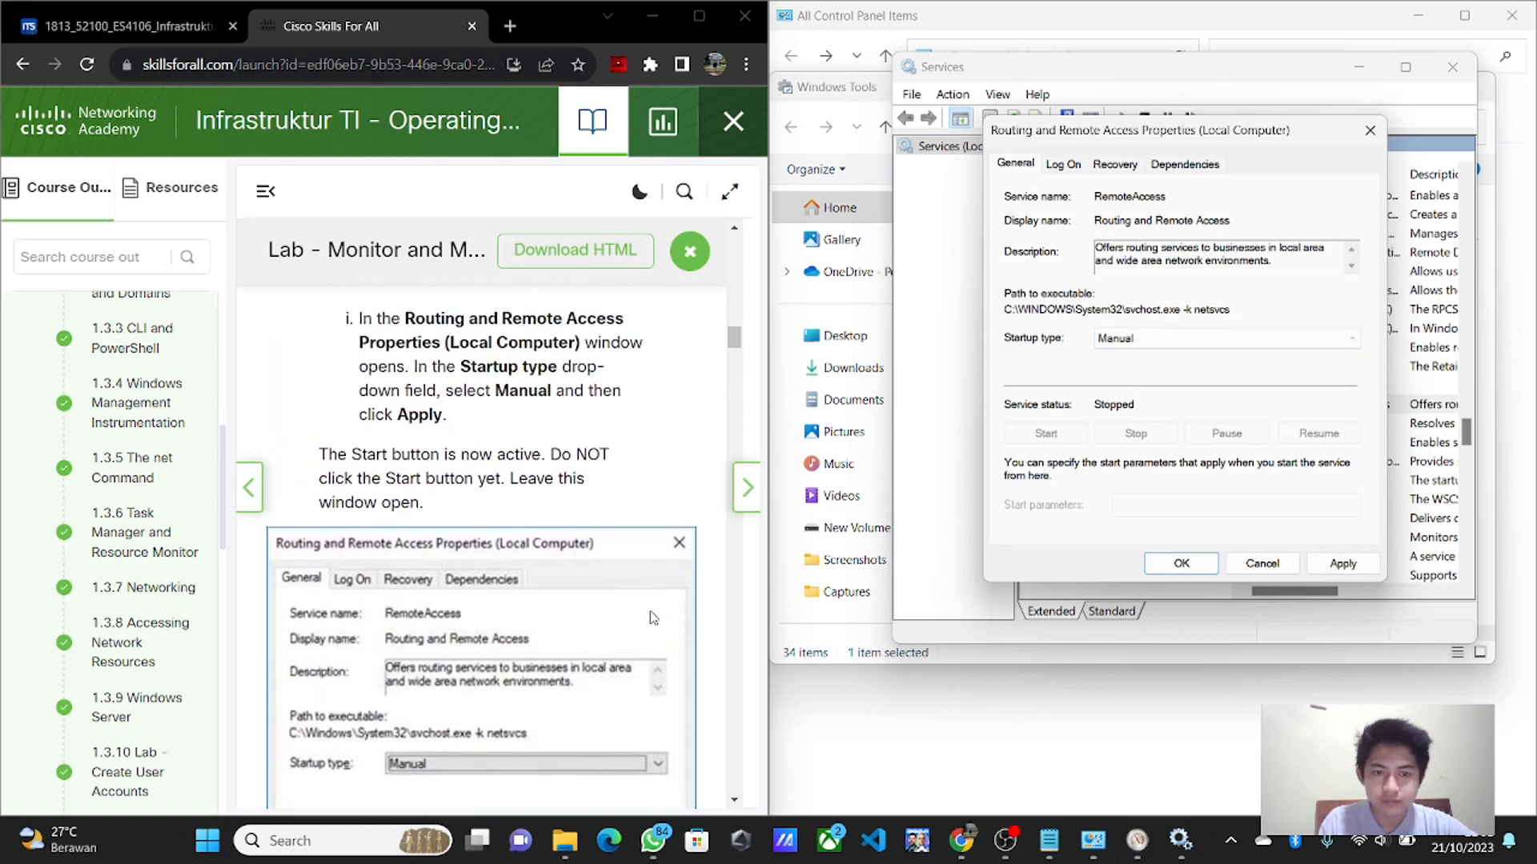
{"action": "scroll", "coordinate": [652, 617], "scroll_direction": "up", "scroll_amount": 1}
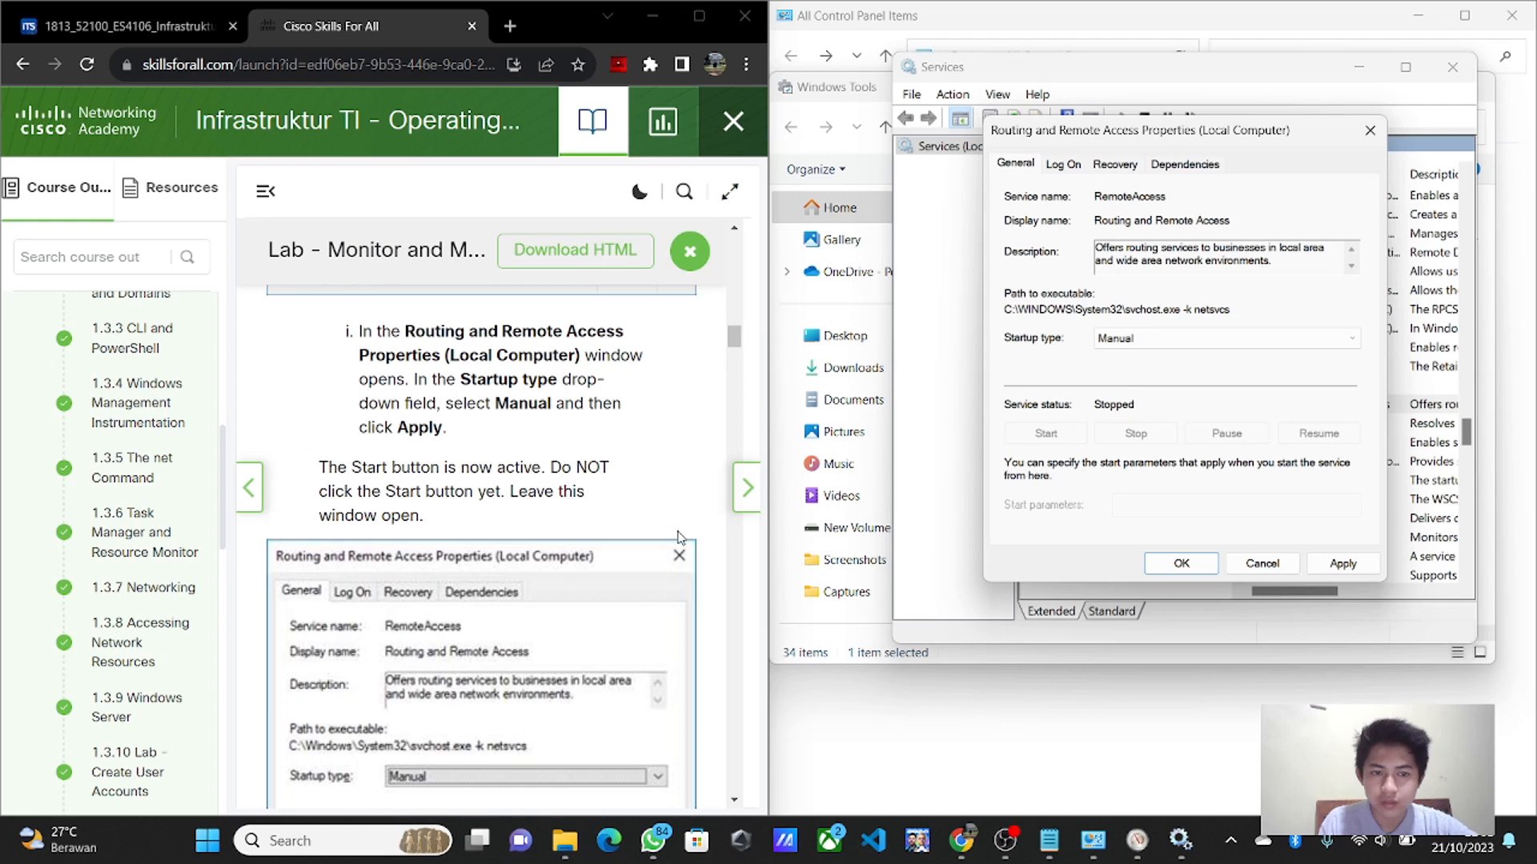
{"action": "left_click", "coordinate": [1324, 567]}
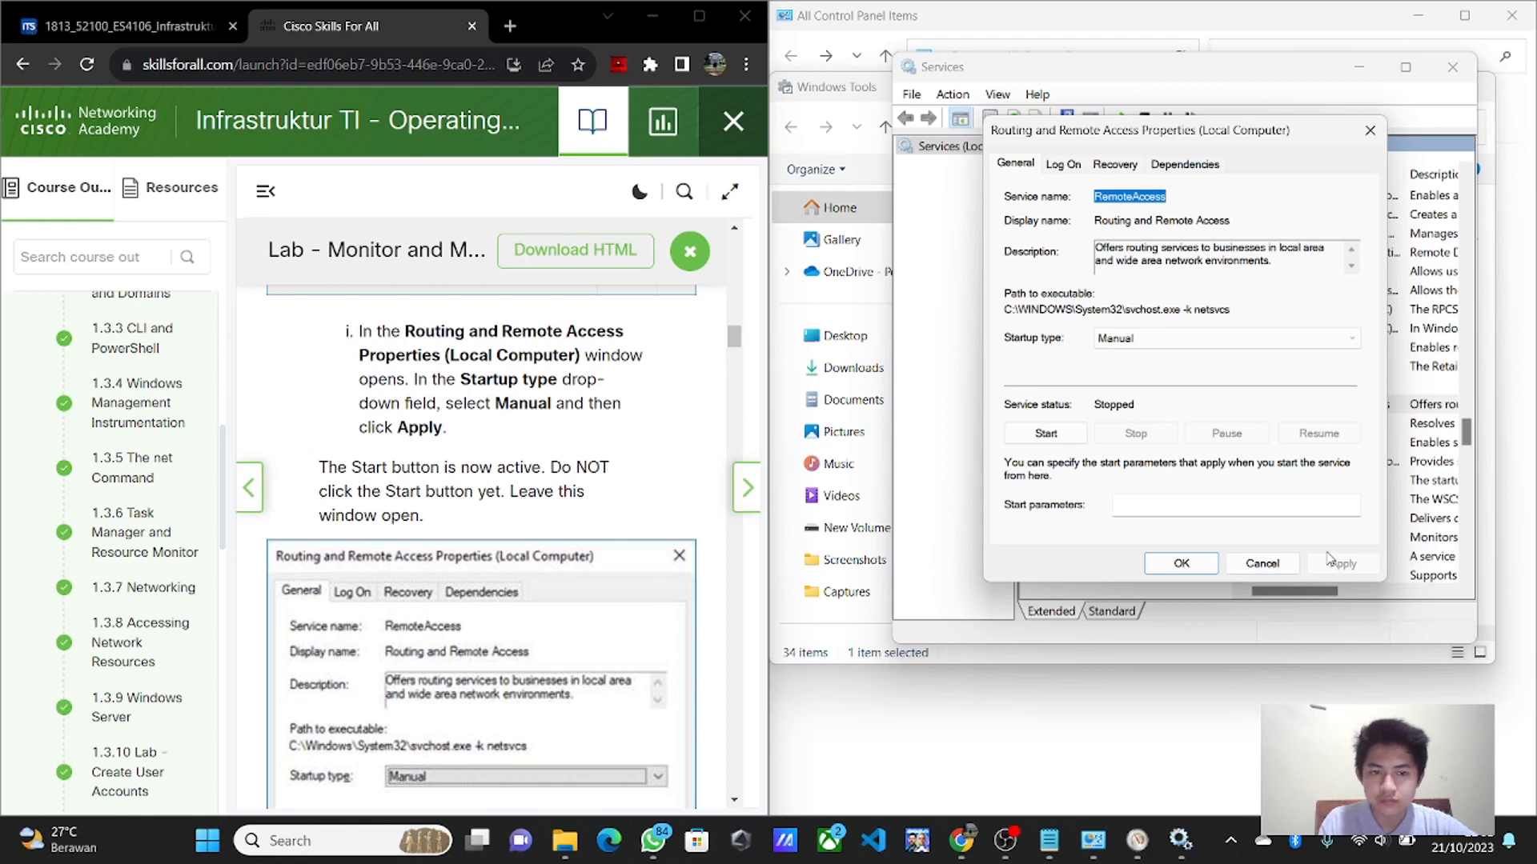
{"action": "left_click", "coordinate": [1202, 568]}
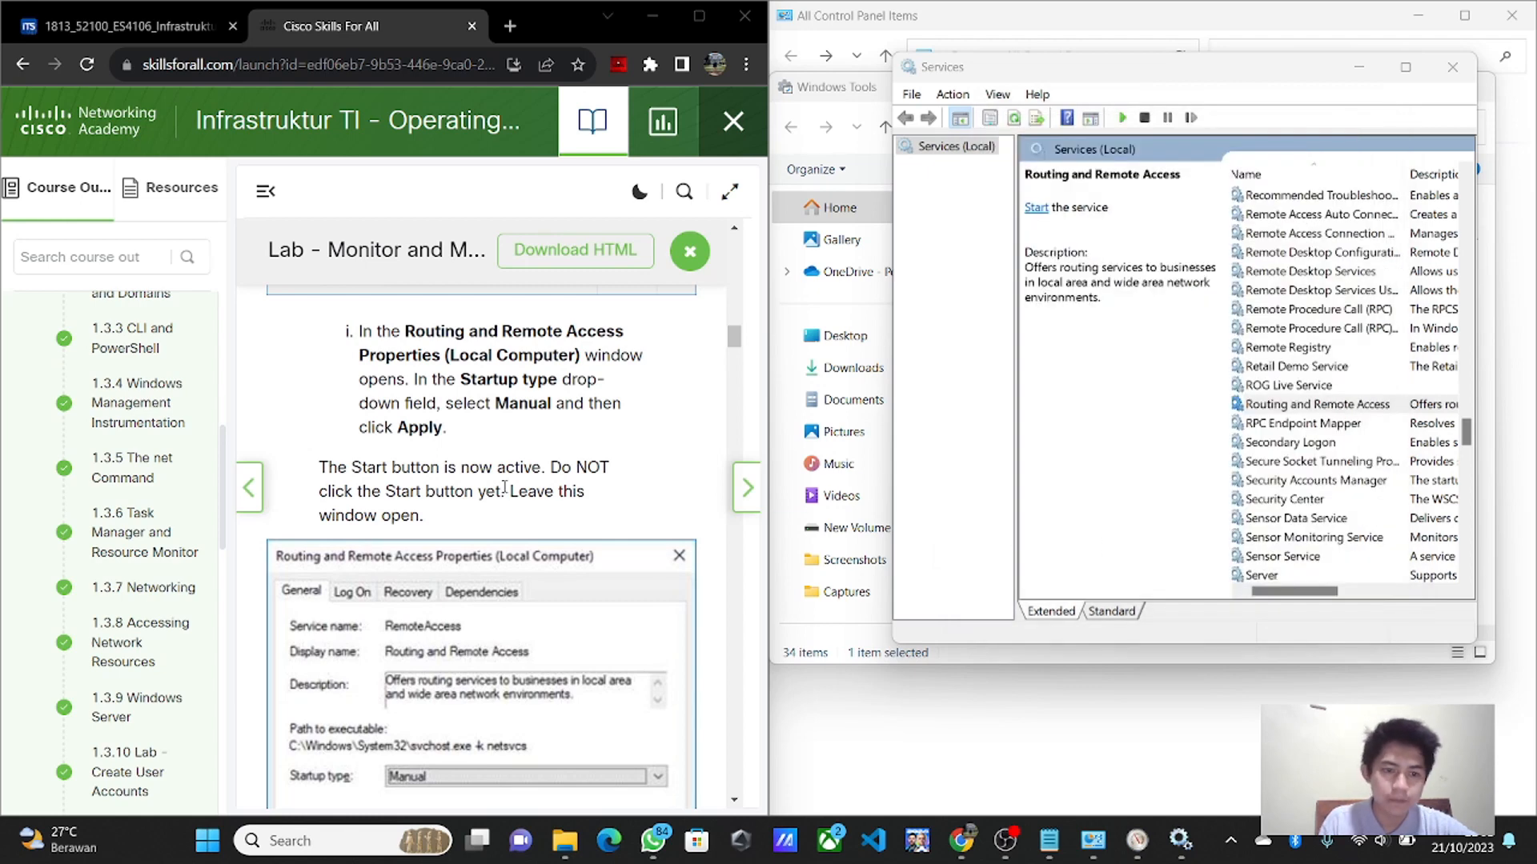
- Follow lab step j: bring Performance Monitor to the front and unfreeze its display to start recording
{"action": "scroll", "coordinate": [505, 488], "scroll_direction": "down", "scroll_amount": 2}
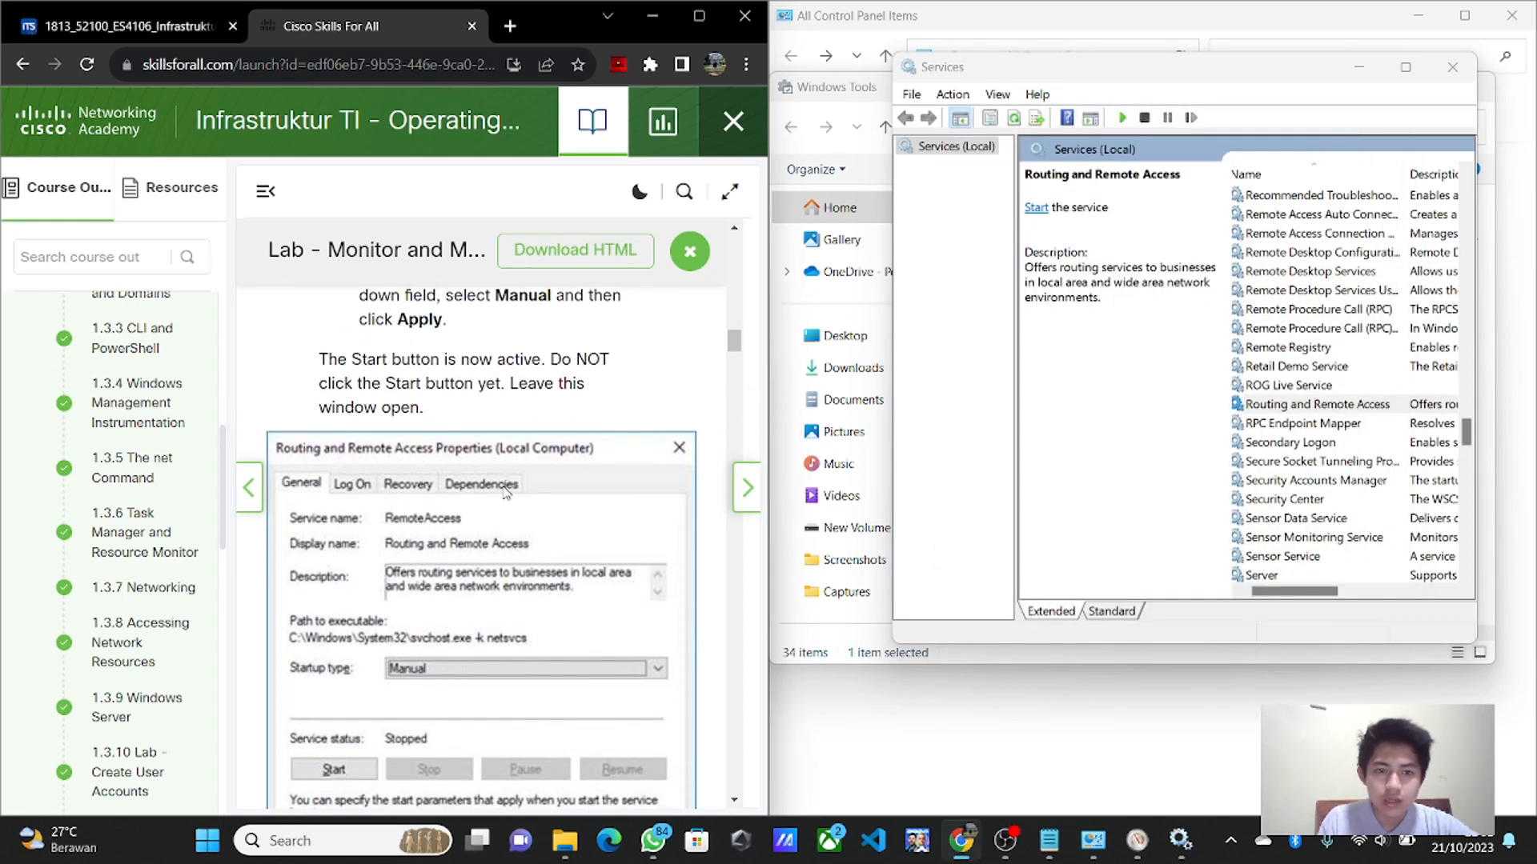
{"action": "scroll", "coordinate": [506, 491], "scroll_direction": "down", "scroll_amount": 1}
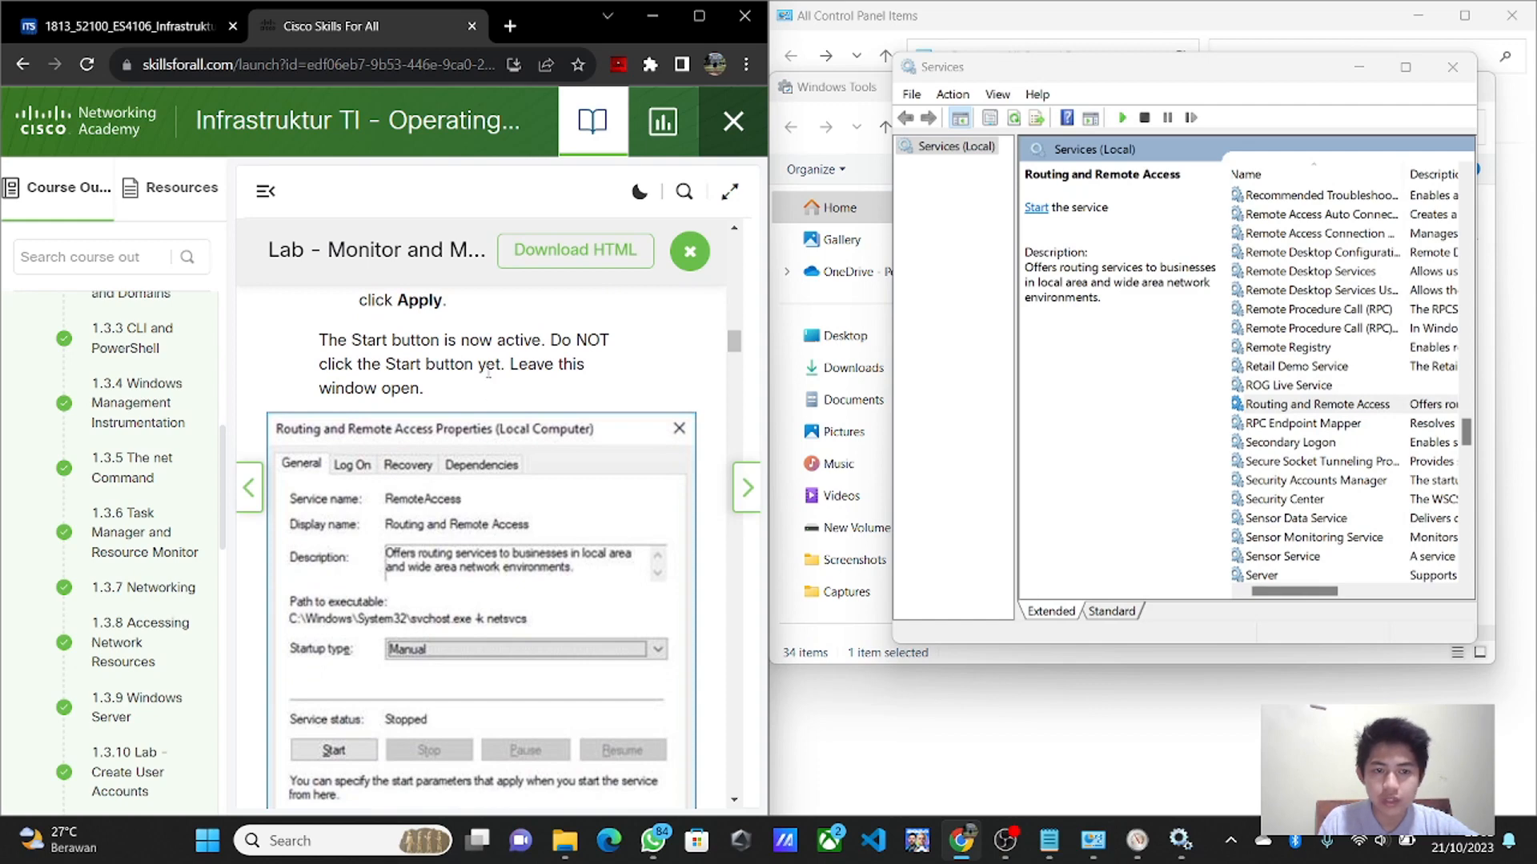
{"action": "scroll", "coordinate": [488, 372], "scroll_direction": "down", "scroll_amount": 1}
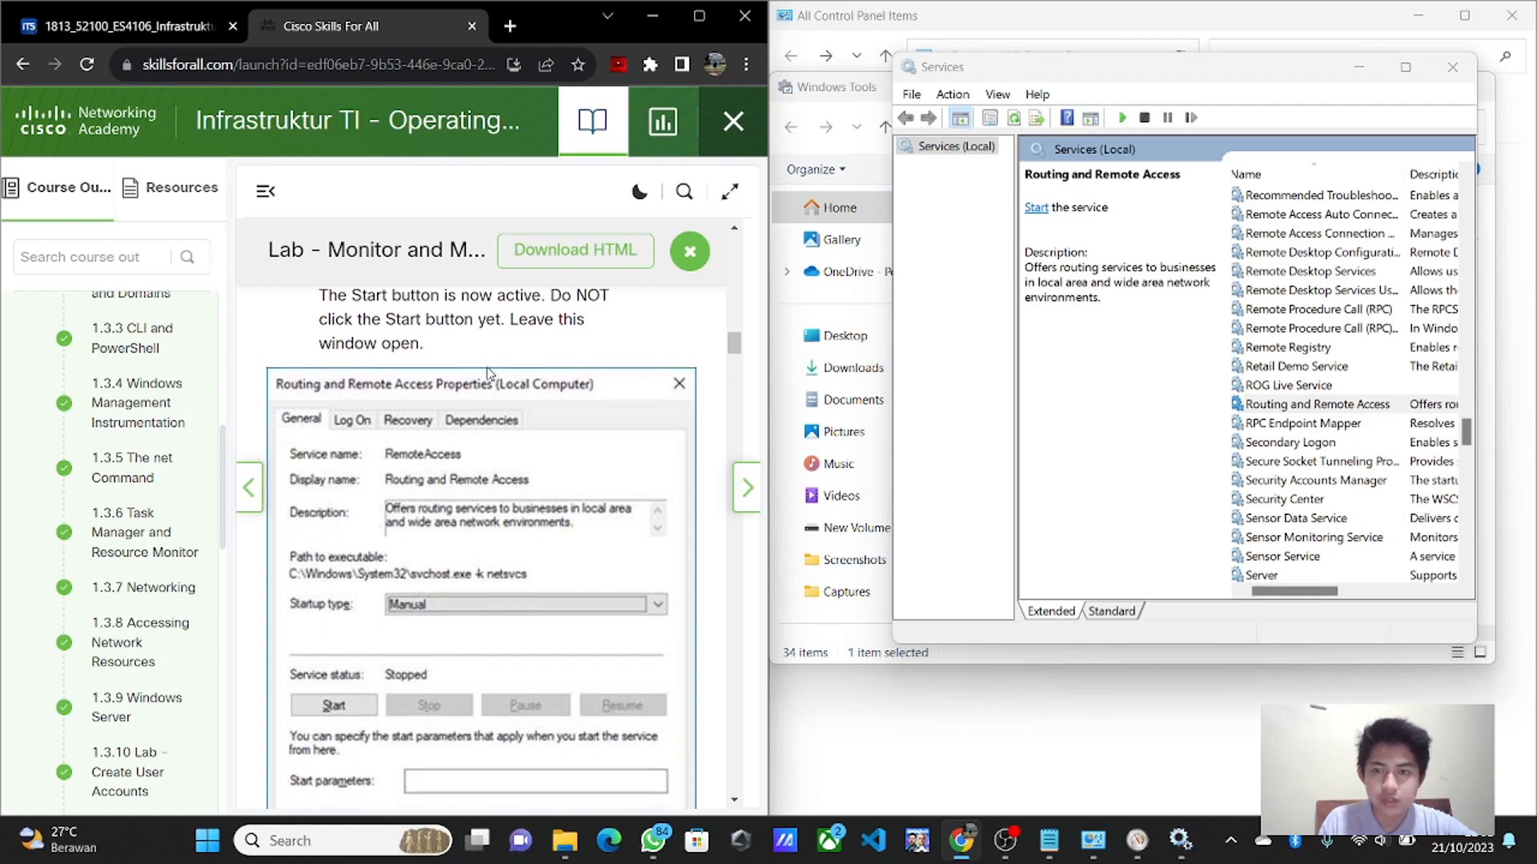
{"action": "left_click", "coordinate": [1200, 734]}
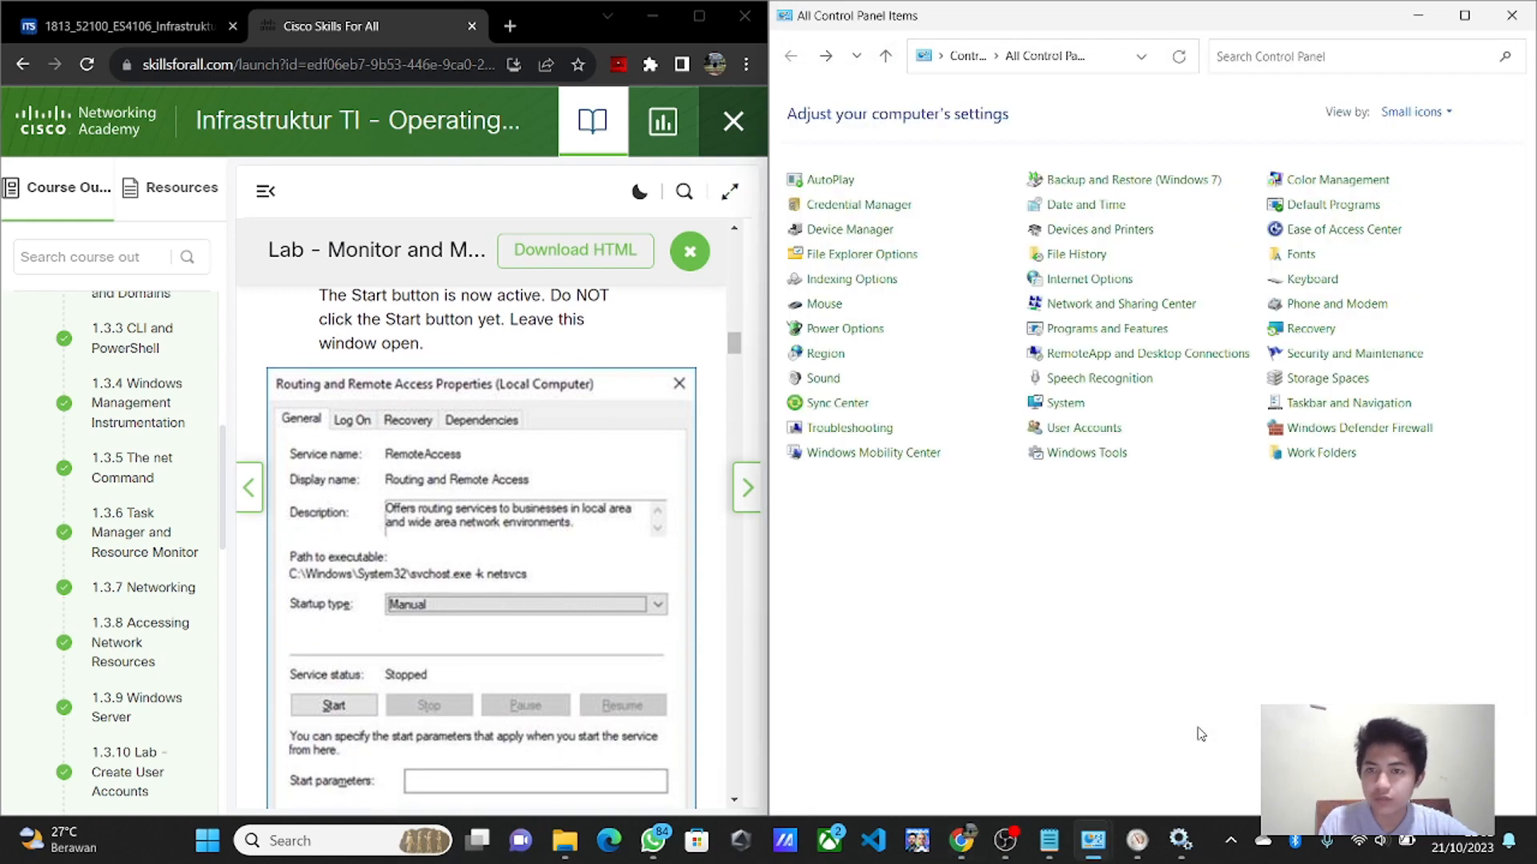
{"action": "scroll", "coordinate": [509, 585], "scroll_direction": "down", "scroll_amount": 5}
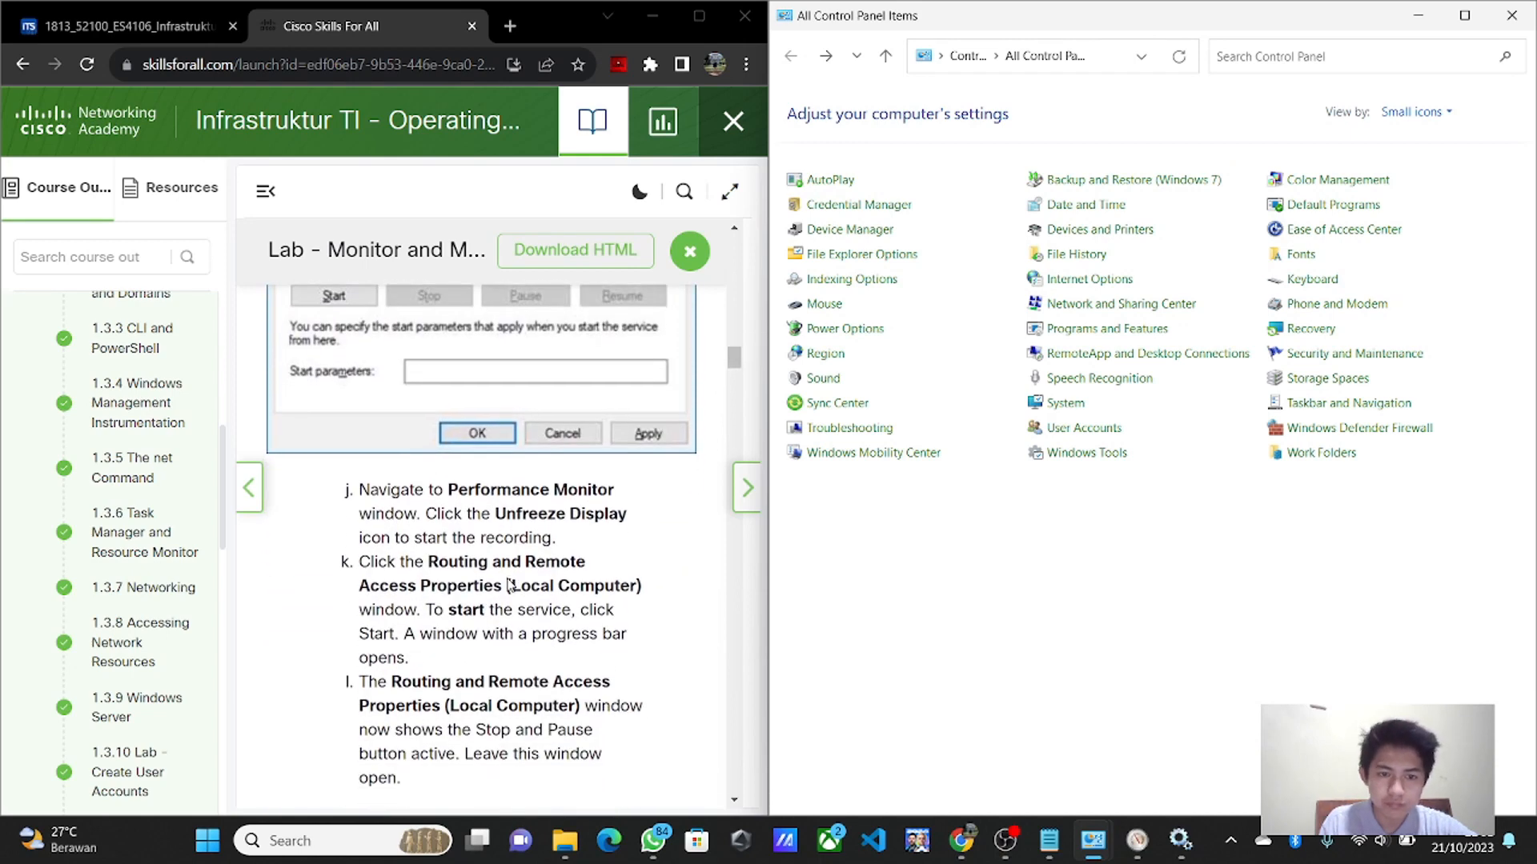
{"action": "scroll", "coordinate": [507, 584], "scroll_direction": "down", "scroll_amount": 2}
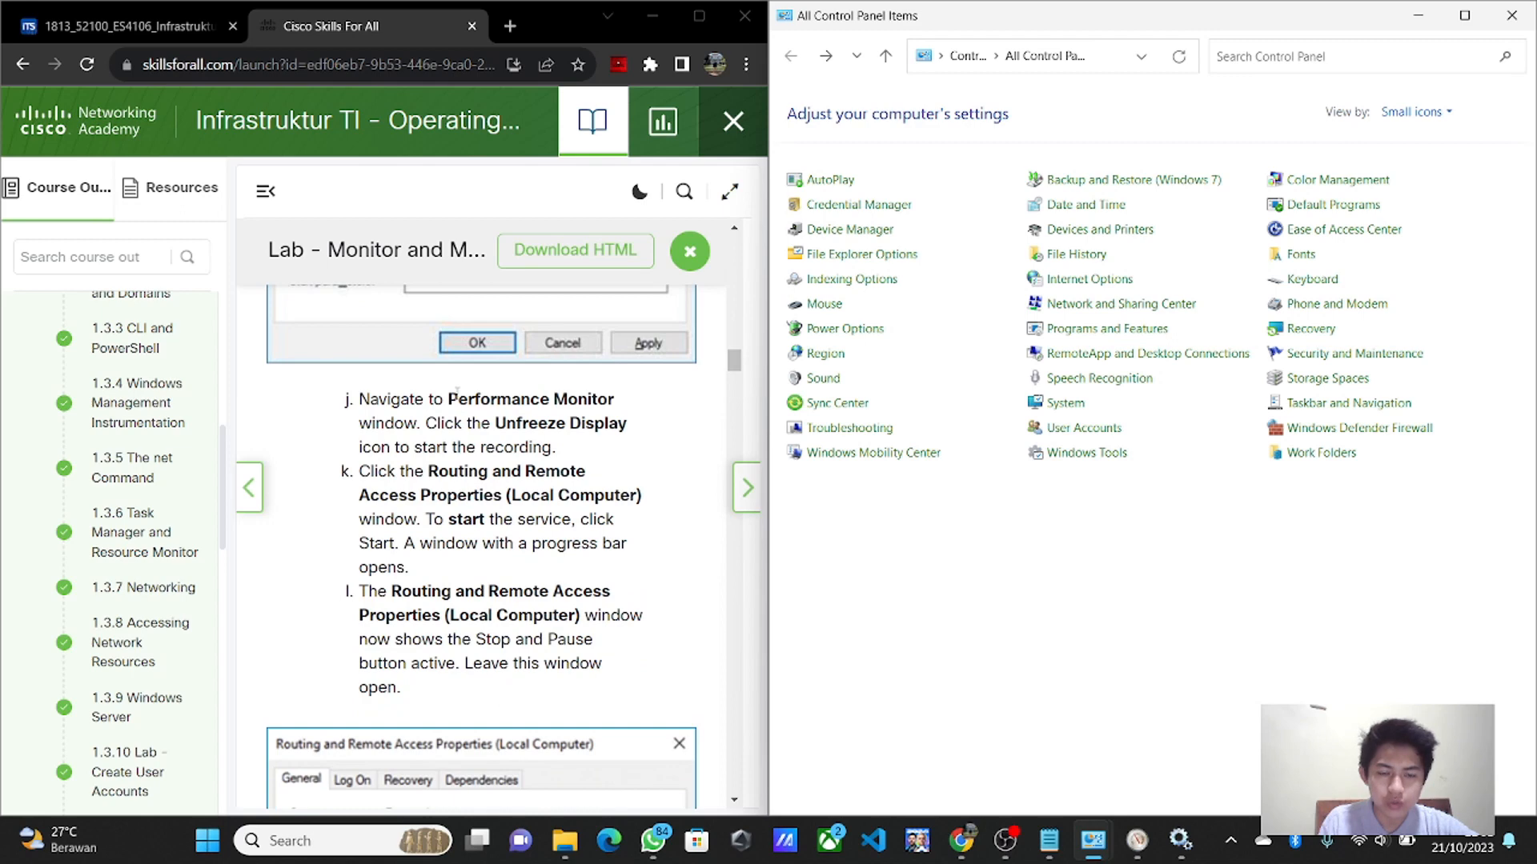
{"action": "mouse_move", "coordinate": [1137, 838]}
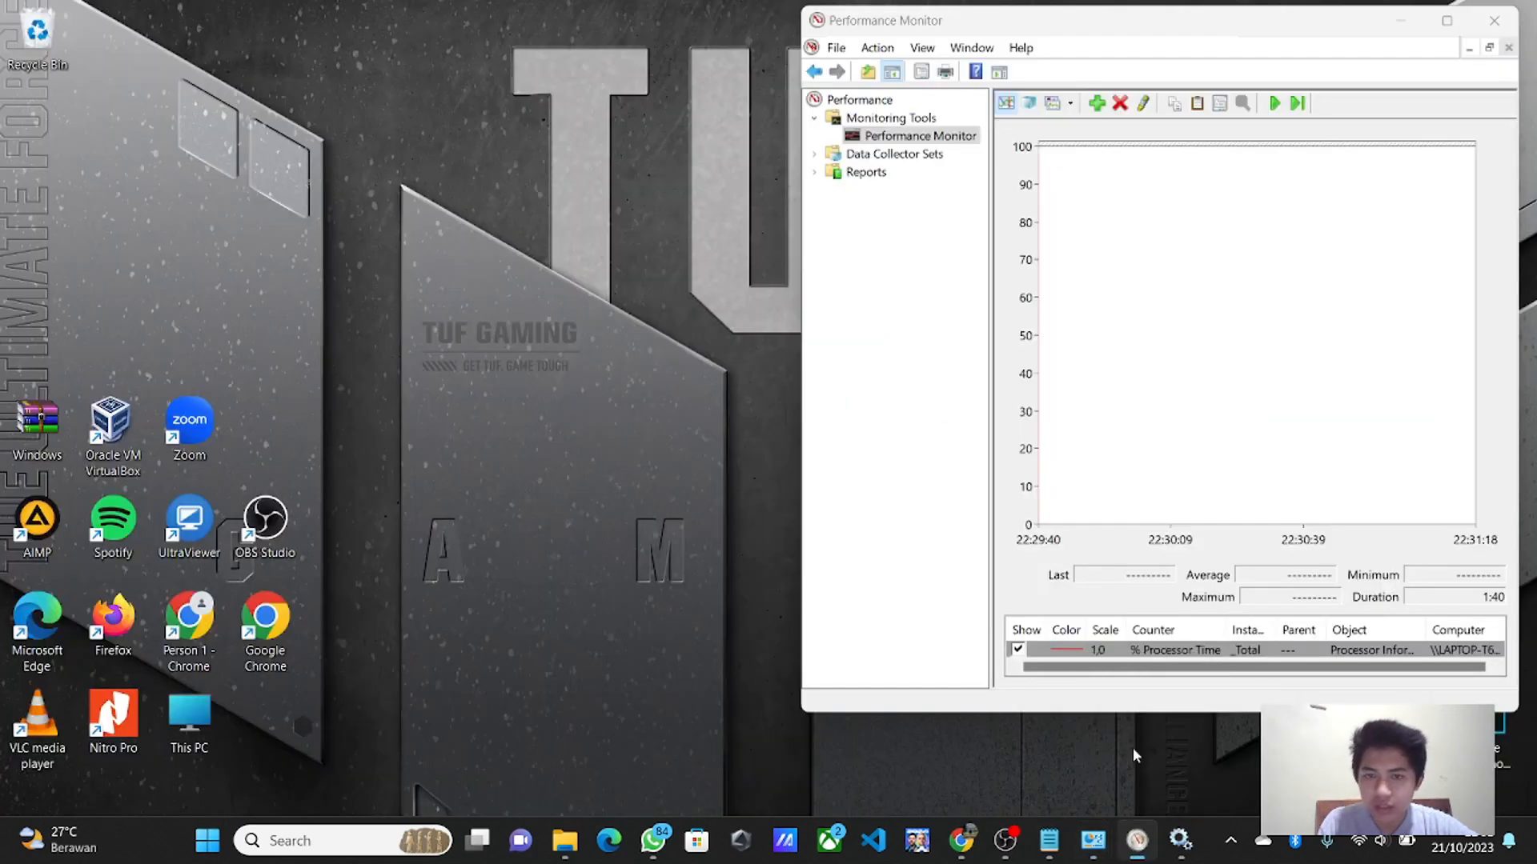
{"action": "left_click", "coordinate": [1133, 748]}
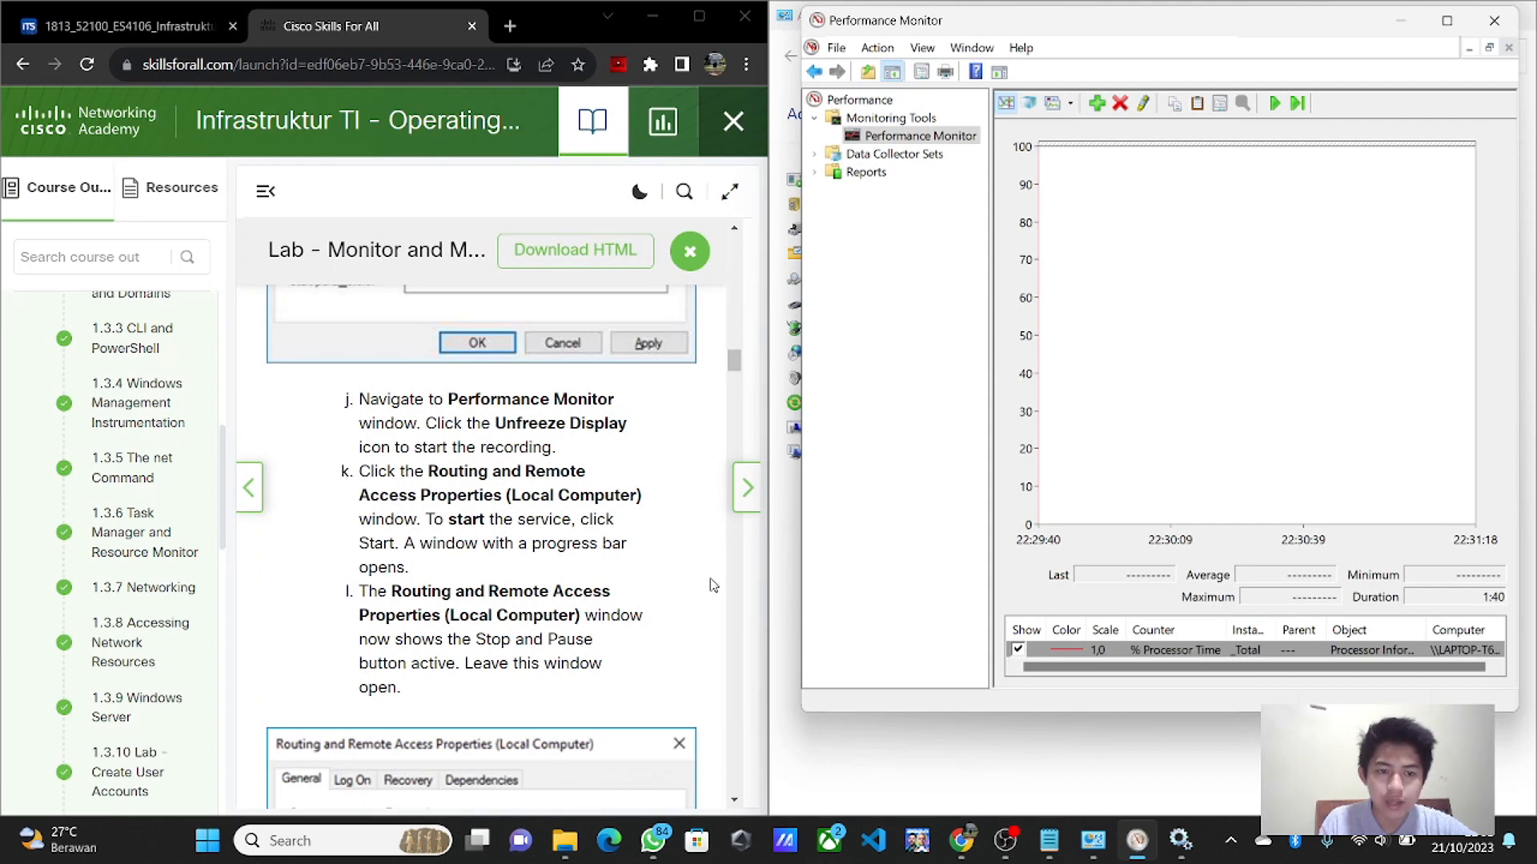
{"action": "left_click", "coordinate": [1275, 104]}
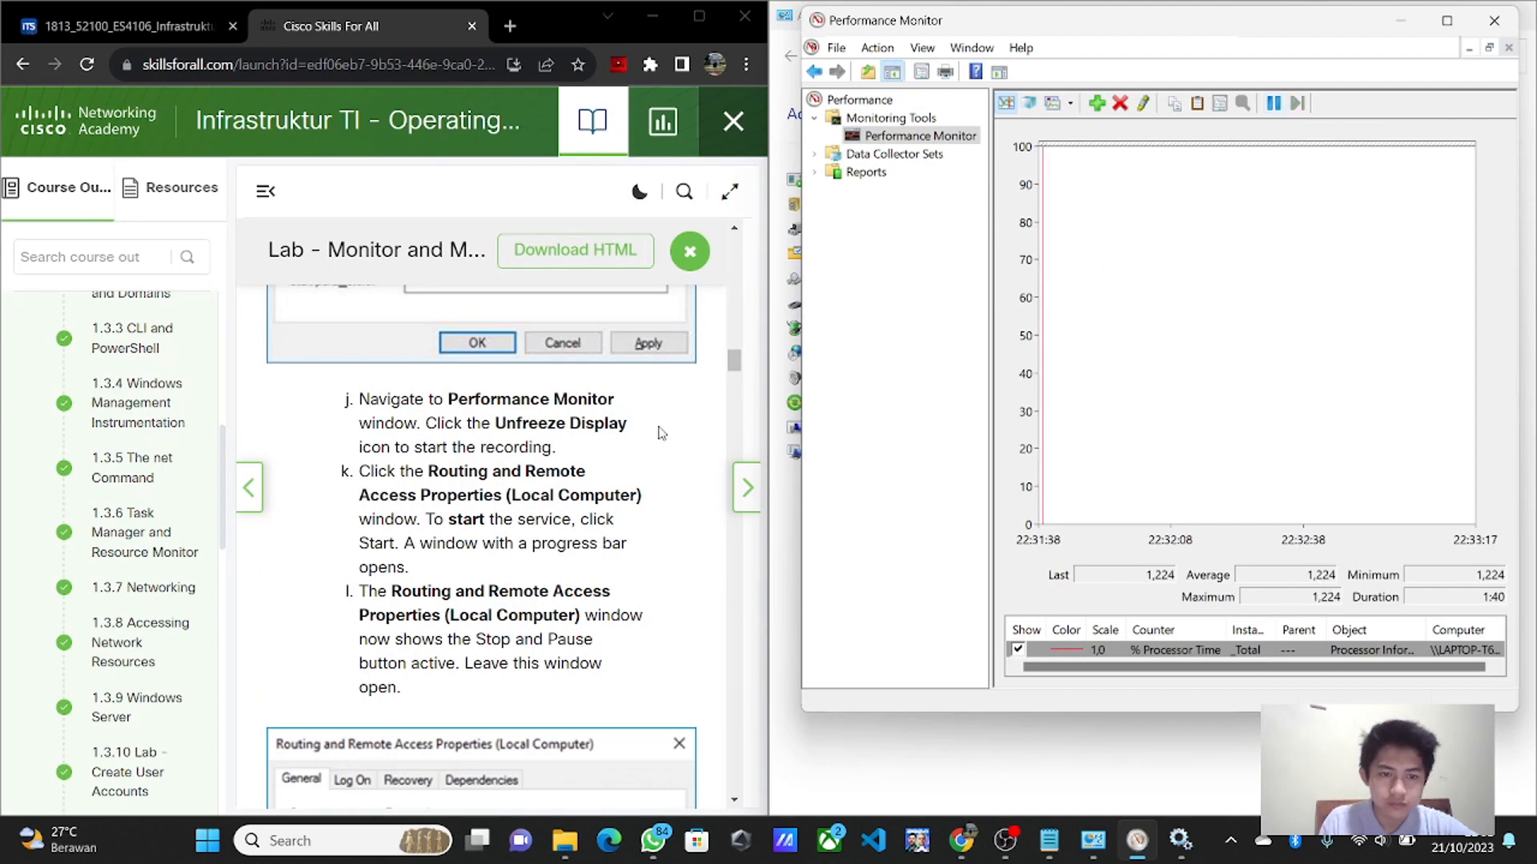
- Return to the Services window and start the Routing and Remote Access service, following lab step k
{"action": "scroll", "coordinate": [661, 432], "scroll_direction": "down", "scroll_amount": 1}
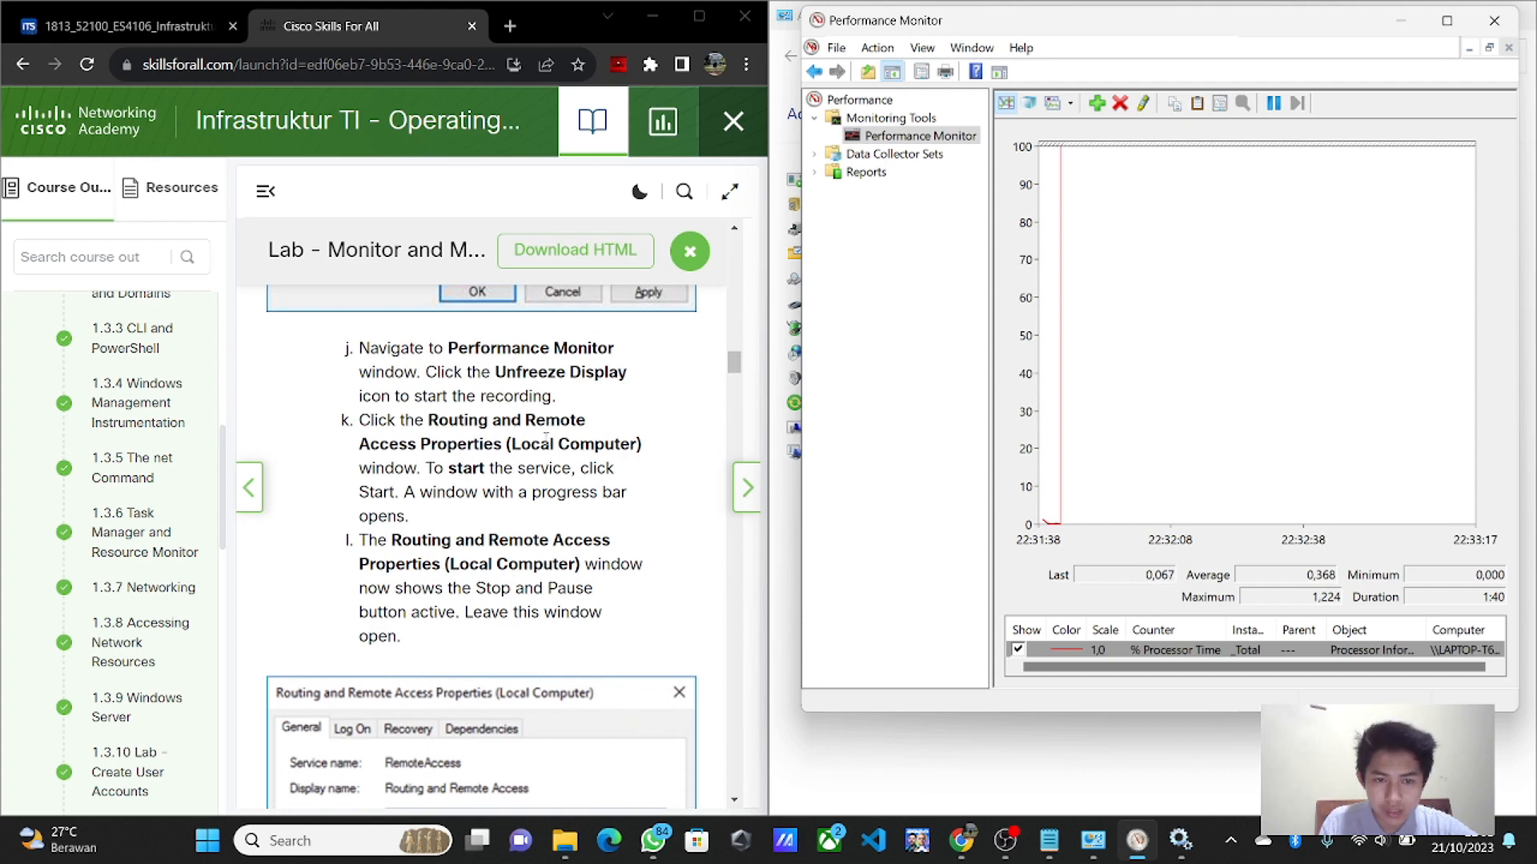
{"action": "mouse_move", "coordinate": [1138, 838]}
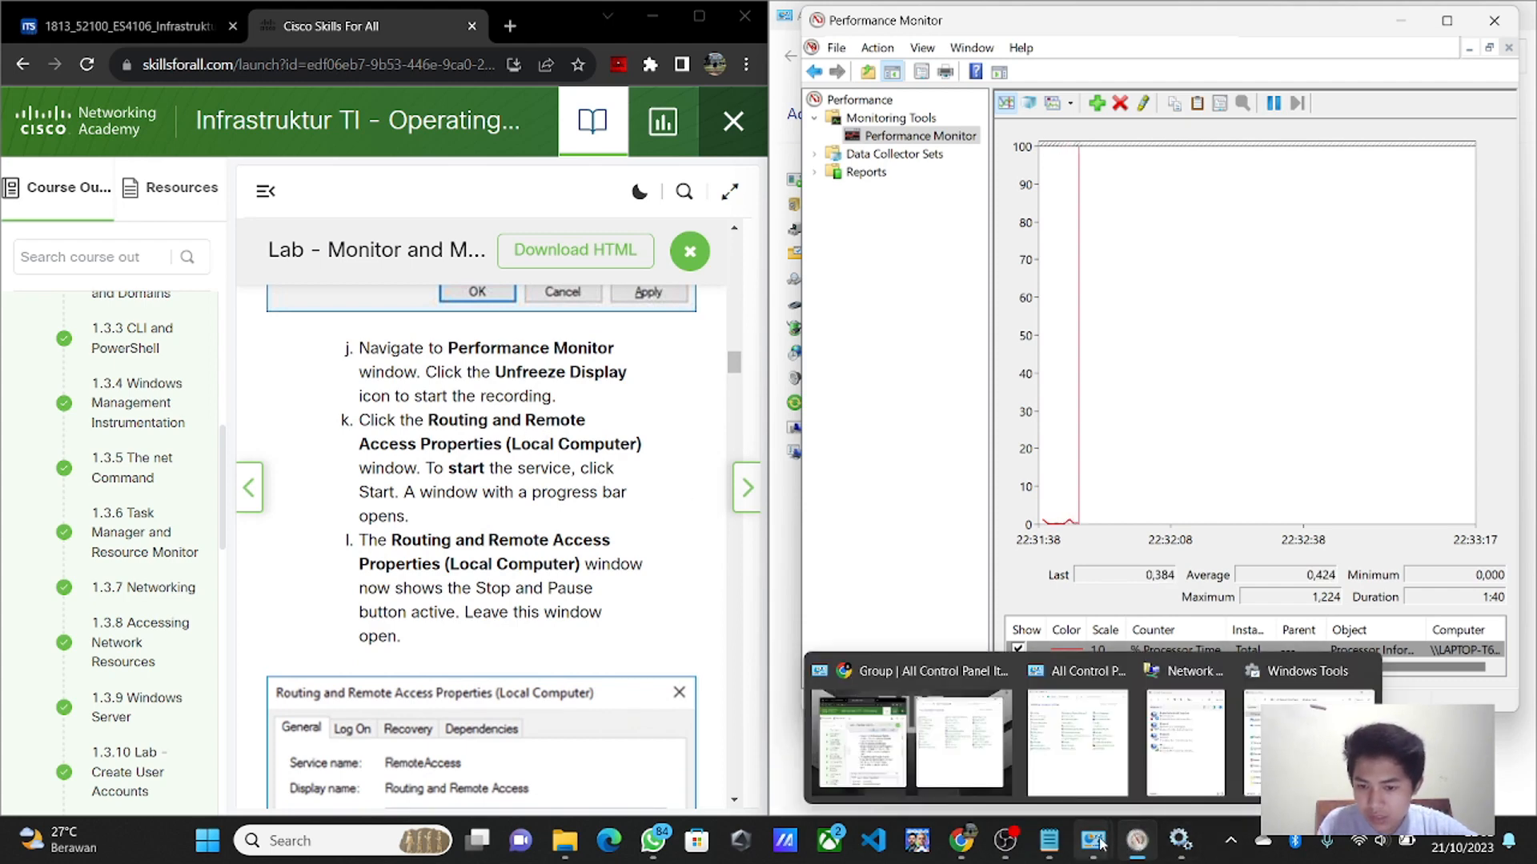
{"action": "left_click", "coordinate": [1157, 744]}
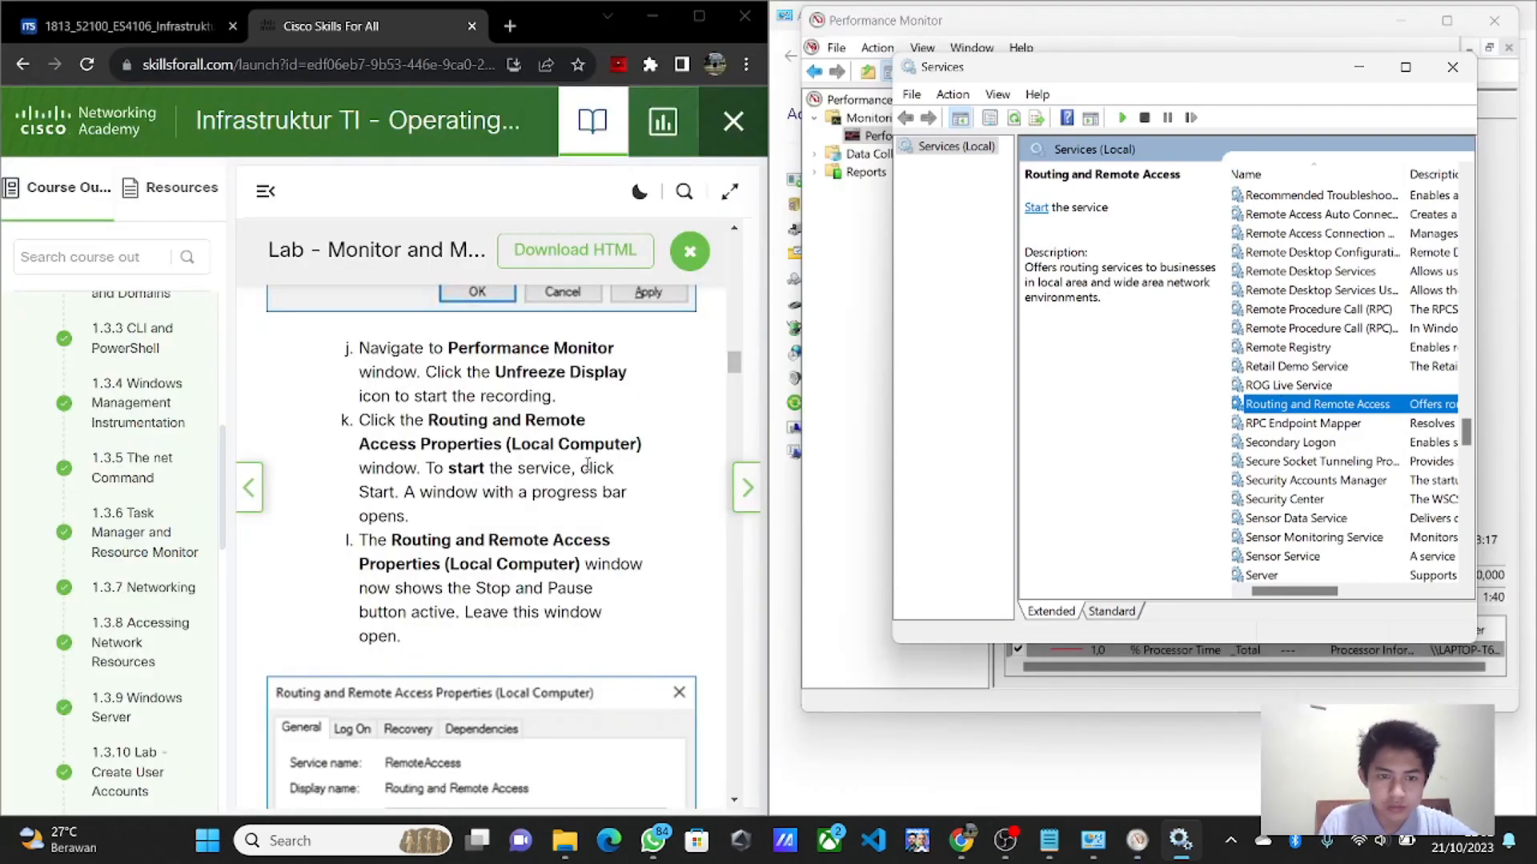
{"action": "scroll", "coordinate": [587, 464], "scroll_direction": "down", "scroll_amount": 1}
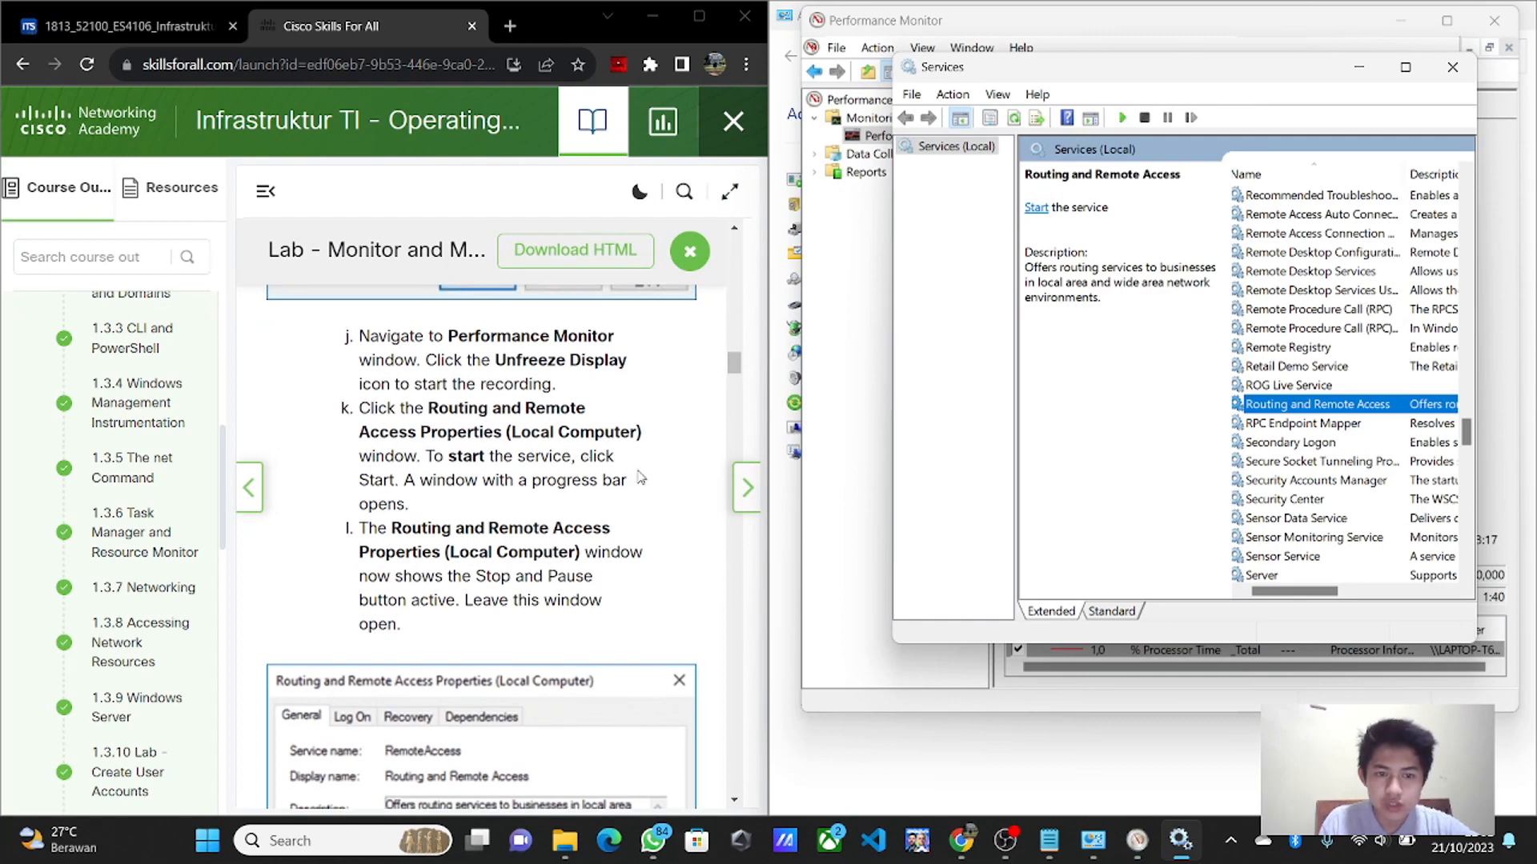
{"action": "left_click", "coordinate": [1122, 117]}
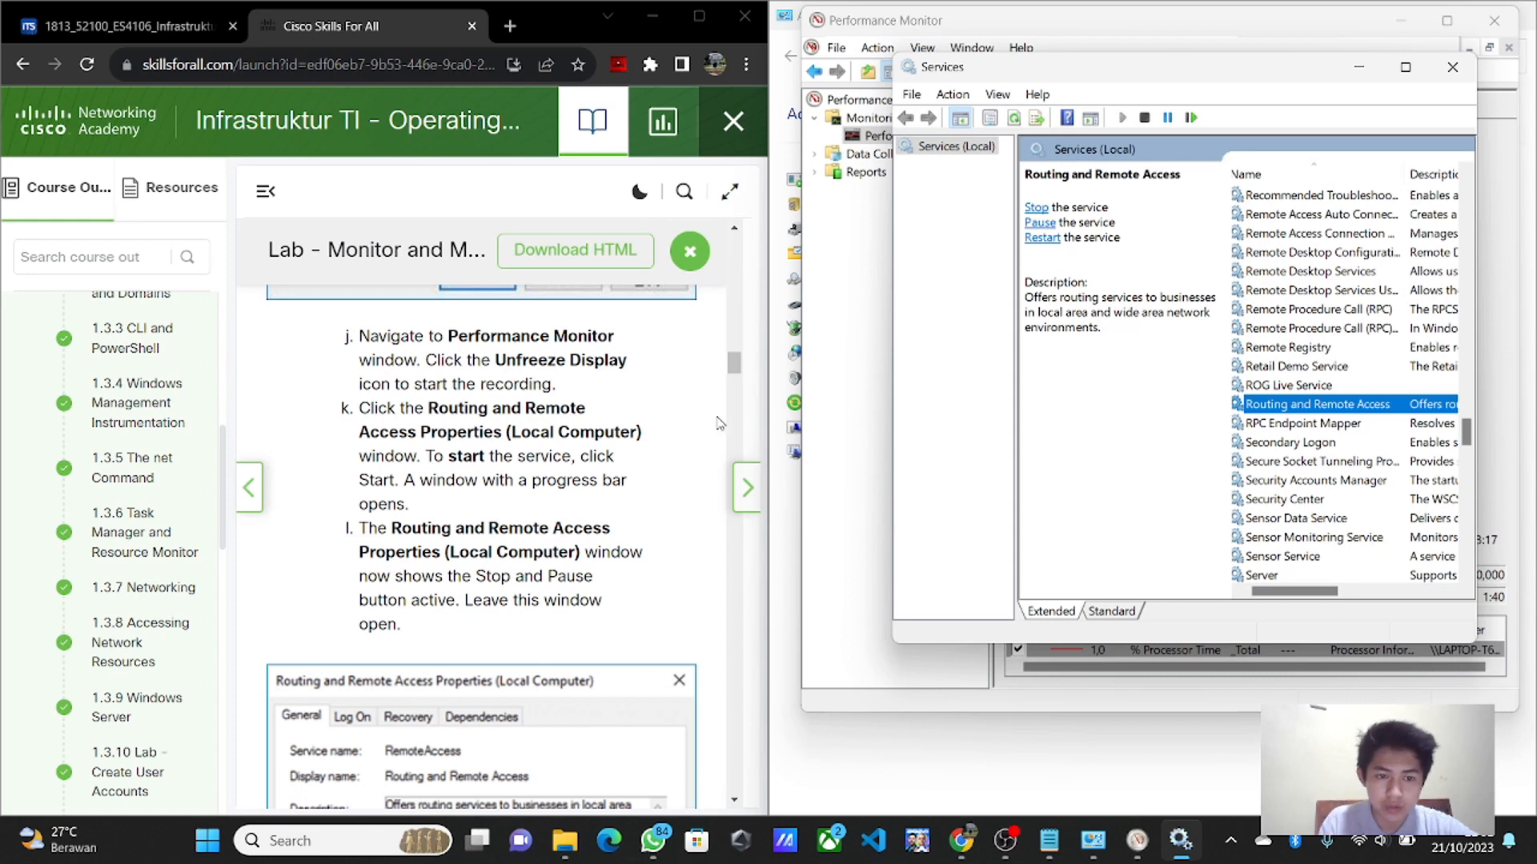
- Move on to lab step m and bring the Network Connections window to the front
{"action": "scroll", "coordinate": [637, 476], "scroll_direction": "down", "scroll_amount": 1}
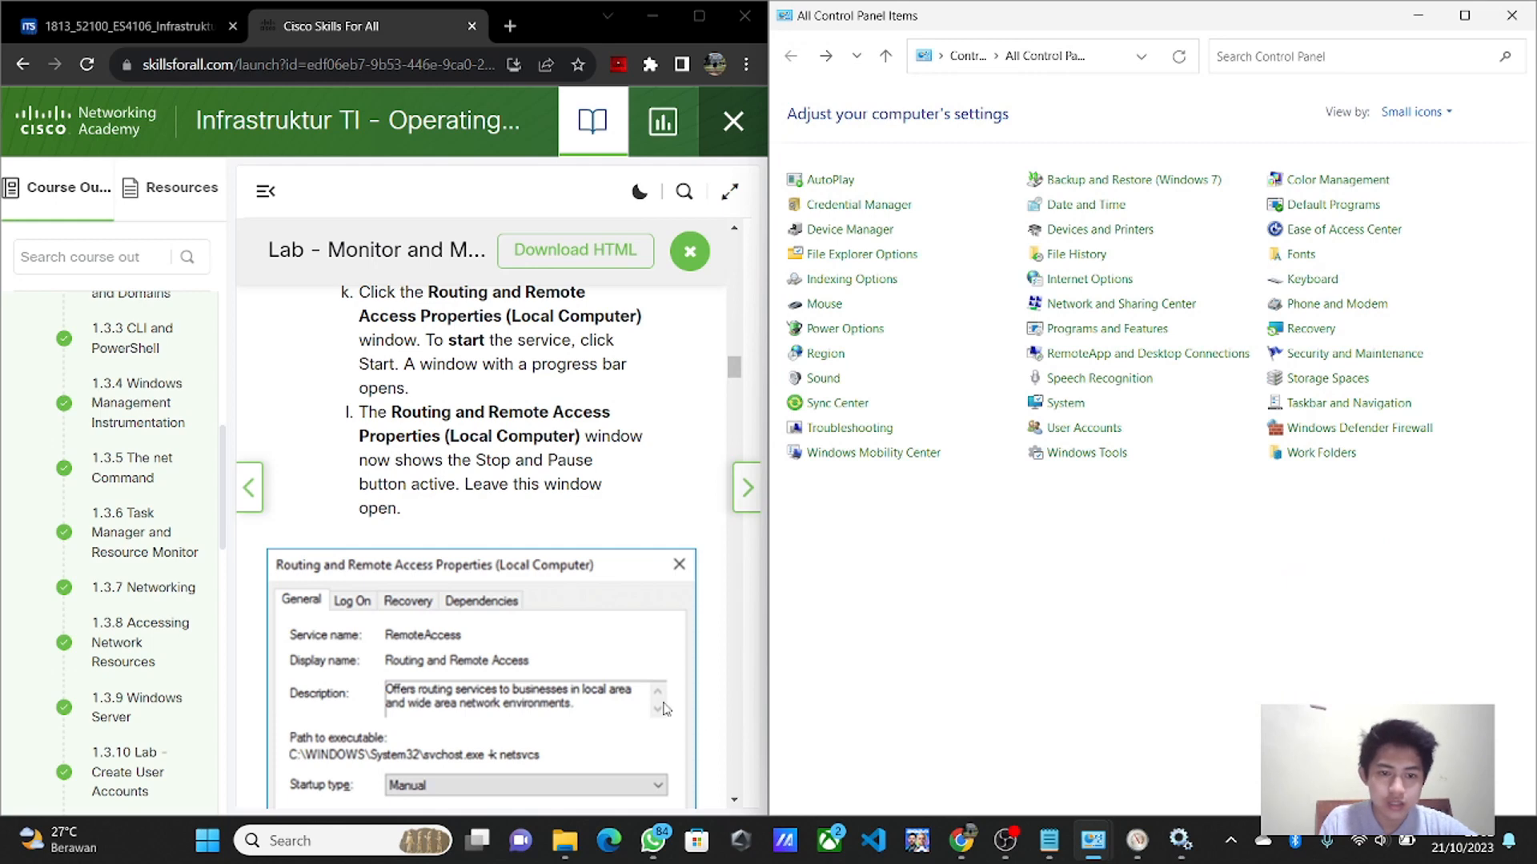
{"action": "scroll", "coordinate": [664, 709], "scroll_direction": "down", "scroll_amount": 5}
{"action": "scroll", "coordinate": [664, 709], "scroll_direction": "down", "scroll_amount": 3}
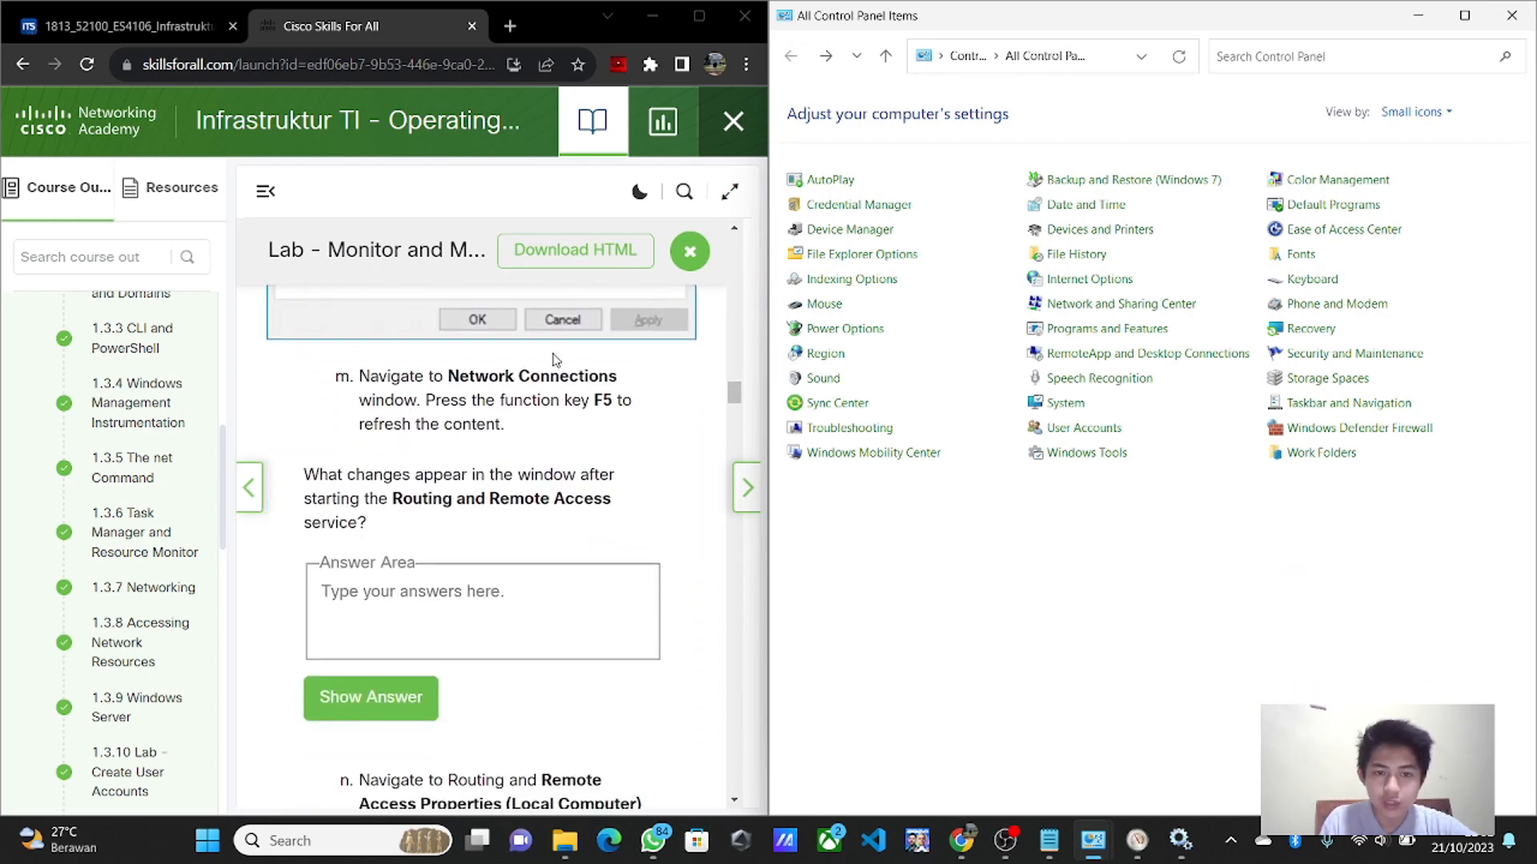
{"action": "mouse_move", "coordinate": [1104, 849]}
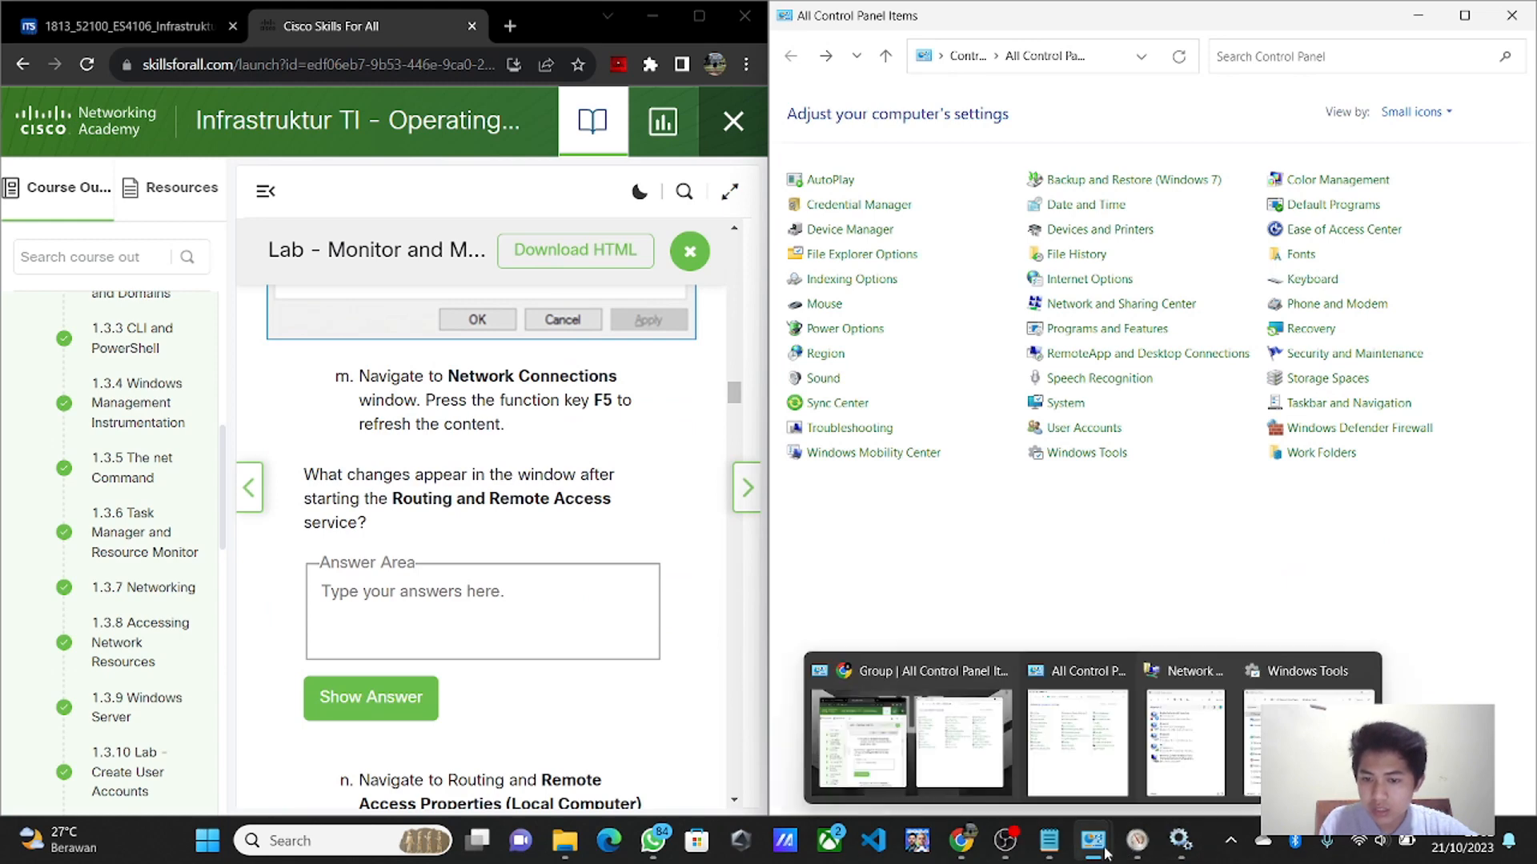
{"action": "left_click", "coordinate": [1183, 740]}
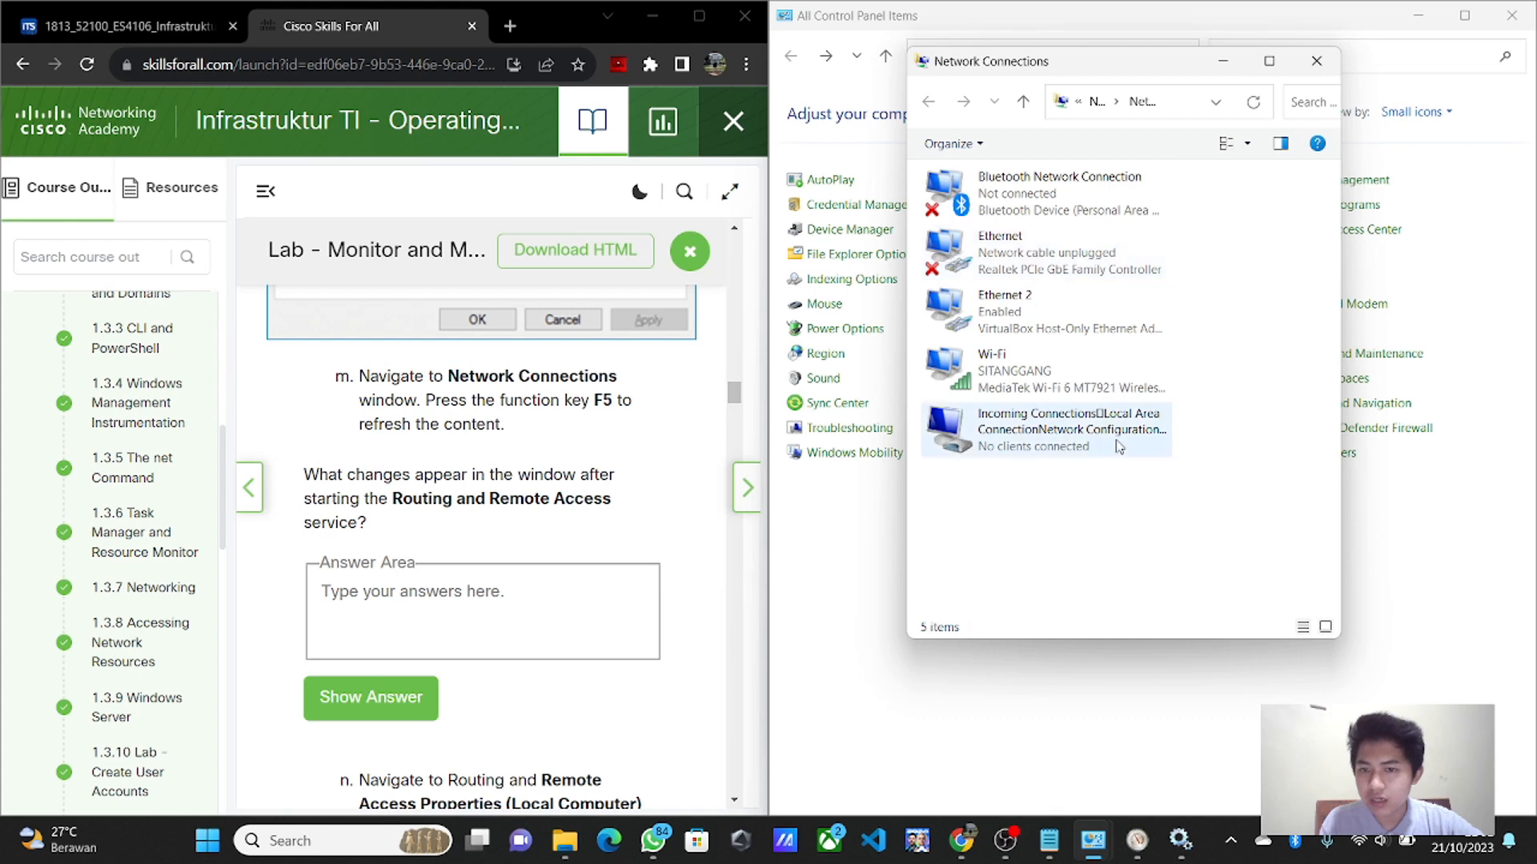
- Answer the question about changes after starting the service with "Ada tambahan adapter Incoming Connections"
{"action": "scroll", "coordinate": [496, 446], "scroll_direction": "down", "scroll_amount": 1}
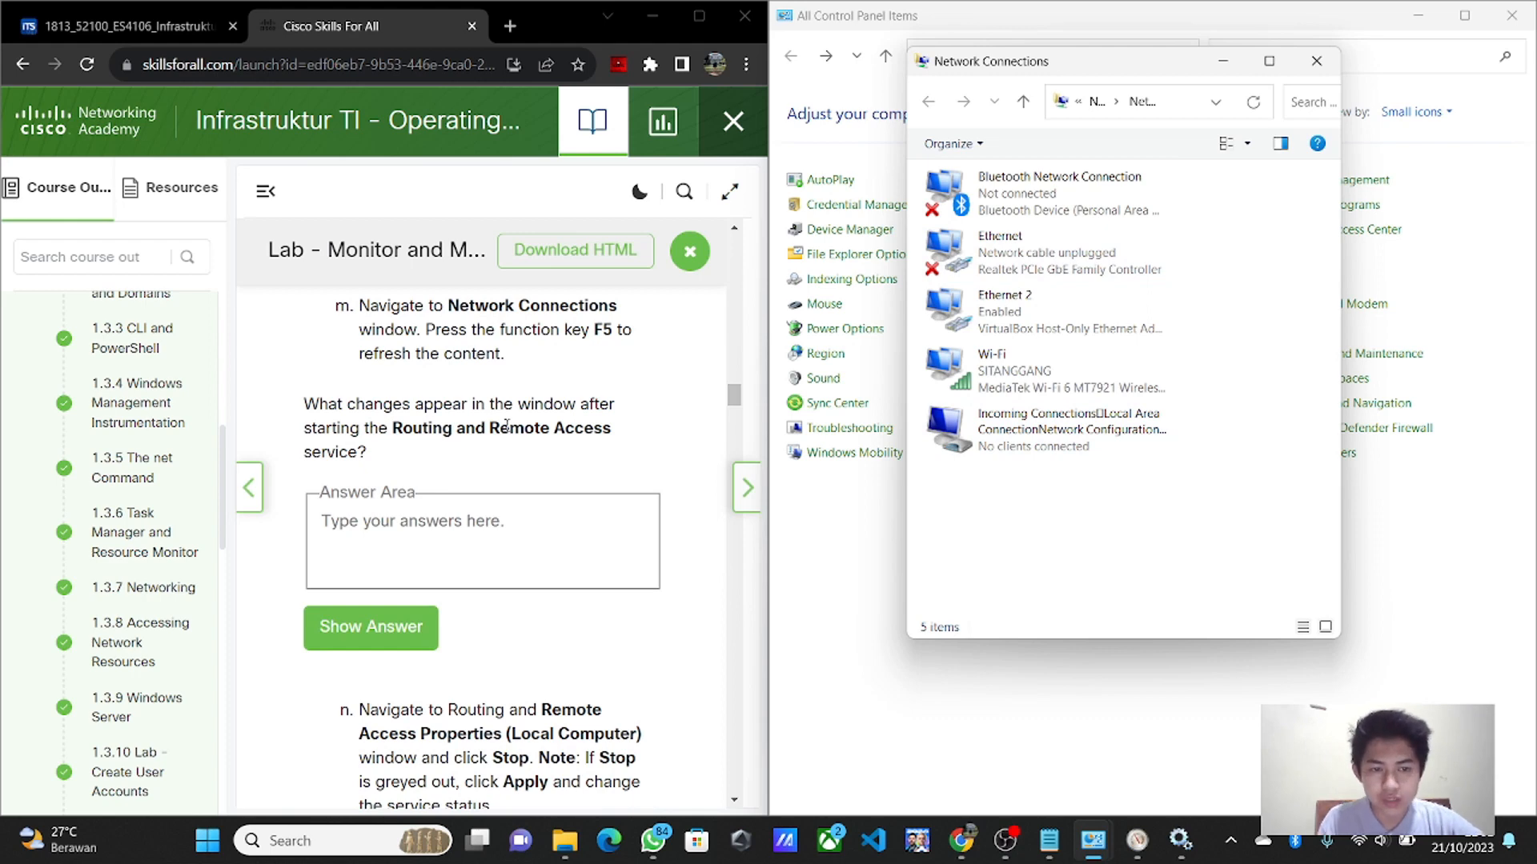
{"action": "left_click", "coordinate": [485, 512]}
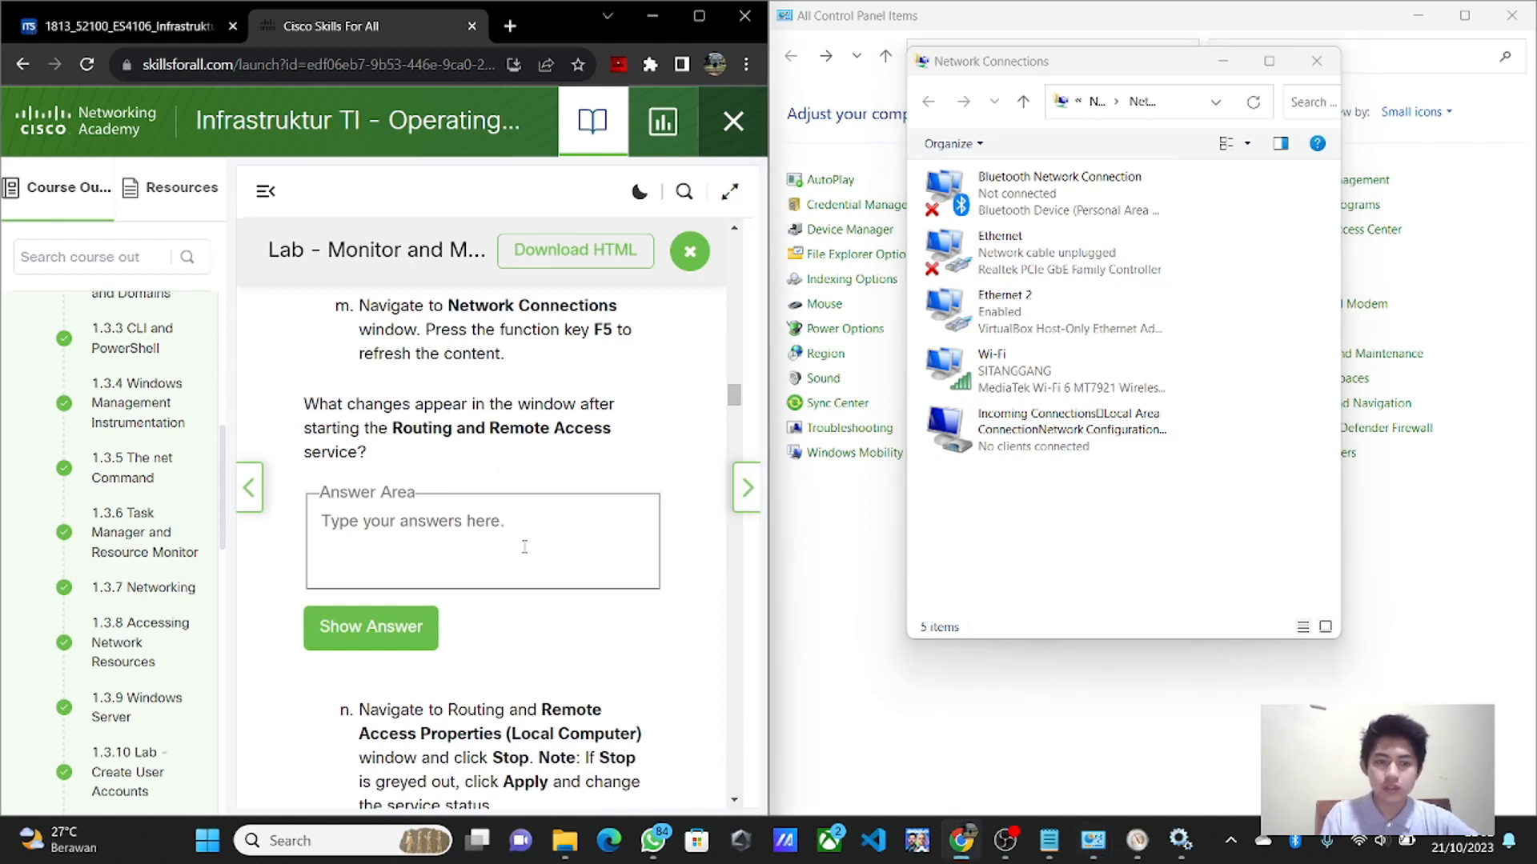
{"action": "type", "text": "Ada"}
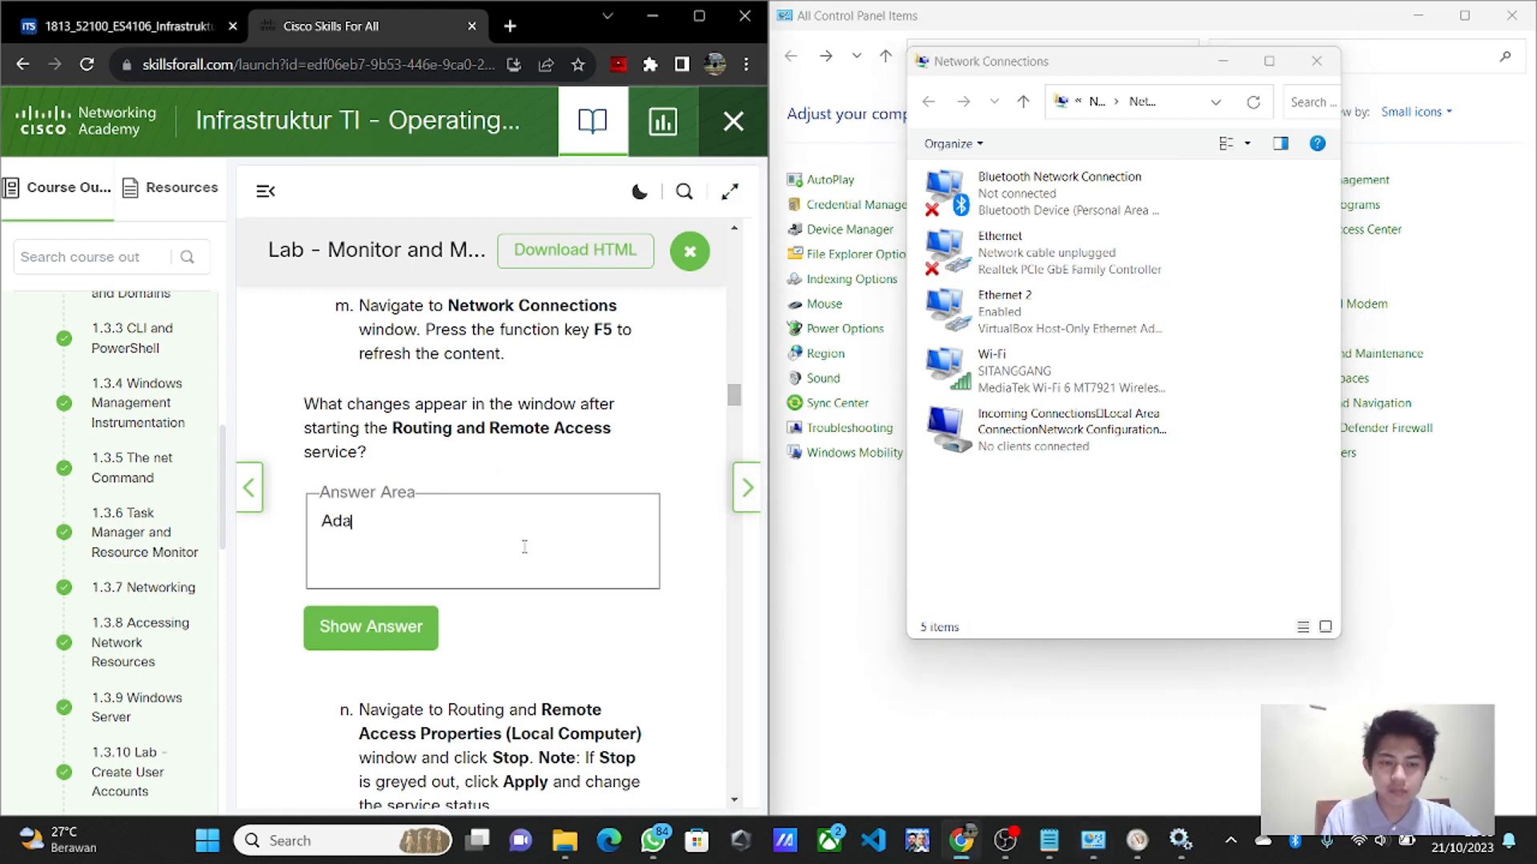
{"action": "type", "text": " t"}
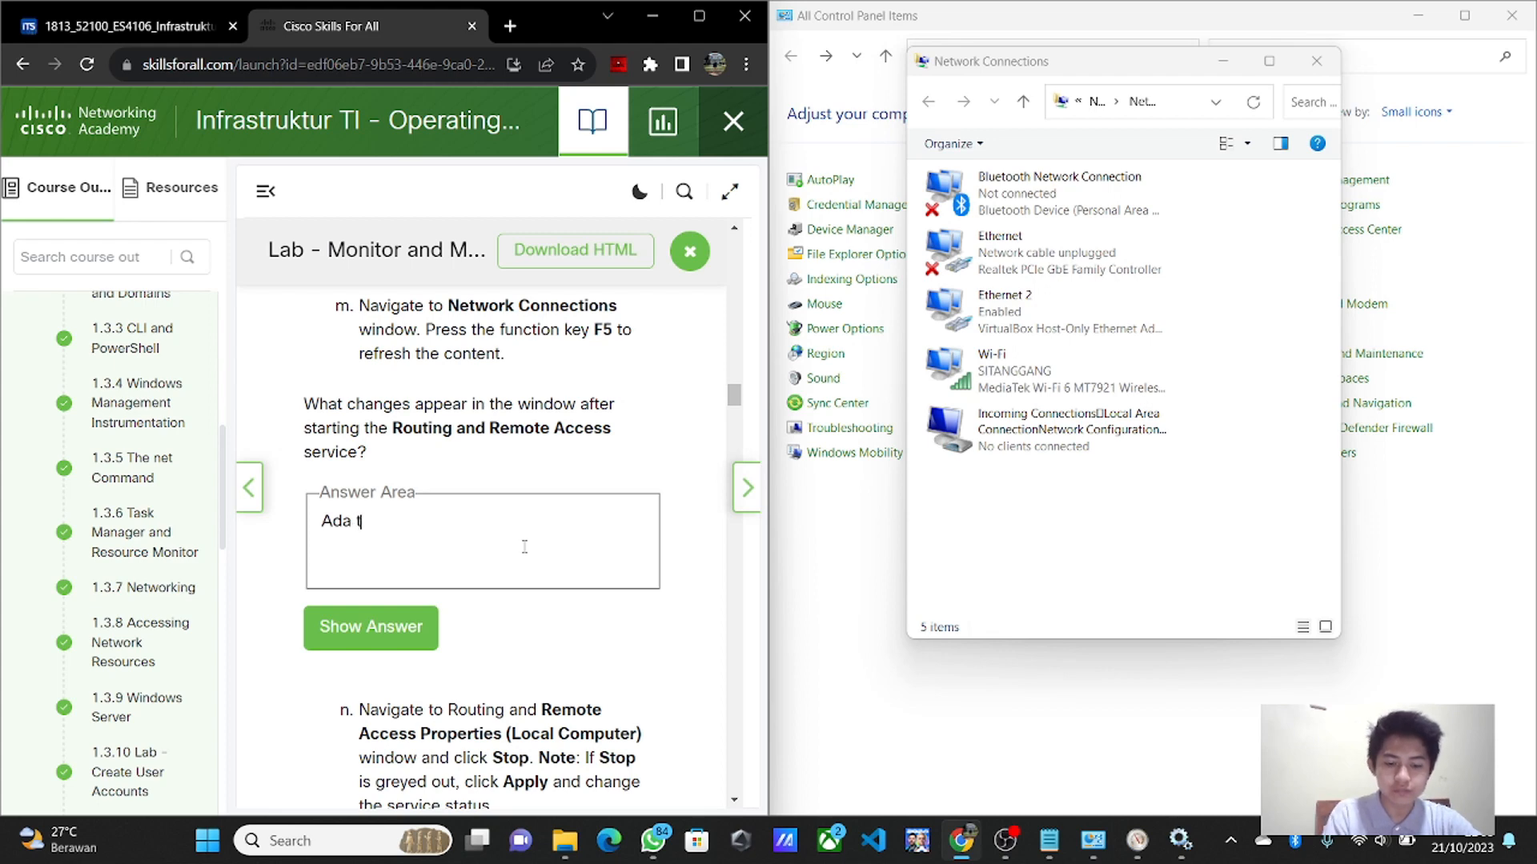
{"action": "type", "text": "ambahan"}
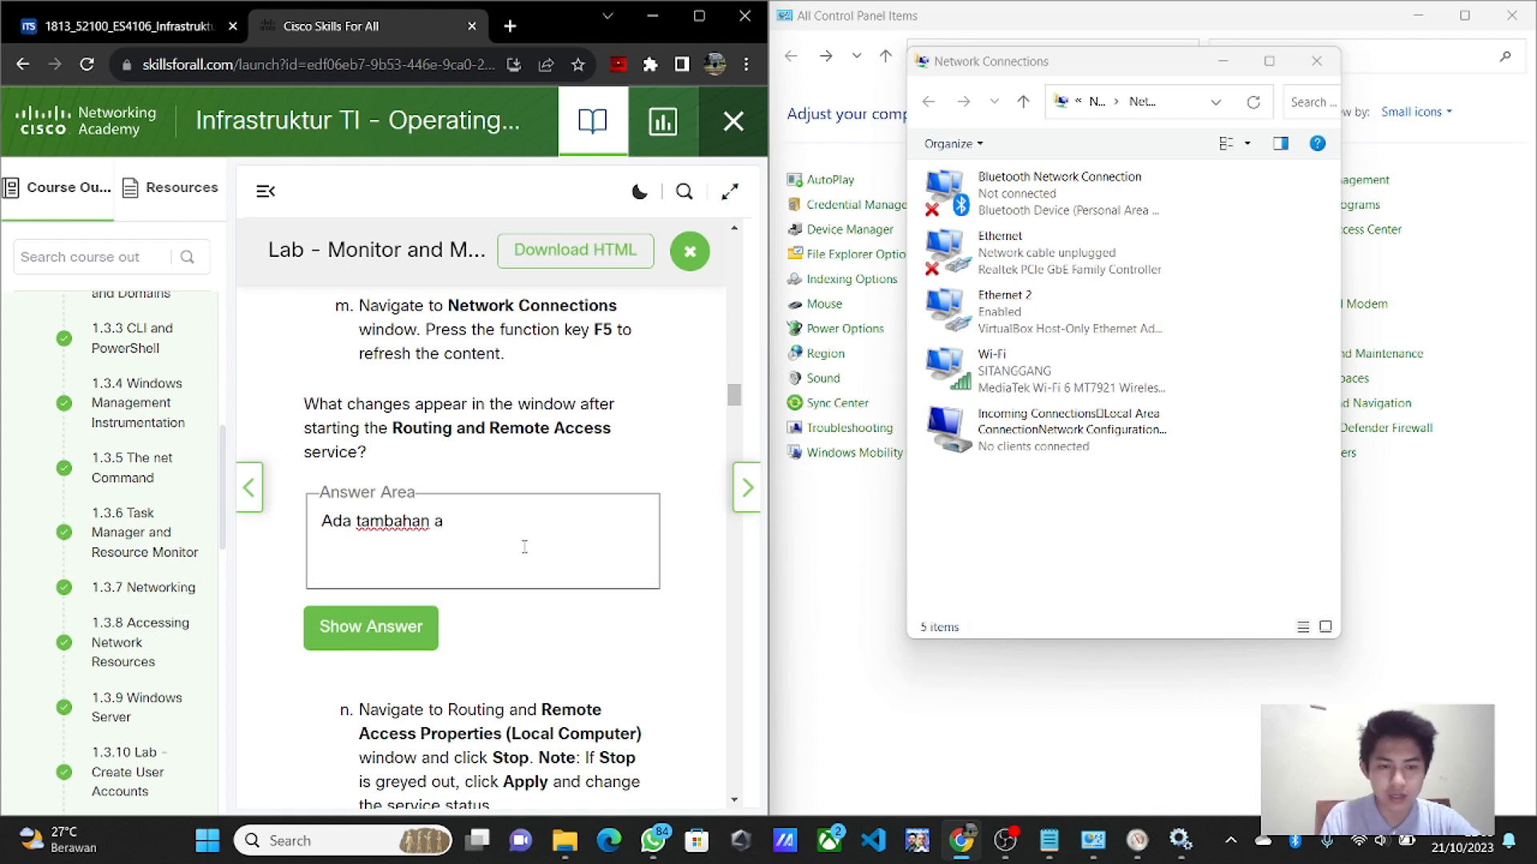
{"action": "type", "text": "adapated"}
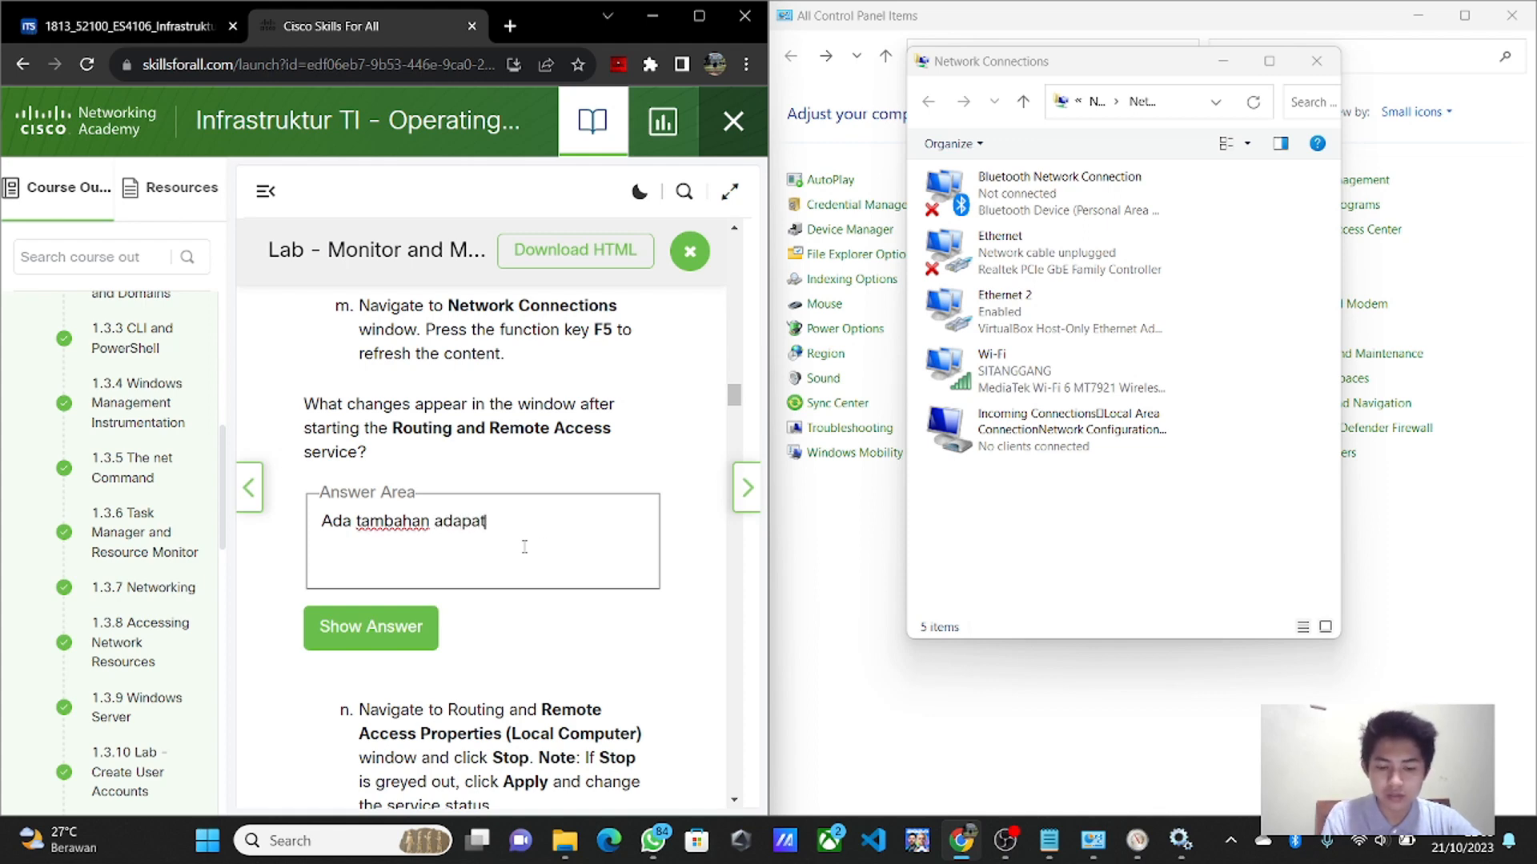
{"action": "key", "text": "BackSpace"}
{"action": "key", "text": "BackSpace"}
{"action": "key", "text": "BackSpace"}
{"action": "type", "text": "ter Ind"}
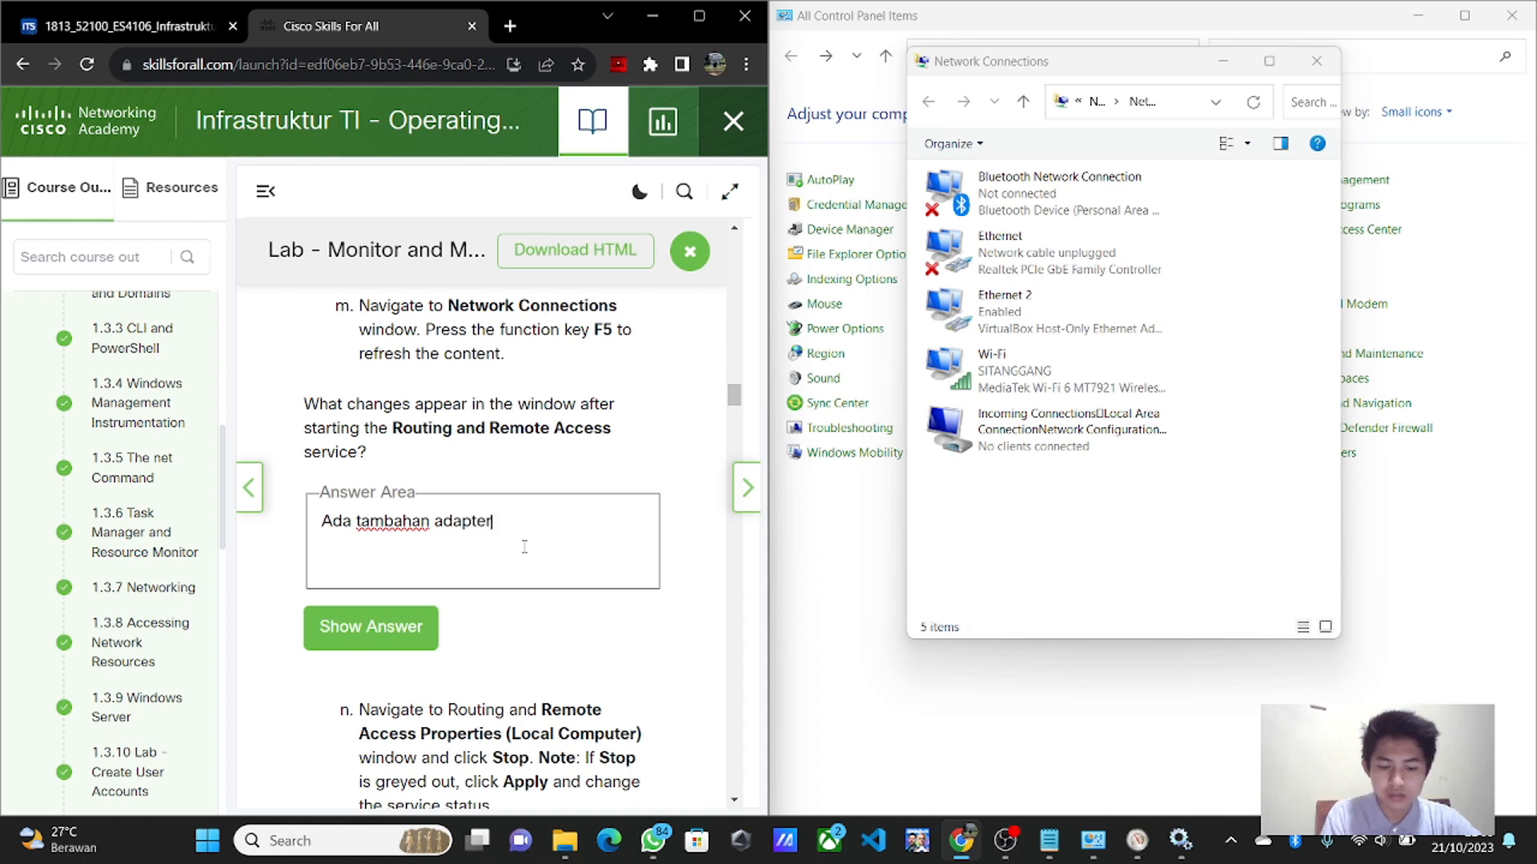
{"action": "key", "text": "BackSpace"}
{"action": "type", "text": "coming Co"}
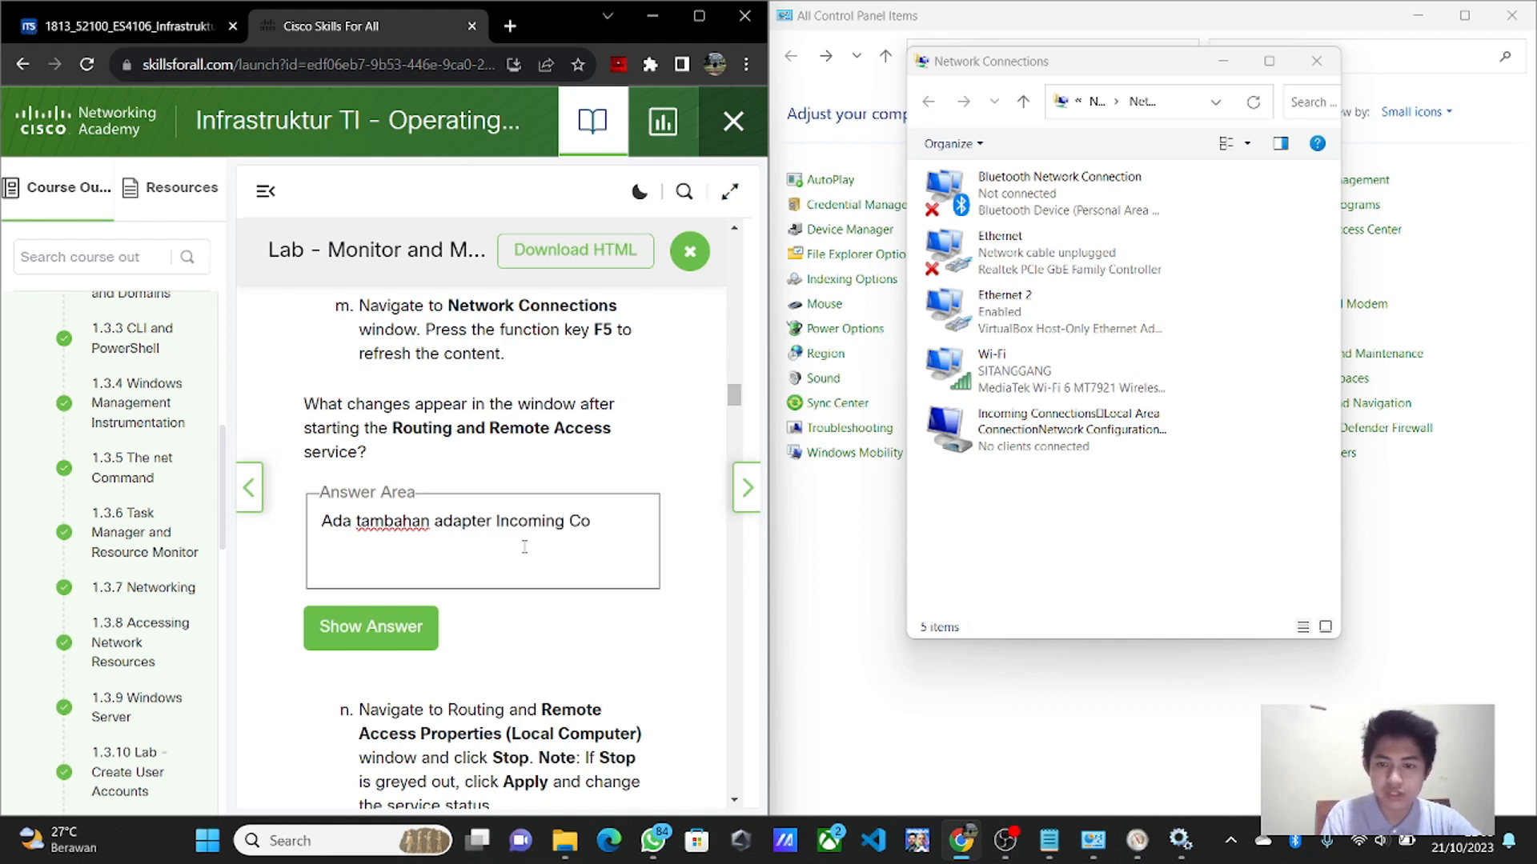
{"action": "type", "text": "nnections"}
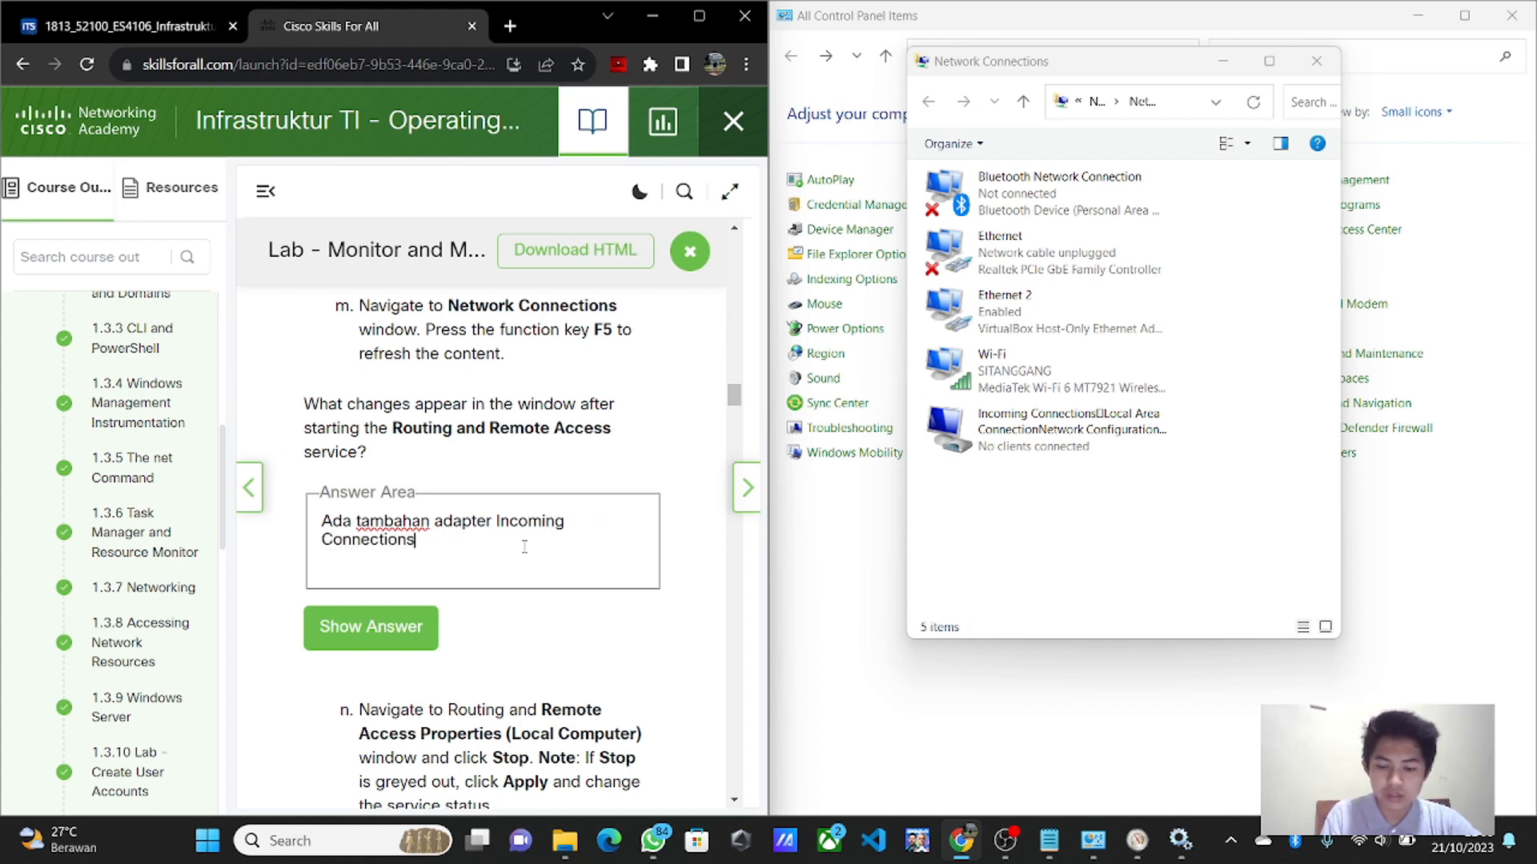
- Extend the answer about starting the service with "Local Area ConnectionNetwwork Configuration"
{"action": "type", "text": " Loc"}
{"action": "key", "text": "BackSpace"}
{"action": "key", "text": "BackSpace"}
{"action": "type", "text": "ocal Area C"}
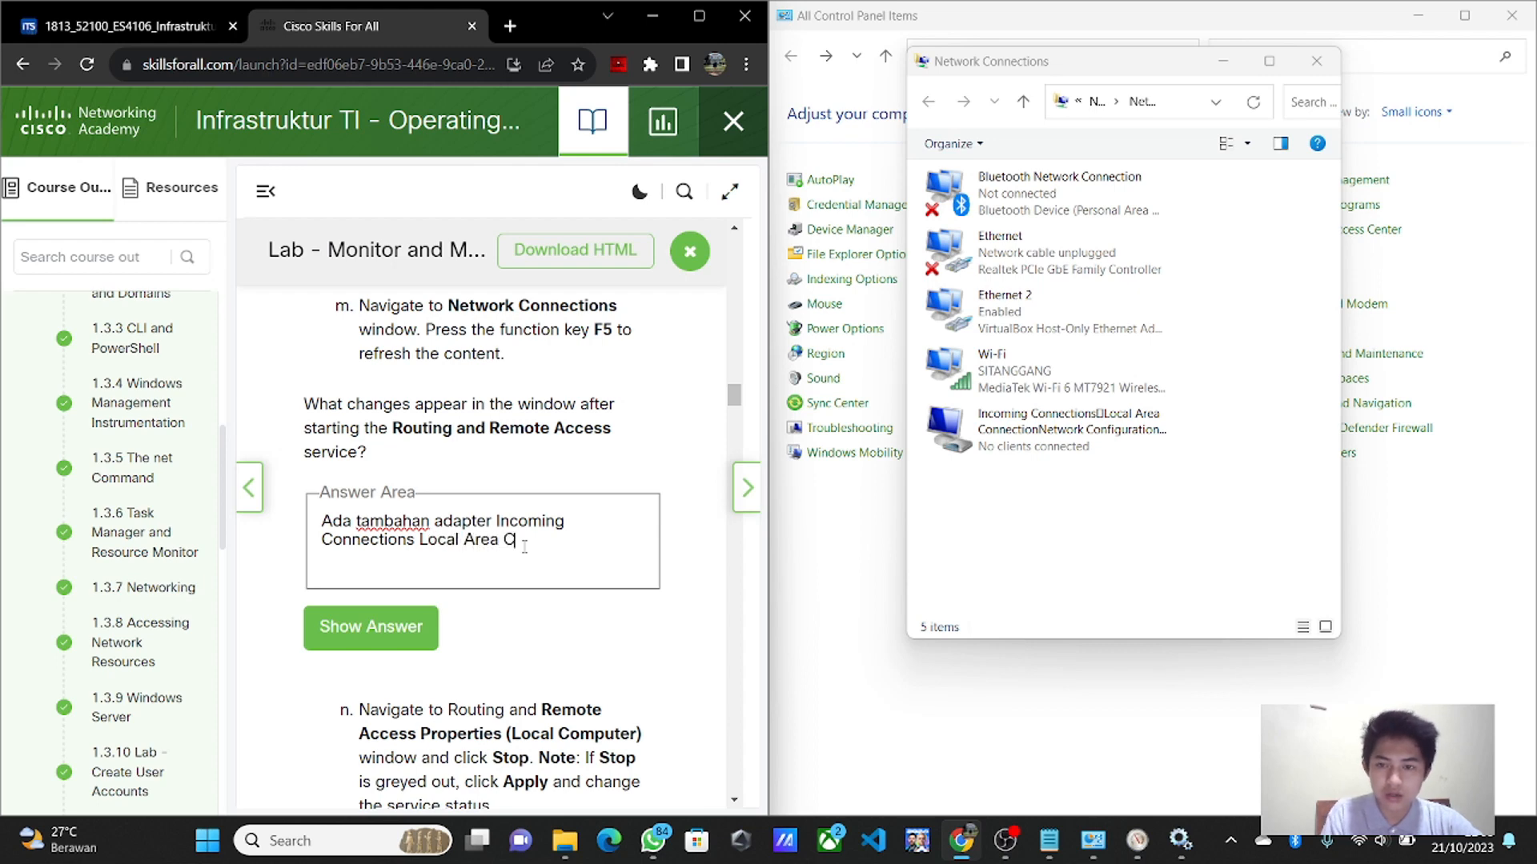
{"action": "type", "text": "onne"}
{"action": "type", "text": "ction"}
{"action": "type", "text": "Ne"}
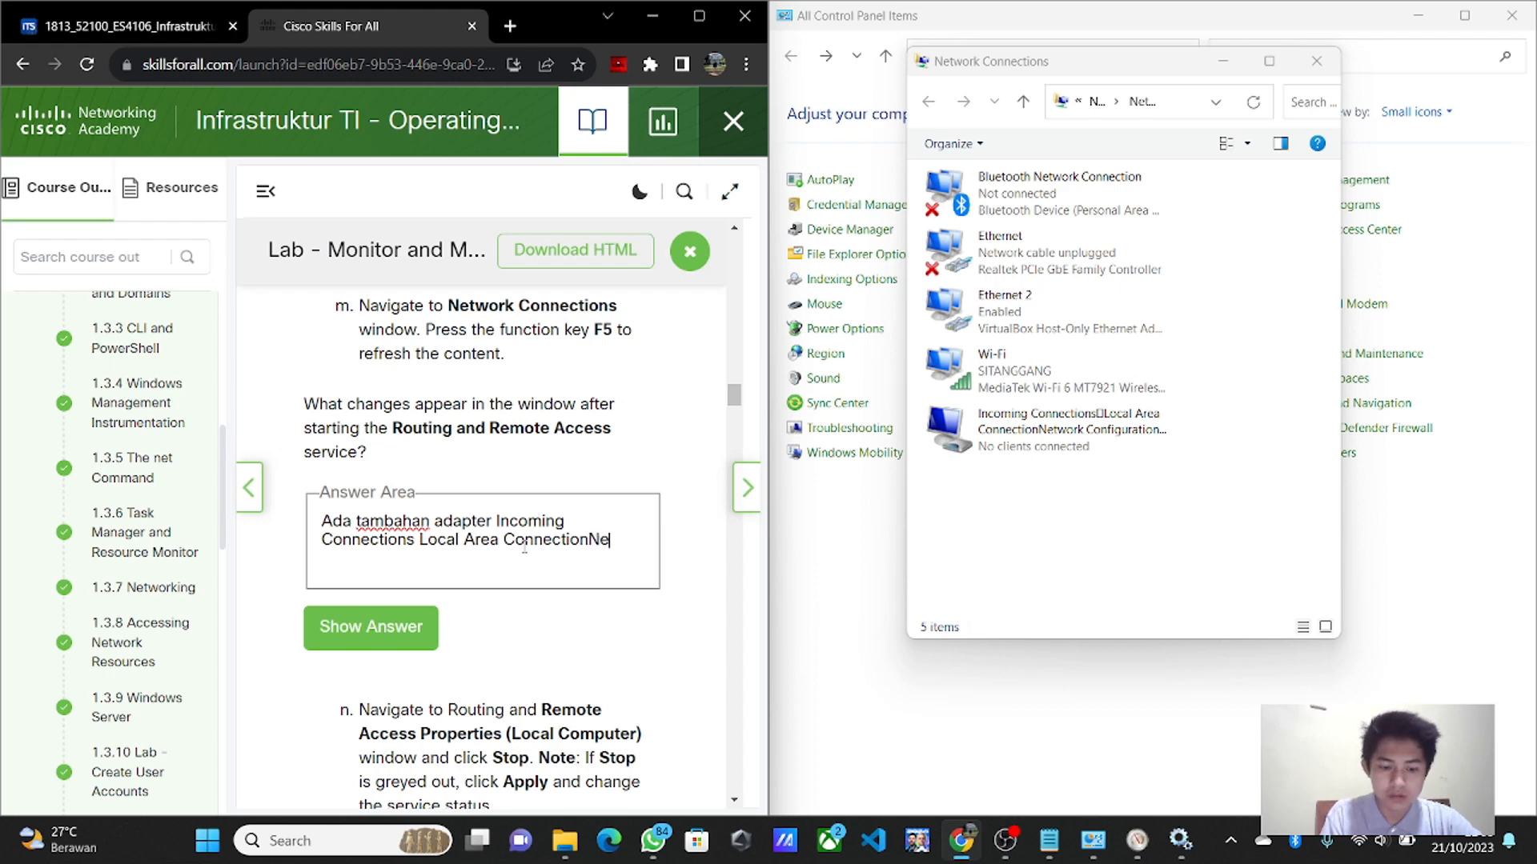
{"action": "type", "text": "twwork"}
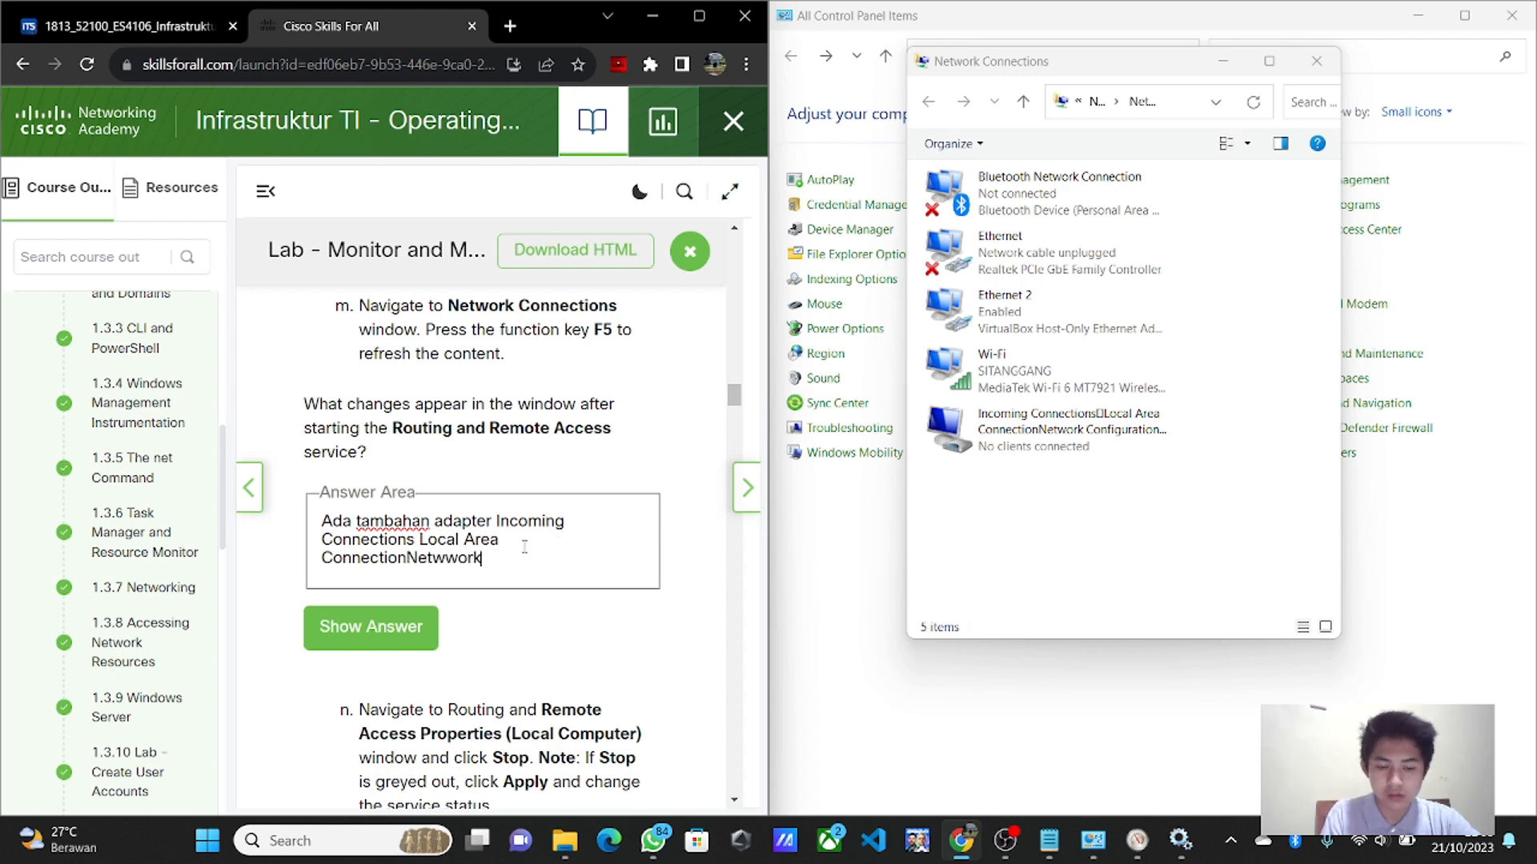
{"action": "type", "text": " Configuration"}
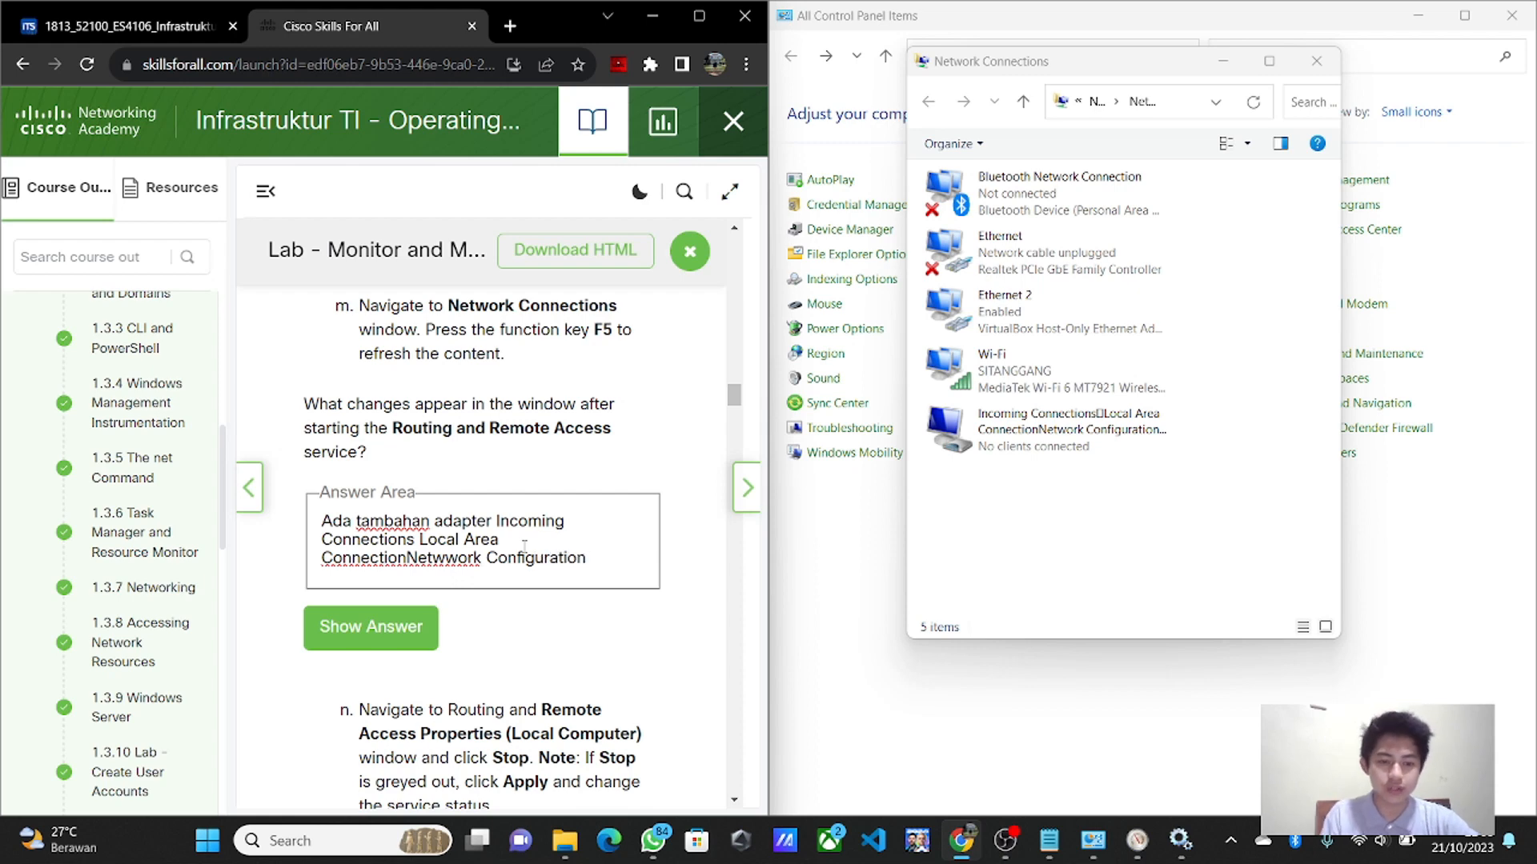
- Follow lab step n: return to the Services window and stop the Routing and Remote Access service
{"action": "scroll", "coordinate": [525, 547], "scroll_direction": "down", "scroll_amount": 4}
{"action": "scroll", "coordinate": [509, 464], "scroll_direction": "up", "scroll_amount": 1}
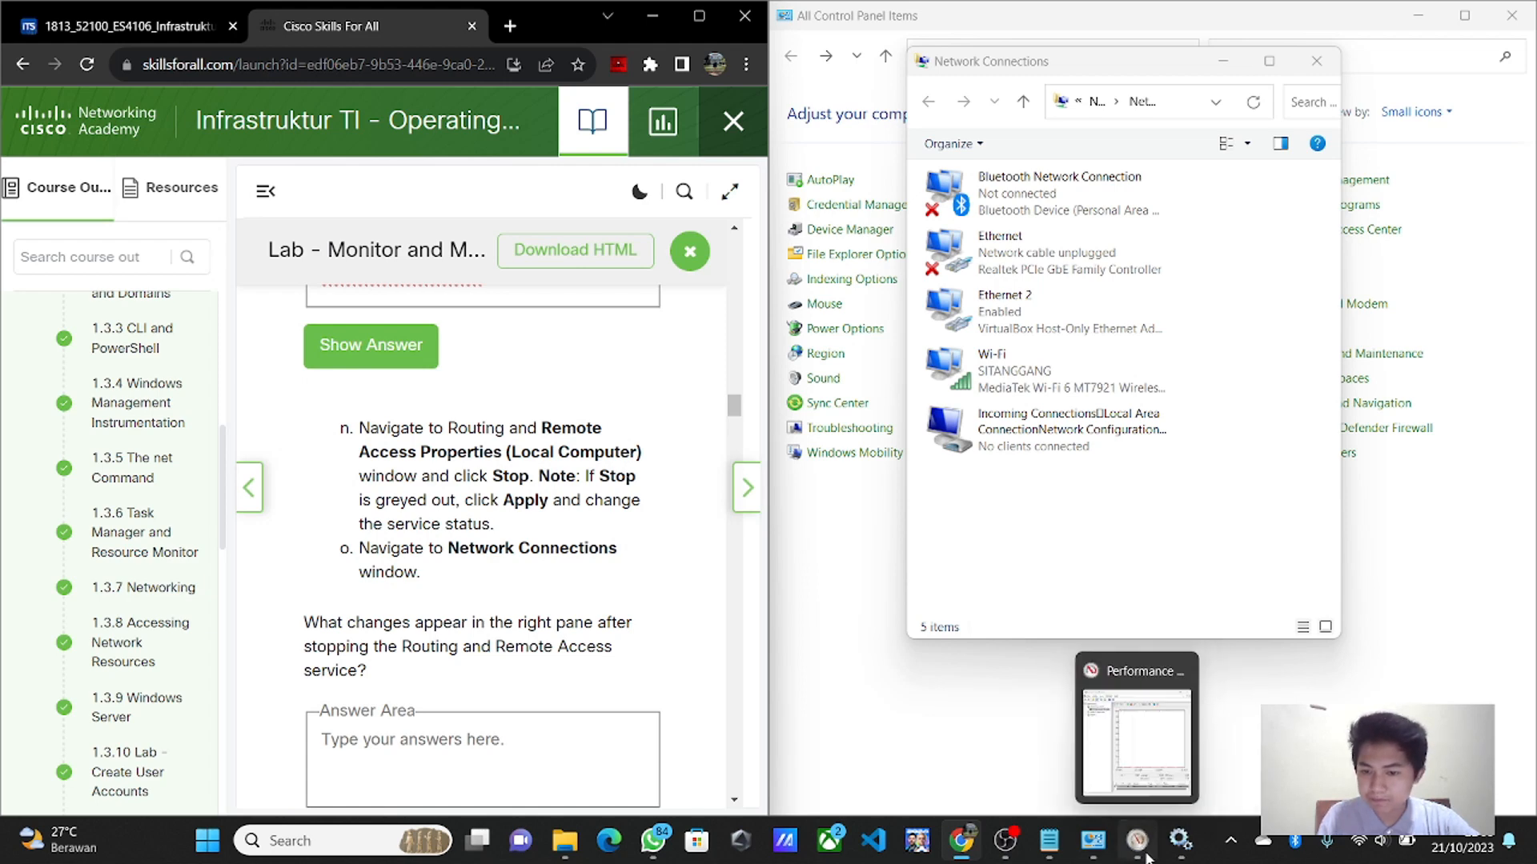
{"action": "mouse_move", "coordinate": [1177, 853]}
{"action": "left_click", "coordinate": [1181, 745]}
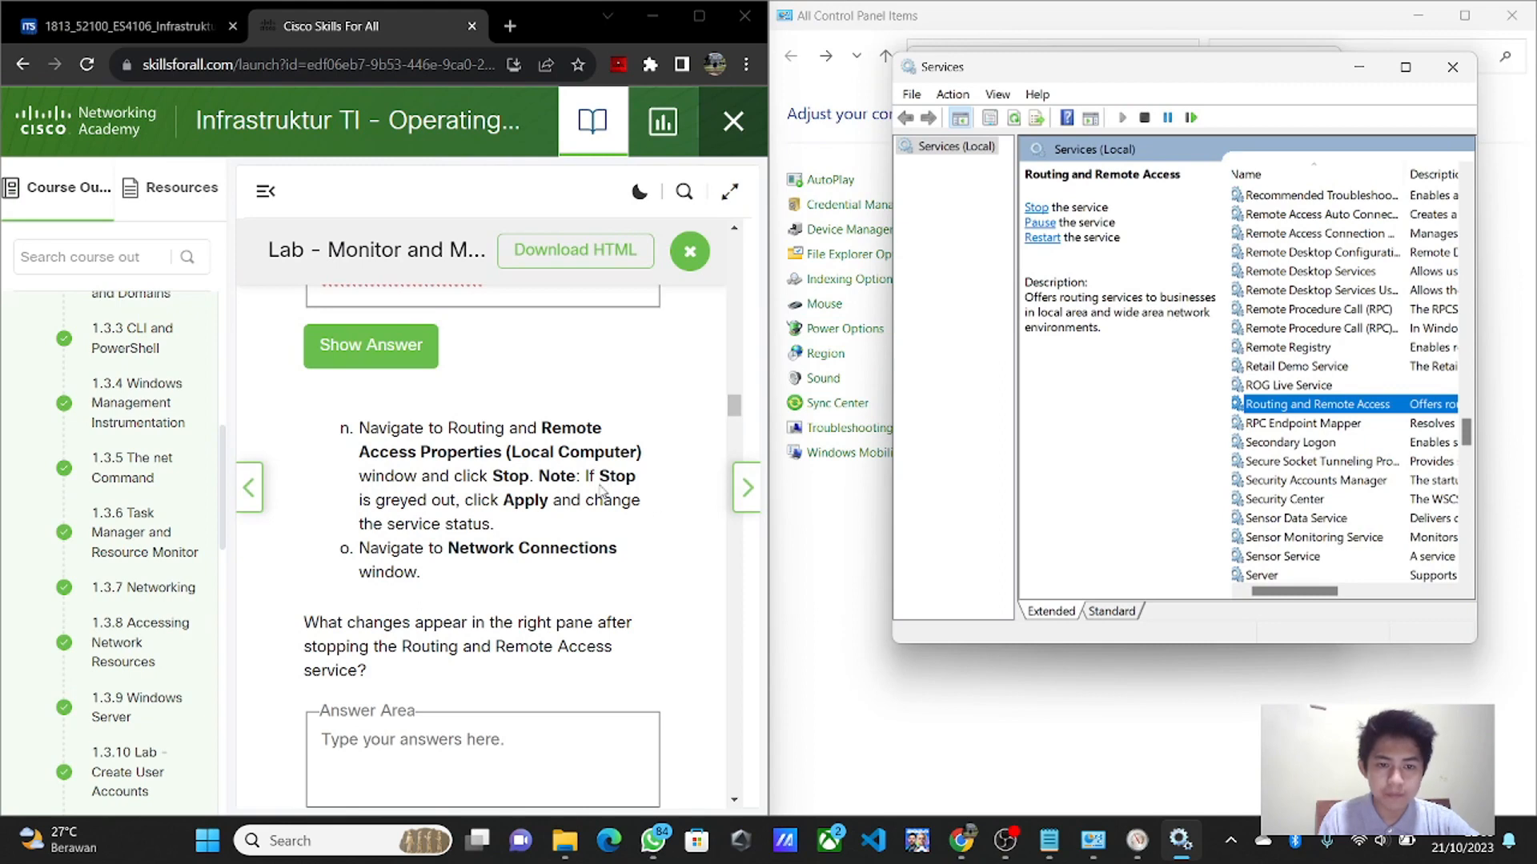
{"action": "left_click", "coordinate": [1145, 118]}
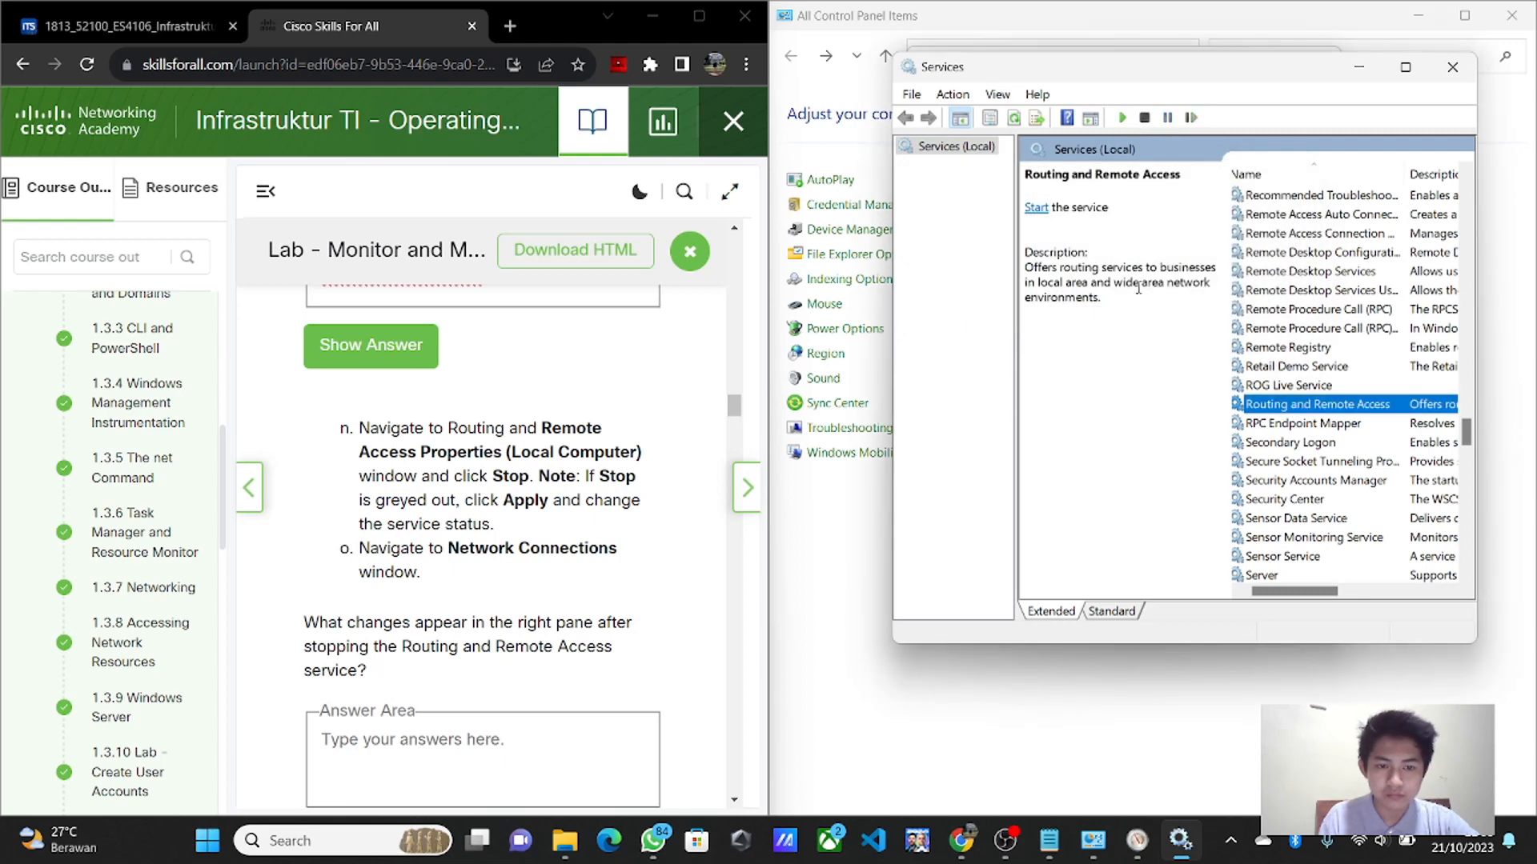
- Follow lab step o: bring the Network Connections window to the front and move on to the question below it
{"action": "scroll", "coordinate": [606, 475], "scroll_direction": "down", "scroll_amount": 1}
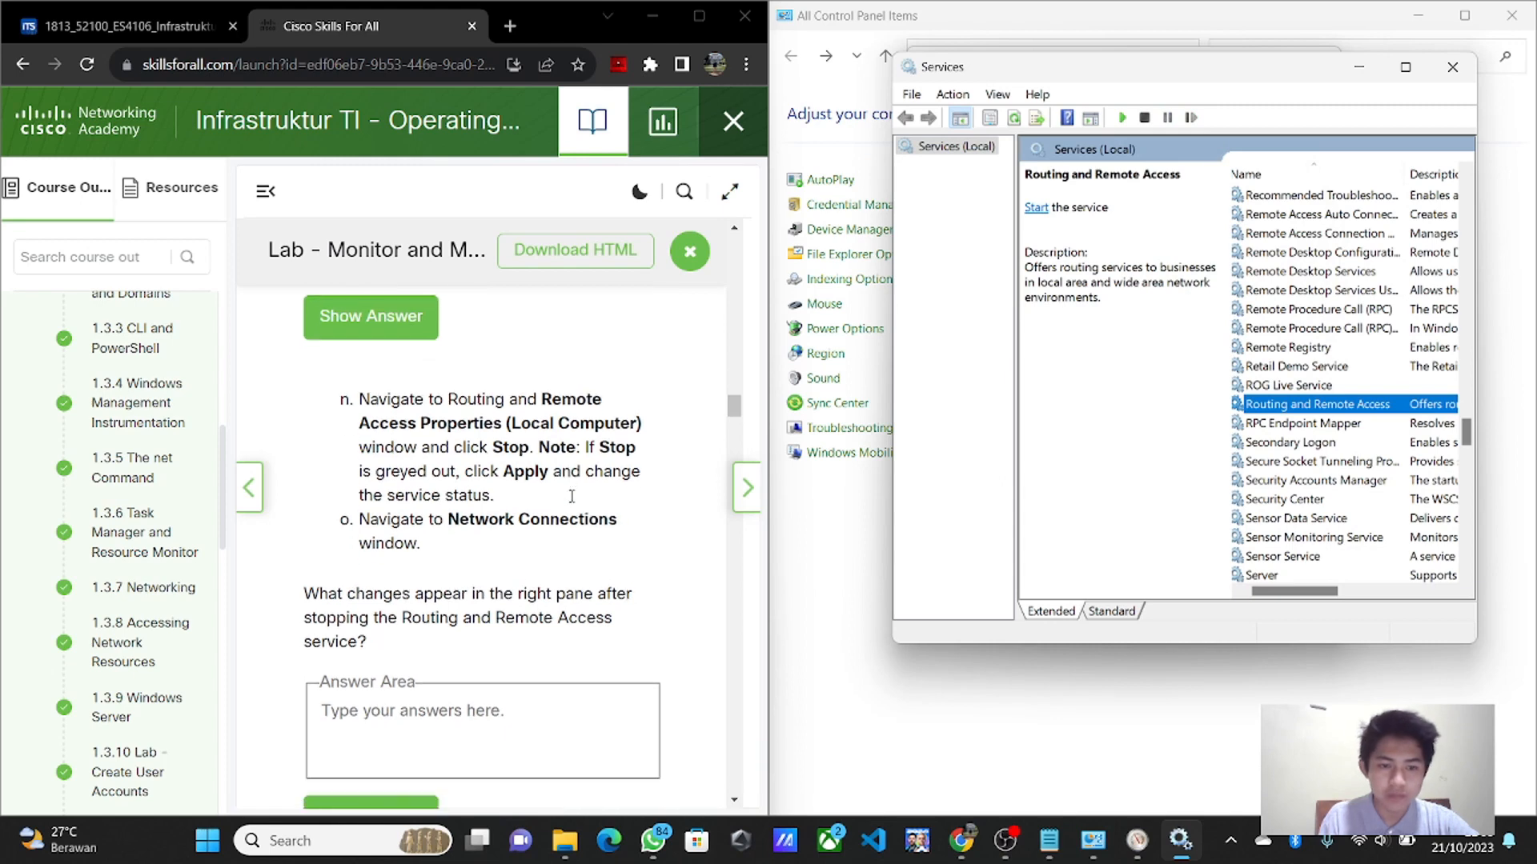
{"action": "mouse_move", "coordinate": [1158, 842]}
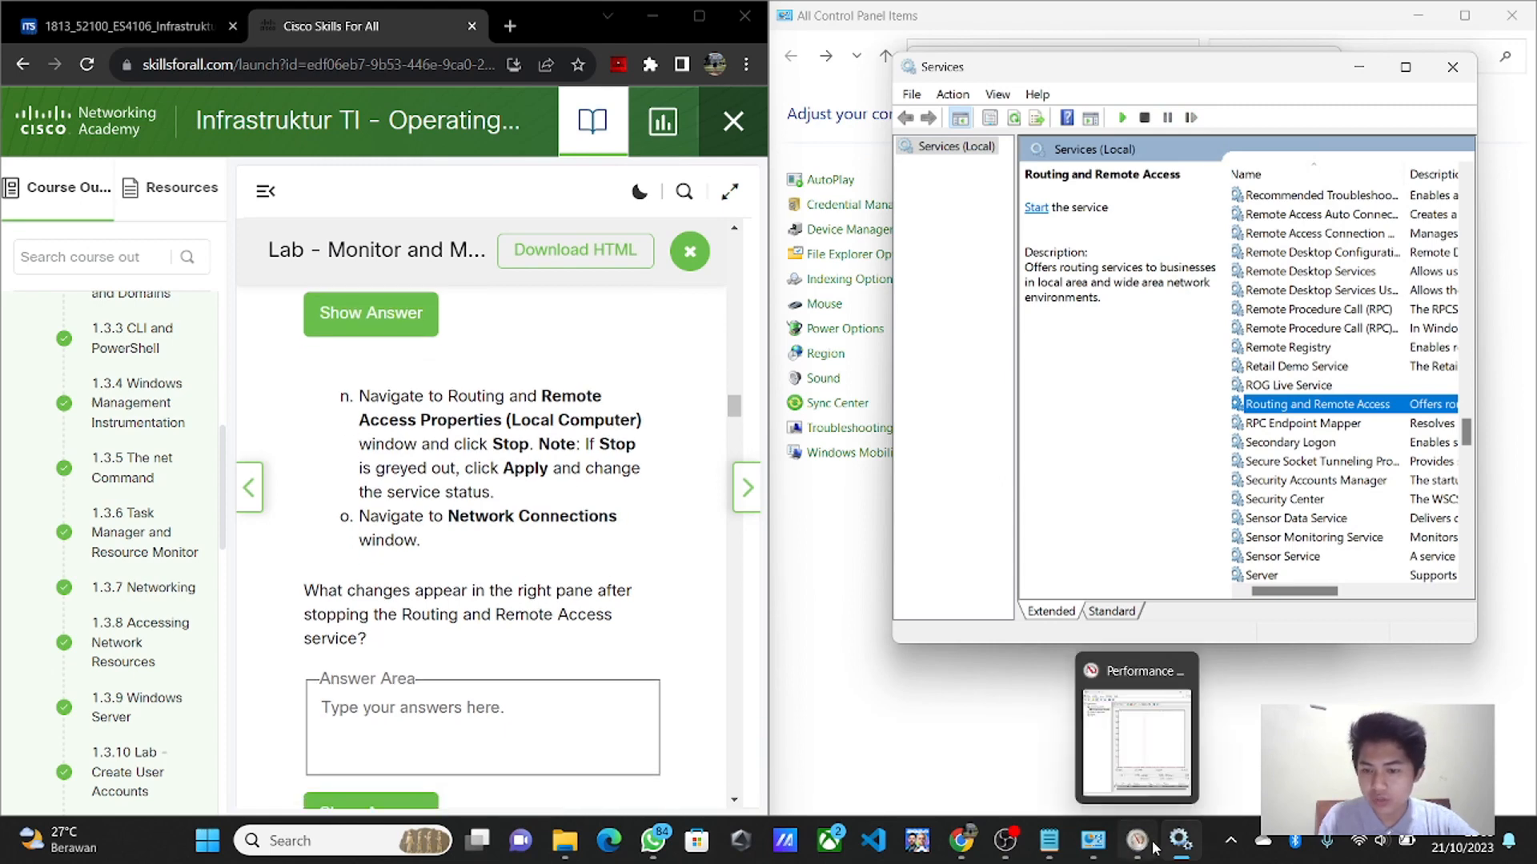
{"action": "mouse_move", "coordinate": [1103, 847]}
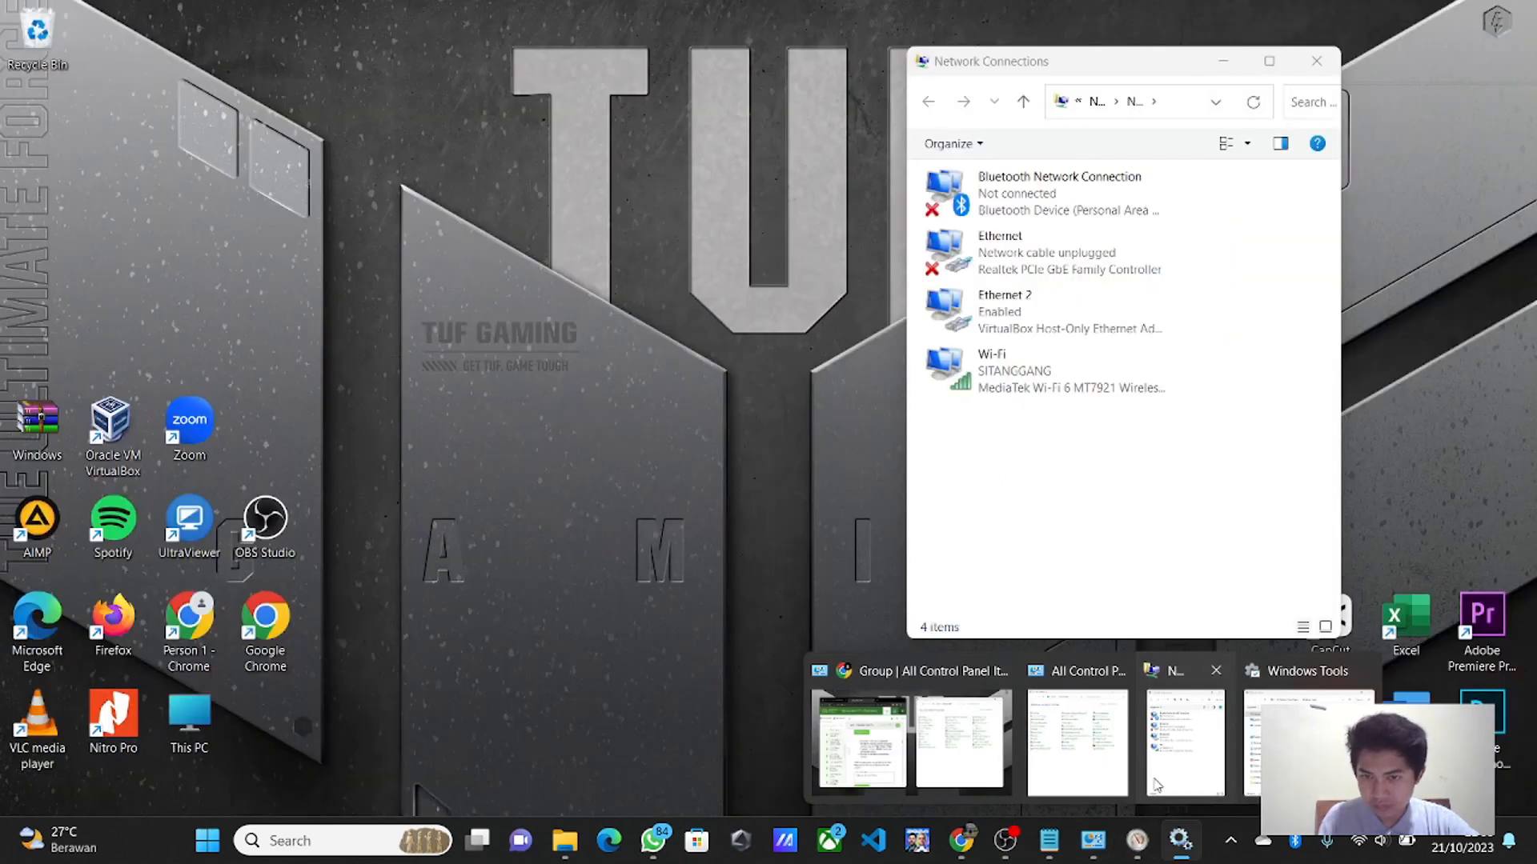
{"action": "left_click", "coordinate": [1154, 787]}
{"action": "scroll", "coordinate": [610, 677], "scroll_direction": "down", "scroll_amount": 2}
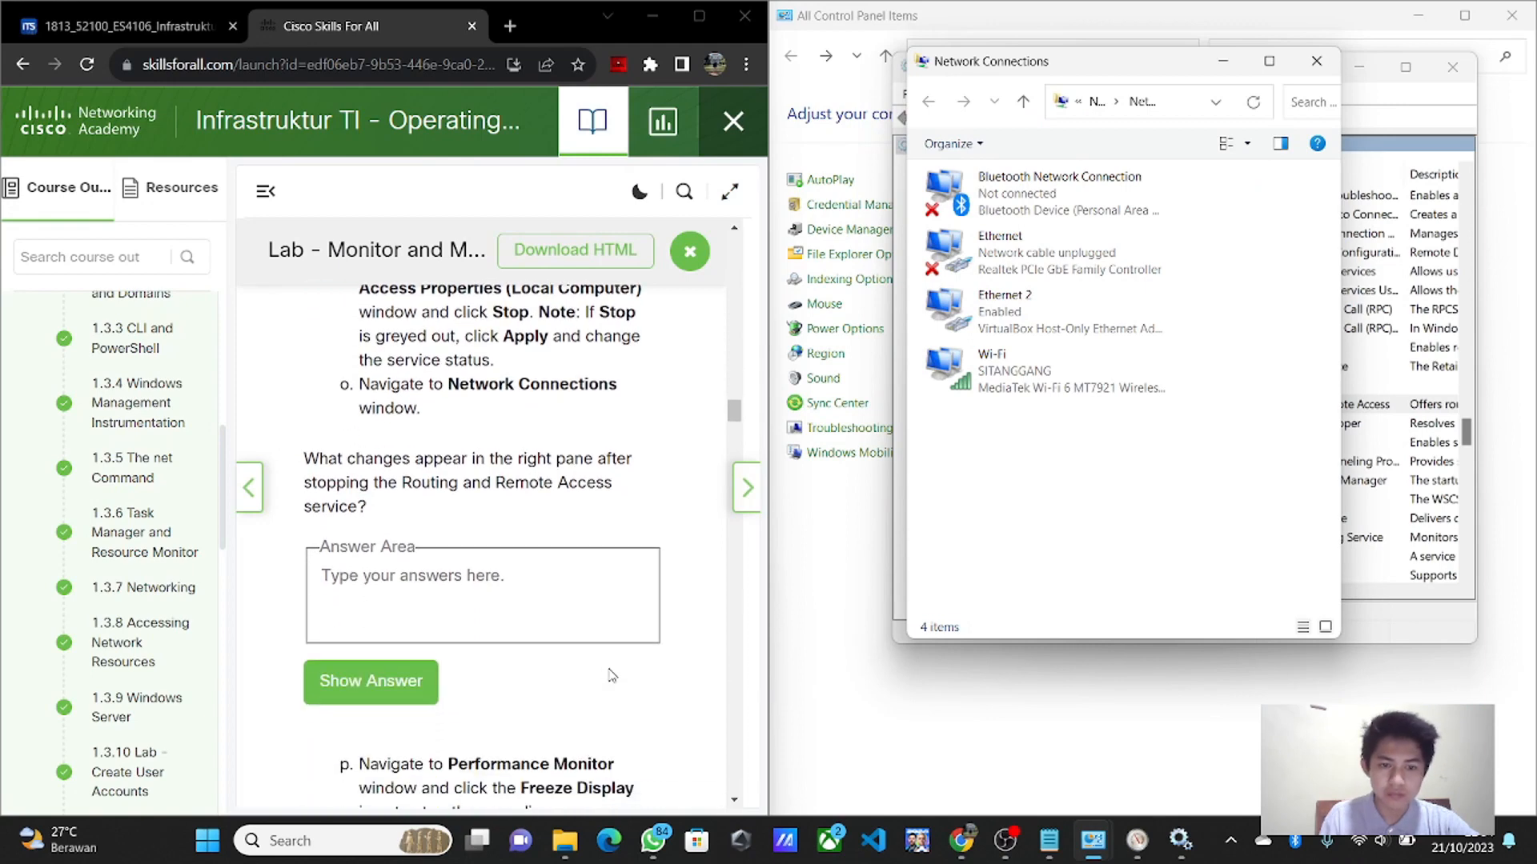
- Copy "Incoming Connections Local Area ConnectionNetwwork Configuration" from the previous answer into the answer area about stopping the service
{"action": "left_click", "coordinate": [464, 598]}
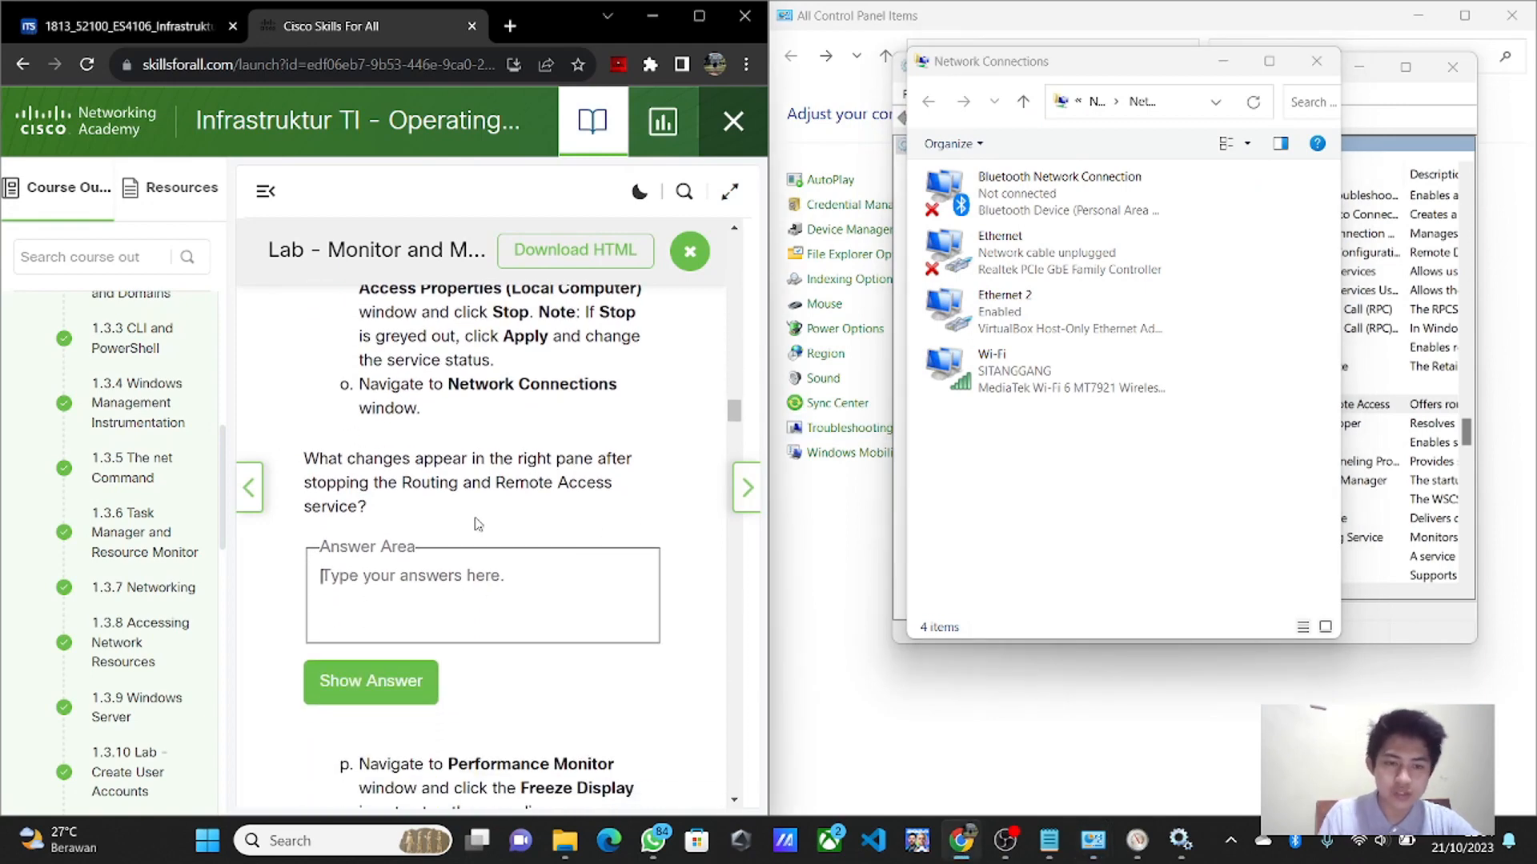
{"action": "scroll", "coordinate": [476, 520], "scroll_direction": "up", "scroll_amount": 4}
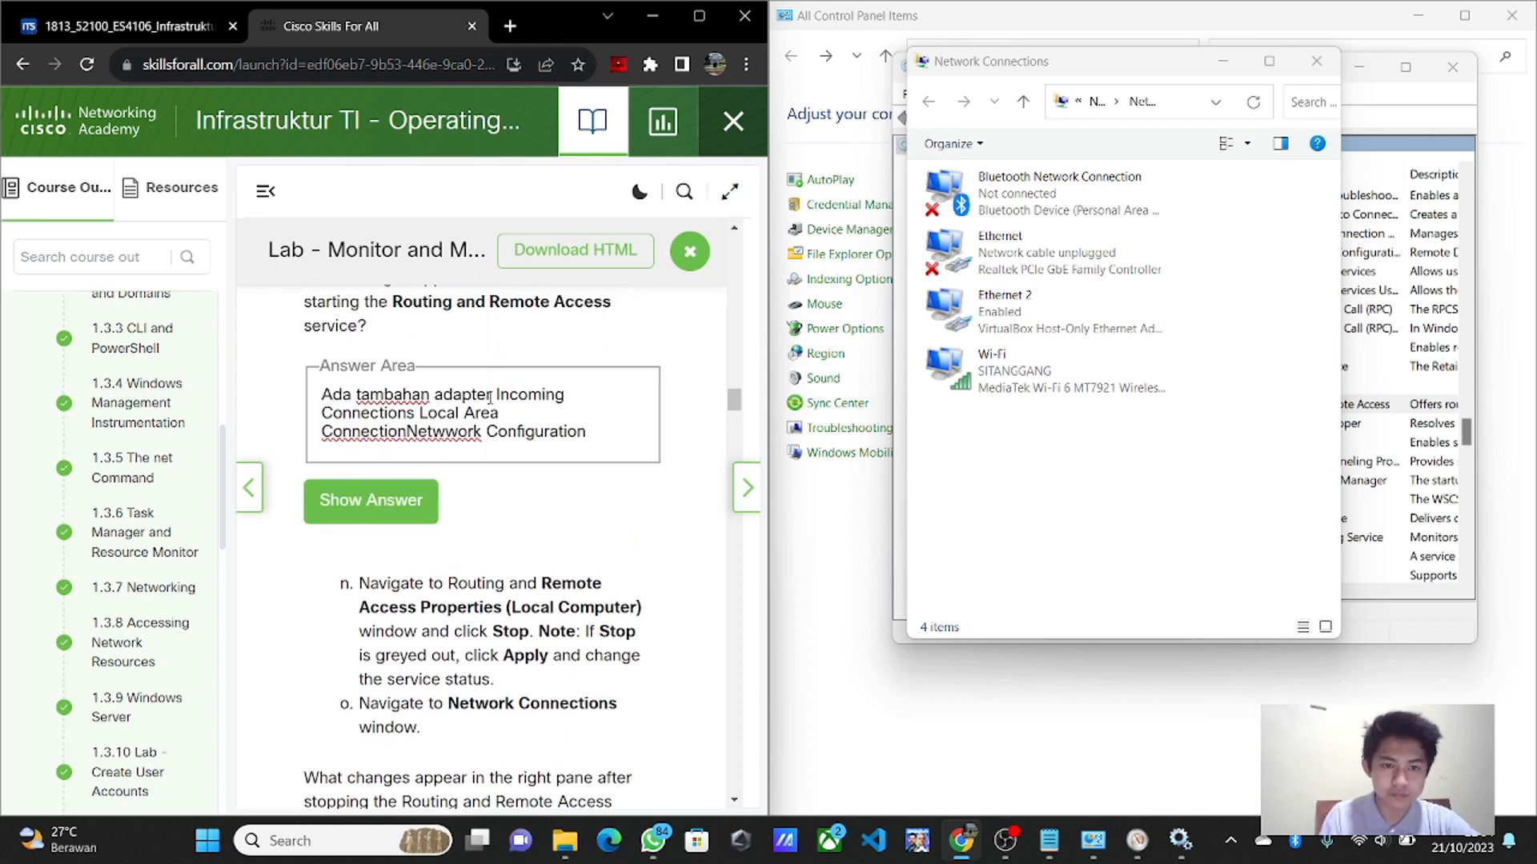
{"action": "left_click_drag", "start_coordinate": [497, 393], "coordinate": [595, 452]}
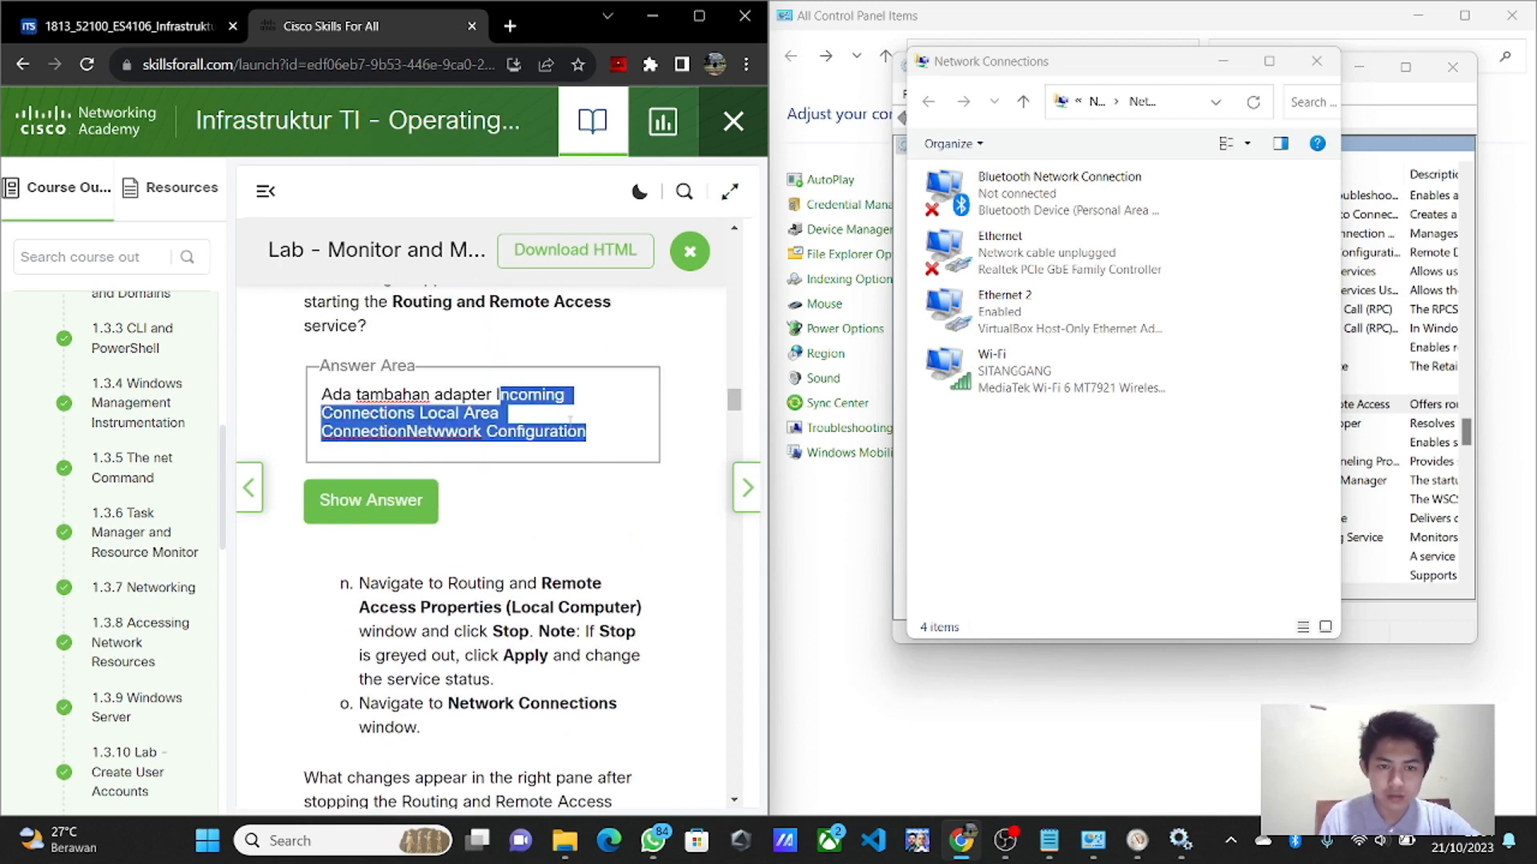
{"action": "left_click", "coordinate": [569, 420]}
{"action": "left_click", "coordinate": [498, 394]}
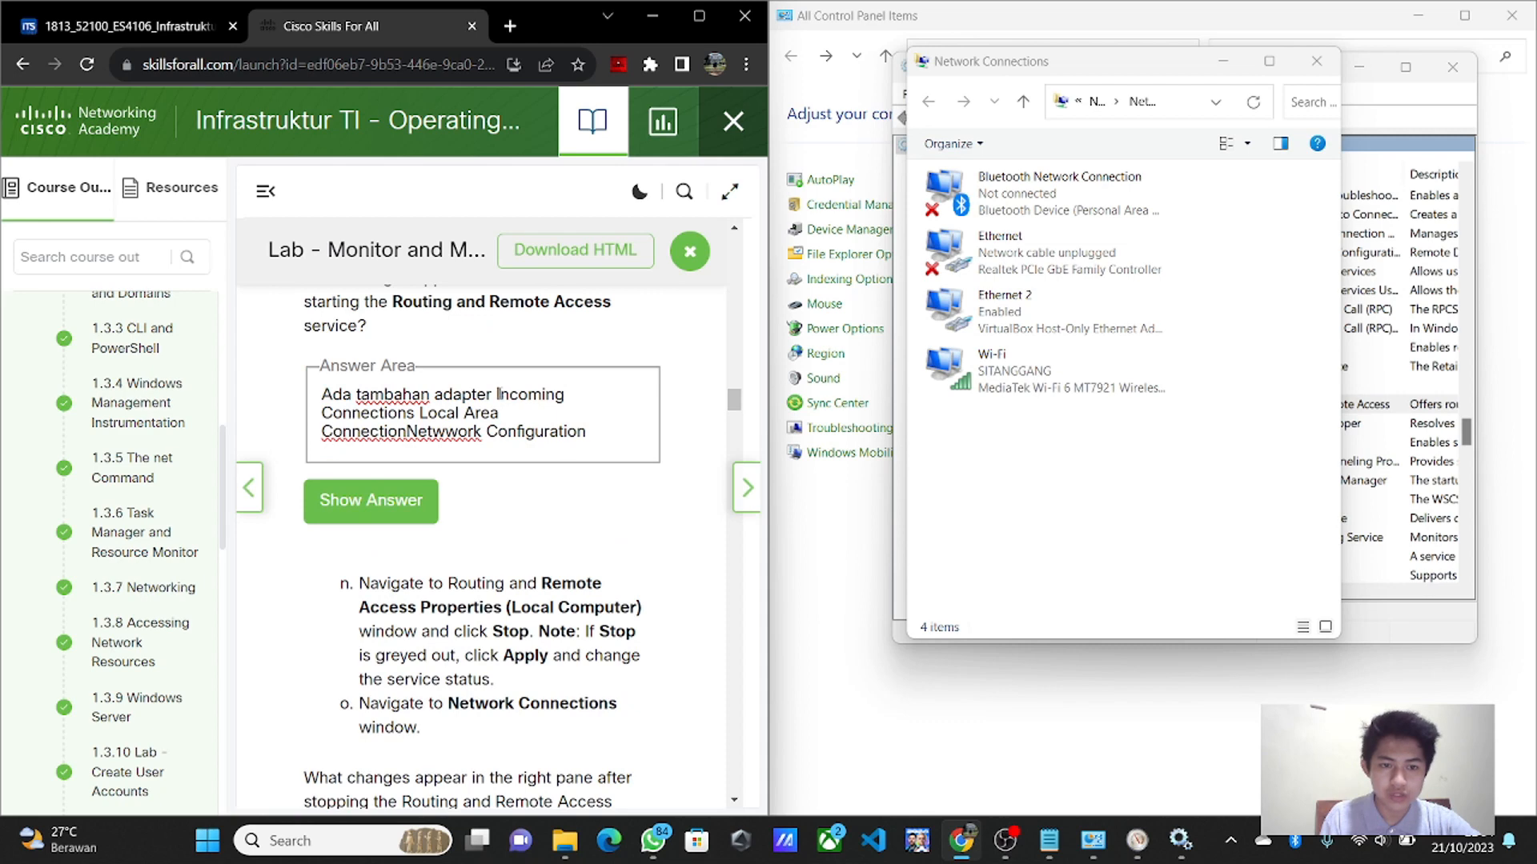
{"action": "left_click_drag", "start_coordinate": [498, 395], "coordinate": [628, 463]}
{"action": "key", "text": "ctrl+c"}
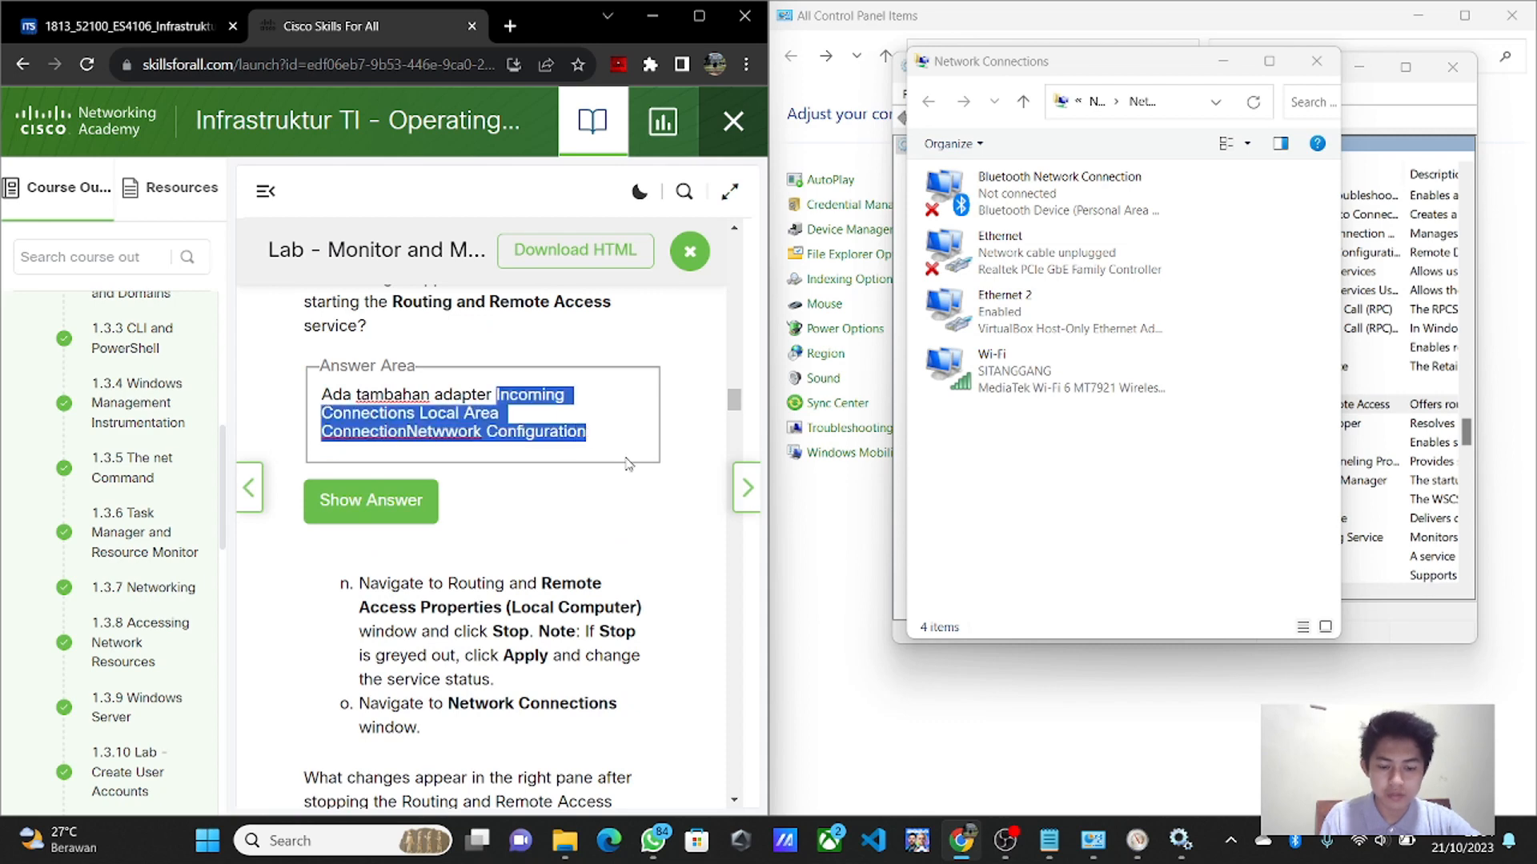
{"action": "scroll", "coordinate": [628, 463], "scroll_direction": "down", "scroll_amount": 4}
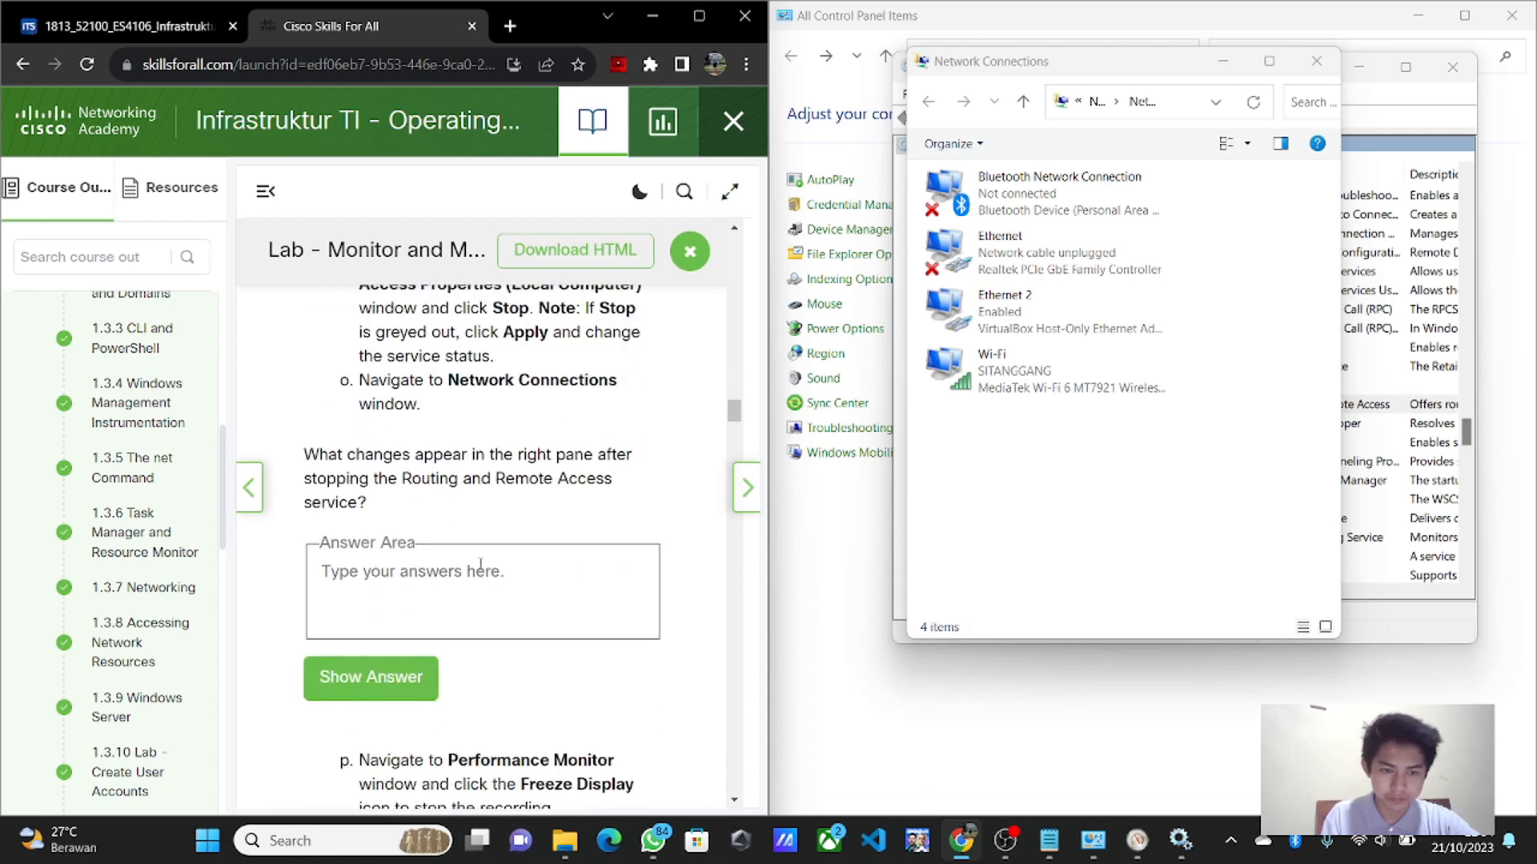
{"action": "key", "text": "ctrl+v"}
- Reveal the model answers for the questions about starting and stopping the Routing and Remote Access service
{"action": "scroll", "coordinate": [448, 544], "scroll_direction": "up", "scroll_amount": 4}
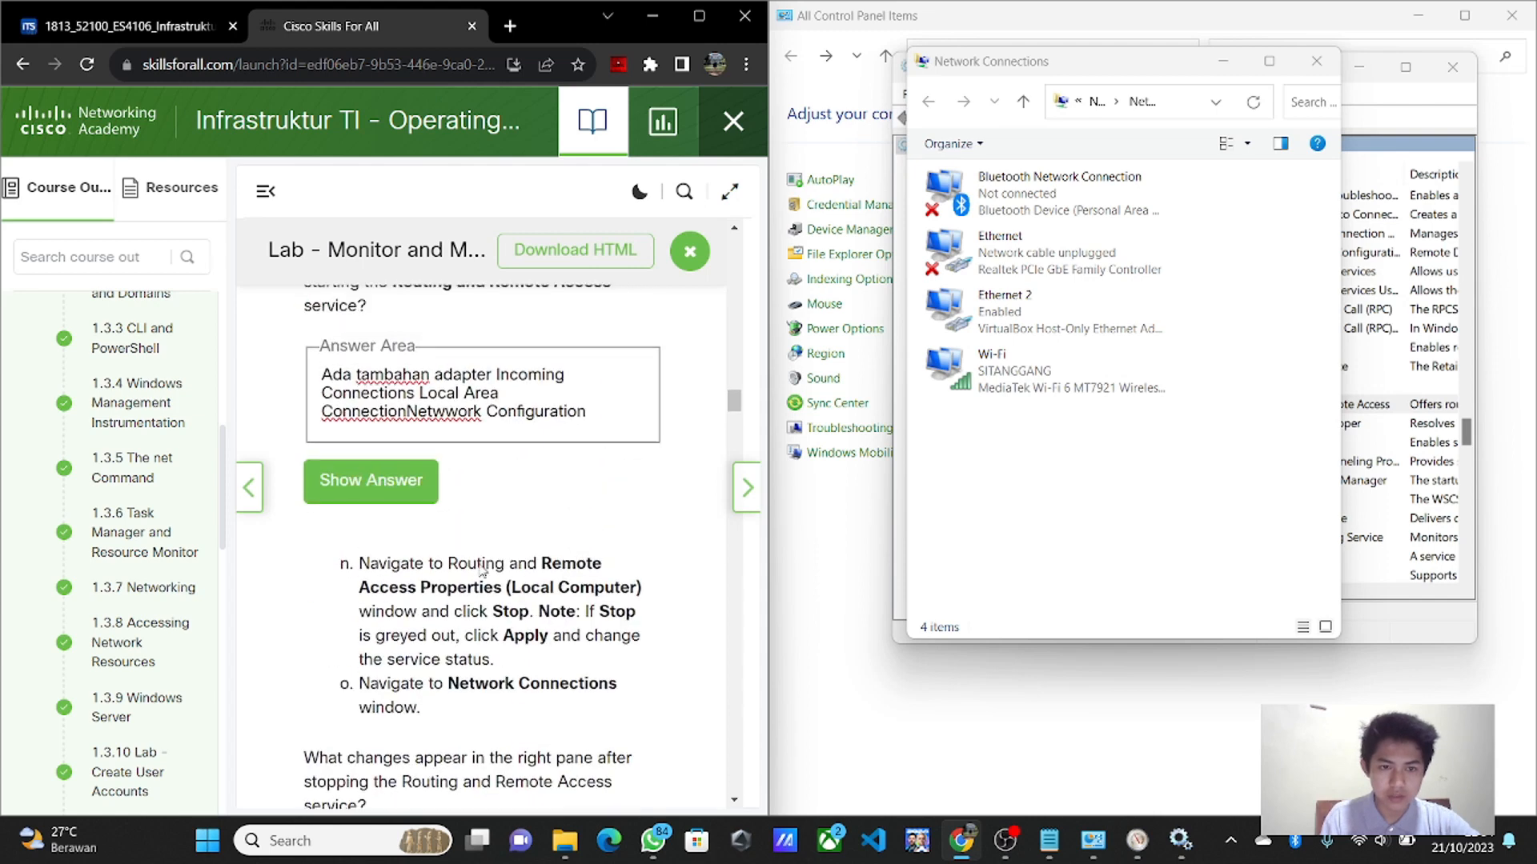
{"action": "left_click", "coordinate": [411, 506]}
{"action": "scroll", "coordinate": [506, 575], "scroll_direction": "down", "scroll_amount": 5}
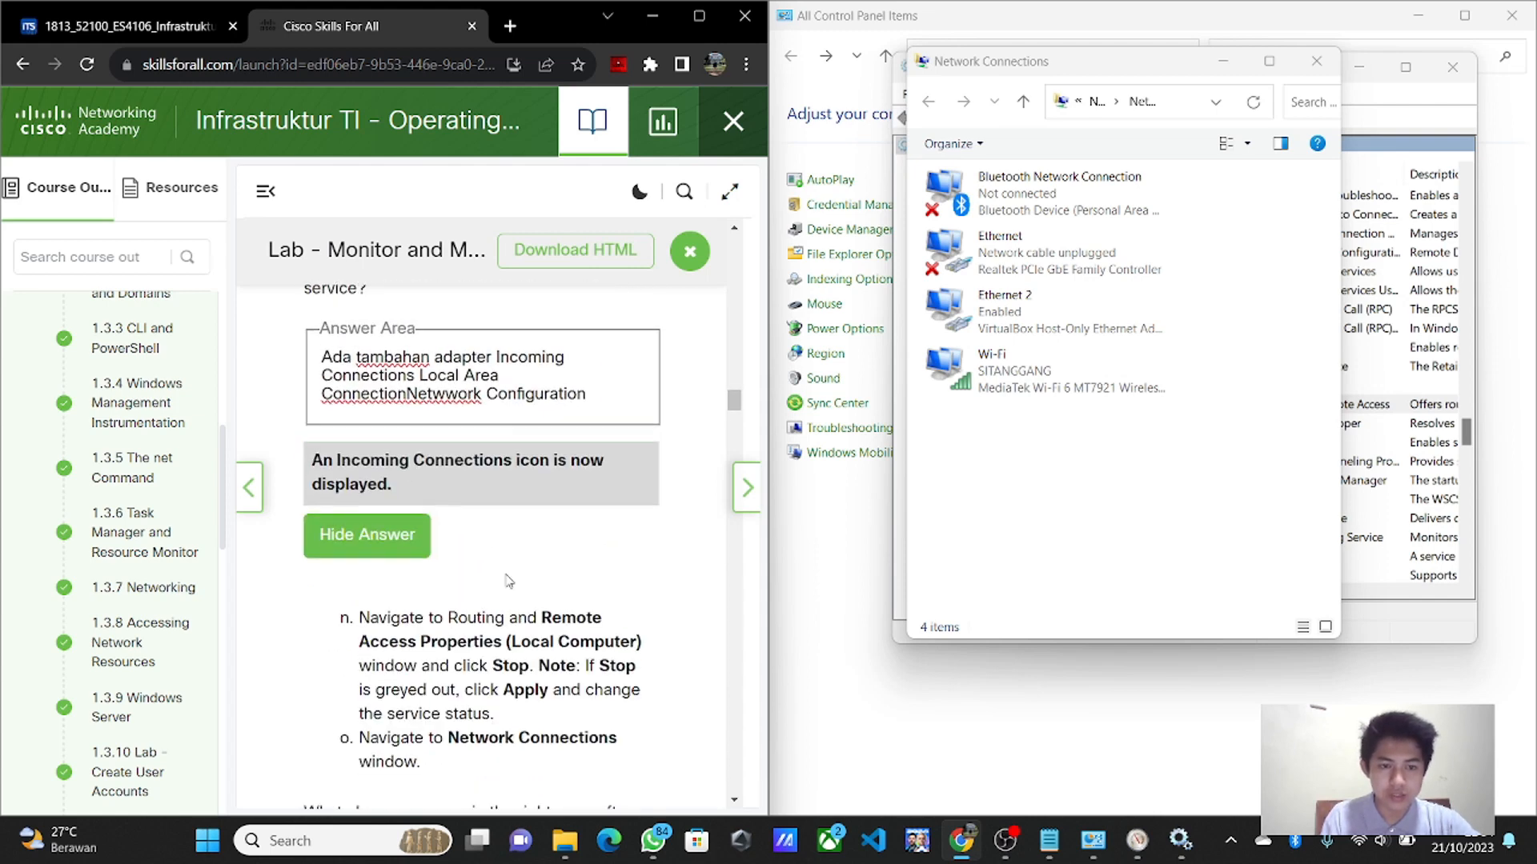
{"action": "scroll", "coordinate": [507, 575], "scroll_direction": "down", "scroll_amount": 1}
{"action": "left_click", "coordinate": [384, 555]}
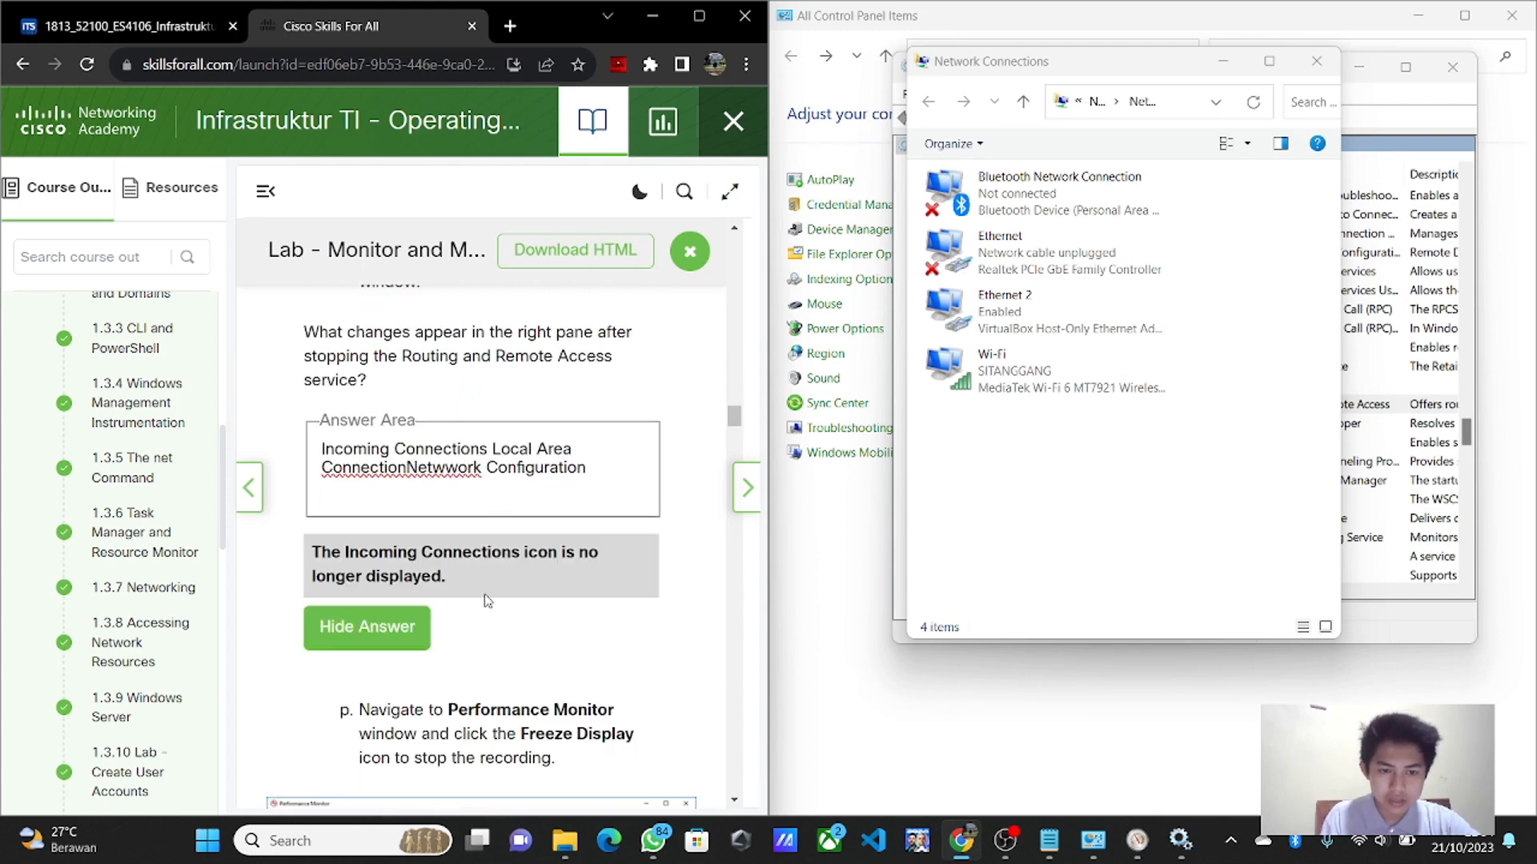
- Complete the answer about stopping the service by appending the word "hilang"
{"action": "scroll", "coordinate": [478, 599], "scroll_direction": "down", "scroll_amount": 1}
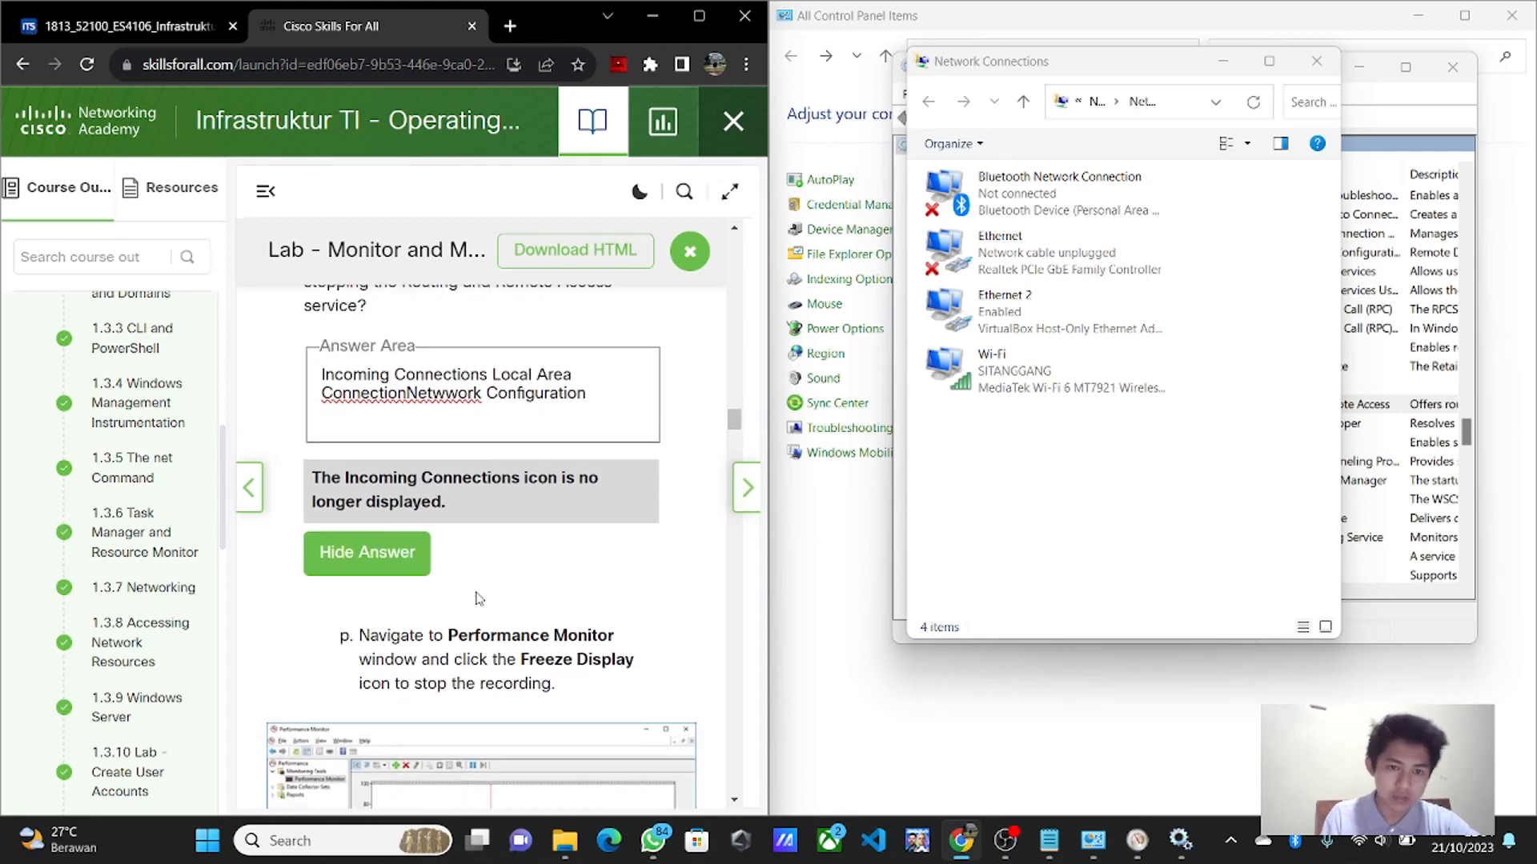
{"action": "left_click", "coordinate": [601, 398]}
{"action": "type", "text": "hilang"}
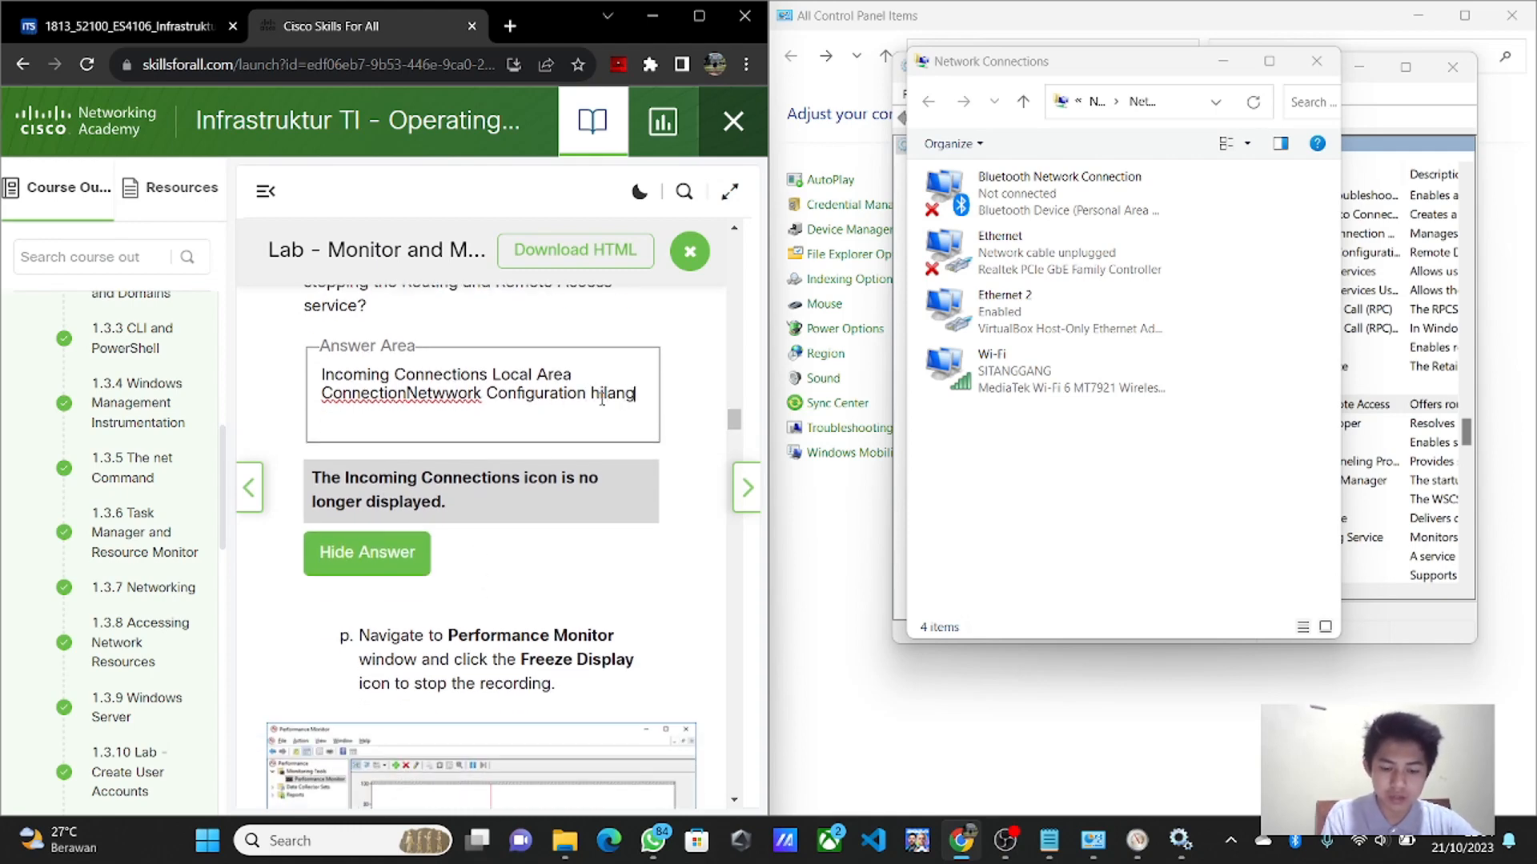
- Follow lab step p: bring Performance Monitor to the front and freeze its display to stop recording
{"action": "scroll", "coordinate": [601, 400], "scroll_direction": "down", "scroll_amount": 4}
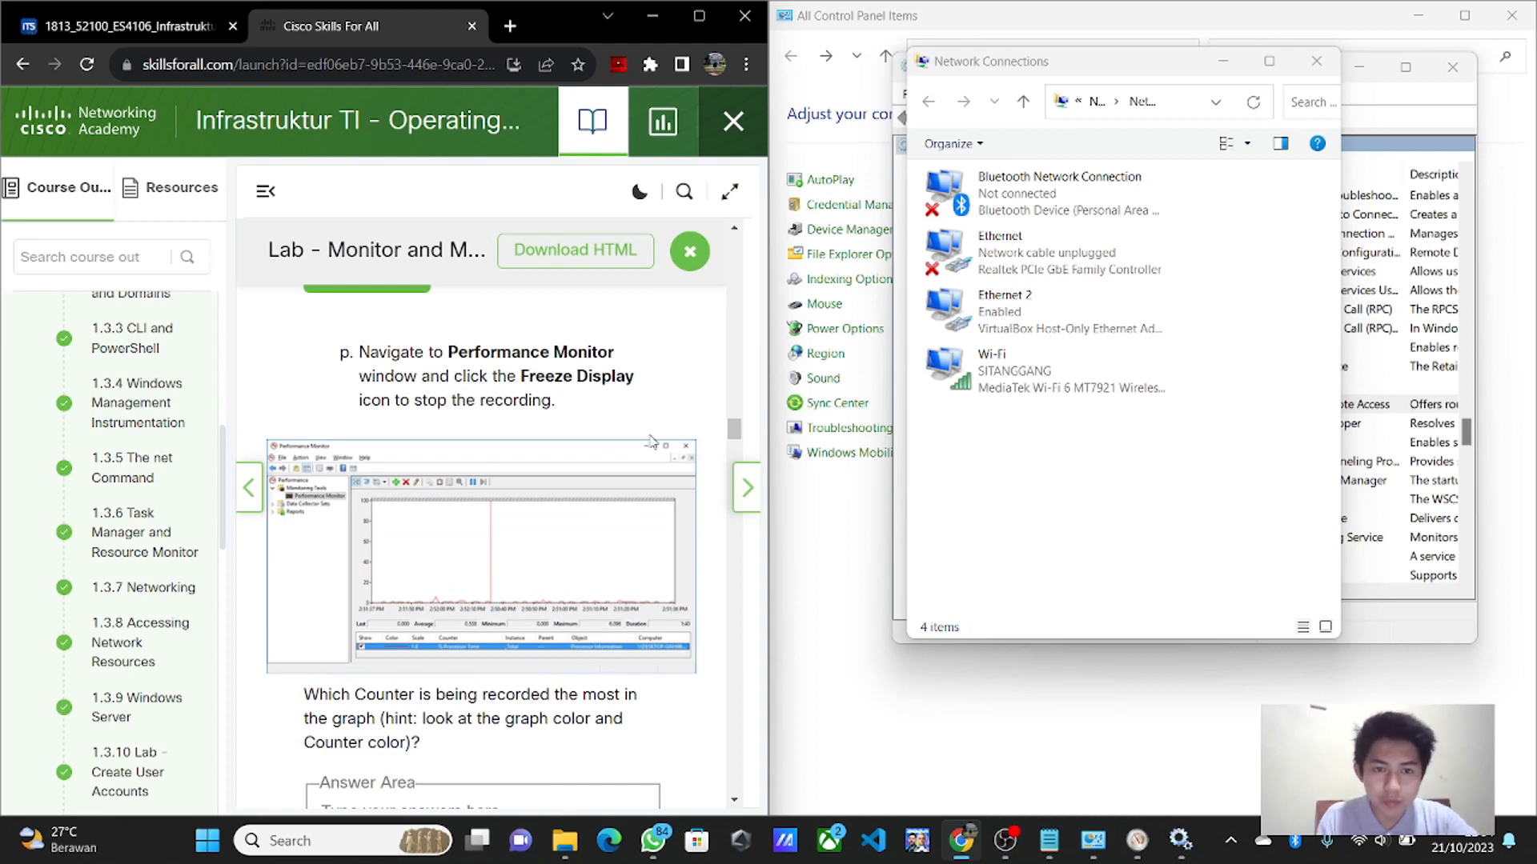
{"action": "mouse_move", "coordinate": [1137, 840]}
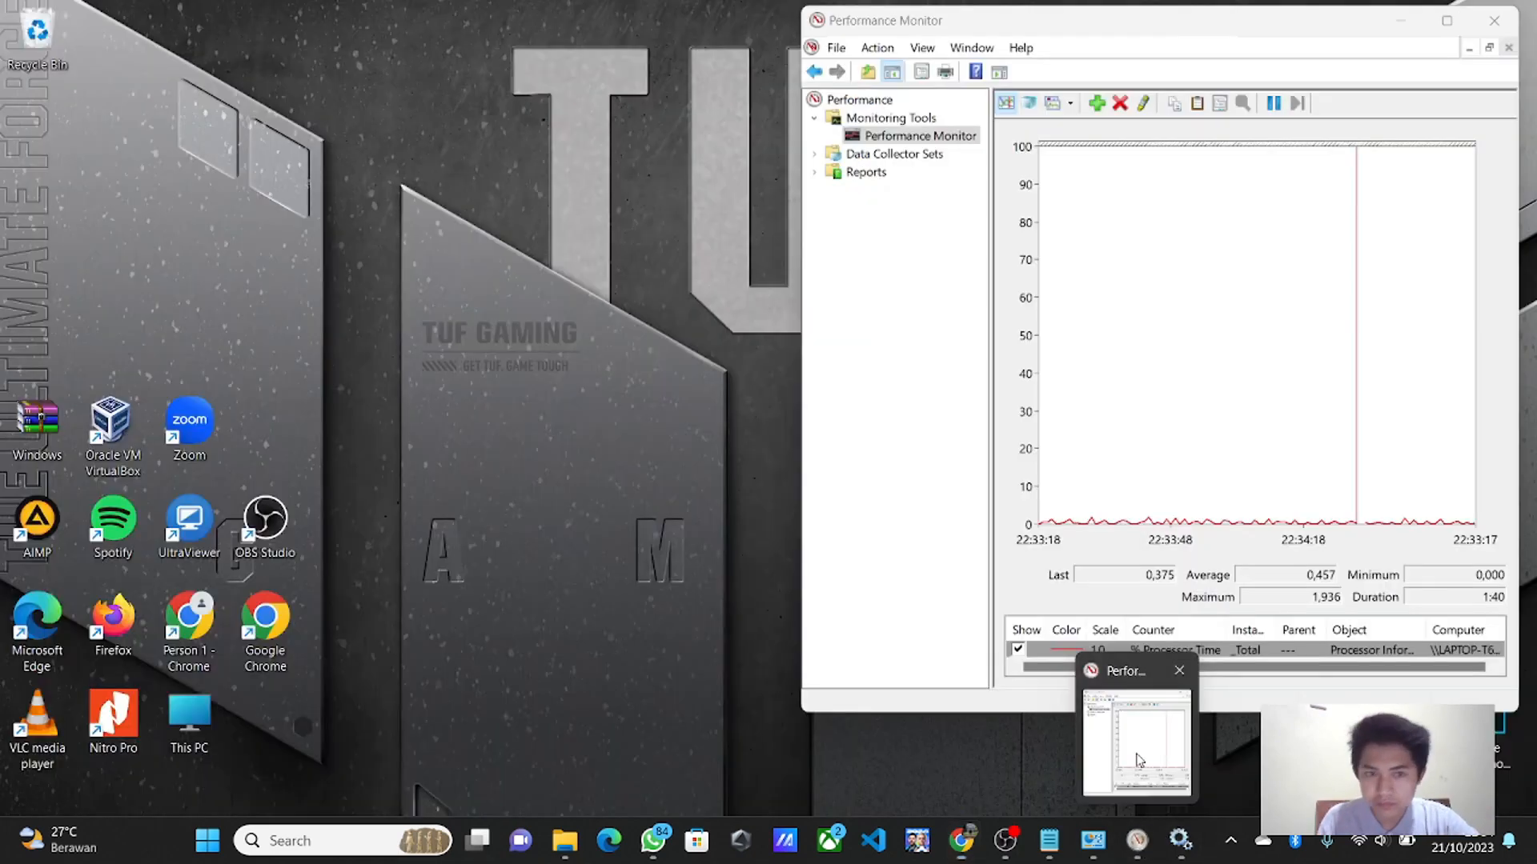
{"action": "left_click", "coordinate": [1138, 760]}
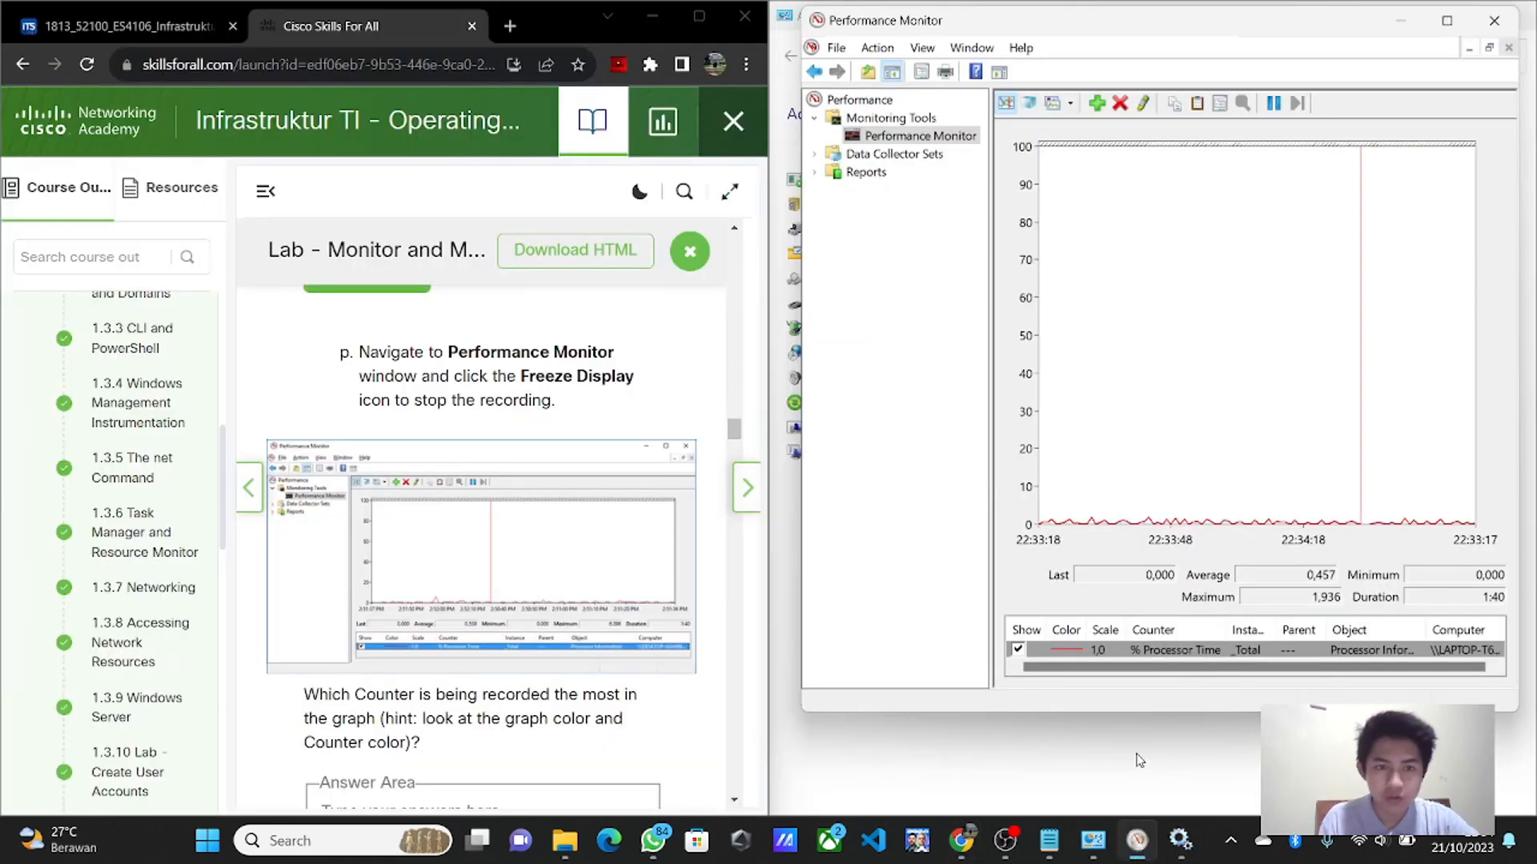
{"action": "left_click", "coordinate": [1278, 104]}
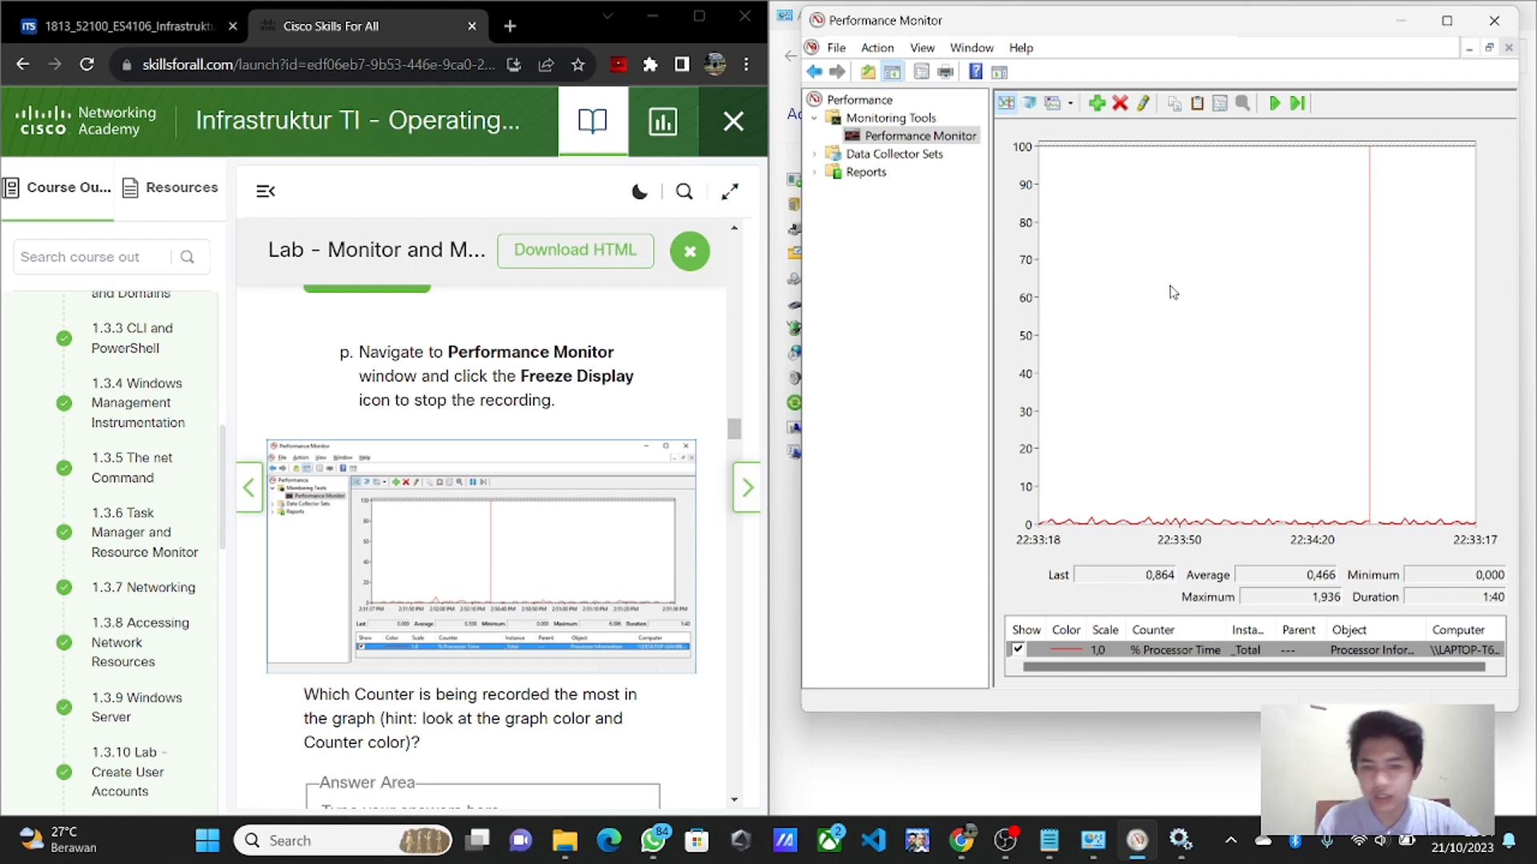
- Answer the question about the most recorded counter with "%Processor Time", reveal its model answer and move on to lab step q
{"action": "scroll", "coordinate": [584, 531], "scroll_direction": "down", "scroll_amount": 1}
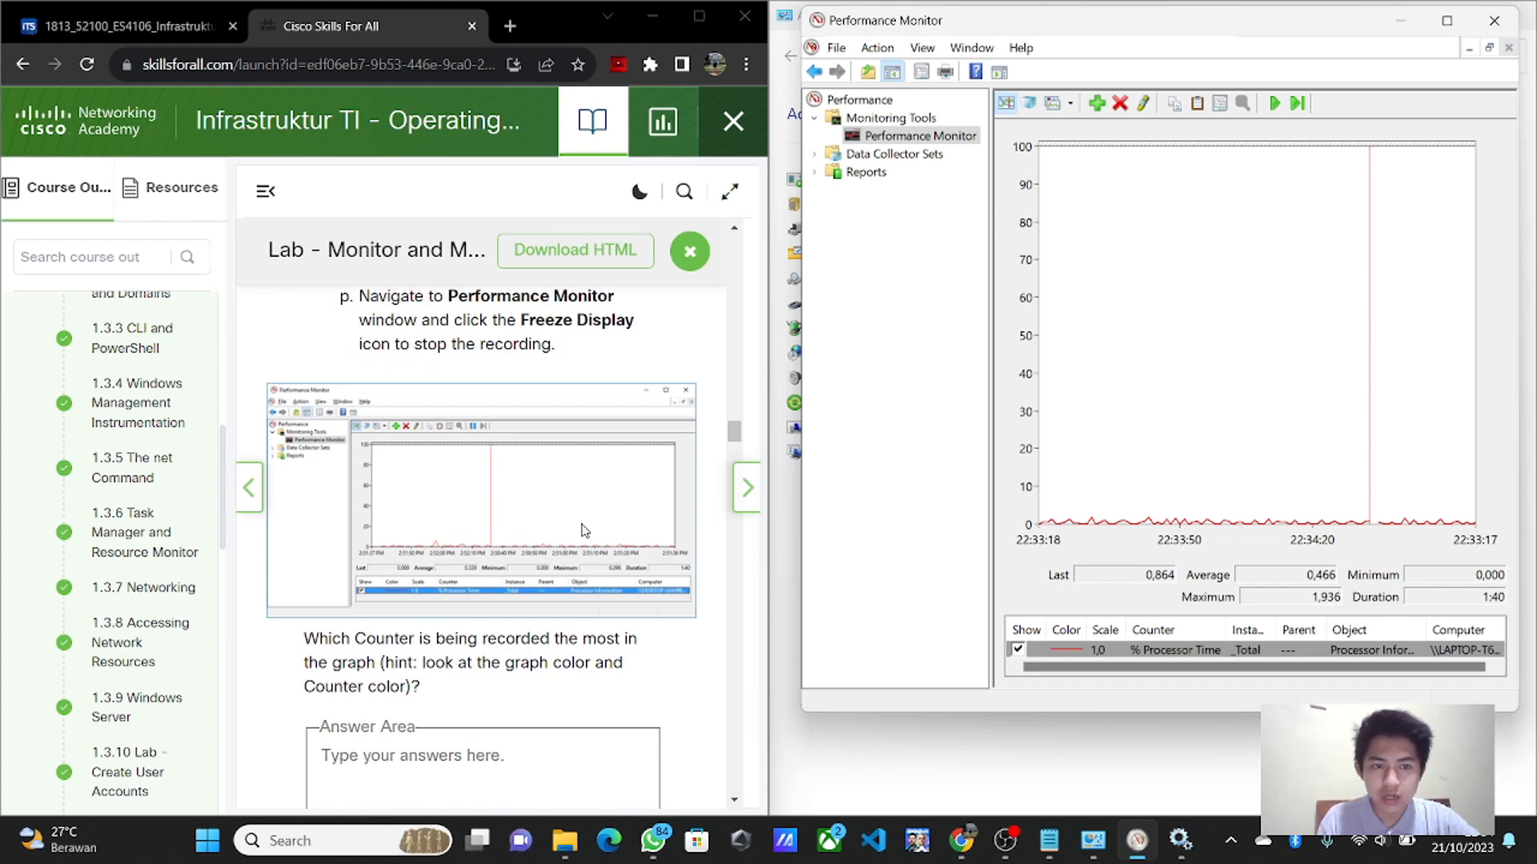
{"action": "scroll", "coordinate": [584, 531], "scroll_direction": "down", "scroll_amount": 2}
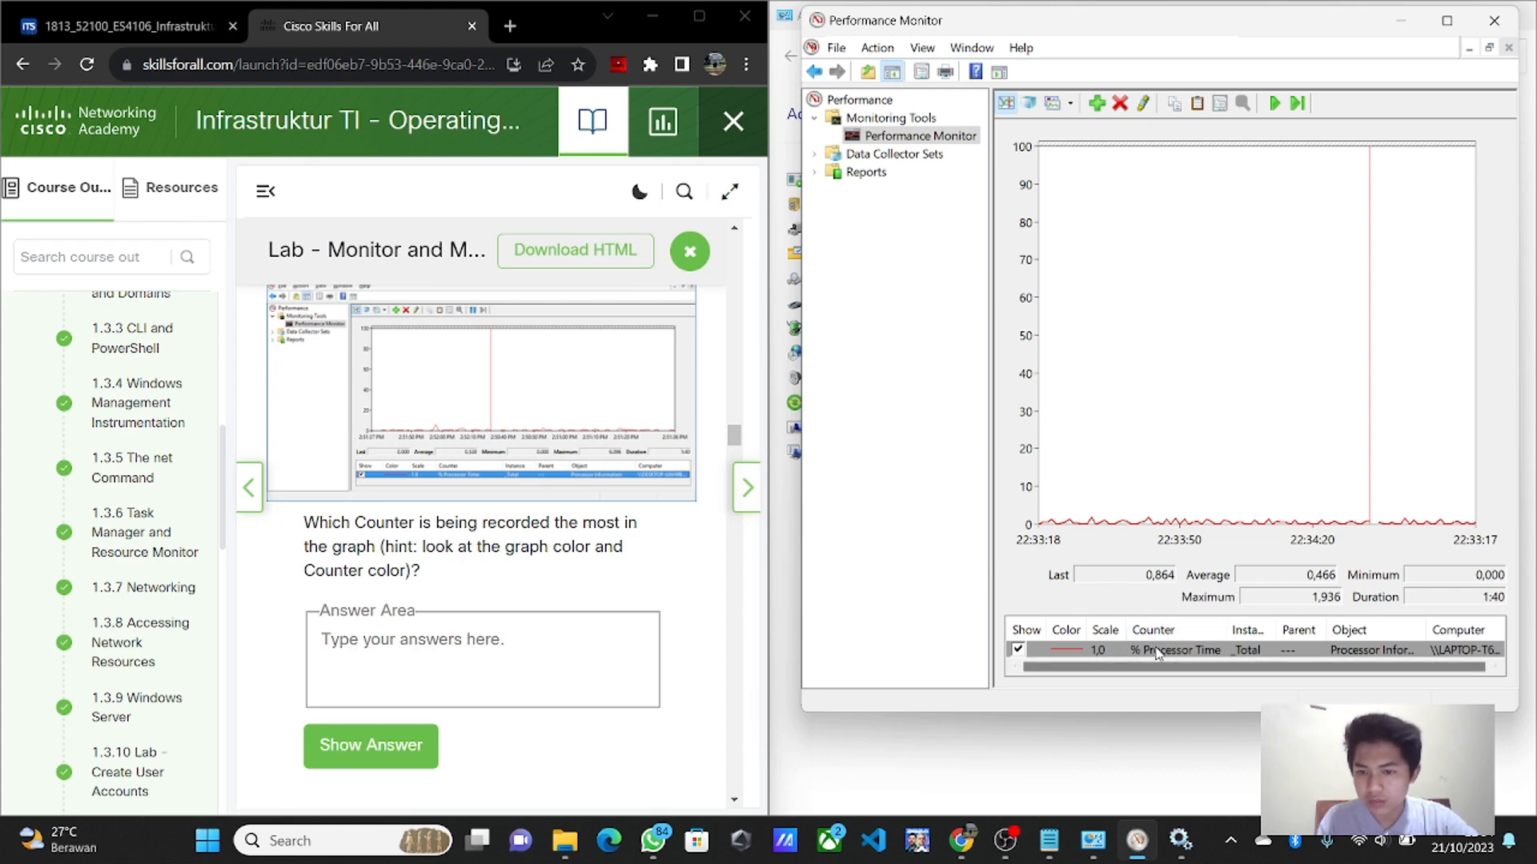
{"action": "left_click_drag", "start_coordinate": [1155, 663], "coordinate": [1175, 665]}
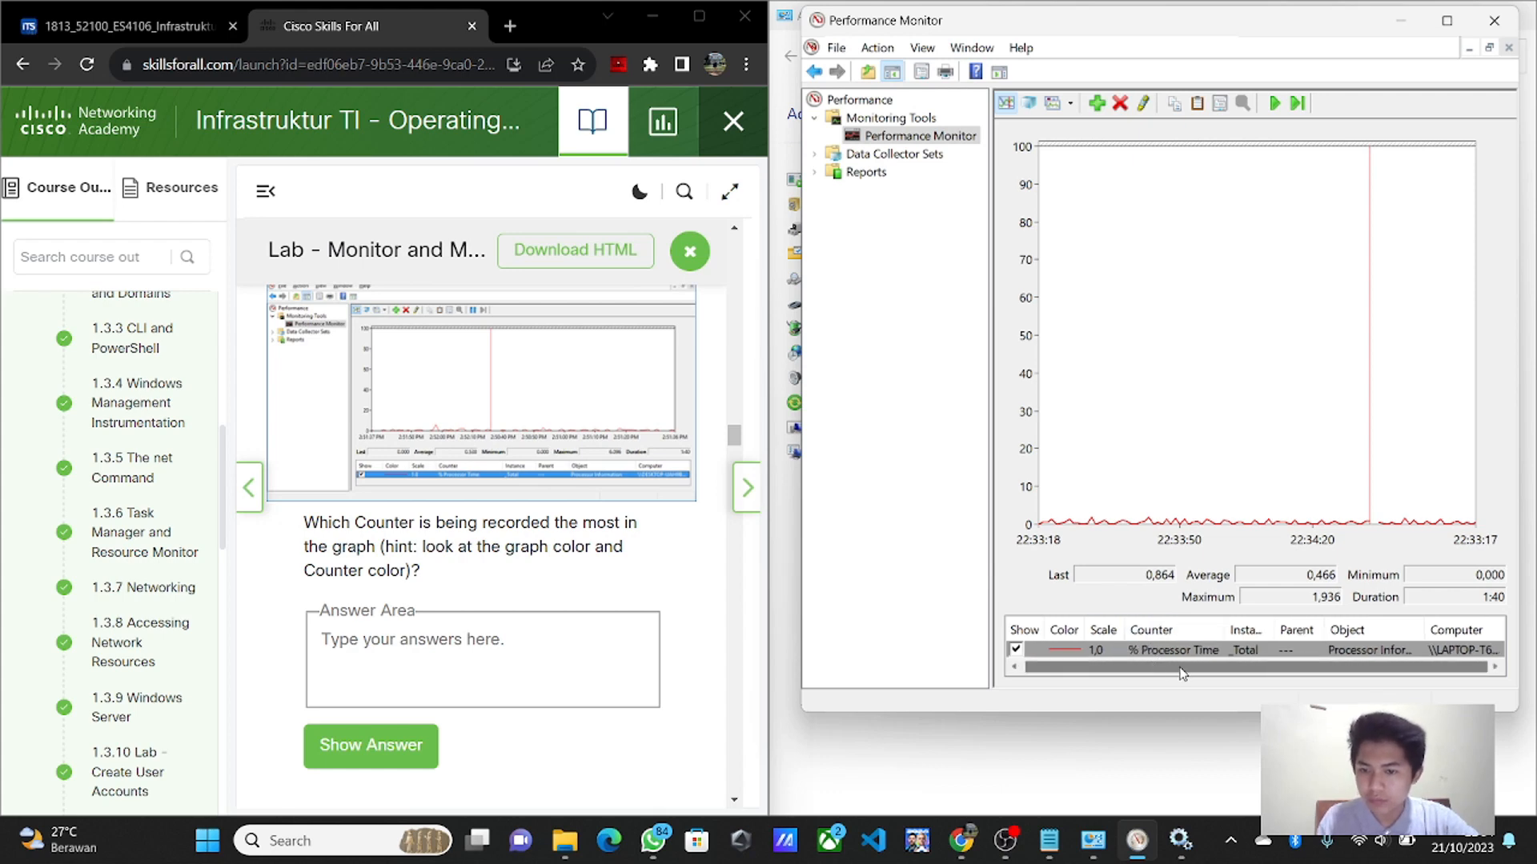
{"action": "left_click", "coordinate": [608, 640]}
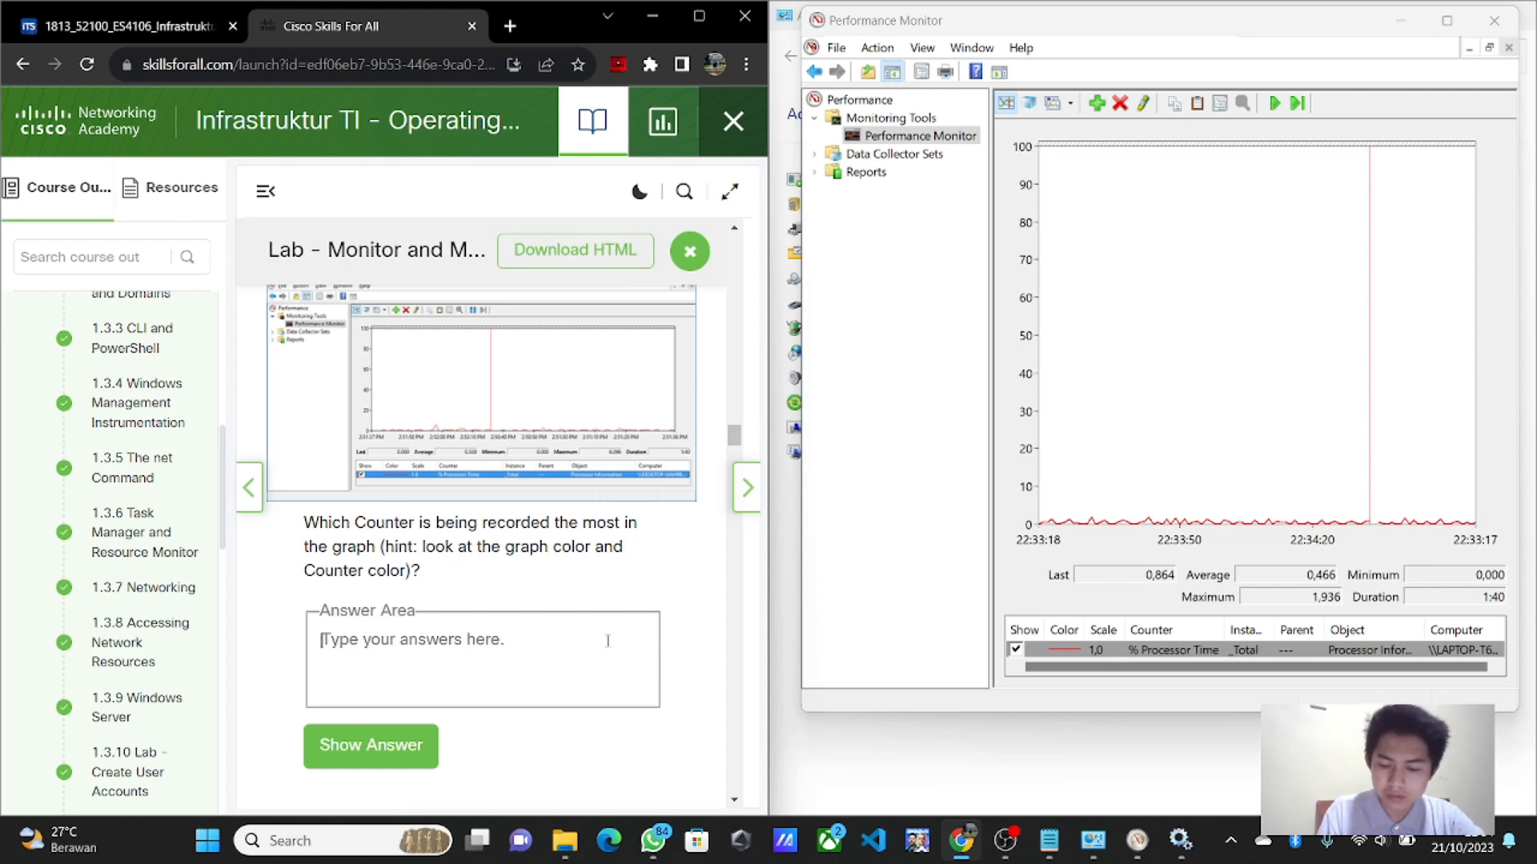
{"action": "type", "text": "%P"}
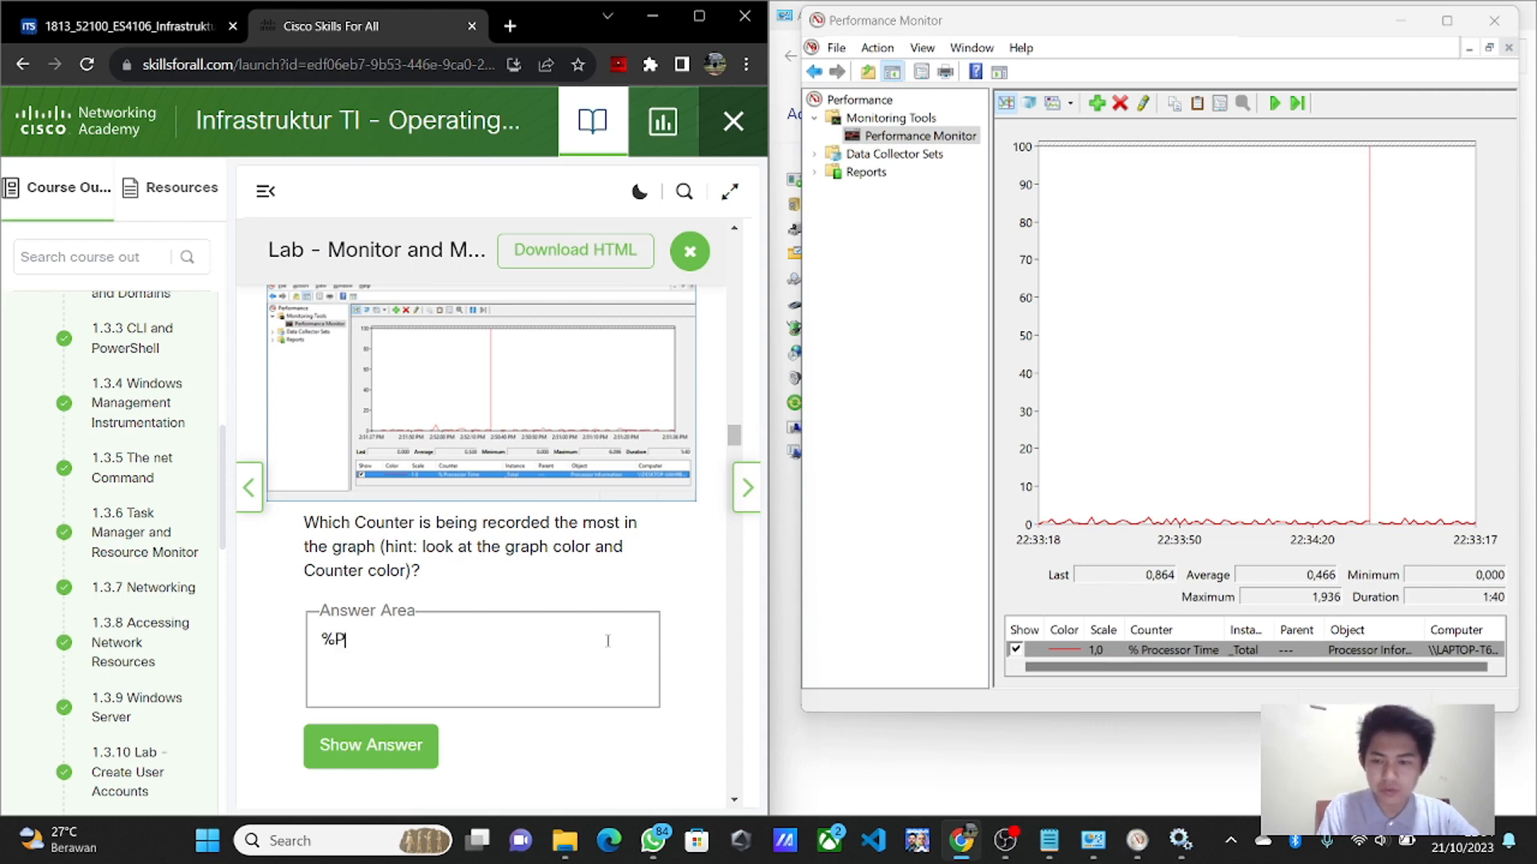
{"action": "type", "text": "roce"}
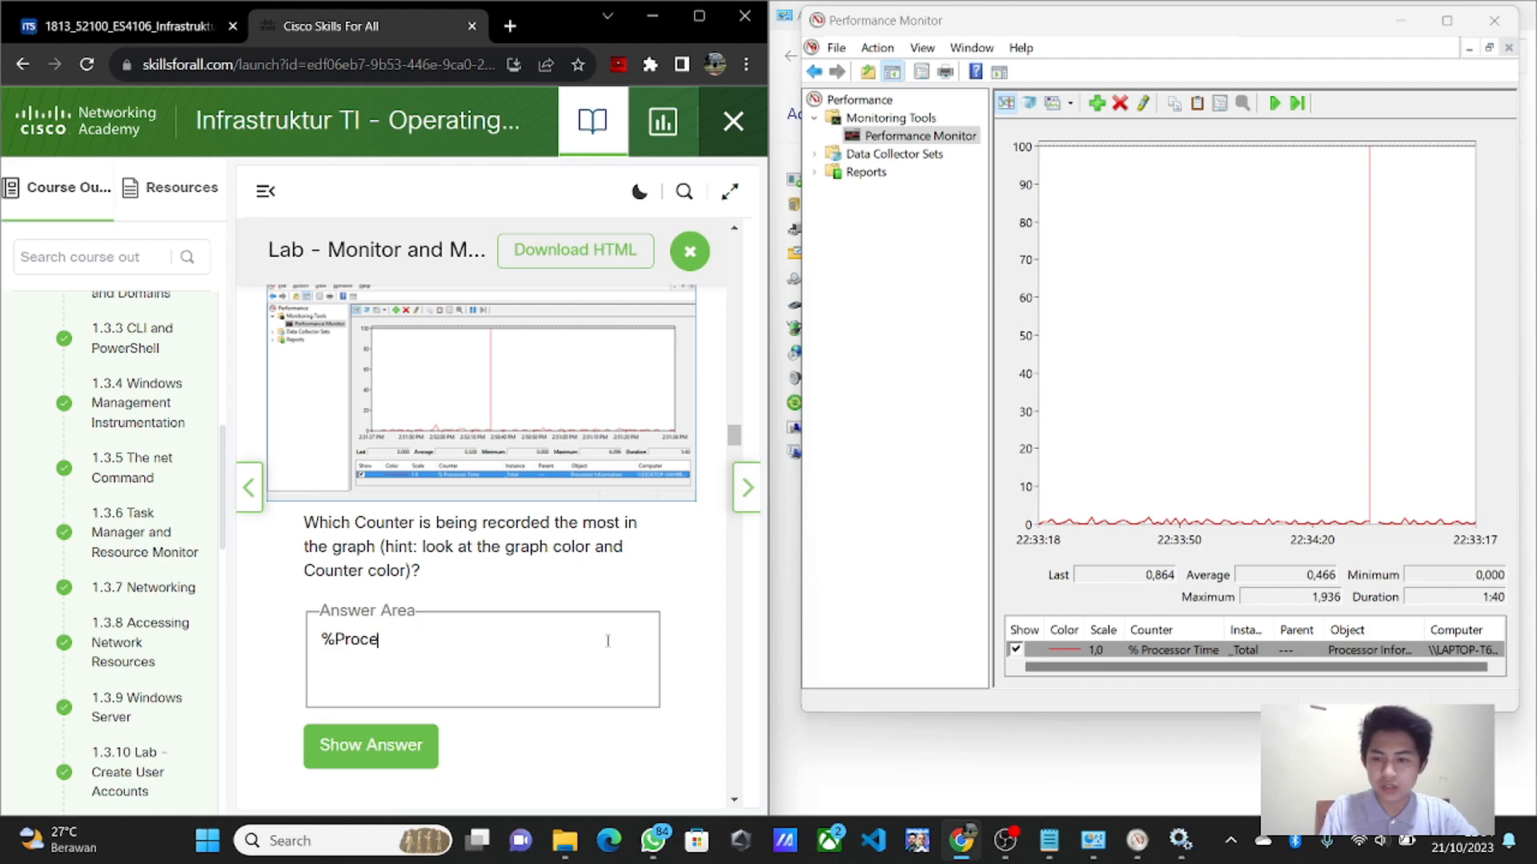
{"action": "type", "text": "ssor Tim"}
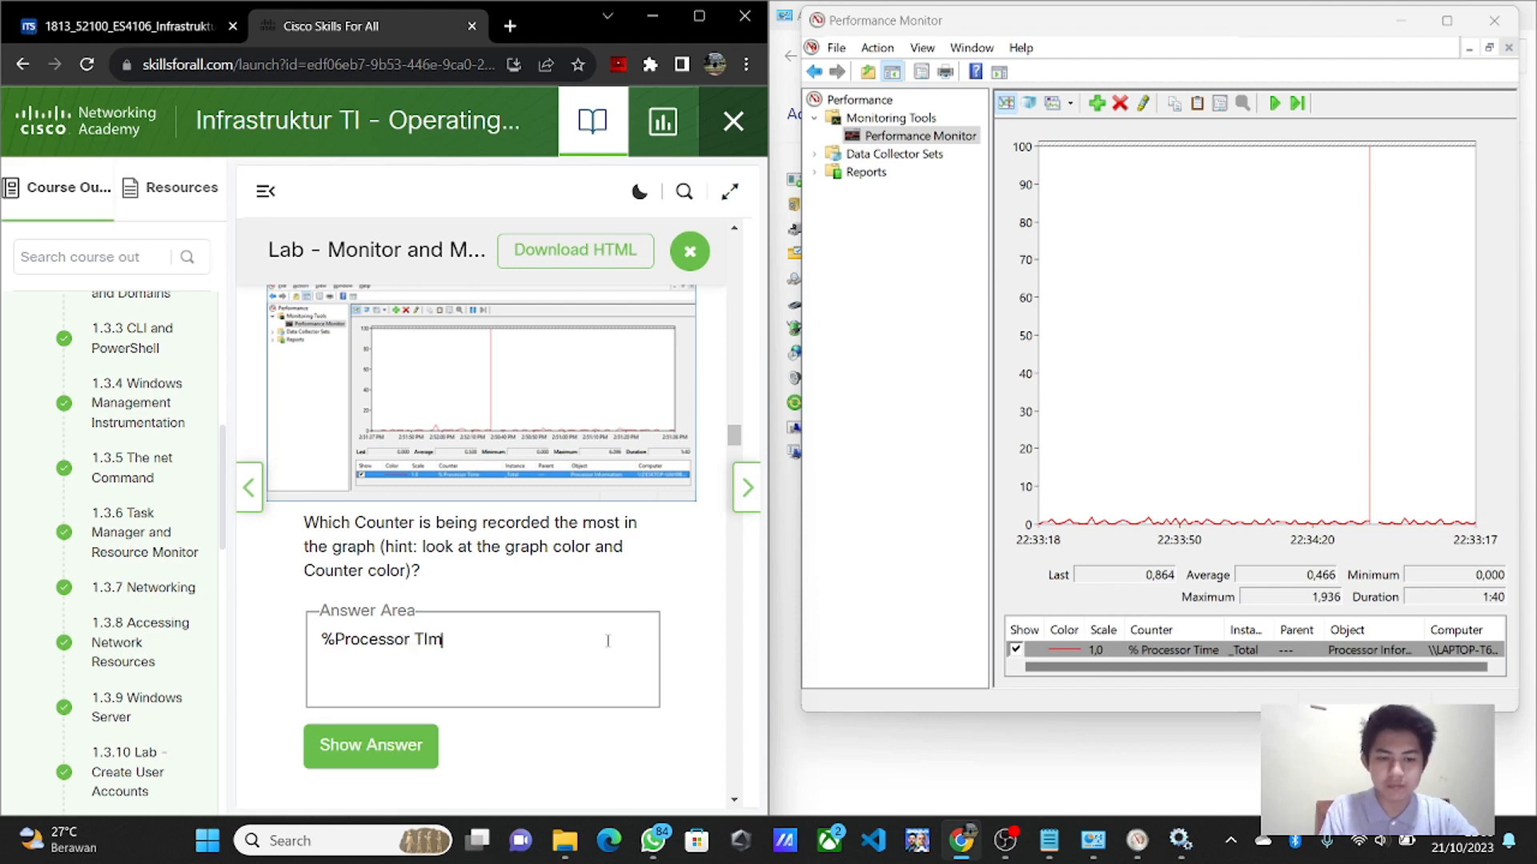
{"action": "key", "text": "BackSpace"}
{"action": "key", "text": "BackSpace"}
{"action": "type", "text": "ime"}
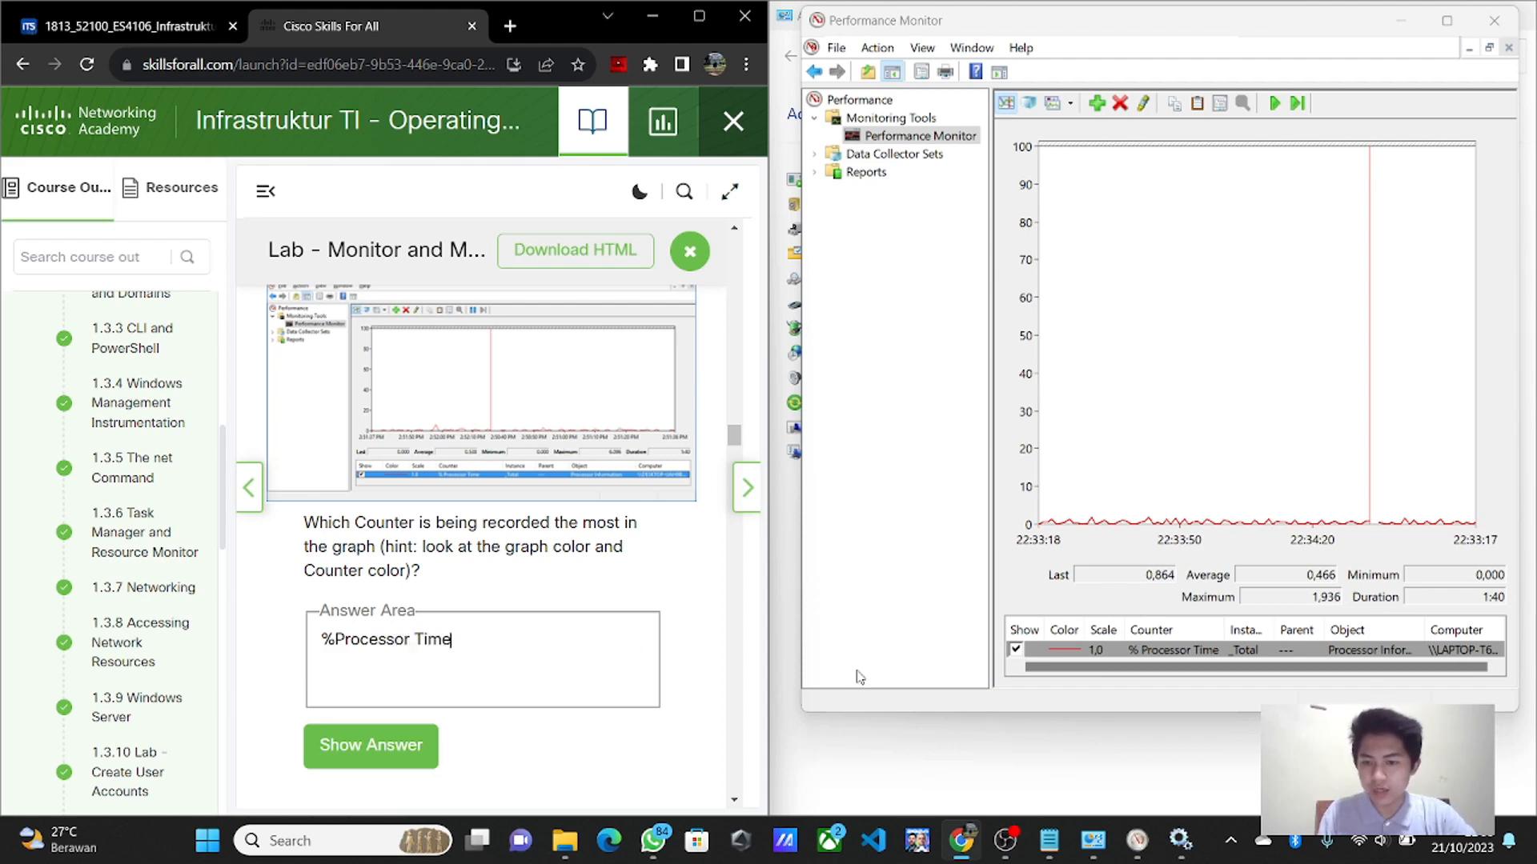
{"action": "left_click", "coordinate": [377, 740]}
{"action": "scroll", "coordinate": [382, 746], "scroll_direction": "down", "scroll_amount": 7}
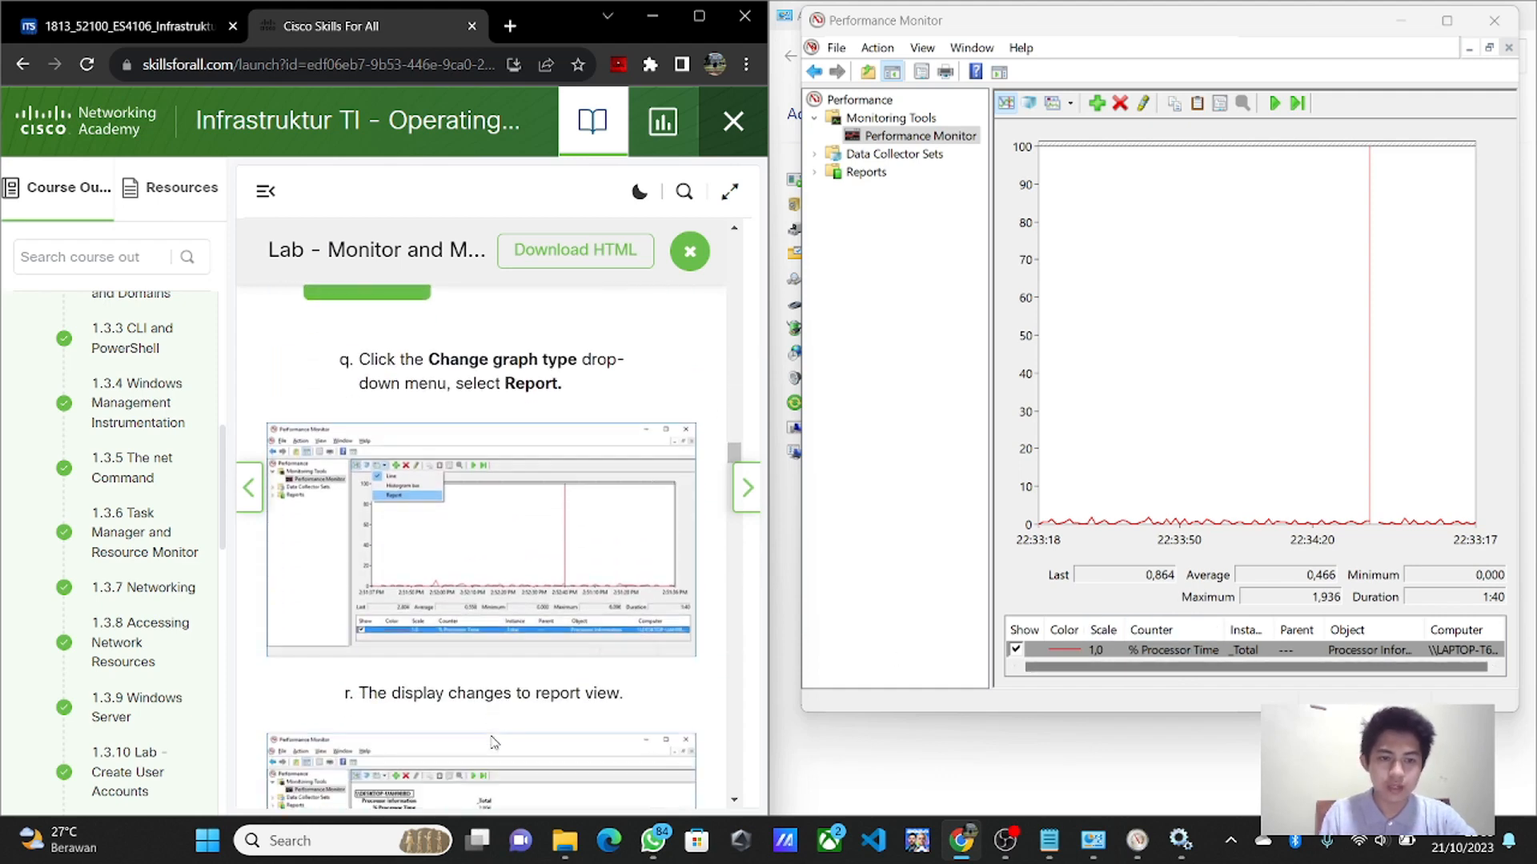
- Follow lab step q: change the Performance Monitor graph type to Report
{"action": "scroll", "coordinate": [491, 742], "scroll_direction": "up", "scroll_amount": 1}
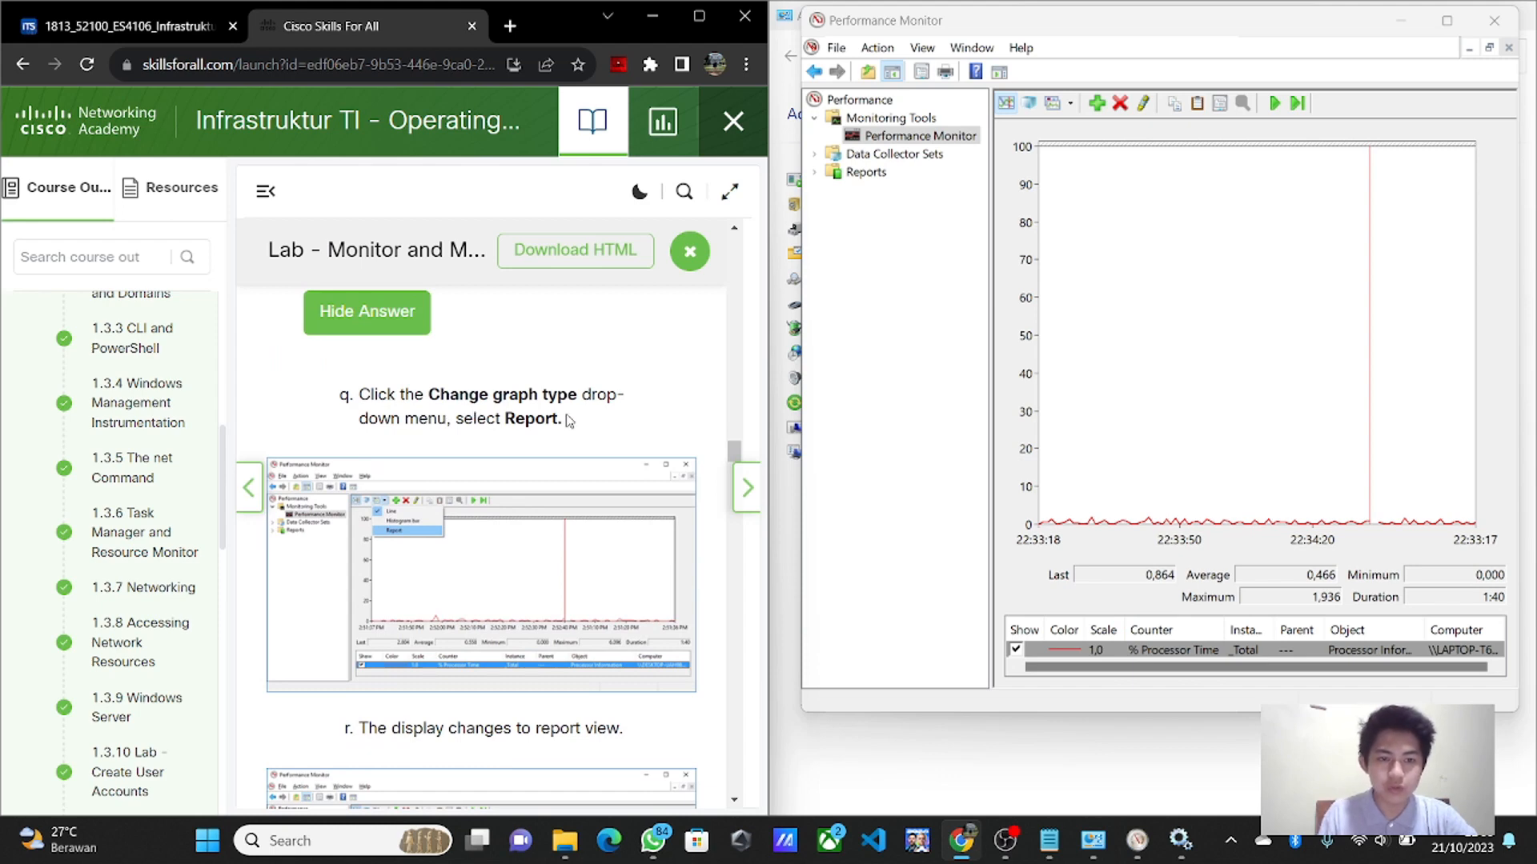
{"action": "left_click", "coordinate": [1070, 107]}
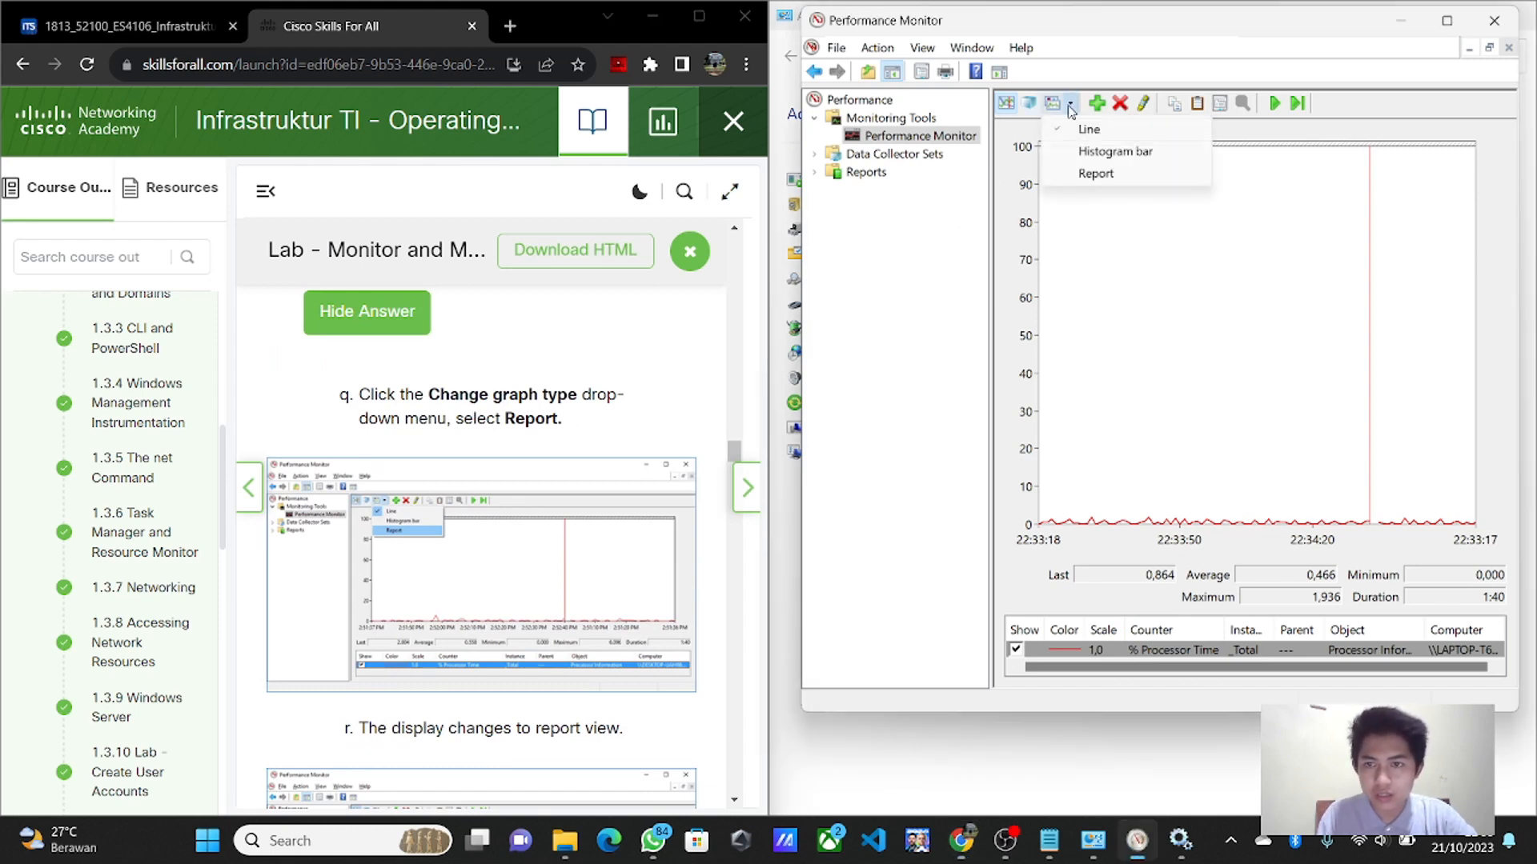
{"action": "left_click", "coordinate": [1094, 173]}
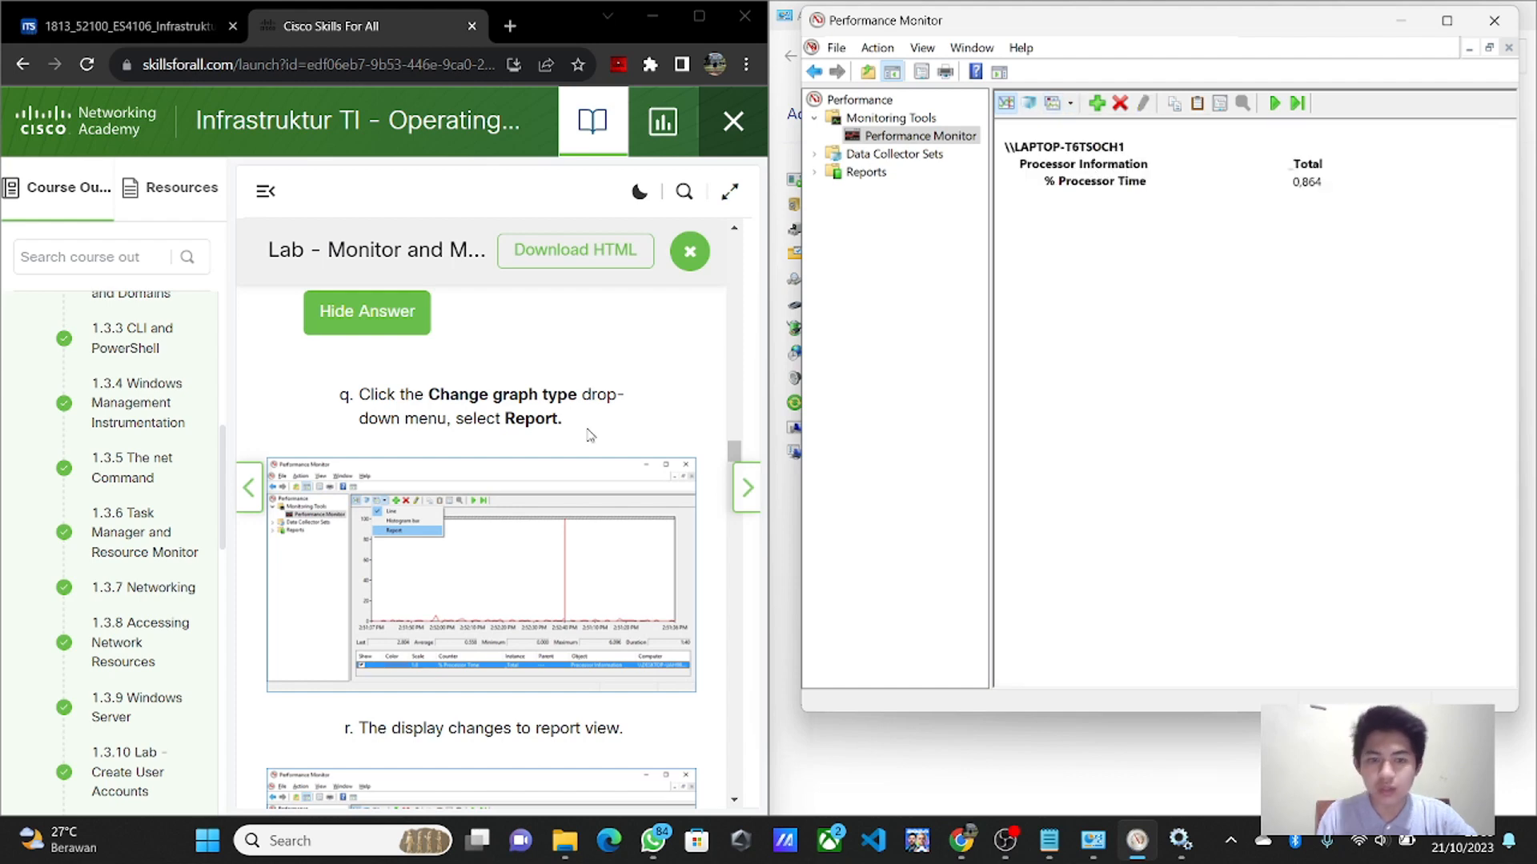
- Start the answer about the values displayed by the counter with the line "Processor Information"
{"action": "scroll", "coordinate": [542, 535], "scroll_direction": "down", "scroll_amount": 2}
{"action": "scroll", "coordinate": [542, 535], "scroll_direction": "down", "scroll_amount": 2}
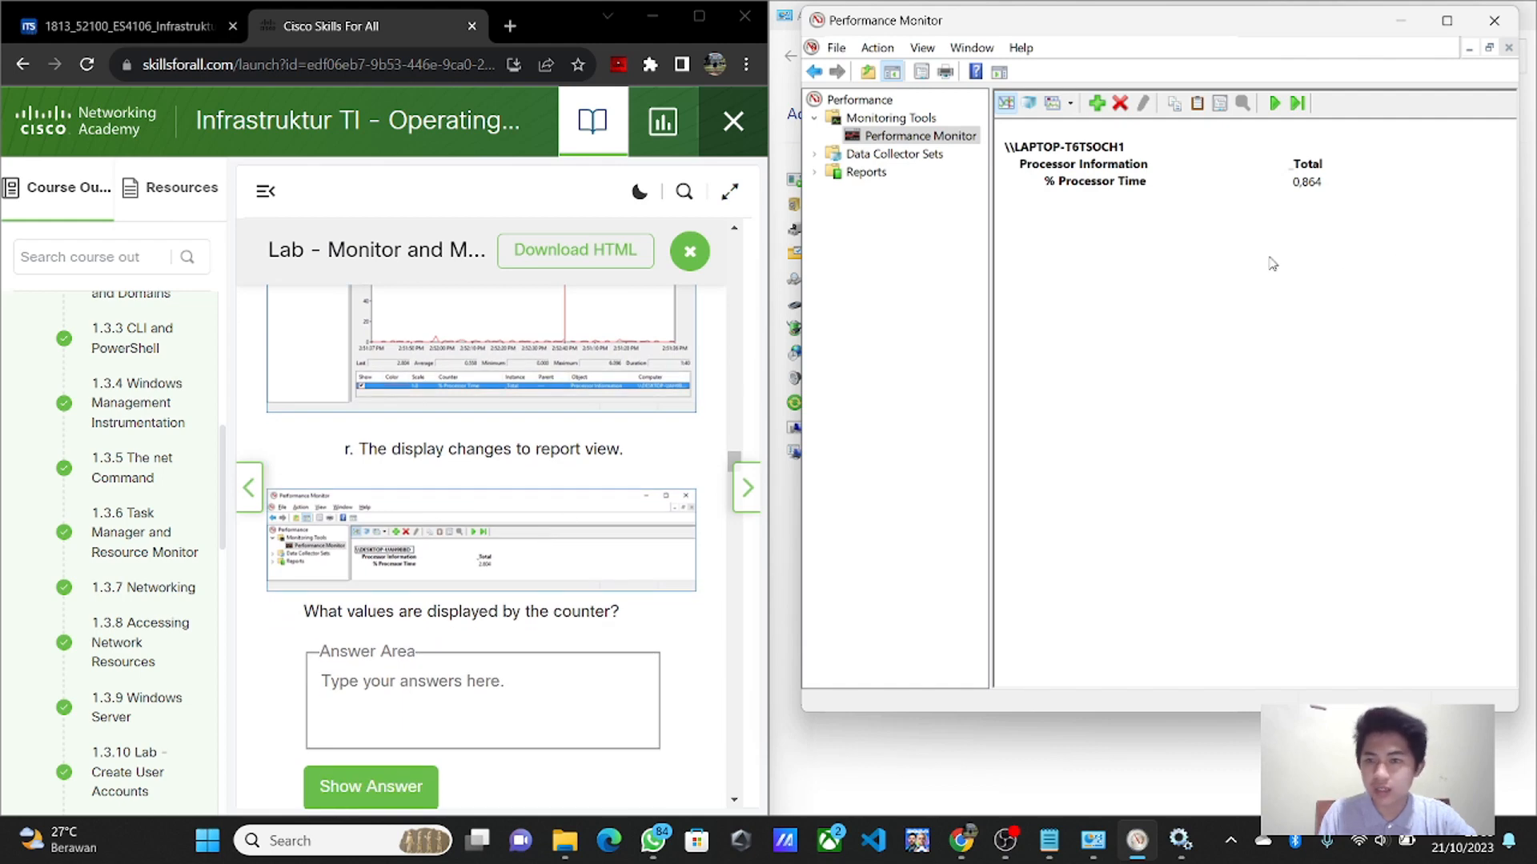
{"action": "scroll", "coordinate": [661, 479], "scroll_direction": "down", "scroll_amount": 2}
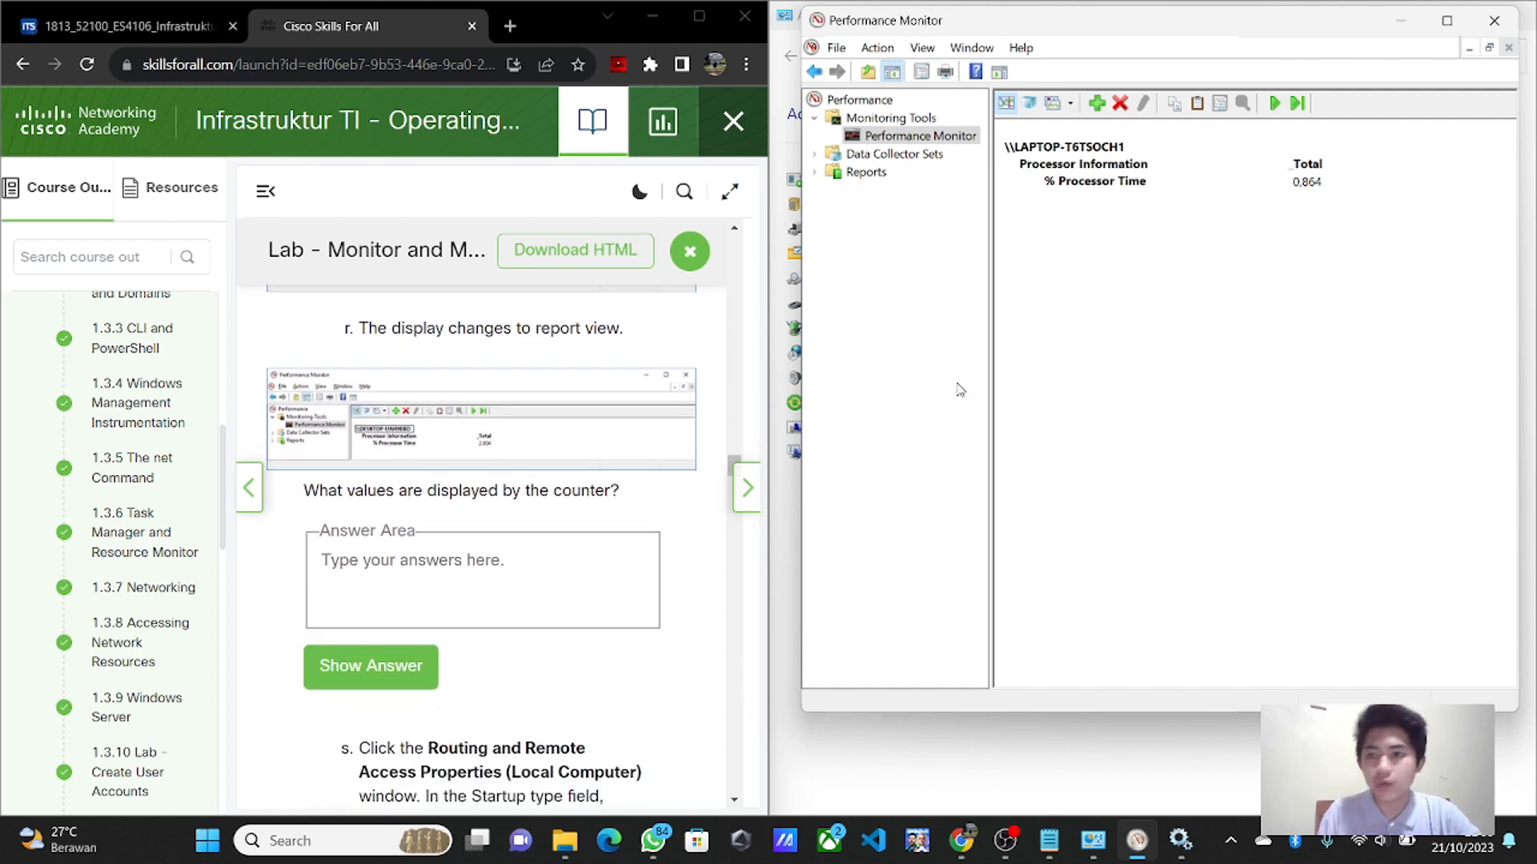
{"action": "left_click", "coordinate": [543, 550]}
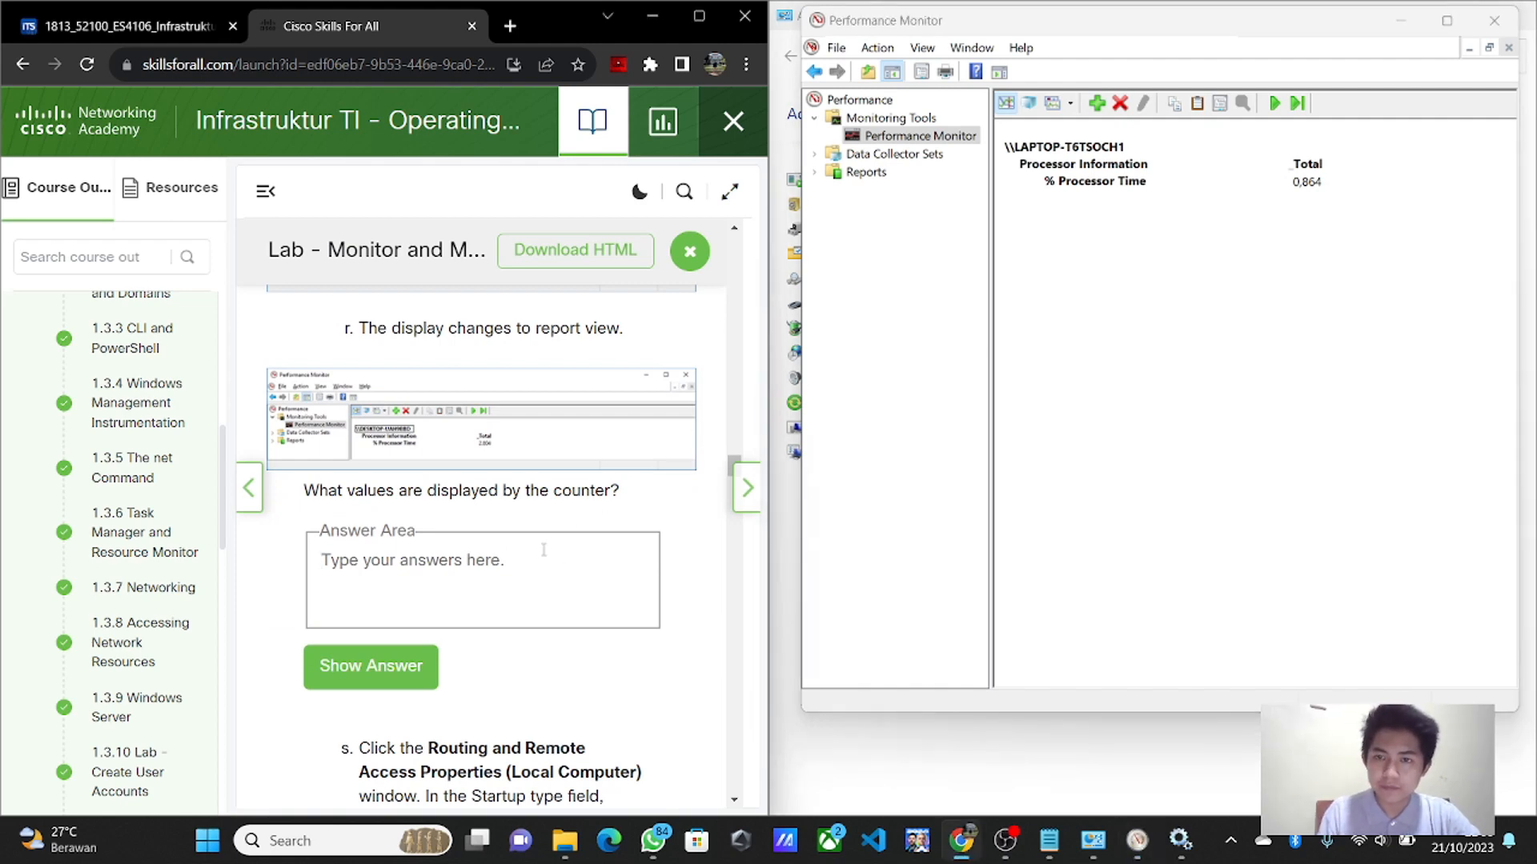
{"action": "type", "text": "Pro"}
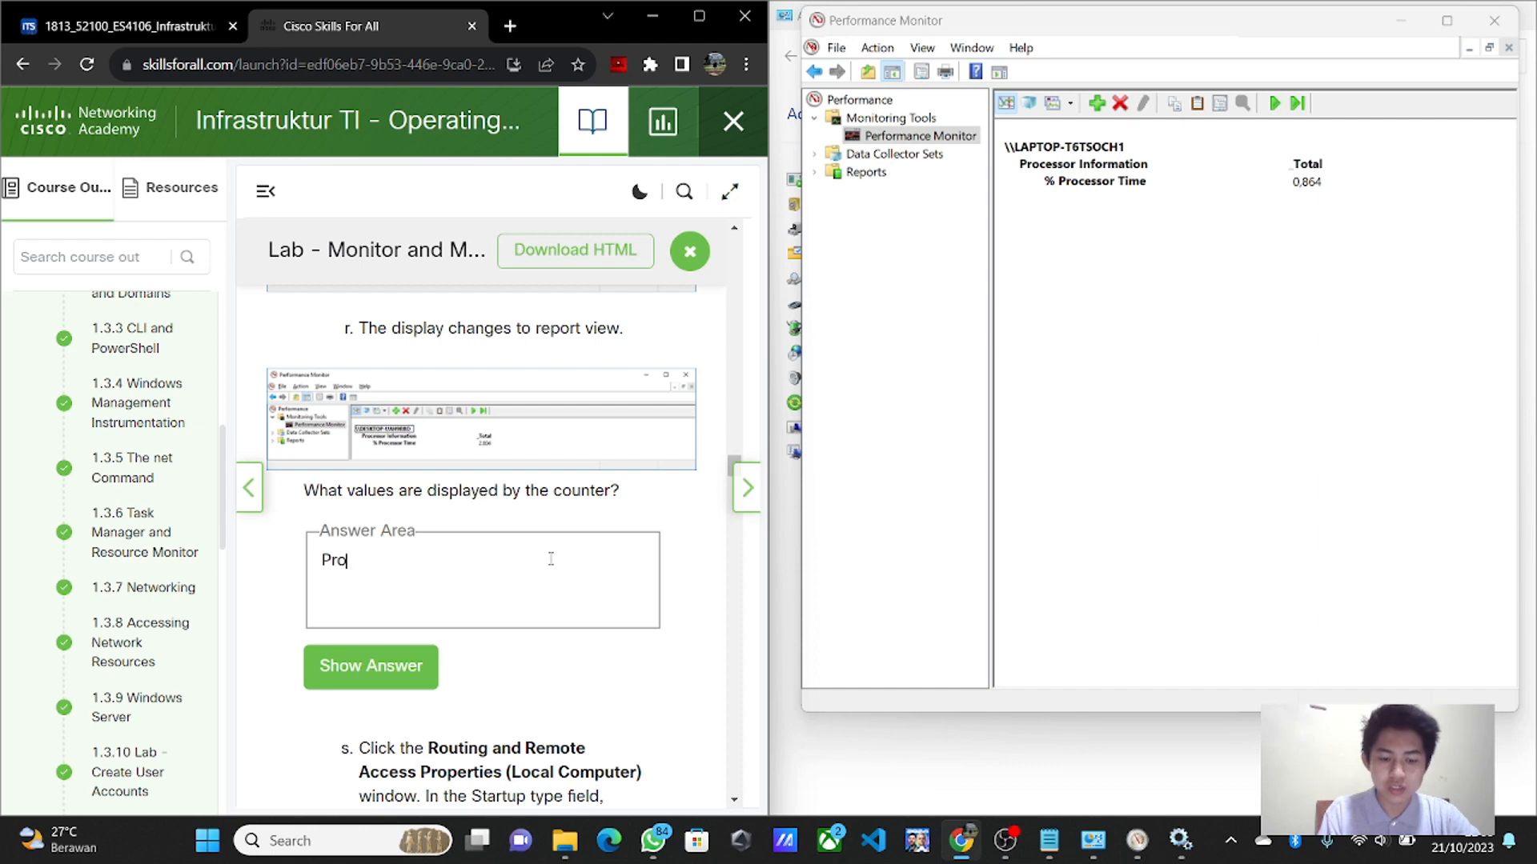
{"action": "type", "text": "cessor In"}
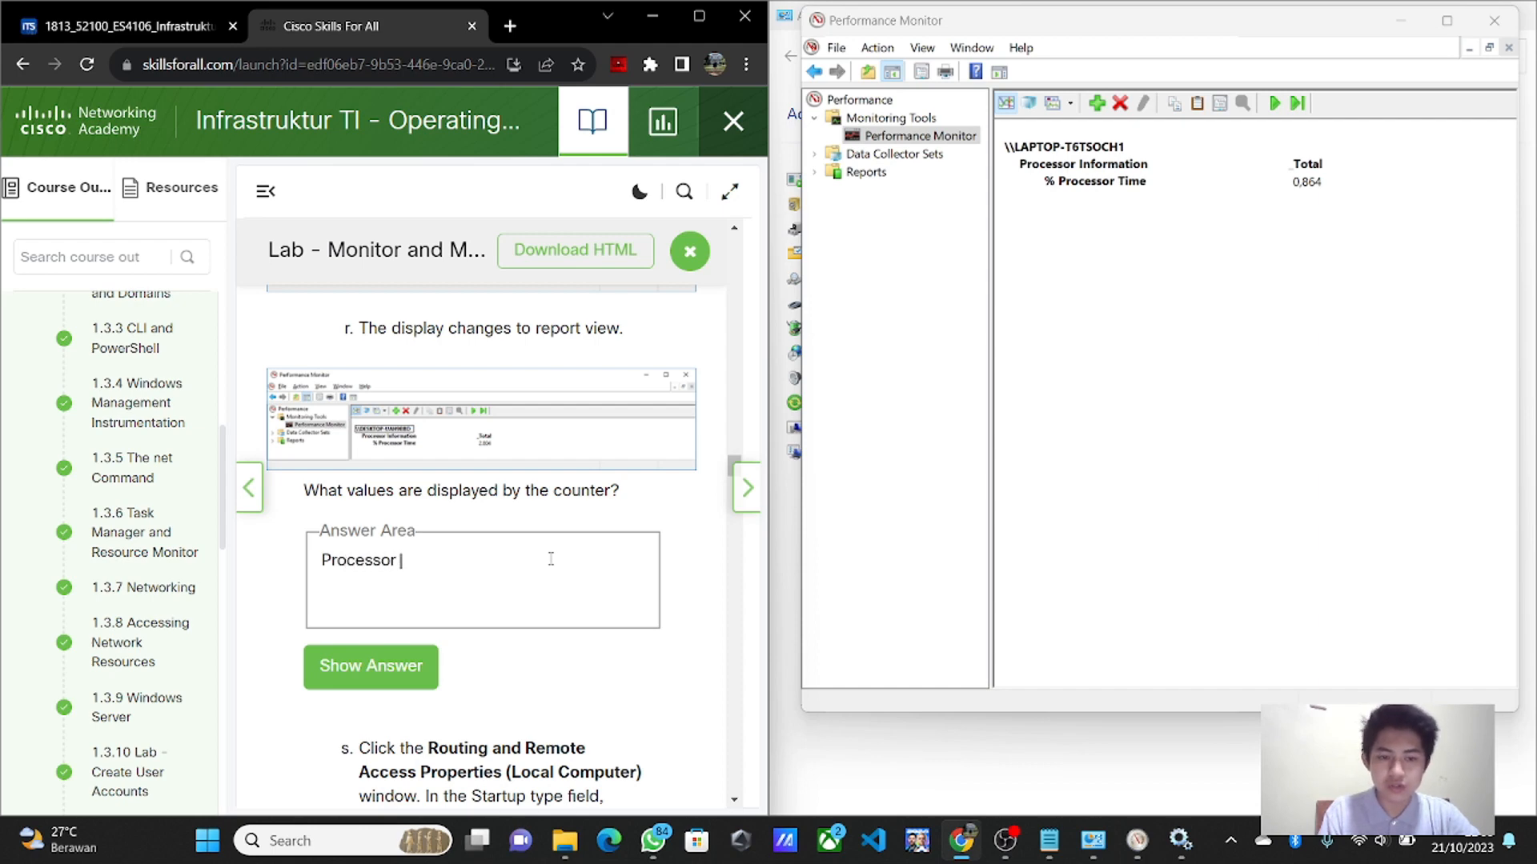
{"action": "type", "text": "formation"}
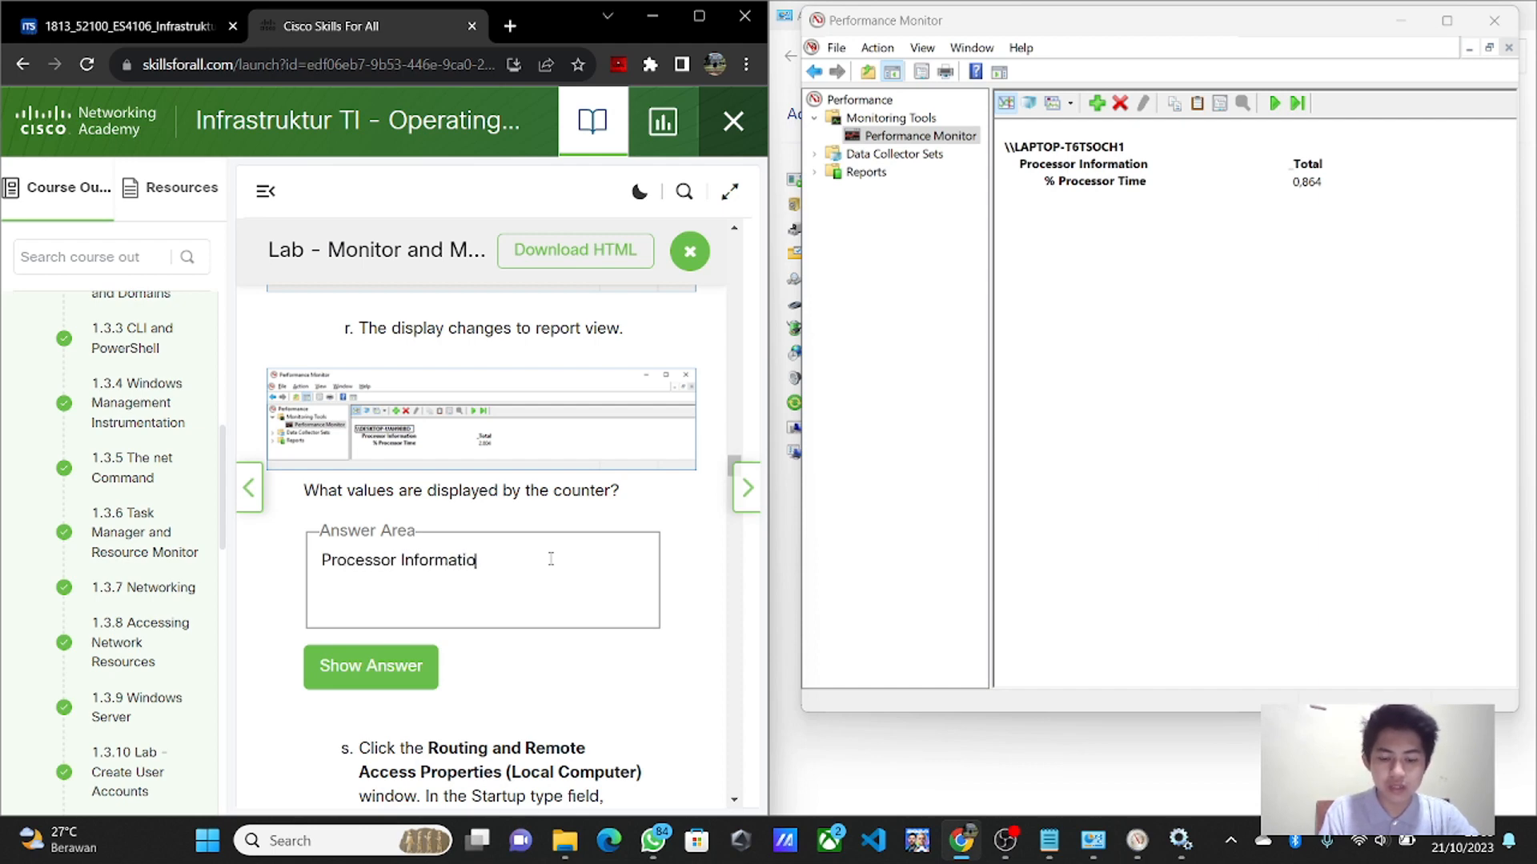
- Add a second line to the counter values answer reading "% Processor Time : 0,864"
{"action": "key", "text": "Return"}
{"action": "type", "text": "%Pr"}
{"action": "key", "text": "BackSpace"}
{"action": "key", "text": "BackSpace"}
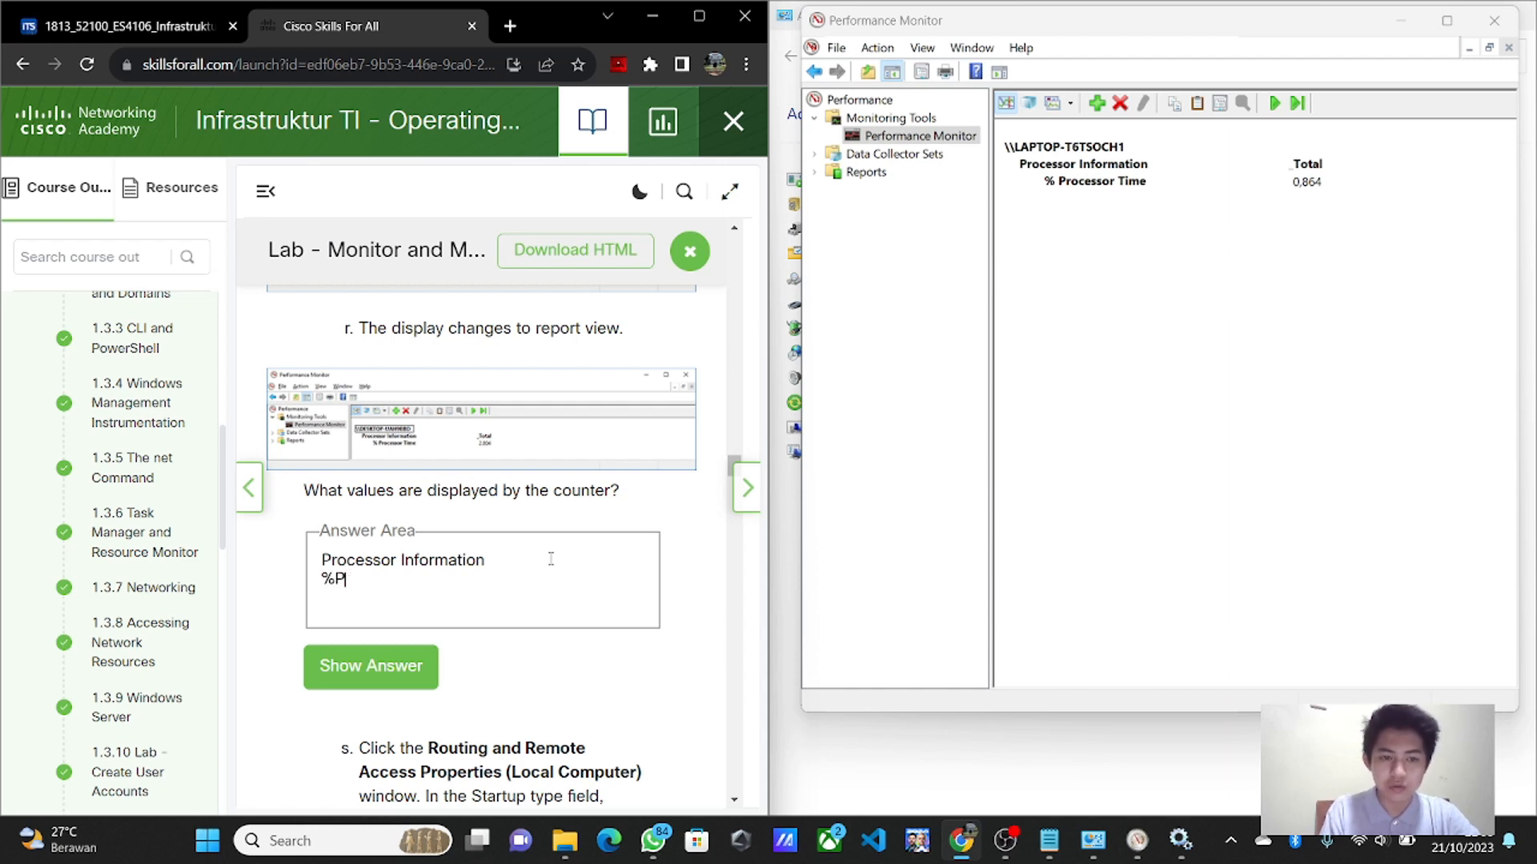
{"action": "type", "text": "Proc"}
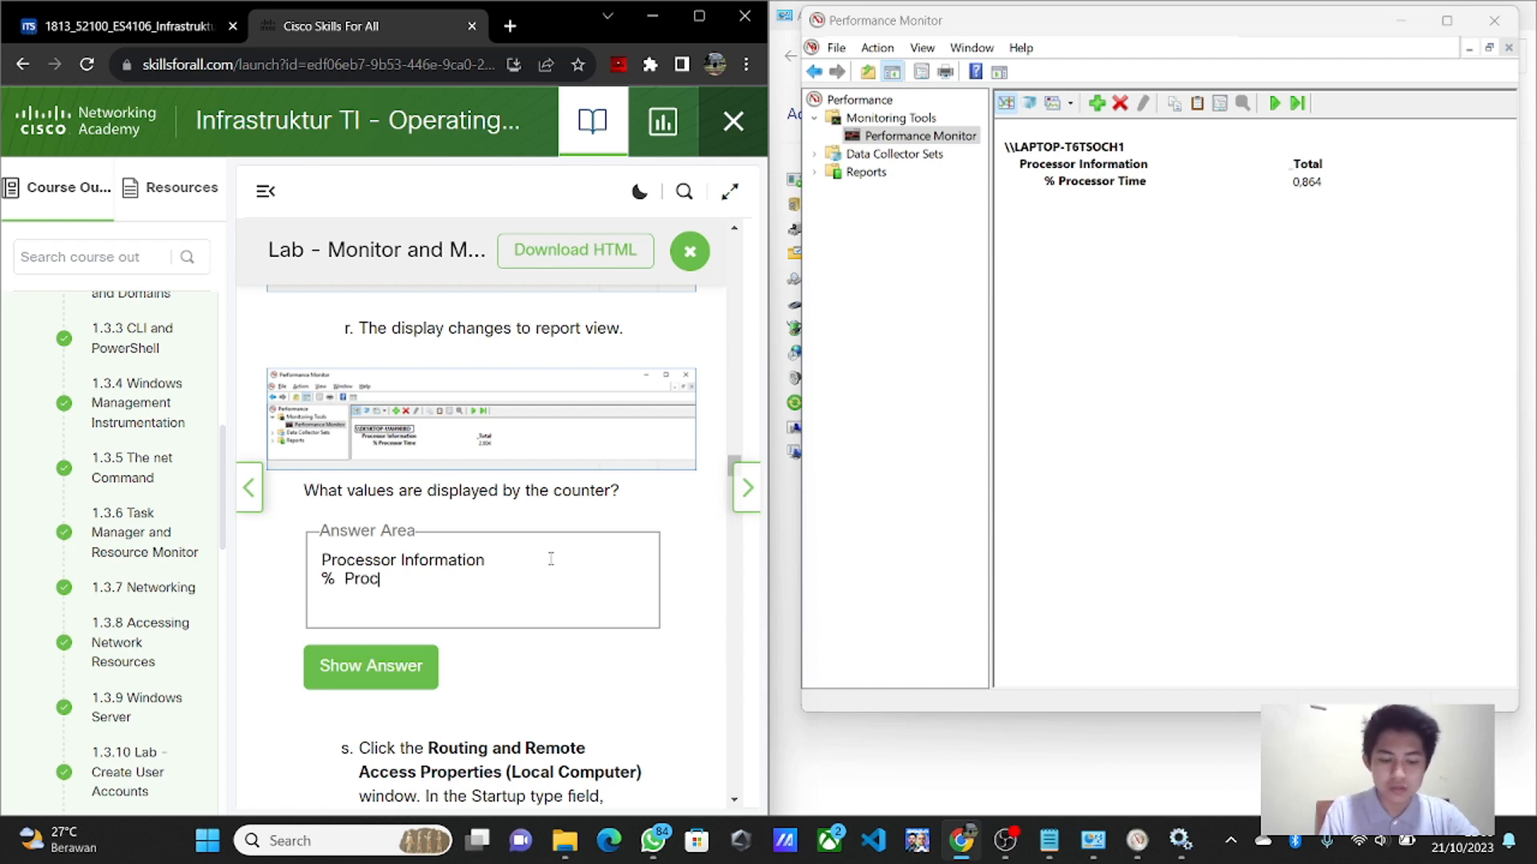
{"action": "type", "text": "essor"}
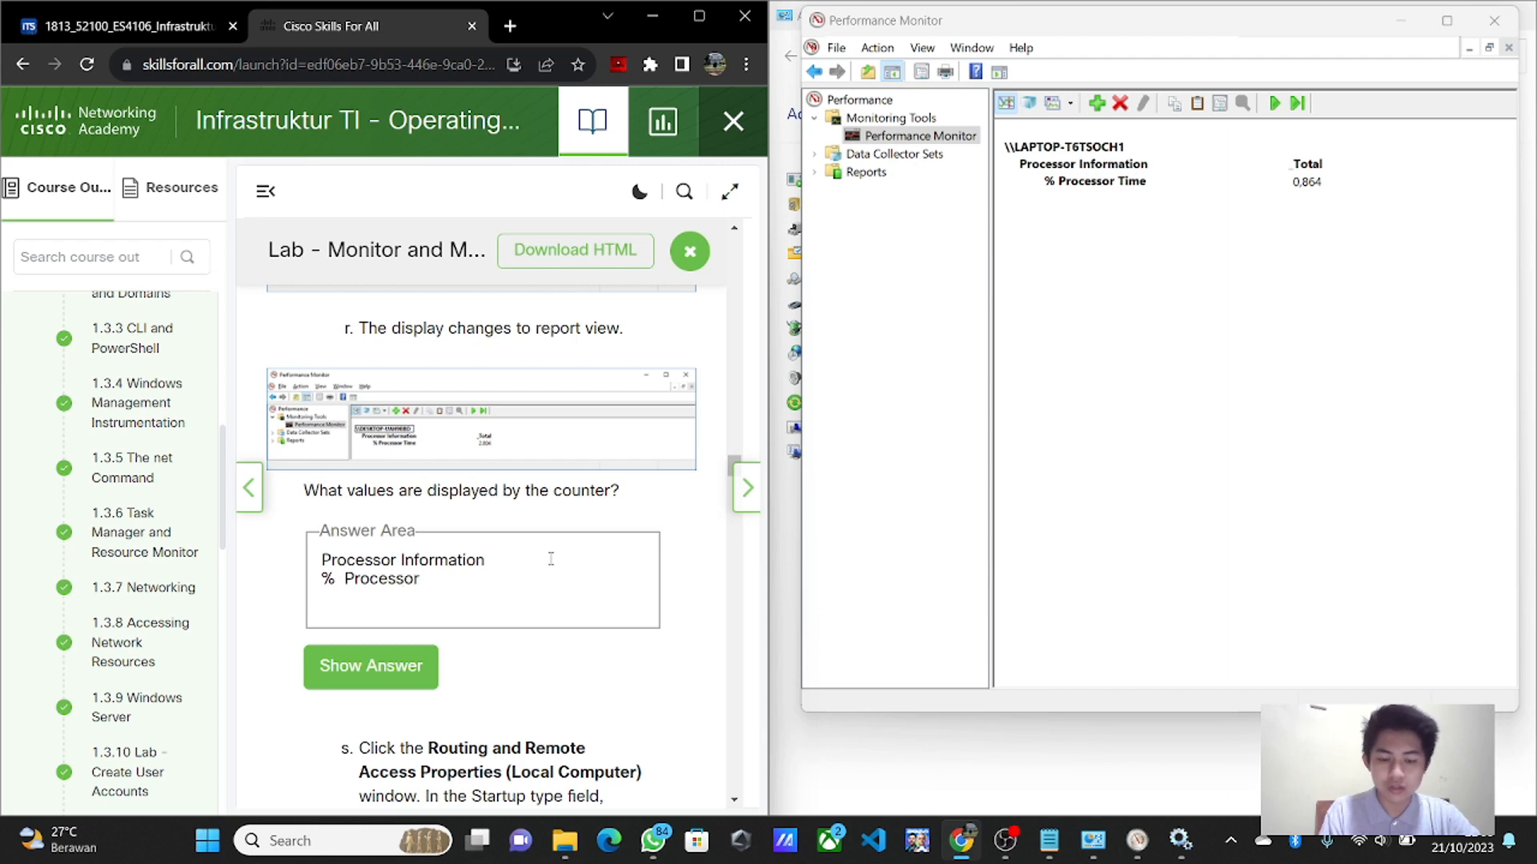
{"action": "type", "text": " tim"}
{"action": "key", "text": "BackSpace"}
{"action": "key", "text": "BackSpace"}
{"action": "key", "text": "BackSpace"}
{"action": "type", "text": "Time"}
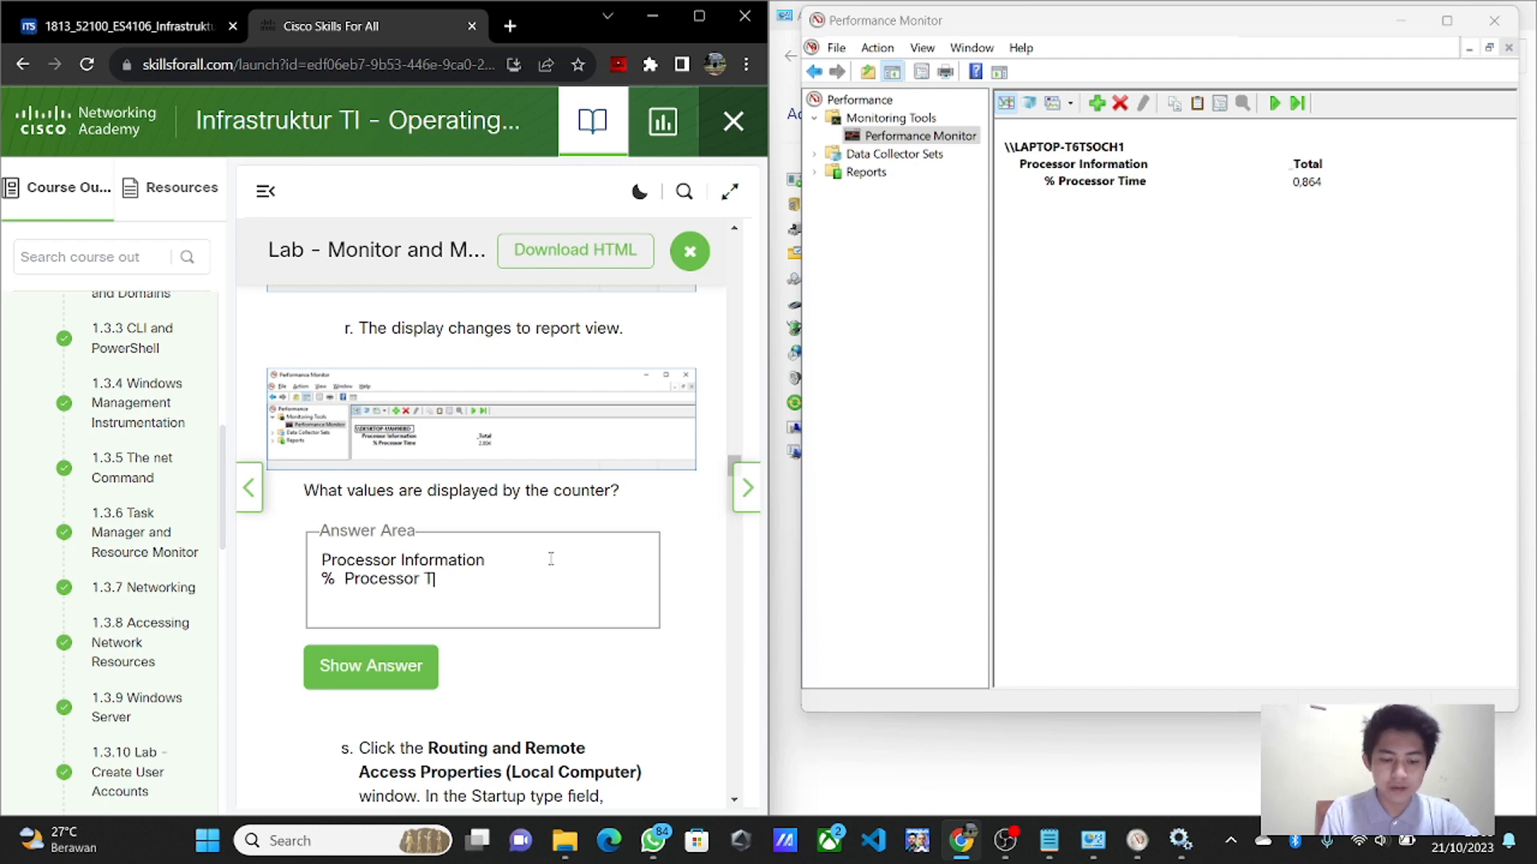
{"action": "key", "text": "BackSpace"}
{"action": "key", "text": "BackSpace"}
{"action": "type", "text": "me "}
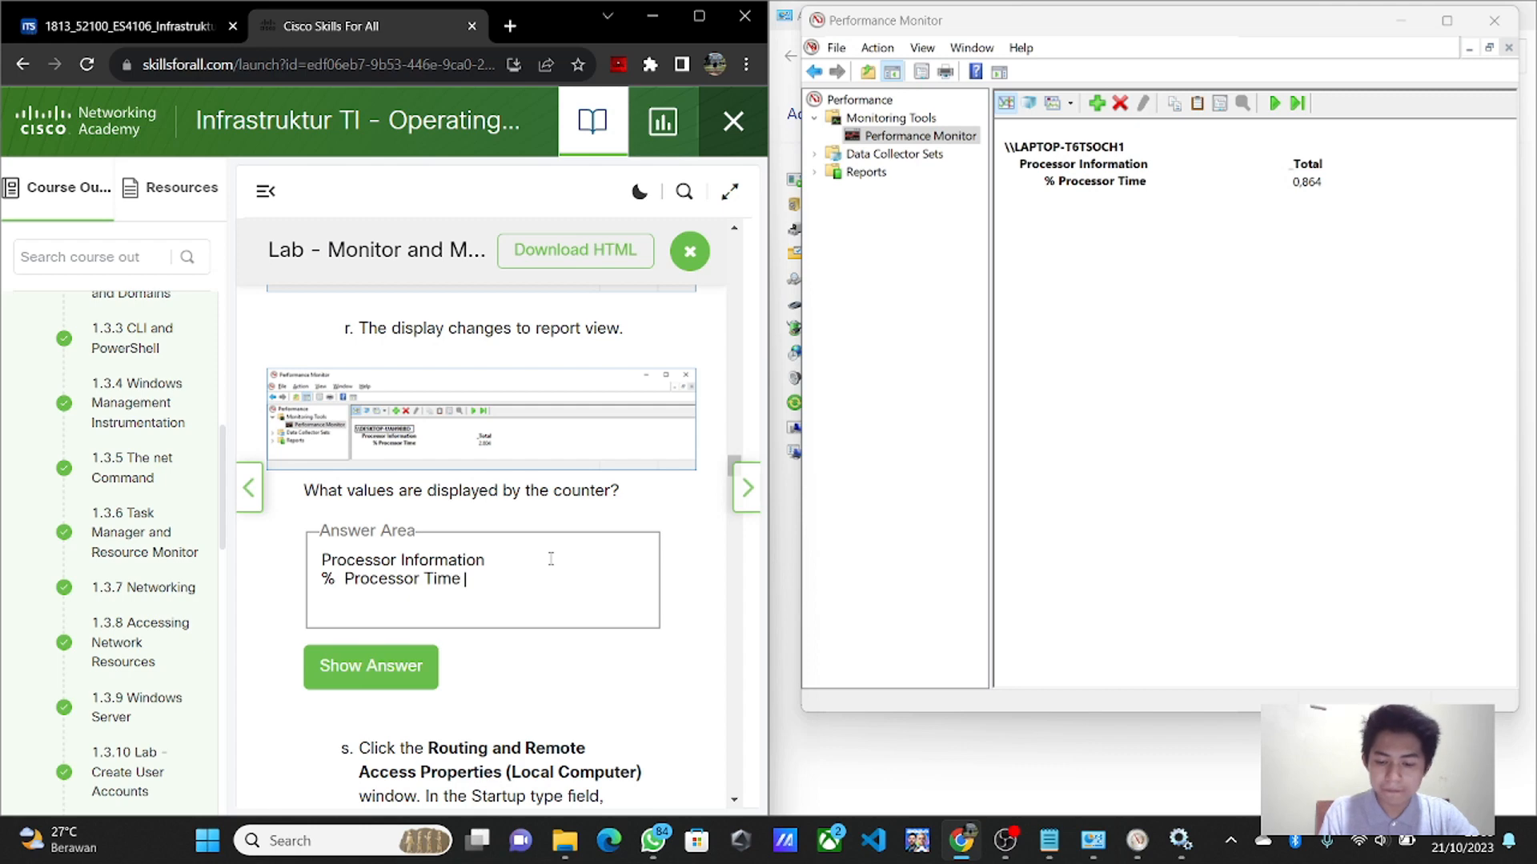
{"action": "type", "text": ": 0,"}
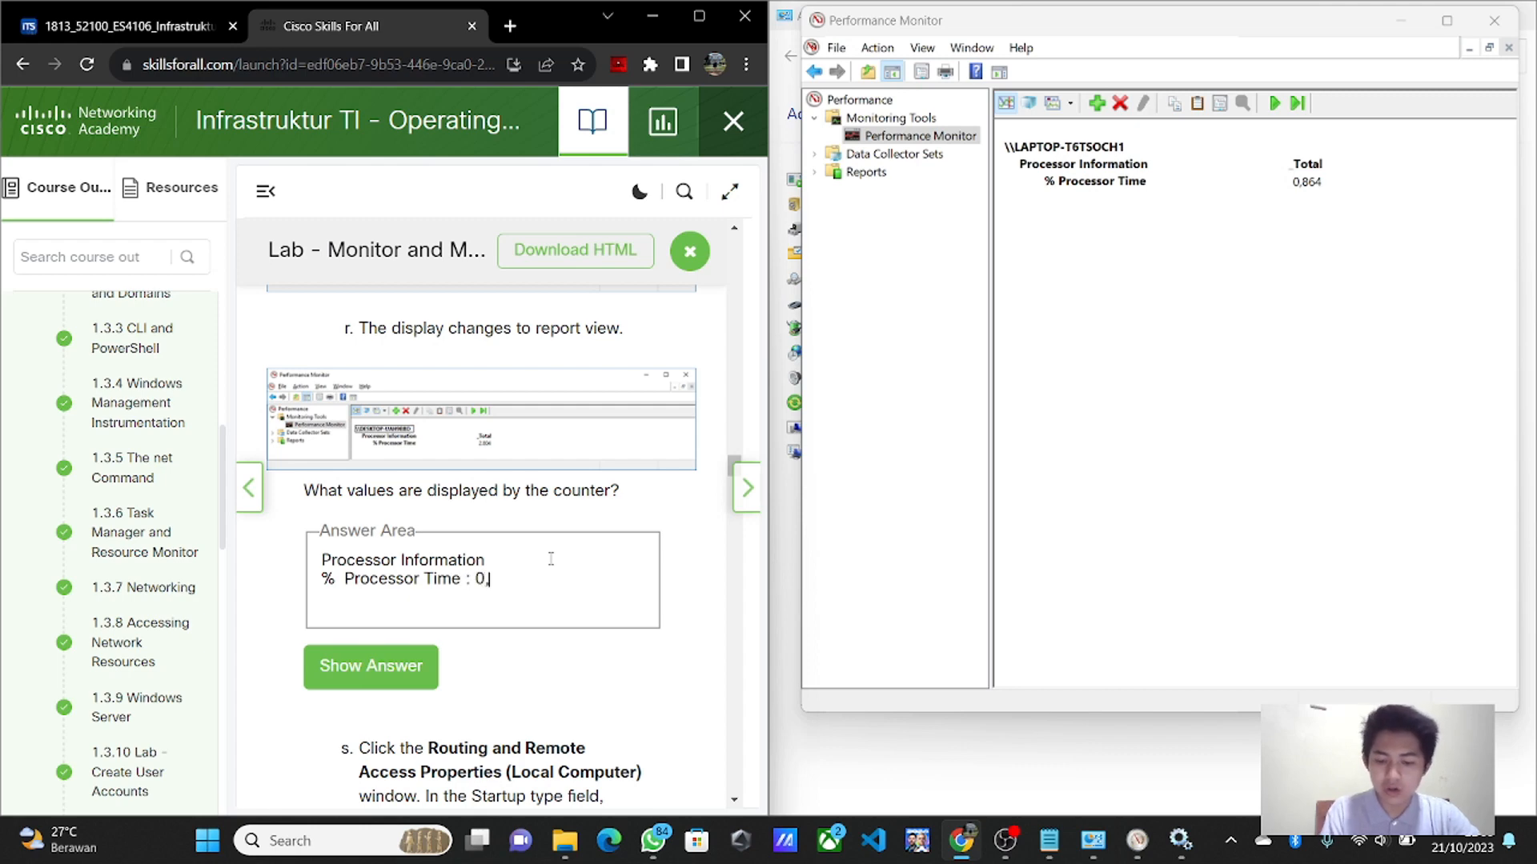
{"action": "type", "text": "864"}
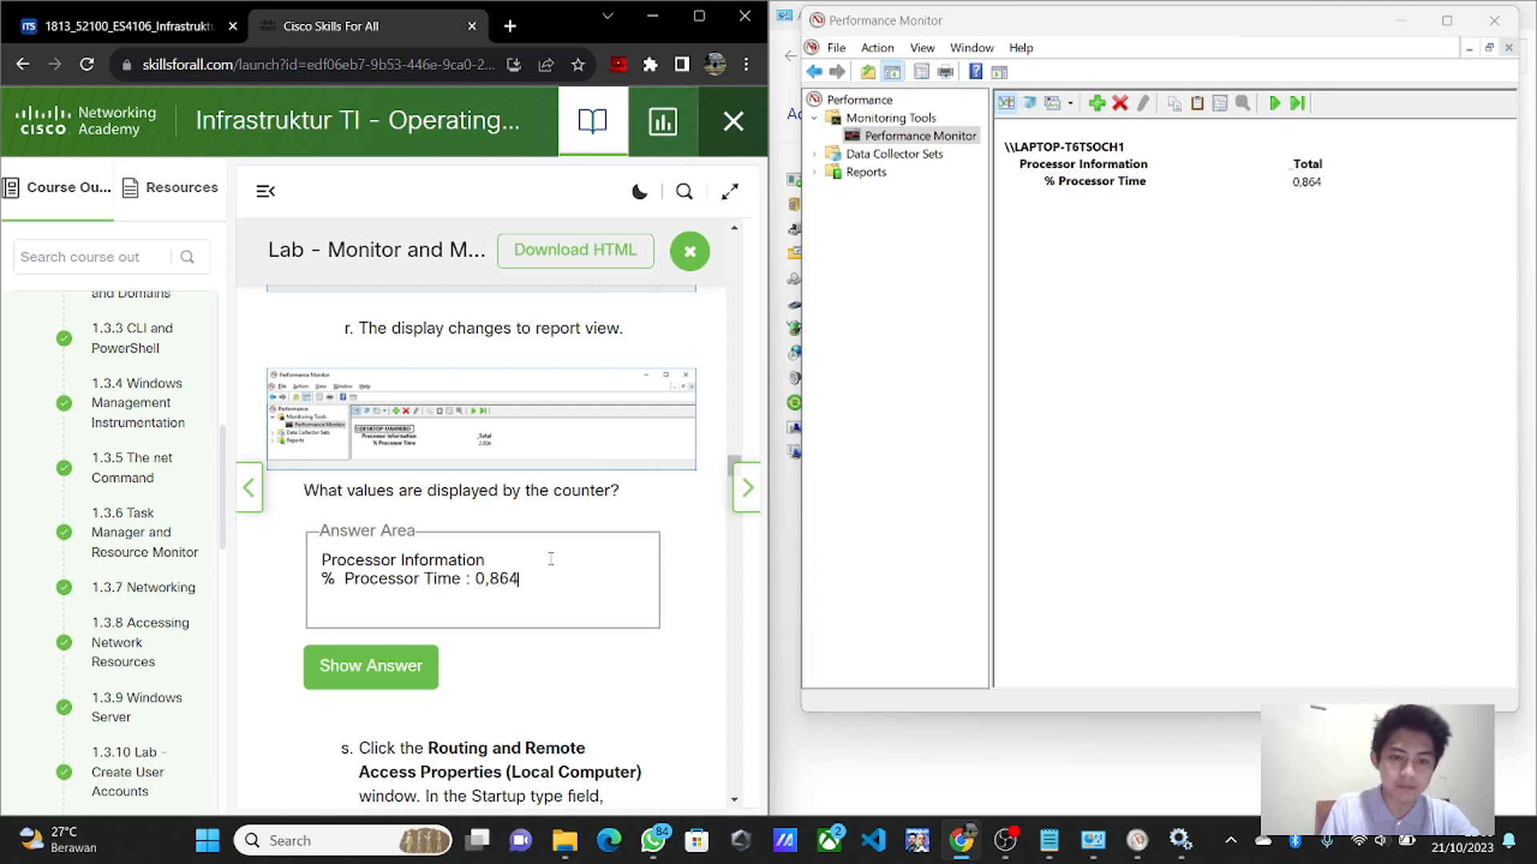
- Reveal the model answer for the counter values question and compare it with the entered answer
{"action": "scroll", "coordinate": [551, 559], "scroll_direction": "down", "scroll_amount": 2}
{"action": "left_click", "coordinate": [400, 504]}
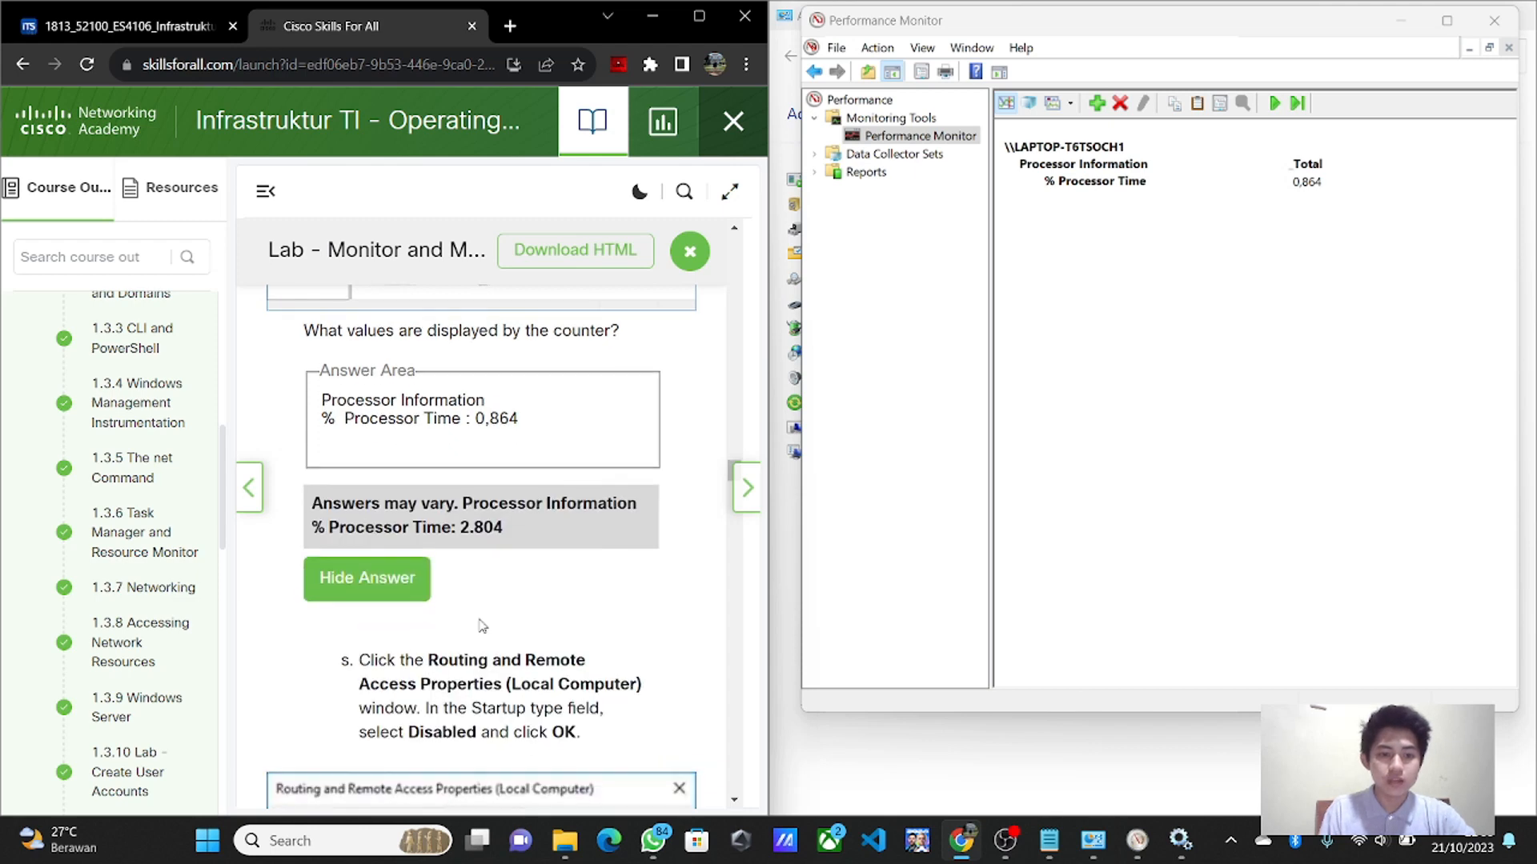
{"action": "scroll", "coordinate": [356, 508], "scroll_direction": "down", "scroll_amount": 2}
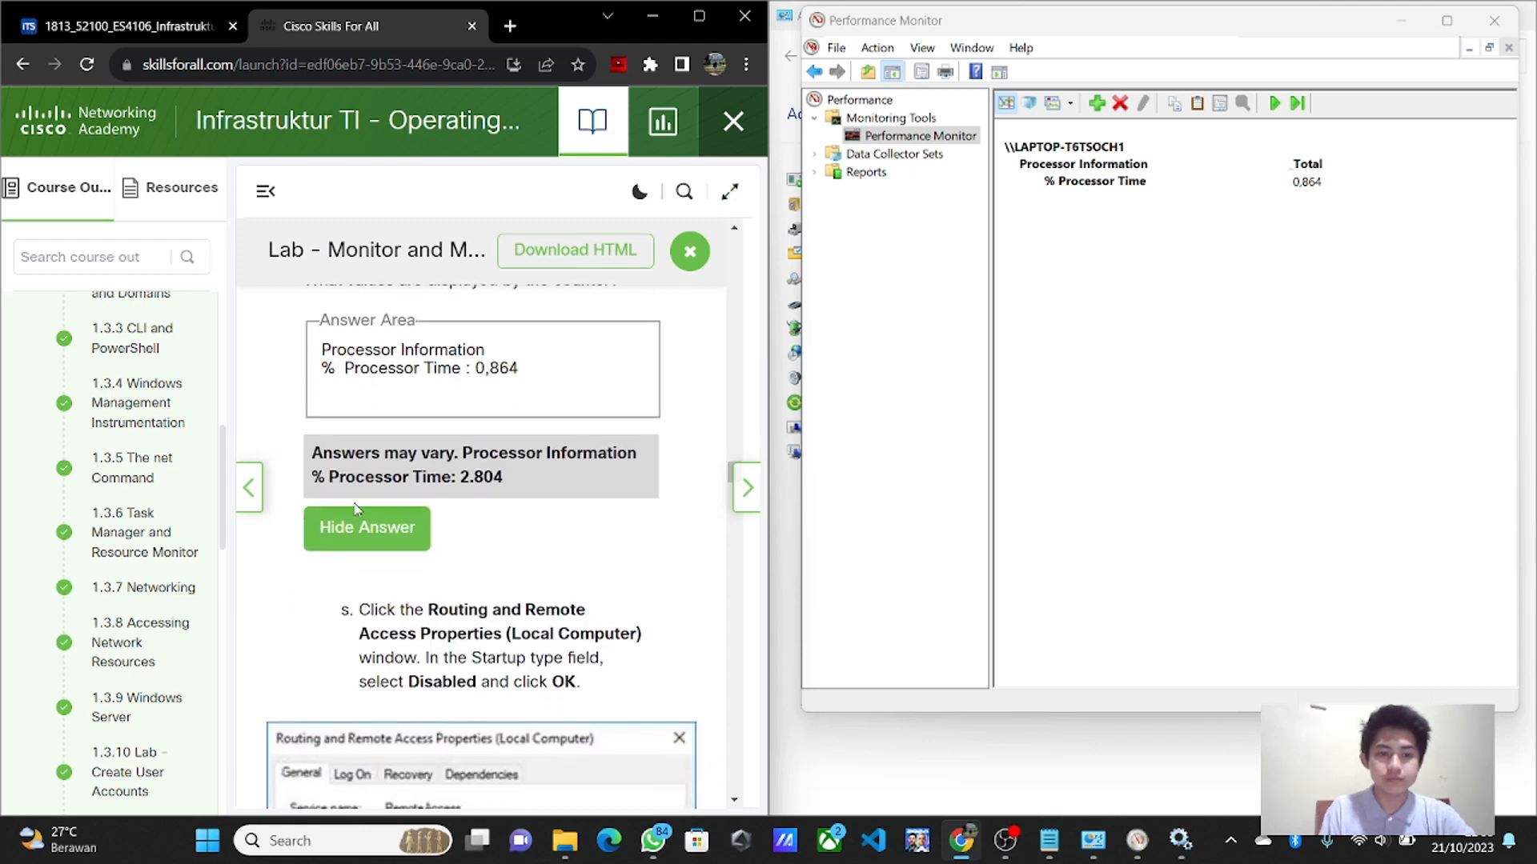
{"action": "scroll", "coordinate": [386, 284], "scroll_direction": "up", "scroll_amount": 2}
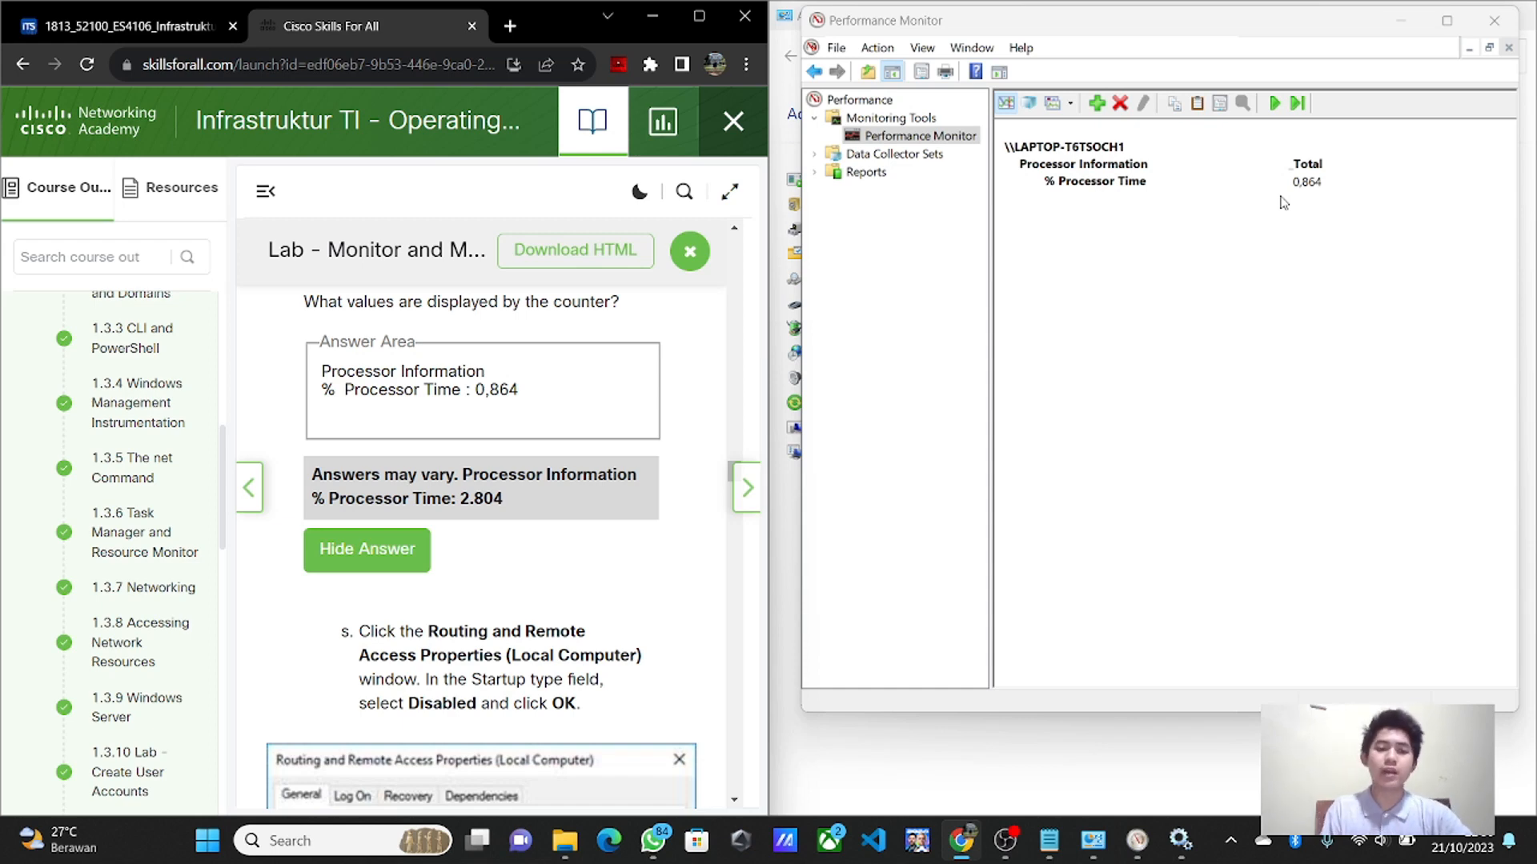
- Follow lab step s: from the Services window, set the startup type of Routing and Remote Access to Disabled and confirm the properties
{"action": "scroll", "coordinate": [495, 520], "scroll_direction": "down", "scroll_amount": 2}
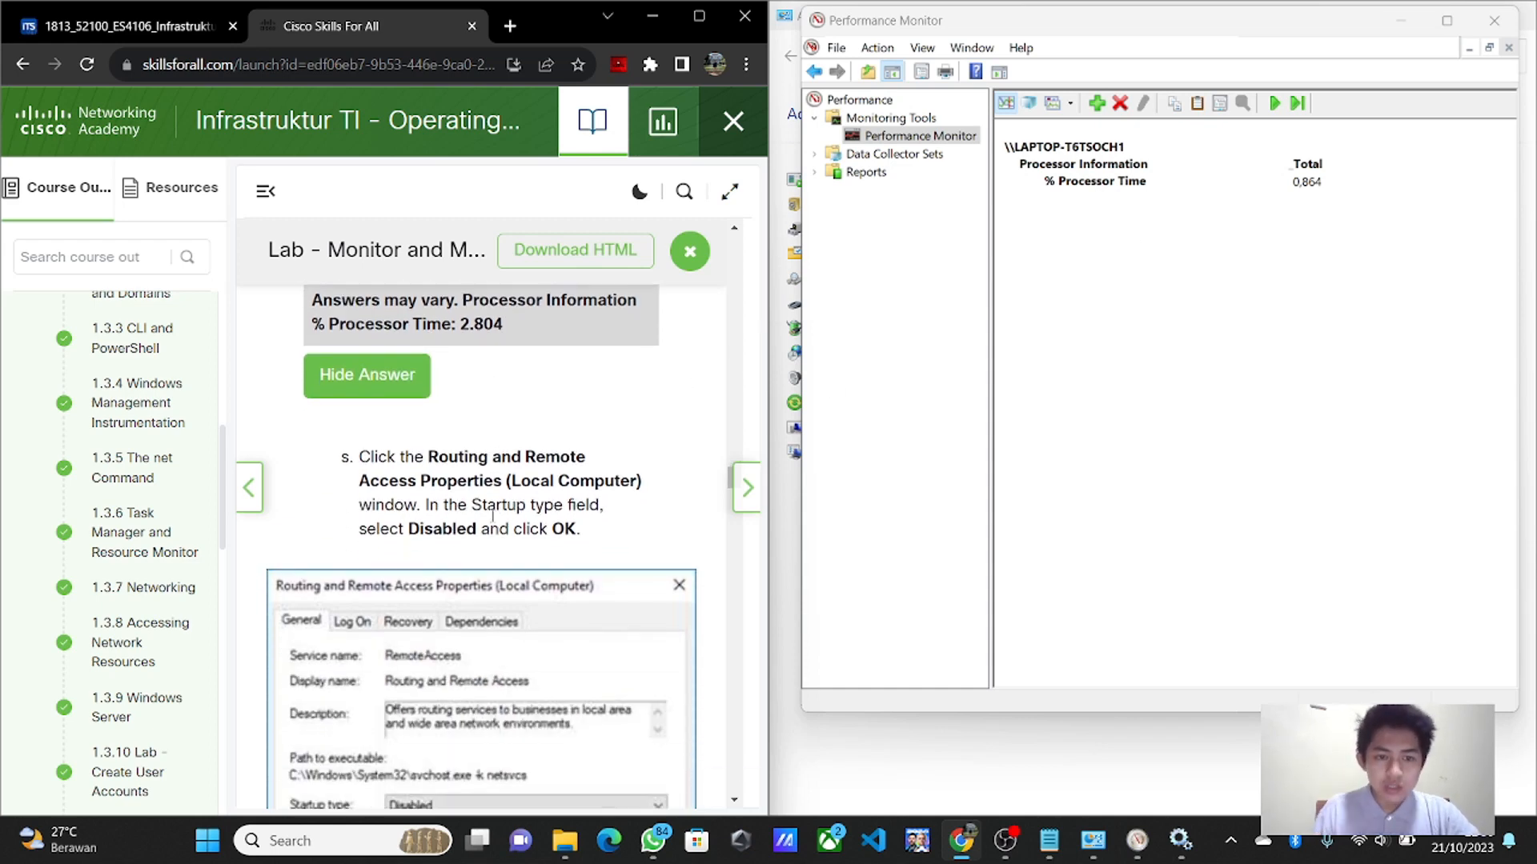
{"action": "scroll", "coordinate": [492, 516], "scroll_direction": "down", "scroll_amount": 1}
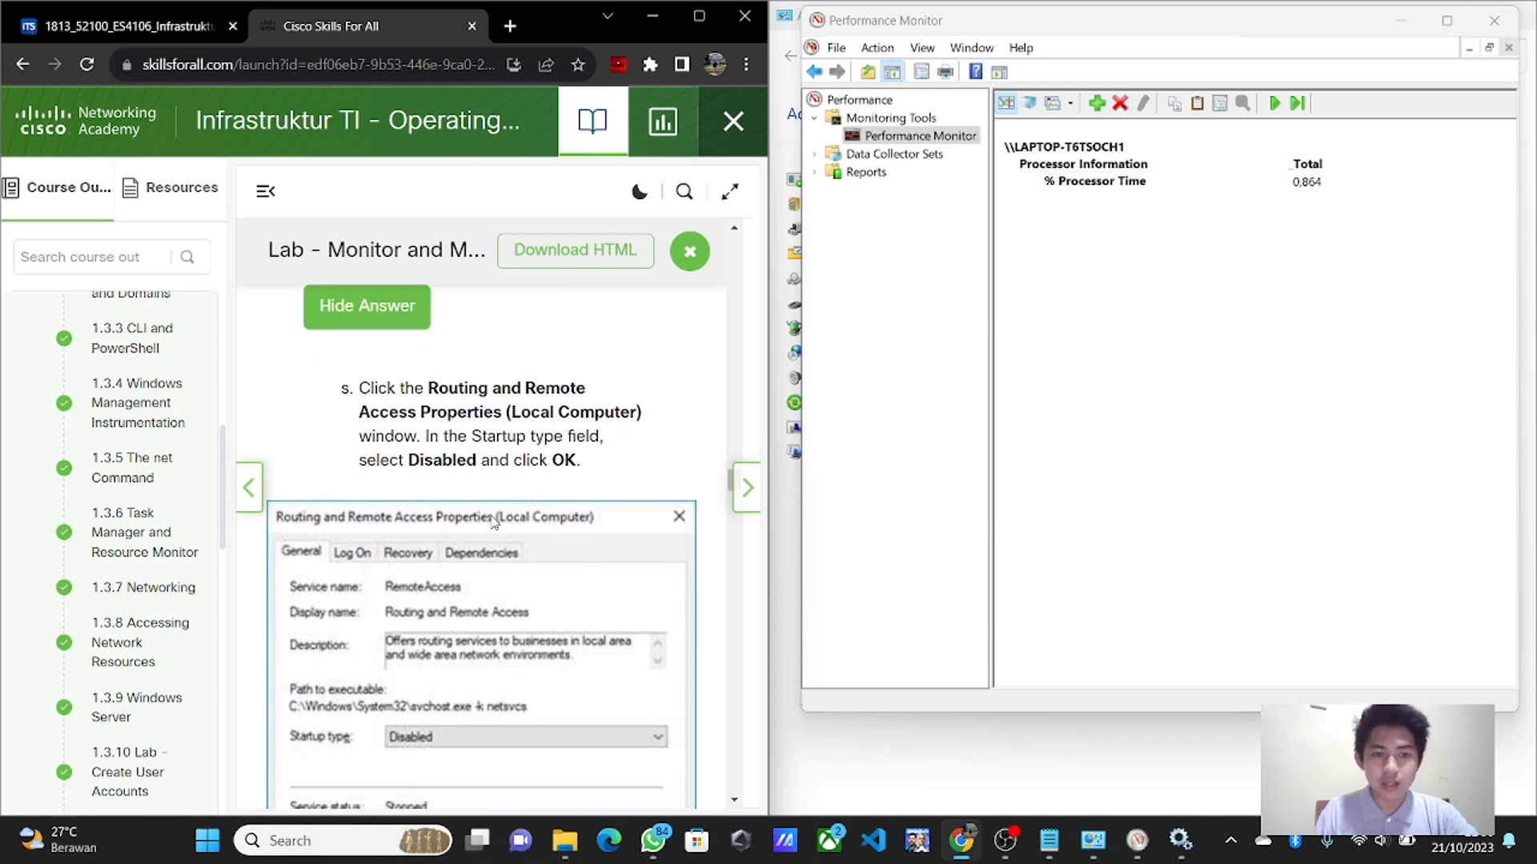
{"action": "mouse_move", "coordinate": [1136, 827]}
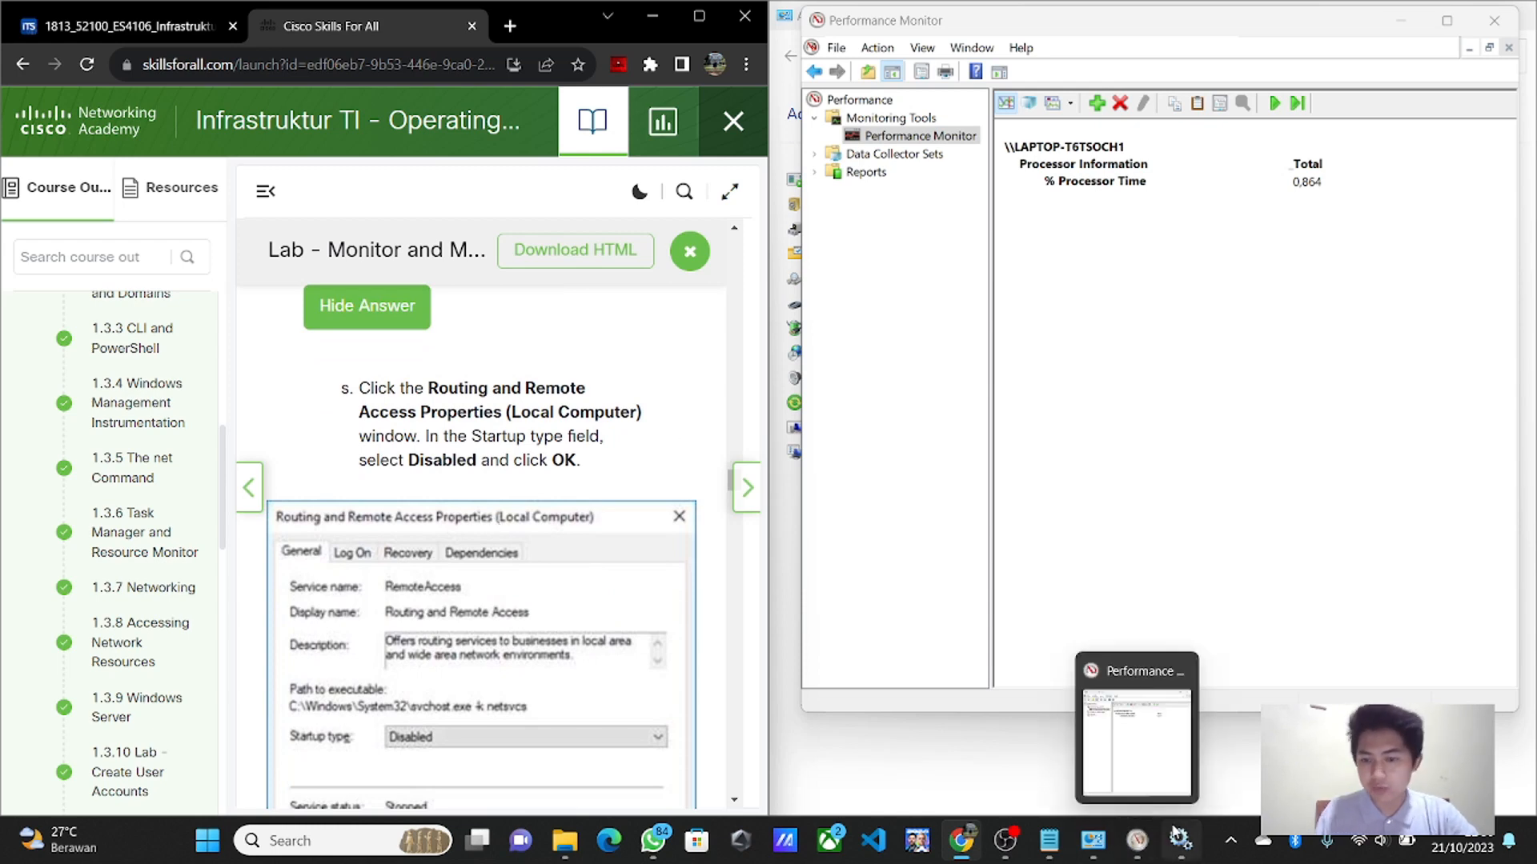
{"action": "left_click", "coordinate": [1197, 698]}
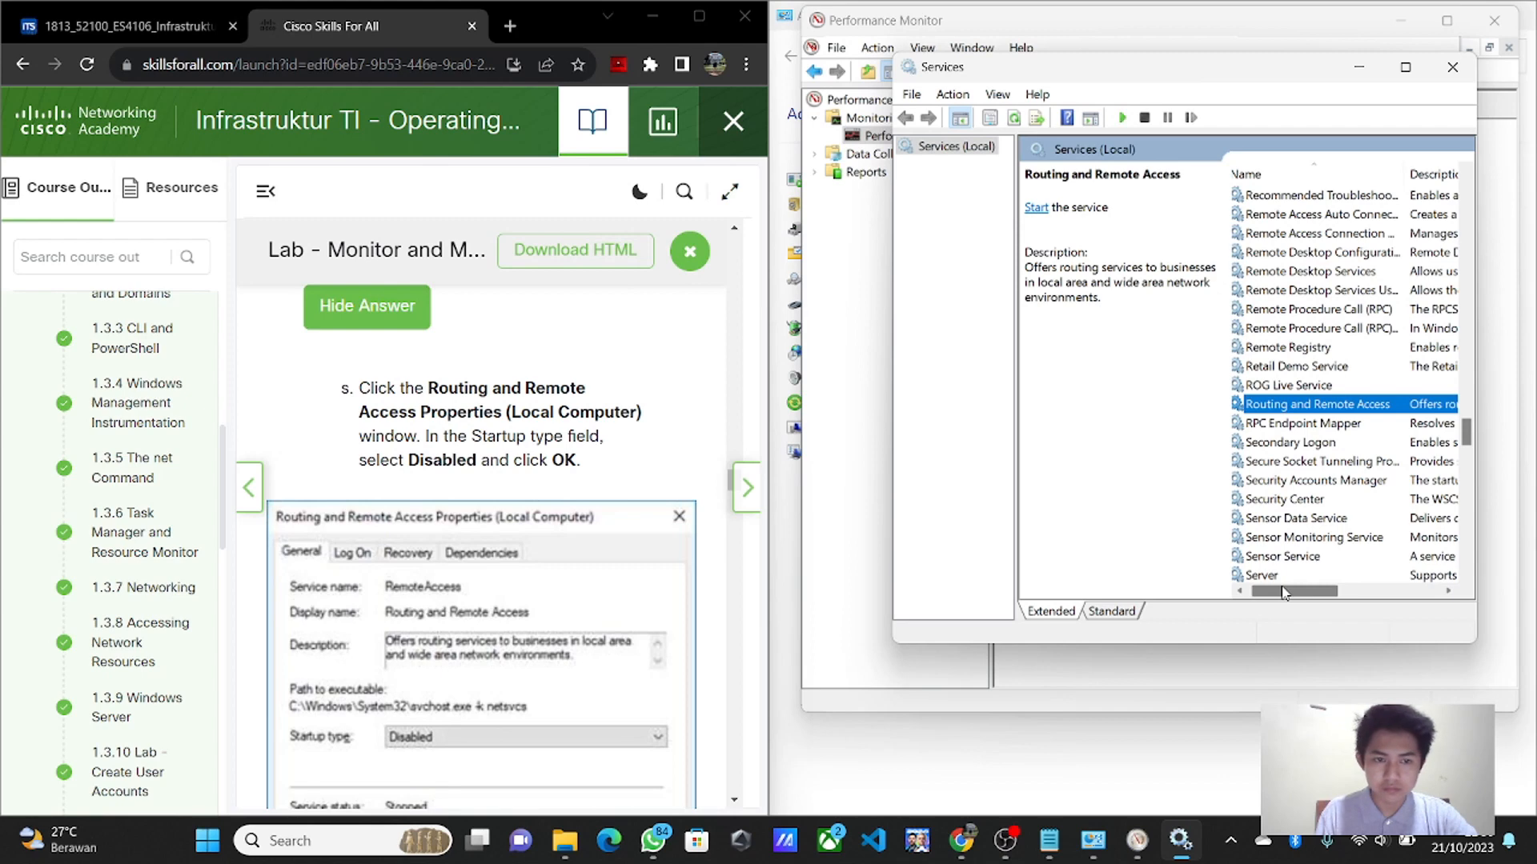
{"action": "left_click_drag", "start_coordinate": [1283, 592], "coordinate": [1305, 593]}
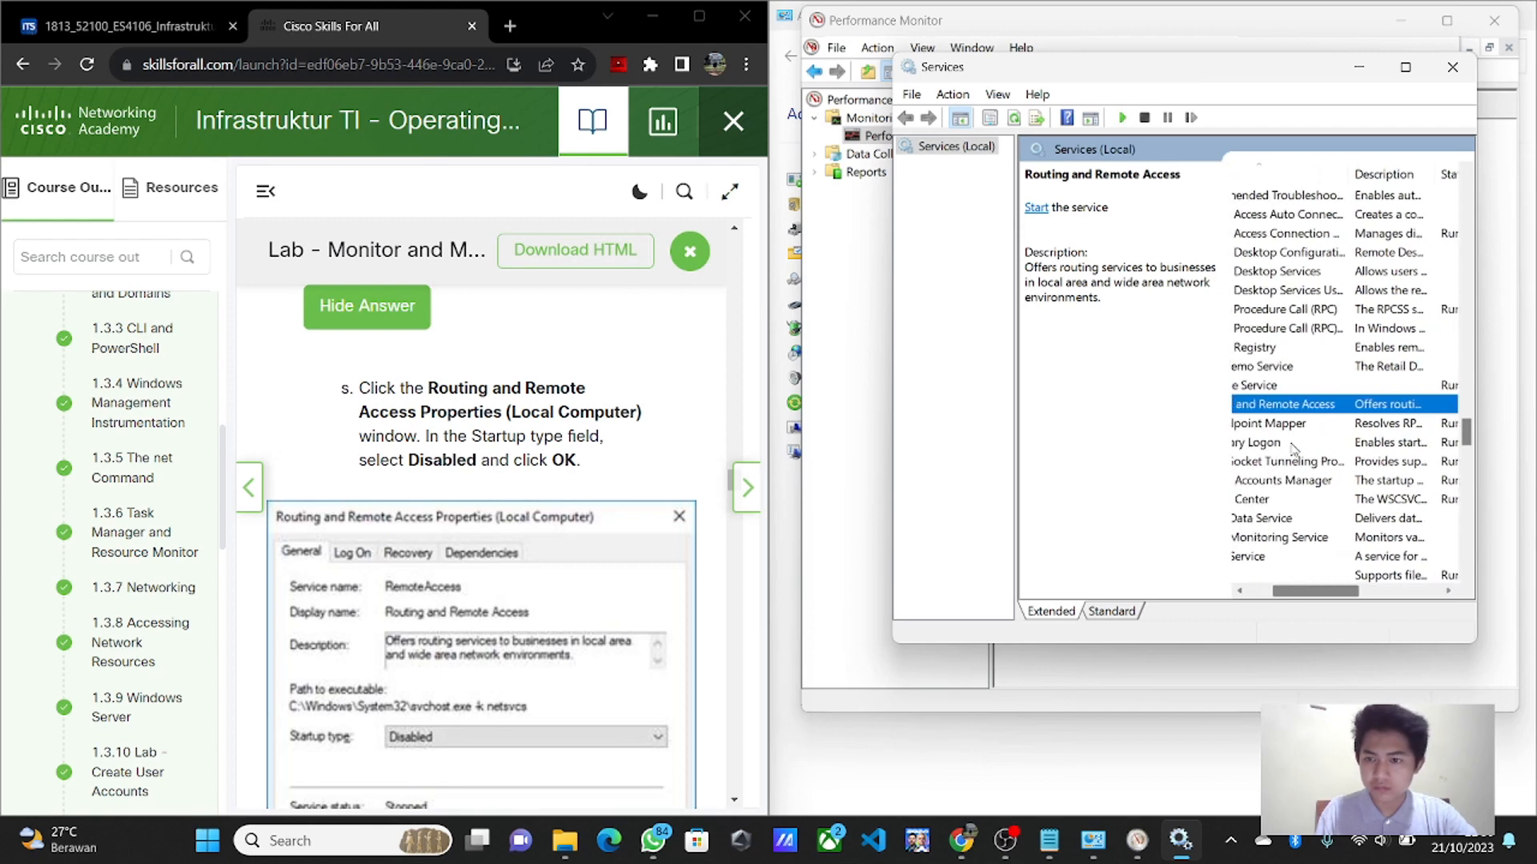
{"action": "double_click", "coordinate": [1275, 406]}
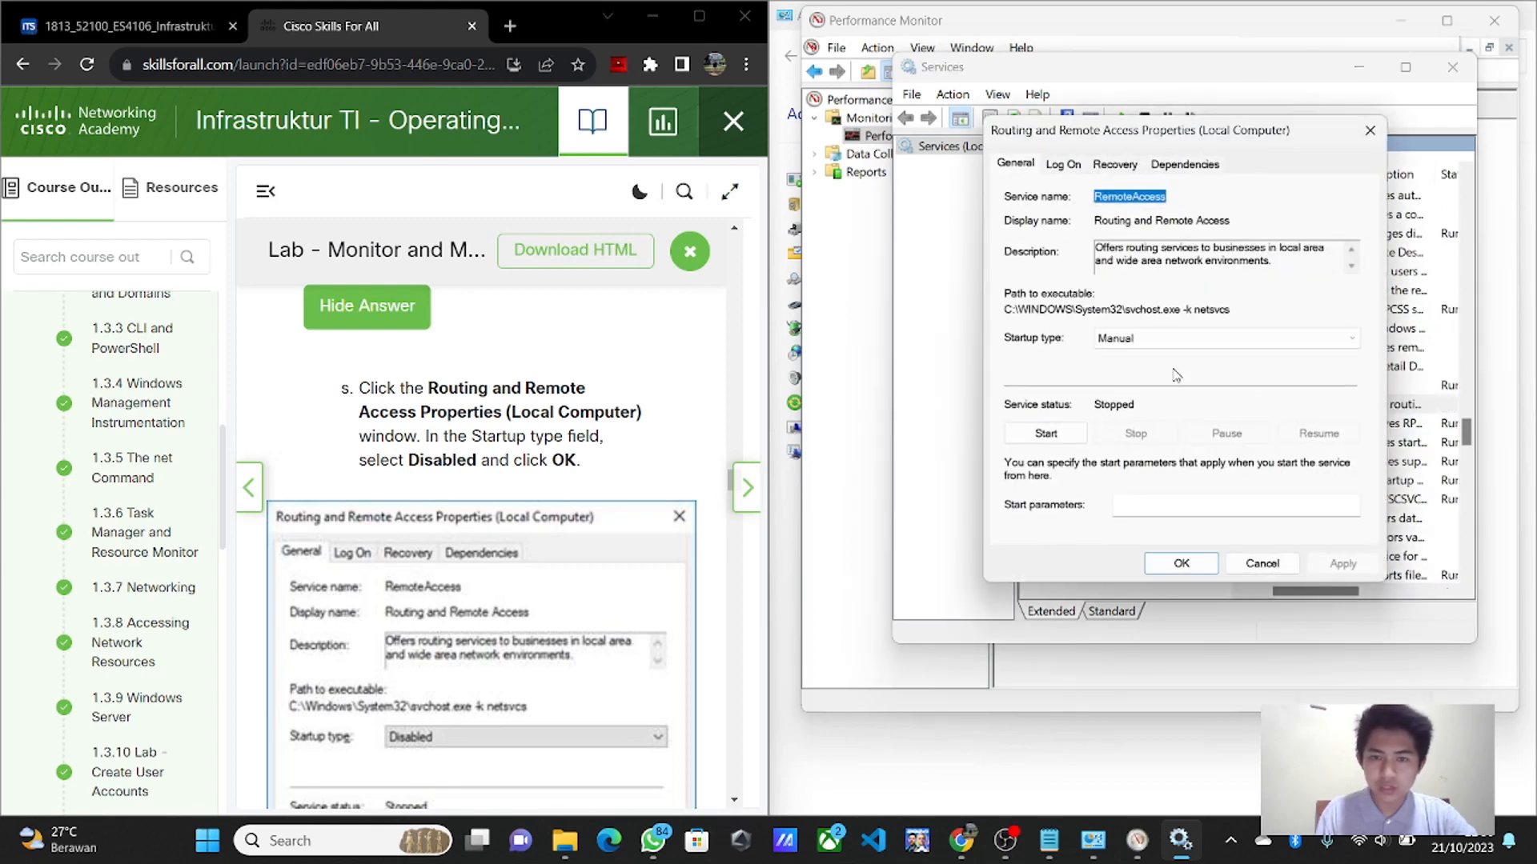
{"action": "left_click", "coordinate": [1172, 338]}
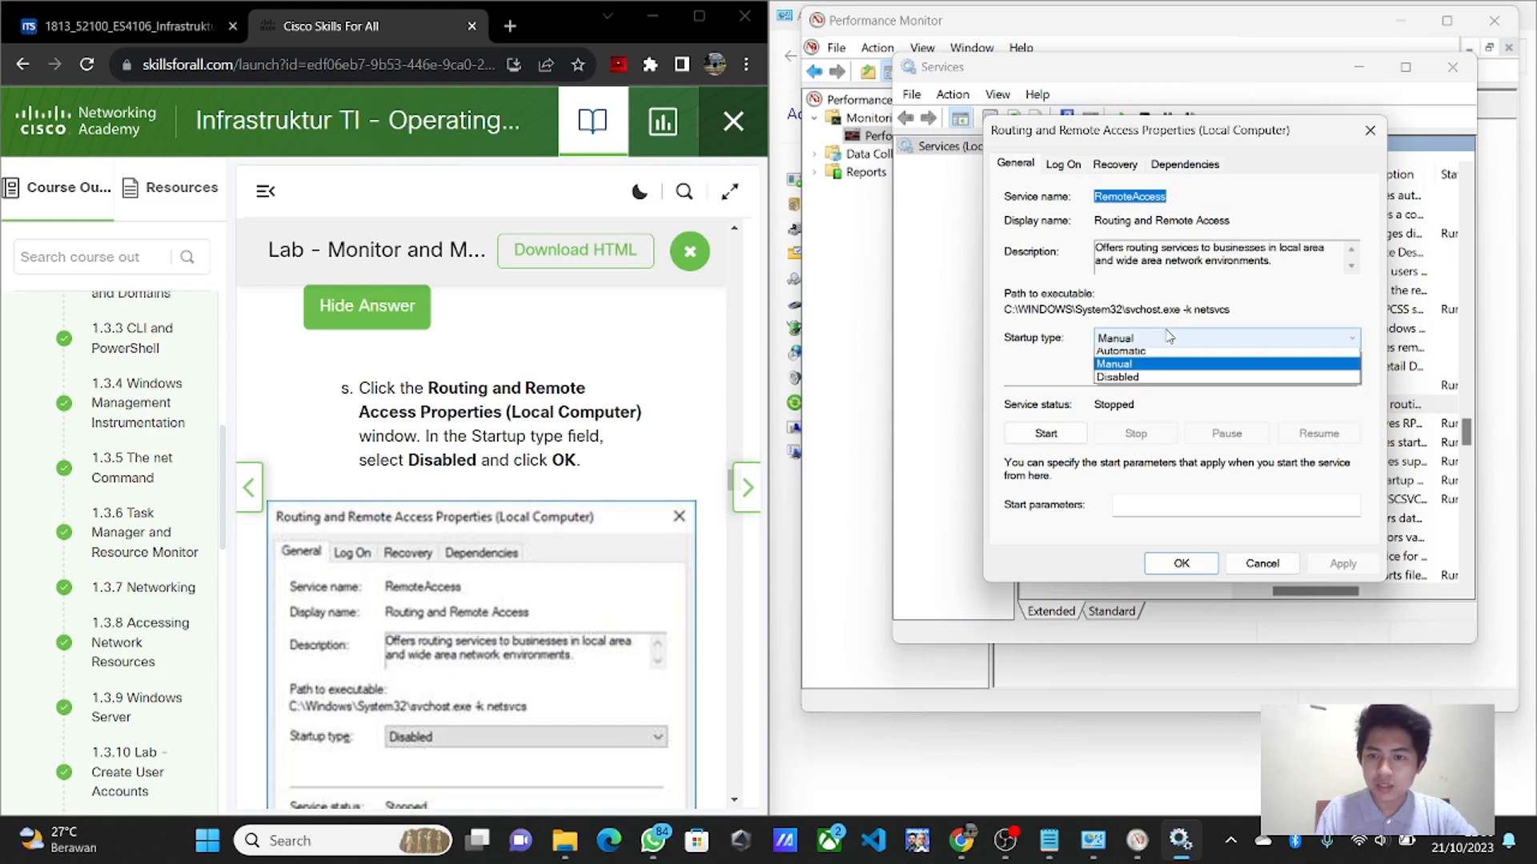
{"action": "left_click", "coordinate": [1155, 396]}
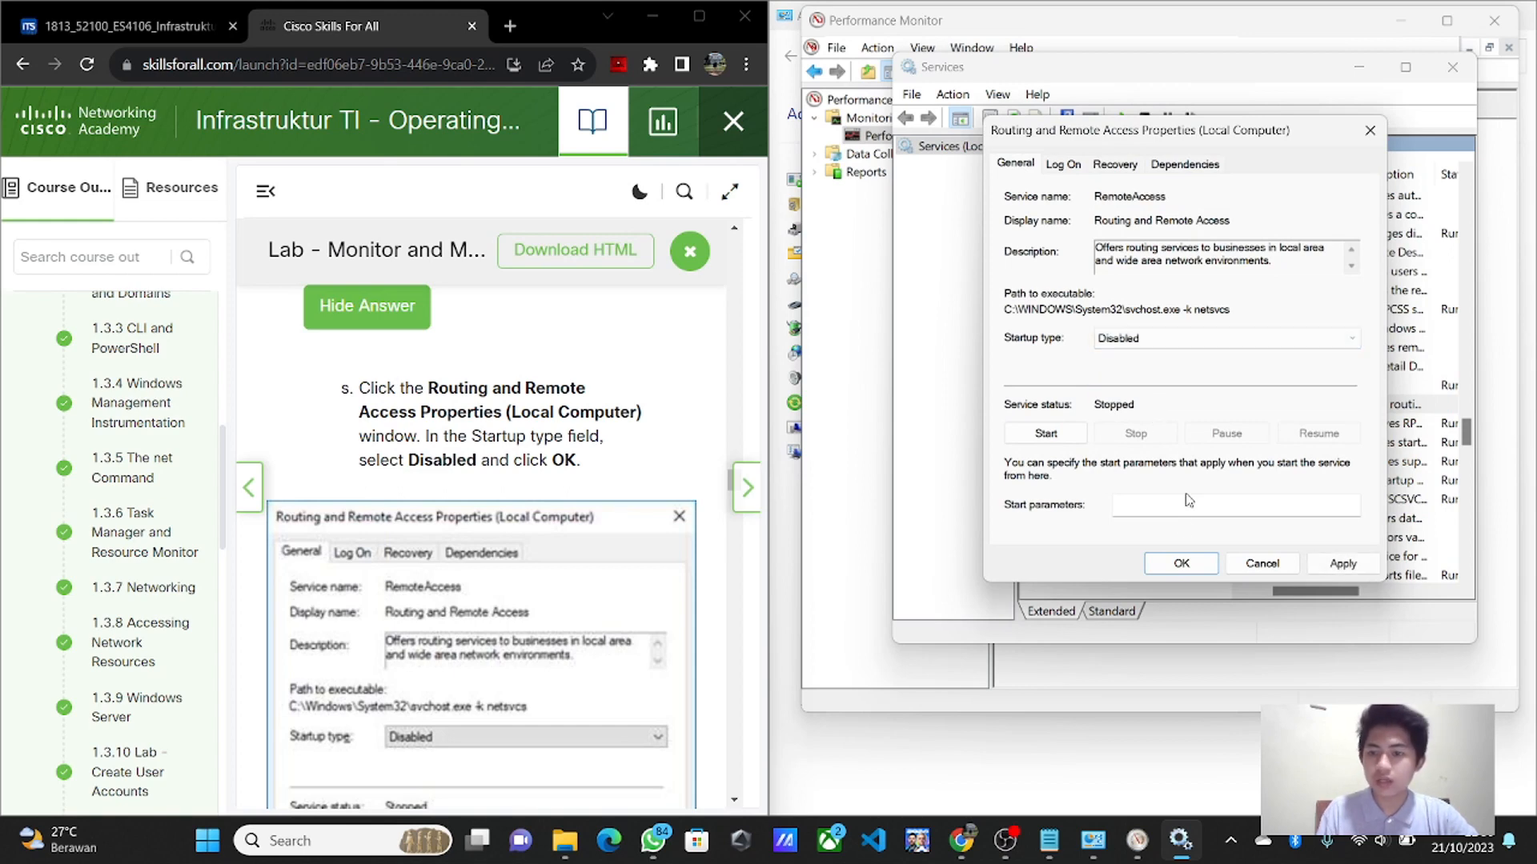
{"action": "left_click", "coordinate": [1181, 563]}
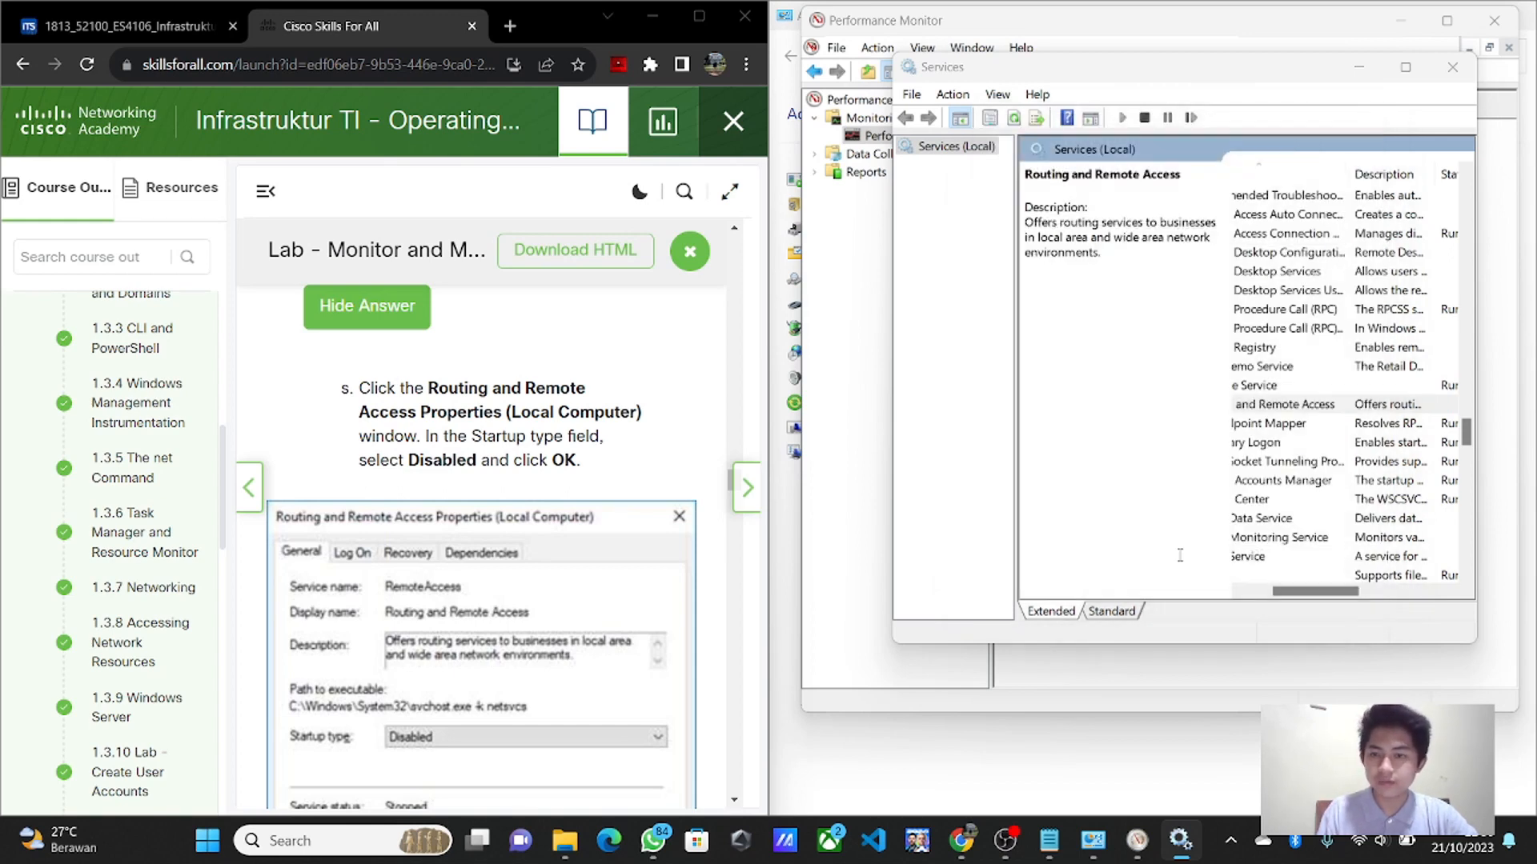
- Follow lab step t: check the Status and Startup Type of Routing and Remote Access in the Services window
{"action": "scroll", "coordinate": [670, 574], "scroll_direction": "down", "scroll_amount": 3}
{"action": "scroll", "coordinate": [670, 575], "scroll_direction": "down", "scroll_amount": 3}
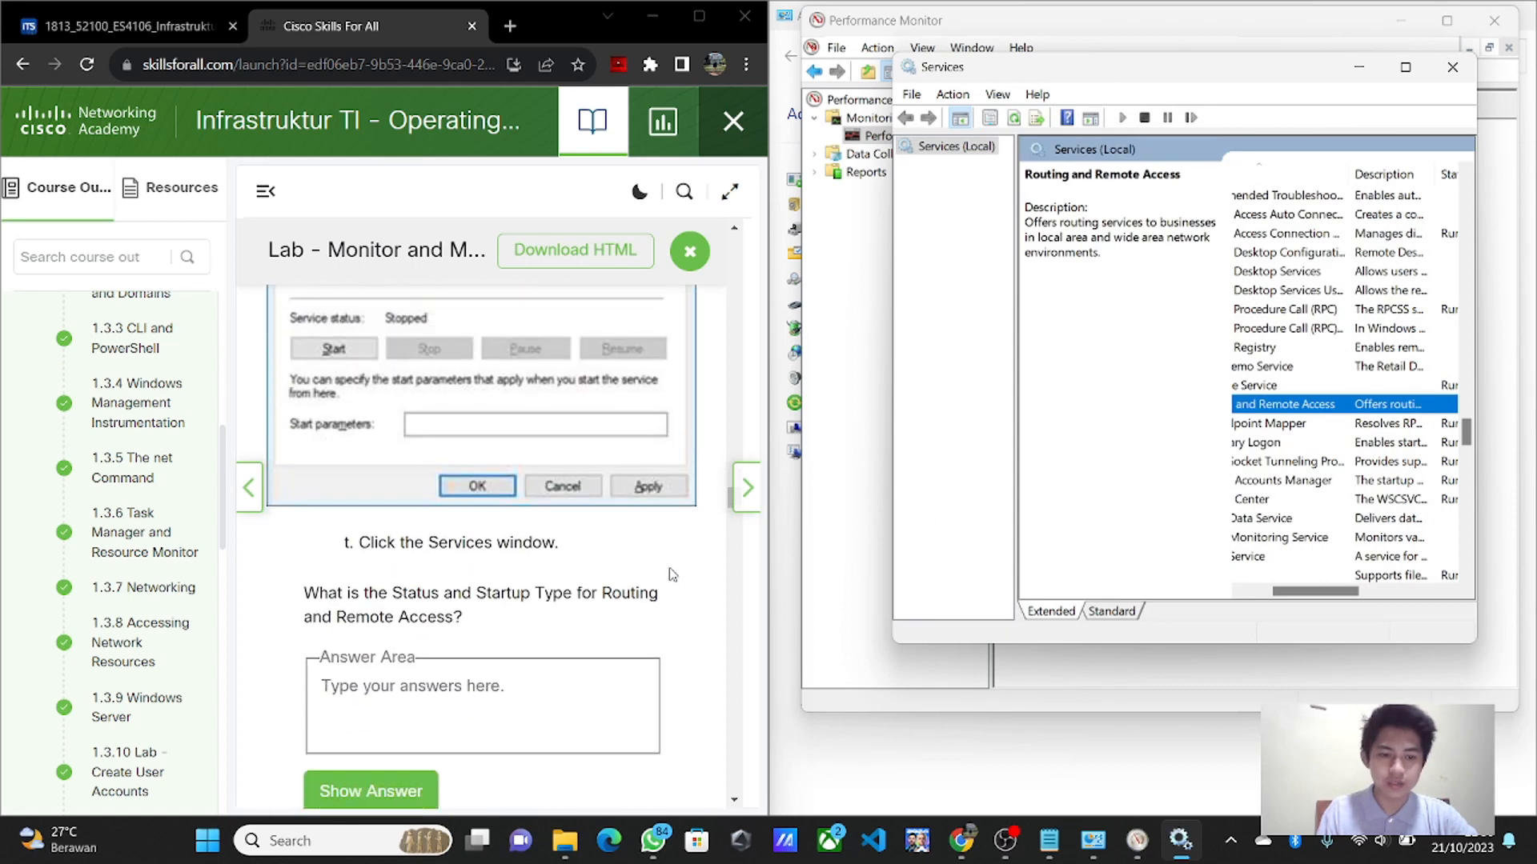
{"action": "scroll", "coordinate": [528, 494], "scroll_direction": "up", "scroll_amount": 4}
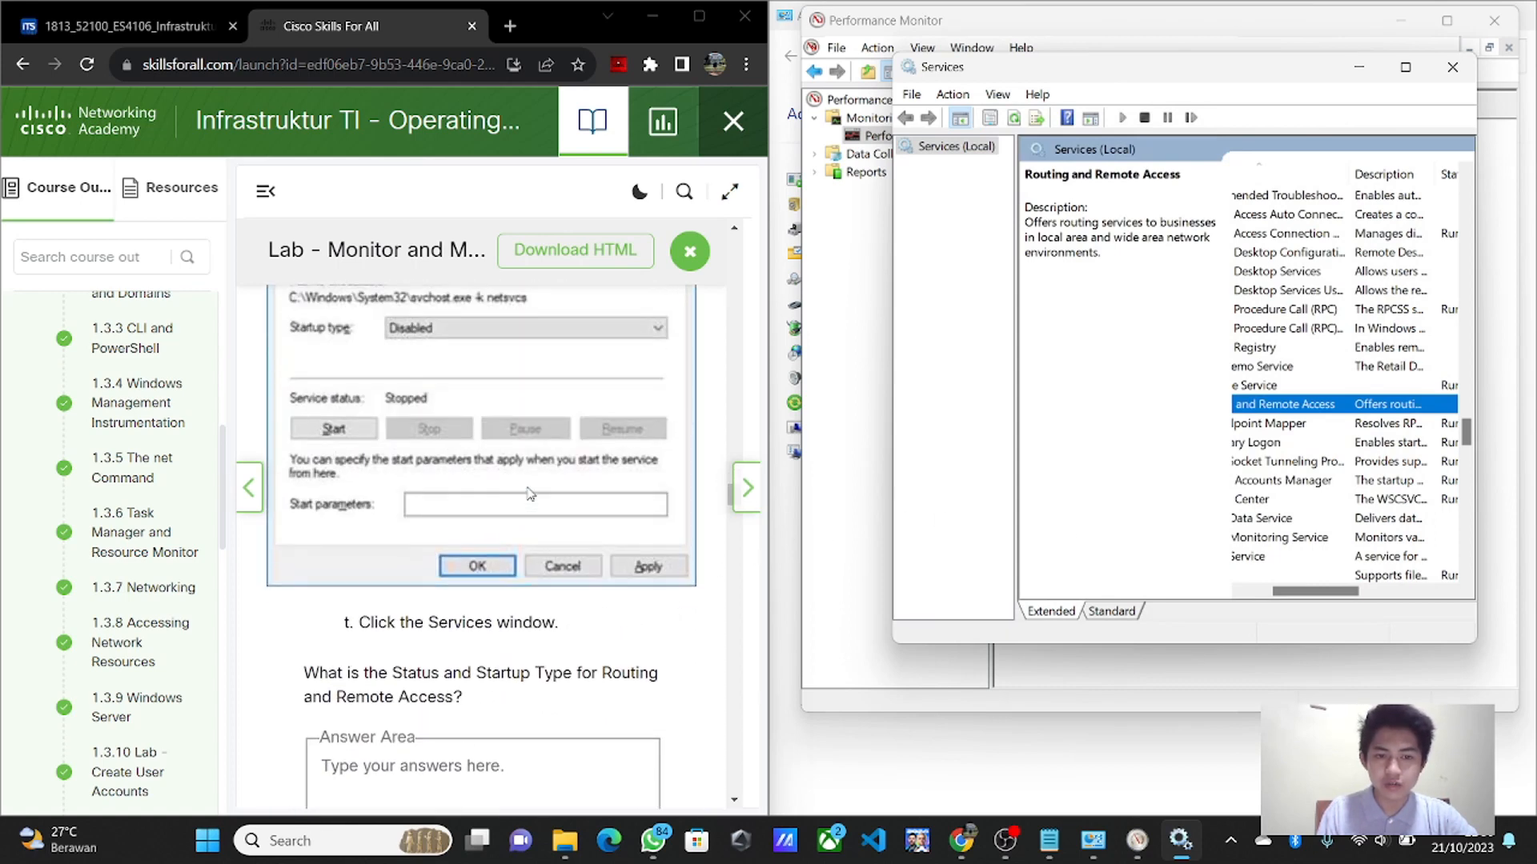
{"action": "scroll", "coordinate": [528, 493], "scroll_direction": "down", "scroll_amount": 1}
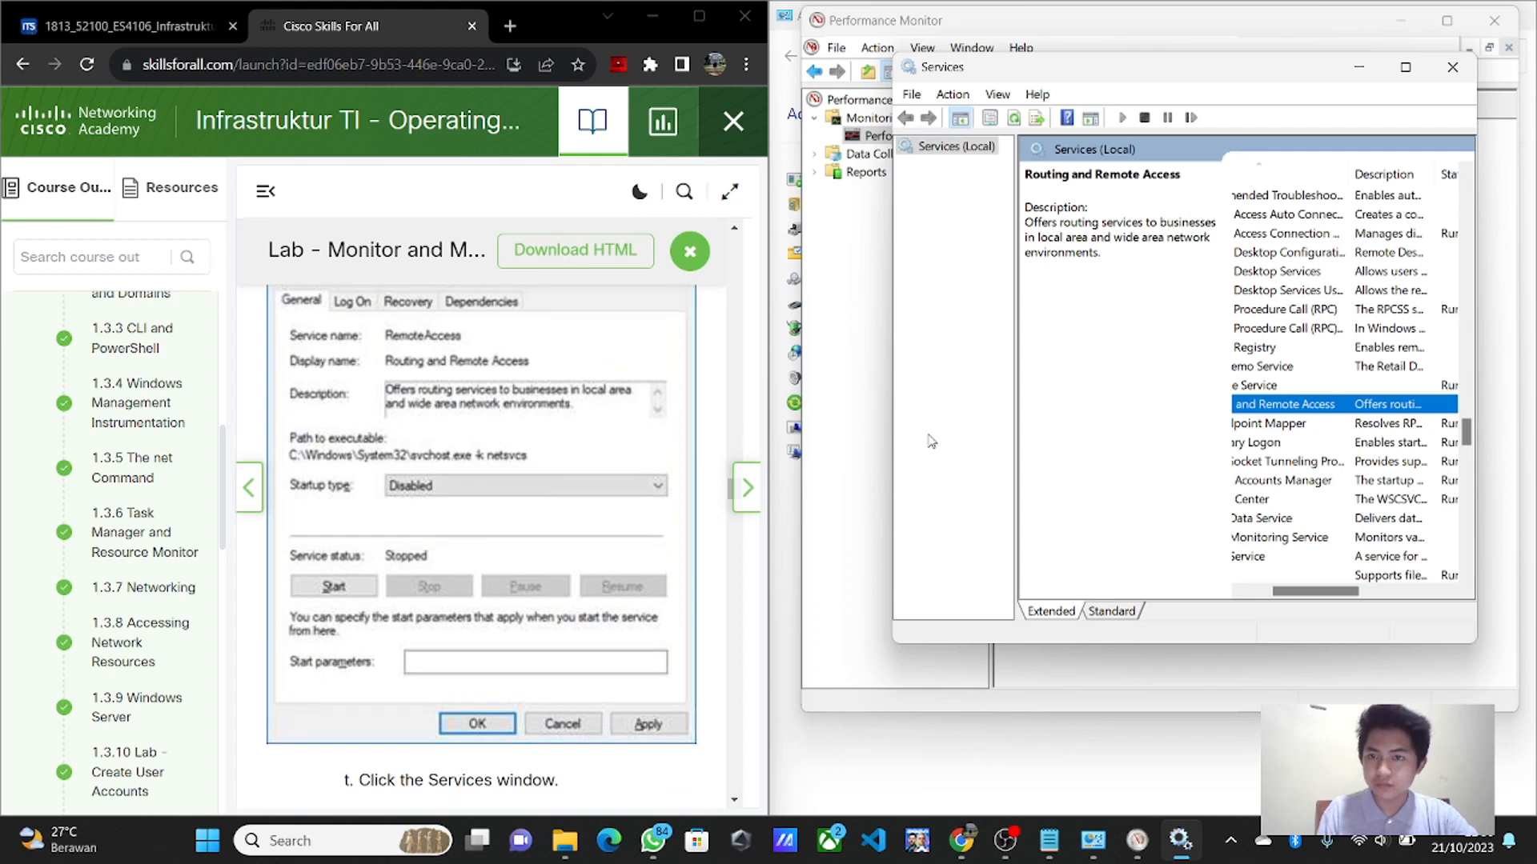
{"action": "mouse_move", "coordinate": [1185, 849]}
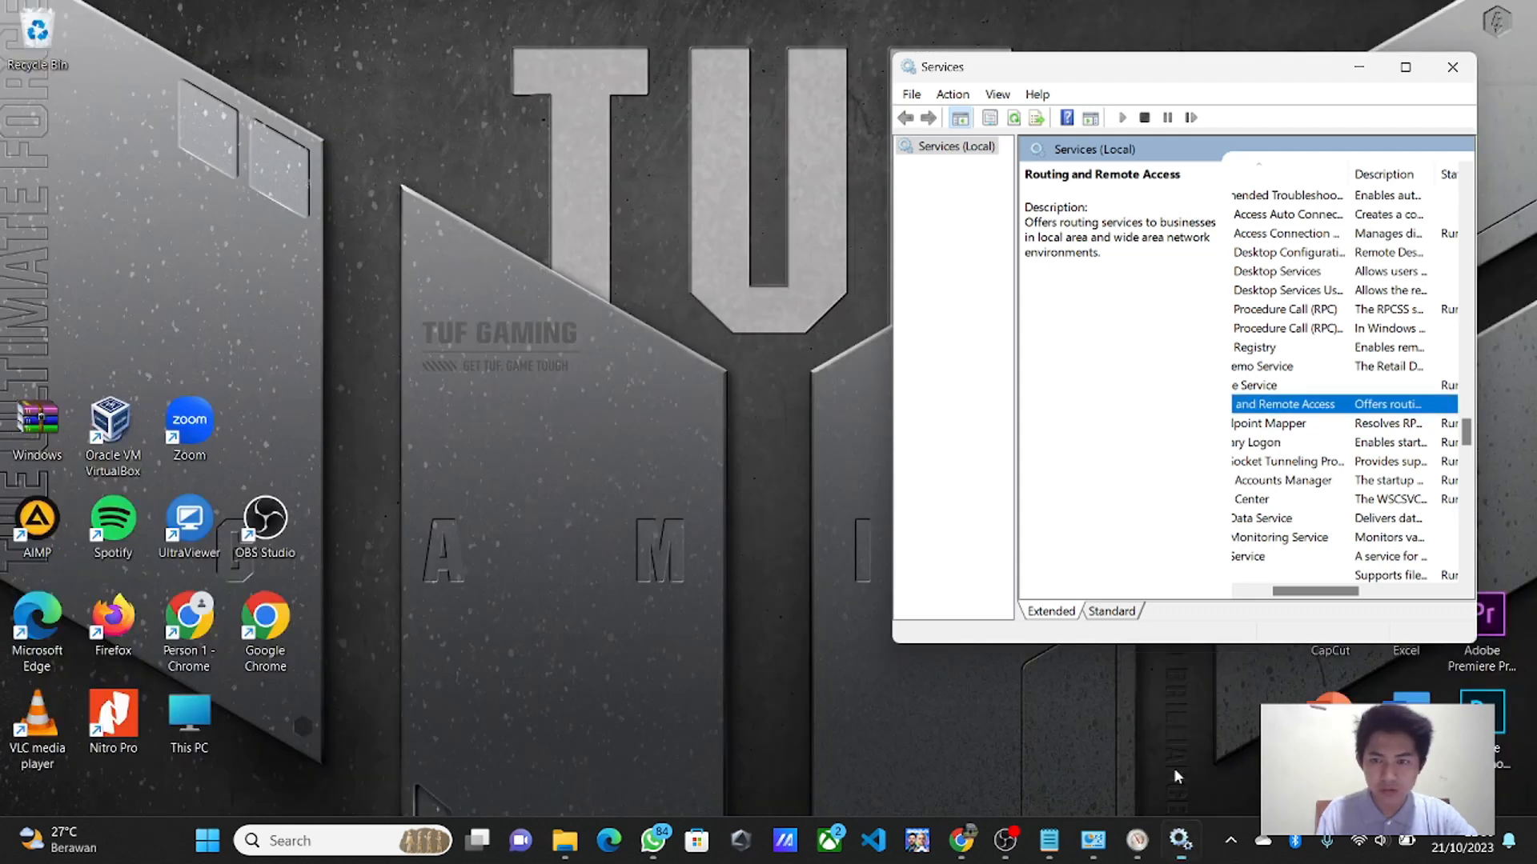
{"action": "left_click", "coordinate": [1173, 766]}
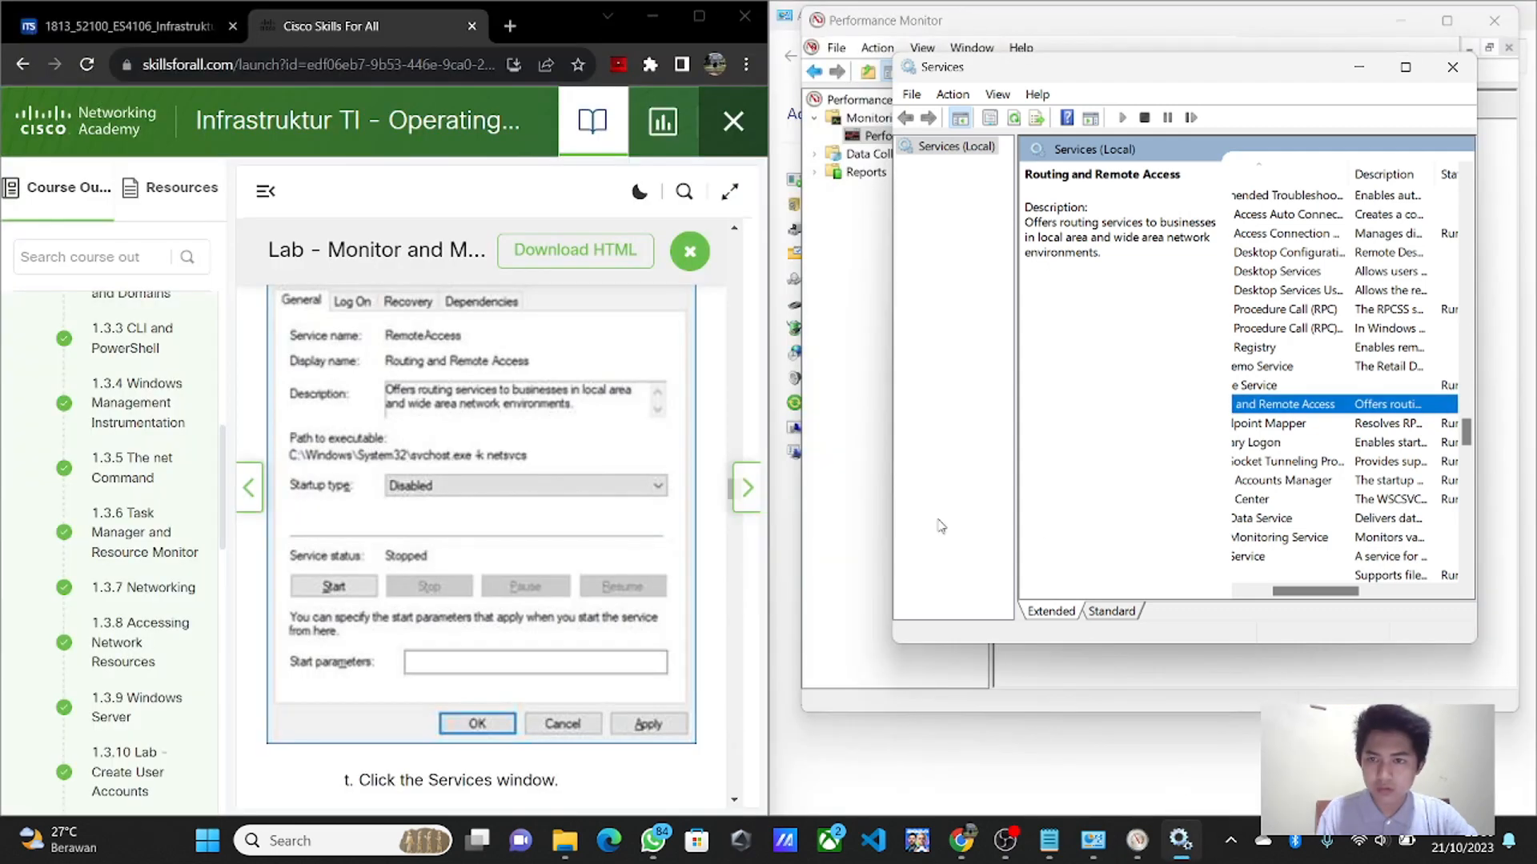
{"action": "scroll", "coordinate": [509, 546], "scroll_direction": "down", "scroll_amount": 2}
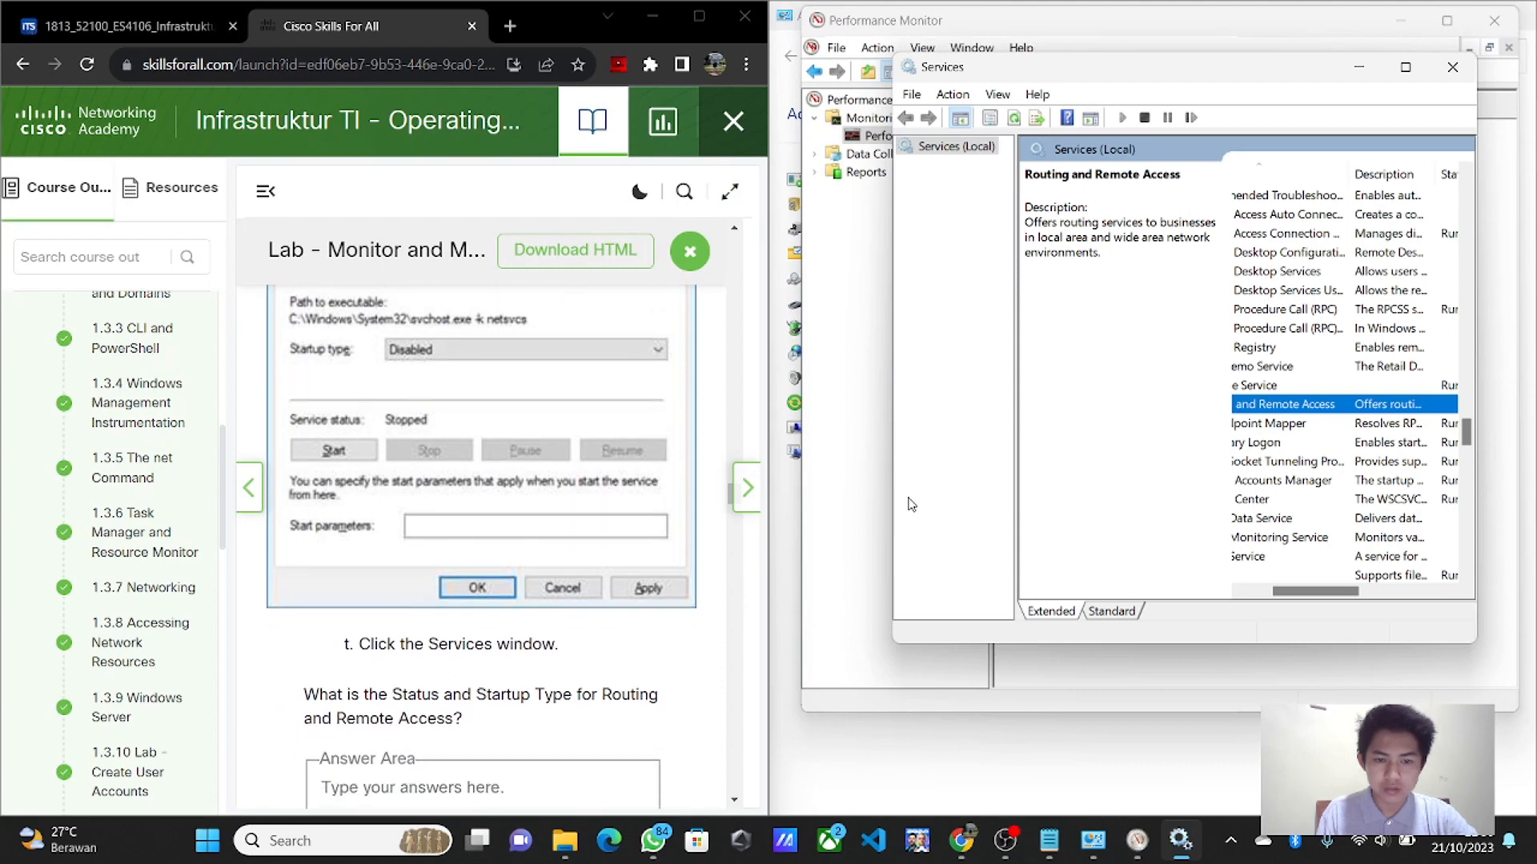
{"action": "scroll", "coordinate": [1371, 398], "scroll_direction": "right", "scroll_amount": 3}
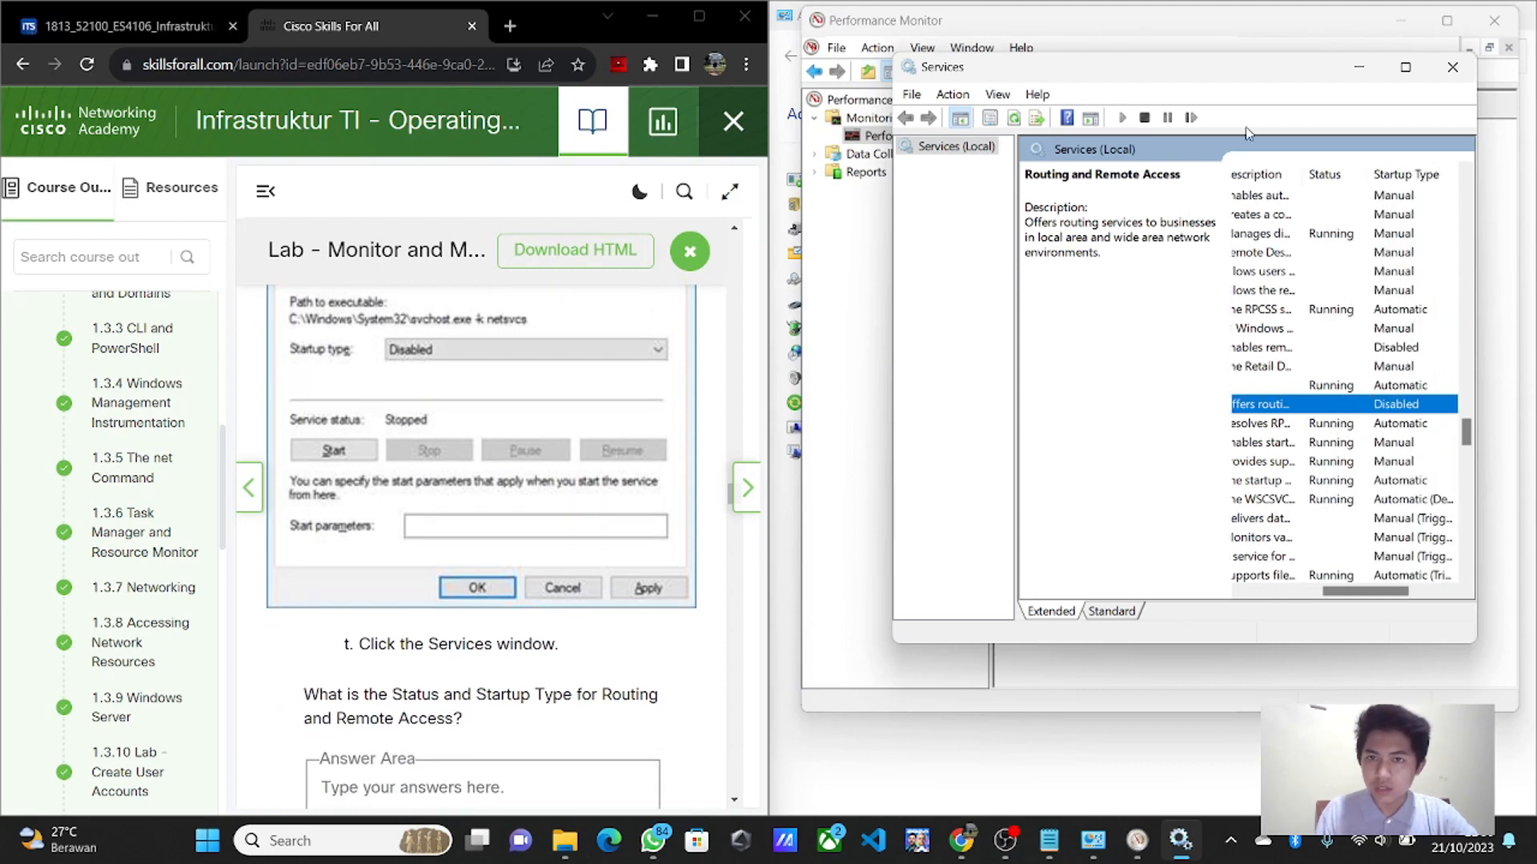
- Examine the Status and Startup Type columns of the Routing and Remote Access row, briefly enlarging the Services window to fit all columns
{"action": "left_click_drag", "start_coordinate": [1212, 86], "coordinate": [1101, 94]}
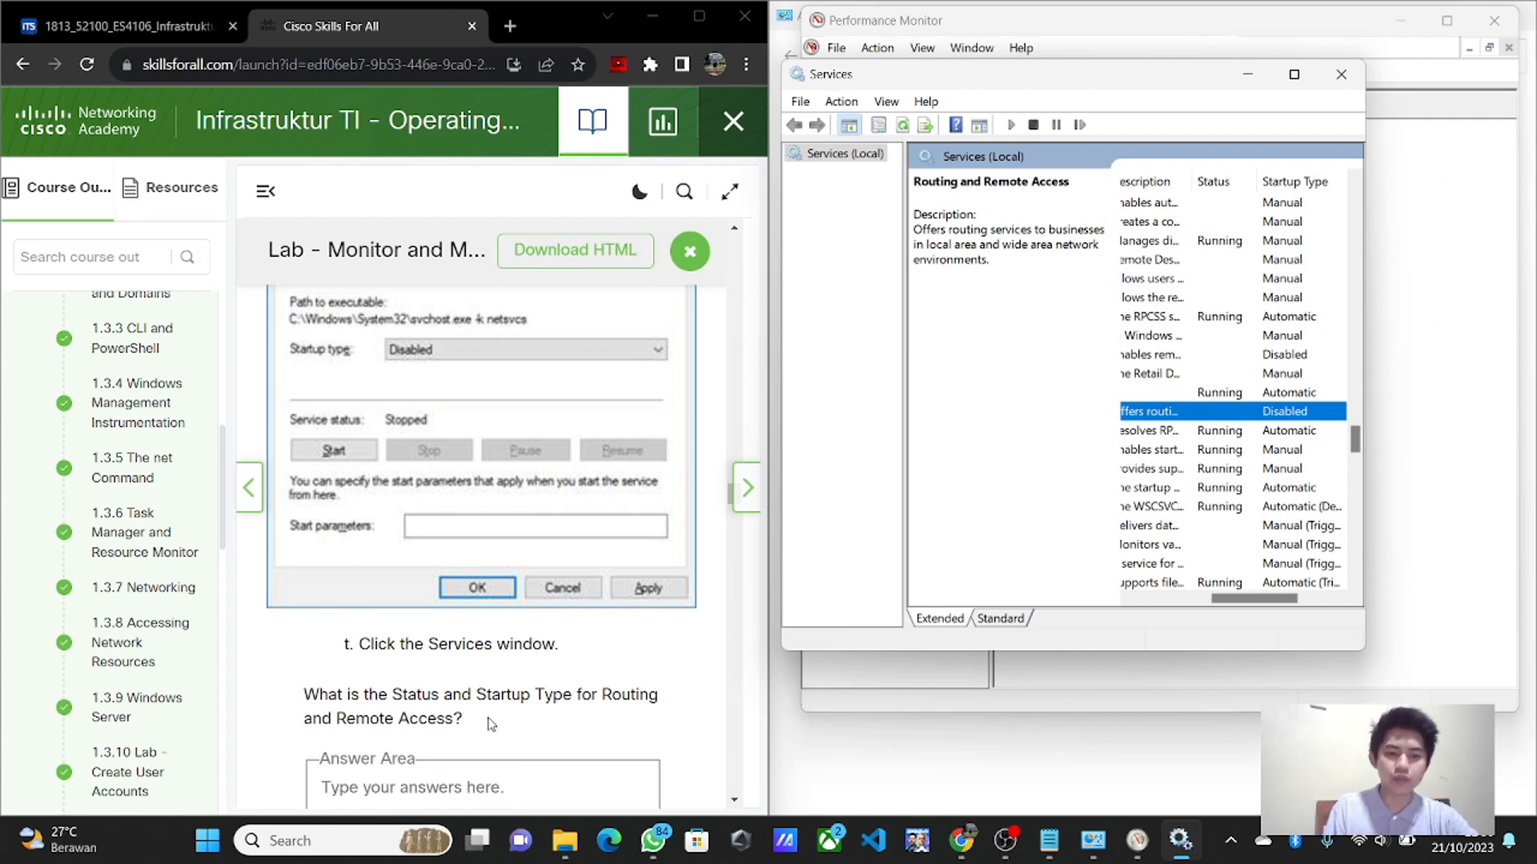
{"action": "scroll", "coordinate": [496, 732], "scroll_direction": "down", "scroll_amount": 3}
{"action": "scroll", "coordinate": [1183, 432], "scroll_direction": "left", "scroll_amount": 1}
{"action": "scroll", "coordinate": [1183, 432], "scroll_direction": "left", "scroll_amount": 3}
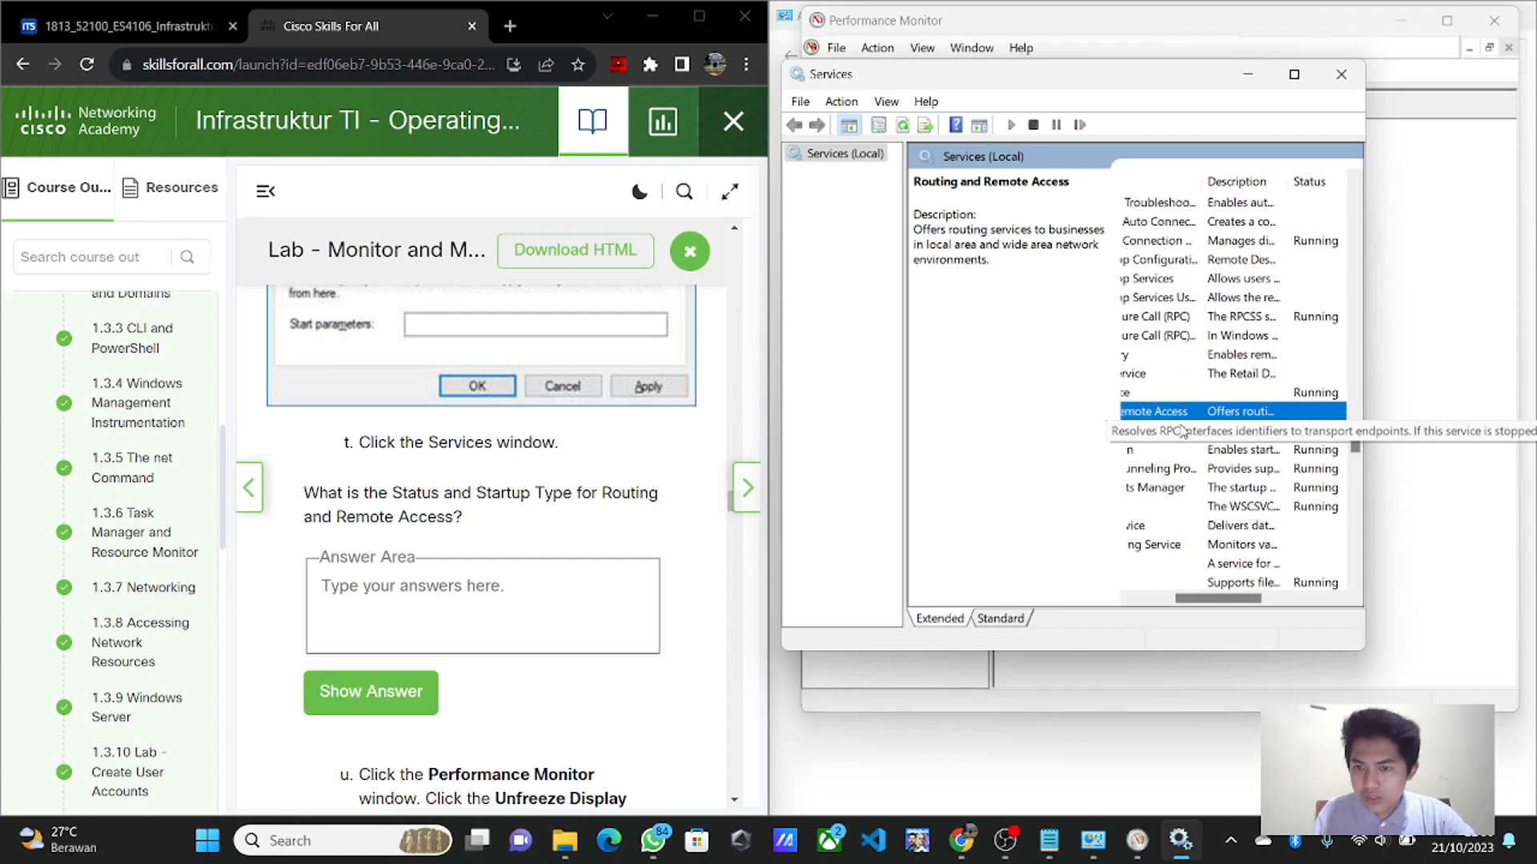
{"action": "scroll", "coordinate": [1183, 432], "scroll_direction": "right", "scroll_amount": 4}
{"action": "scroll", "coordinate": [1183, 432], "scroll_direction": "right", "scroll_amount": 2}
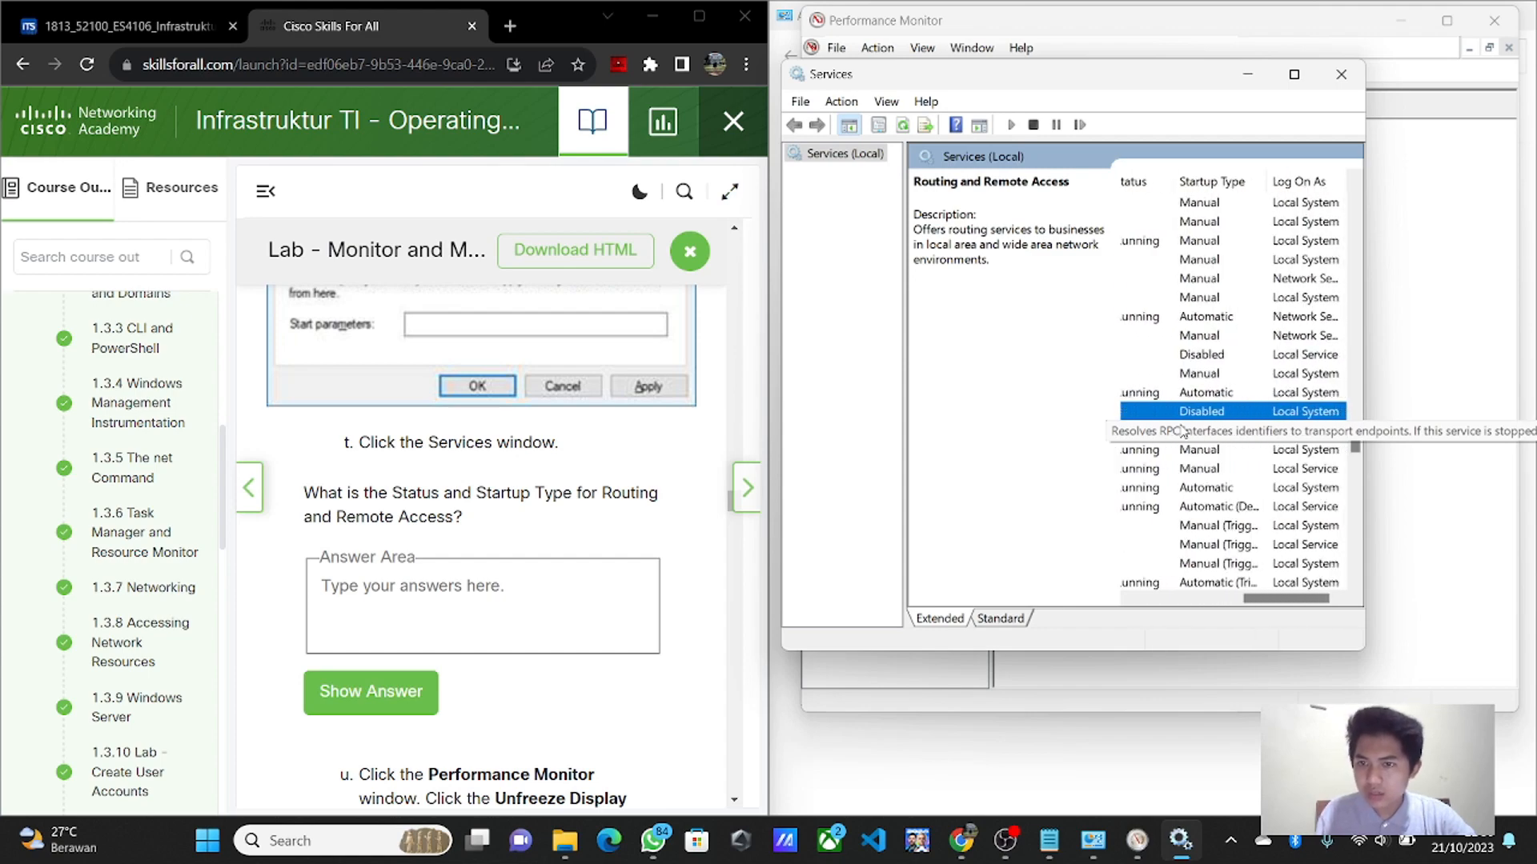
{"action": "scroll", "coordinate": [1183, 432], "scroll_direction": "left", "scroll_amount": 4}
{"action": "left_click", "coordinate": [1294, 74]}
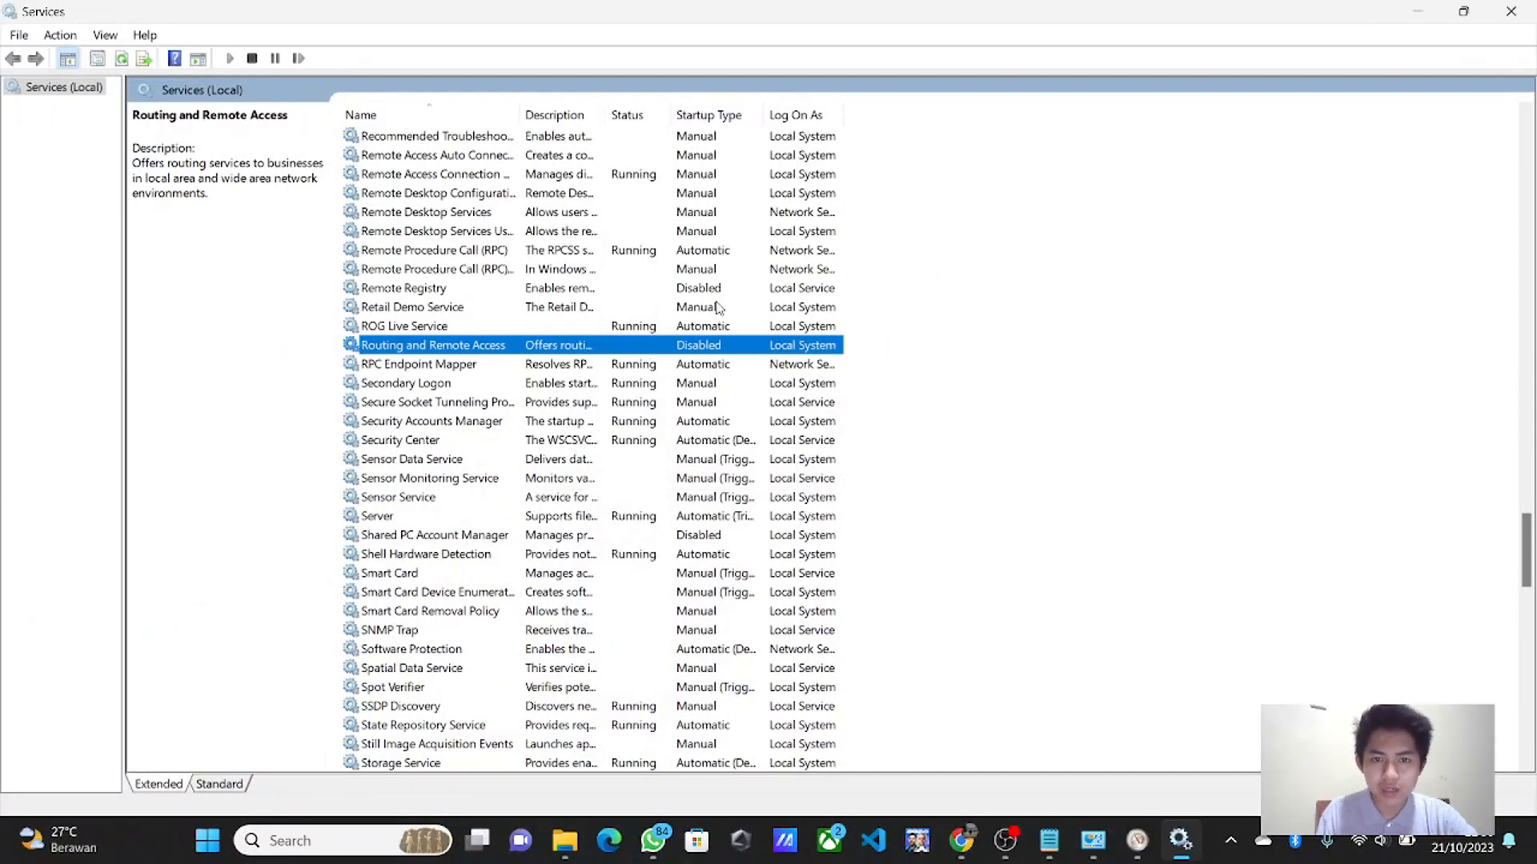
{"action": "left_click", "coordinate": [1466, 9]}
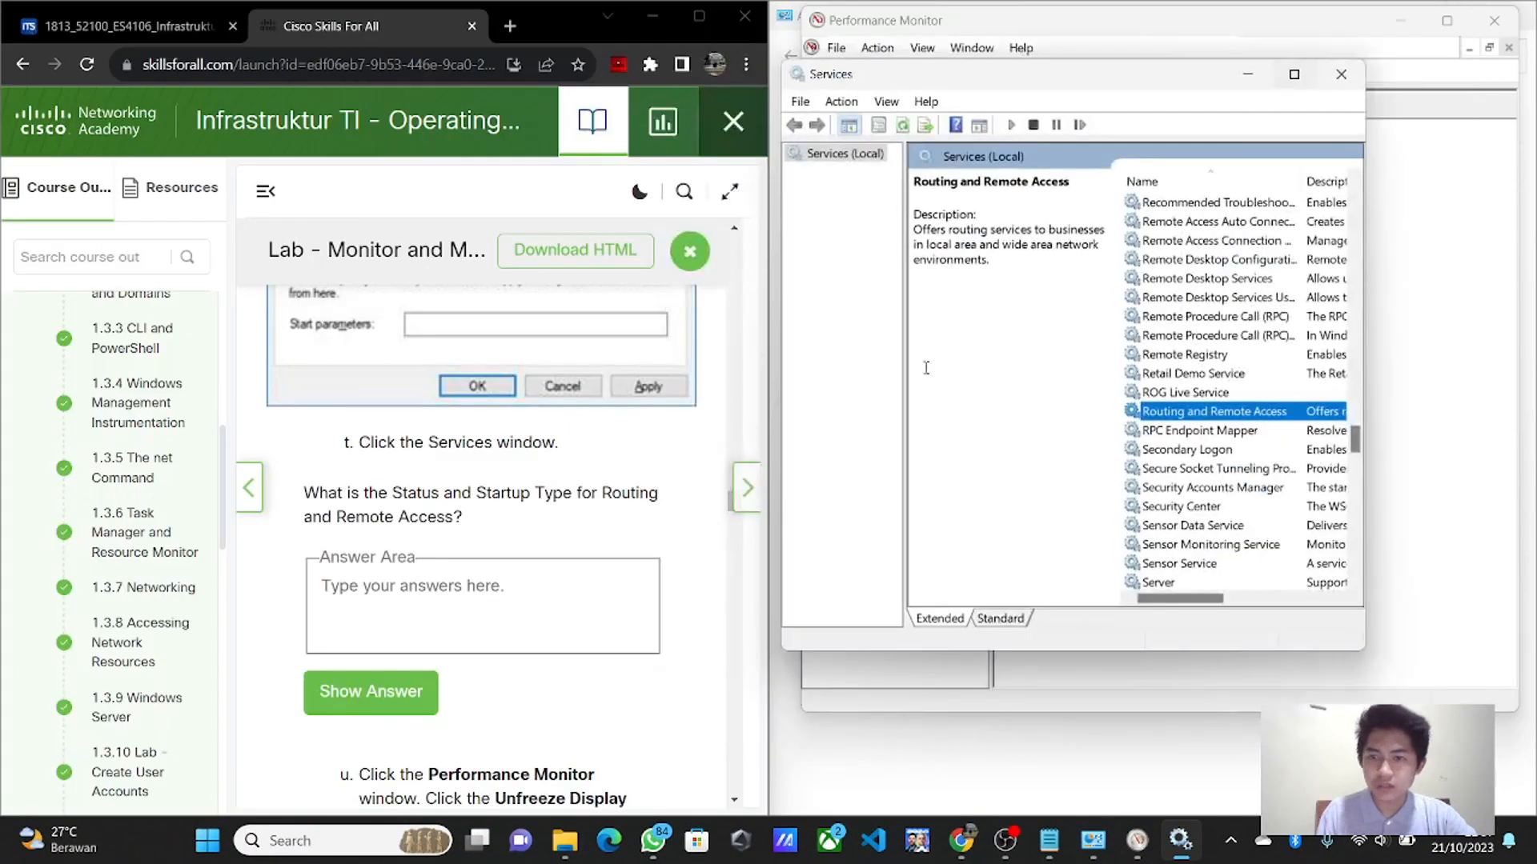
- Begin the answer on Routing and Remote Access's Status and Startup Type with the line "Status : Blank"
{"action": "left_click", "coordinate": [461, 585]}
{"action": "type", "text": "Status"}
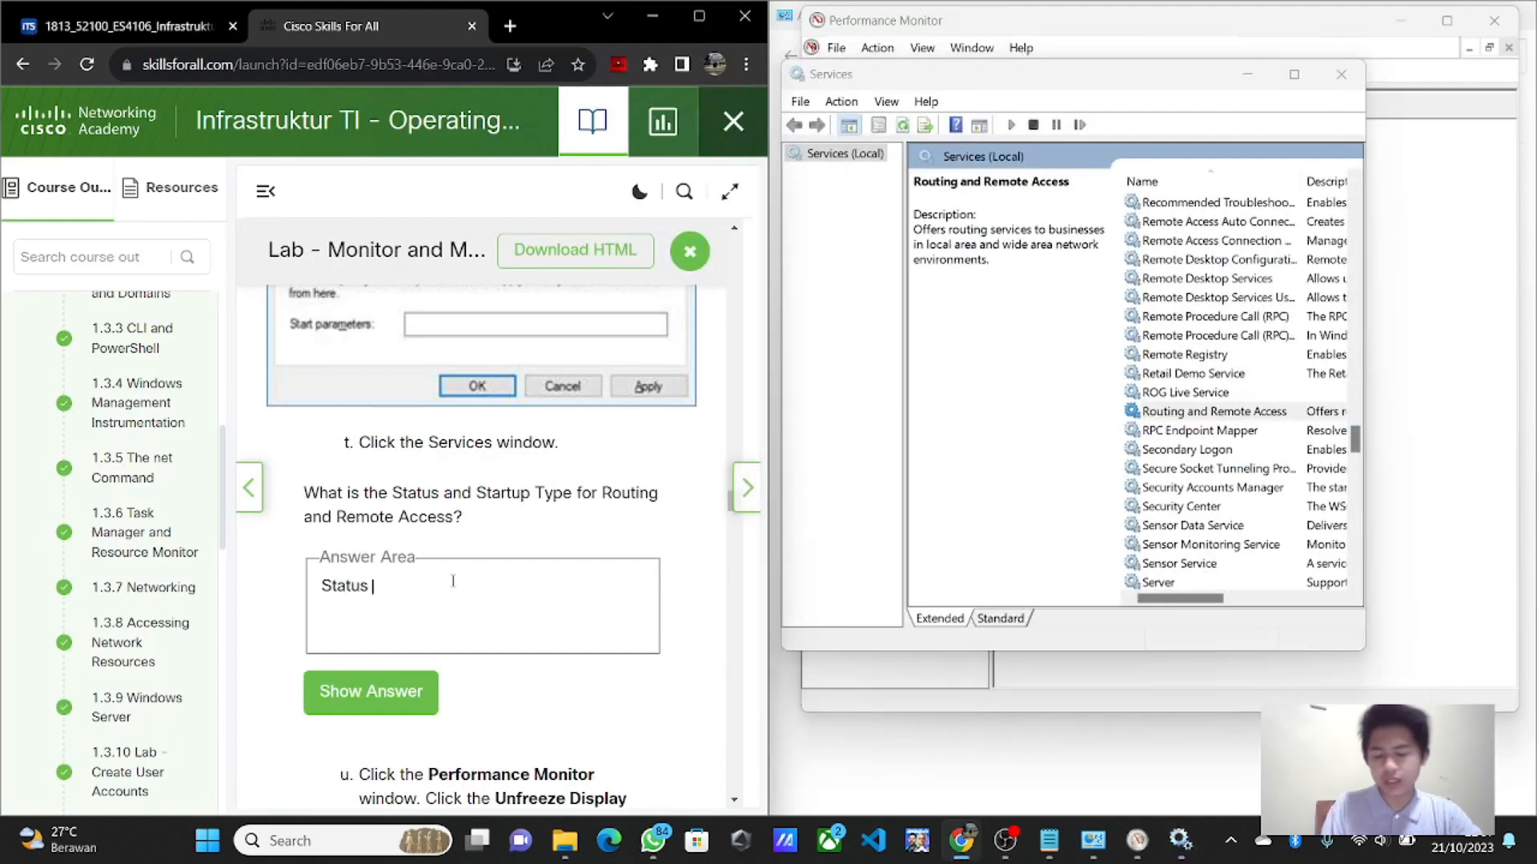
{"action": "type", "text": " :"}
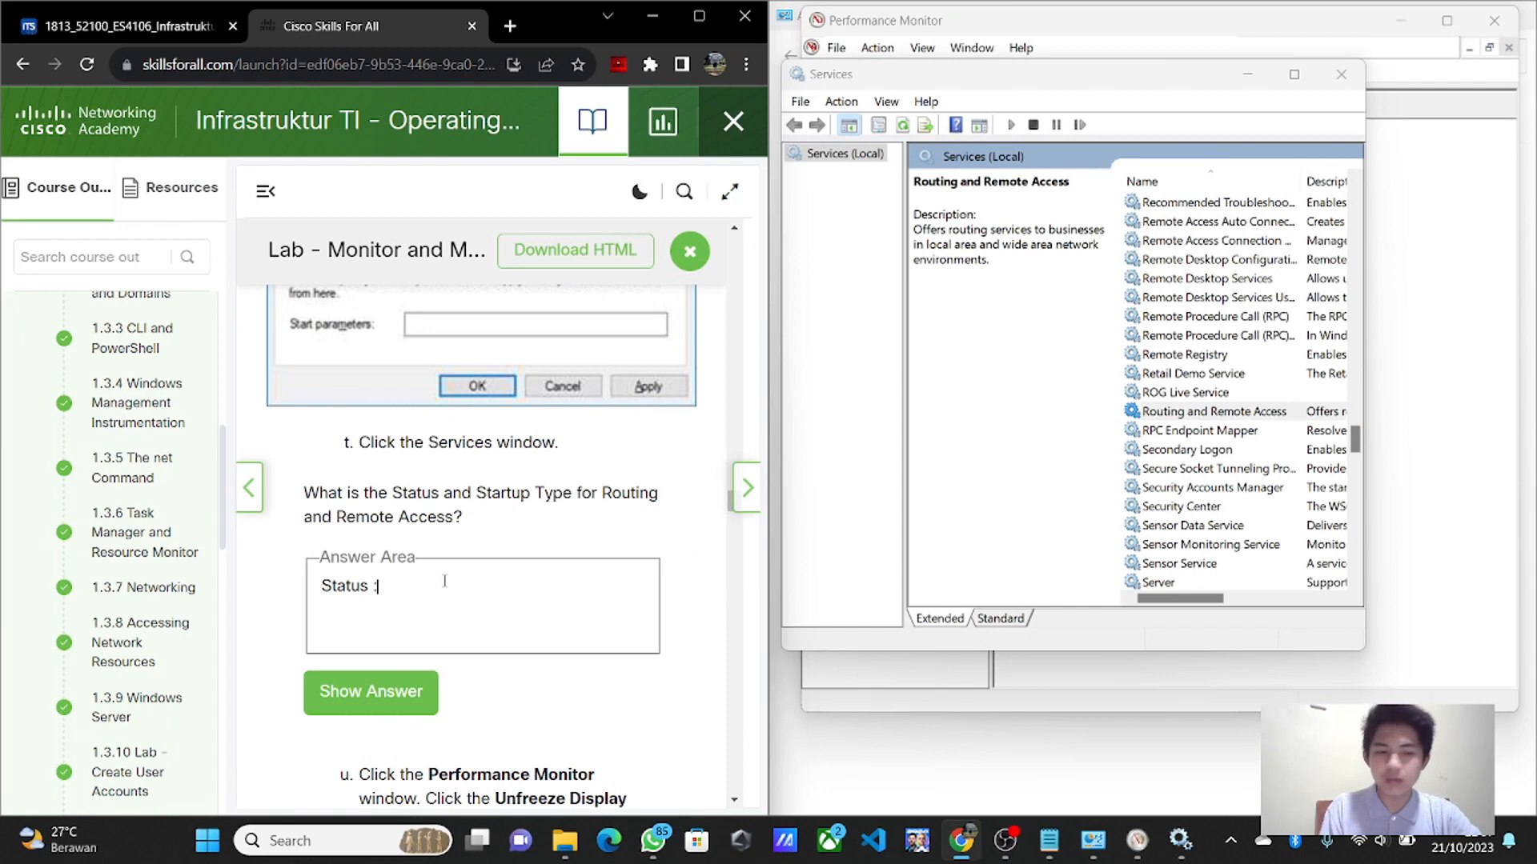
{"action": "type", "text": " Bani"}
{"action": "key", "text": "BackSpace"}
{"action": "key", "text": "BackSpace"}
{"action": "key", "text": "BackSpace"}
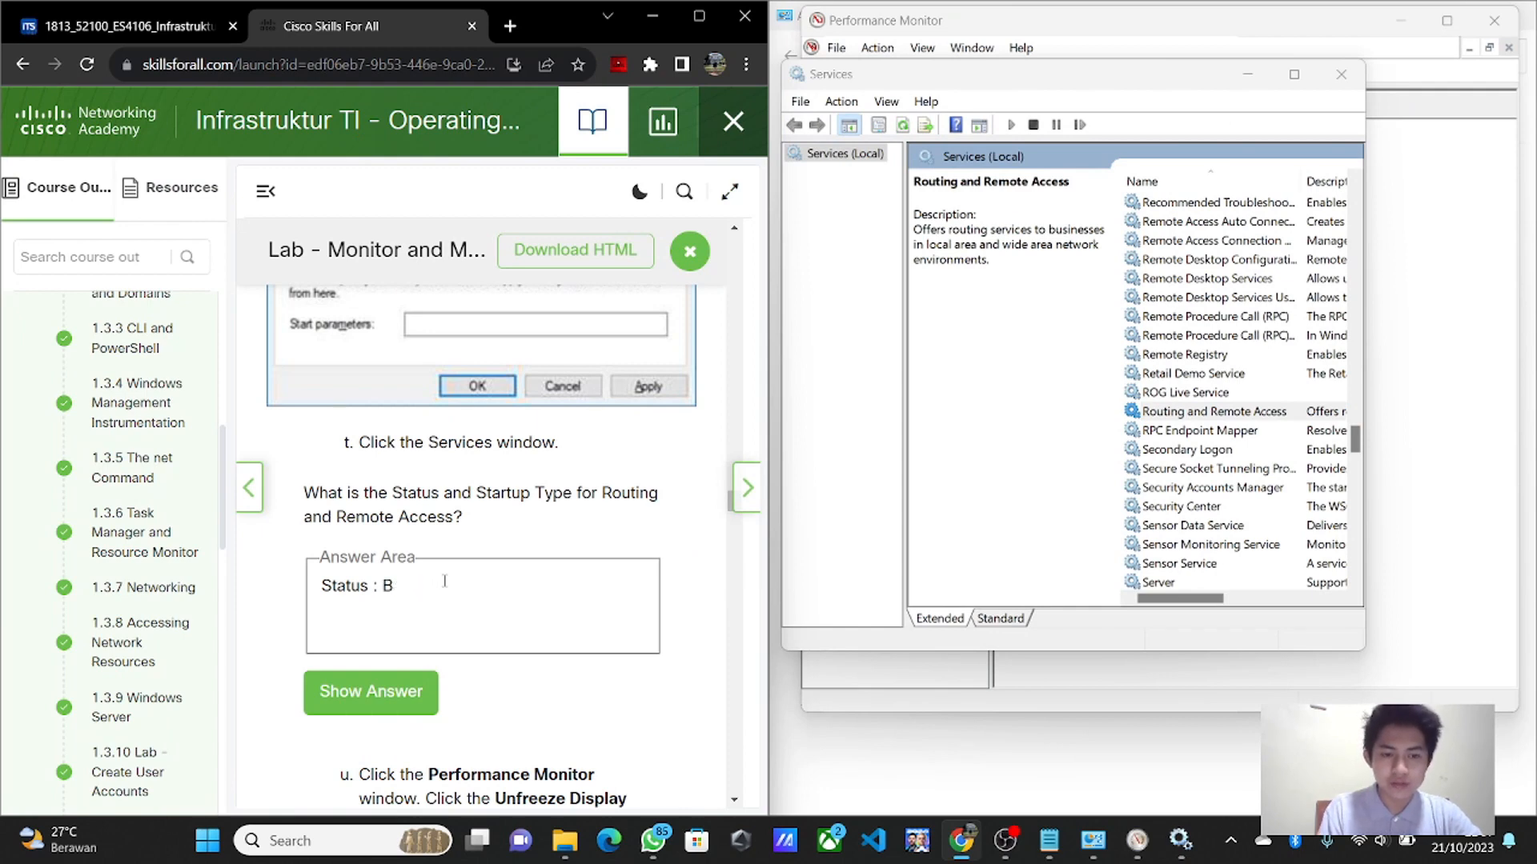
{"action": "type", "text": "lank"}
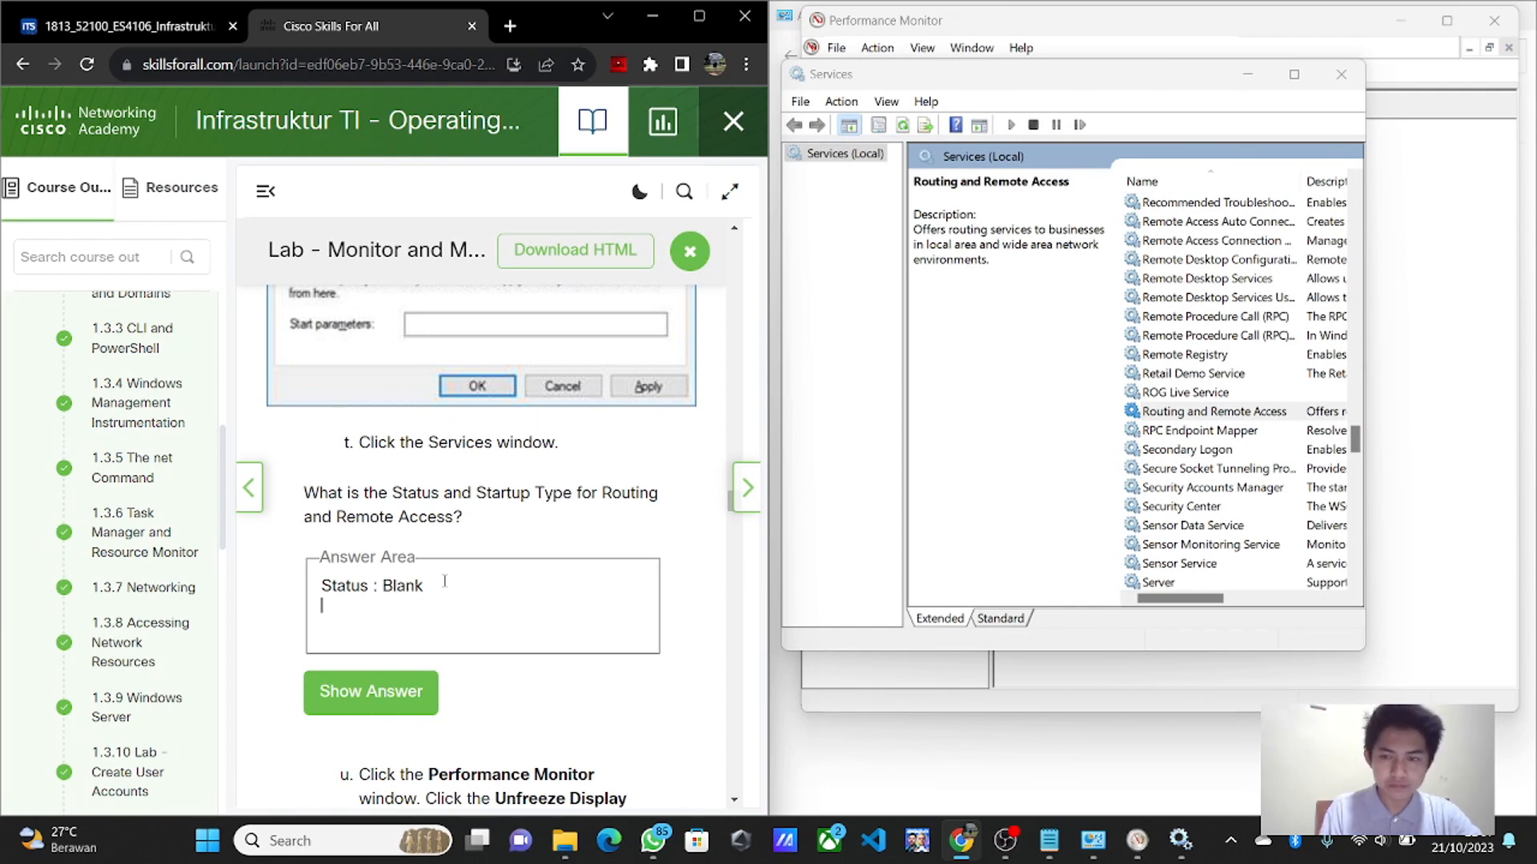
- Check the service's startup type in the Services list and add a second answer line reading "Startup Type : Disabled"
{"action": "scroll", "coordinate": [1189, 474], "scroll_direction": "right", "scroll_amount": 6}
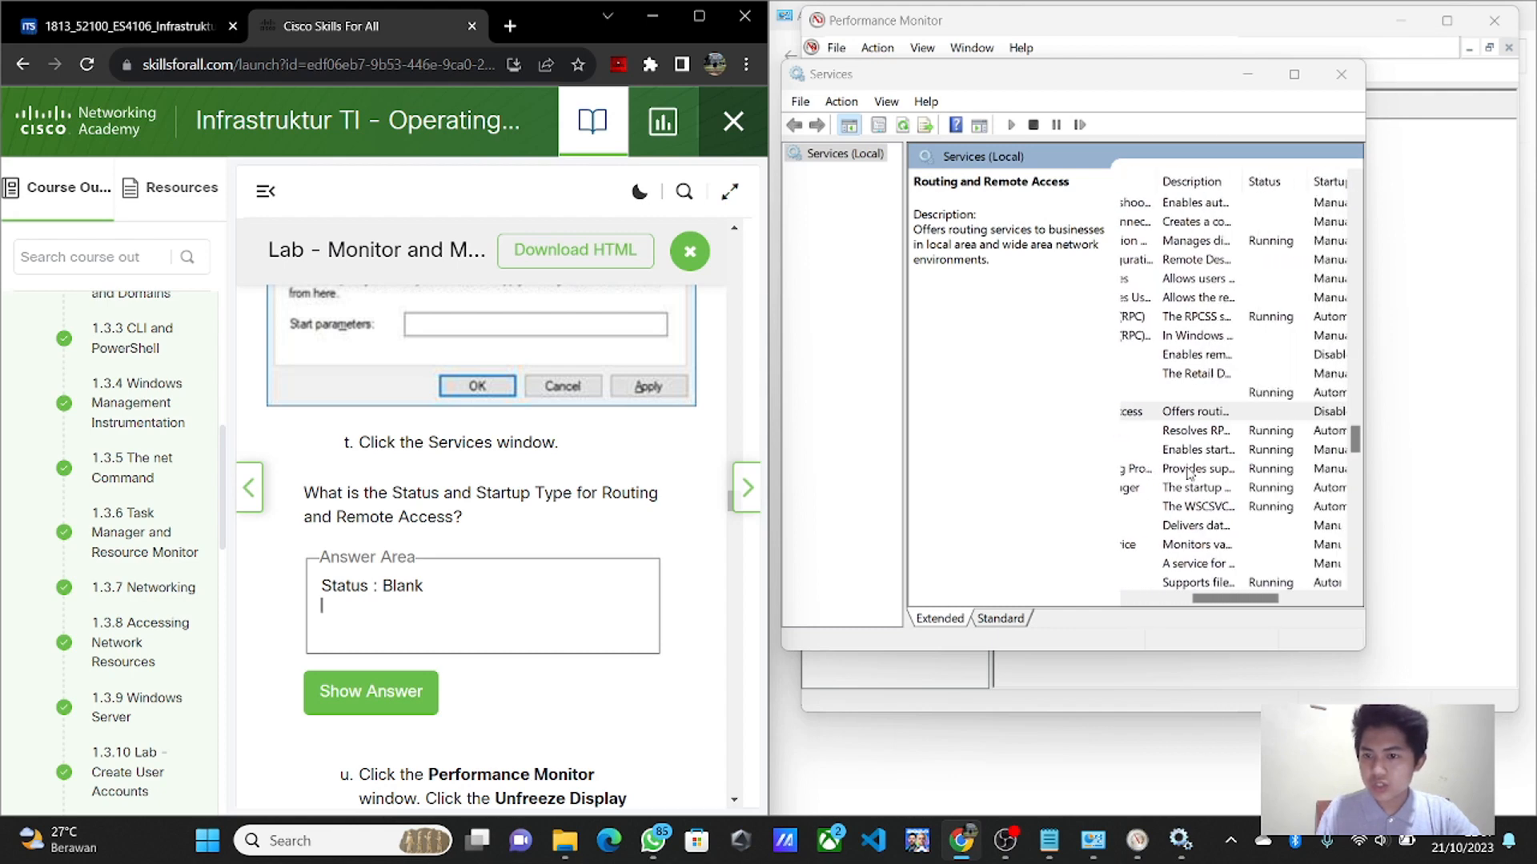
{"action": "scroll", "coordinate": [1189, 473], "scroll_direction": "right", "scroll_amount": 2}
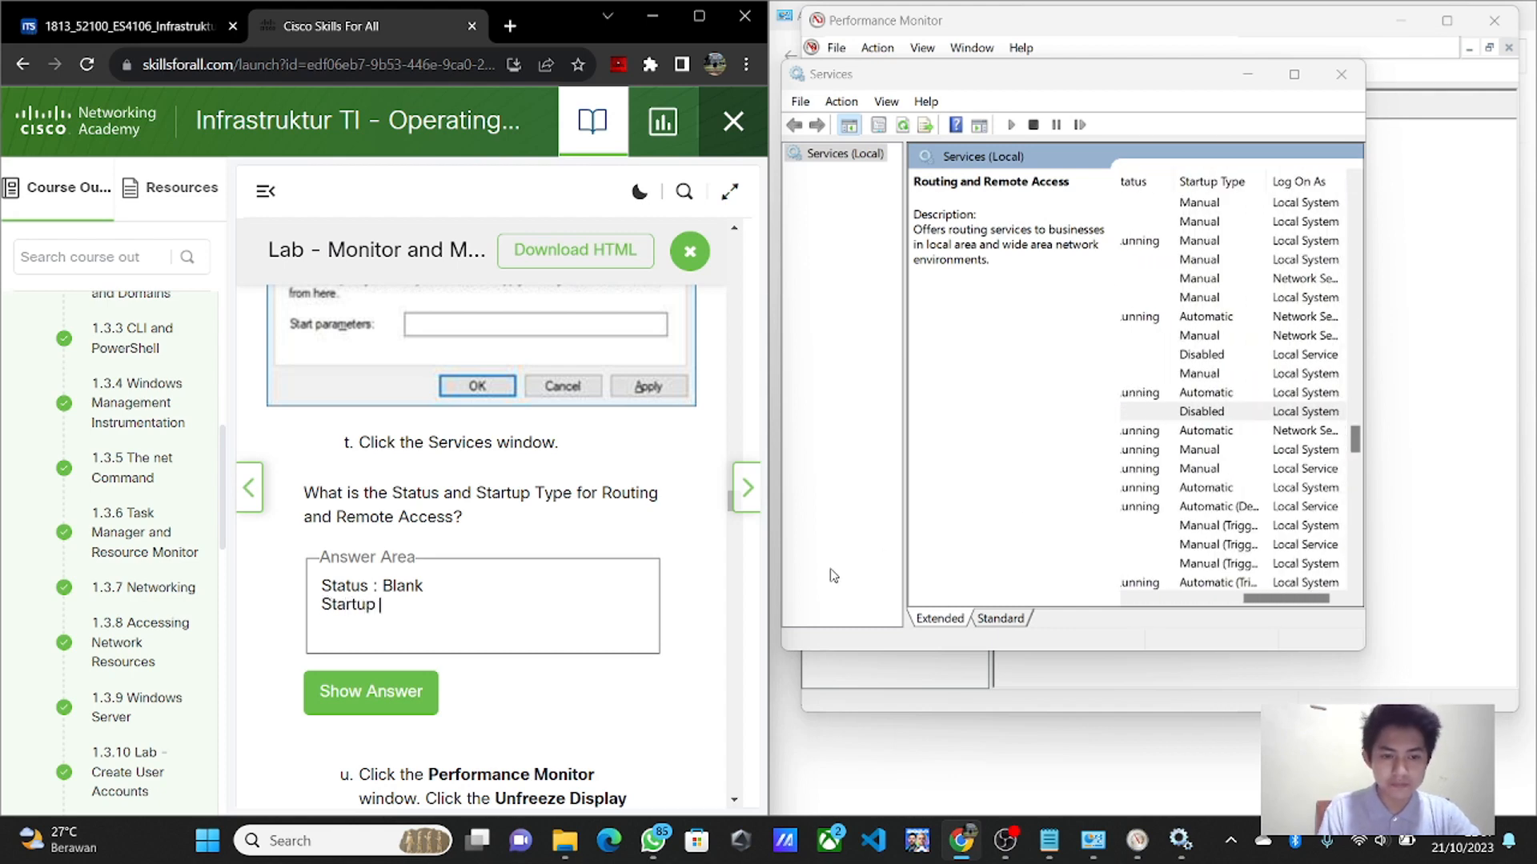
{"action": "type", "text": "e : Di"}
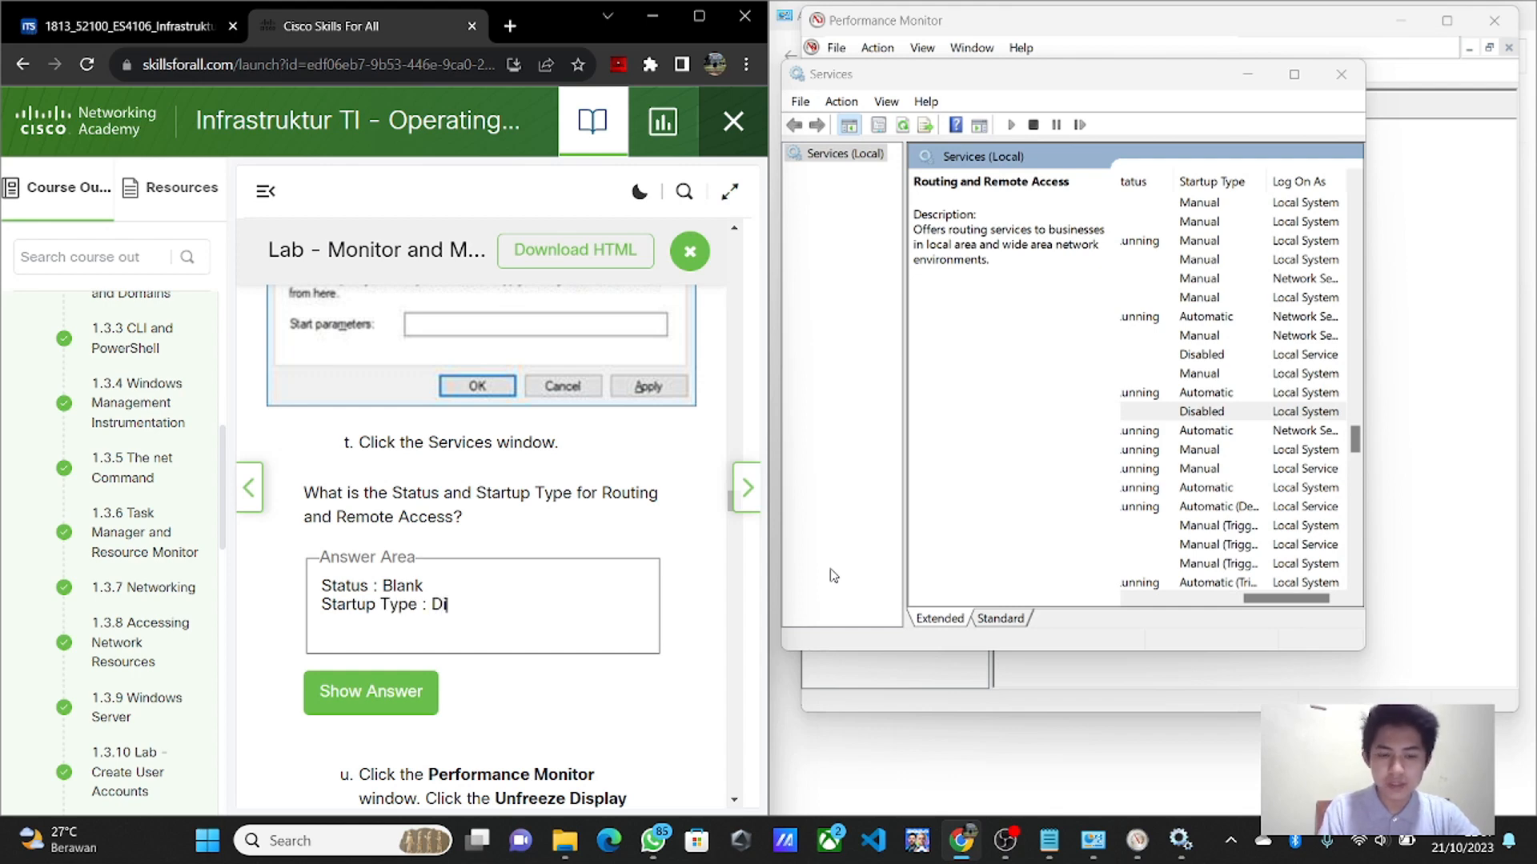
{"action": "type", "text": "sabled"}
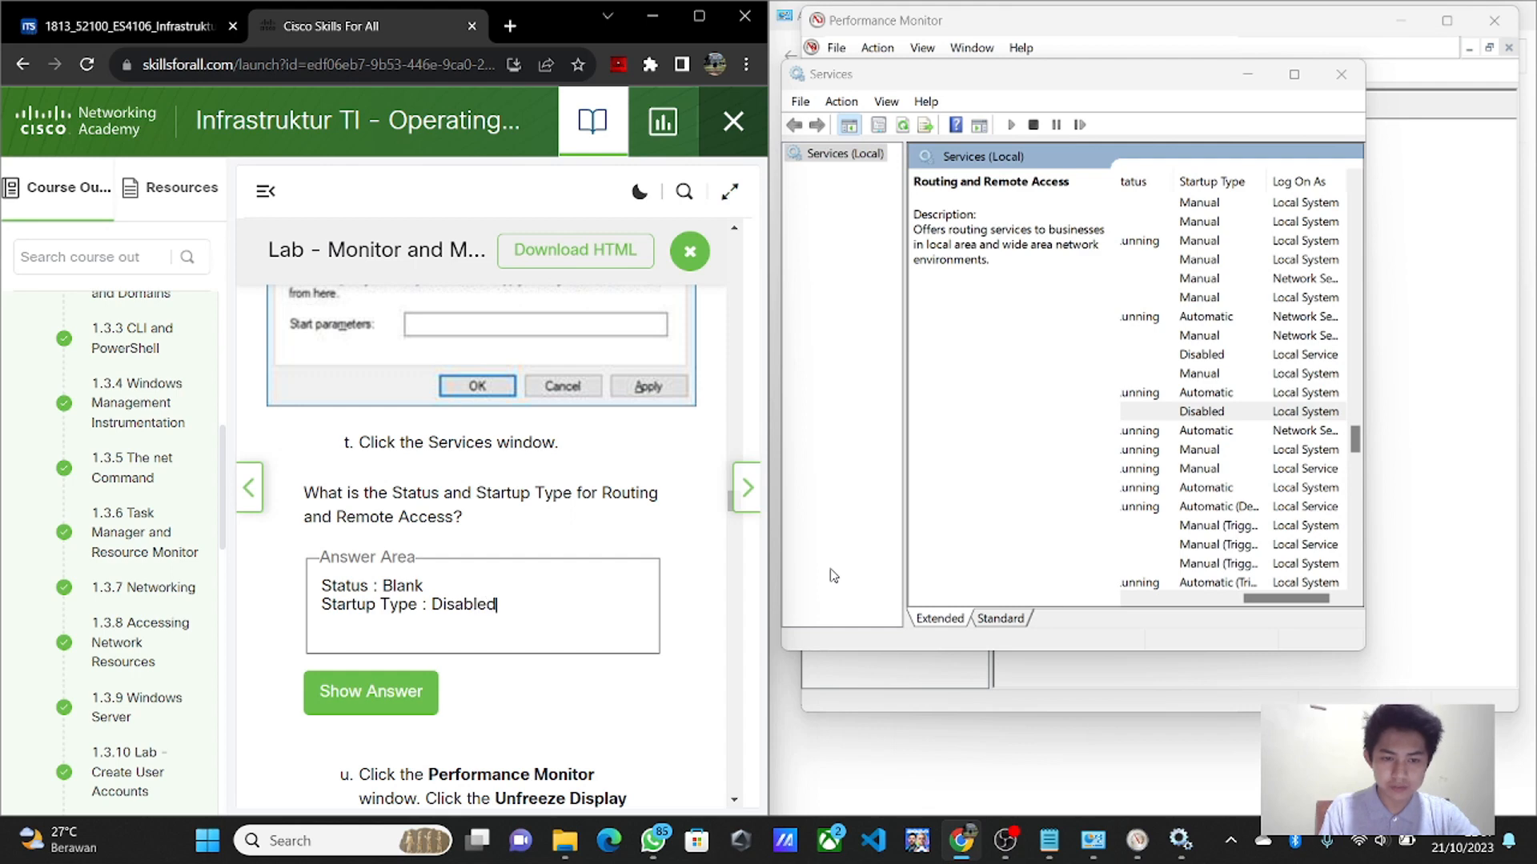
- Reveal the model answer for the Status and Startup Type question and read on to lab steps u and v
{"action": "scroll", "coordinate": [616, 564], "scroll_direction": "down", "scroll_amount": 2}
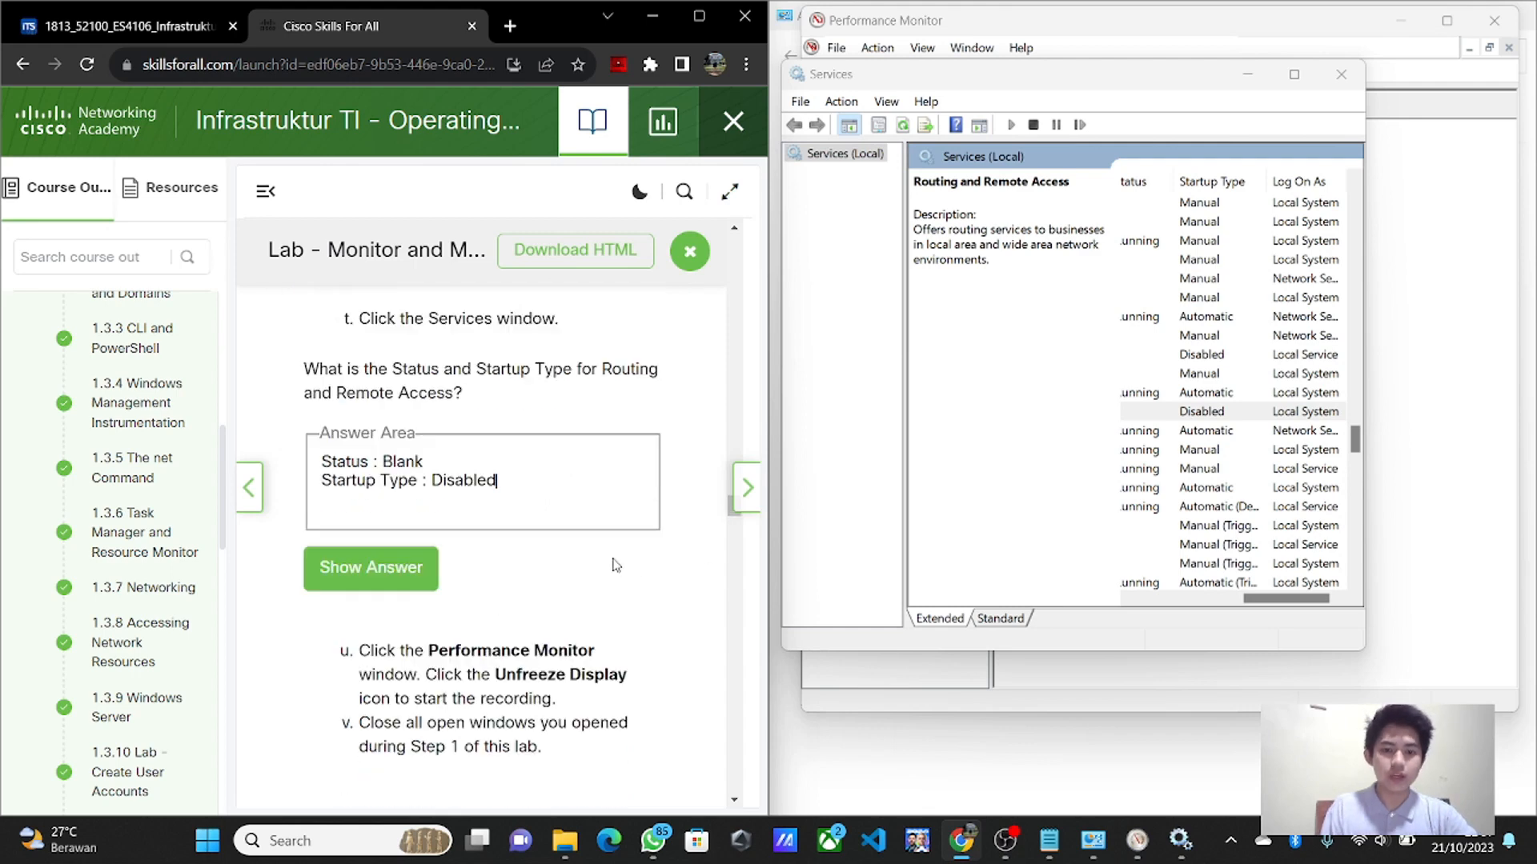
{"action": "left_click", "coordinate": [383, 565]}
{"action": "scroll", "coordinate": [505, 608], "scroll_direction": "down", "scroll_amount": 5}
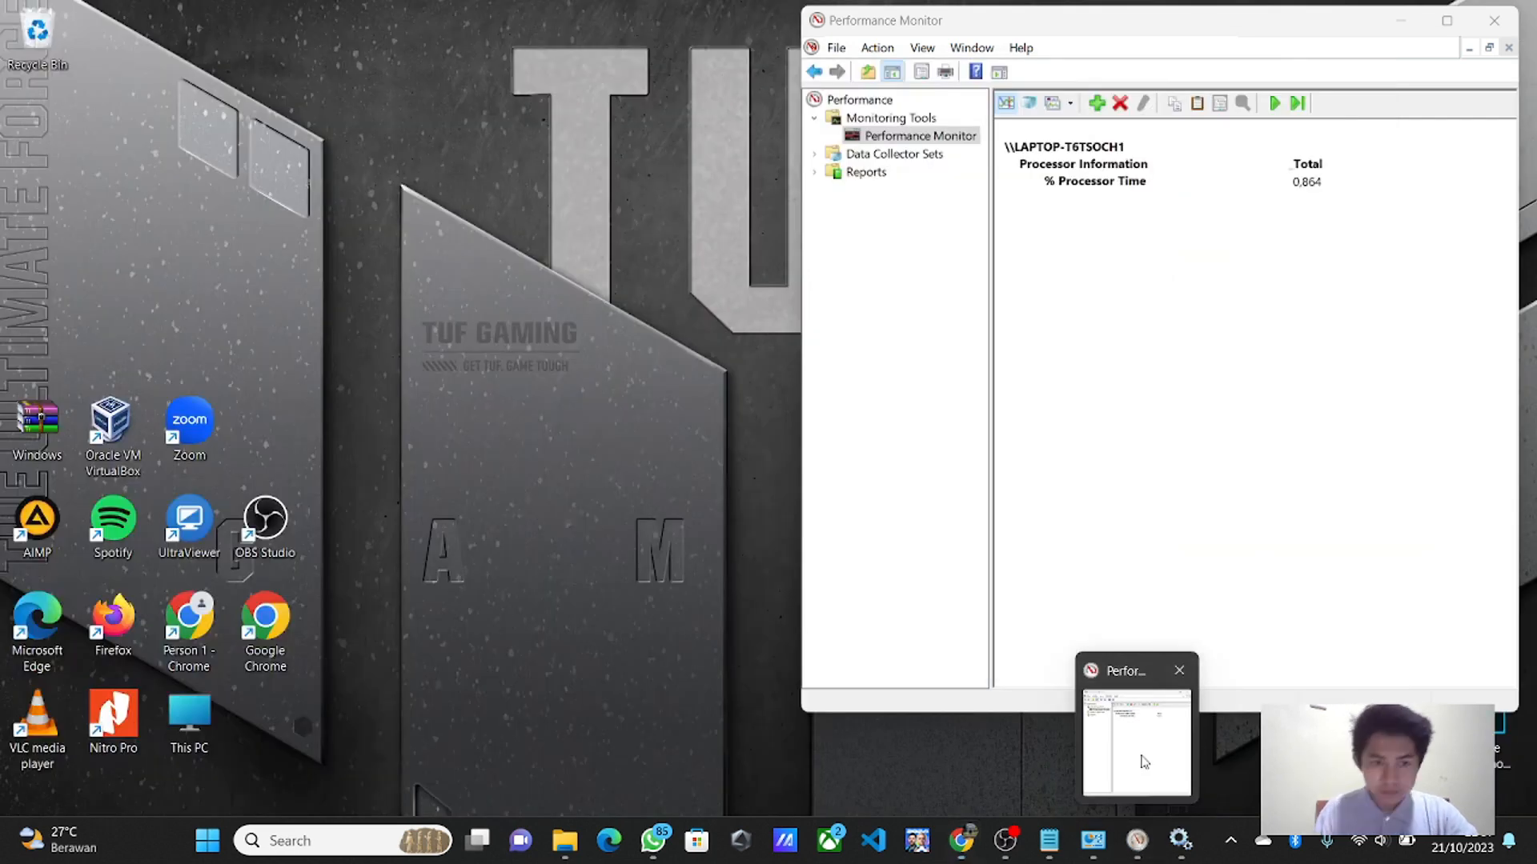
- Follow lab step u: switch to Performance Monitor and unfreeze the display to restart the recording
{"action": "left_click", "coordinate": [1145, 761]}
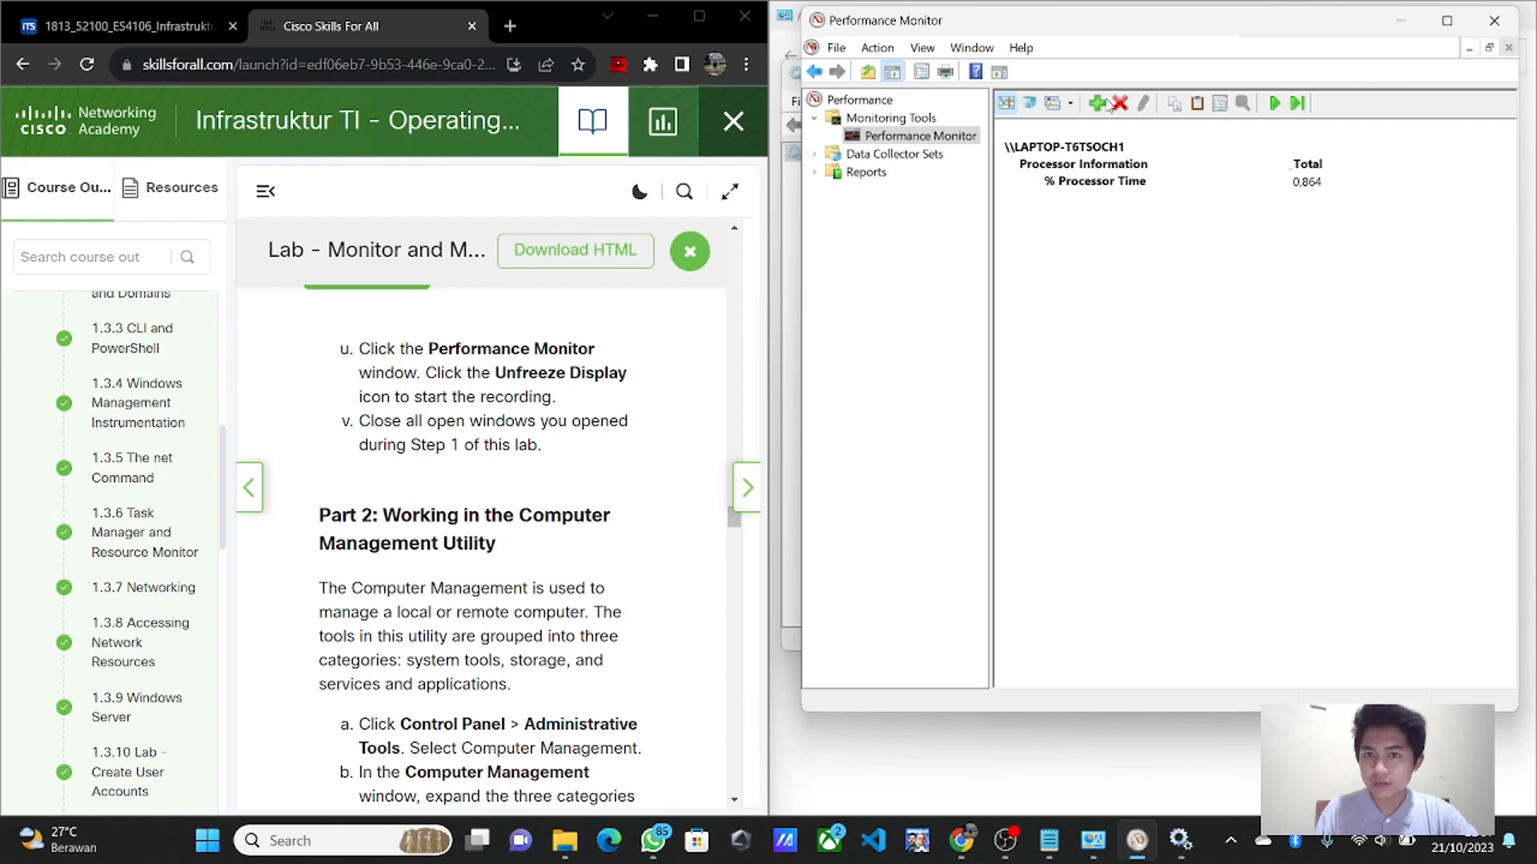
{"action": "left_click", "coordinate": [1275, 103]}
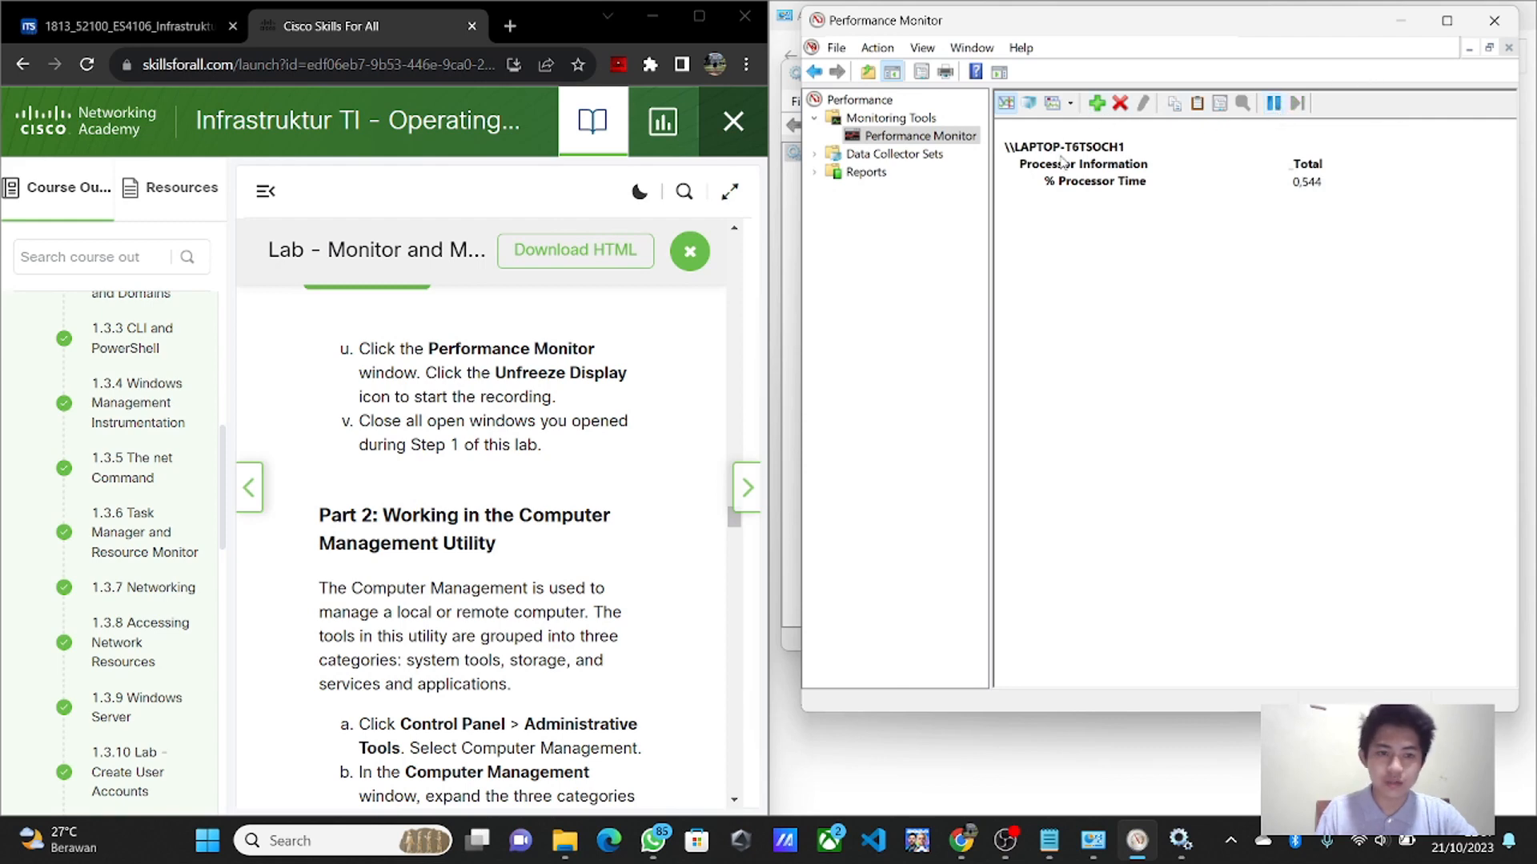
{"action": "scroll", "coordinate": [543, 446], "scroll_direction": "down", "scroll_amount": 1}
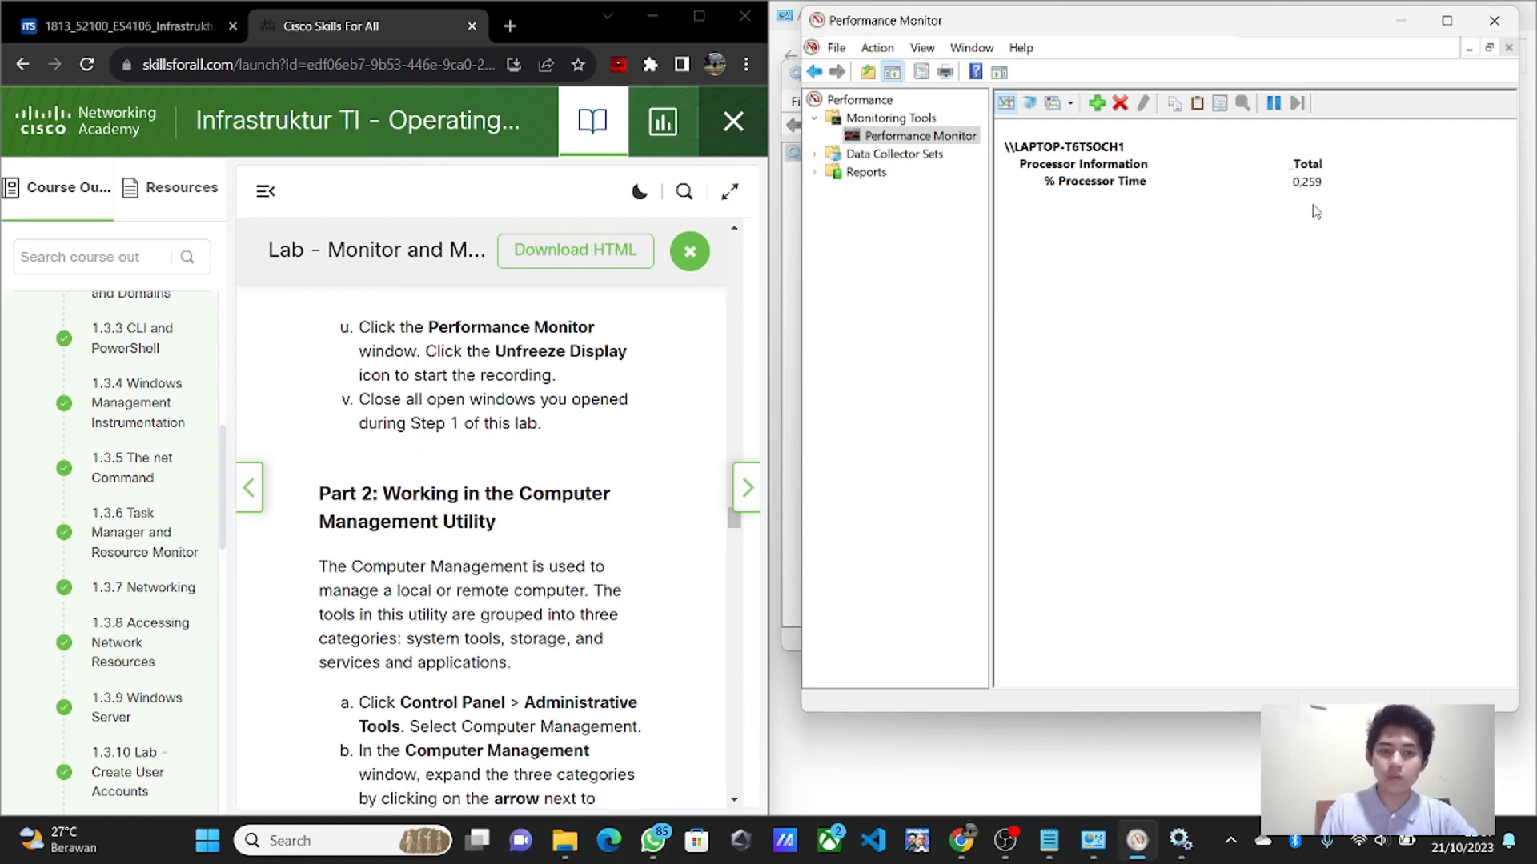
- Follow lab step v: close all windows opened for Part 1, including Performance Monitor, Services, Control Panel and Windows Tools
{"action": "left_click_drag", "start_coordinate": [445, 424], "coordinate": [542, 424]}
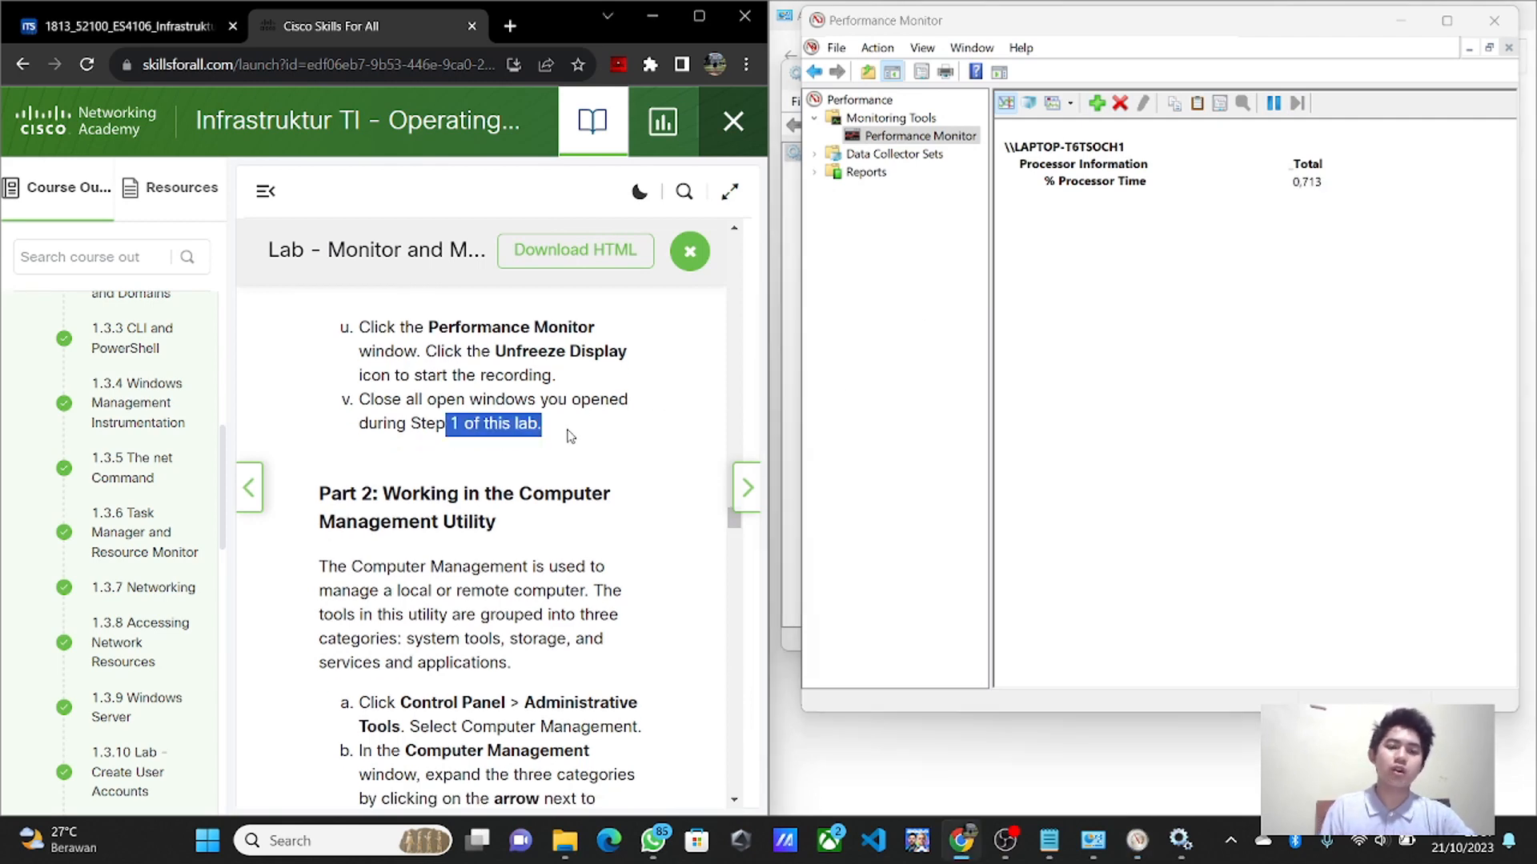
{"action": "left_click", "coordinate": [1494, 20]}
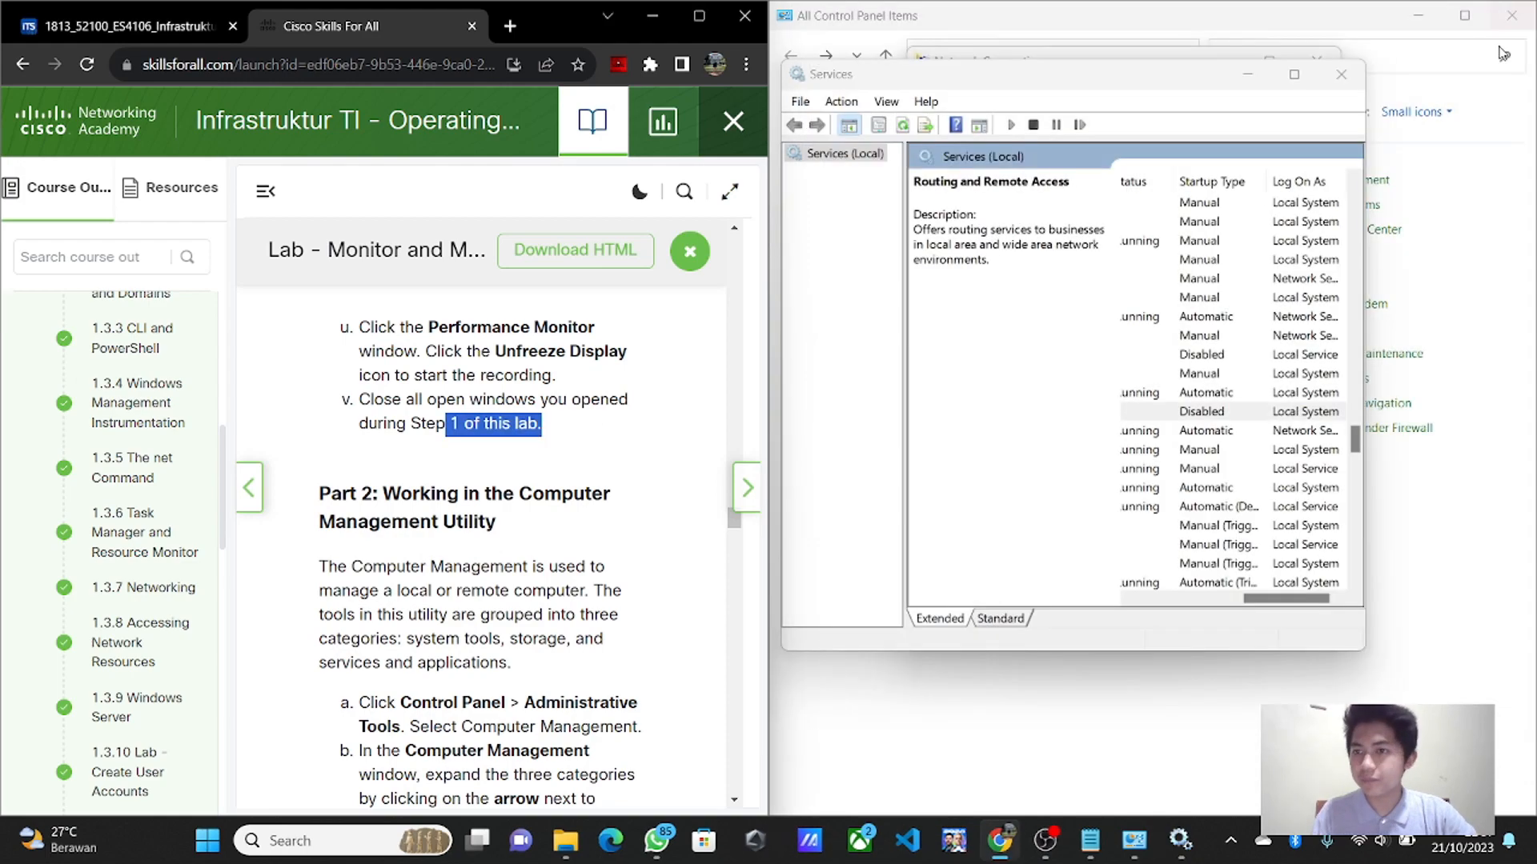
{"action": "left_click", "coordinate": [1342, 75]}
{"action": "left_click", "coordinate": [1320, 71]}
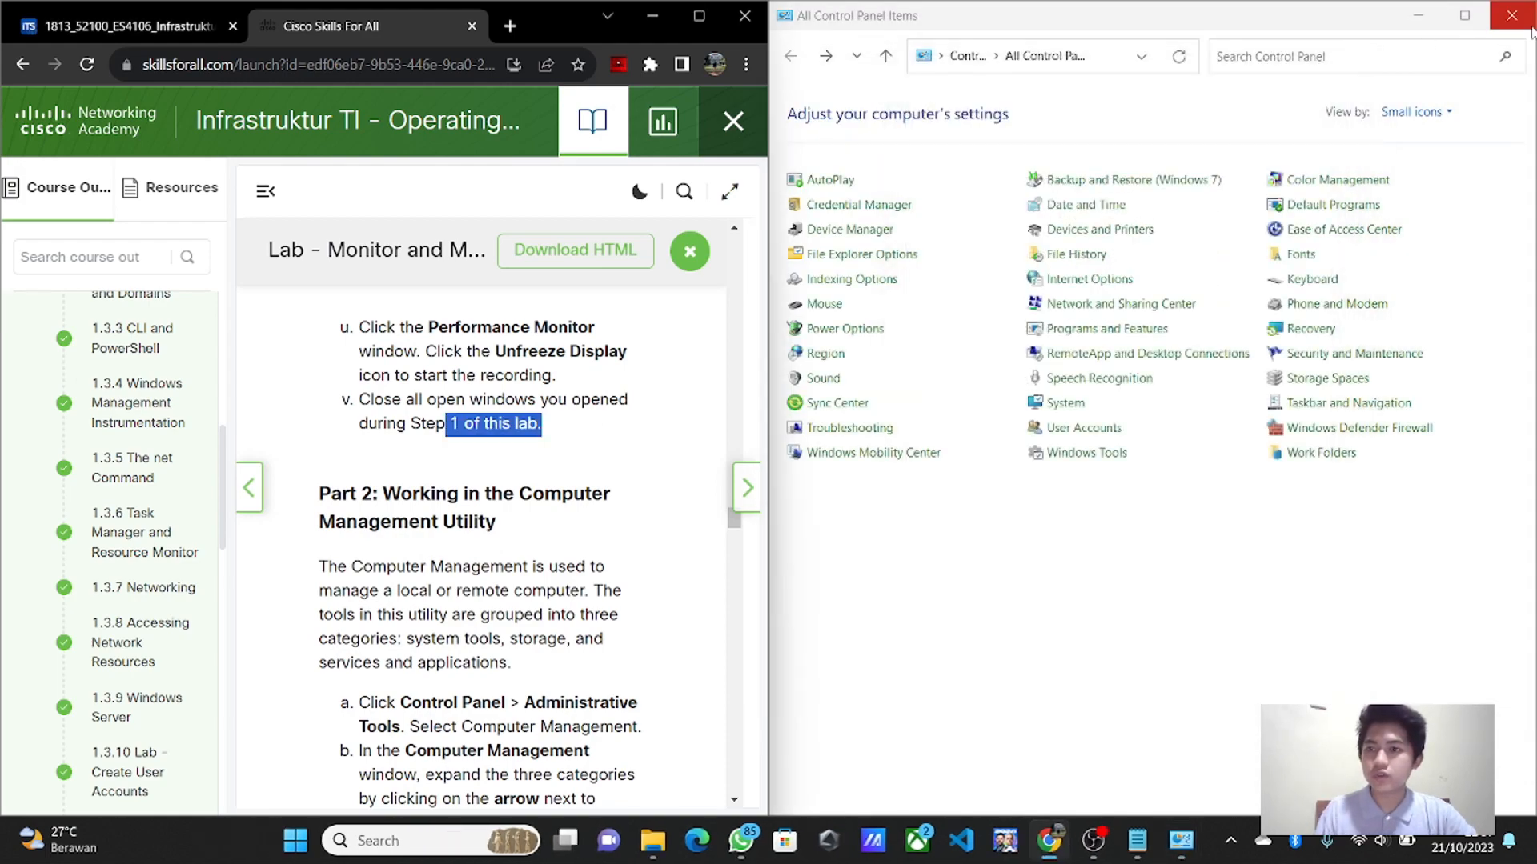
{"action": "left_click", "coordinate": [1509, 18]}
{"action": "left_click", "coordinate": [1471, 85]}
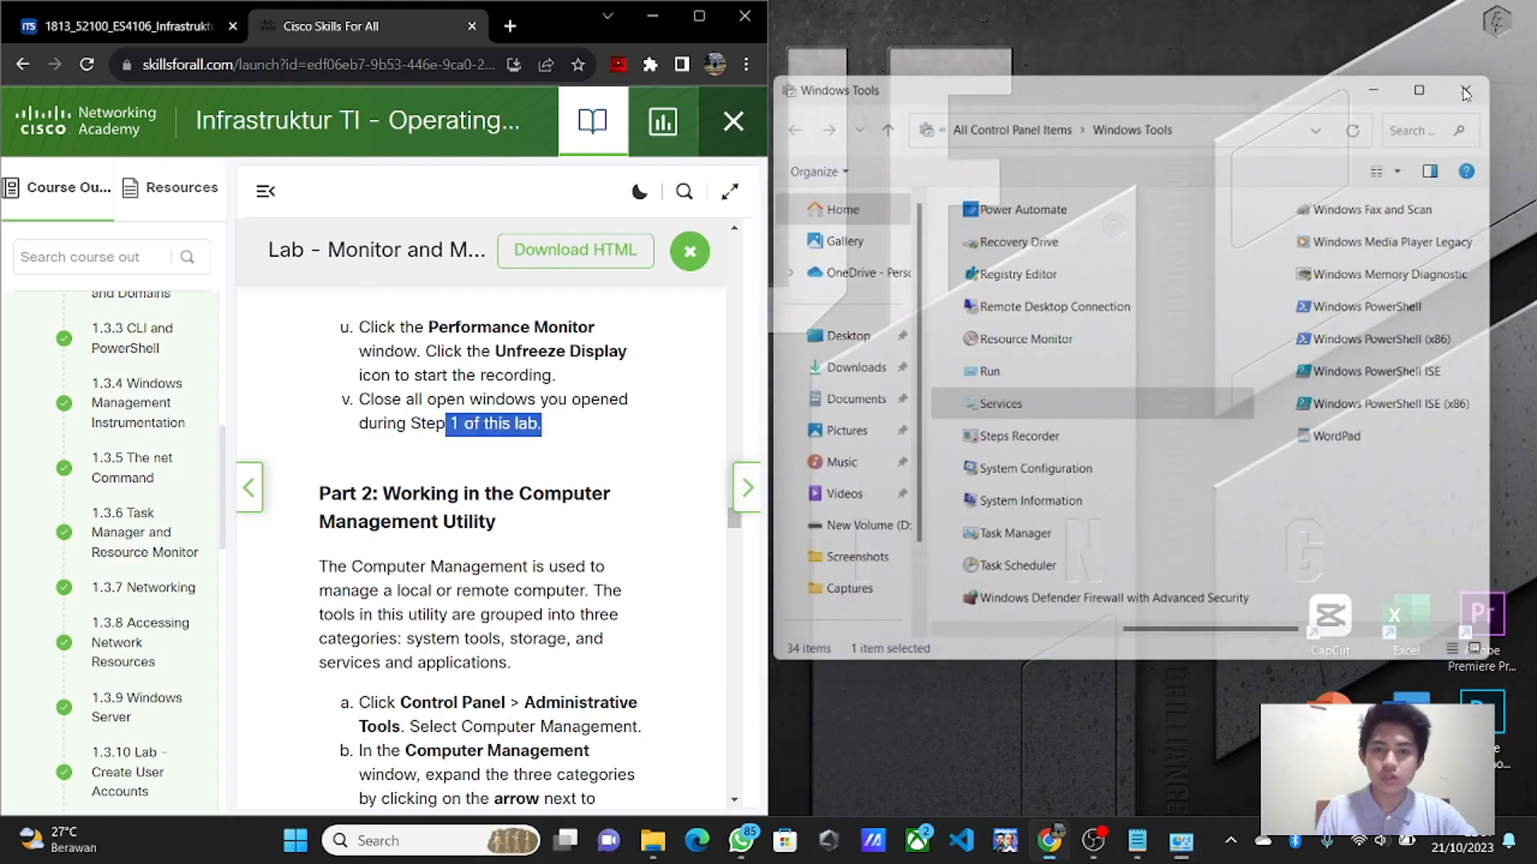
- Maximize the browser and read the Part 2 instructions on working in the Computer Management utility
{"action": "left_click", "coordinate": [699, 17]}
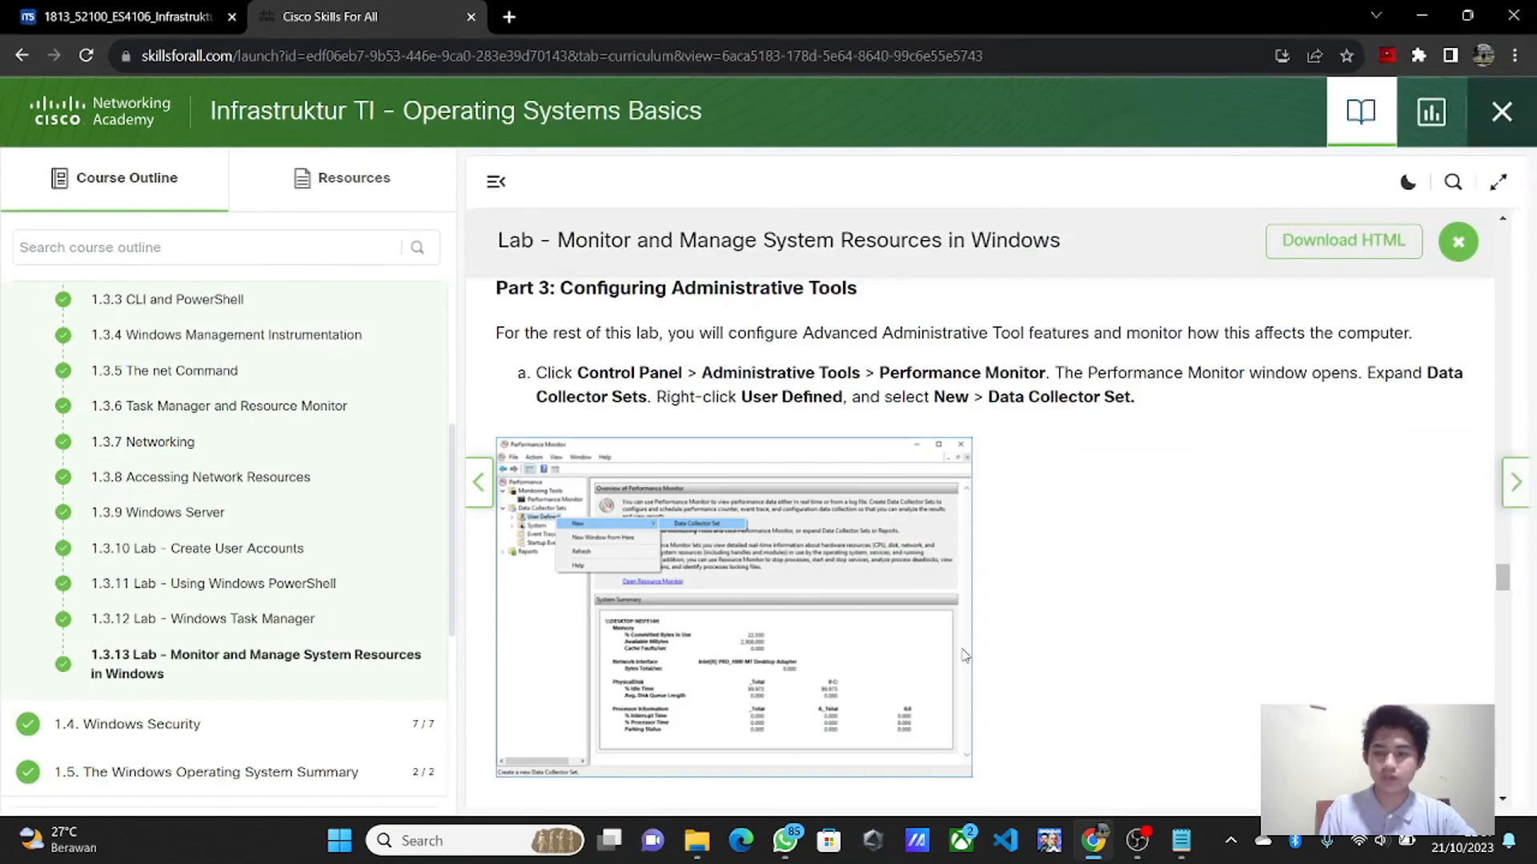
{"action": "scroll", "coordinate": [1098, 410], "scroll_direction": "up", "scroll_amount": 5}
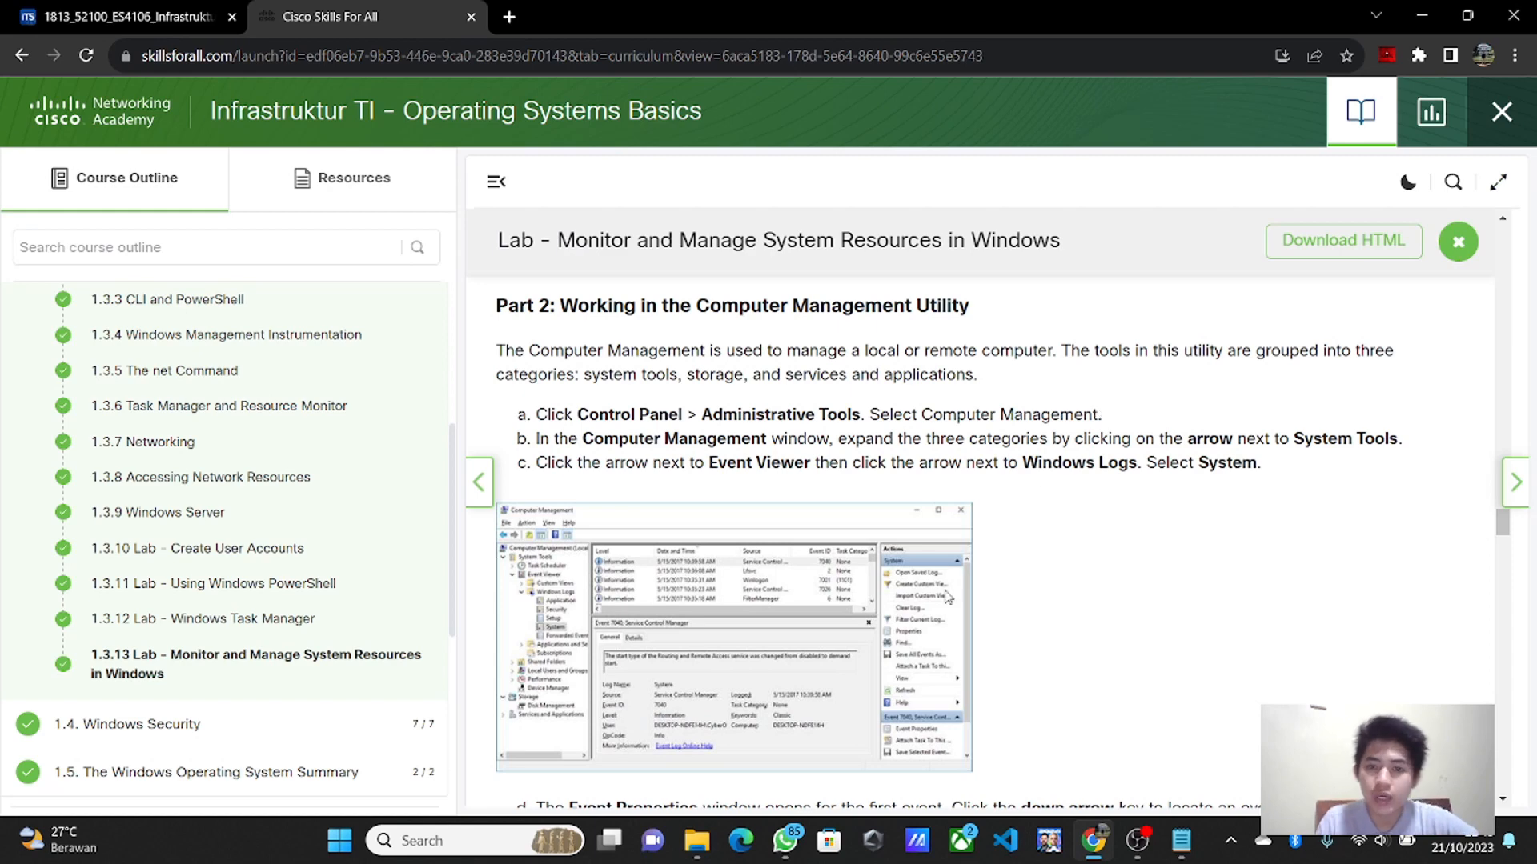
{"action": "scroll", "coordinate": [907, 693], "scroll_direction": "down", "scroll_amount": 1}
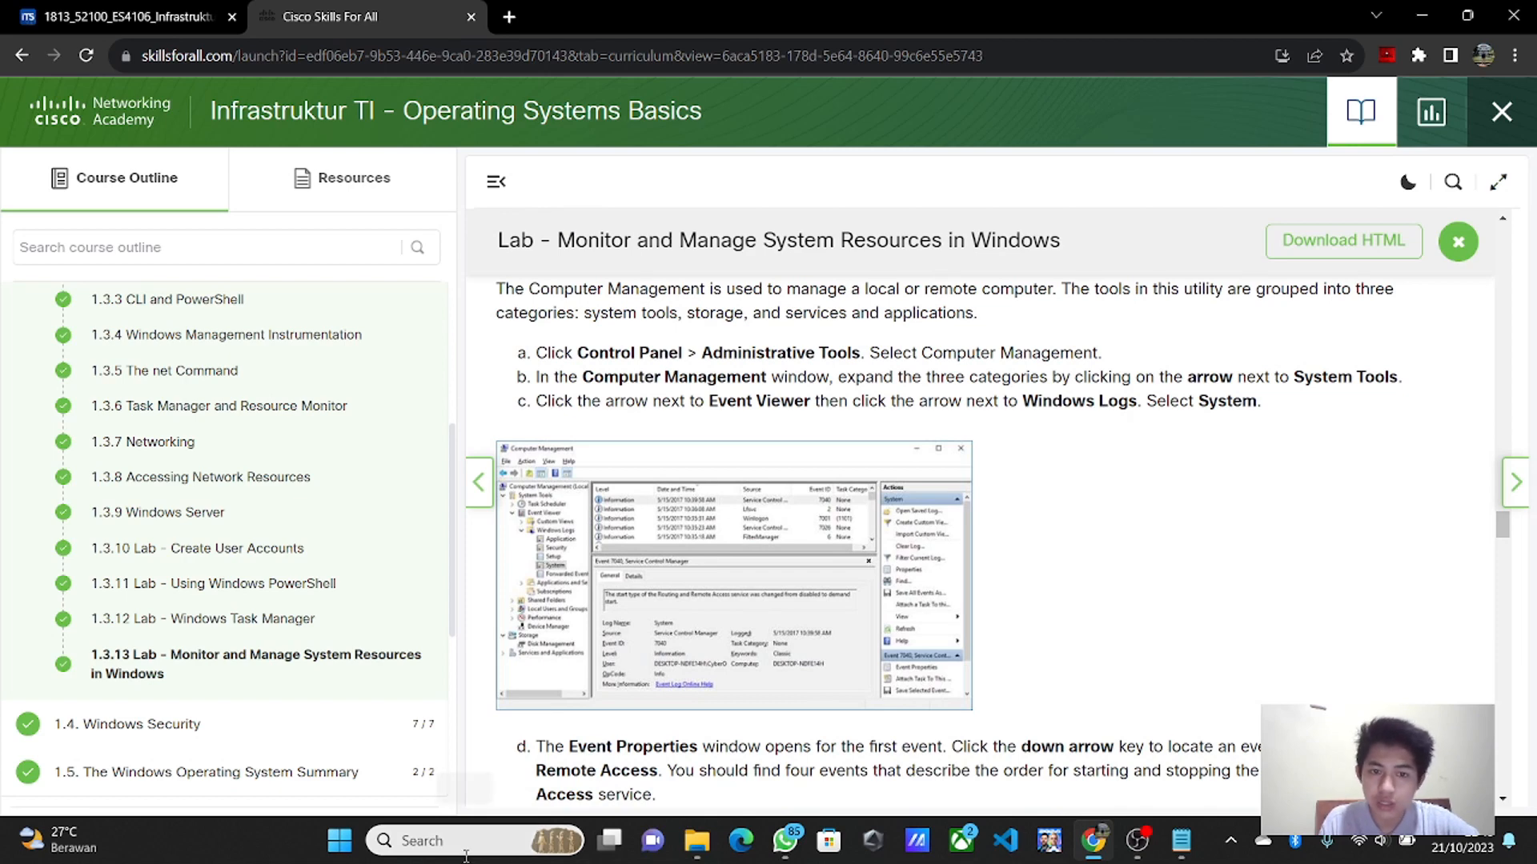
- Open Control Panel from the recent searches and open Windows Tools from it
{"action": "left_click", "coordinate": [446, 842]}
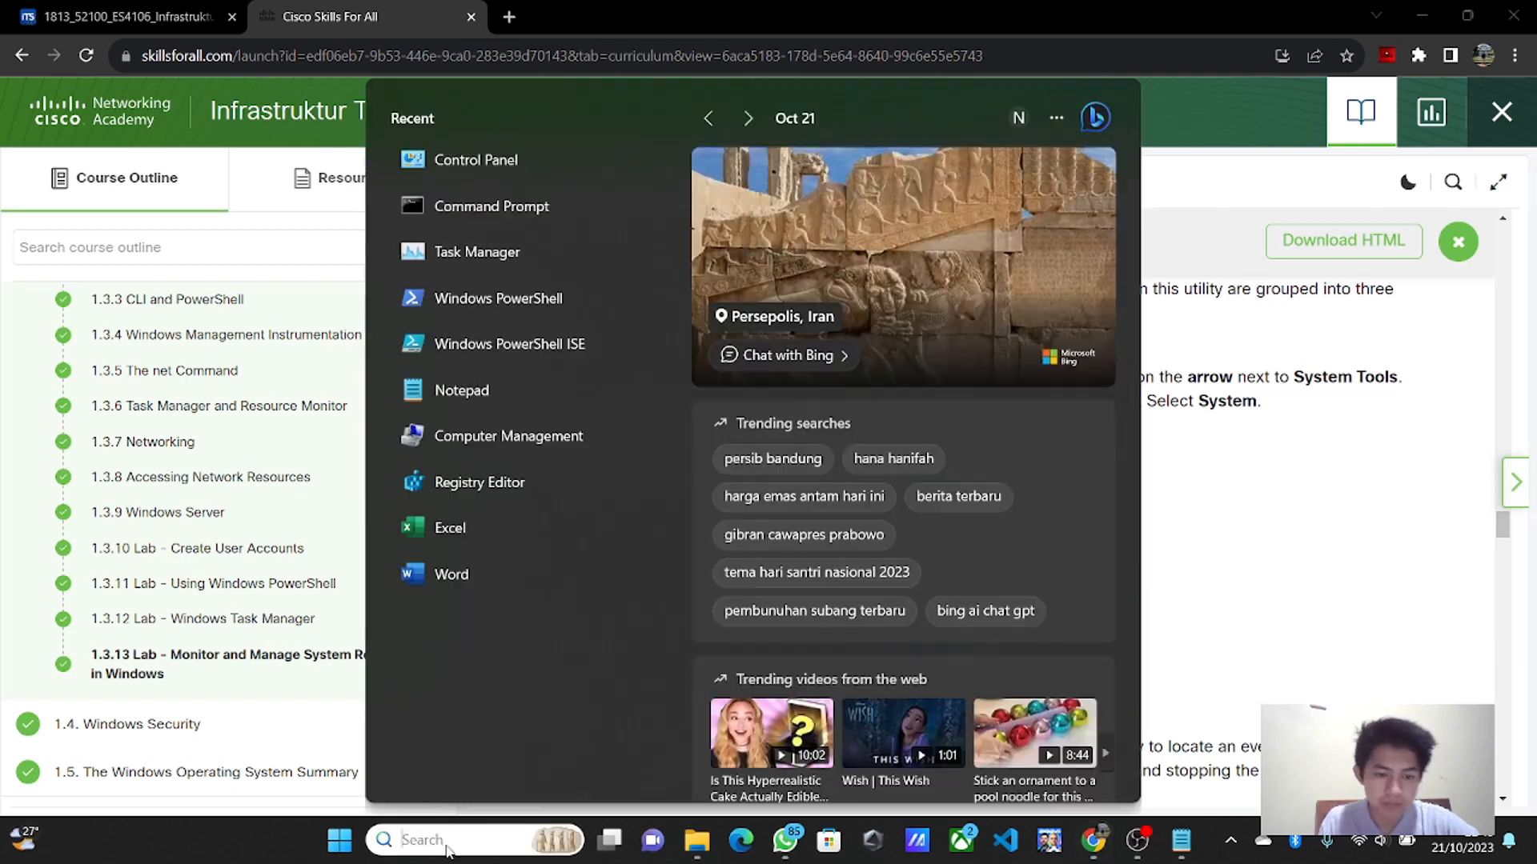
{"action": "left_click", "coordinate": [521, 158]}
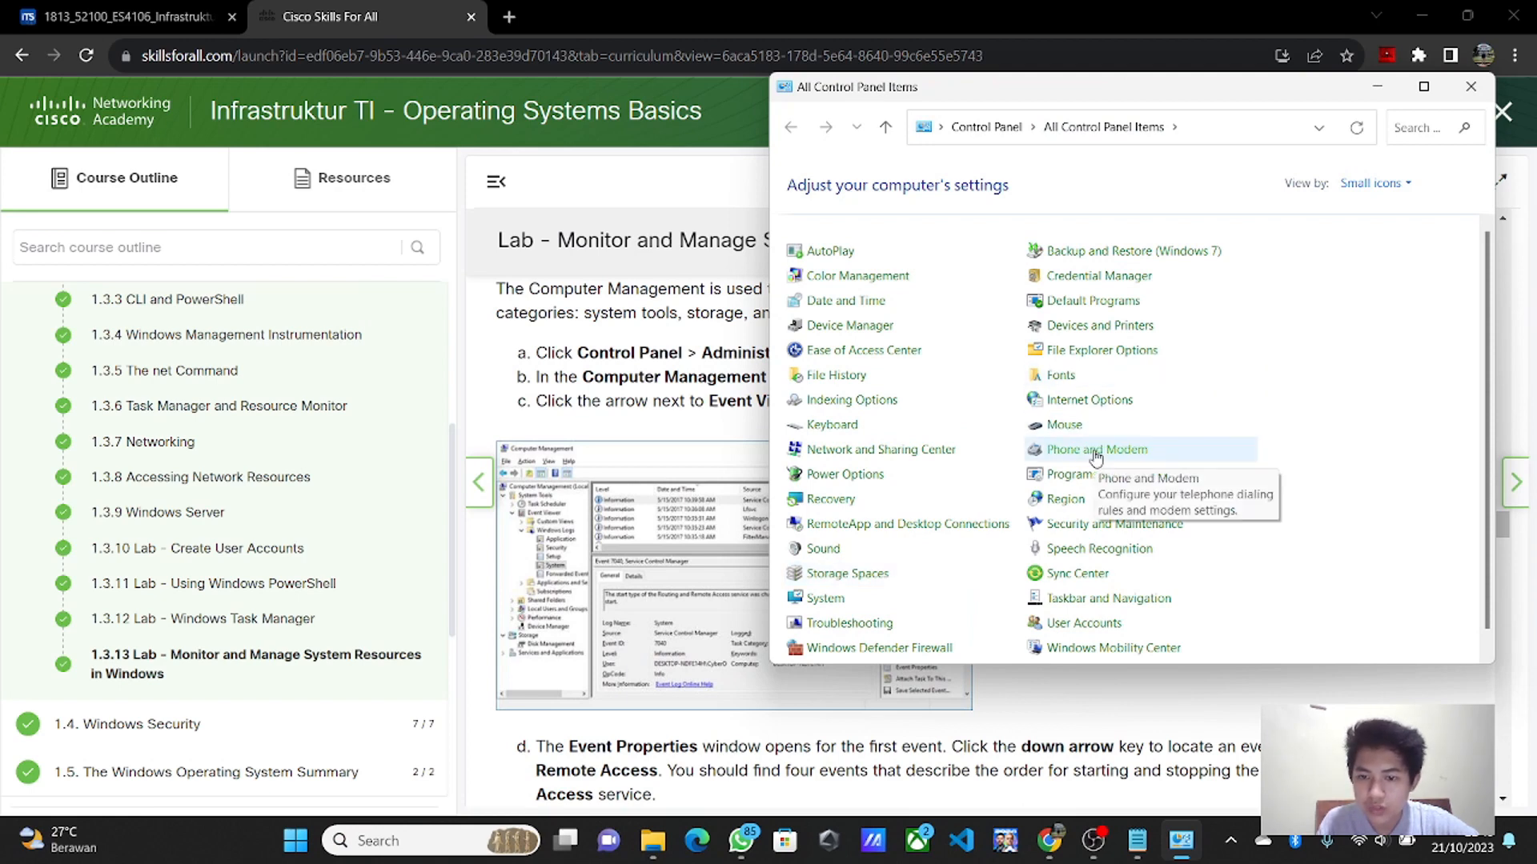
{"action": "scroll", "coordinate": [1121, 577], "scroll_direction": "down", "scroll_amount": 1}
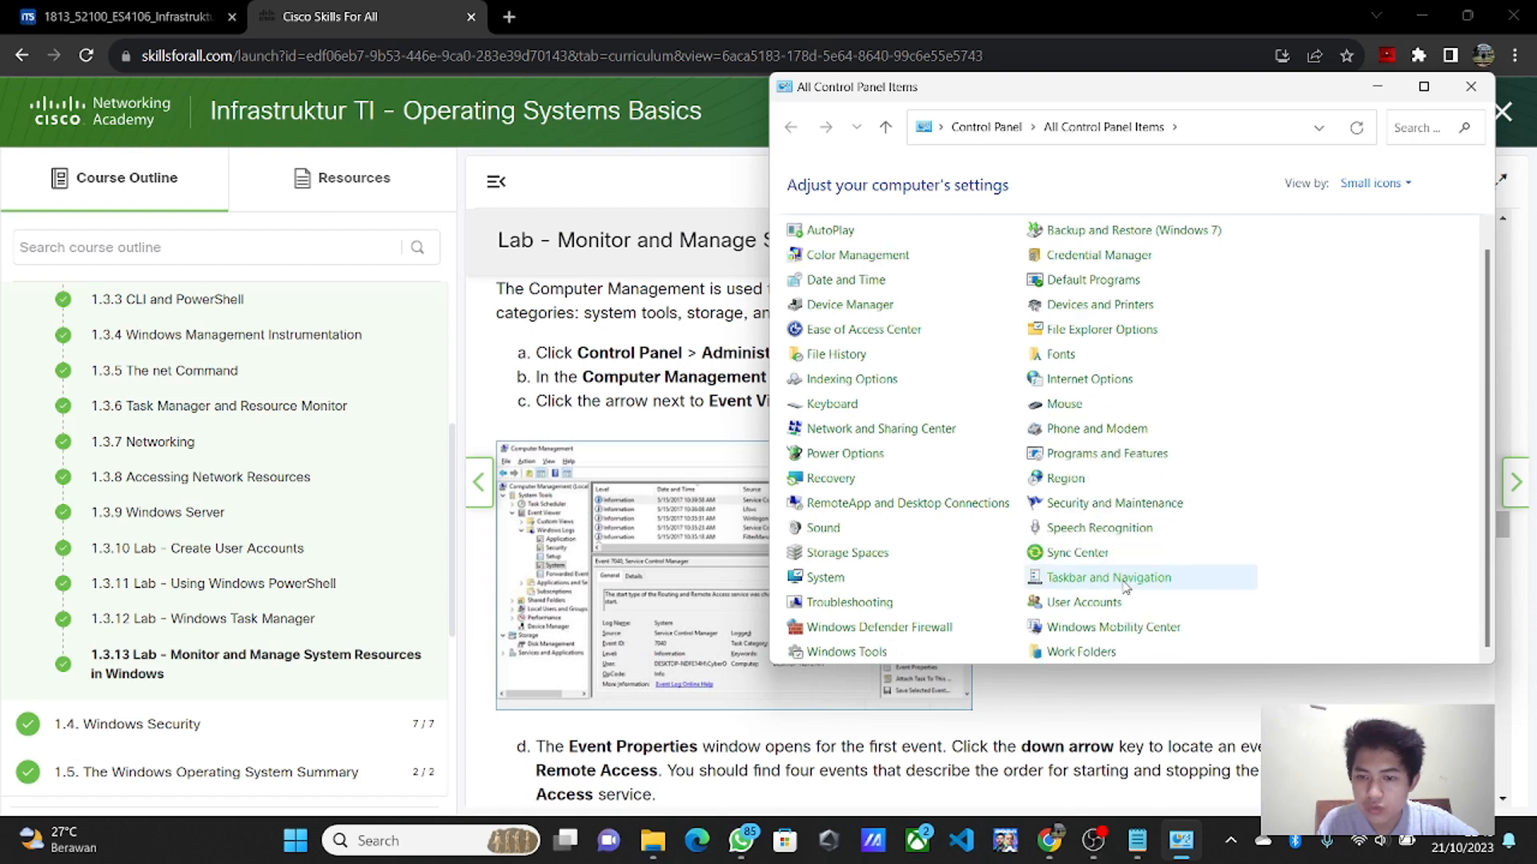
{"action": "left_click", "coordinate": [1005, 650]}
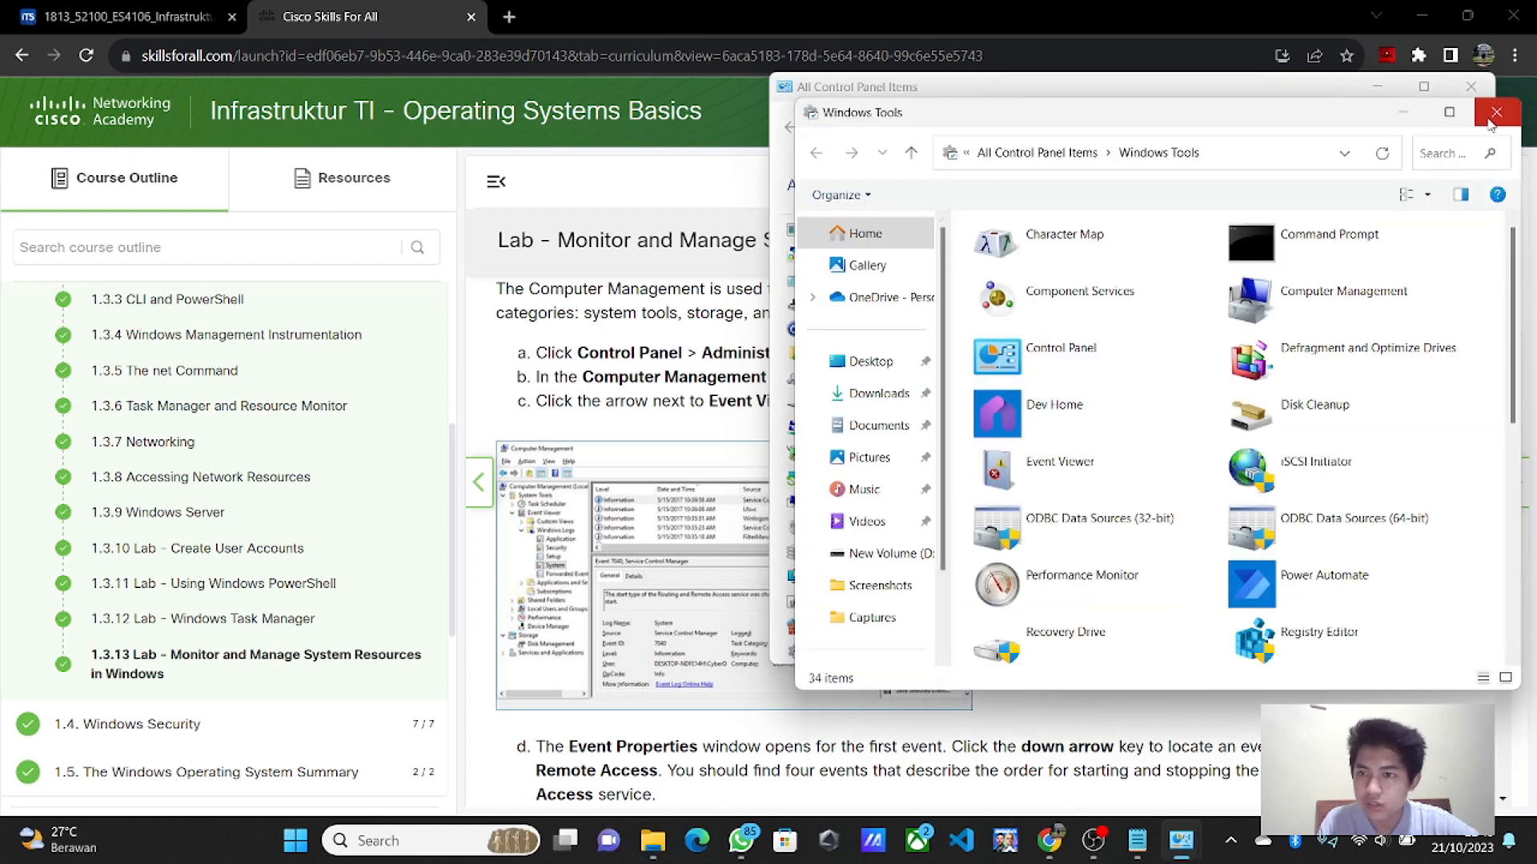
- Change the Windows Tools folder layout to the compact List view
{"action": "left_click", "coordinate": [1410, 196]}
{"action": "left_click", "coordinate": [1417, 199]}
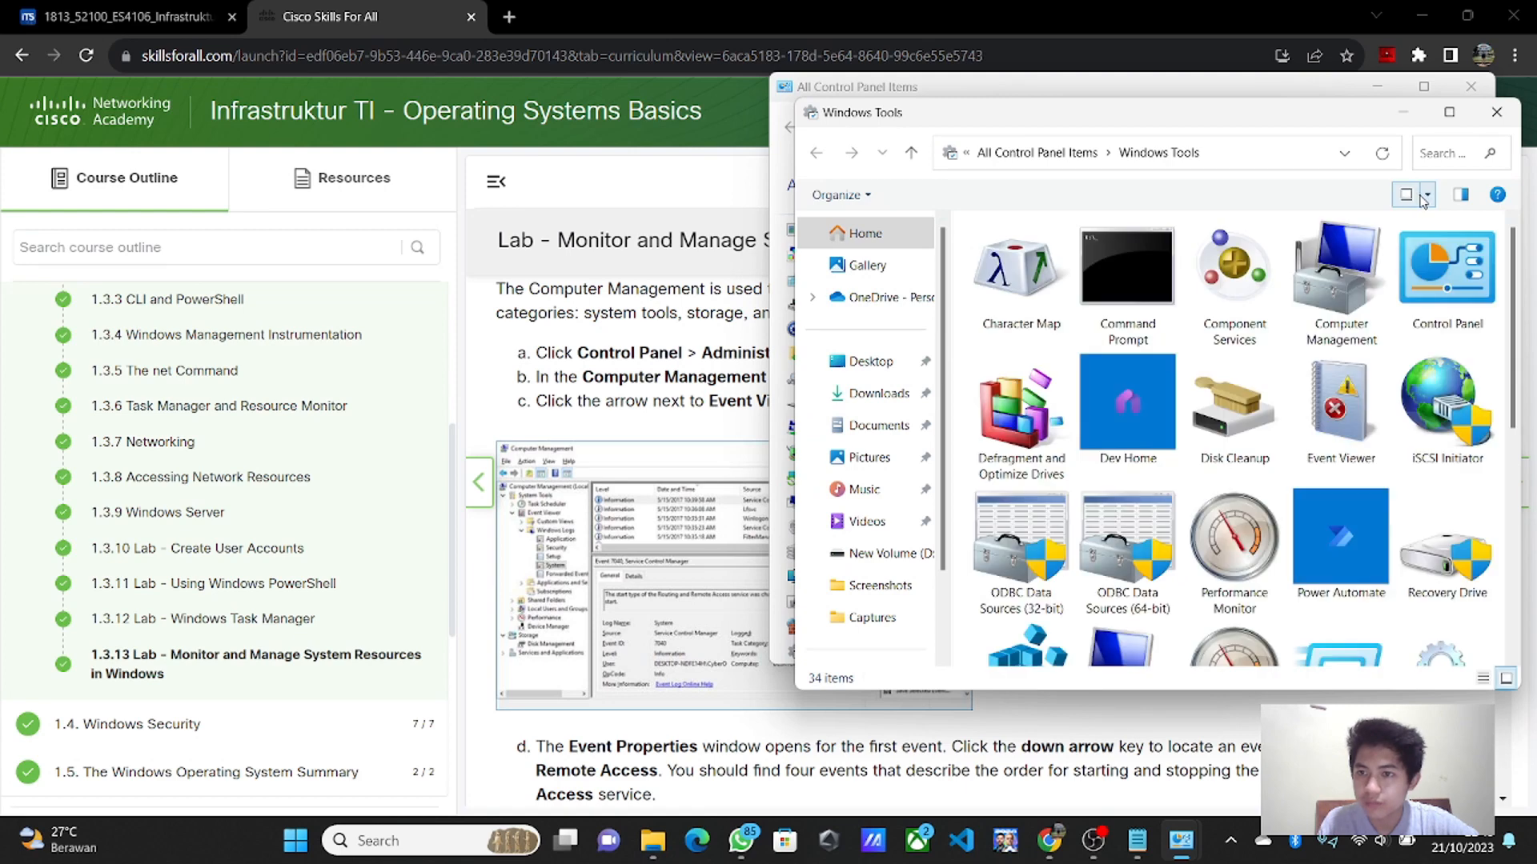
{"action": "left_click", "coordinate": [1426, 197]}
{"action": "left_click", "coordinate": [1383, 298]}
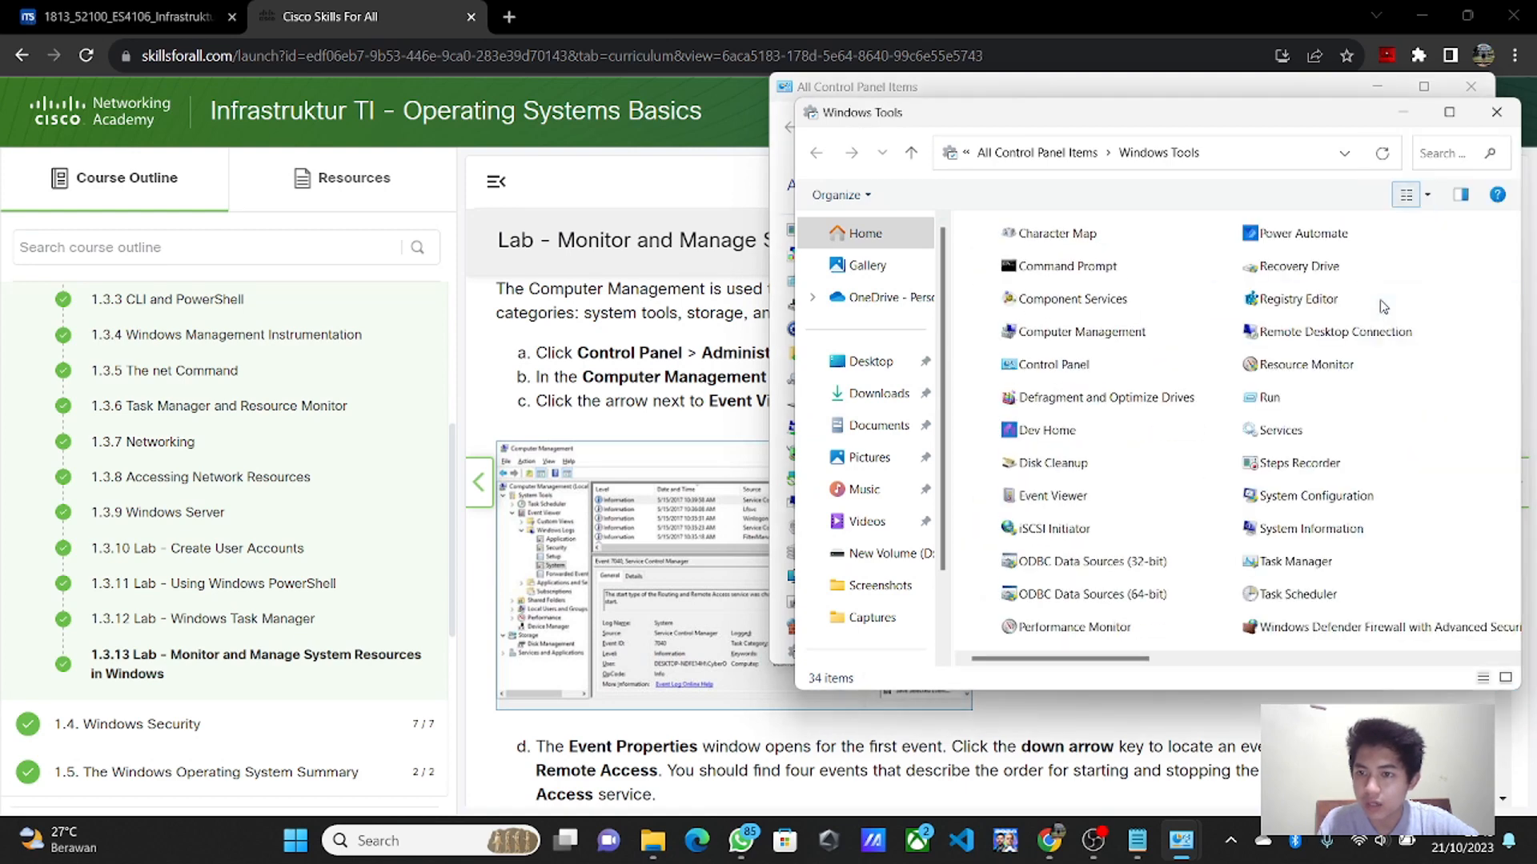
- Open Computer Management from Windows Tools and snap its window to the right half of the screen
{"action": "left_click", "coordinate": [1158, 344]}
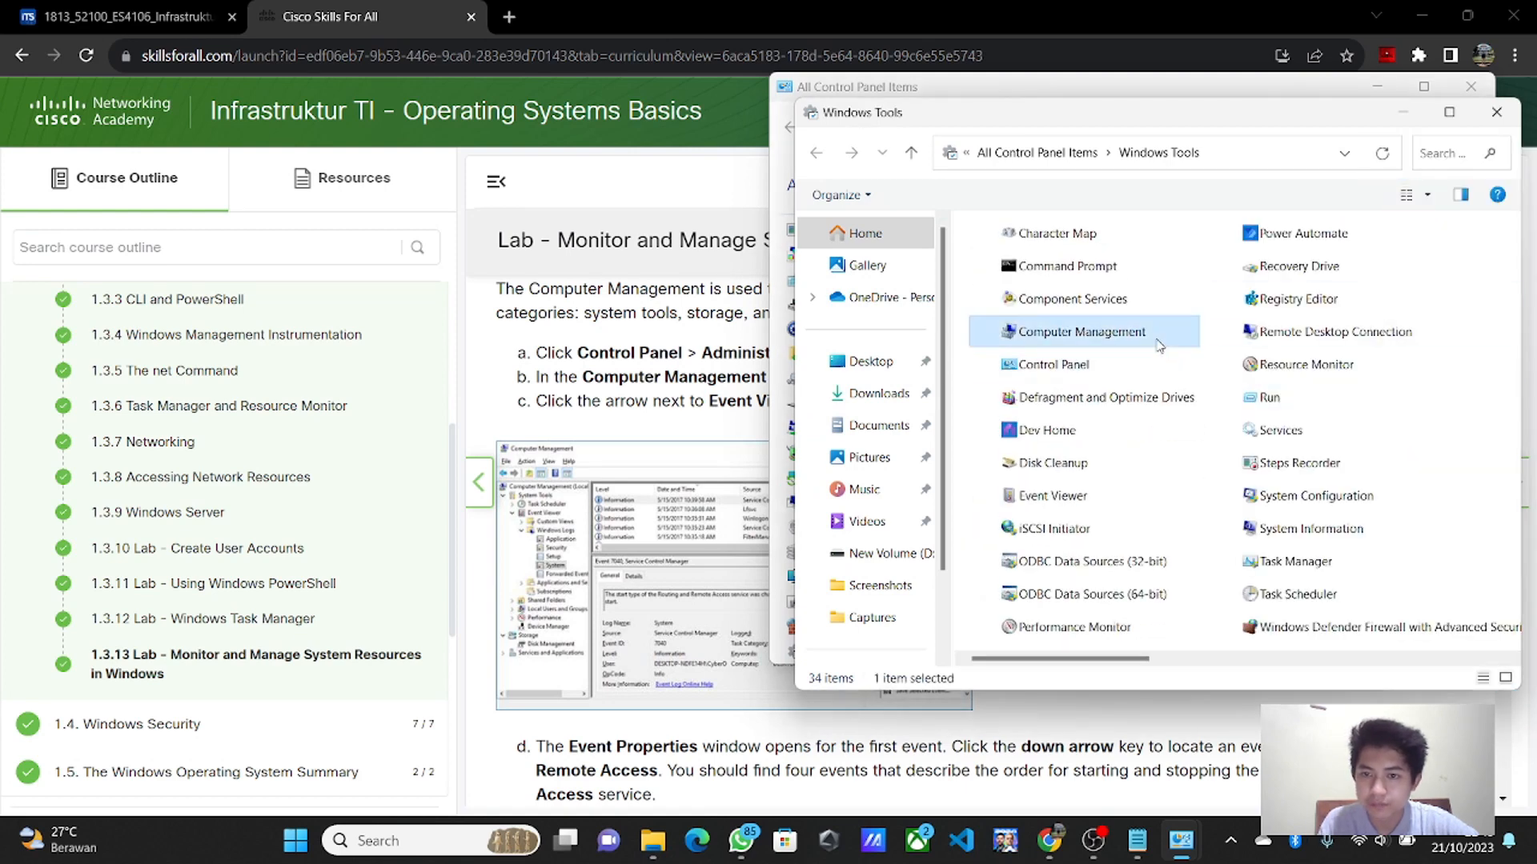
{"action": "double_click", "coordinate": [1149, 345]}
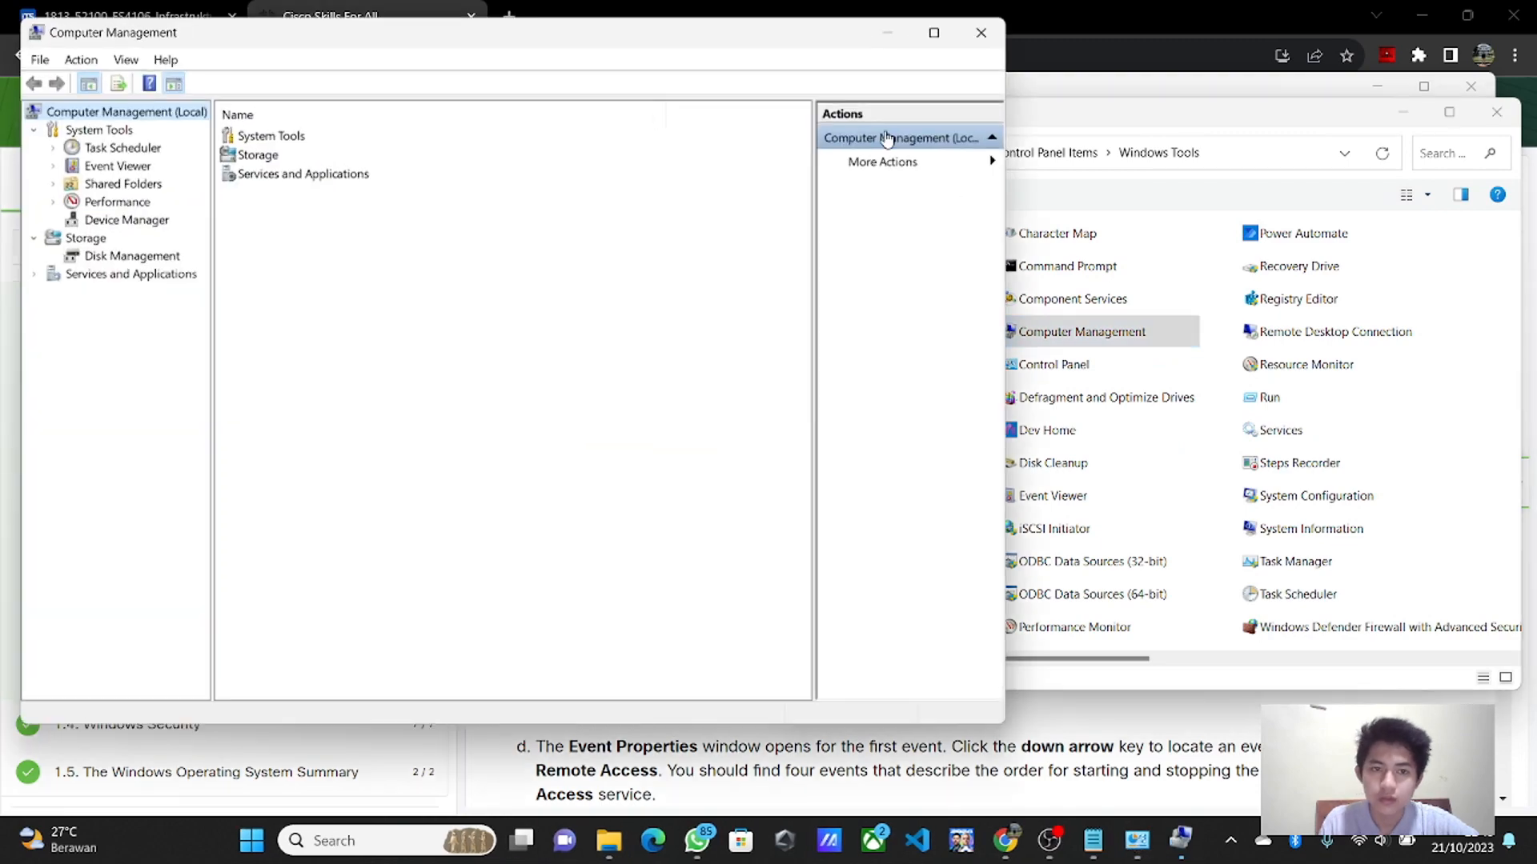
{"action": "left_click_drag", "start_coordinate": [762, 58], "coordinate": [1308, 70]}
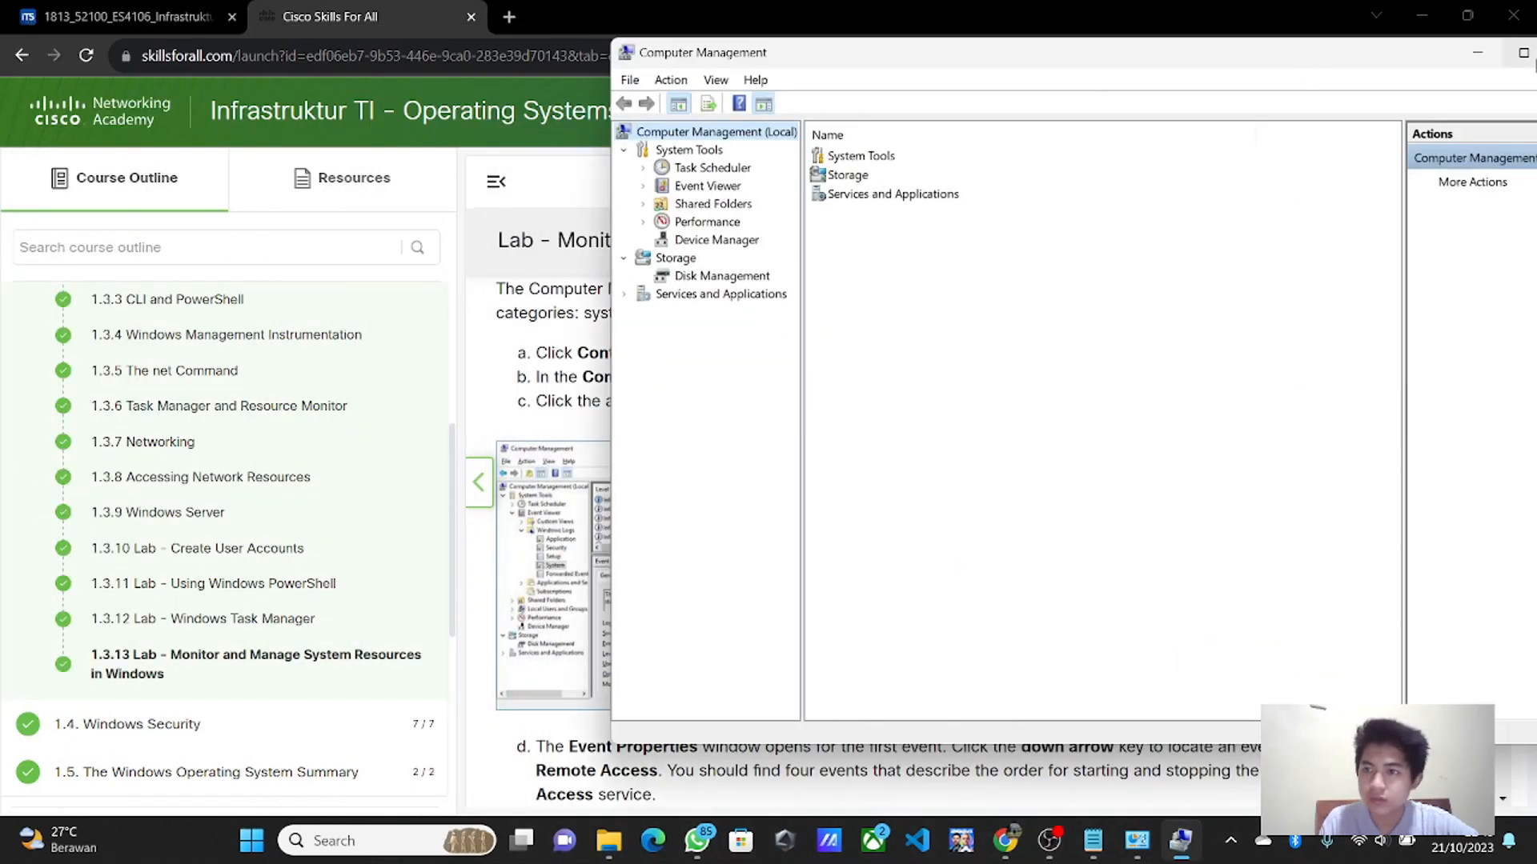
{"action": "mouse_move", "coordinate": [1523, 52]}
{"action": "left_click", "coordinate": [1370, 128]}
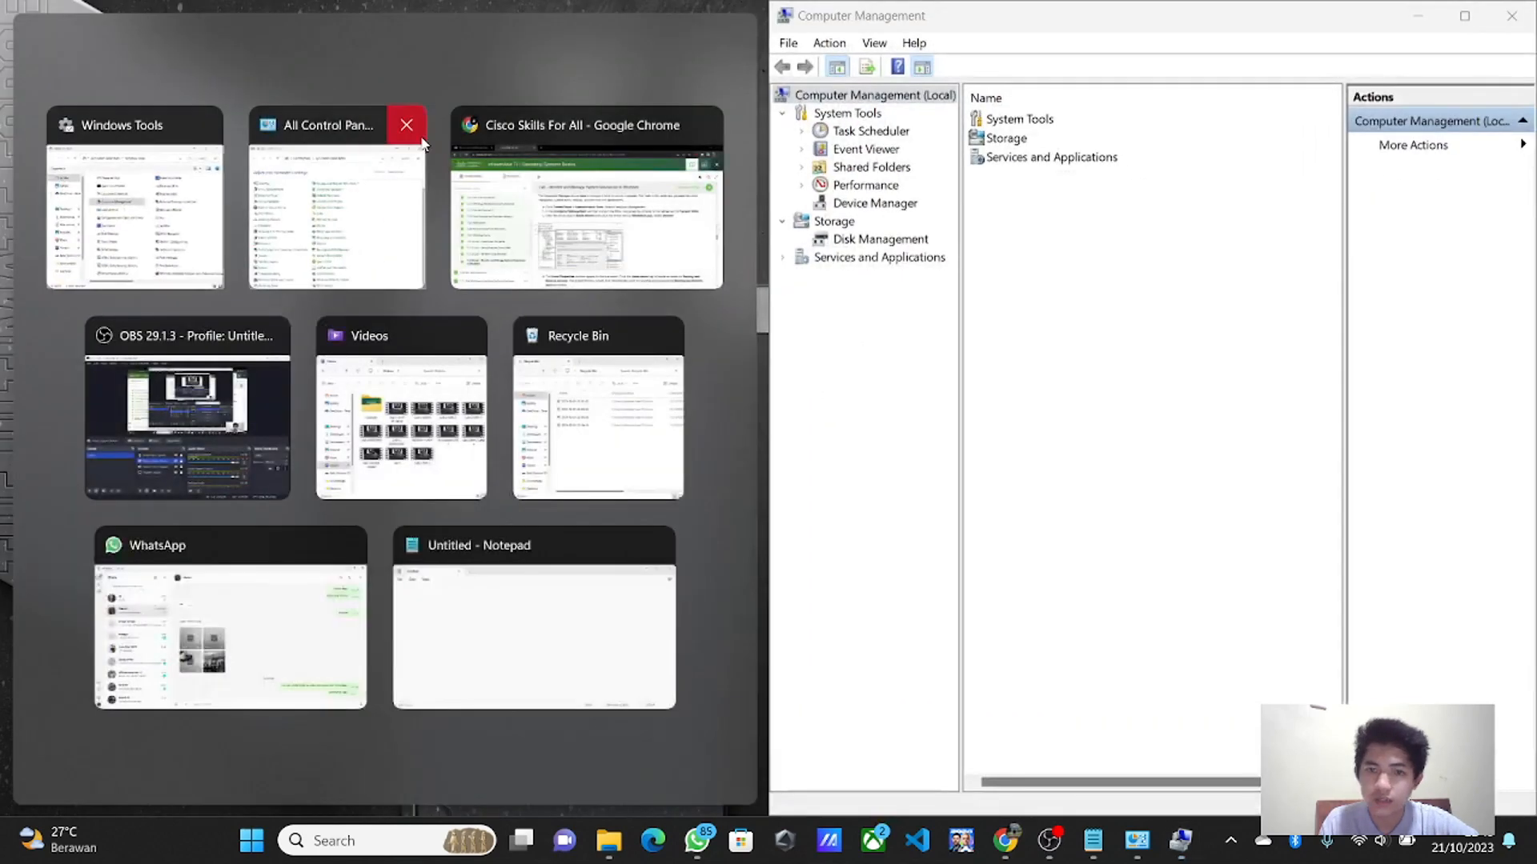
- Snap the Cisco lab browser window beside Computer Management and read the instructions for opening the System log
{"action": "left_click", "coordinate": [584, 200]}
{"action": "scroll", "coordinate": [573, 513], "scroll_direction": "down", "scroll_amount": 3}
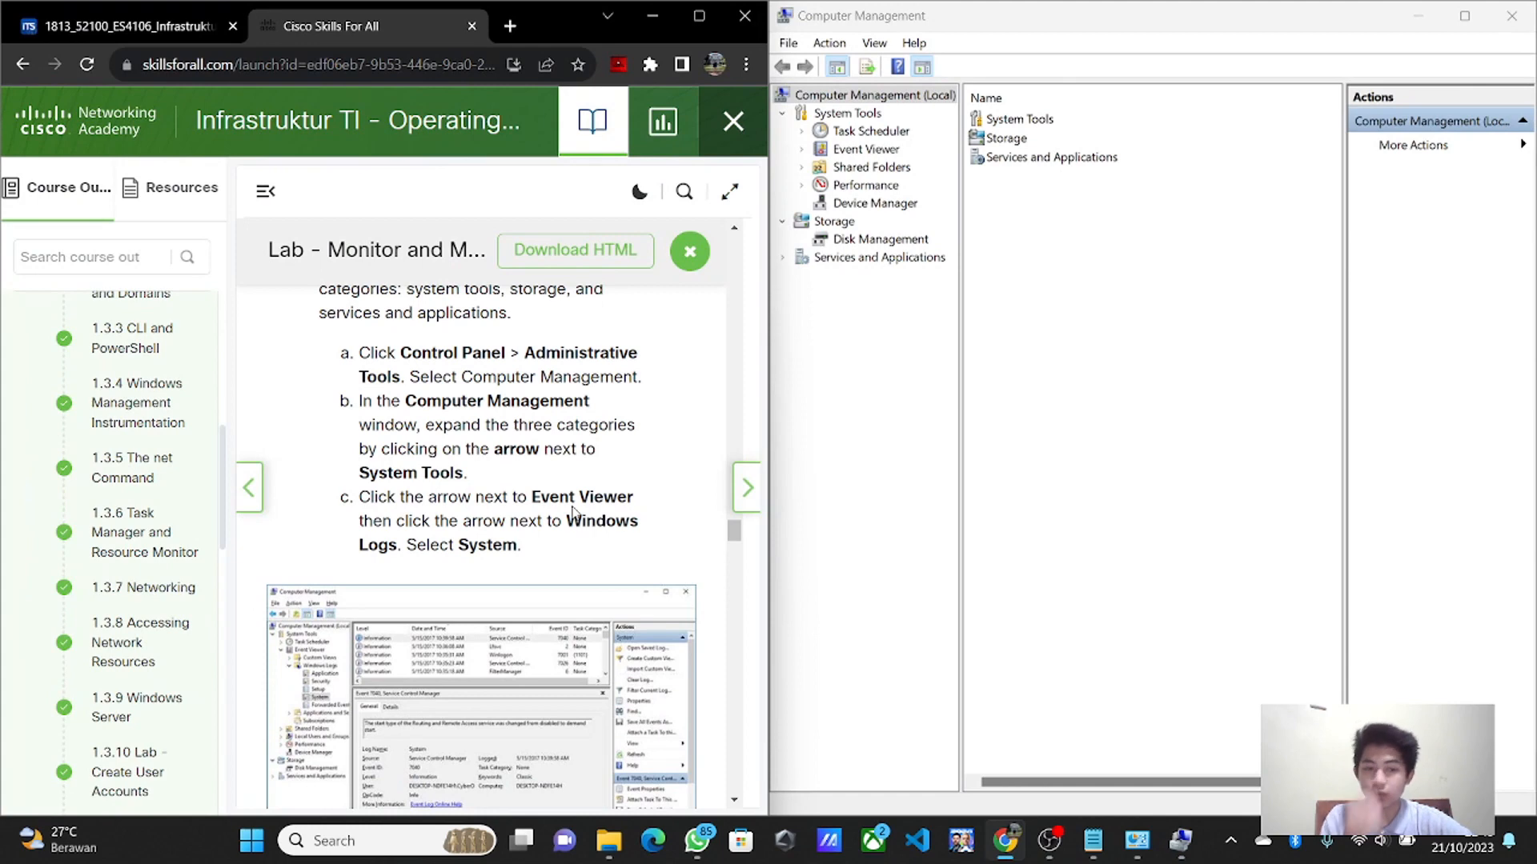
{"action": "scroll", "coordinate": [573, 512], "scroll_direction": "down", "scroll_amount": 1}
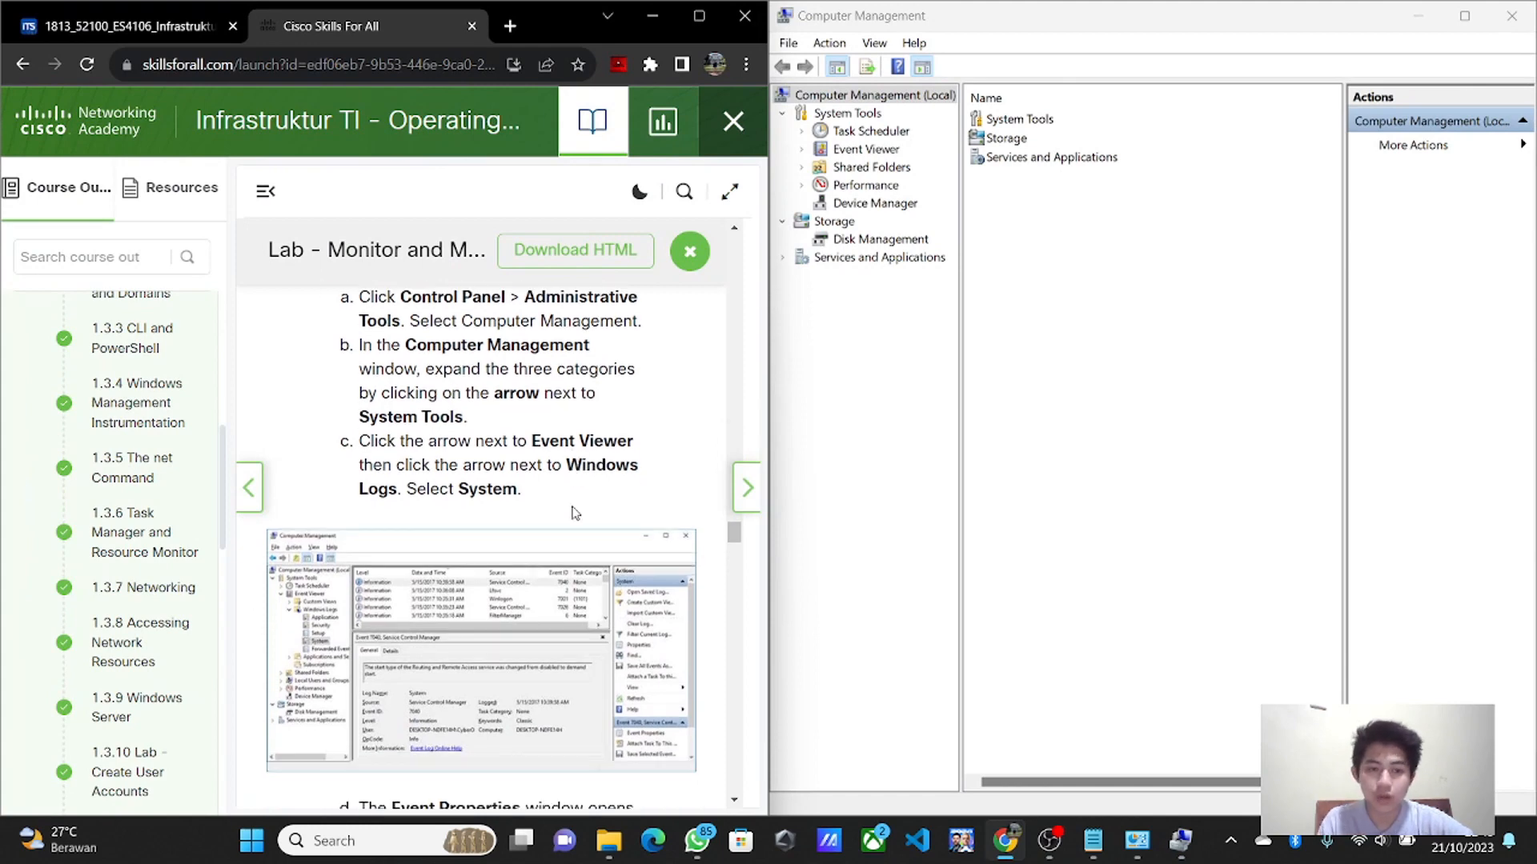
- Expand Event Viewer and its Windows Logs in Computer Management and display the System log
{"action": "left_click", "coordinate": [803, 150]}
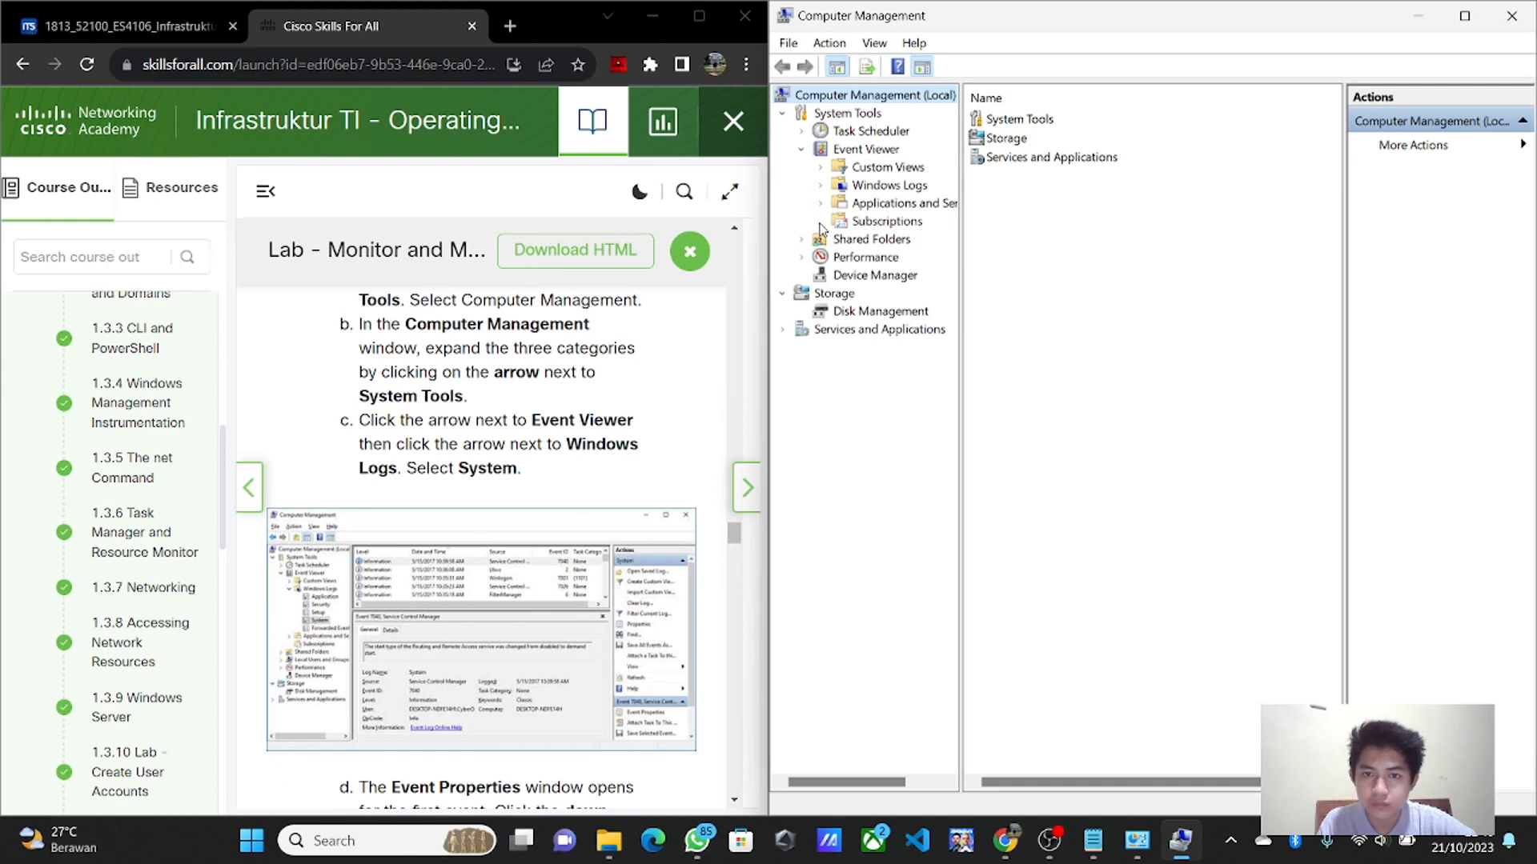
{"action": "scroll", "coordinate": [640, 376], "scroll_direction": "down", "scroll_amount": 1}
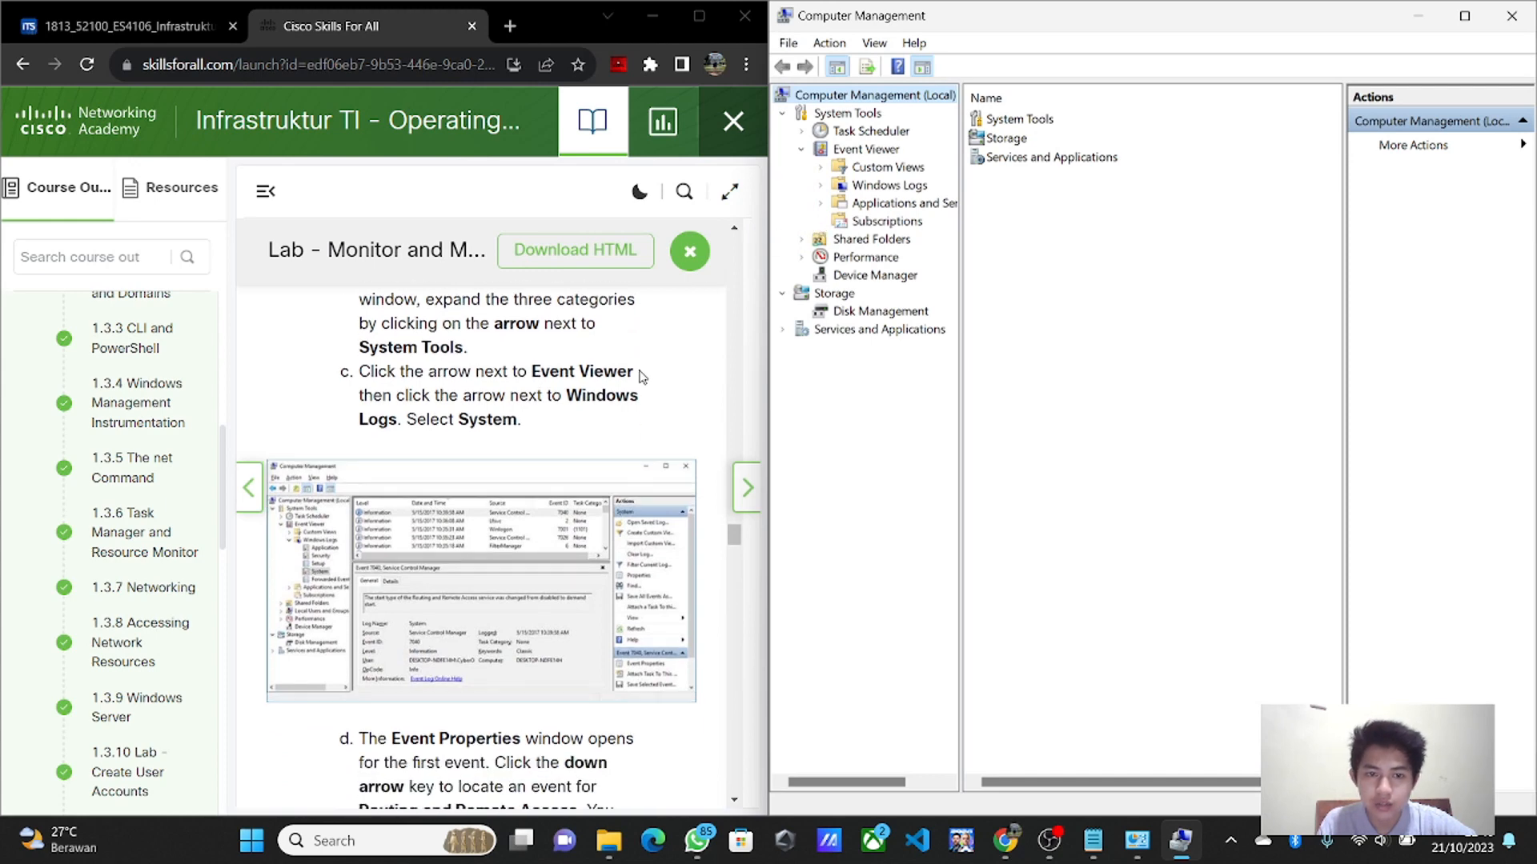
{"action": "left_click", "coordinate": [820, 186]}
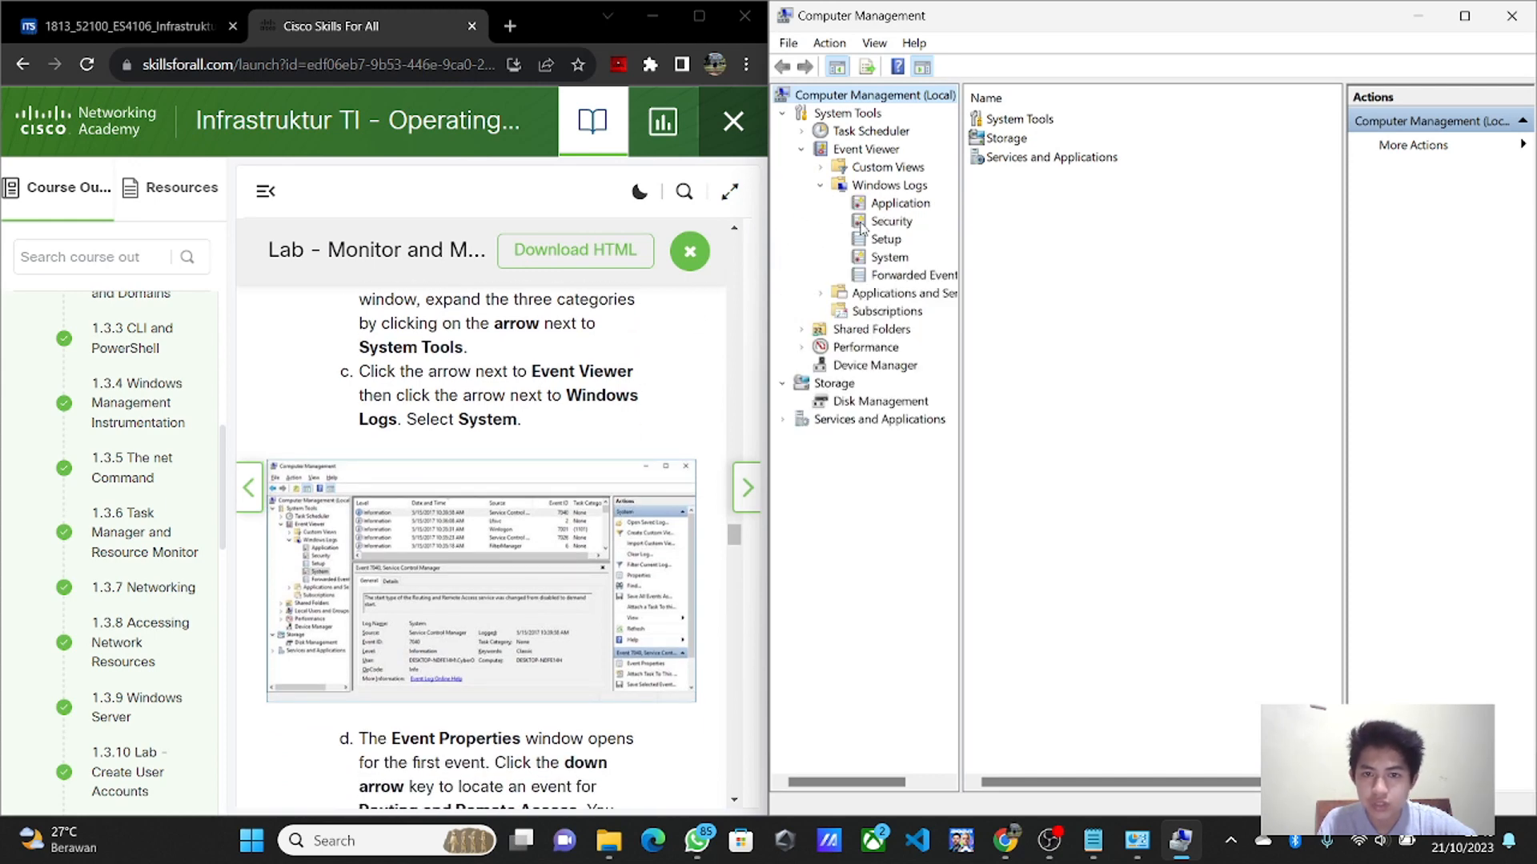
{"action": "left_click", "coordinate": [887, 257]}
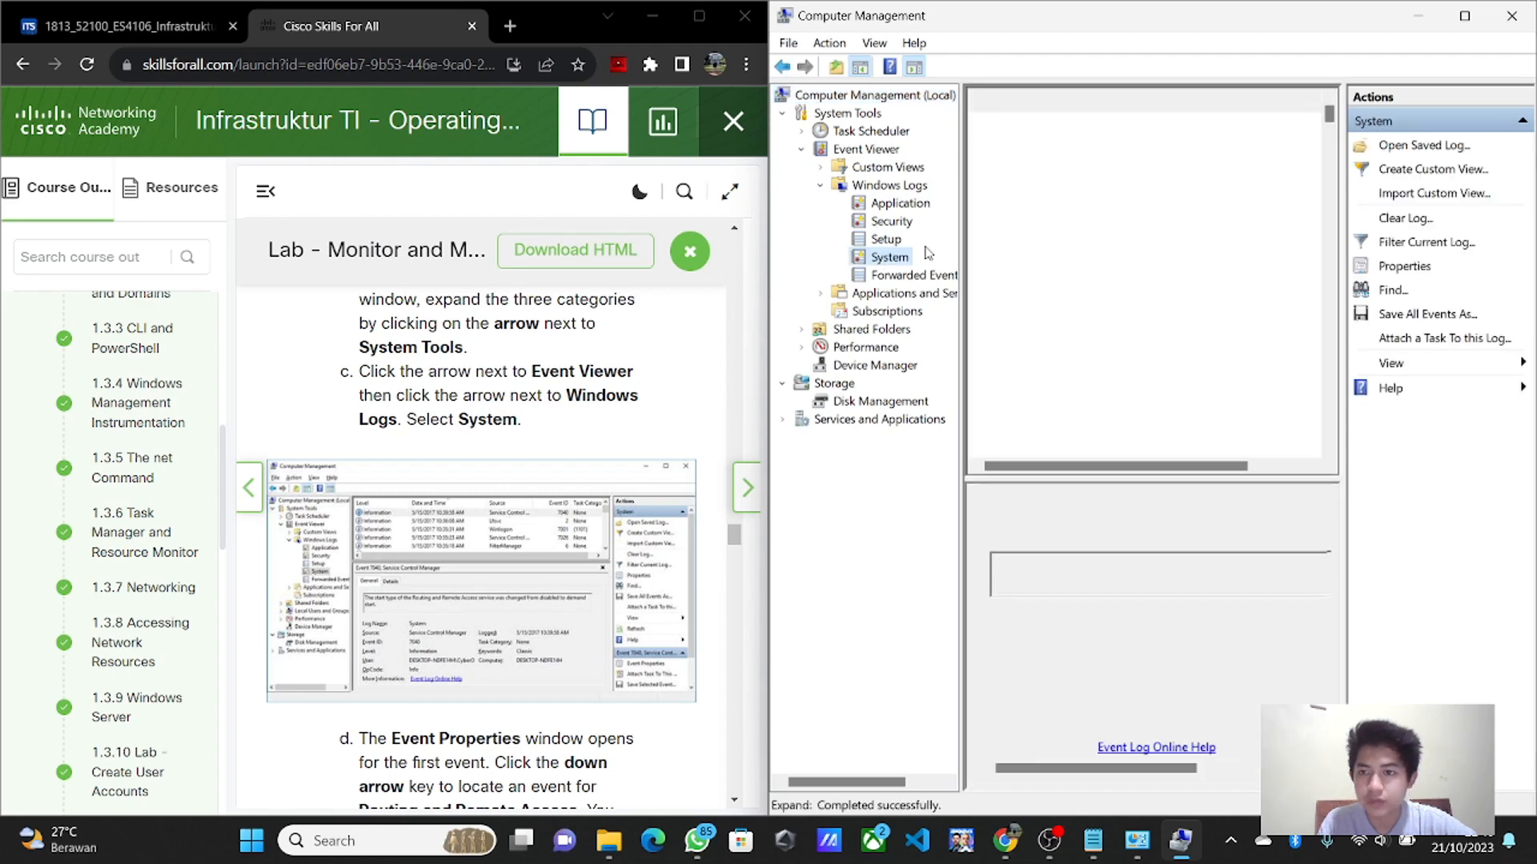
- Read lab step d, open the properties of the Service Control Manager event logged at 22:36:29, and move that window clear of the instructions
{"action": "scroll", "coordinate": [540, 554], "scroll_direction": "down", "scroll_amount": 5}
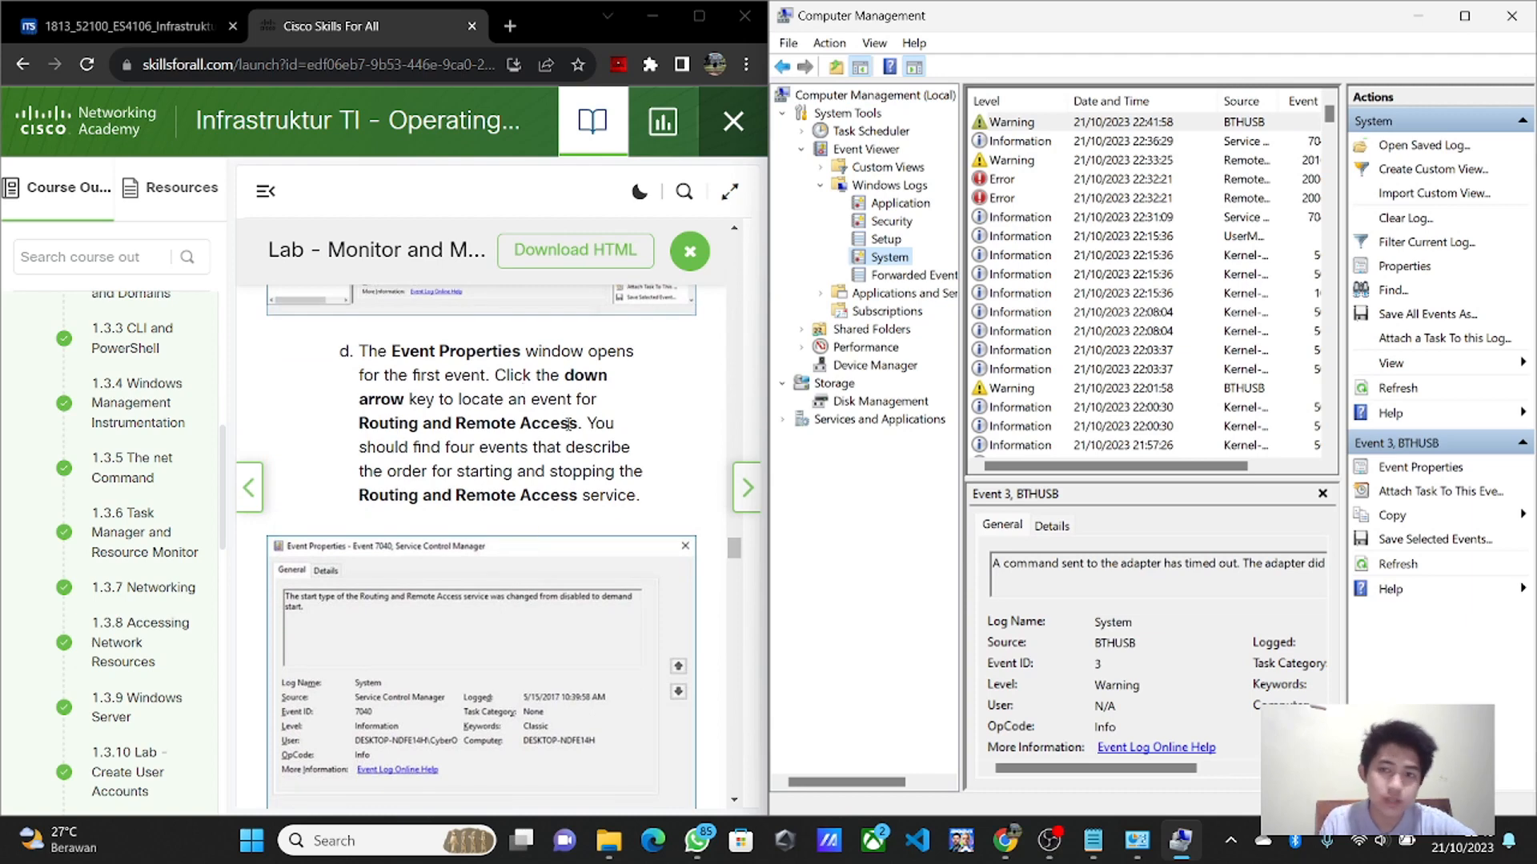
{"action": "left_click", "coordinate": [1051, 144]}
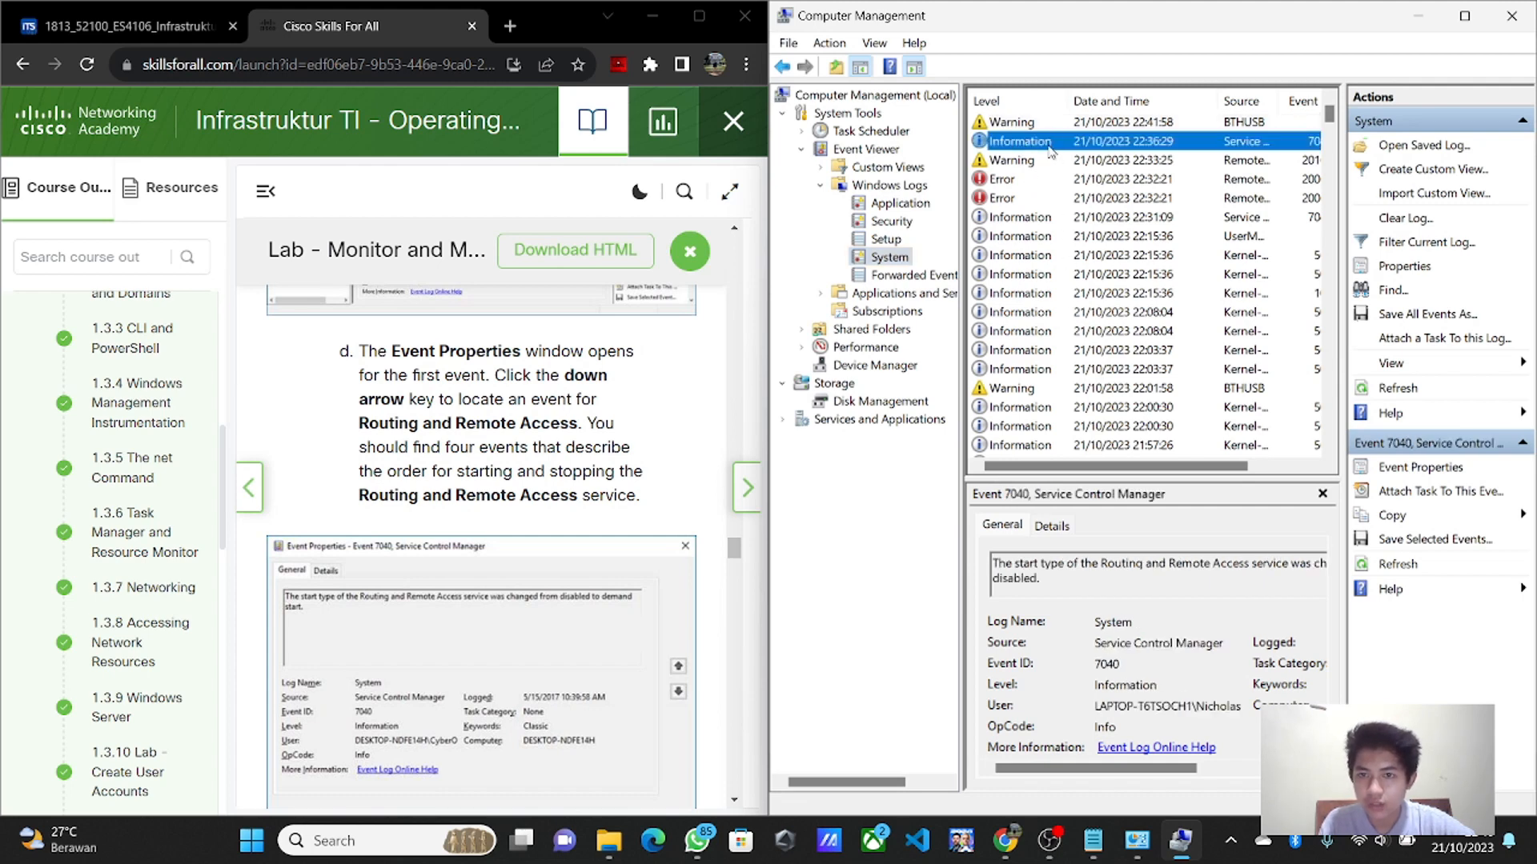
{"action": "left_click", "coordinate": [1431, 467]}
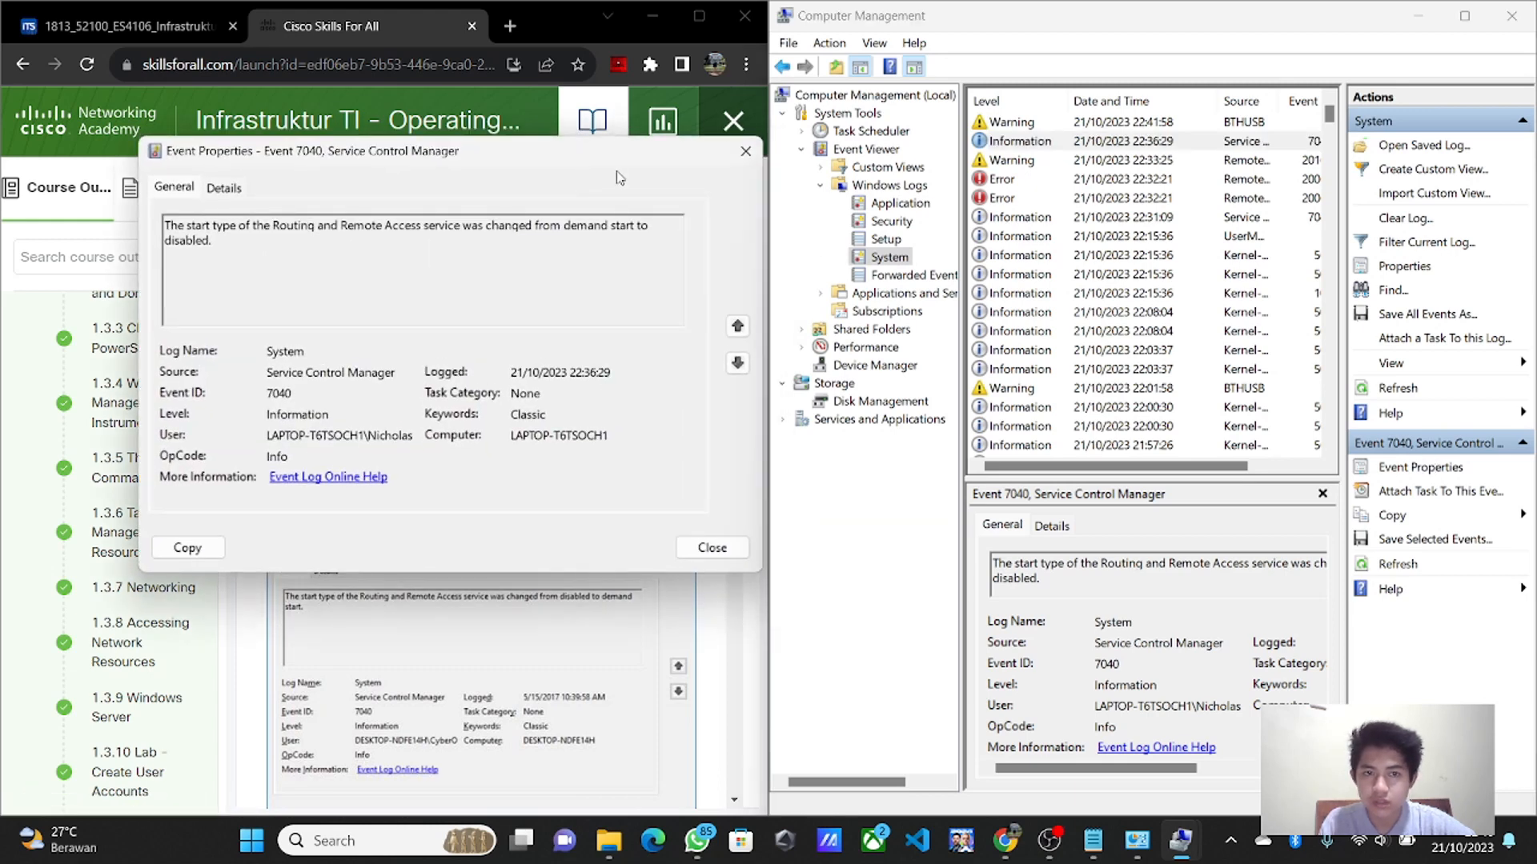
{"action": "left_click_drag", "start_coordinate": [619, 172], "coordinate": [661, 580]}
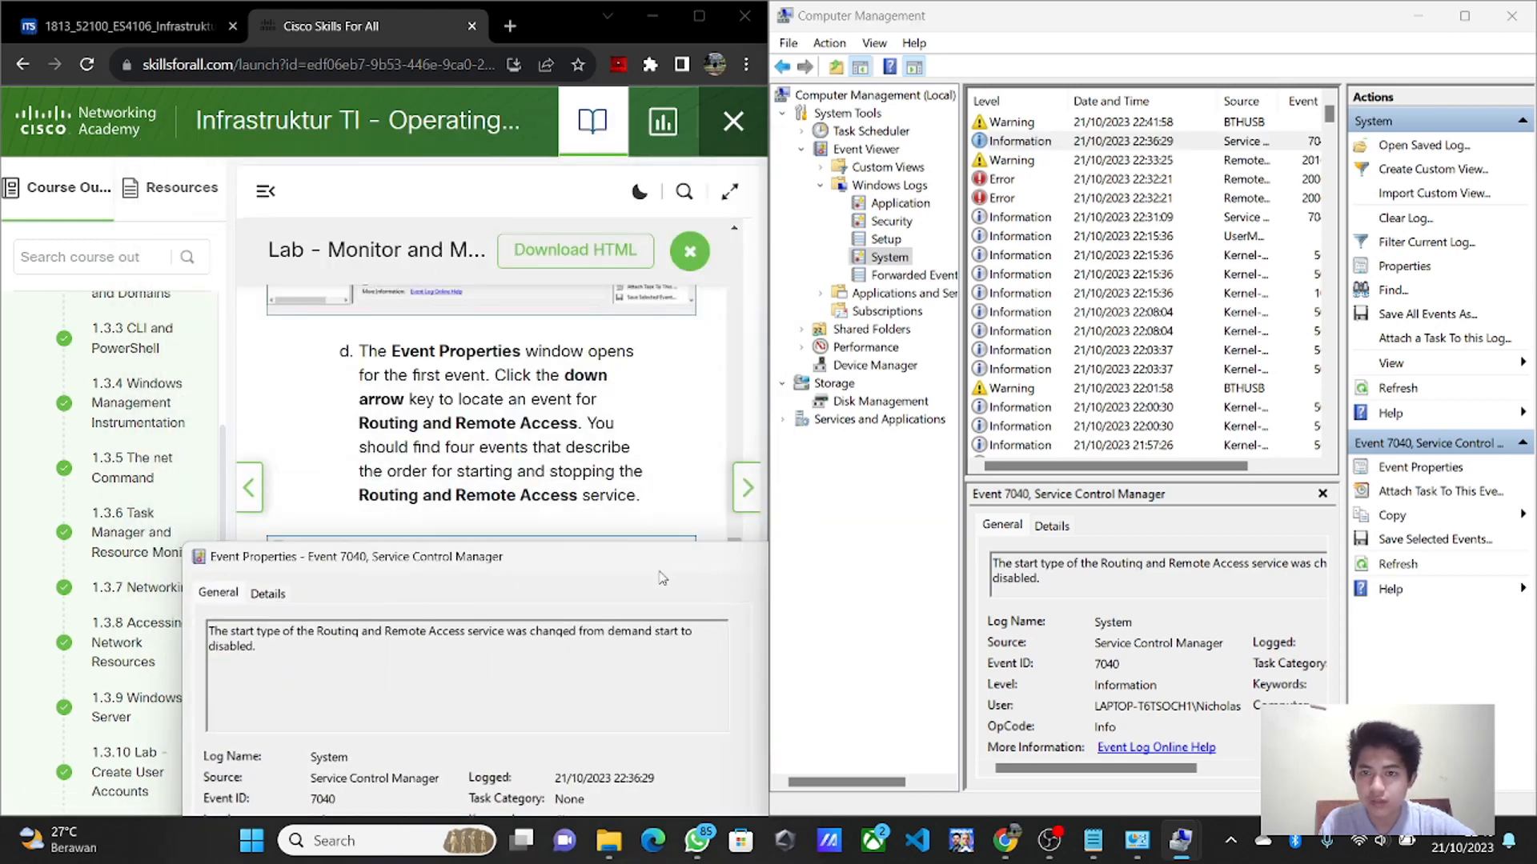
- Find the Service Control Manager event logged at 22:31:09, open its properties, and move that window clear of the instructions
{"action": "left_click", "coordinate": [1032, 162]}
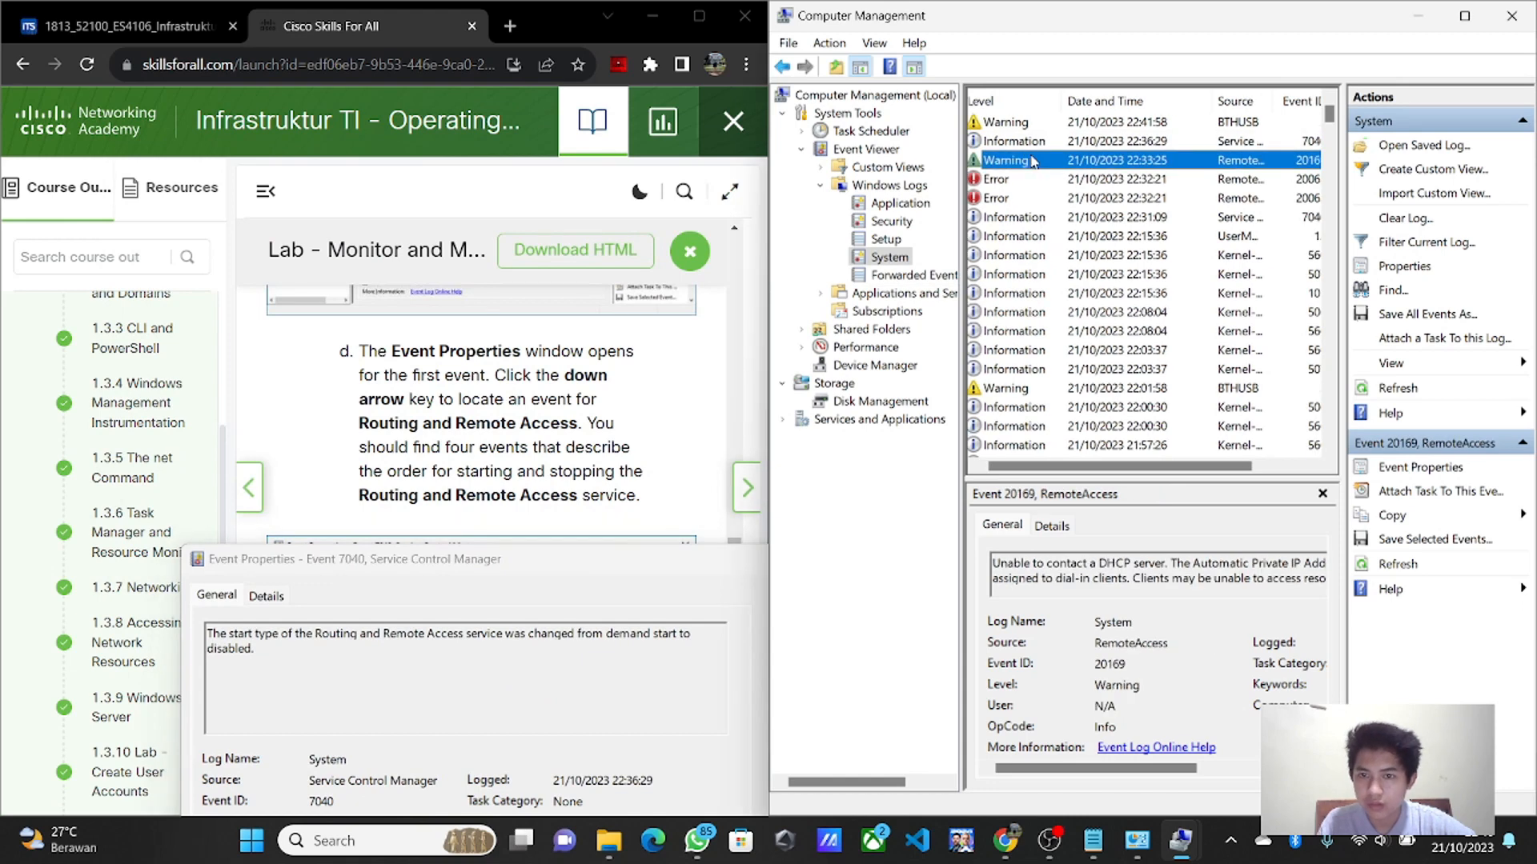
{"action": "key", "text": "Down"}
{"action": "key", "text": "Down"}
{"action": "key", "text": "Down"}
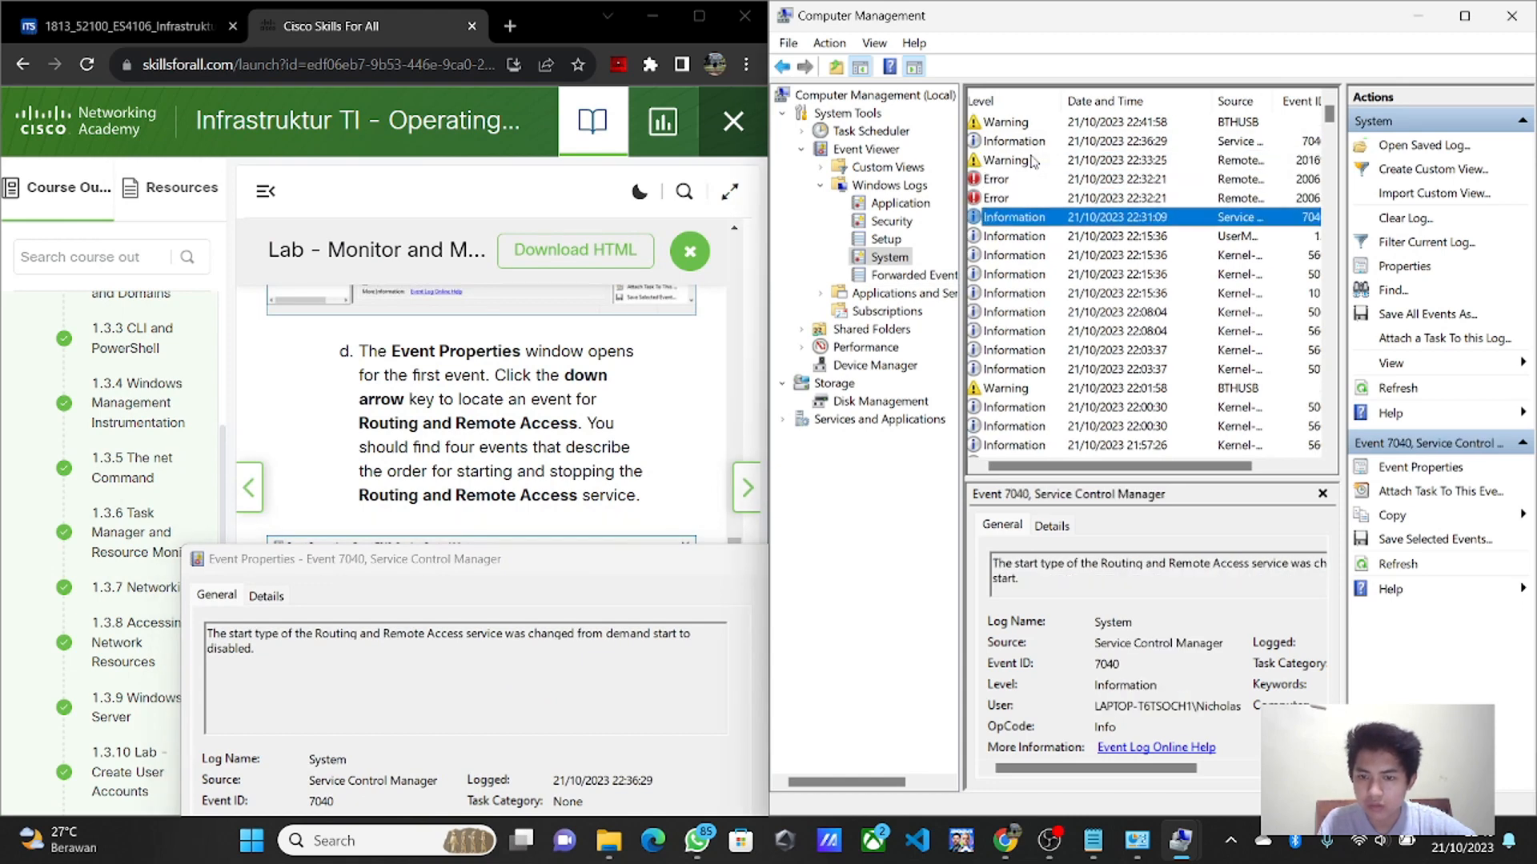
{"action": "double_click", "coordinate": [1018, 221]}
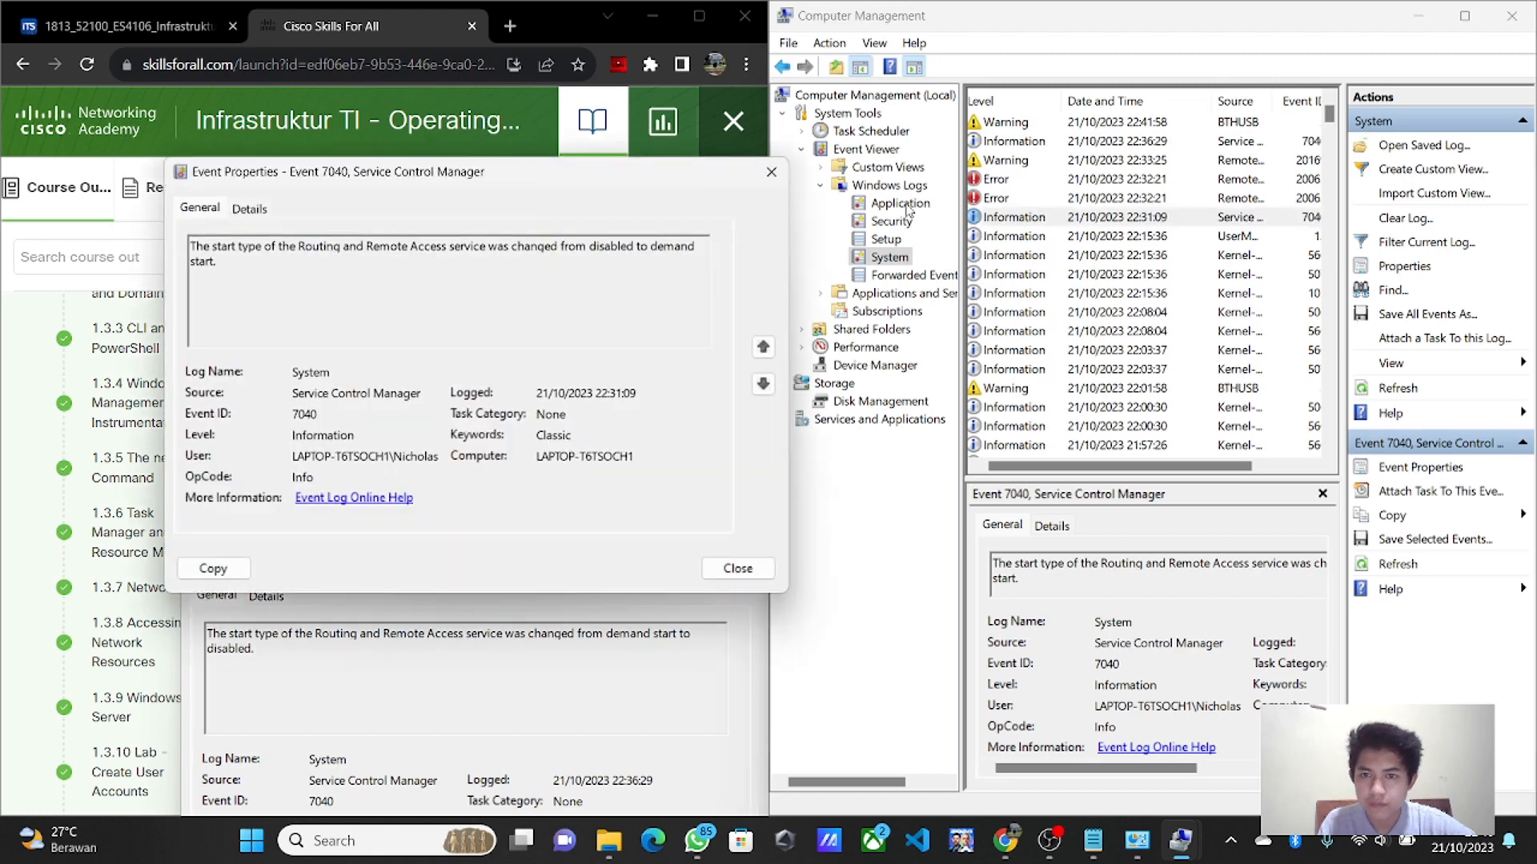
{"action": "left_click_drag", "start_coordinate": [704, 152], "coordinate": [780, 716]}
- Examine the System log entries older than the 22:31:09 event one by one for further Routing and Remote Access service events
{"action": "left_click", "coordinate": [1050, 253]}
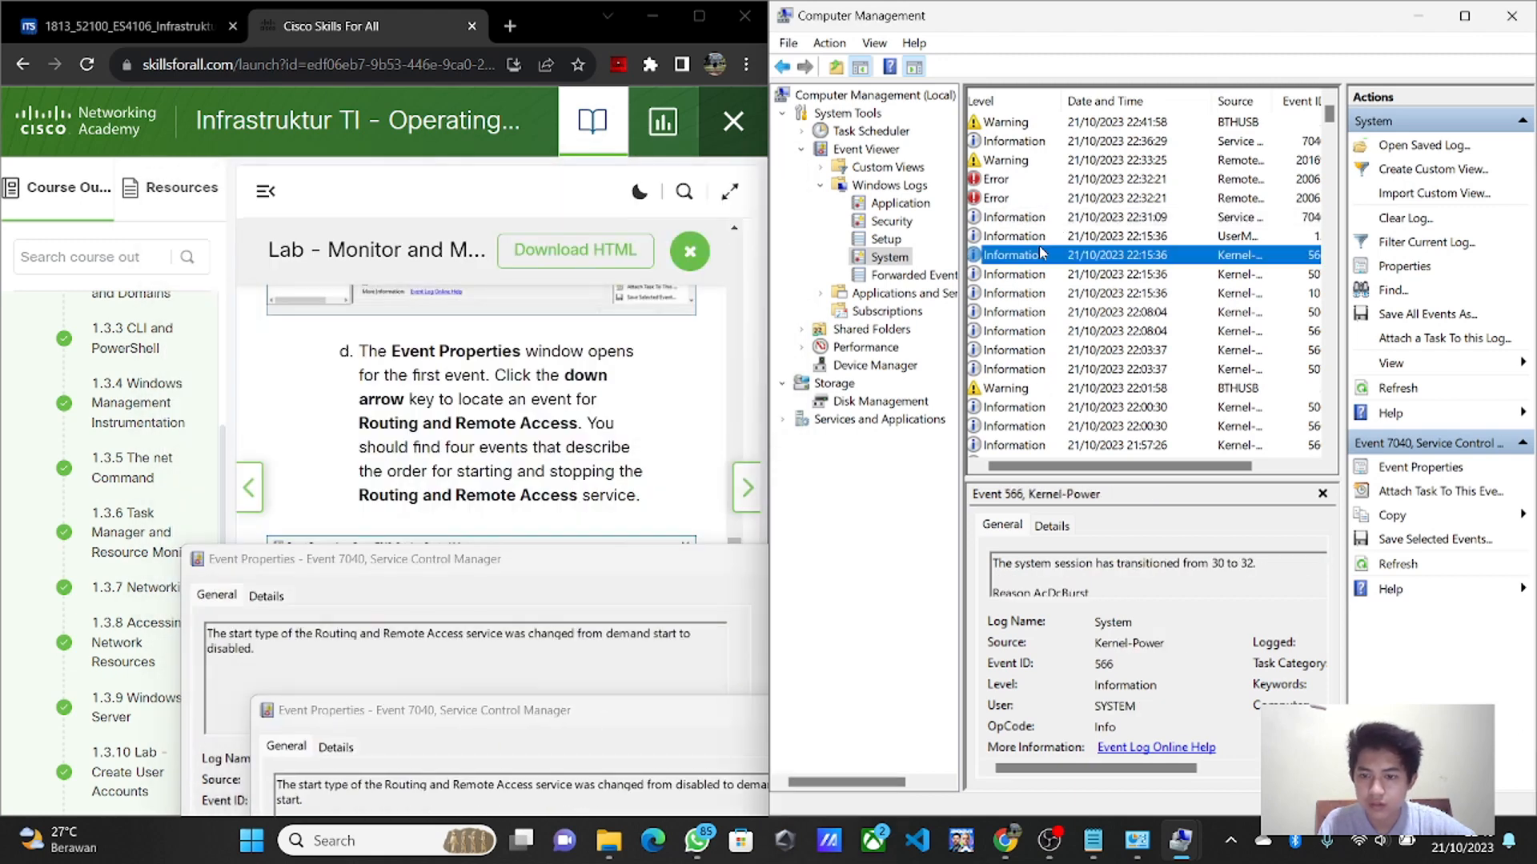
{"action": "left_click", "coordinate": [1032, 275]}
{"action": "key", "text": "Down"}
{"action": "key", "text": "Down"}
{"action": "key", "text": "Down"}
{"action": "key", "text": "Down"}
{"action": "key", "text": "Down"}
{"action": "key", "text": "Down"}
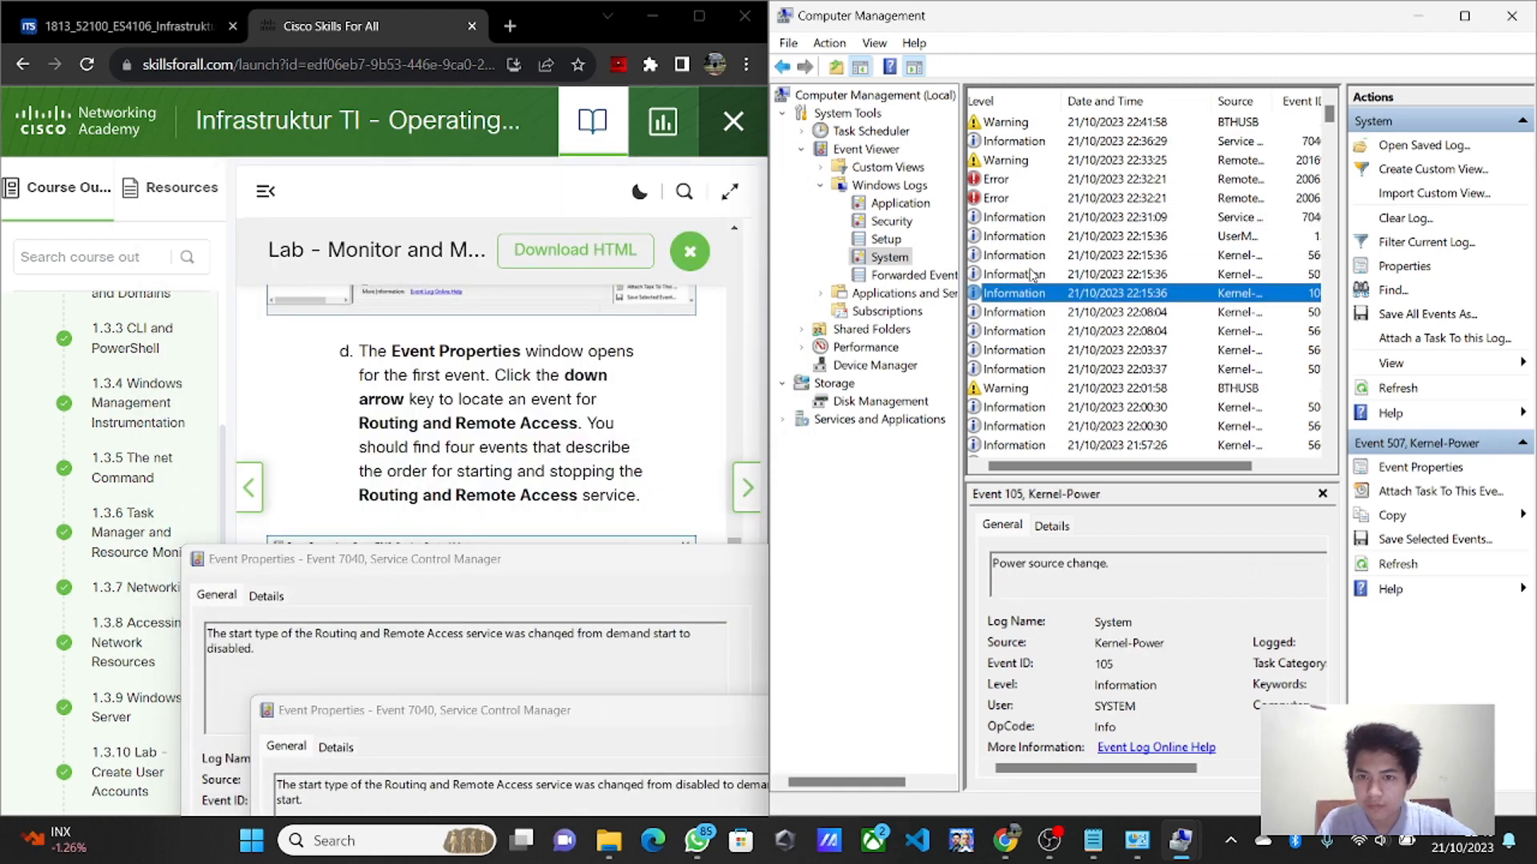
{"action": "key", "text": "Down"}
{"action": "key", "text": "Down"}
{"action": "key", "text": "Down"}
{"action": "key", "text": "Down"}
{"action": "key", "text": "Down"}
{"action": "key", "text": "Down"}
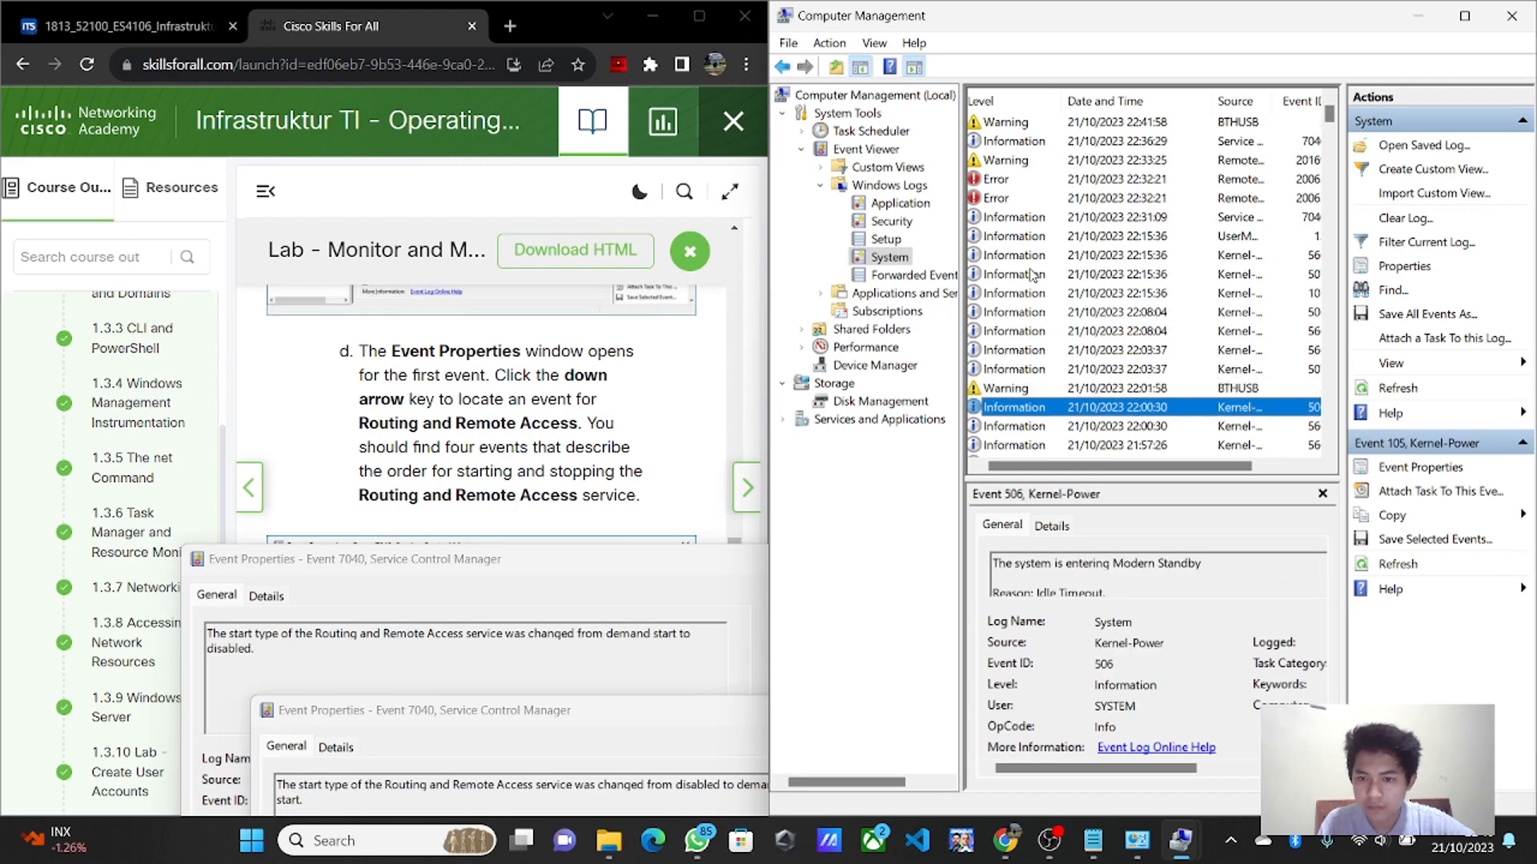
{"action": "key", "text": "Down"}
{"action": "key", "text": "Down"}
{"action": "key", "text": "Down"}
{"action": "key", "text": "Down"}
{"action": "key", "text": "Down"}
{"action": "key", "text": "Down"}
{"action": "key", "text": "Down"}
{"action": "key", "text": "Down"}
{"action": "key", "text": "Down"}
{"action": "key", "text": "Down"}
{"action": "key", "text": "Down"}
{"action": "key", "text": "Down"}
{"action": "key", "text": "Down"}
{"action": "key", "text": "Down"}
{"action": "key", "text": "Down"}
{"action": "key", "text": "Down"}
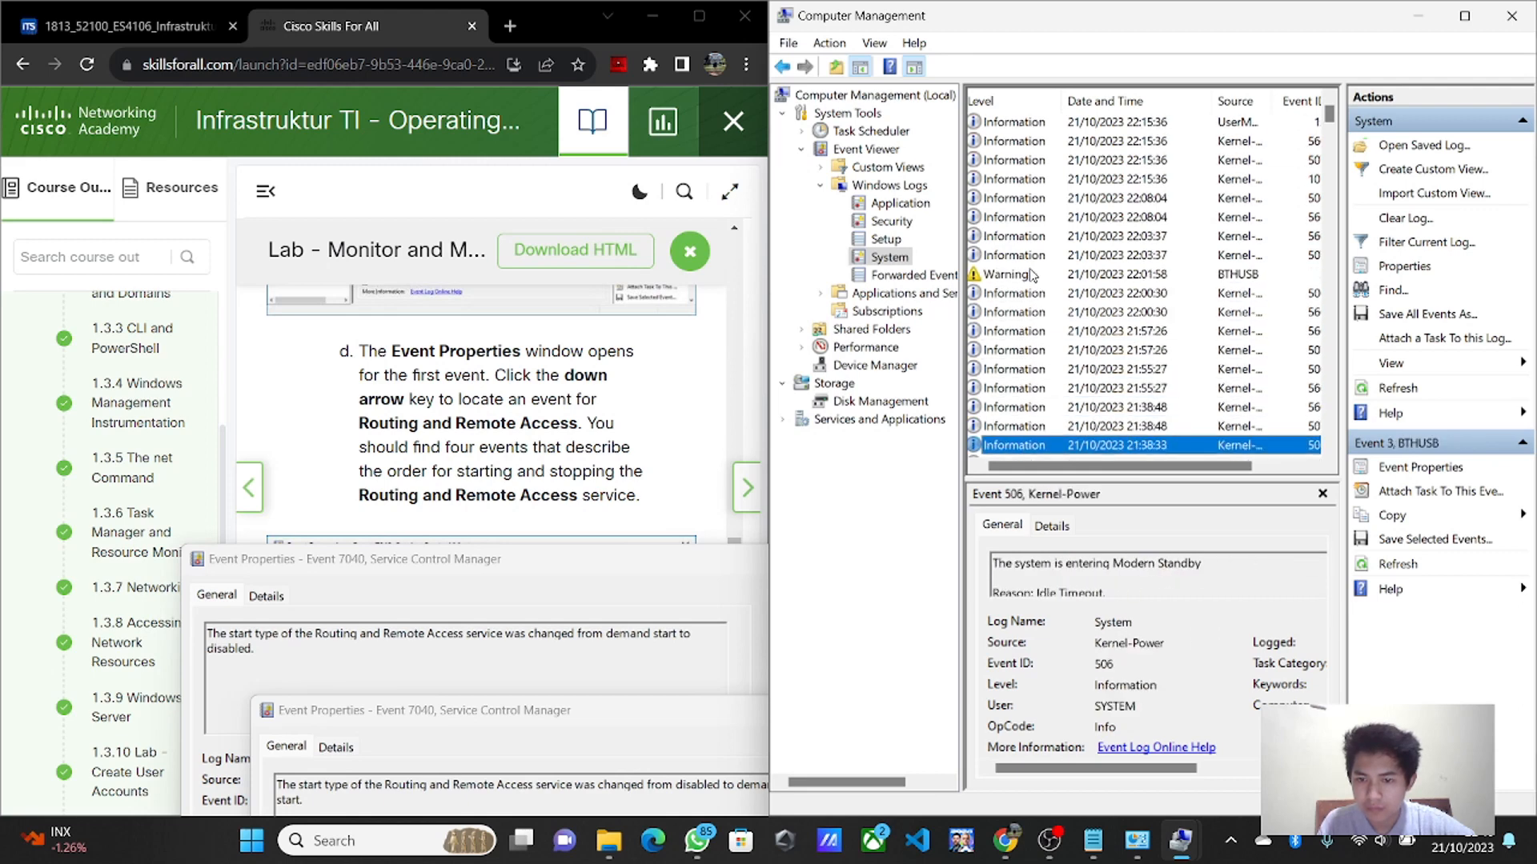
{"action": "key", "text": "Down"}
{"action": "key", "text": "Down"}
{"action": "key", "text": "Down"}
{"action": "key", "text": "Down"}
{"action": "key", "text": "Down"}
{"action": "key", "text": "Down"}
{"action": "key", "text": "Down"}
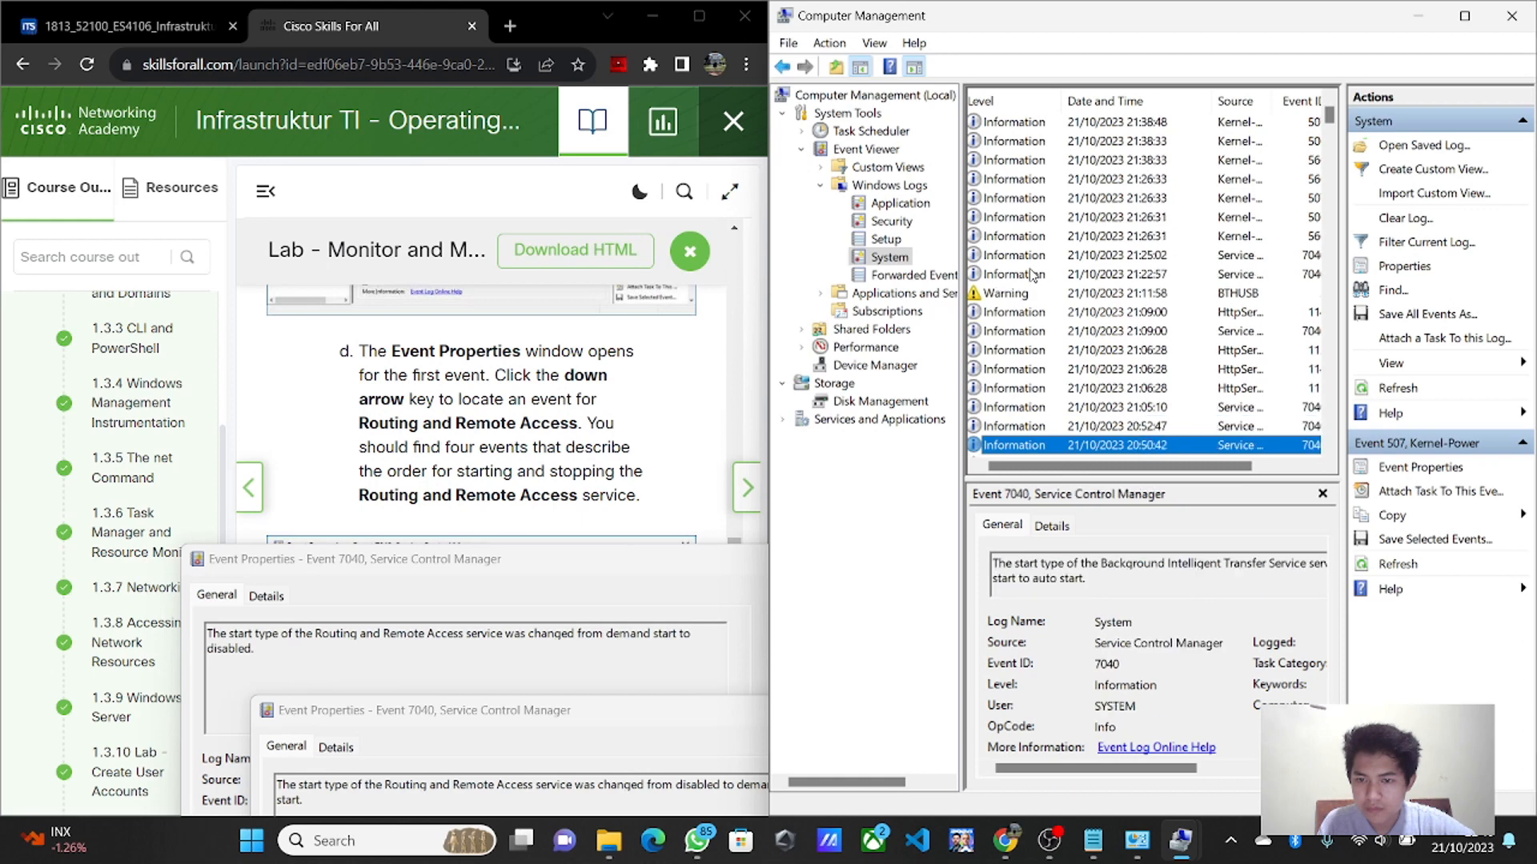
{"action": "key", "text": "Down"}
{"action": "key", "text": "Down"}
{"action": "key", "text": "Down"}
{"action": "key", "text": "Down"}
{"action": "key", "text": "Down"}
{"action": "key", "text": "Down"}
{"action": "key", "text": "Down"}
{"action": "key", "text": "Down"}
{"action": "key", "text": "Down"}
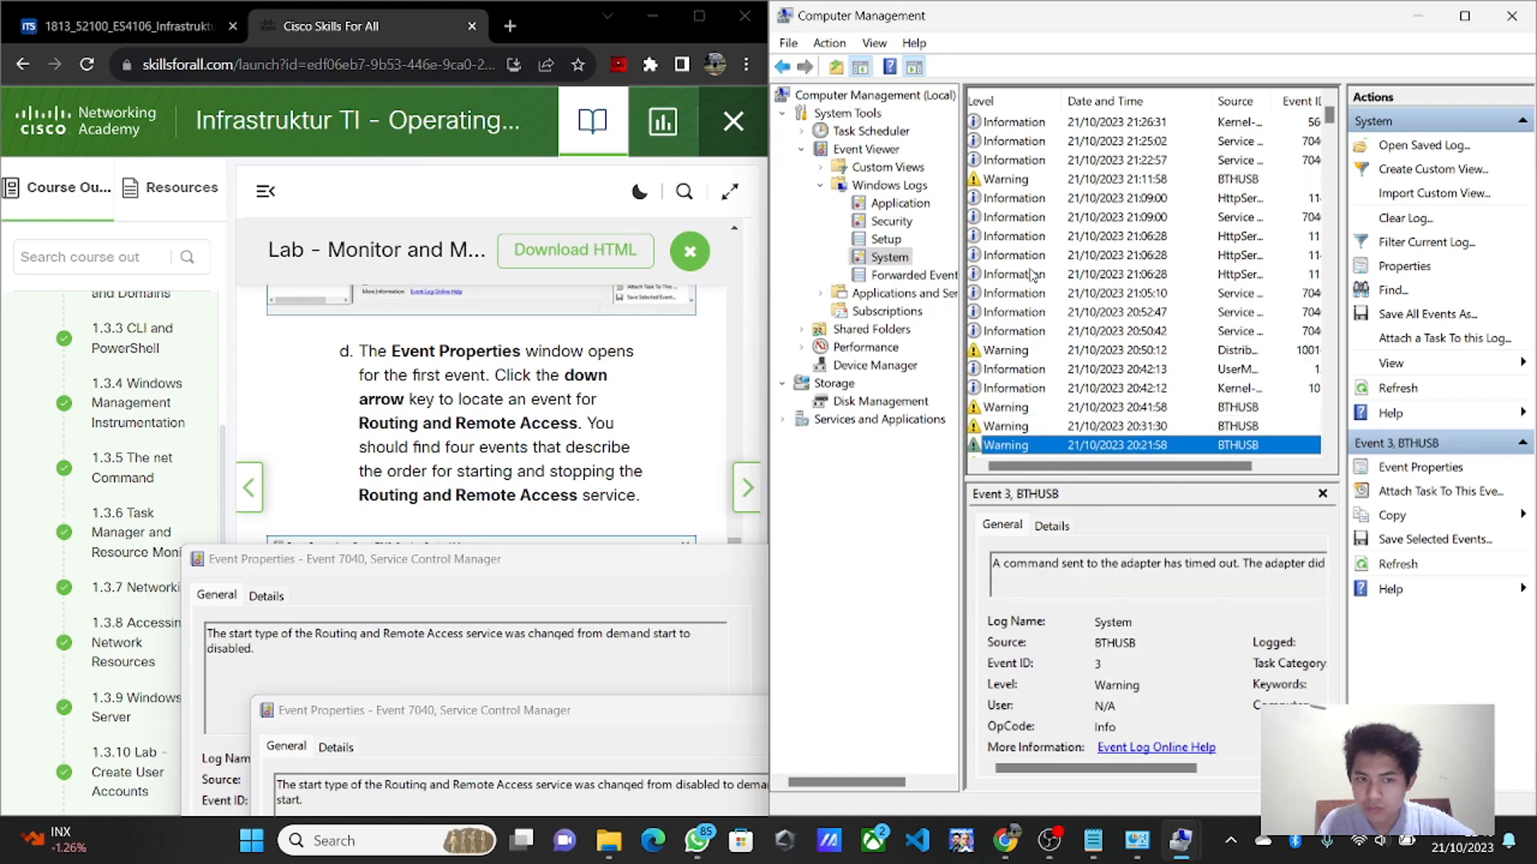
{"action": "key", "text": "Down"}
{"action": "key", "text": "Down"}
{"action": "key", "text": "Down"}
{"action": "key", "text": "Down"}
{"action": "key", "text": "Down"}
{"action": "key", "text": "Down"}
{"action": "key", "text": "Down"}
{"action": "key", "text": "Down"}
{"action": "key", "text": "Down"}
{"action": "key", "text": "Down"}
{"action": "key", "text": "Down"}
{"action": "key", "text": "Down"}
{"action": "key", "text": "Down"}
{"action": "key", "text": "Down"}
{"action": "key", "text": "Down"}
{"action": "key", "text": "Down"}
{"action": "key", "text": "Down"}
{"action": "key", "text": "Down"}
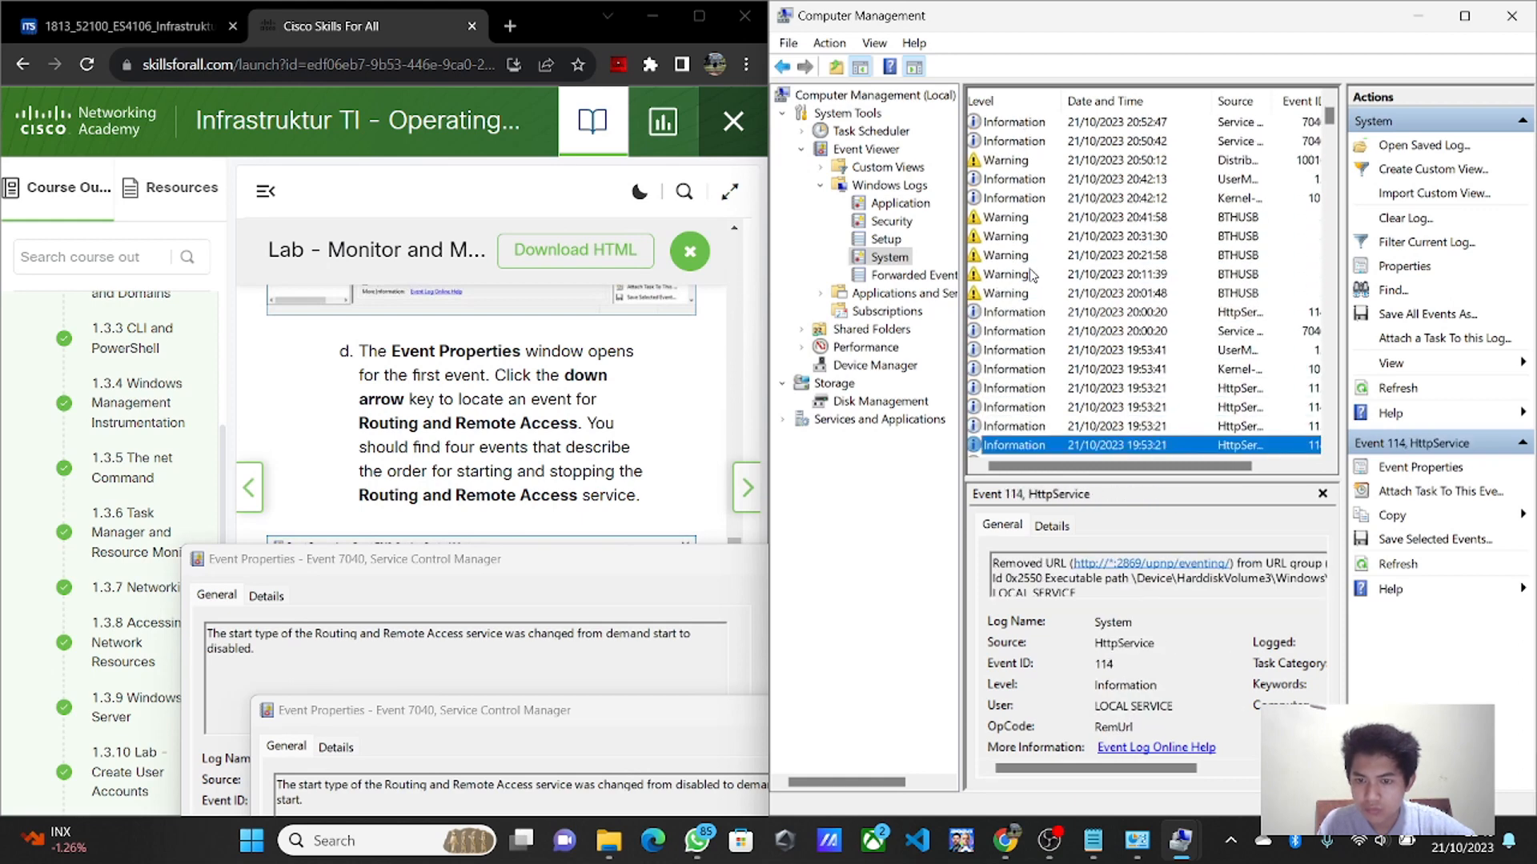
{"action": "key", "text": "Down"}
{"action": "key", "text": "Down"}
{"action": "key", "text": "Down"}
{"action": "key", "text": "Down"}
{"action": "key", "text": "Down"}
{"action": "key", "text": "Down"}
{"action": "key", "text": "Down"}
{"action": "key", "text": "Down"}
{"action": "key", "text": "Down"}
{"action": "key", "text": "Down"}
{"action": "key", "text": "Down"}
{"action": "key", "text": "Down"}
{"action": "key", "text": "Down"}
{"action": "key", "text": "Down"}
{"action": "key", "text": "Down"}
{"action": "key", "text": "Down"}
{"action": "key", "text": "Down"}
{"action": "key", "text": "Down"}
{"action": "key", "text": "Down"}
{"action": "key", "text": "Down"}
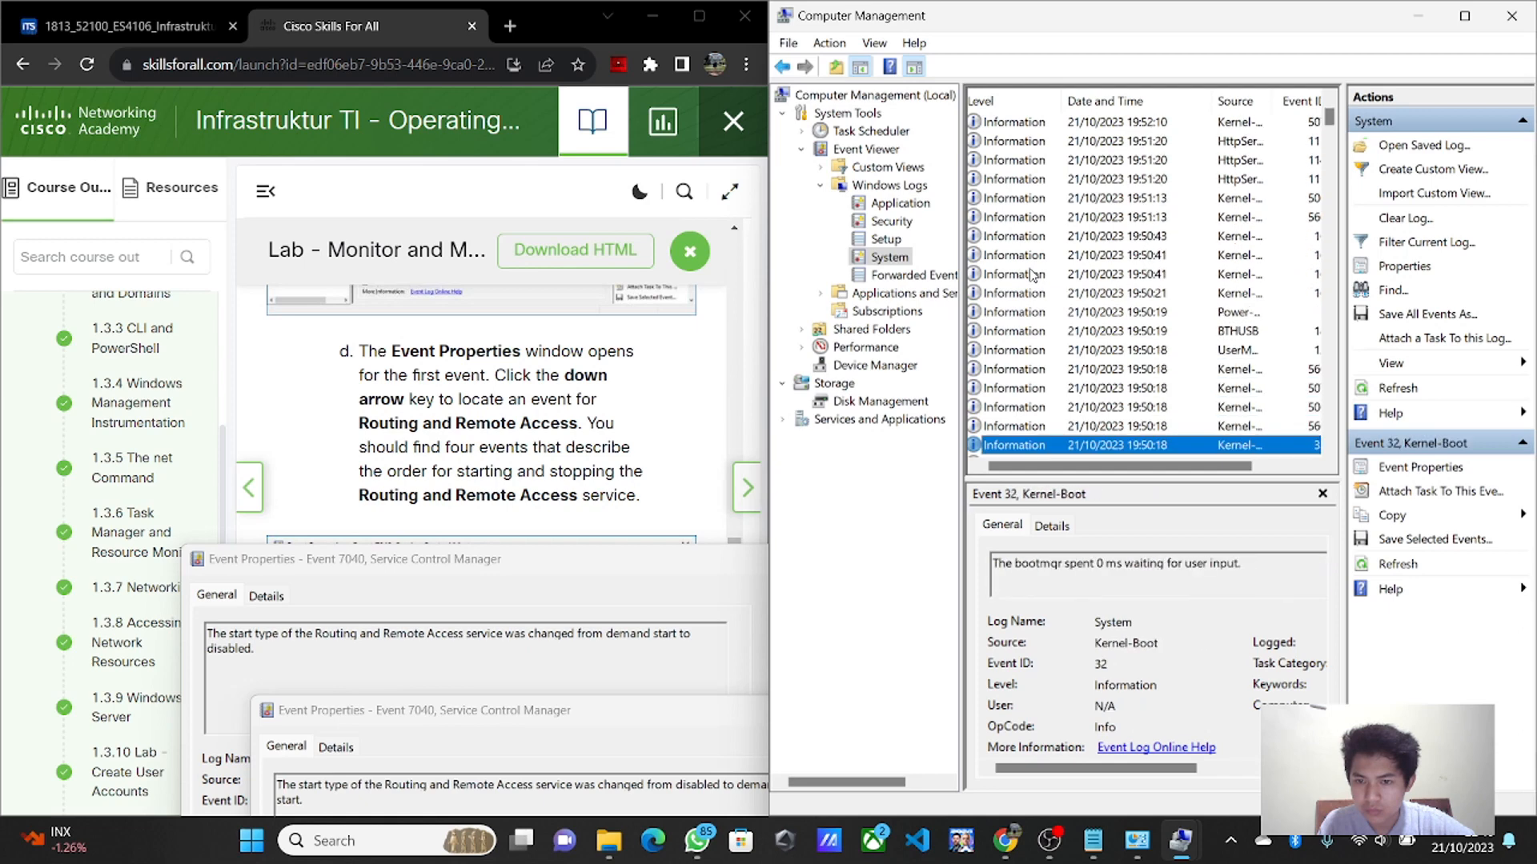
{"action": "key", "text": "Down"}
{"action": "key", "text": "Down"}
{"action": "key", "text": "Down"}
{"action": "key", "text": "Down"}
{"action": "key", "text": "Down"}
{"action": "key", "text": "Down"}
{"action": "key", "text": "Down"}
{"action": "key", "text": "Down"}
{"action": "key", "text": "Down"}
{"action": "key", "text": "Down"}
{"action": "key", "text": "Down"}
{"action": "key", "text": "Down"}
{"action": "key", "text": "Down"}
{"action": "key", "text": "Down"}
{"action": "key", "text": "Down"}
{"action": "key", "text": "Down"}
{"action": "key", "text": "Down"}
{"action": "key", "text": "Down"}
{"action": "key", "text": "Down"}
{"action": "key", "text": "Down"}
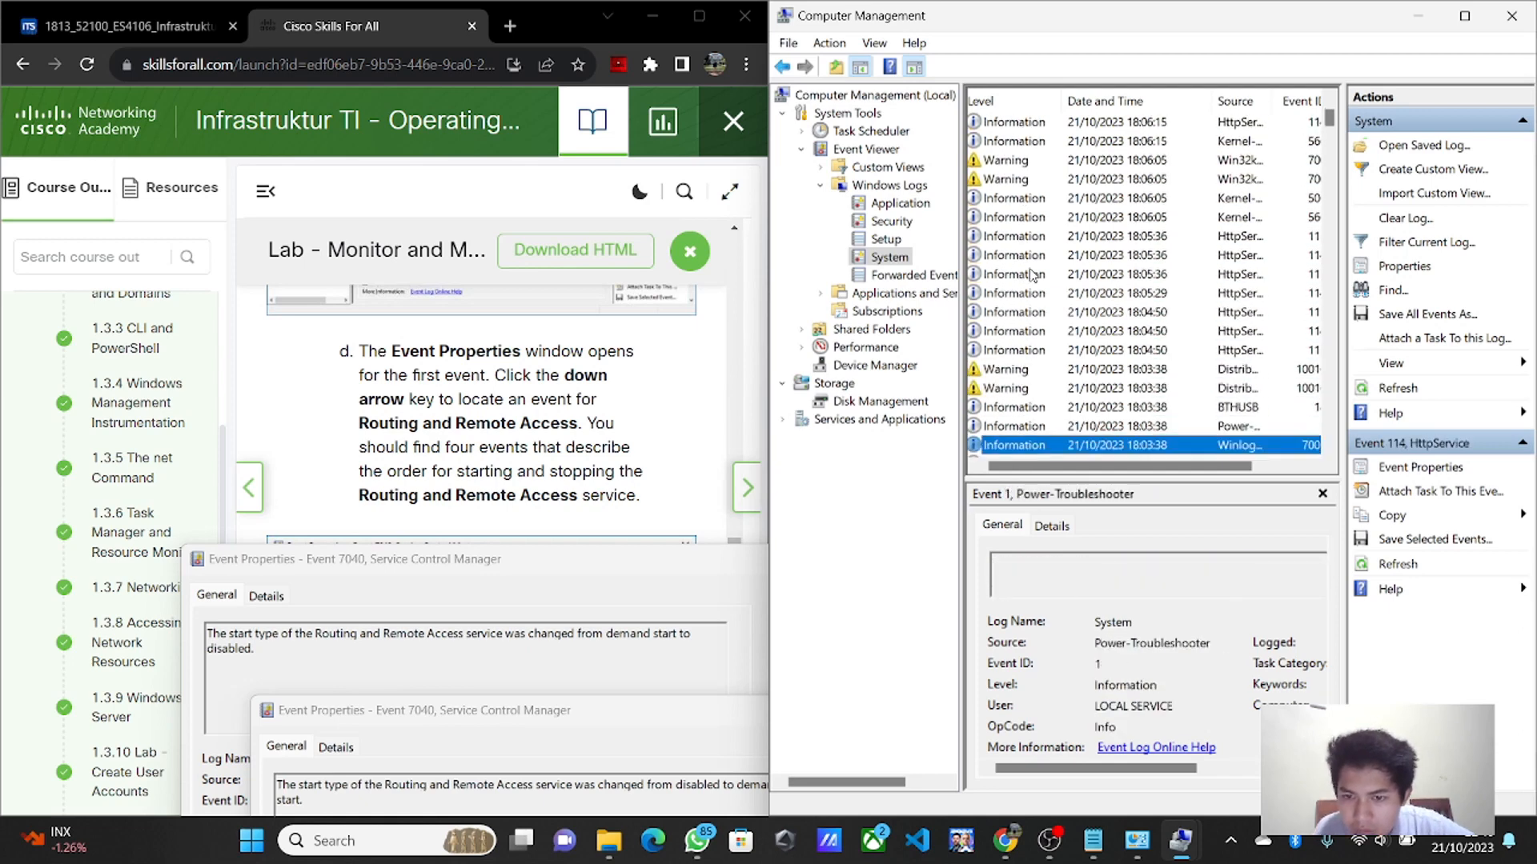
{"action": "key", "text": "Down"}
{"action": "key", "text": "Down"}
{"action": "key", "text": "Down"}
{"action": "key", "text": "Down"}
{"action": "key", "text": "Down"}
{"action": "key", "text": "Down"}
{"action": "key", "text": "Down"}
{"action": "key", "text": "Down"}
{"action": "key", "text": "Down"}
{"action": "key", "text": "Down"}
{"action": "key", "text": "Down"}
{"action": "key", "text": "Down"}
{"action": "key", "text": "Down"}
{"action": "key", "text": "Down"}
{"action": "key", "text": "Down"}
{"action": "key", "text": "Down"}
{"action": "key", "text": "Down"}
{"action": "key", "text": "Down"}
{"action": "key", "text": "Down"}
{"action": "key", "text": "Down"}
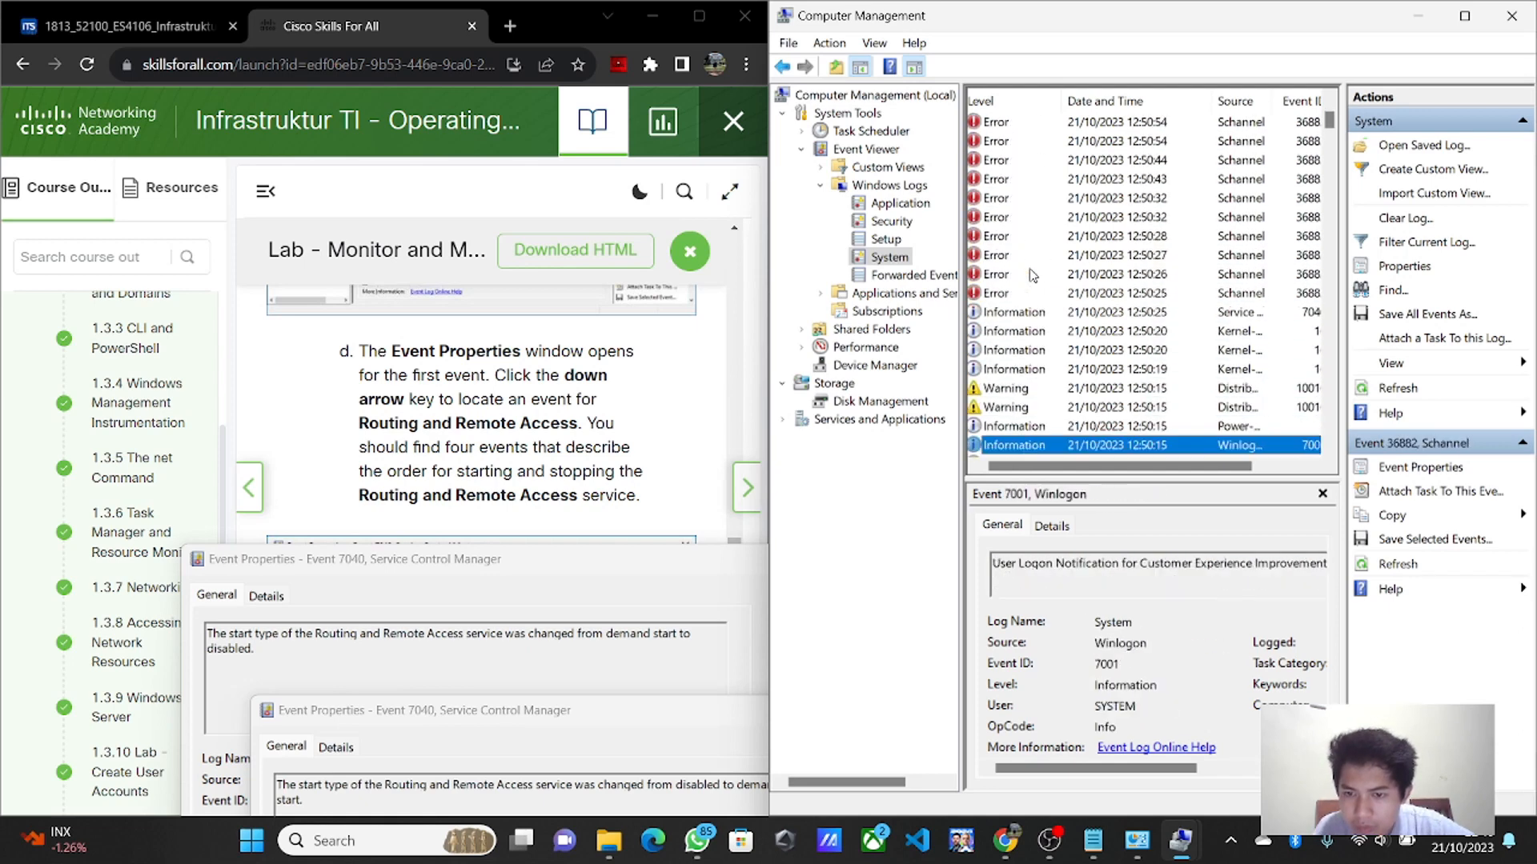
{"action": "key", "text": "Down"}
{"action": "key", "text": "Down"}
{"action": "key", "text": "Down"}
{"action": "key", "text": "Down"}
{"action": "key", "text": "Down"}
{"action": "key", "text": "Down"}
{"action": "key", "text": "Down"}
{"action": "key", "text": "Down"}
{"action": "key", "text": "Down"}
{"action": "key", "text": "Down"}
{"action": "key", "text": "Down"}
{"action": "key", "text": "Down"}
{"action": "key", "text": "Down"}
{"action": "key", "text": "Down"}
{"action": "key", "text": "Down"}
{"action": "key", "text": "Down"}
{"action": "key", "text": "Down"}
{"action": "key", "text": "Down"}
{"action": "key", "text": "Down"}
{"action": "key", "text": "Down"}
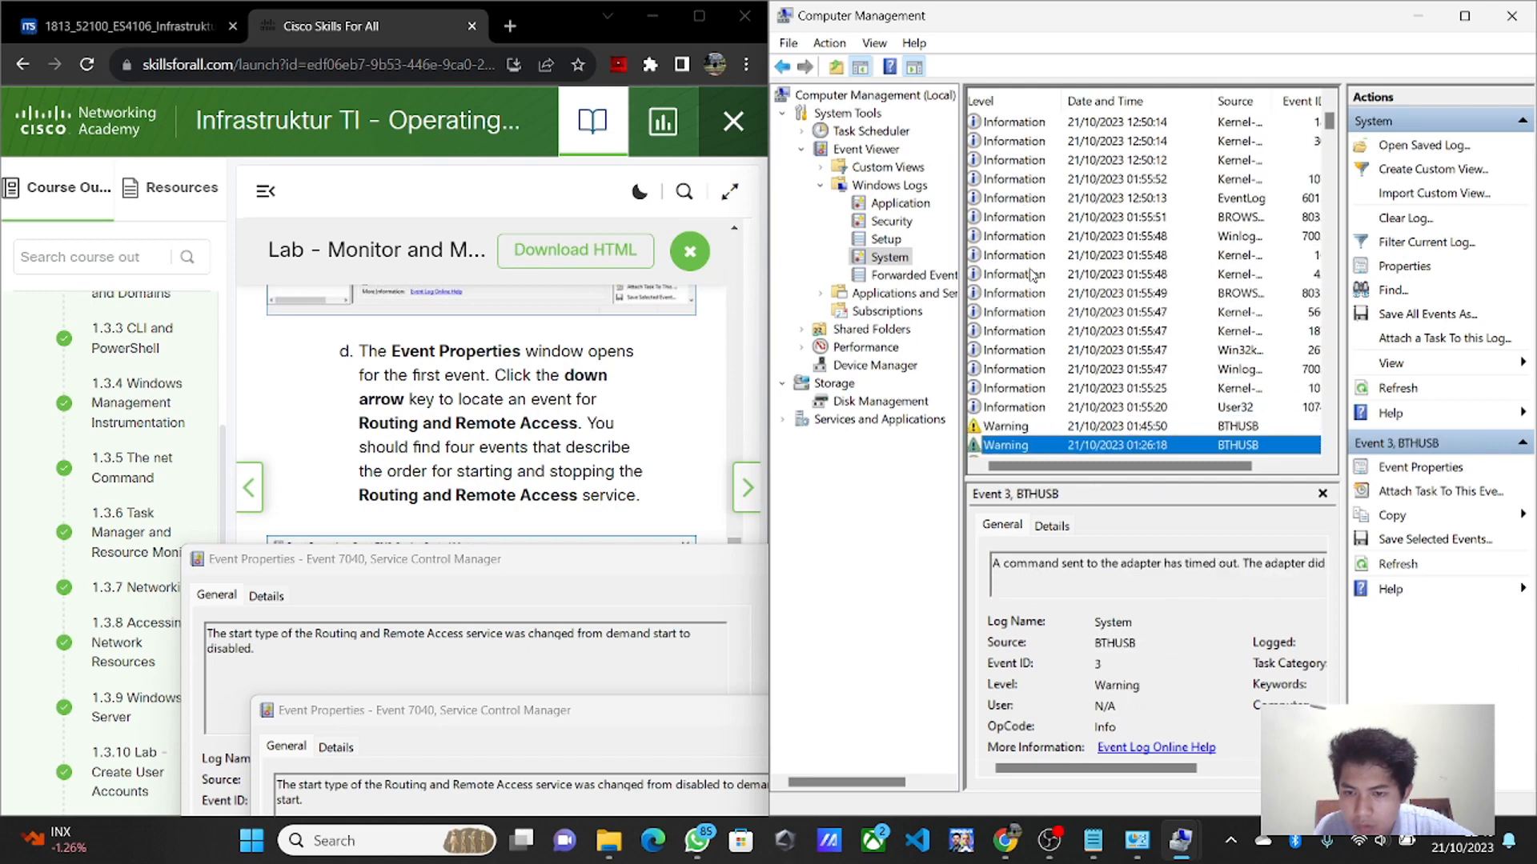
- Continue examining System log entries one by one from 21/10/2023 01:26:18 back to 20/10/2023 21:30:52 for Routing and Remote Access events
{"action": "key", "text": "Down"}
{"action": "key", "text": "Down"}
{"action": "key", "text": "Down"}
{"action": "key", "text": "Down"}
{"action": "key", "text": "Down"}
{"action": "key", "text": "Down"}
{"action": "key", "text": "Down"}
{"action": "key", "text": "Down"}
{"action": "key", "text": "Down"}
{"action": "key", "text": "Down"}
{"action": "key", "text": "Down"}
{"action": "key", "text": "Down"}
{"action": "key", "text": "Down"}
{"action": "key", "text": "Down"}
{"action": "key", "text": "Down"}
{"action": "key", "text": "Down"}
{"action": "key", "text": "Down"}
{"action": "key", "text": "Down"}
{"action": "key", "text": "Down"}
{"action": "key", "text": "Down"}
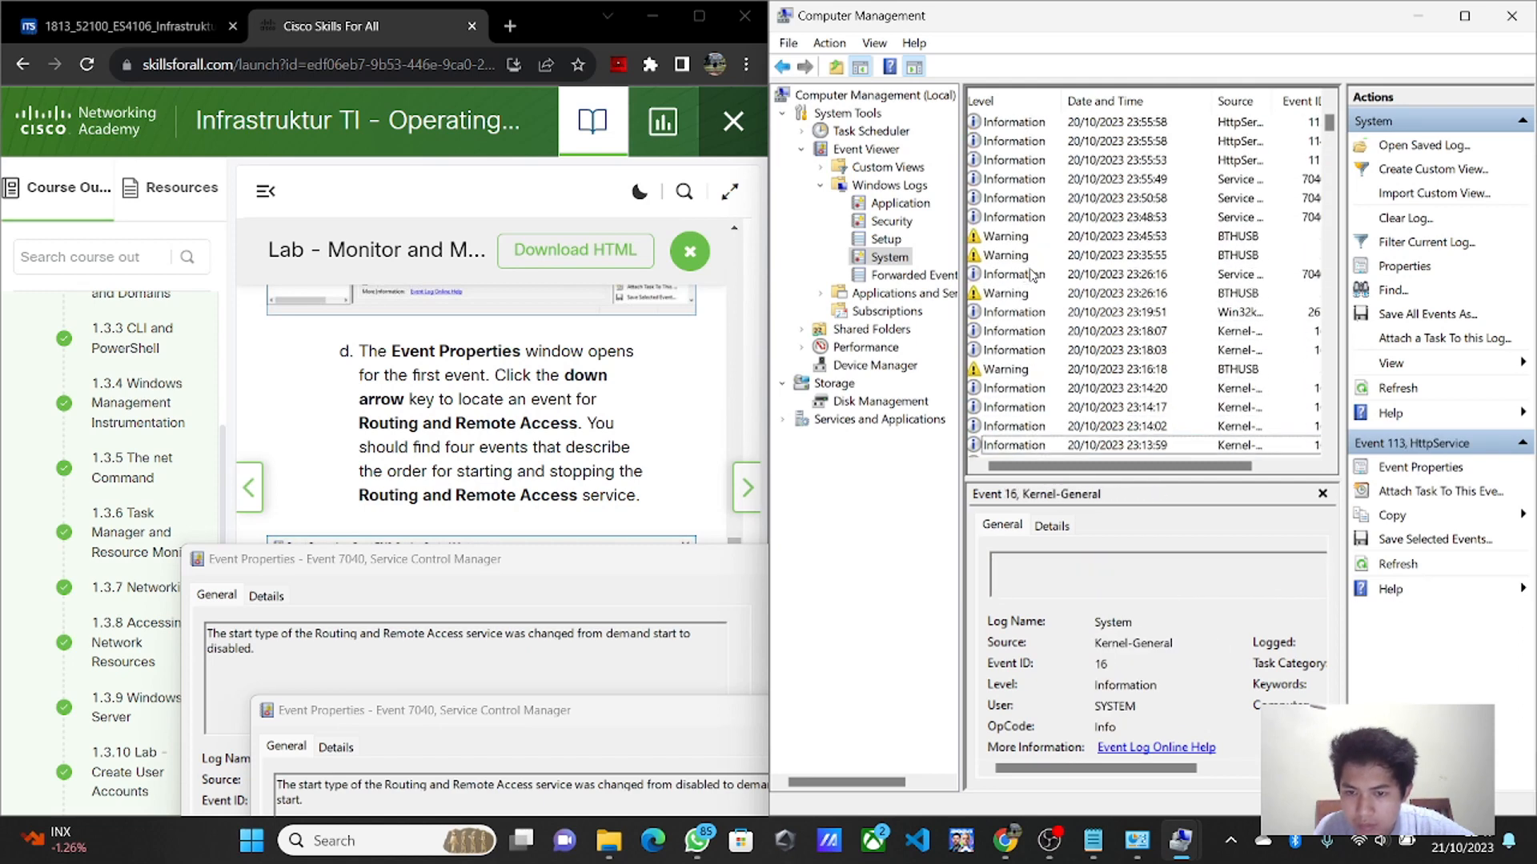
{"action": "key", "text": "Down"}
{"action": "key", "text": "Down"}
{"action": "key", "text": "Down"}
{"action": "key", "text": "Down"}
{"action": "key", "text": "Down"}
{"action": "key", "text": "Down"}
{"action": "key", "text": "Down"}
{"action": "key", "text": "Down"}
{"action": "key", "text": "Down"}
{"action": "key", "text": "Down"}
{"action": "key", "text": "Down"}
{"action": "key", "text": "Down"}
{"action": "key", "text": "Down"}
{"action": "key", "text": "Down"}
{"action": "key", "text": "Down"}
{"action": "key", "text": "Down"}
{"action": "key", "text": "Down"}
{"action": "key", "text": "Down"}
{"action": "key", "text": "Down"}
{"action": "key", "text": "Down"}
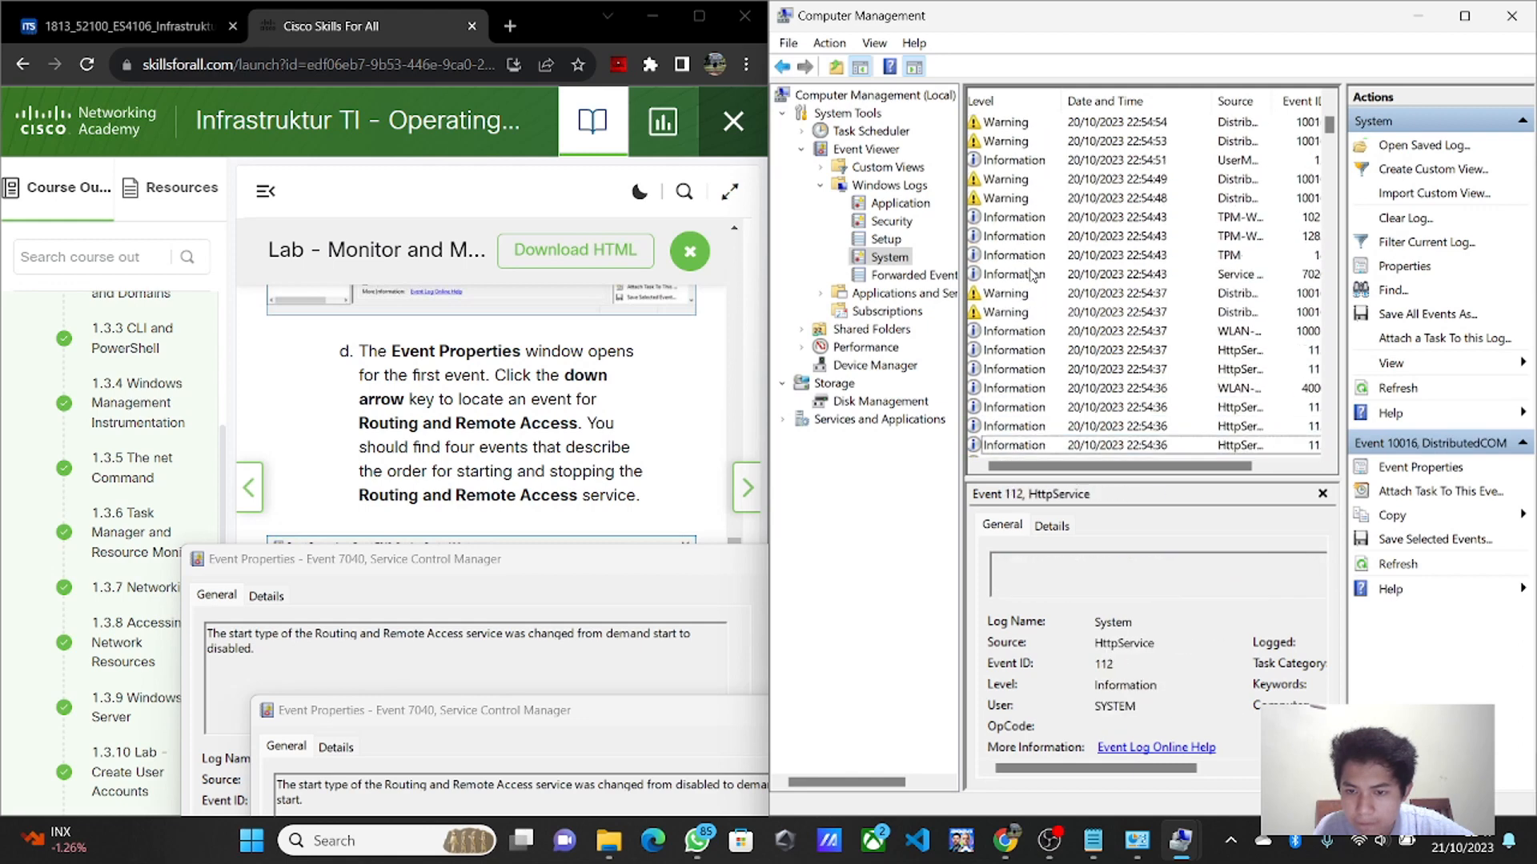
{"action": "key", "text": "Down"}
{"action": "key", "text": "Down"}
{"action": "key", "text": "Down"}
{"action": "key", "text": "Down"}
{"action": "key", "text": "Down"}
{"action": "key", "text": "Down"}
{"action": "key", "text": "Down"}
{"action": "key", "text": "Down"}
{"action": "key", "text": "Down"}
{"action": "key", "text": "Down"}
{"action": "key", "text": "Down"}
{"action": "key", "text": "Down"}
{"action": "key", "text": "Down"}
{"action": "key", "text": "Down"}
{"action": "key", "text": "Down"}
{"action": "key", "text": "Down"}
{"action": "key", "text": "Down"}
{"action": "key", "text": "Down"}
{"action": "key", "text": "Down"}
{"action": "key", "text": "Down"}
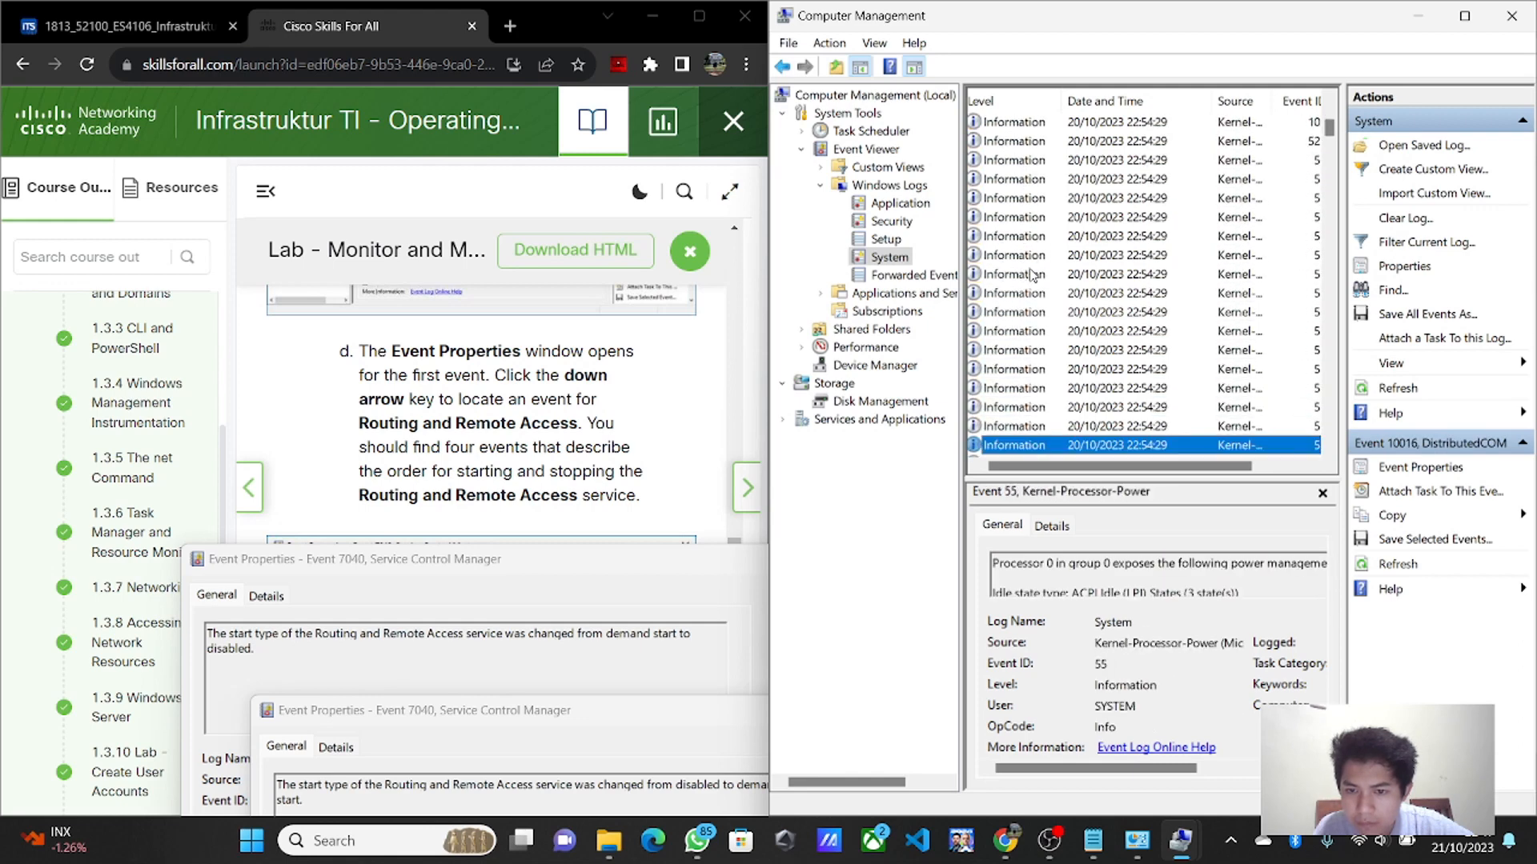
{"action": "key", "text": "Down"}
{"action": "key", "text": "Down"}
{"action": "key", "text": "Down"}
{"action": "key", "text": "Down"}
{"action": "key", "text": "Down"}
{"action": "key", "text": "Down"}
{"action": "key", "text": "Down"}
{"action": "key", "text": "Down"}
{"action": "key", "text": "Down"}
{"action": "key", "text": "Down"}
{"action": "key", "text": "Down"}
{"action": "key", "text": "Down"}
{"action": "key", "text": "Down"}
{"action": "key", "text": "Down"}
{"action": "key", "text": "Down"}
{"action": "key", "text": "Down"}
{"action": "key", "text": "Down"}
{"action": "key", "text": "Down"}
{"action": "key", "text": "Down"}
{"action": "key", "text": "Down"}
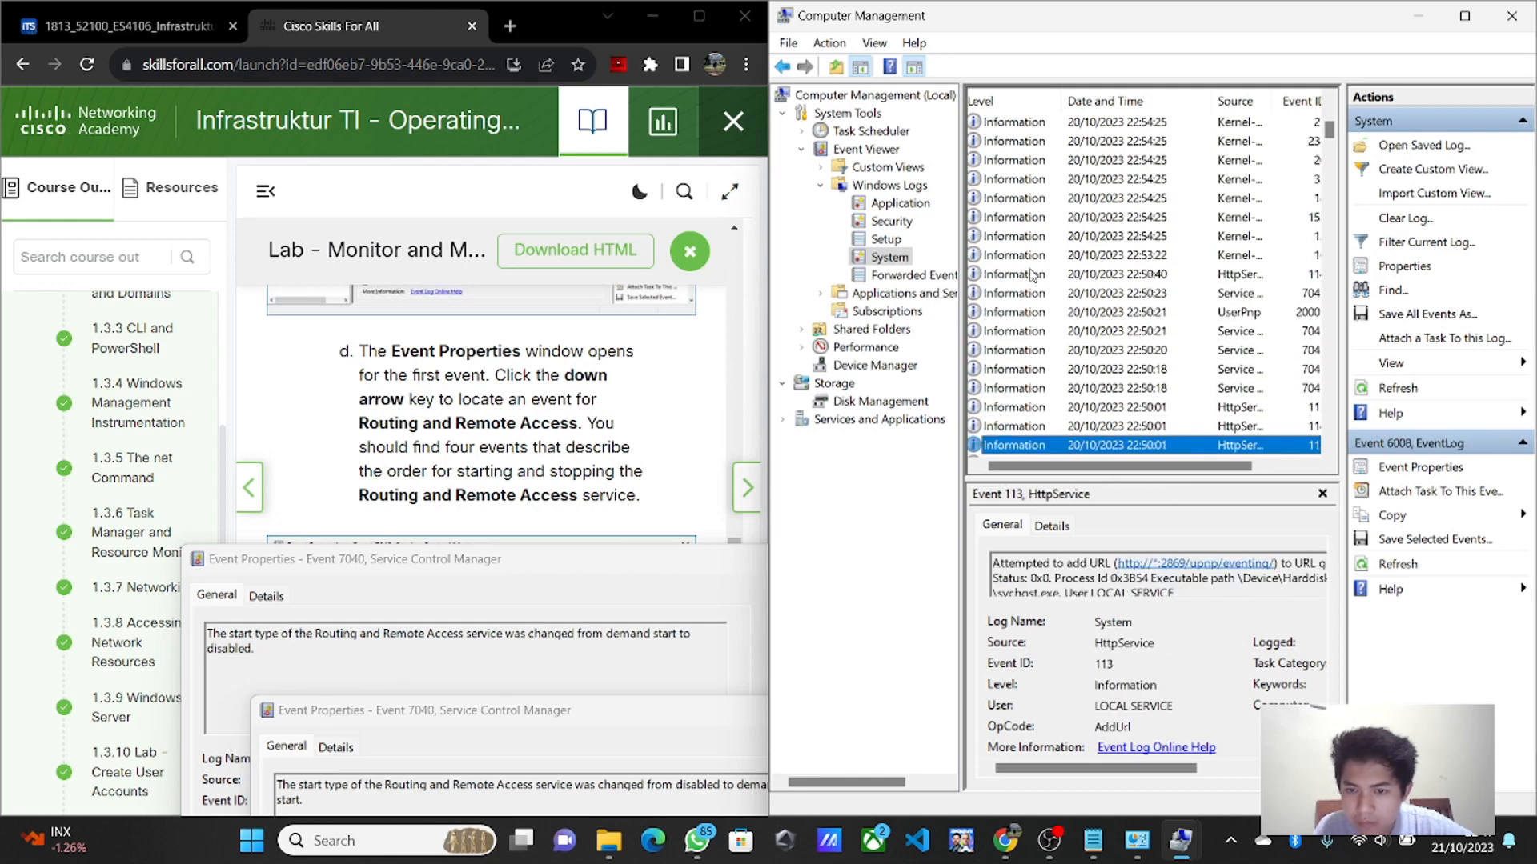
{"action": "key", "text": "Down"}
{"action": "key", "text": "Down"}
{"action": "key", "text": "Down"}
{"action": "key", "text": "Down"}
{"action": "key", "text": "Down"}
{"action": "key", "text": "Down"}
{"action": "key", "text": "Down"}
{"action": "key", "text": "Down"}
{"action": "key", "text": "Down"}
{"action": "key", "text": "Down"}
{"action": "key", "text": "Down"}
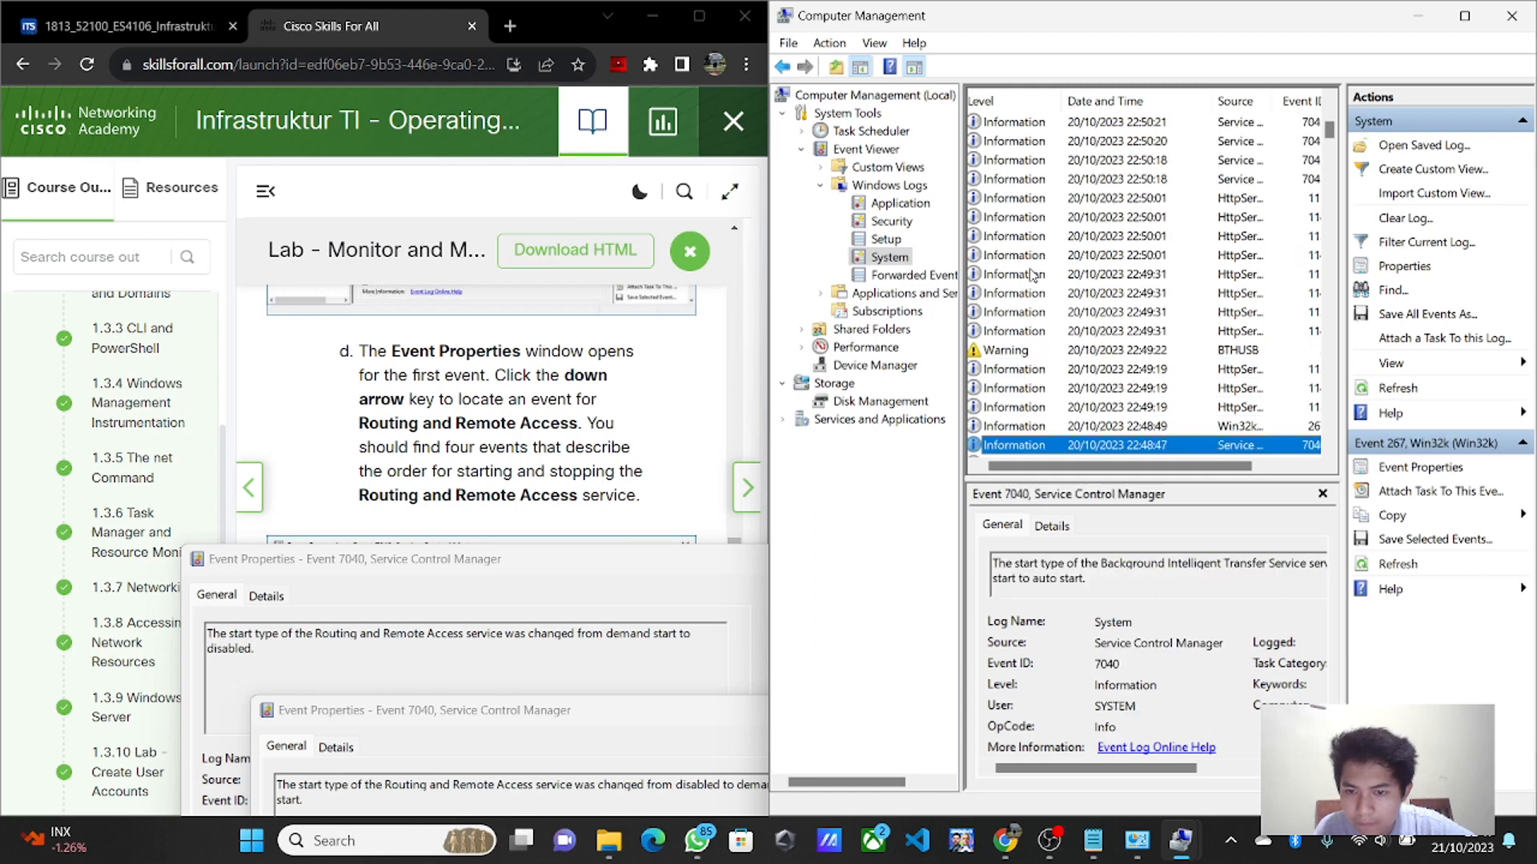
{"action": "key", "text": "Down"}
{"action": "key", "text": "Down"}
{"action": "key", "text": "Down"}
{"action": "key", "text": "Down"}
{"action": "key", "text": "Down"}
{"action": "key", "text": "Down"}
{"action": "key", "text": "Down"}
{"action": "key", "text": "Down"}
{"action": "key", "text": "Down"}
{"action": "key", "text": "Down"}
{"action": "key", "text": "Down"}
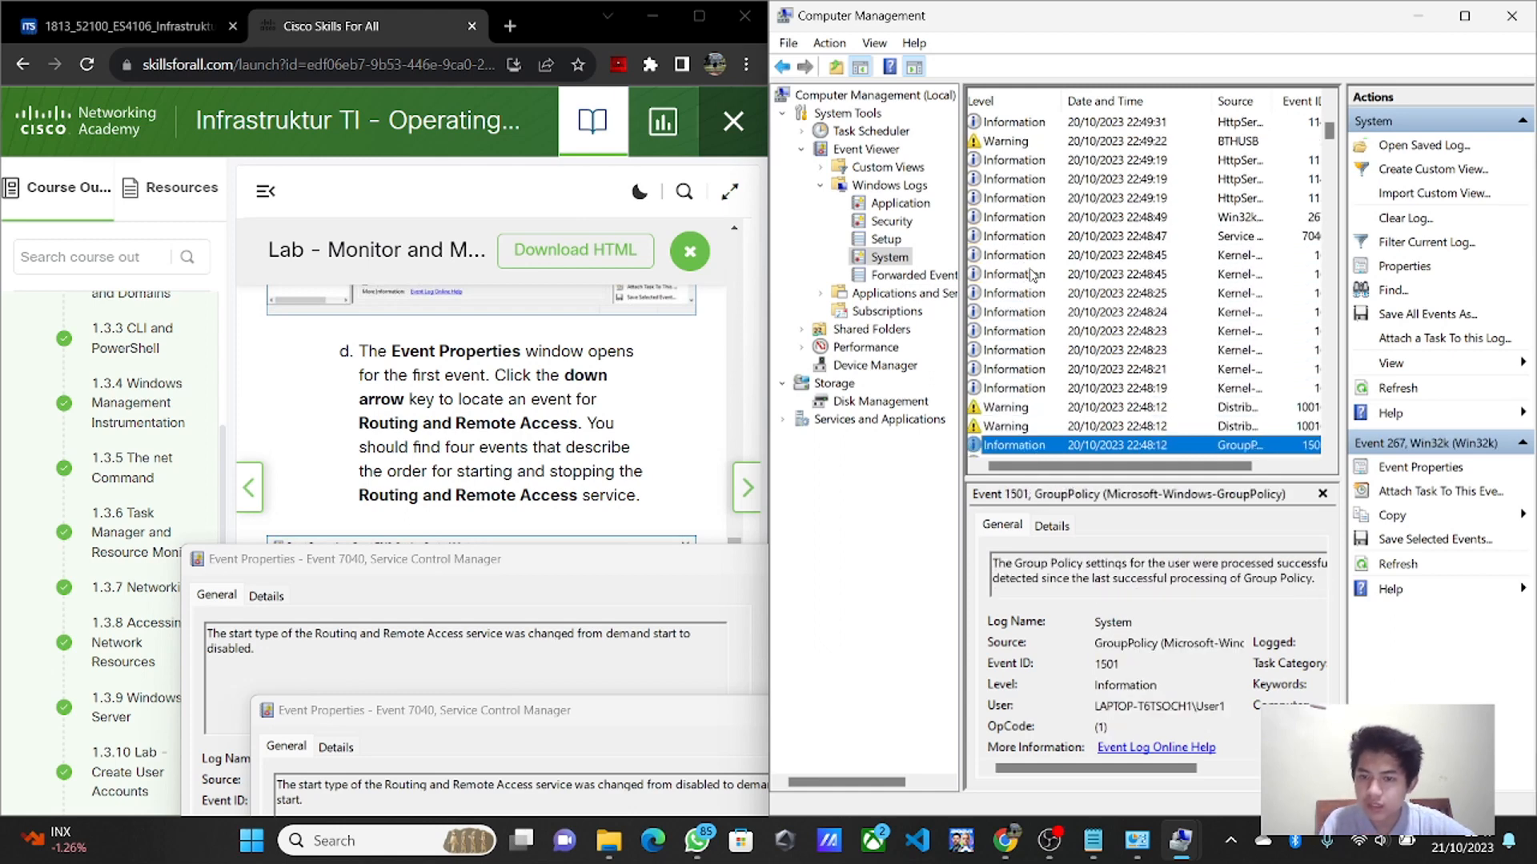
{"action": "key", "text": "Down"}
{"action": "key", "text": "Down"}
{"action": "key", "text": "Down"}
{"action": "key", "text": "Down"}
{"action": "key", "text": "Down"}
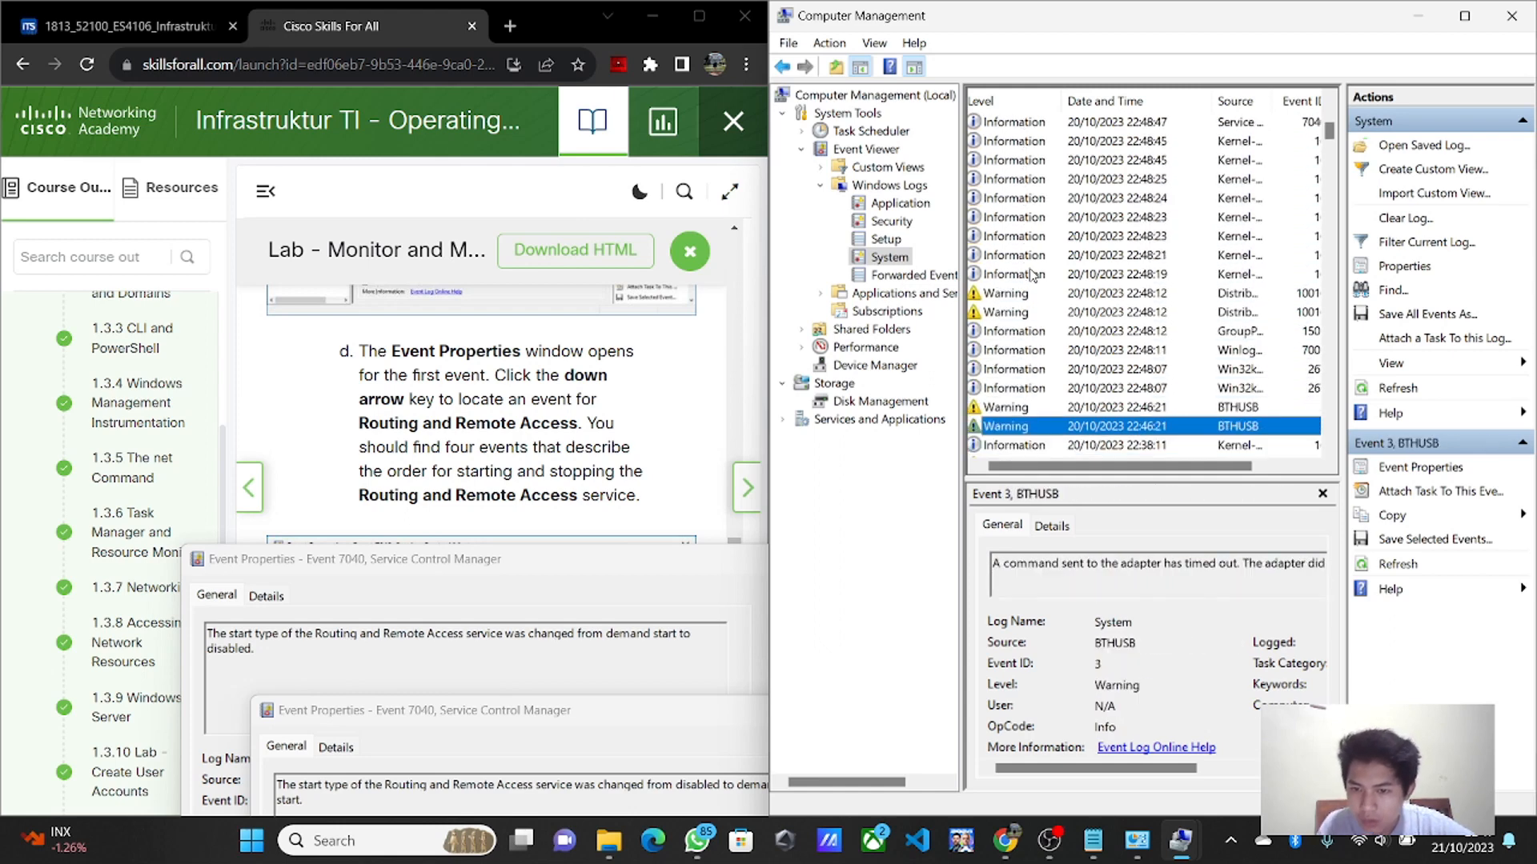
{"action": "key", "text": "Down"}
{"action": "key", "text": "Down"}
{"action": "key", "text": "Down"}
{"action": "key", "text": "Down"}
{"action": "key", "text": "Down"}
{"action": "key", "text": "Down"}
{"action": "key", "text": "Down"}
{"action": "key", "text": "Down"}
{"action": "key", "text": "Down"}
{"action": "key", "text": "Down"}
{"action": "key", "text": "Down"}
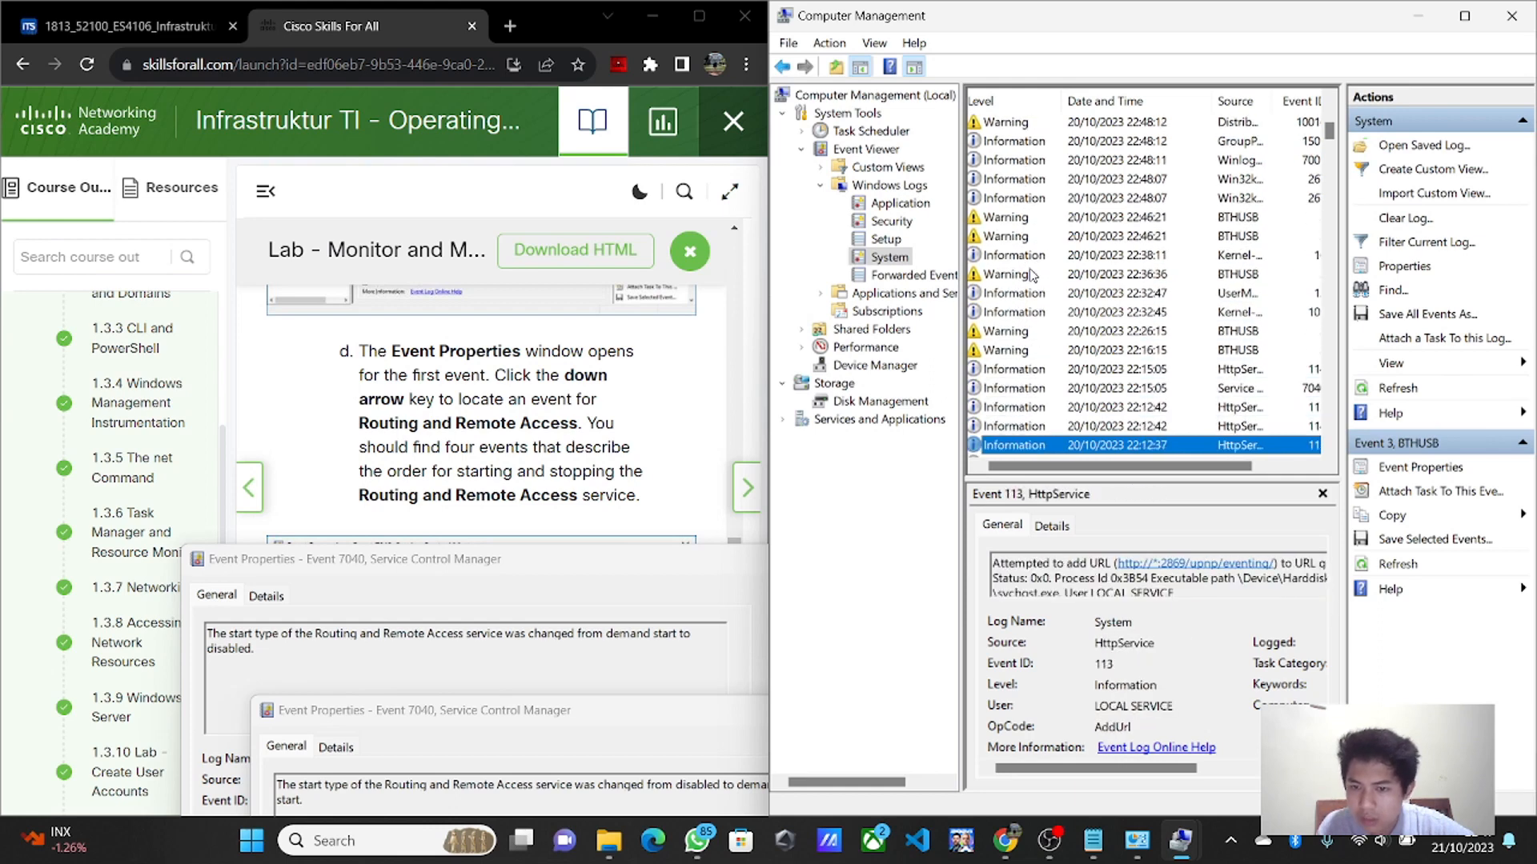
{"action": "key", "text": "Down"}
{"action": "key", "text": "Down"}
{"action": "key", "text": "Down"}
{"action": "key", "text": "Down"}
{"action": "key", "text": "Down"}
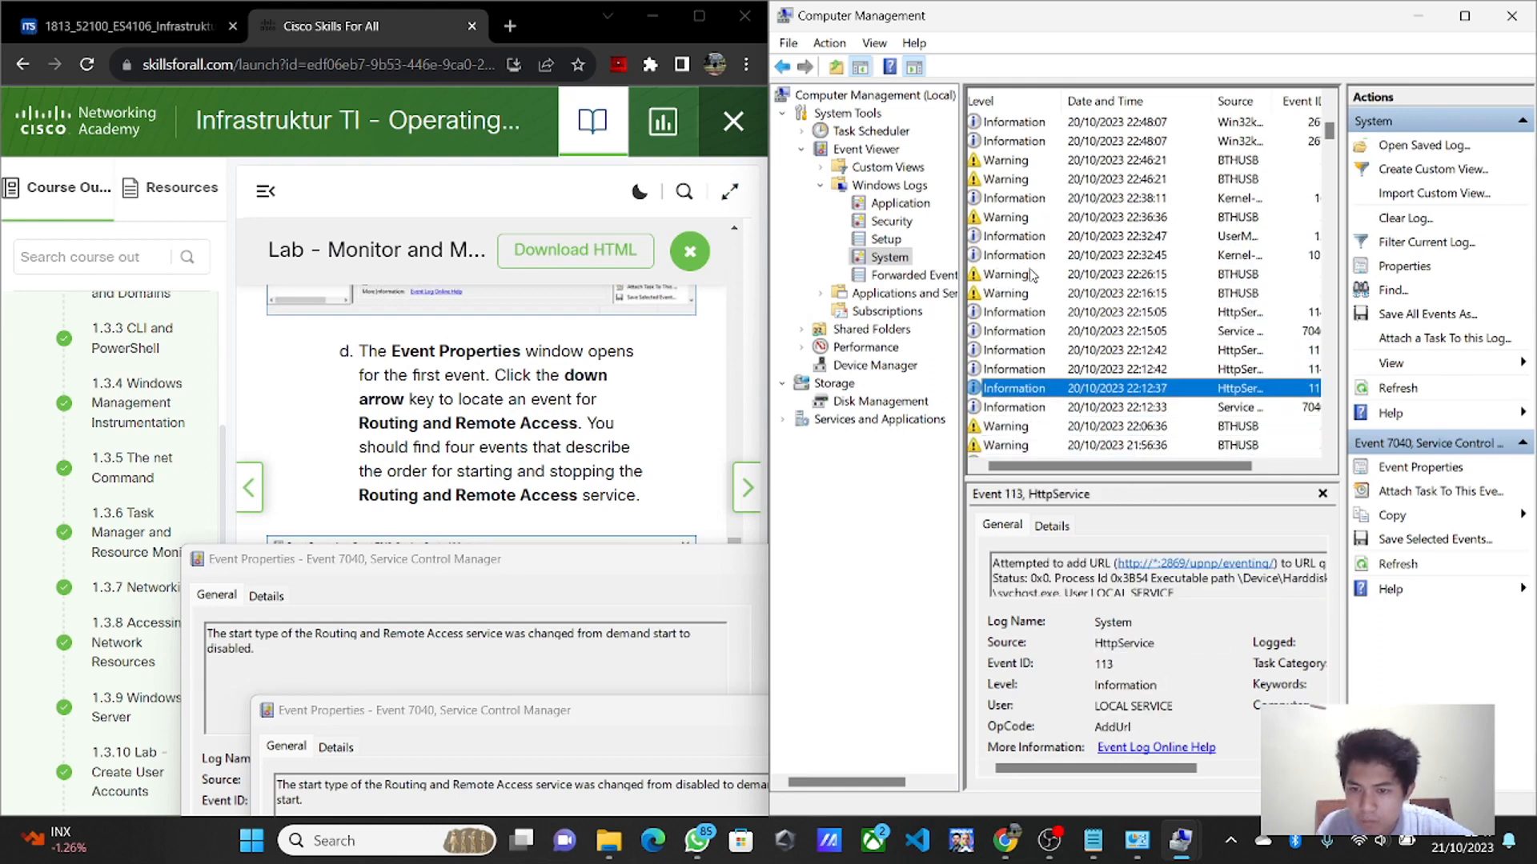
{"action": "key", "text": "Down"}
{"action": "key", "text": "Down"}
{"action": "key", "text": "Down"}
{"action": "key", "text": "Down"}
{"action": "key", "text": "Down"}
{"action": "key", "text": "Down"}
{"action": "key", "text": "Down"}
{"action": "key", "text": "Down"}
{"action": "key", "text": "Down"}
{"action": "key", "text": "Down"}
{"action": "key", "text": "Down"}
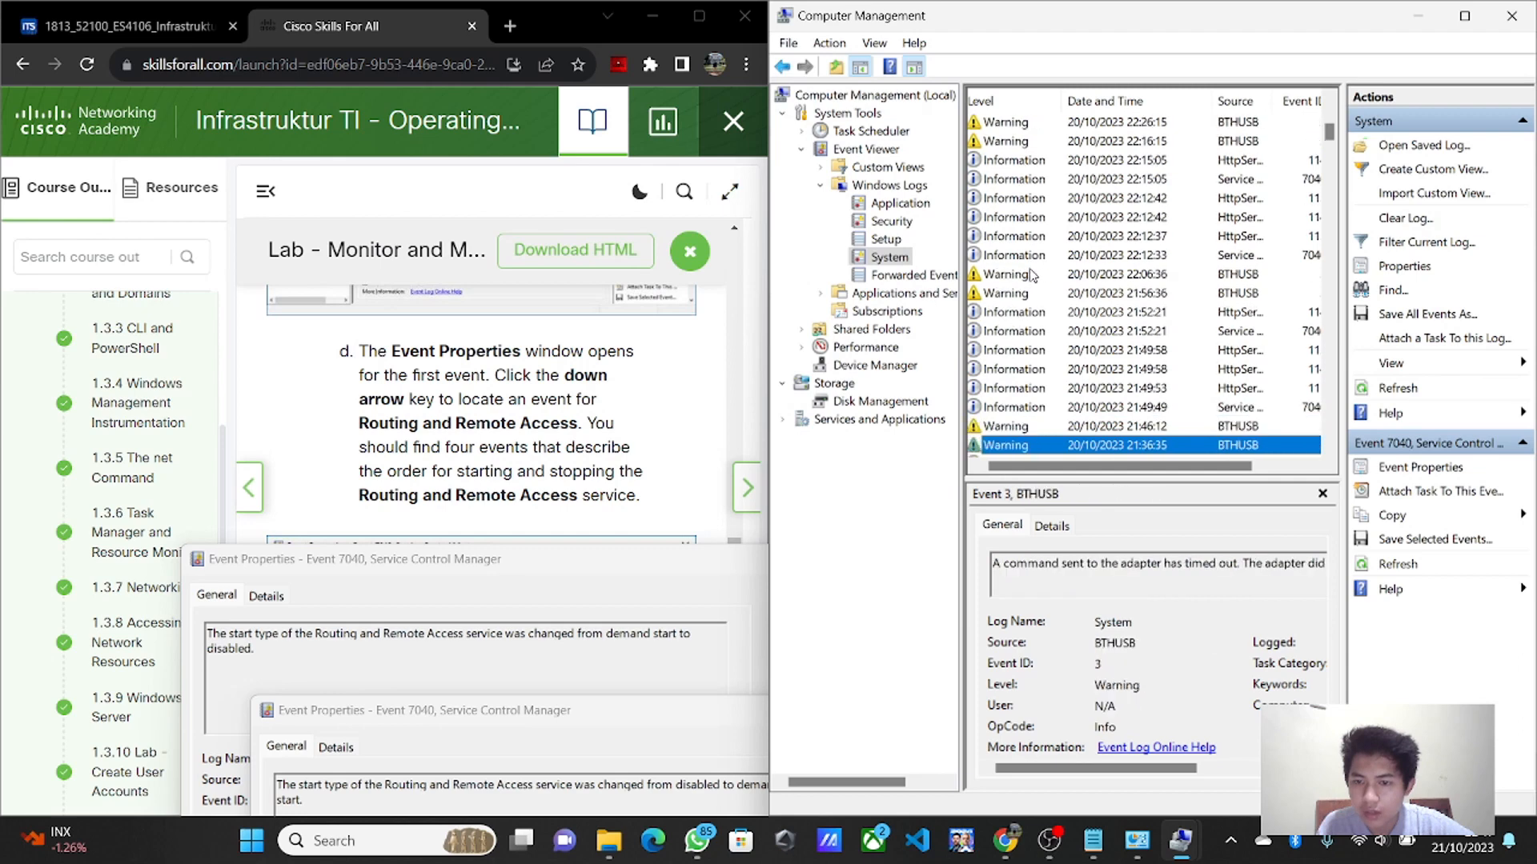
{"action": "key", "text": "Down"}
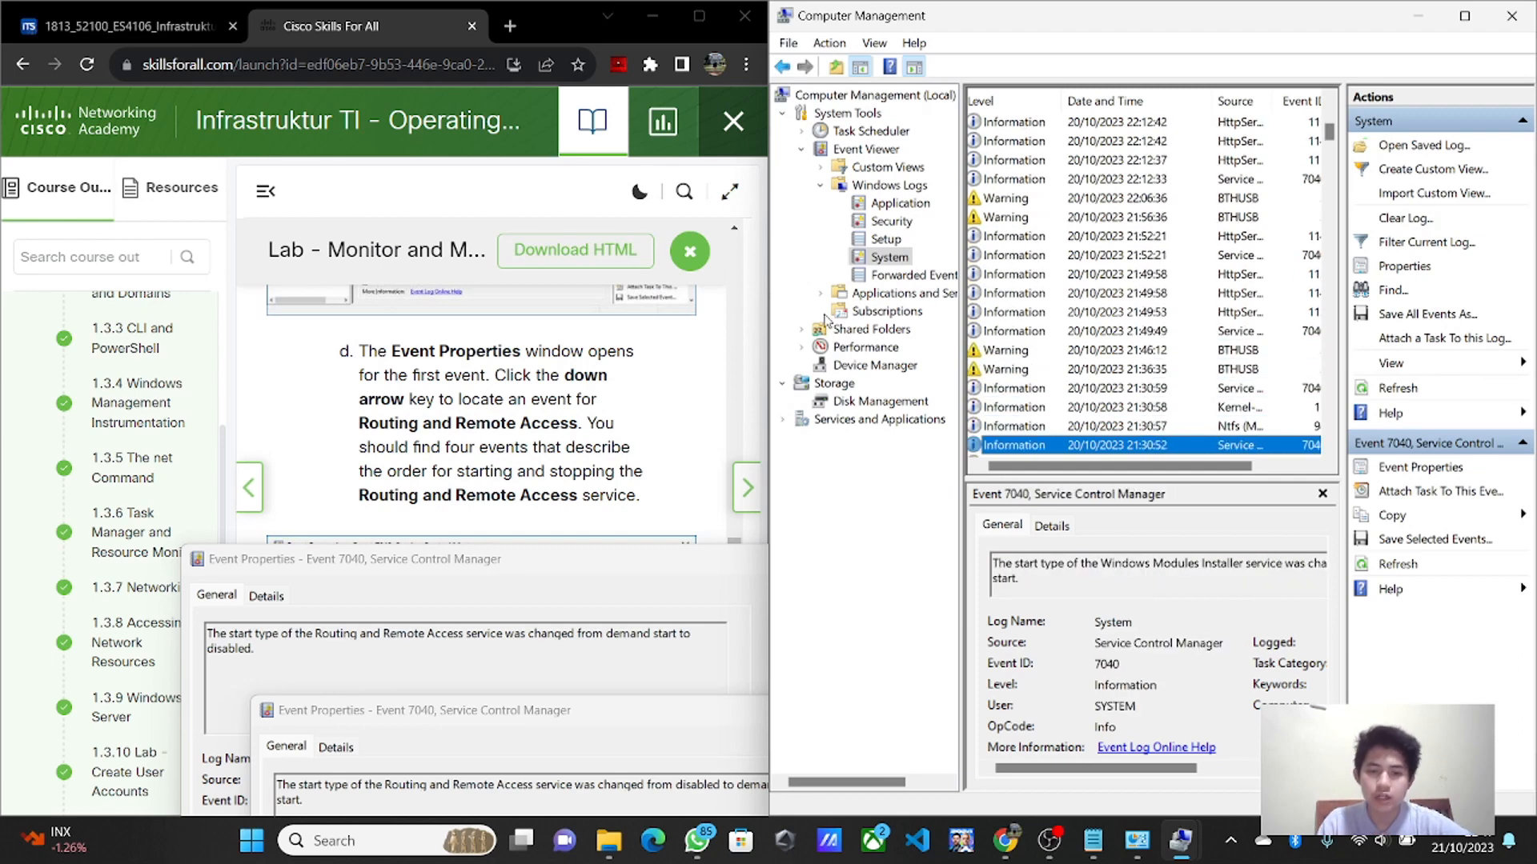
- Move both Event Properties windows off the lab page and bring the question about the four event descriptions into view
{"action": "left_click", "coordinate": [652, 589]}
{"action": "left_click_drag", "start_coordinate": [544, 559], "coordinate": [1327, 192]}
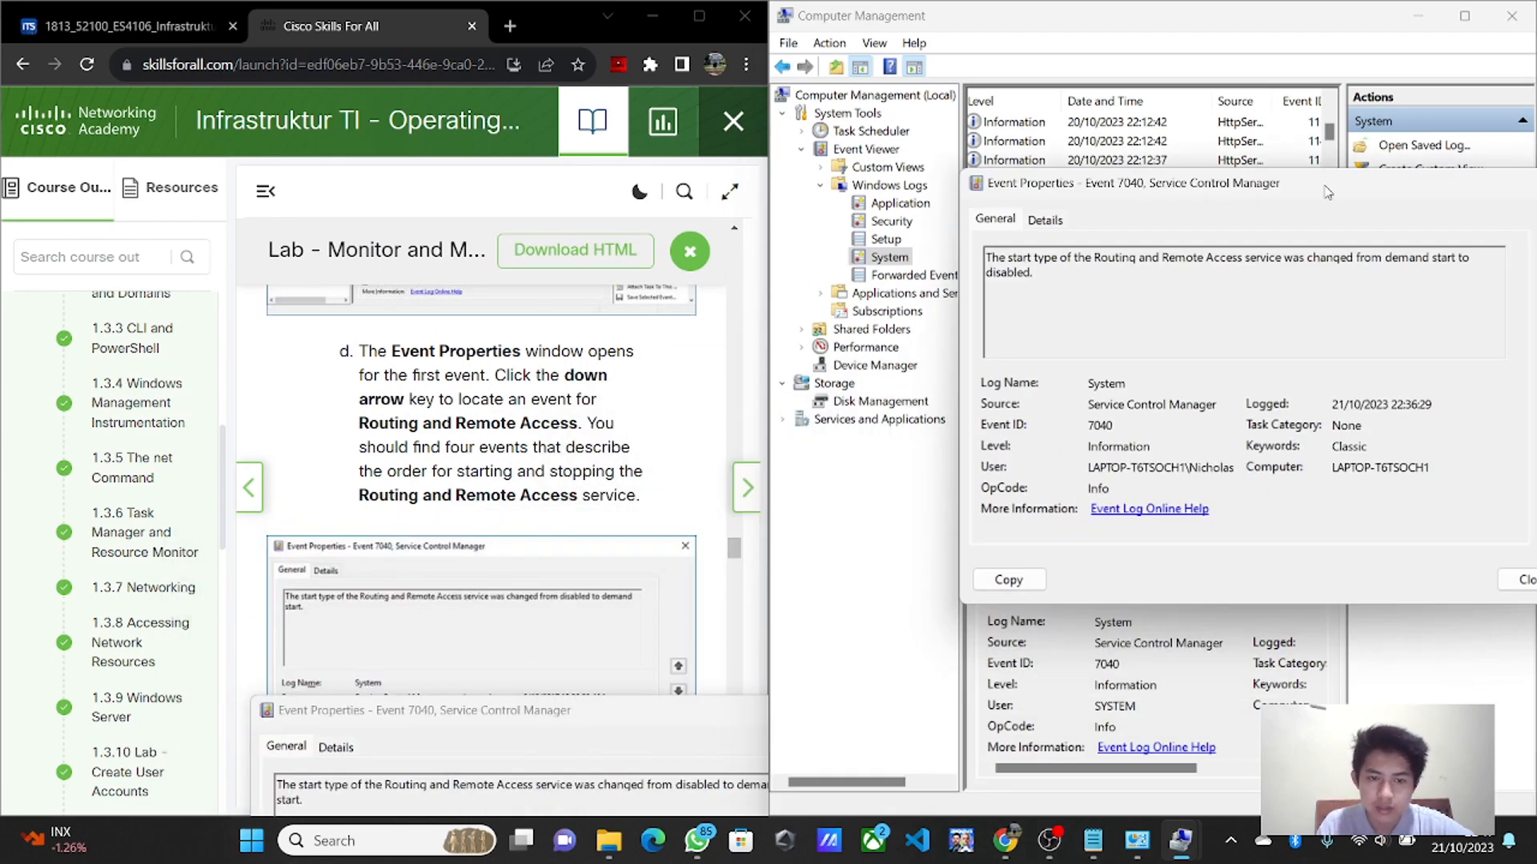
{"action": "left_click_drag", "start_coordinate": [678, 715], "coordinate": [1256, 456]}
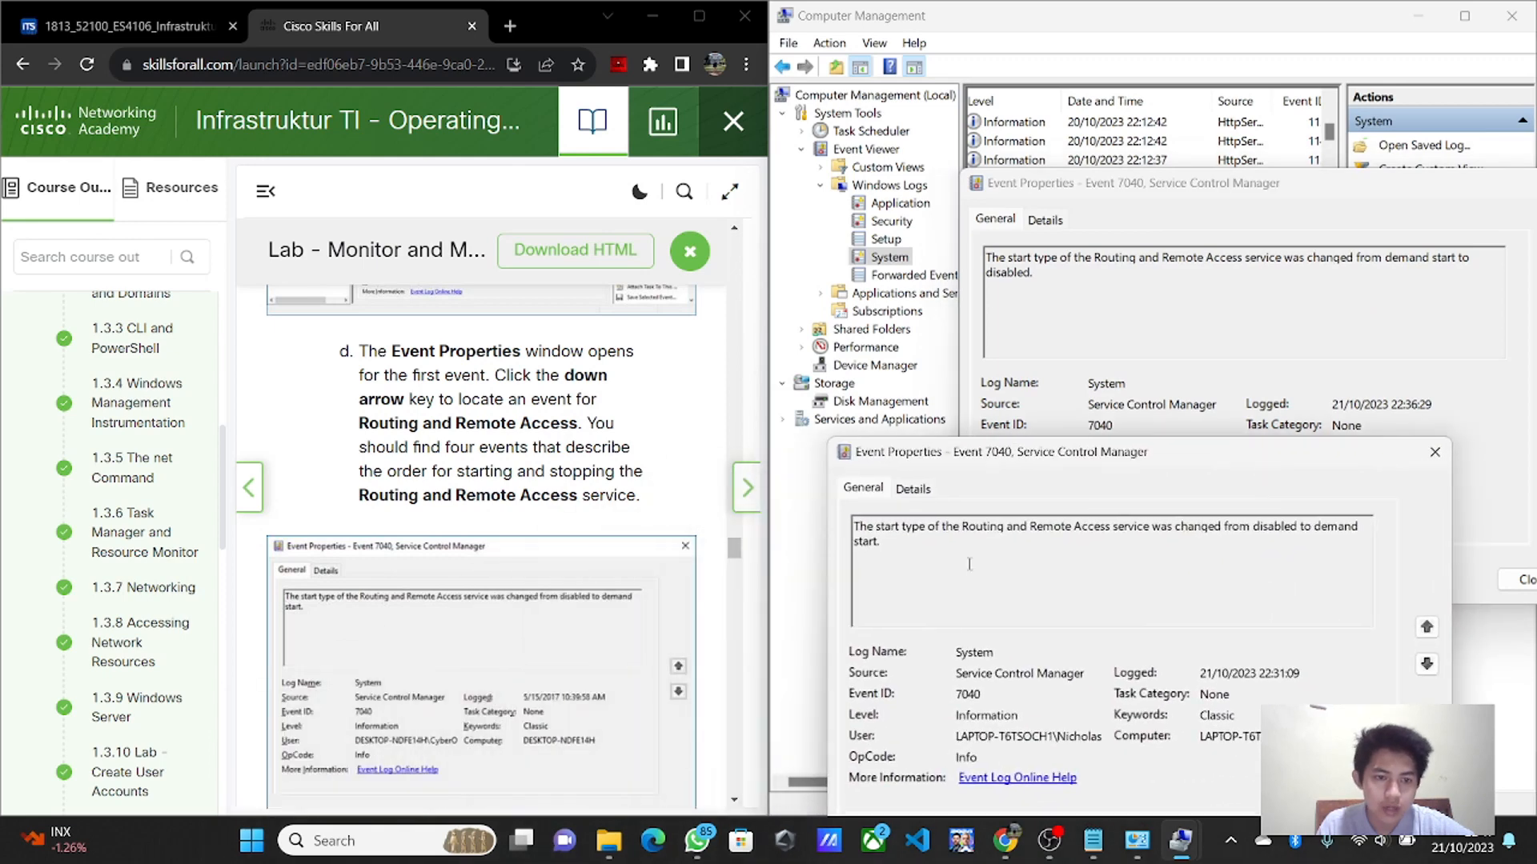
{"action": "scroll", "coordinate": [686, 675], "scroll_direction": "down", "scroll_amount": 4}
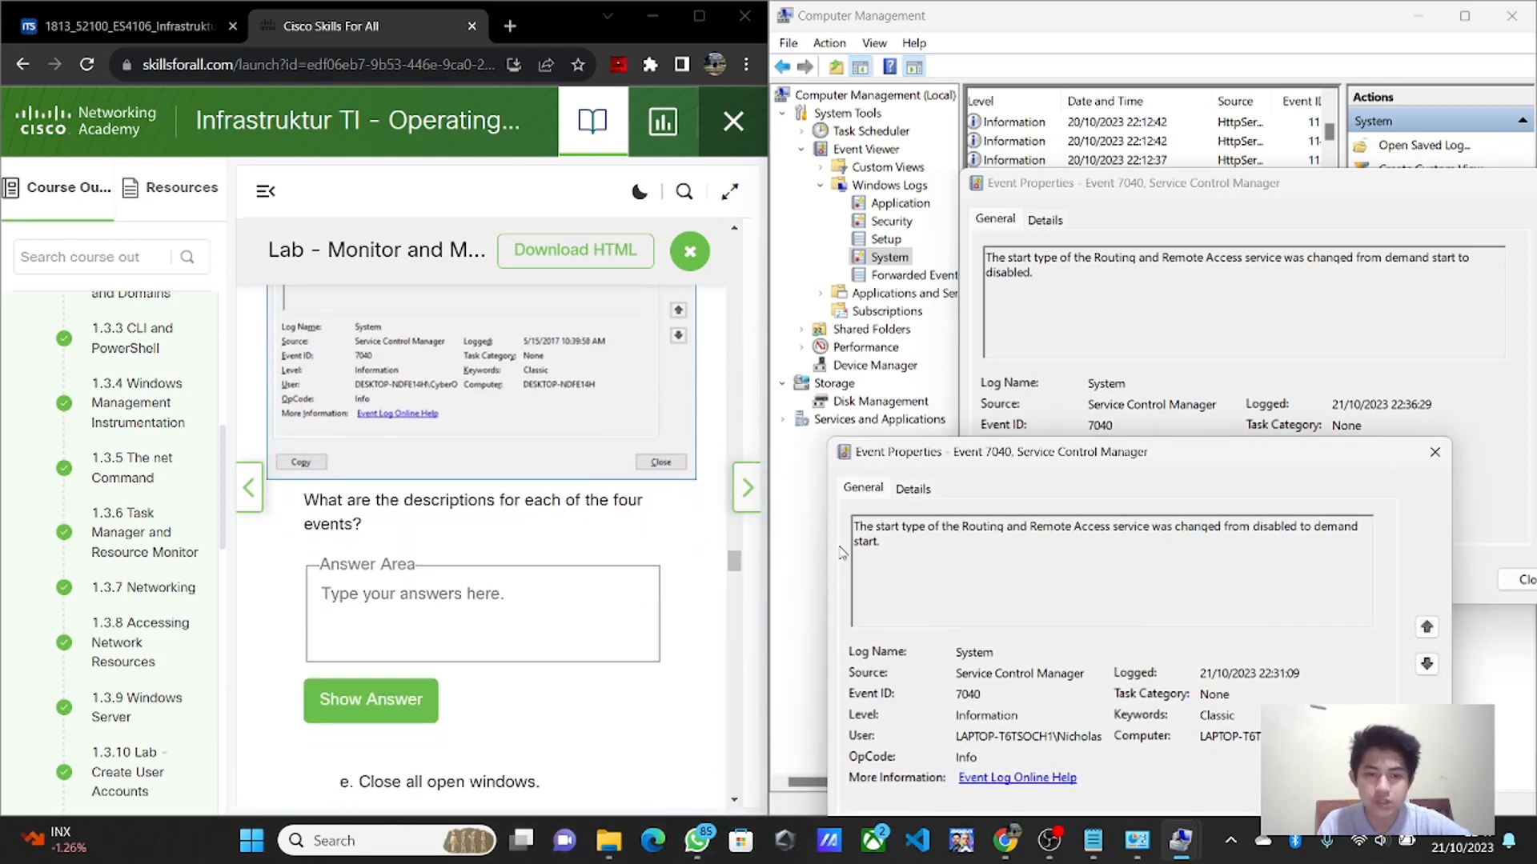
{"action": "left_click_drag", "start_coordinate": [1038, 462], "coordinate": [1055, 304]}
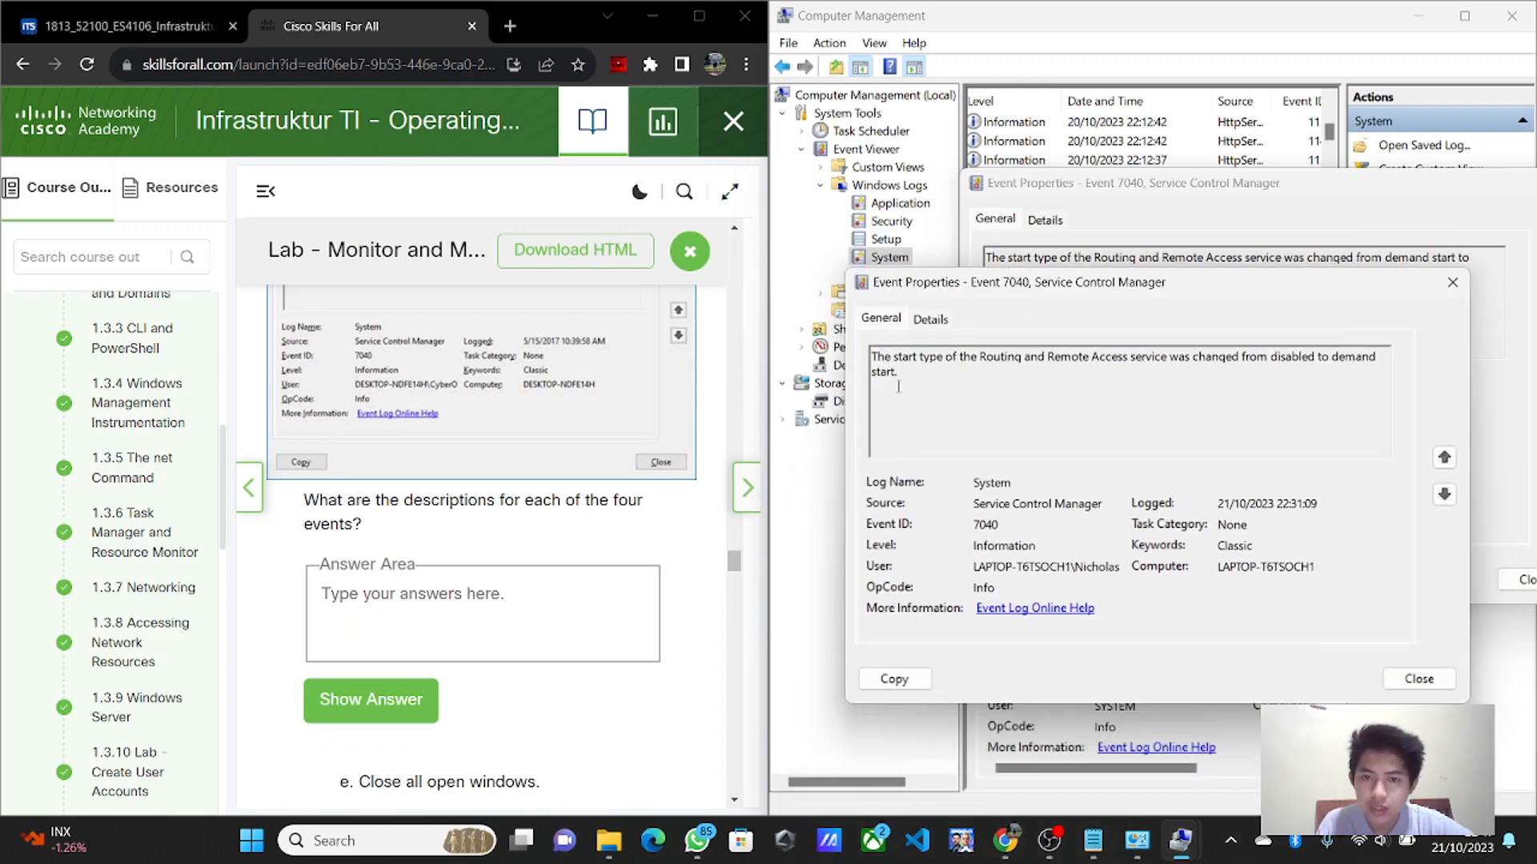
- Copy the description of the 22:31:09 event into the lab's answer area for the four event descriptions
{"action": "left_click_drag", "start_coordinate": [898, 387], "coordinate": [854, 340]}
{"action": "key", "text": "ctrl+c"}
{"action": "left_click", "coordinate": [378, 610]}
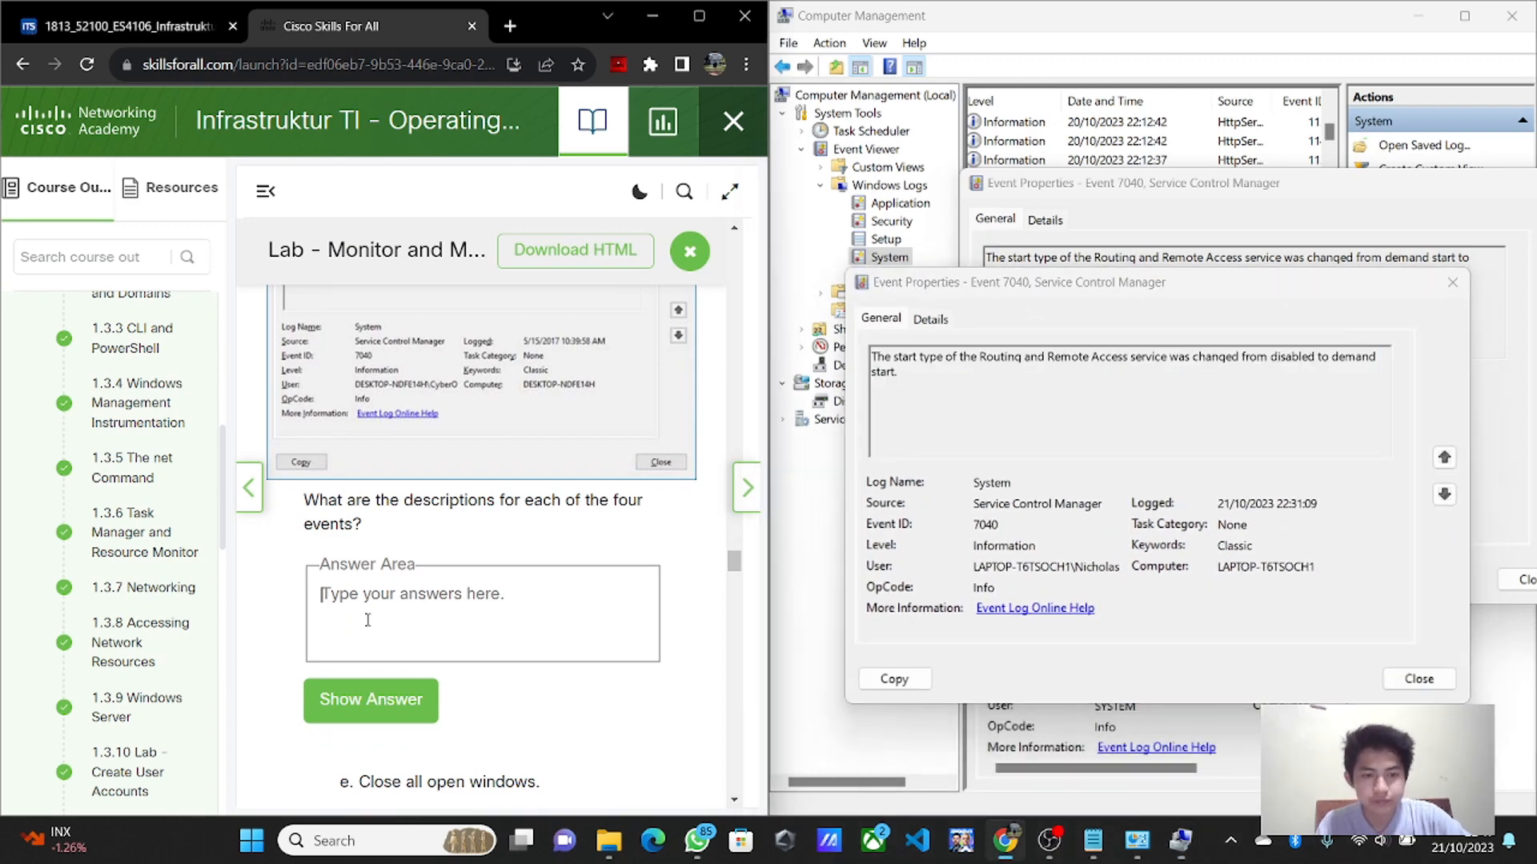
{"action": "key", "text": "ctrl+v"}
- Close the properties windows of the 22:31:09 and 22:36:29 Service Control Manager events
{"action": "left_click", "coordinate": [1452, 282]}
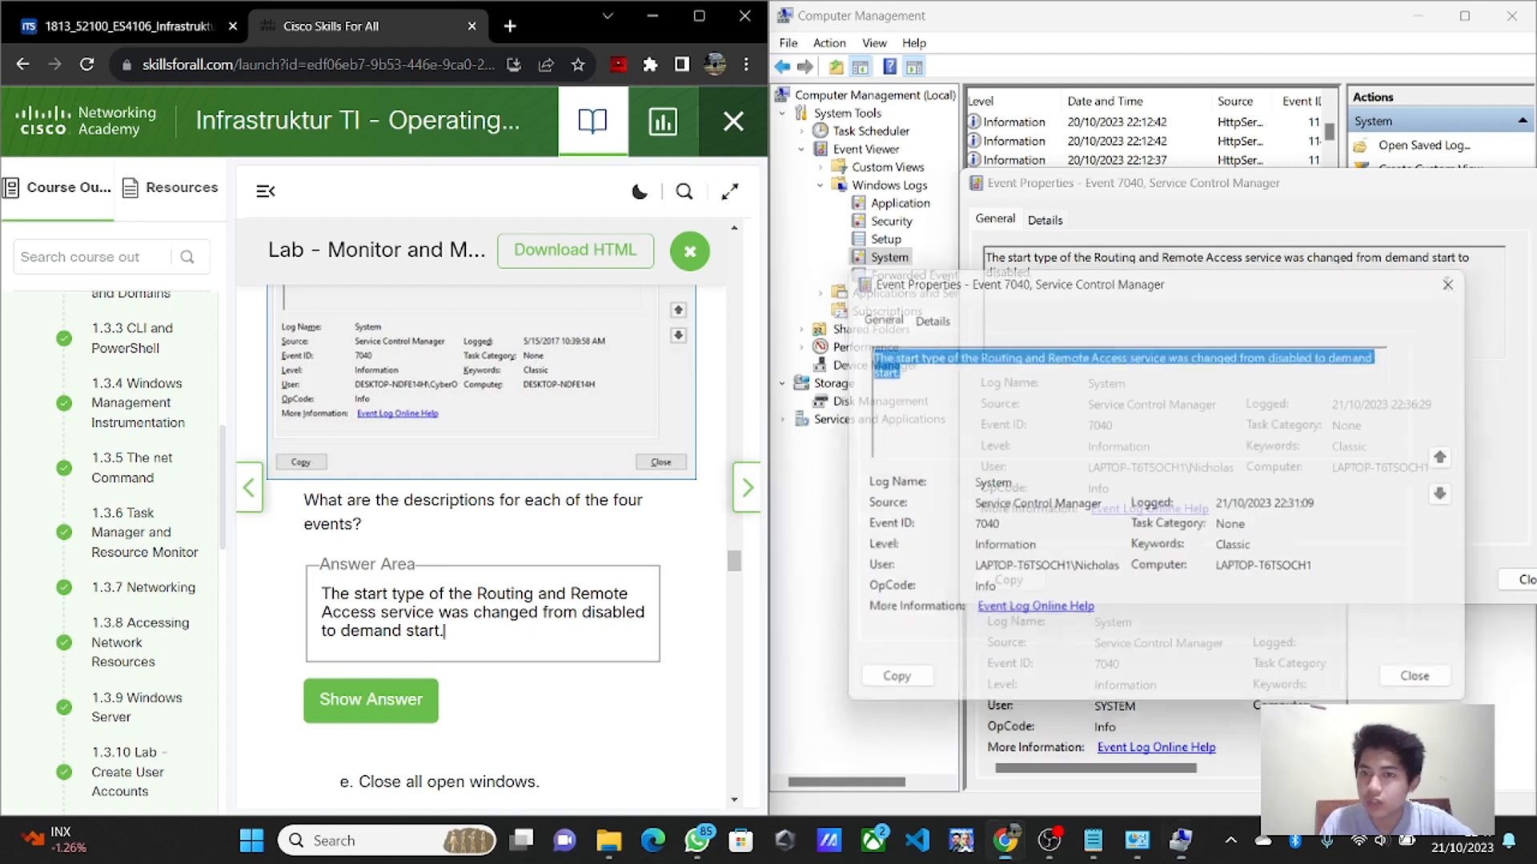
{"action": "left_click_drag", "start_coordinate": [1400, 200], "coordinate": [1253, 198]}
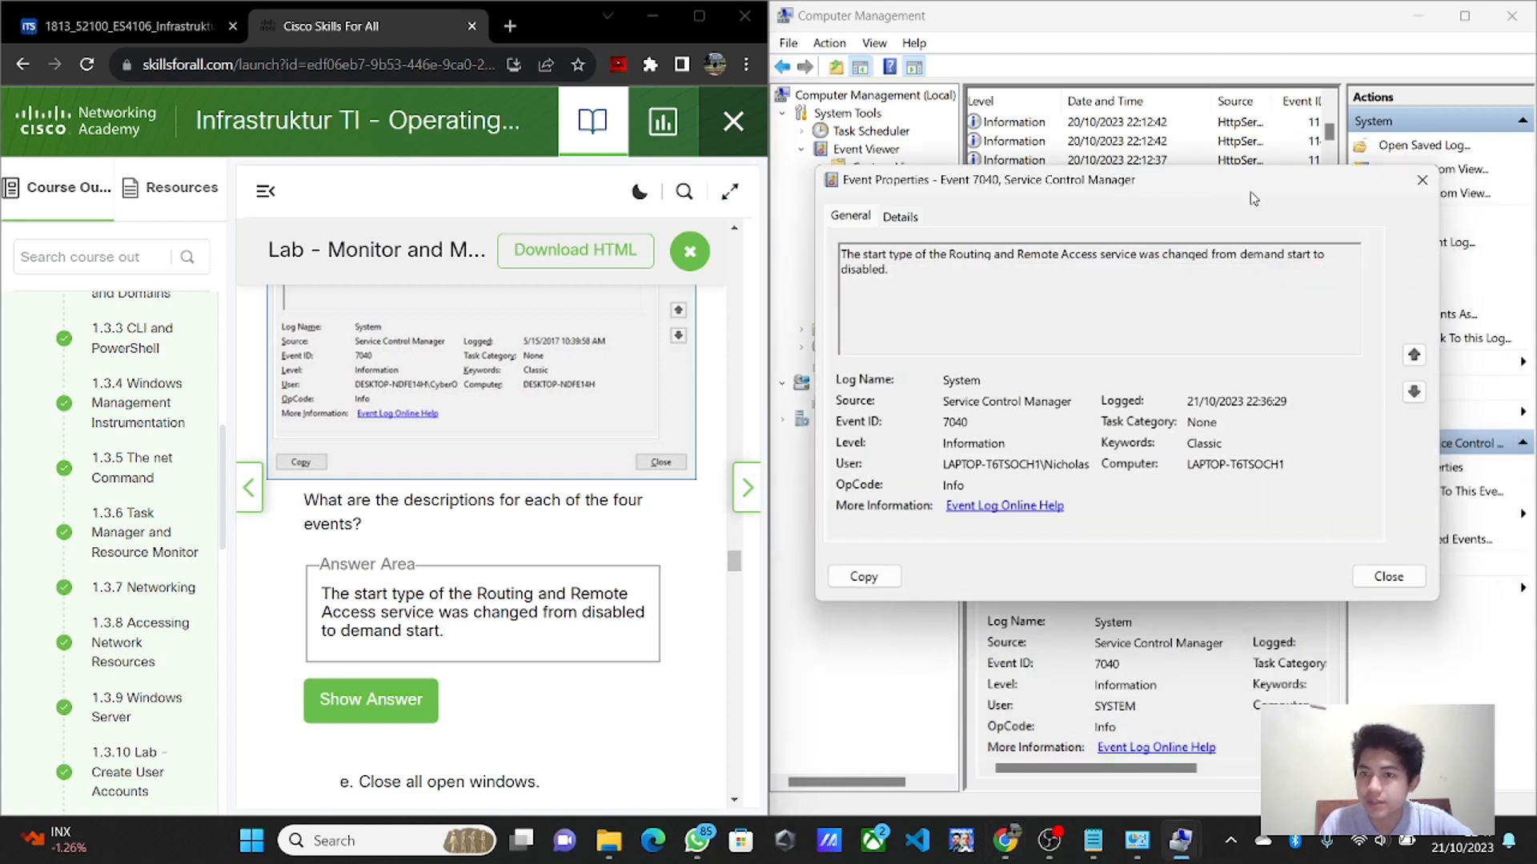
{"action": "left_click", "coordinate": [1422, 180]}
- Show the lab's model answer for the question about the four event descriptions and compare it with the entered answer
{"action": "scroll", "coordinate": [392, 504], "scroll_direction": "down", "scroll_amount": 3}
{"action": "scroll", "coordinate": [392, 504], "scroll_direction": "down", "scroll_amount": 1}
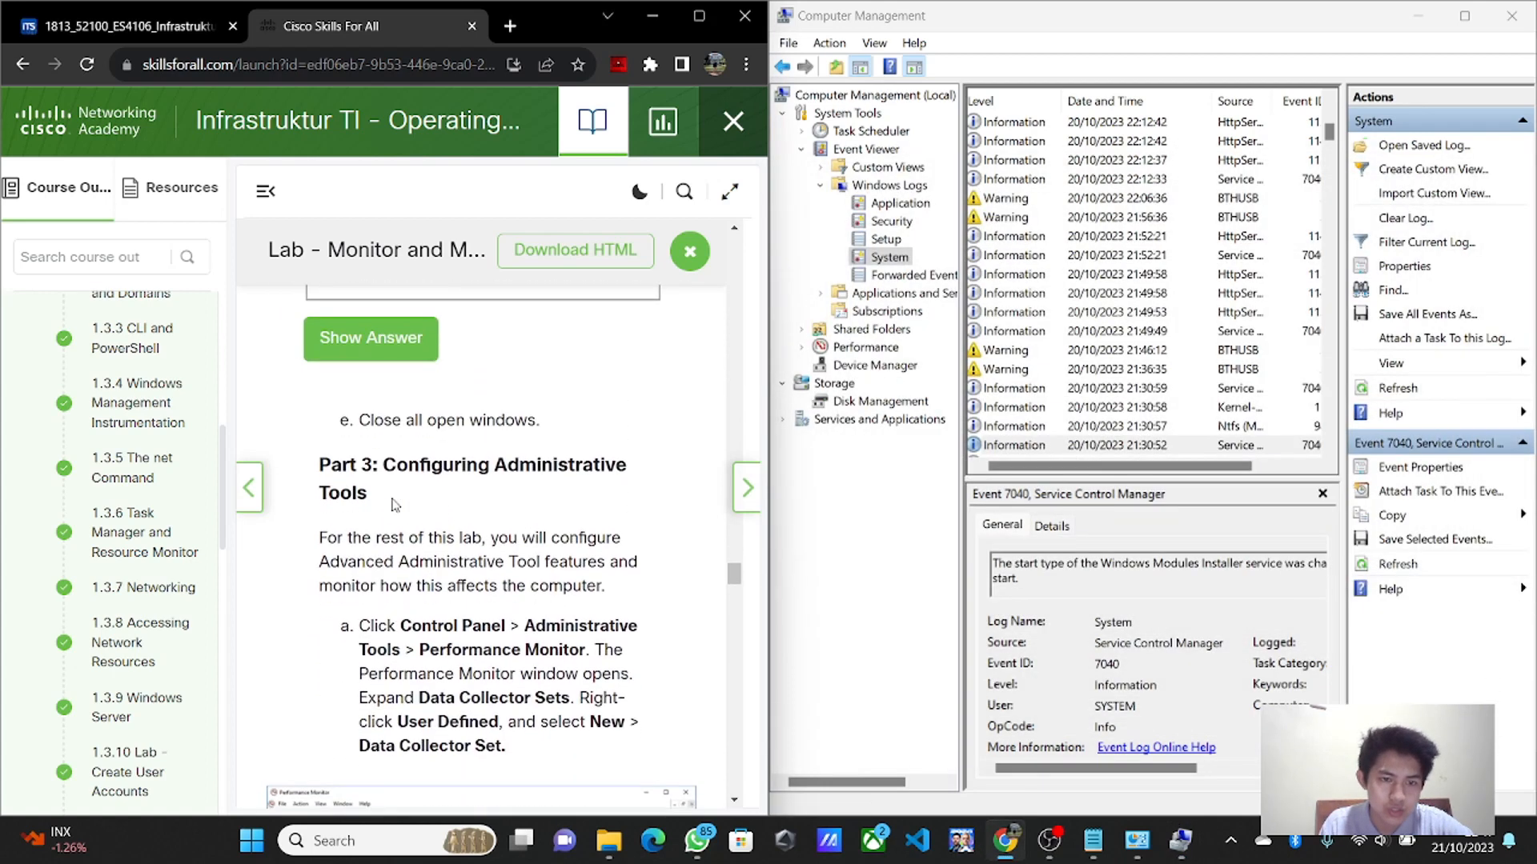
{"action": "left_click", "coordinate": [370, 310]}
{"action": "scroll", "coordinate": [463, 366], "scroll_direction": "up", "scroll_amount": 2}
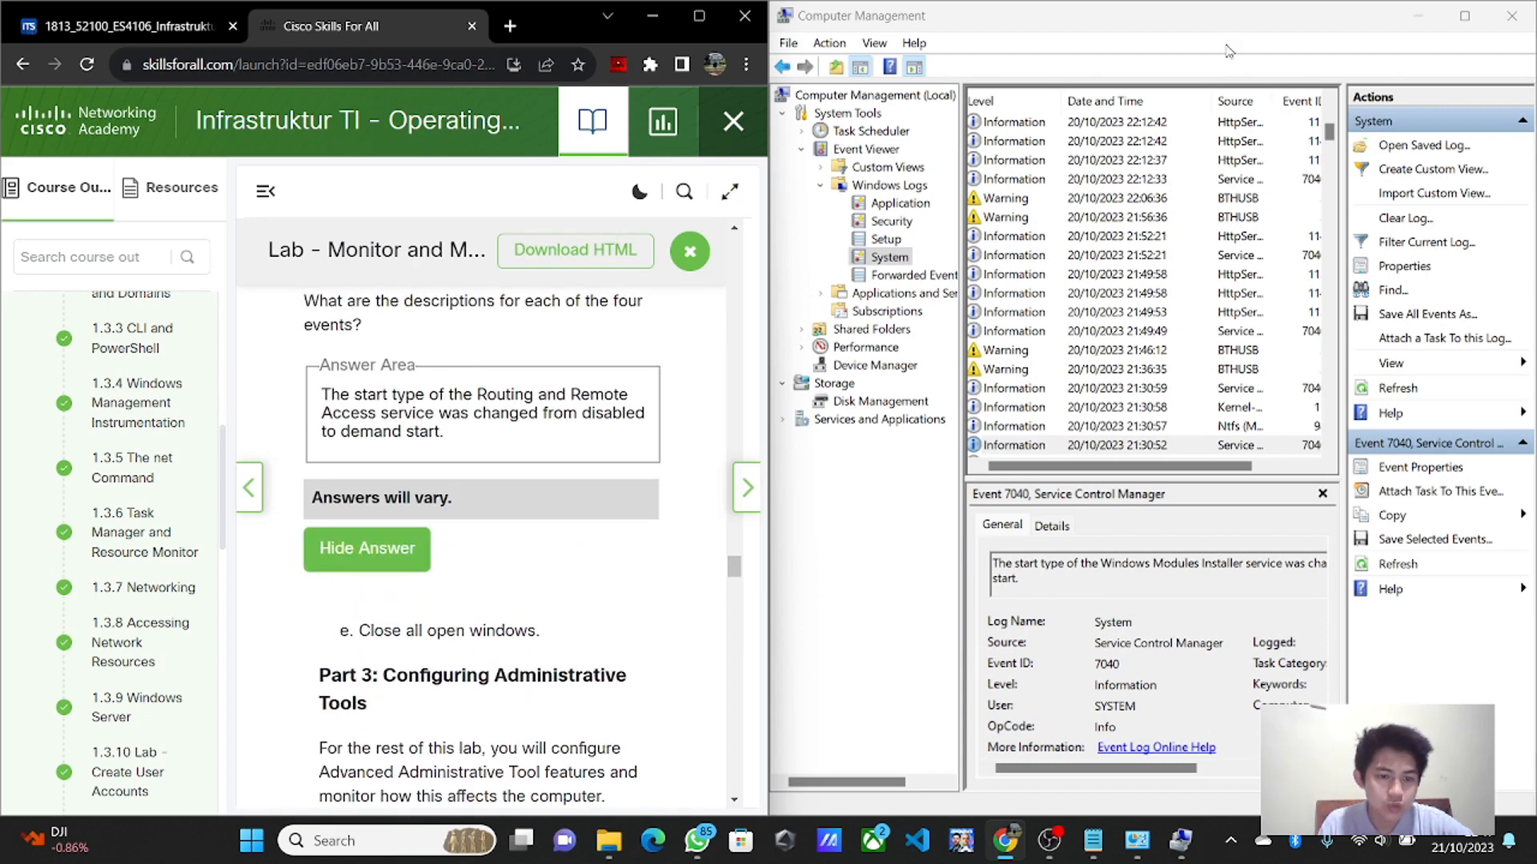
- Close Computer Management, Windows Tools and All Control Panel Items, as lab step e requires
{"action": "left_click", "coordinate": [1515, 17]}
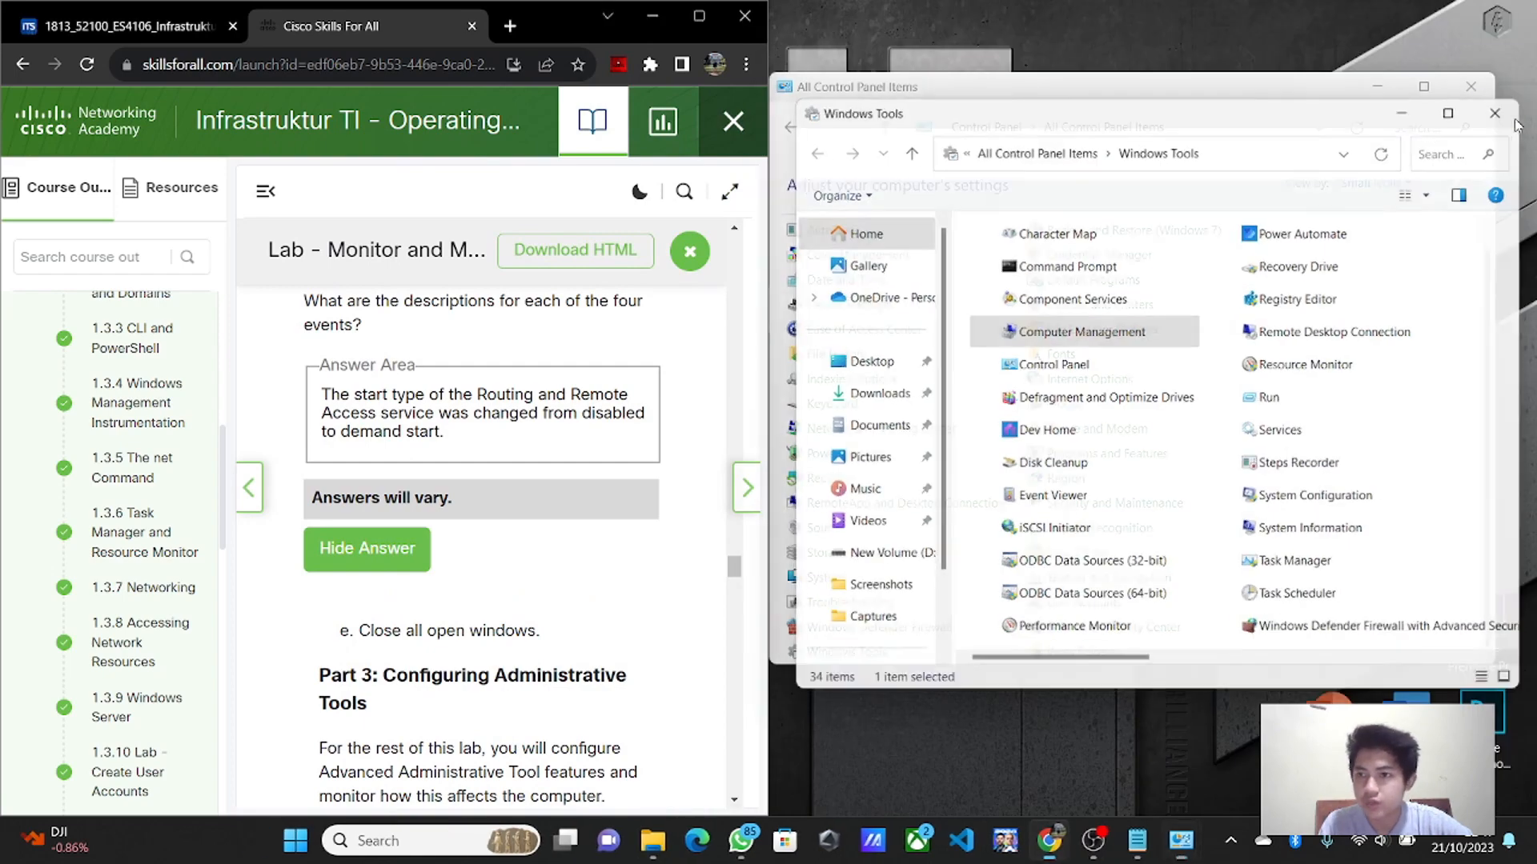
{"action": "left_click", "coordinate": [1503, 88]}
{"action": "left_click", "coordinate": [1478, 96]}
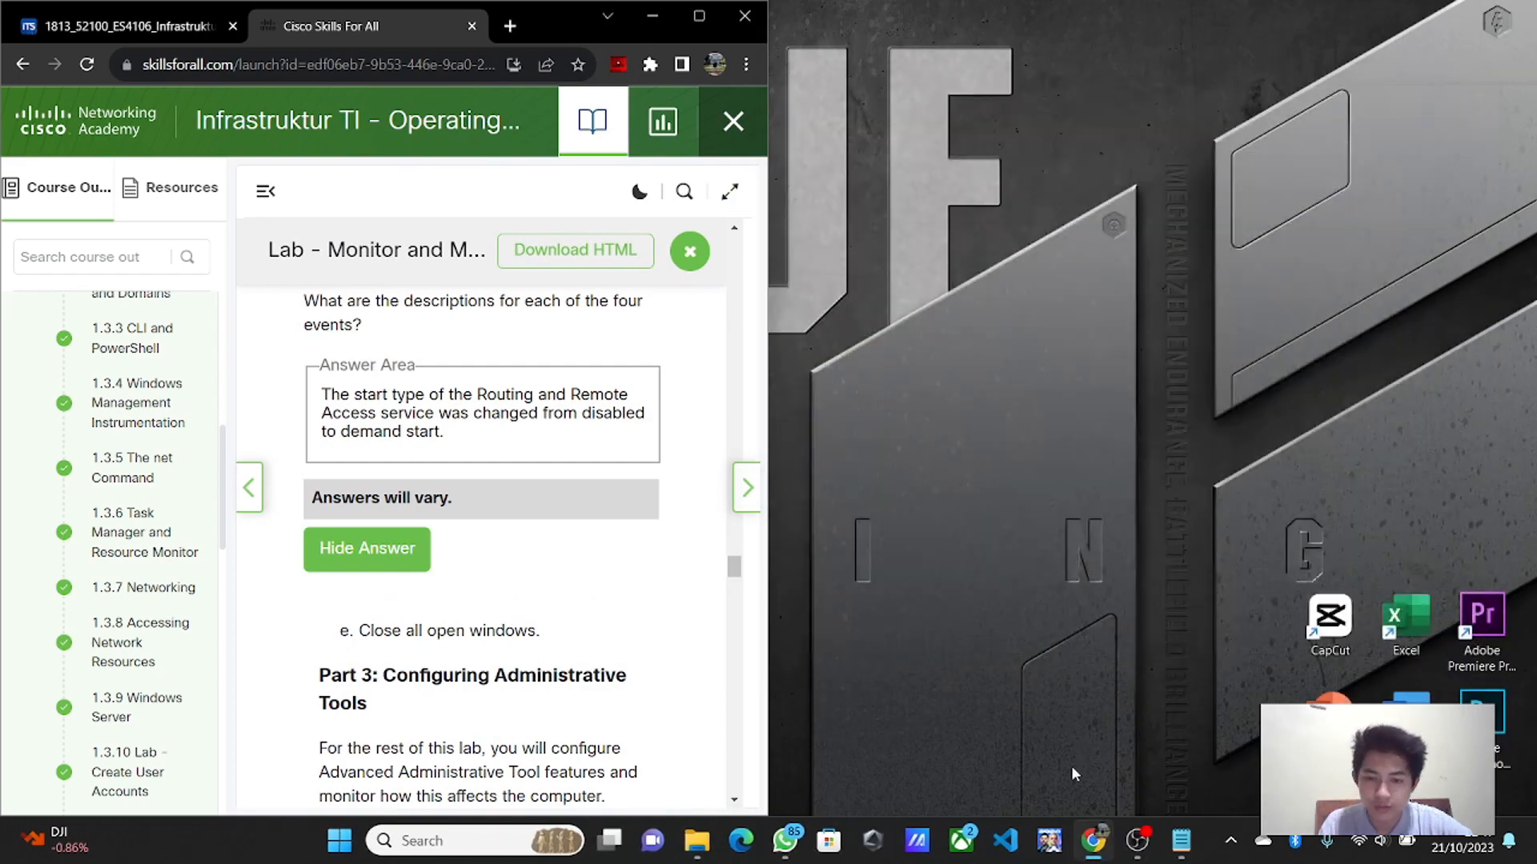
- Maximize the lab page and read the Part 3 introduction and step a on creating a data collector set in Performance Monitor
{"action": "key", "text": "super+Up"}
{"action": "scroll", "coordinate": [1071, 344], "scroll_direction": "down", "scroll_amount": 1}
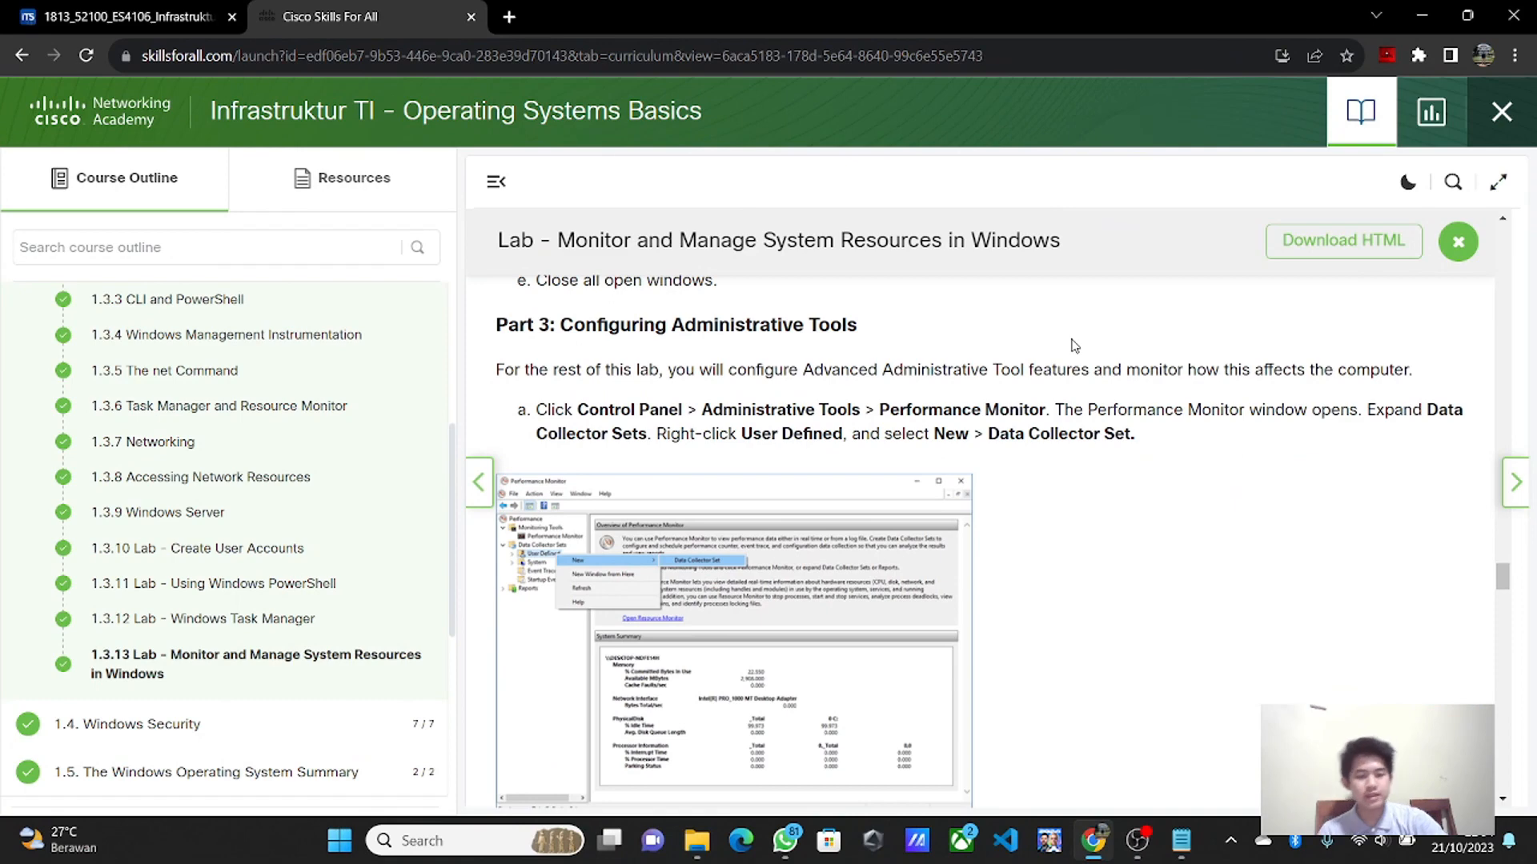
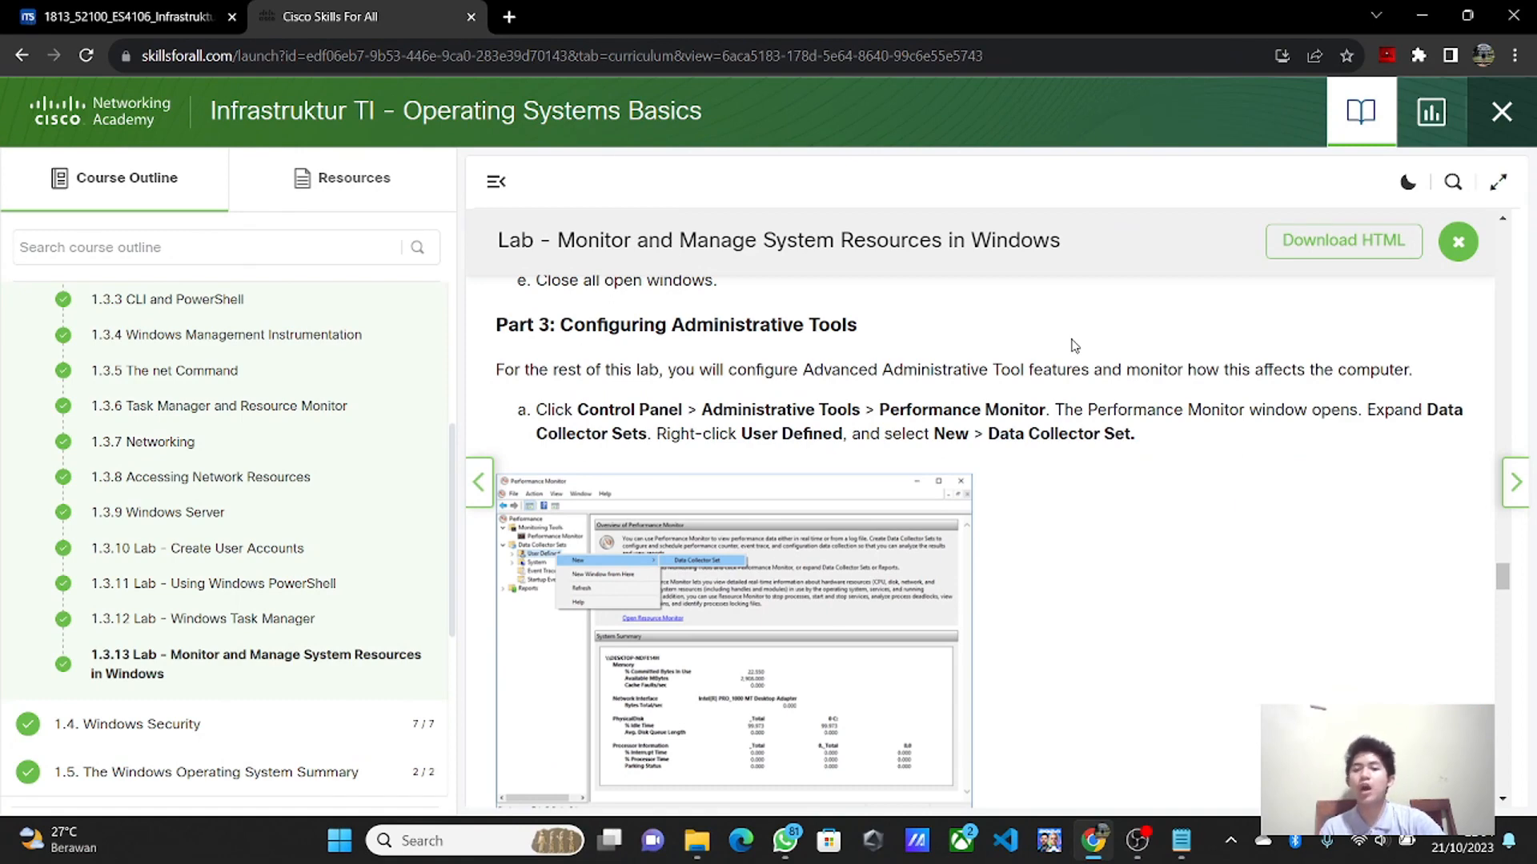
{"action": "left_click_drag", "start_coordinate": [1259, 371], "coordinate": [1406, 370]}
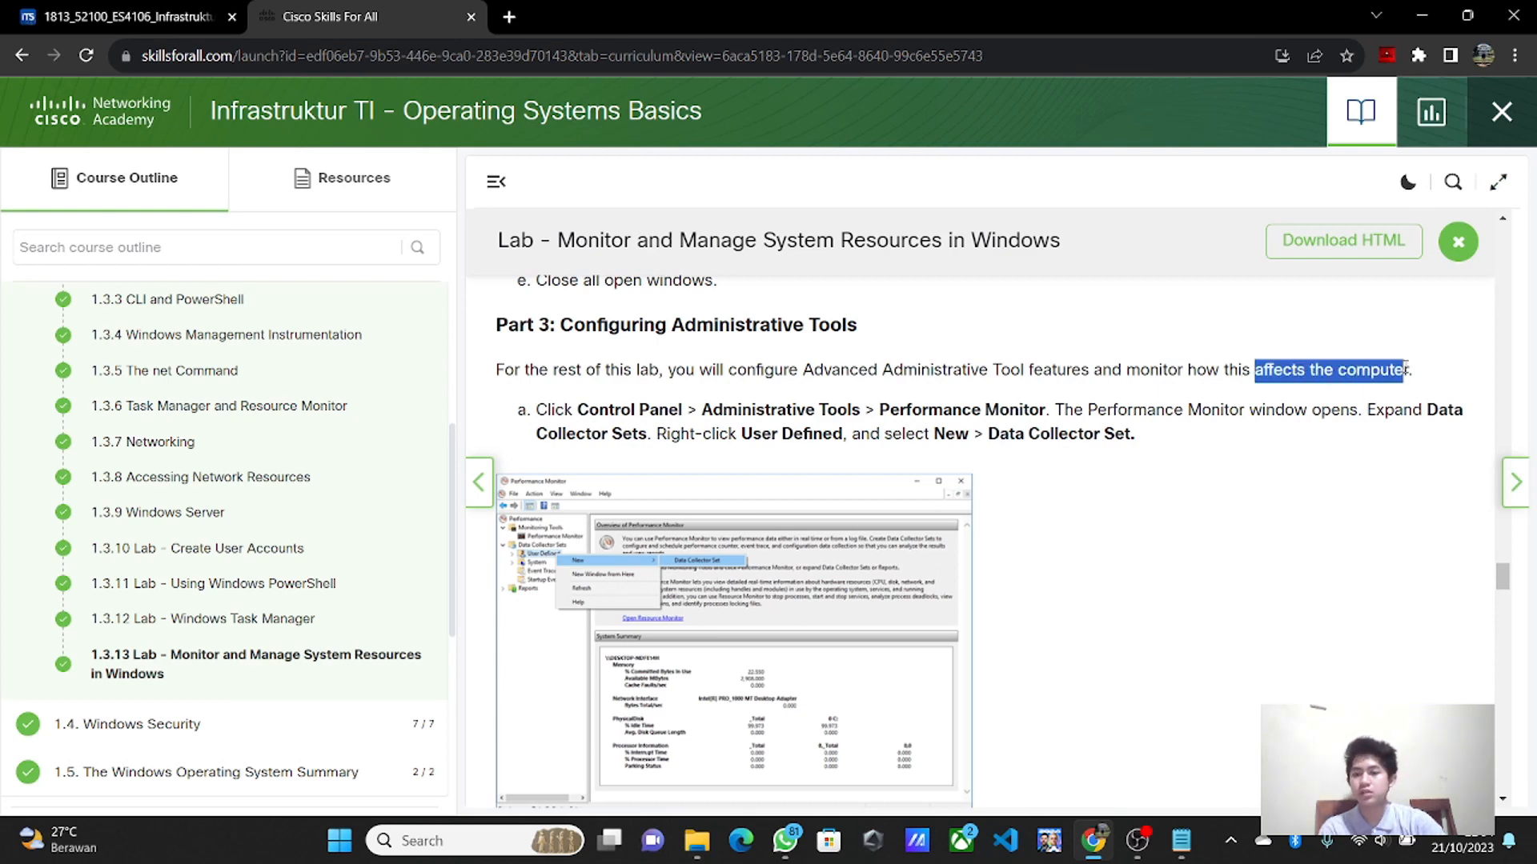
{"action": "scroll", "coordinate": [1232, 414], "scroll_direction": "down", "scroll_amount": 1}
{"action": "left_click", "coordinate": [1200, 419]}
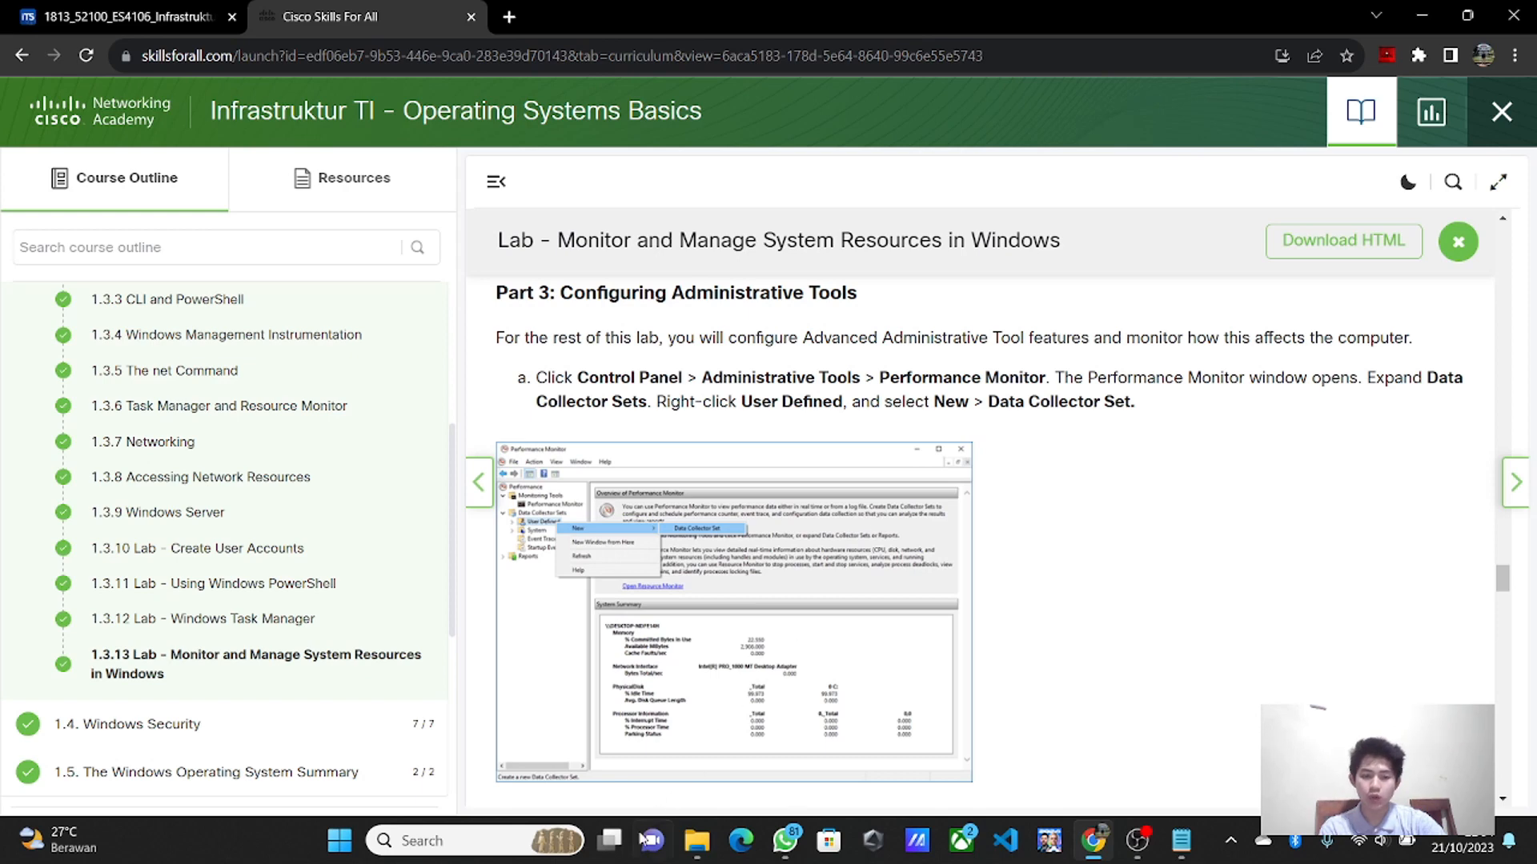
- Open Control Panel and arrange it side by side with the Cisco lab page
{"action": "left_click", "coordinate": [477, 841]}
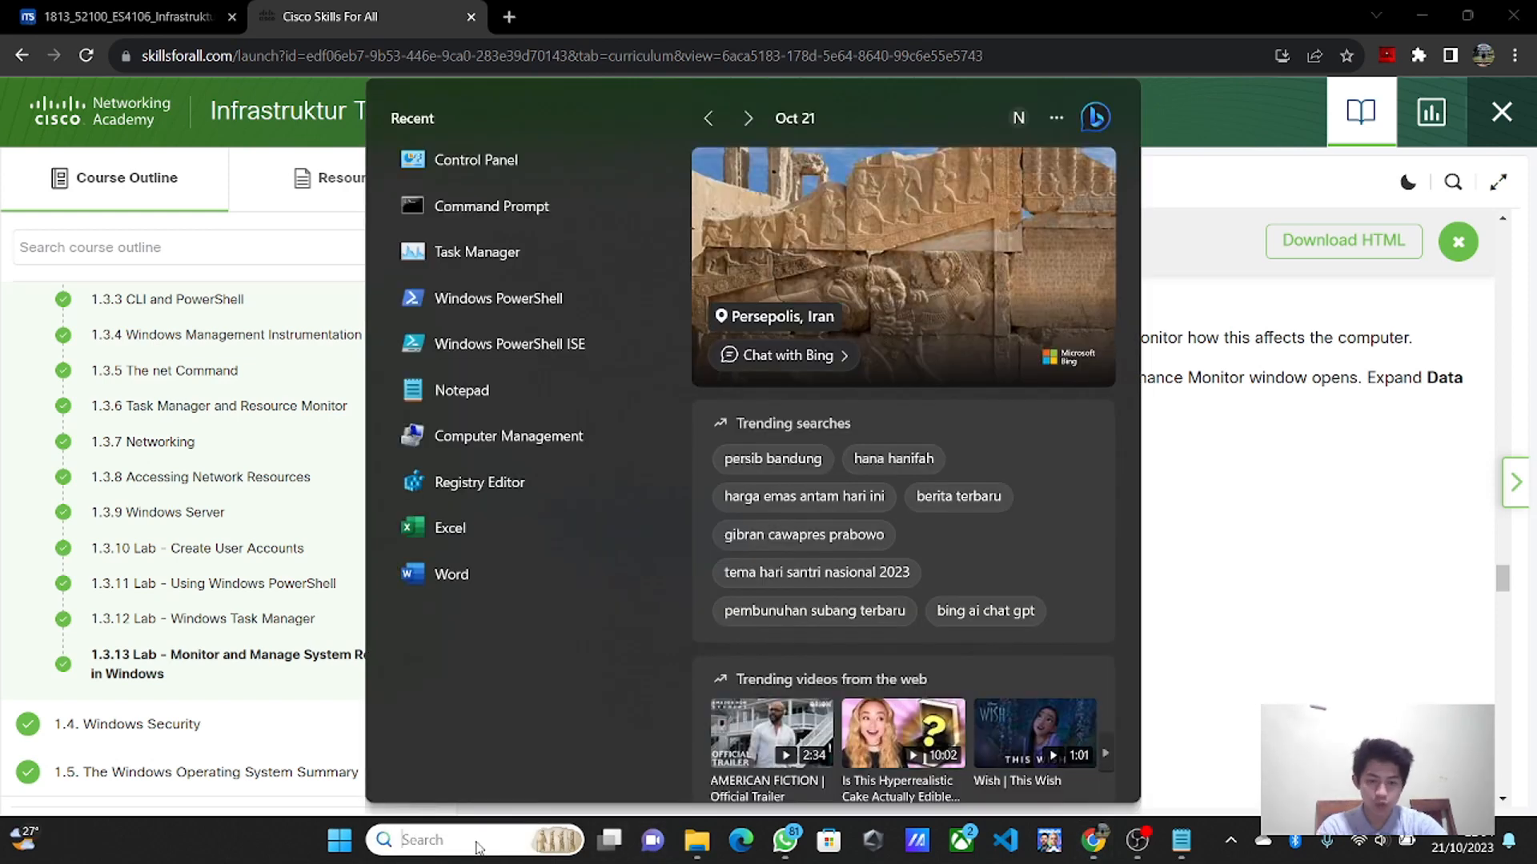
{"action": "type", "text": "contro"}
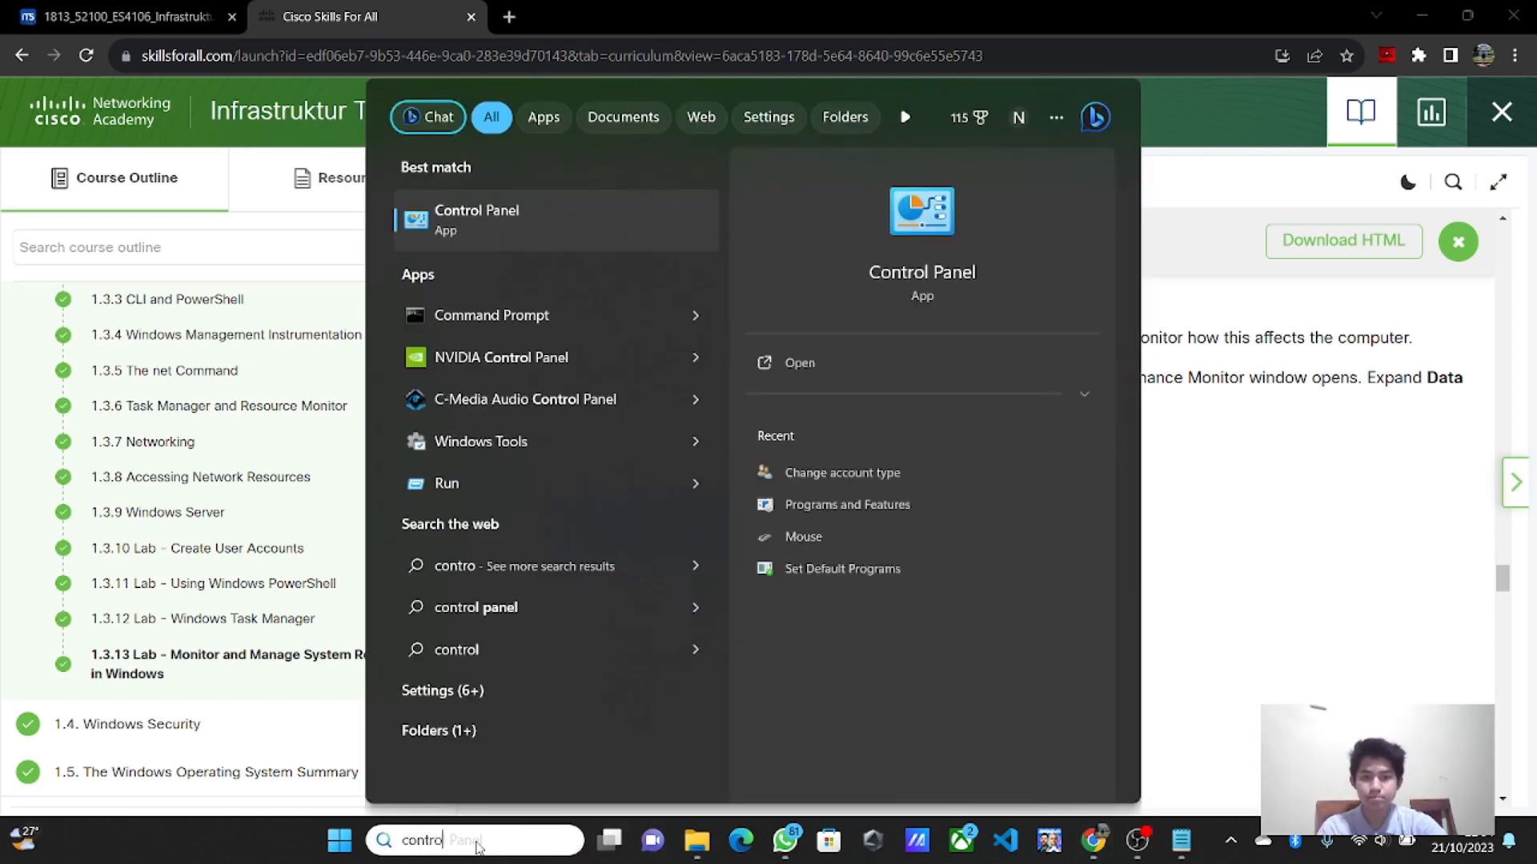
{"action": "left_click", "coordinate": [857, 352]}
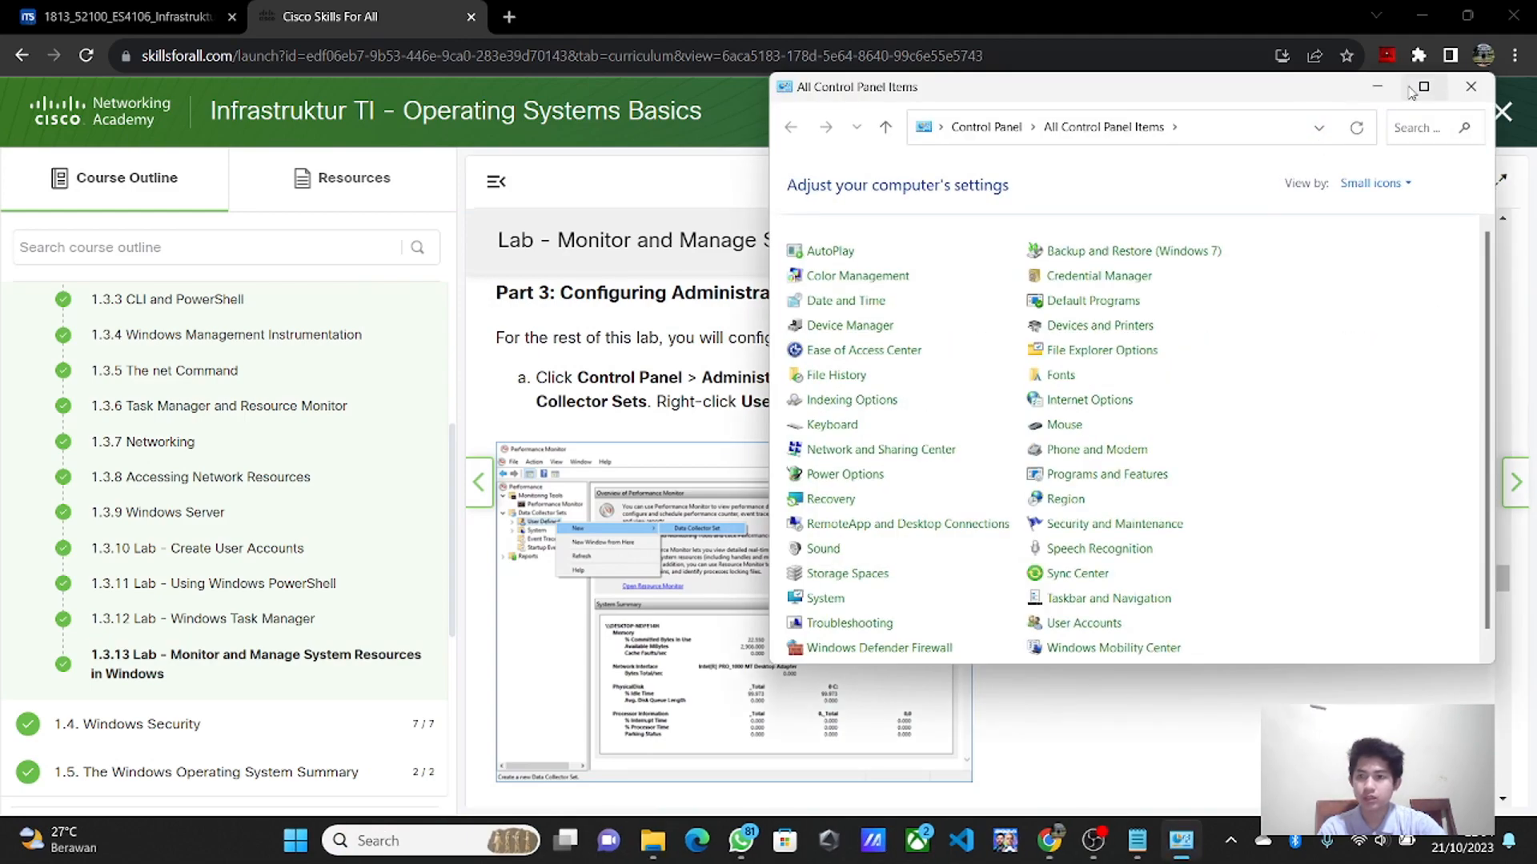
{"action": "mouse_move", "coordinate": [1424, 86]}
{"action": "left_click", "coordinate": [1399, 152]}
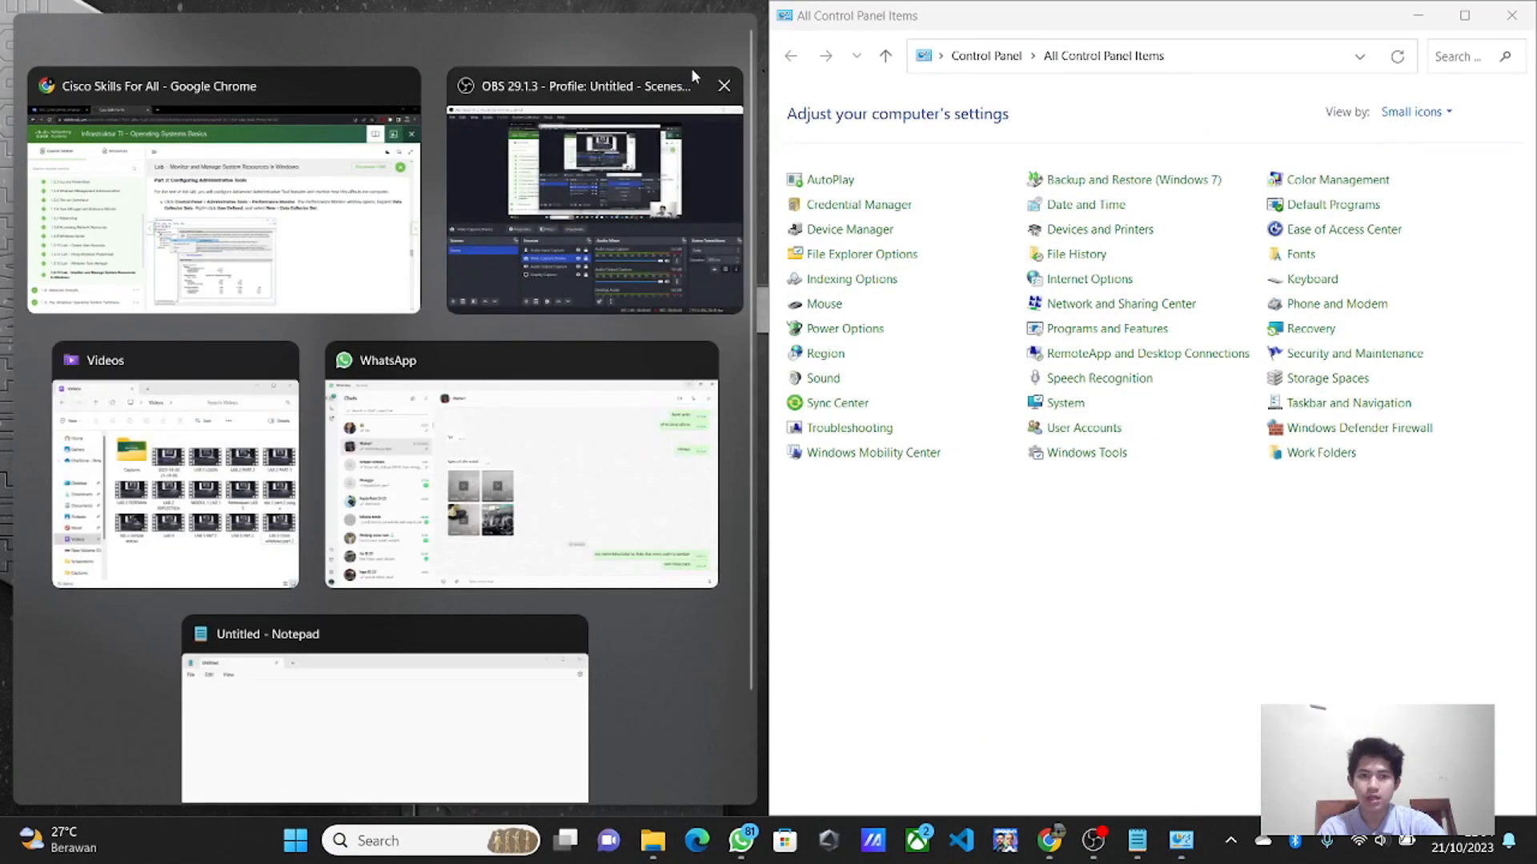
{"action": "left_click", "coordinate": [224, 201]}
{"action": "scroll", "coordinate": [618, 554], "scroll_direction": "down", "scroll_amount": 1}
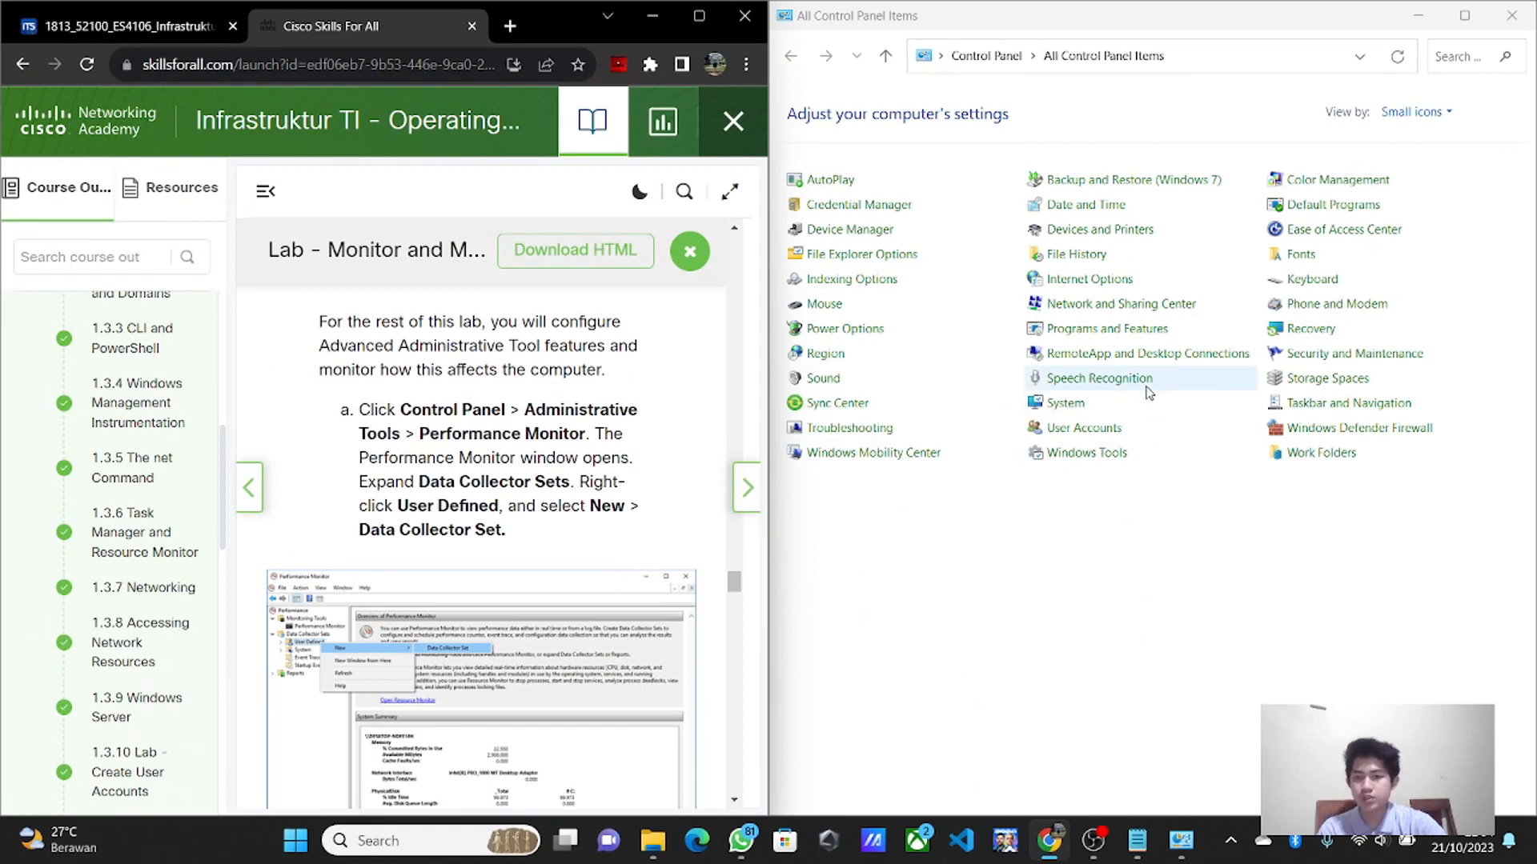
- Open Windows Tools from Control Panel, show its items as a compact list, and launch Performance Monitor
{"action": "left_click", "coordinate": [1086, 452]}
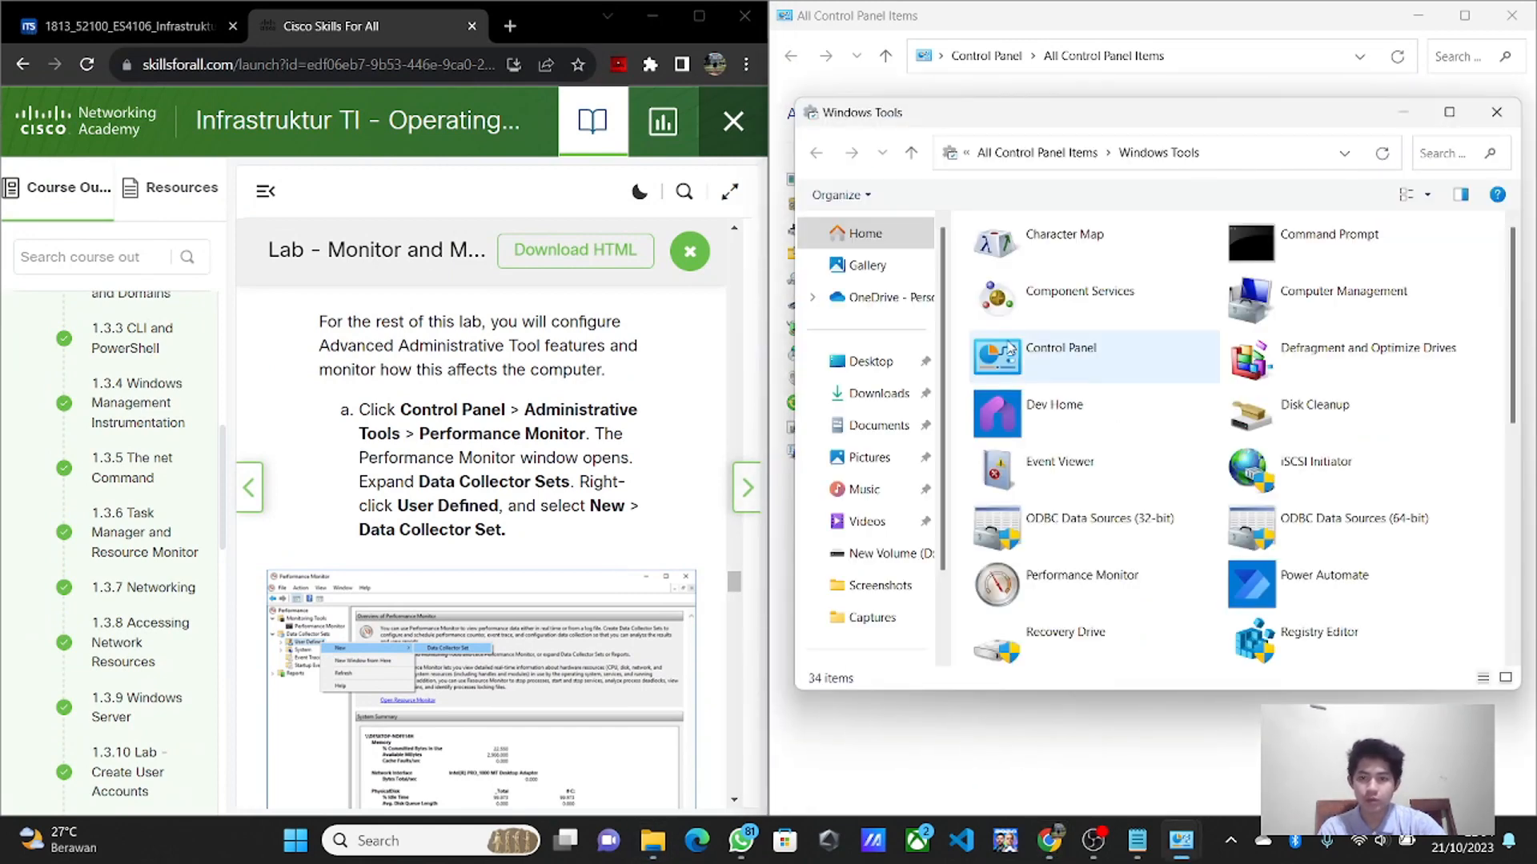
{"action": "left_click", "coordinate": [1414, 195]}
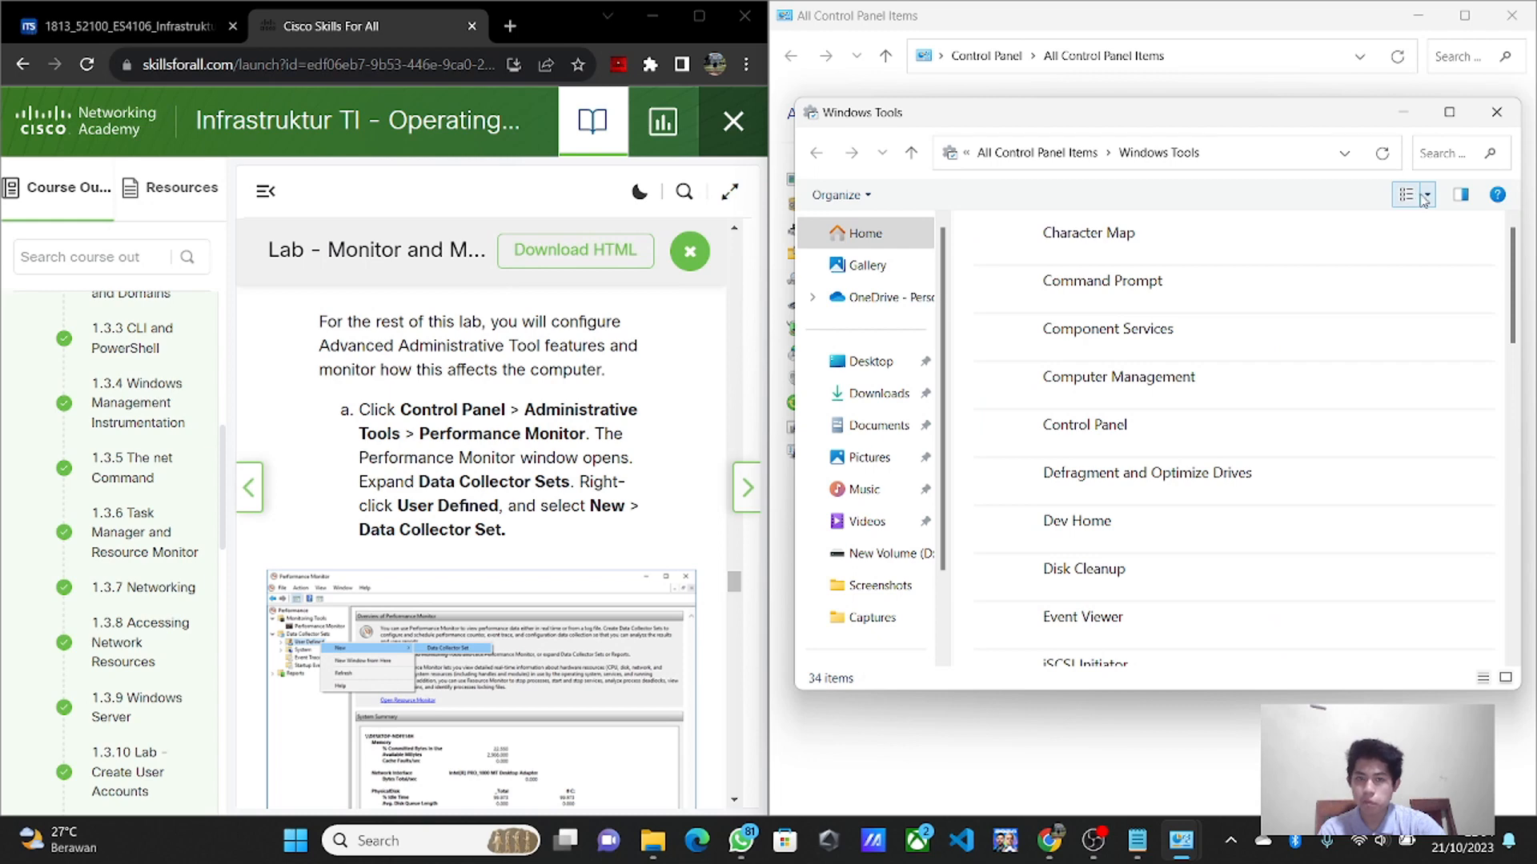
{"action": "left_click", "coordinate": [1425, 197]}
{"action": "left_click", "coordinate": [1435, 160]}
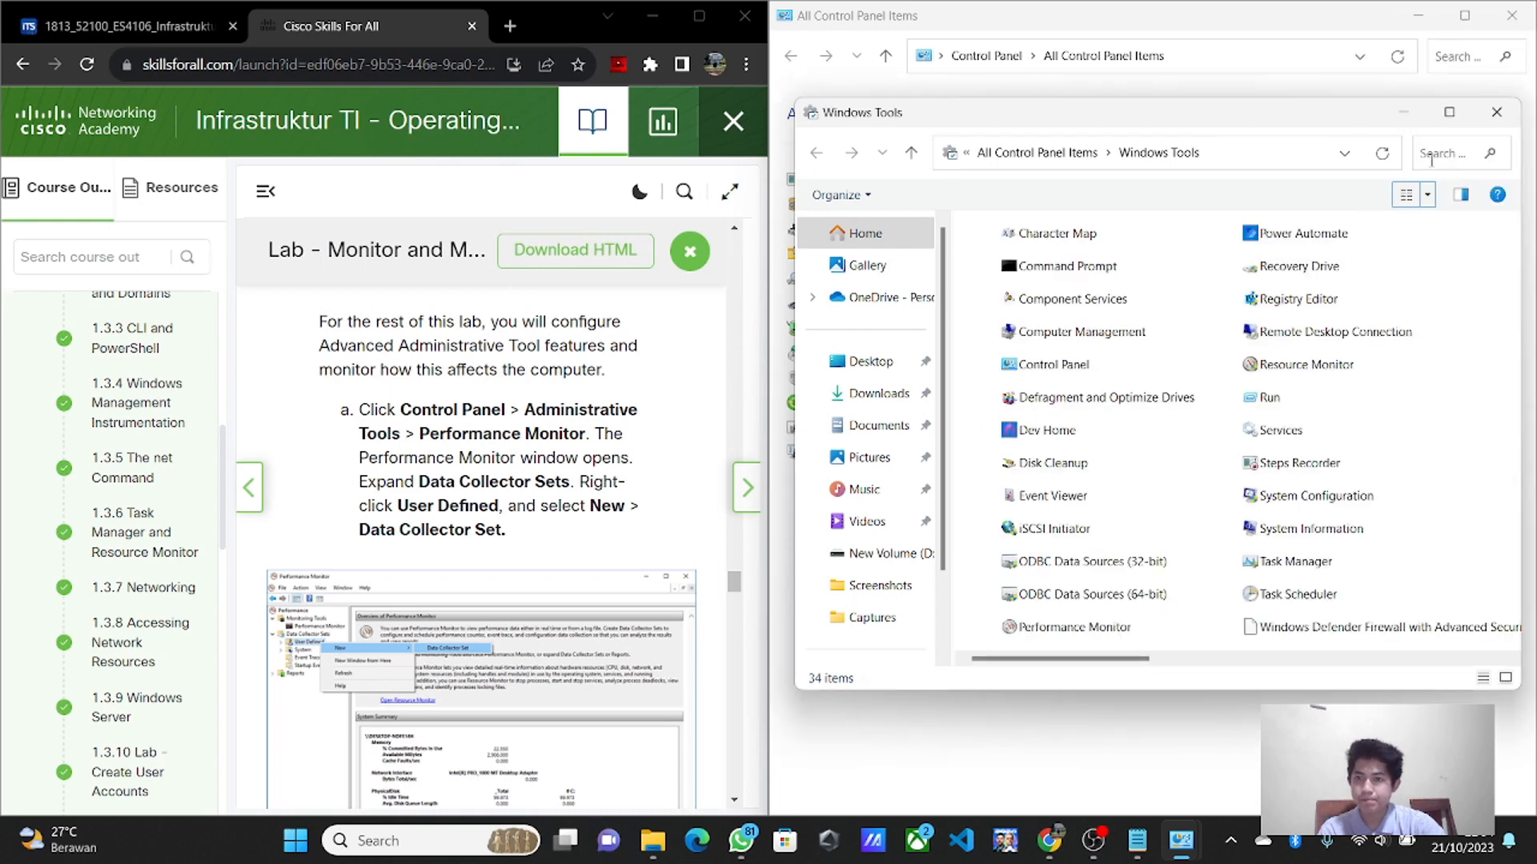
{"action": "double_click", "coordinate": [1075, 627]}
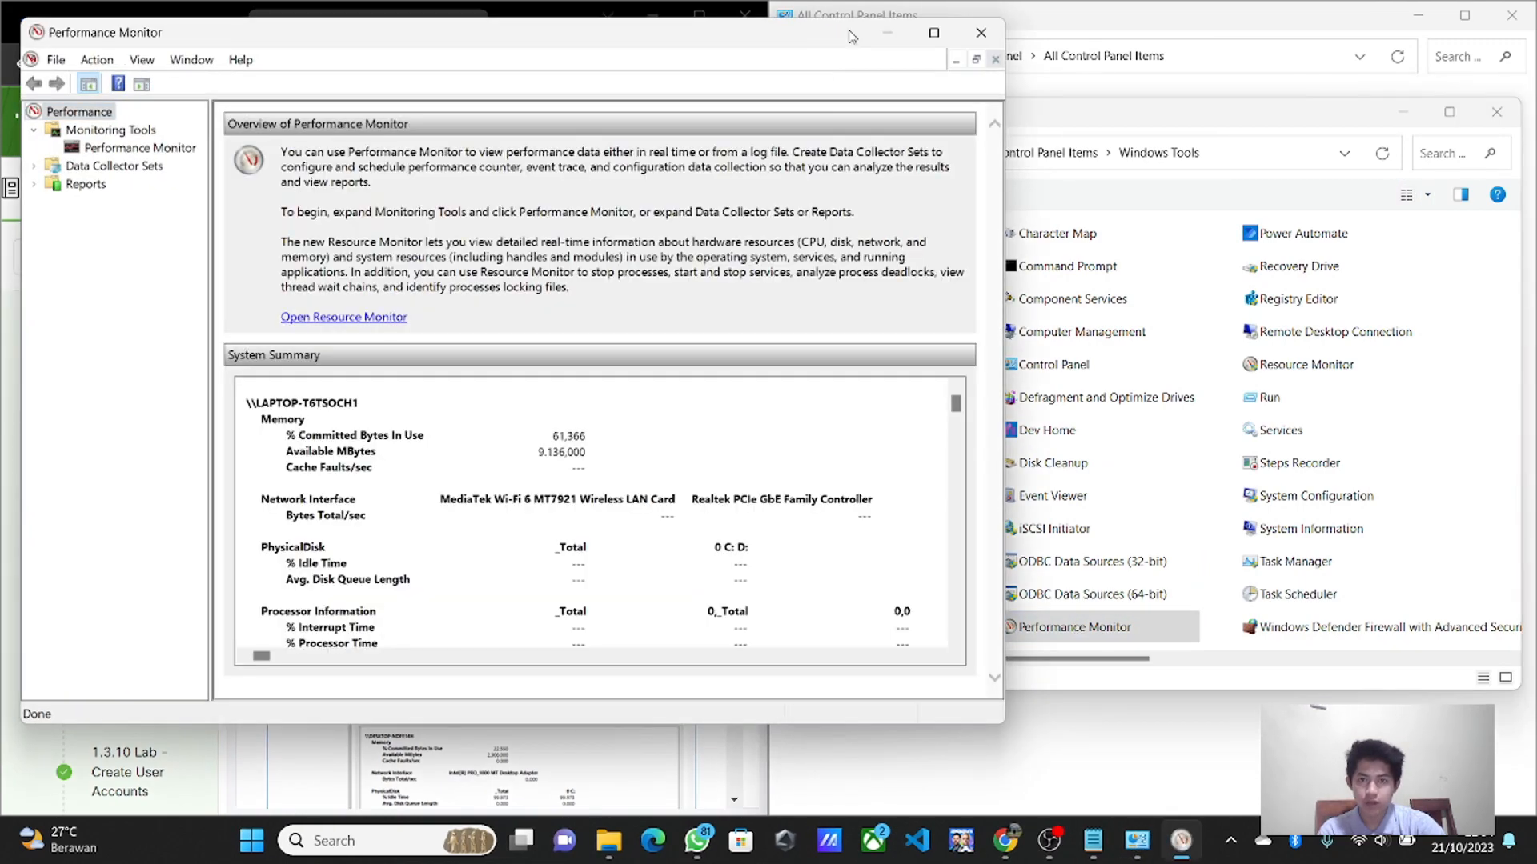
- Move and narrow the Performance Monitor window so the lab instructions stay readable beside it
{"action": "left_click_drag", "start_coordinate": [850, 36], "coordinate": [1202, 96]}
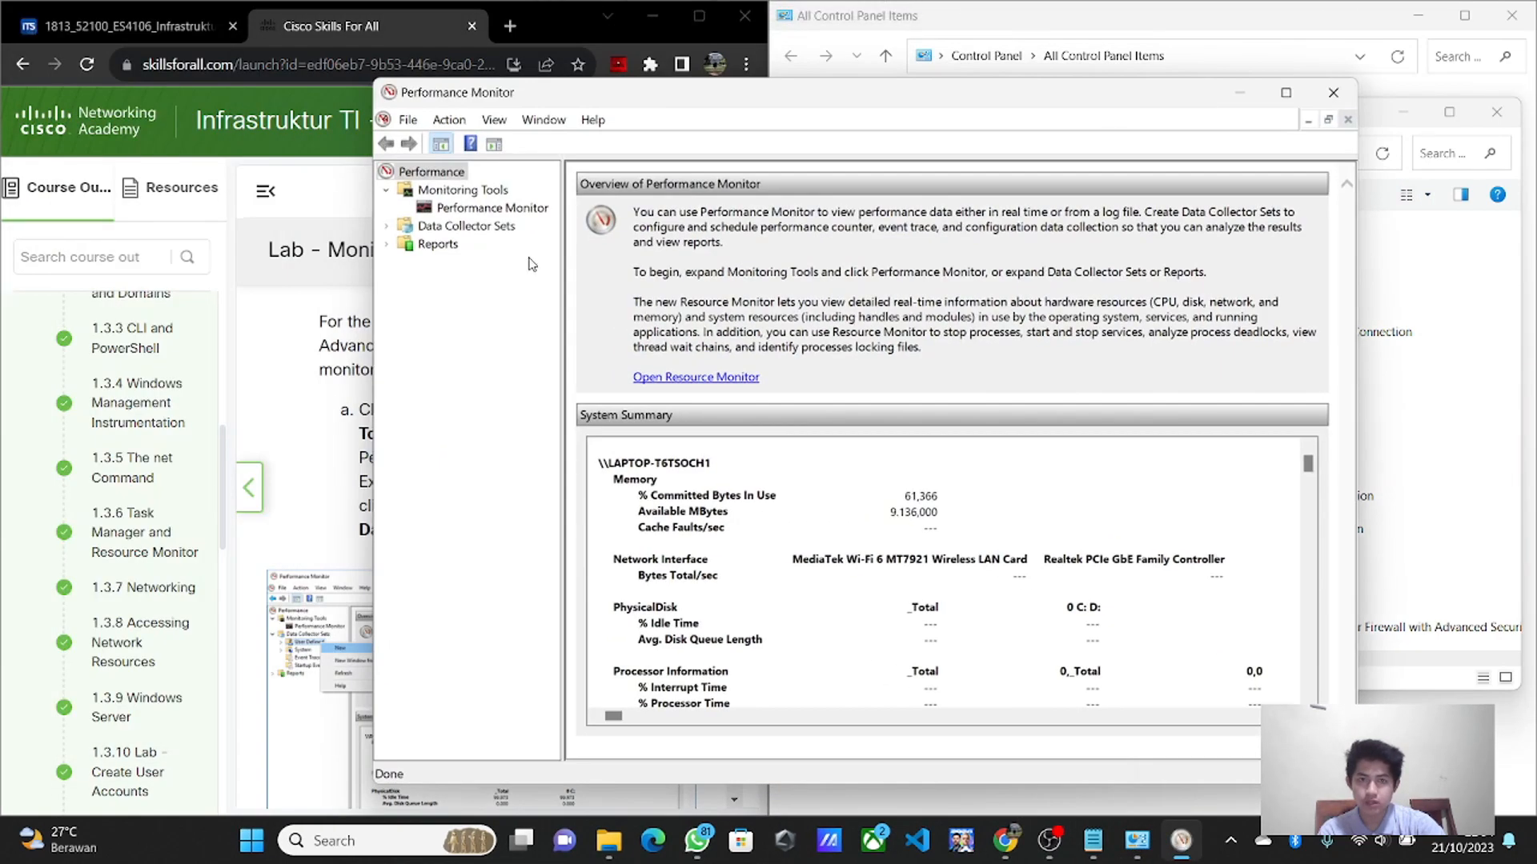
{"action": "left_click_drag", "start_coordinate": [370, 287], "coordinate": [827, 246]}
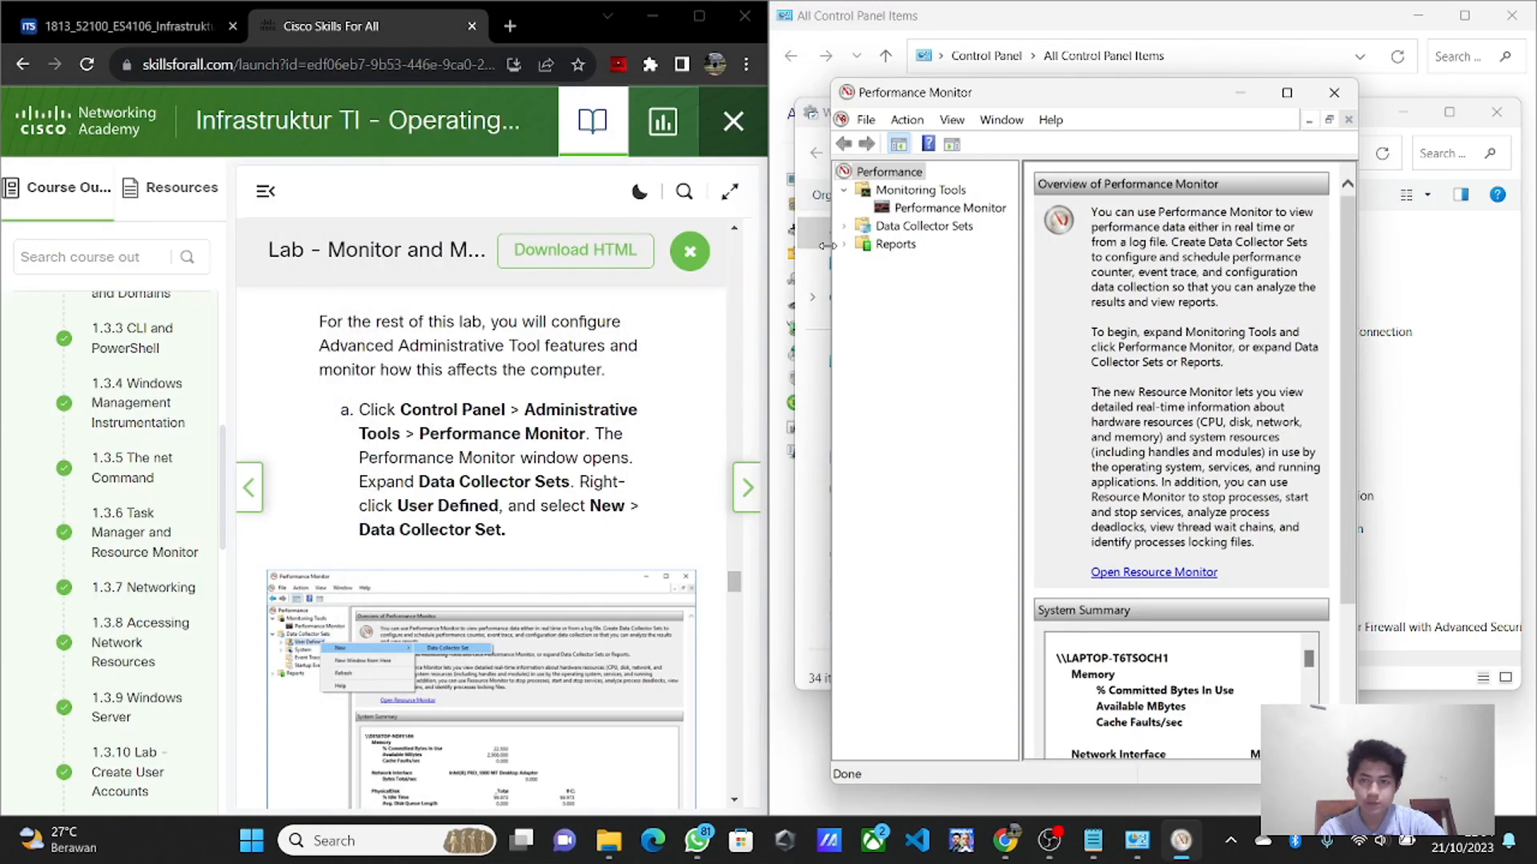
{"action": "left_click", "coordinate": [1209, 72]}
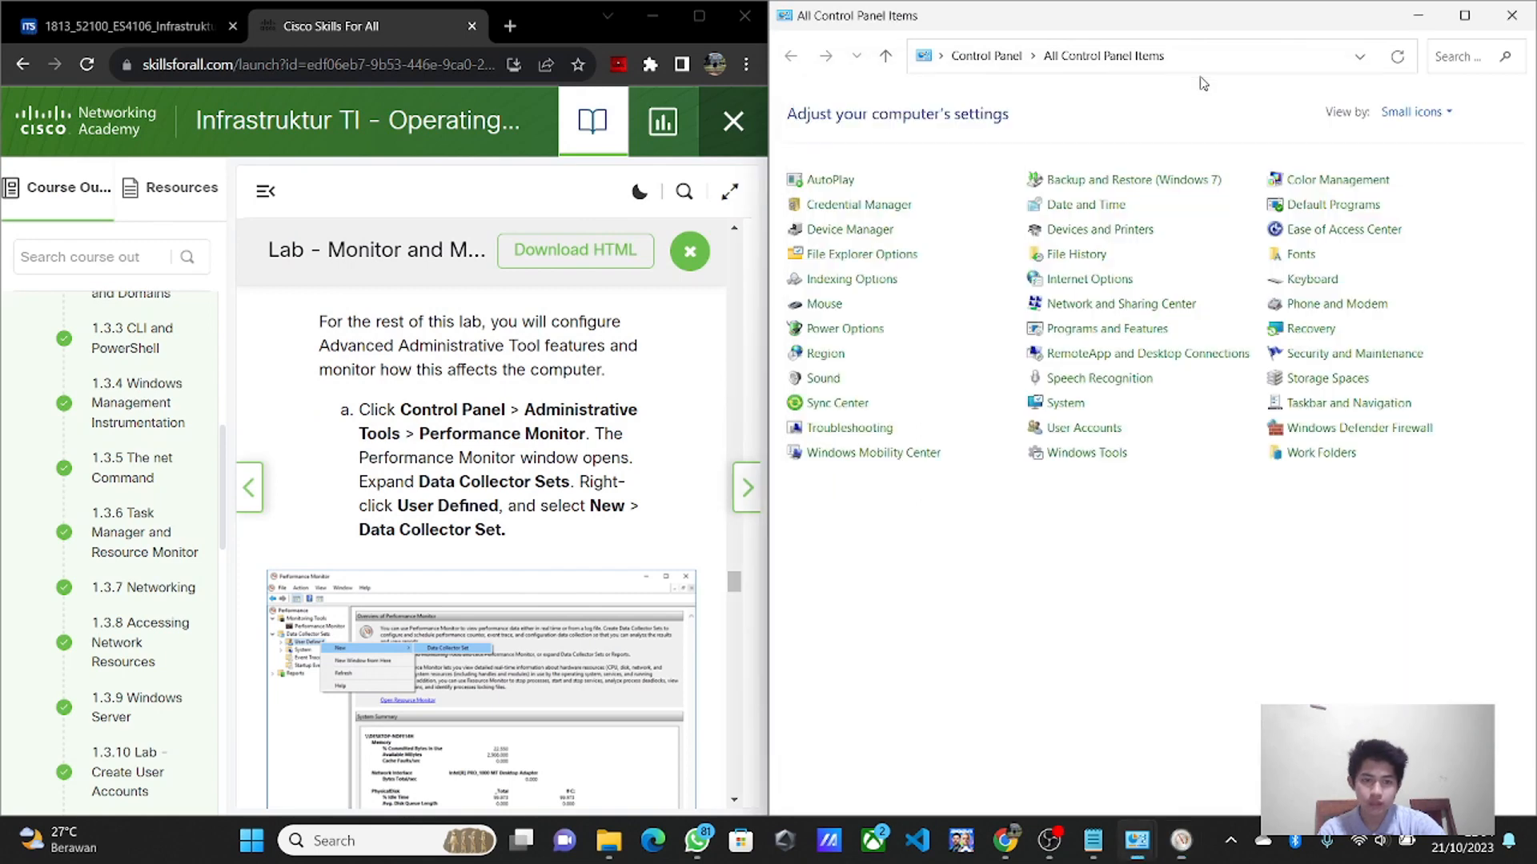
{"action": "left_click", "coordinate": [1182, 840]}
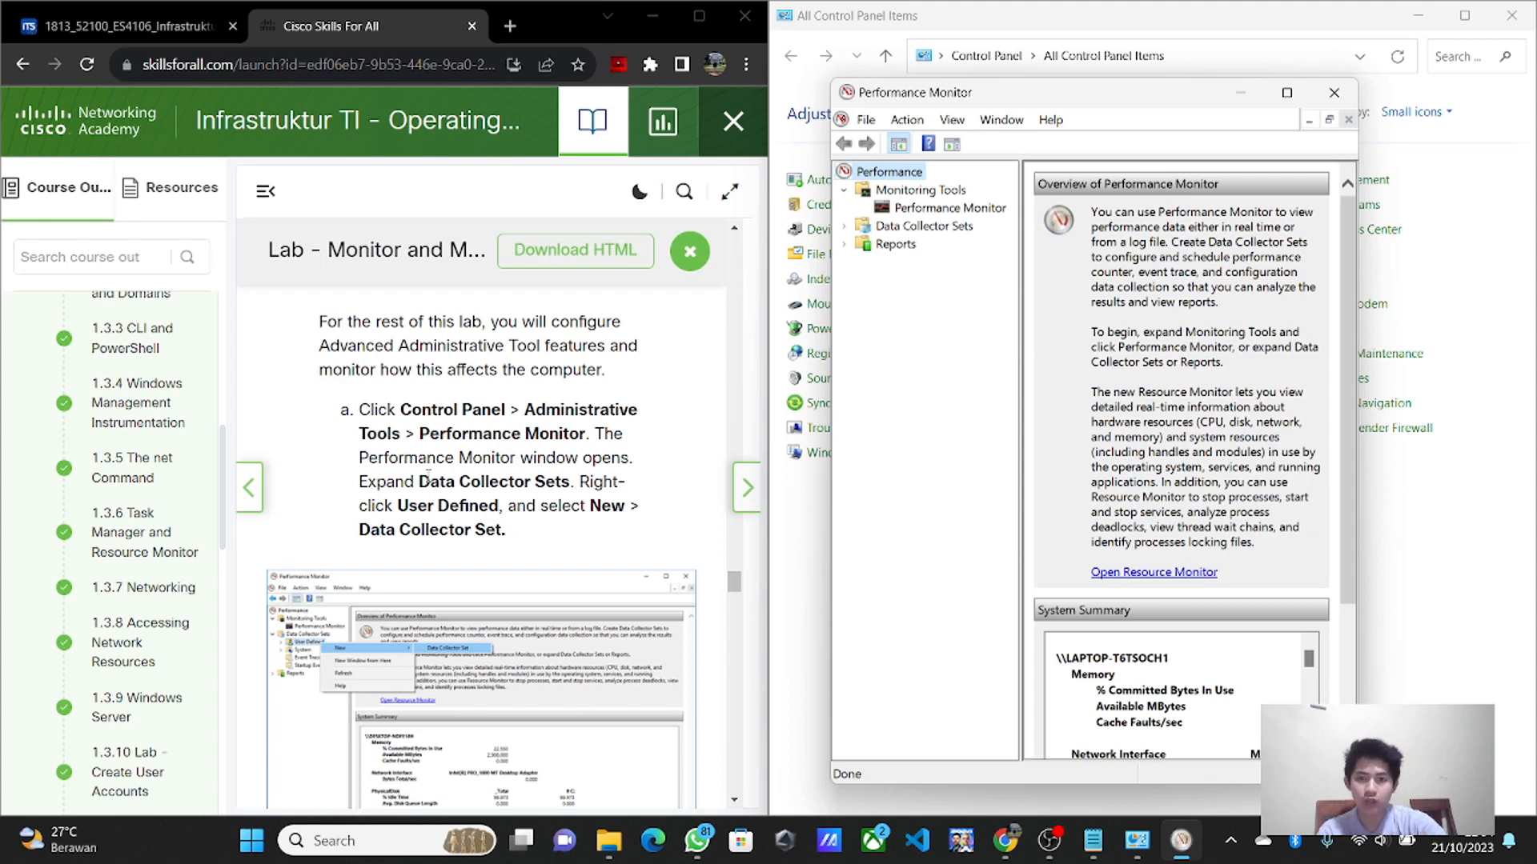
- Expand Data Collector Sets and start a new data collector set under User Defined
{"action": "left_click", "coordinate": [844, 226]}
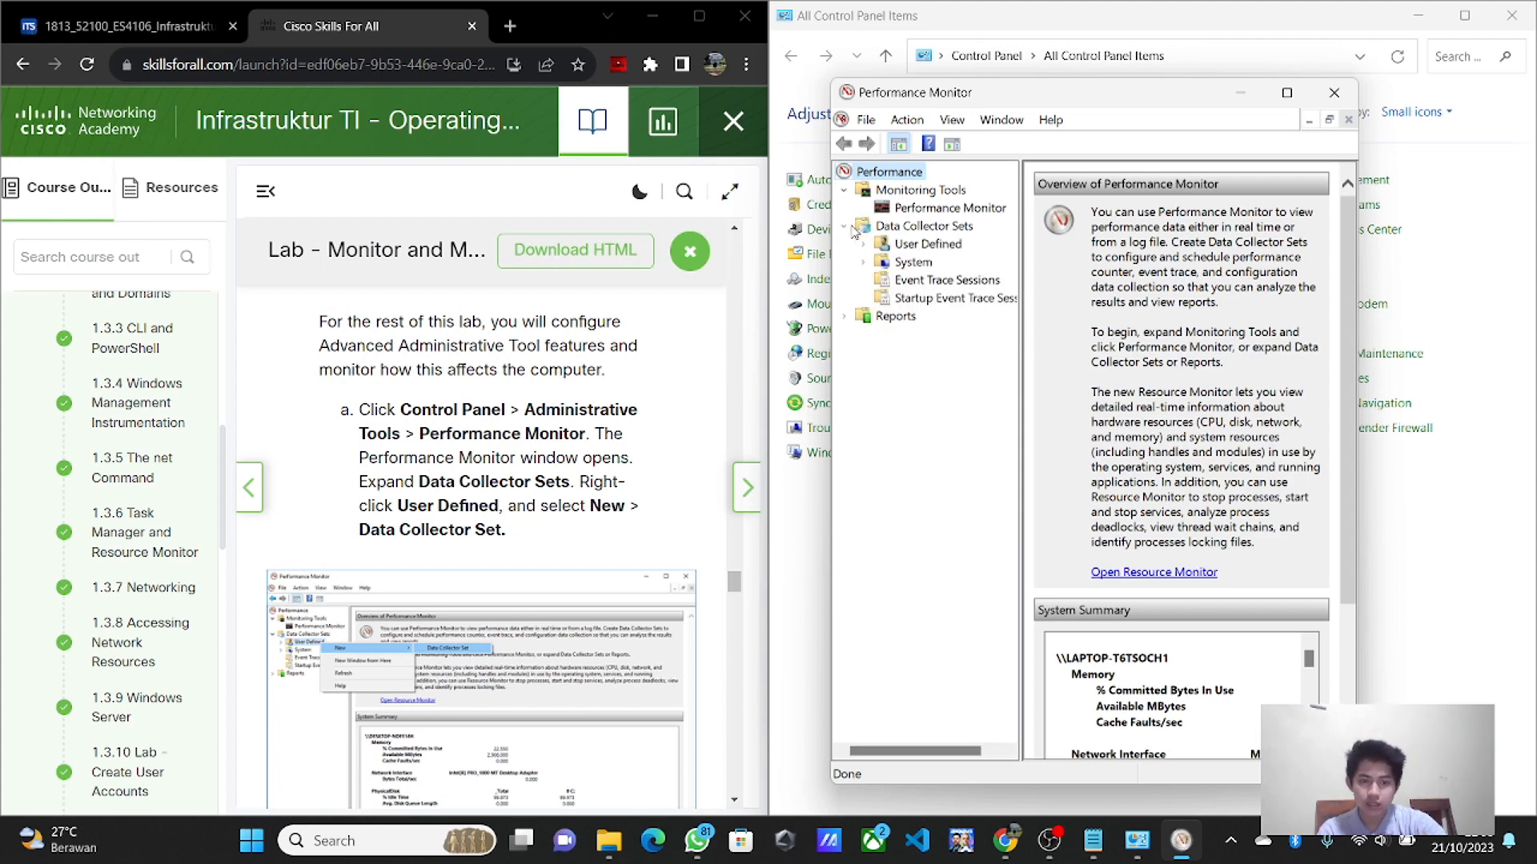
{"action": "right_click", "coordinate": [902, 247]}
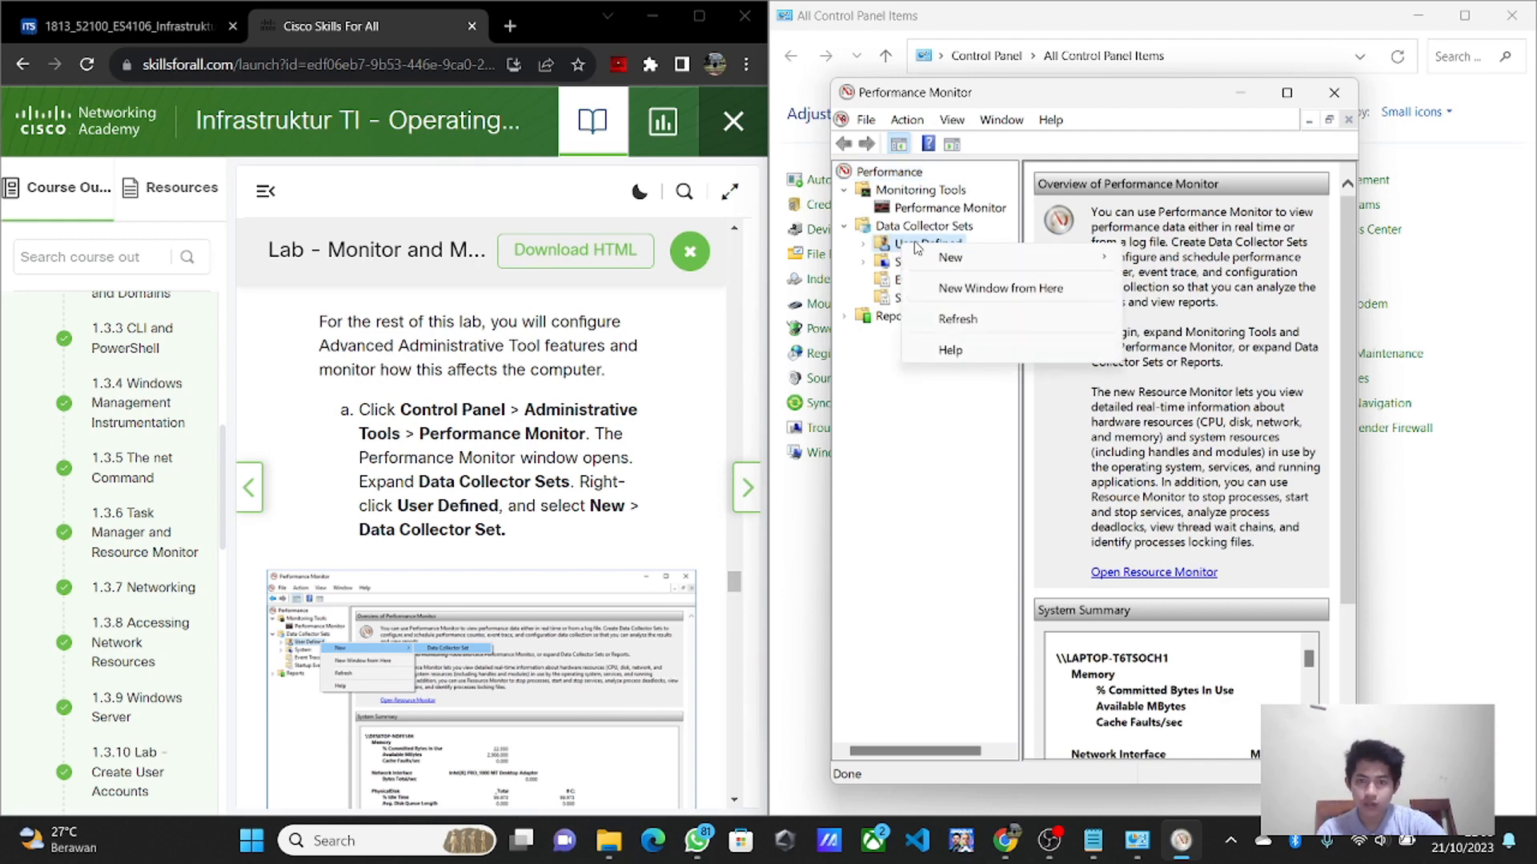
{"action": "mouse_move", "coordinate": [948, 260]}
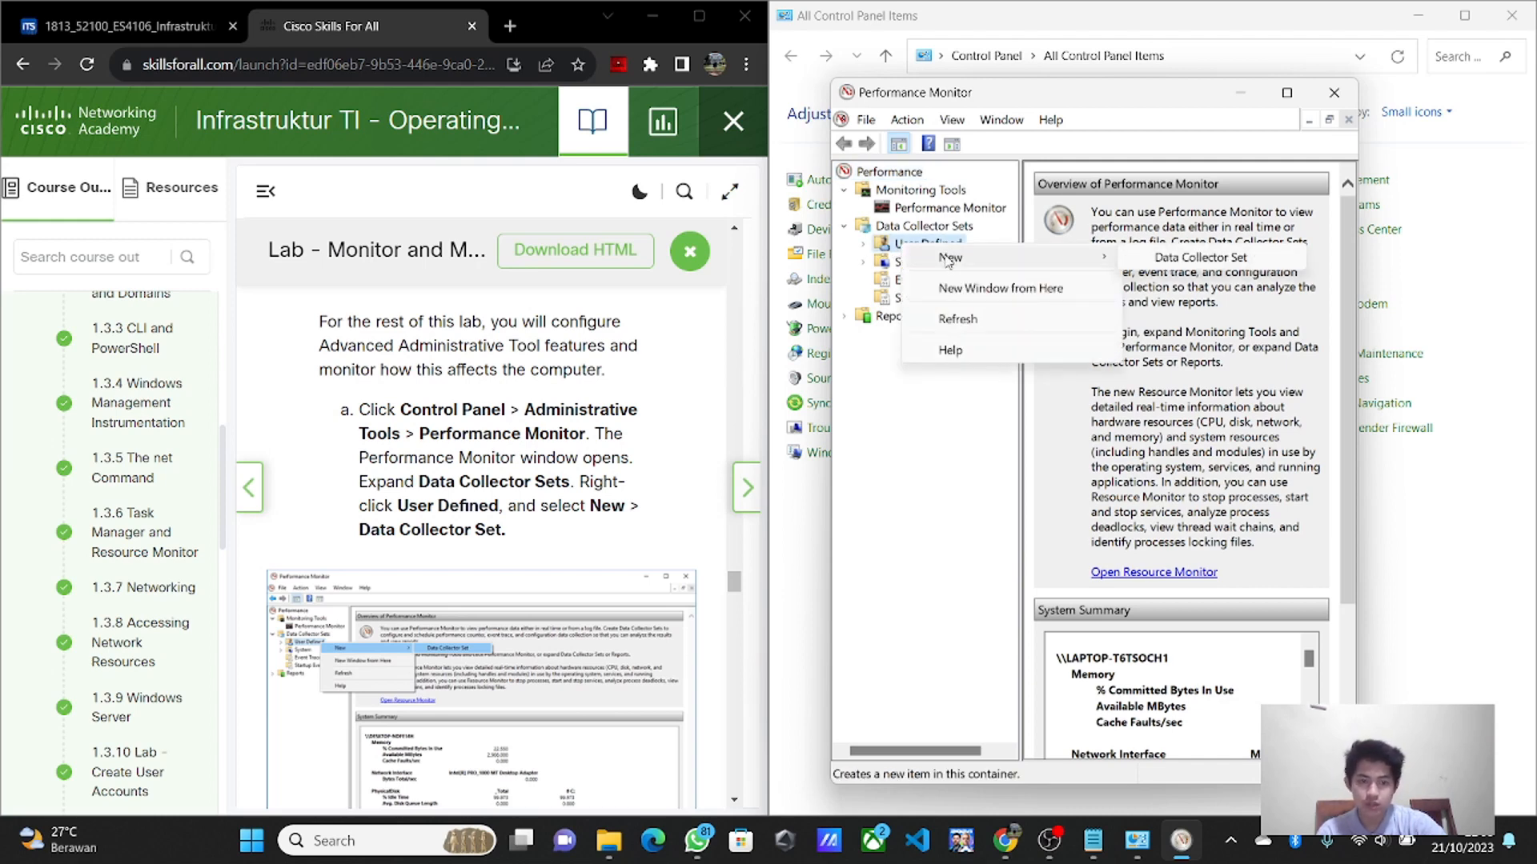
{"action": "left_click", "coordinate": [1152, 258]}
- Name the new data collector set Memory Logs, copying the name from lab step b
{"action": "scroll", "coordinate": [472, 529], "scroll_direction": "down", "scroll_amount": 5}
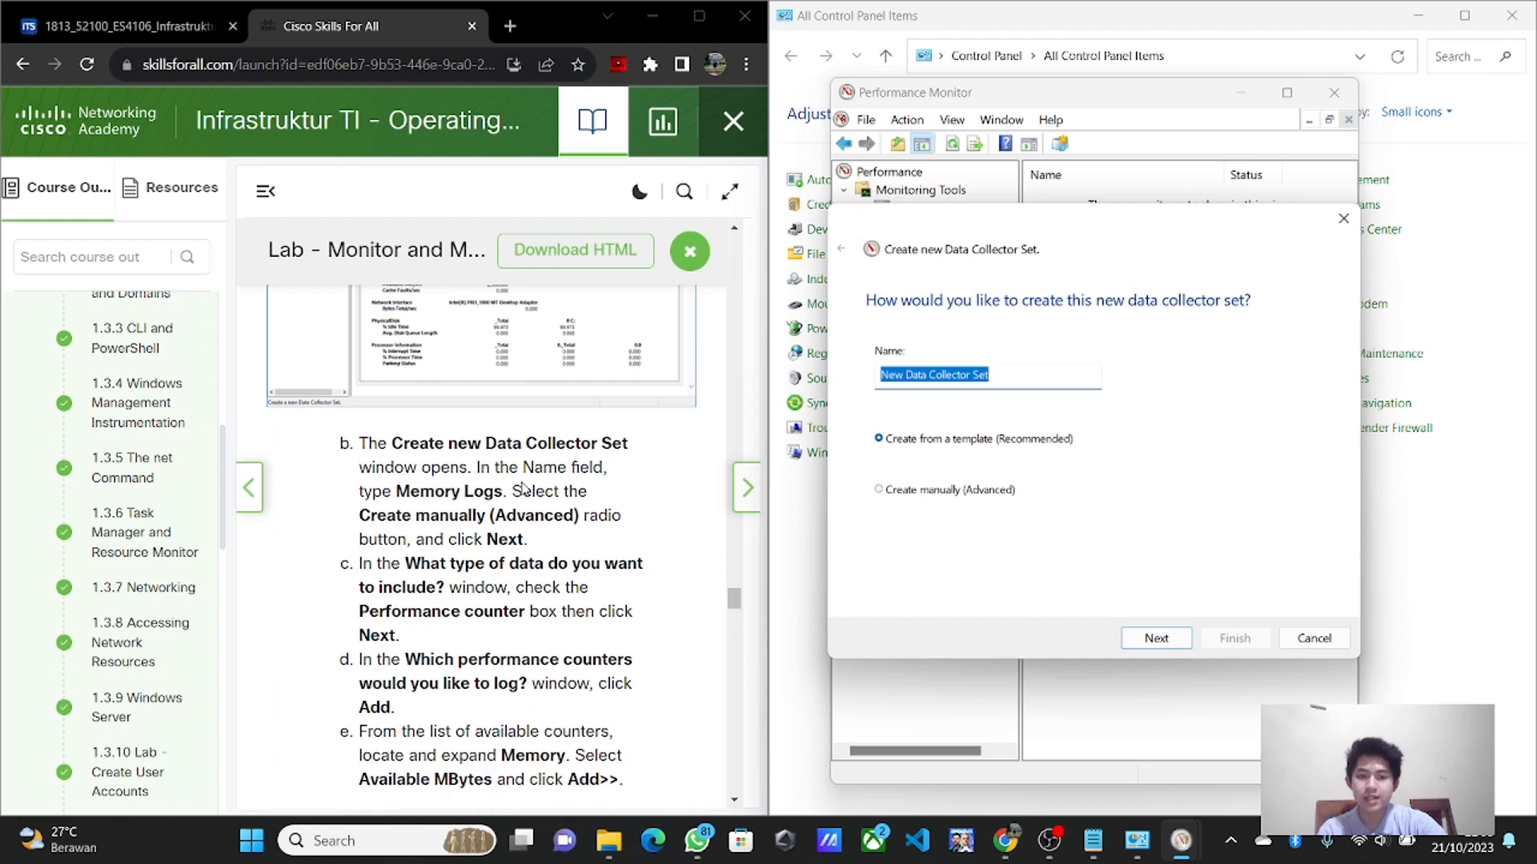
{"action": "left_click_drag", "start_coordinate": [398, 489], "coordinate": [504, 492]}
{"action": "key", "text": "ctrl+c"}
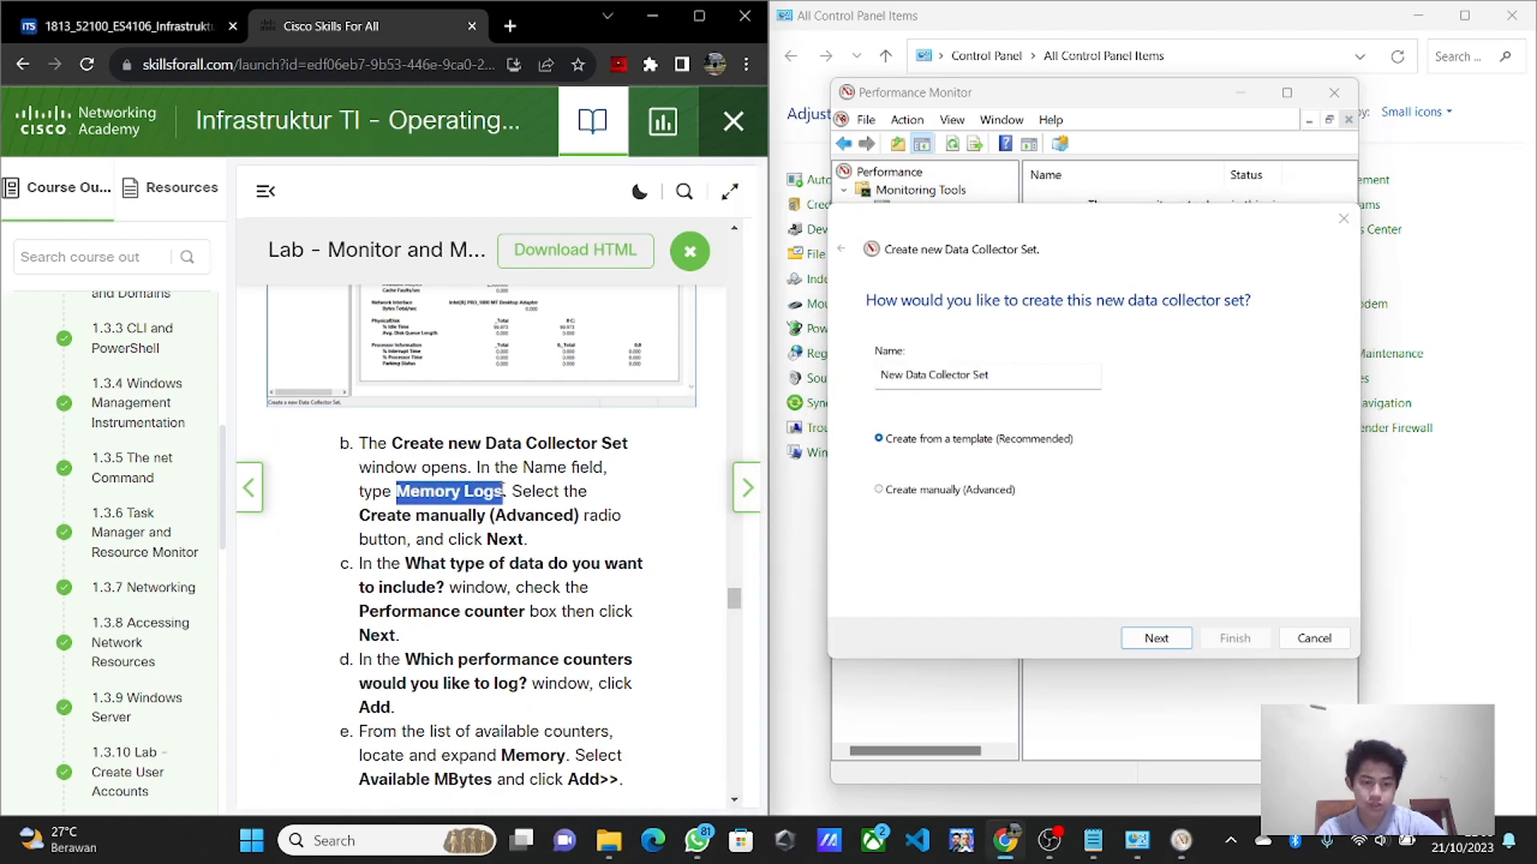
{"action": "left_click", "coordinate": [1003, 389]}
{"action": "key", "text": "BackSpace"}
{"action": "key", "text": "ctrl+v"}
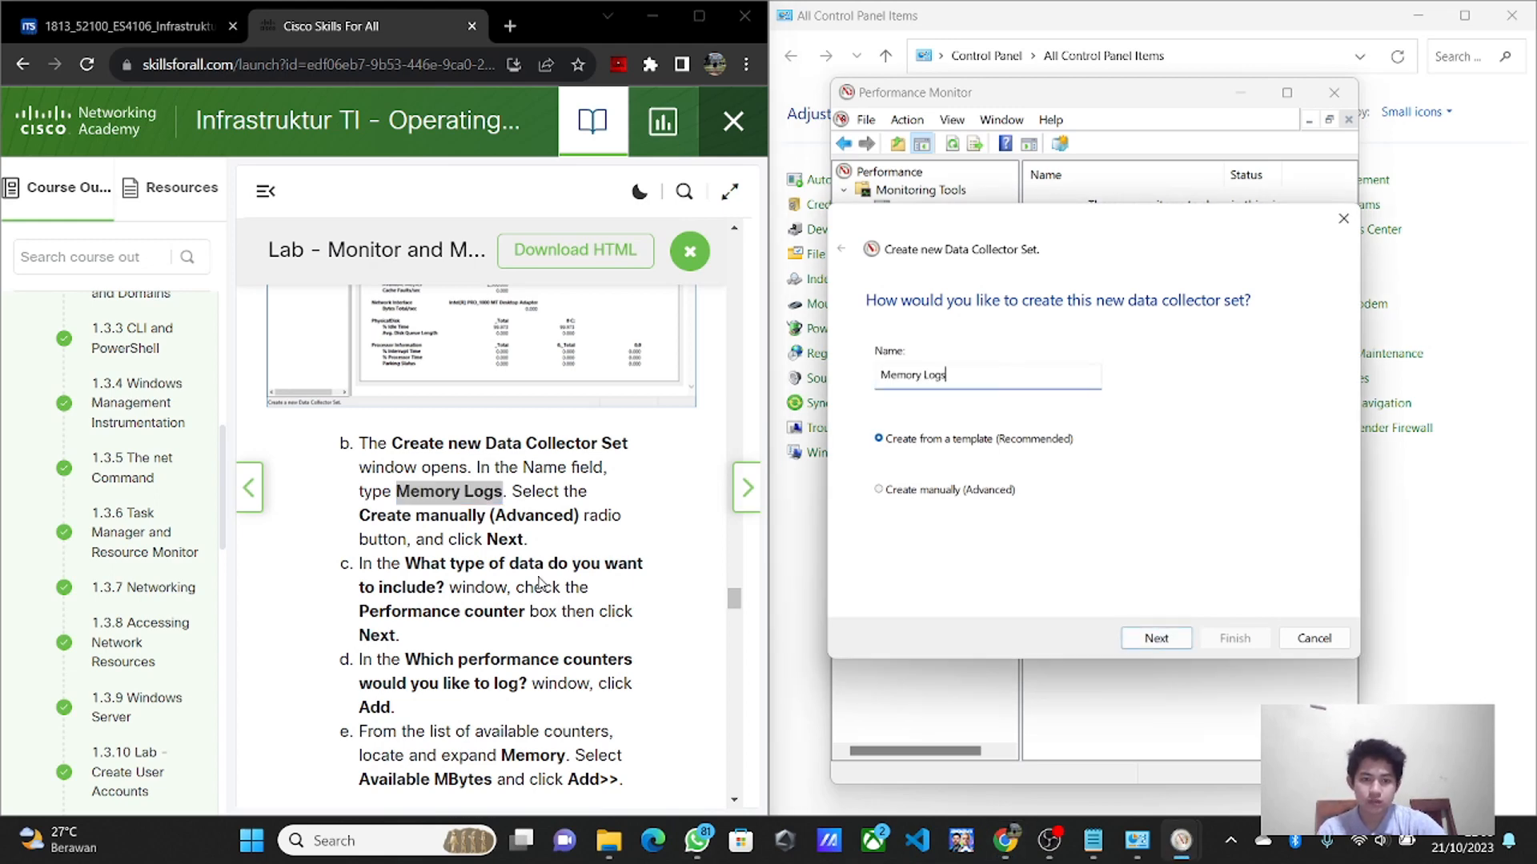
- Choose Create manually (Advanced) for the set and continue with Performance counter as the data log type
{"action": "scroll", "coordinate": [538, 582], "scroll_direction": "down", "scroll_amount": 2}
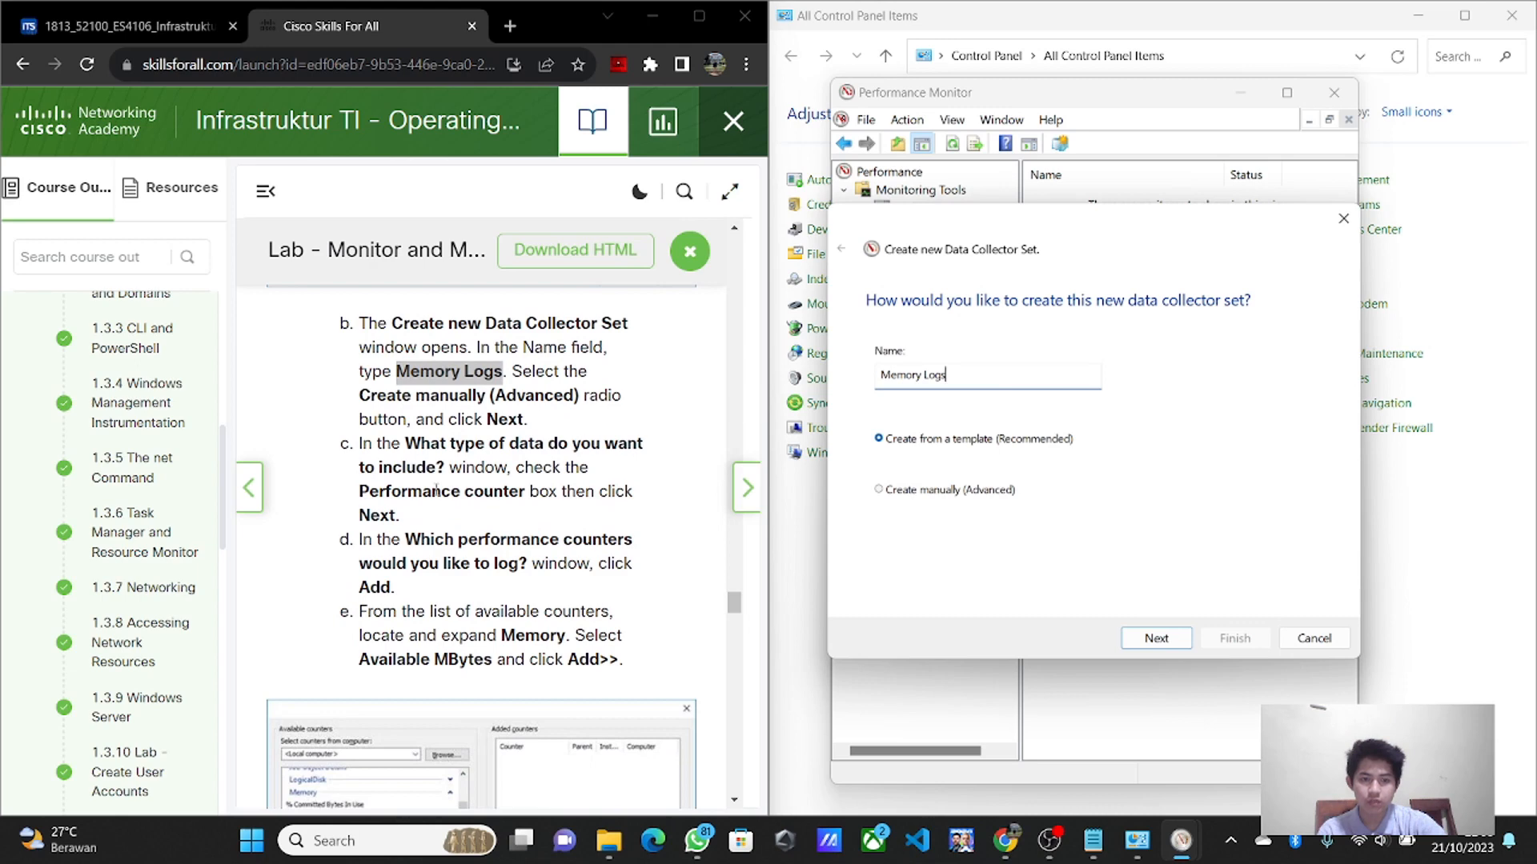
{"action": "left_click_drag", "start_coordinate": [509, 469], "coordinate": [664, 504]}
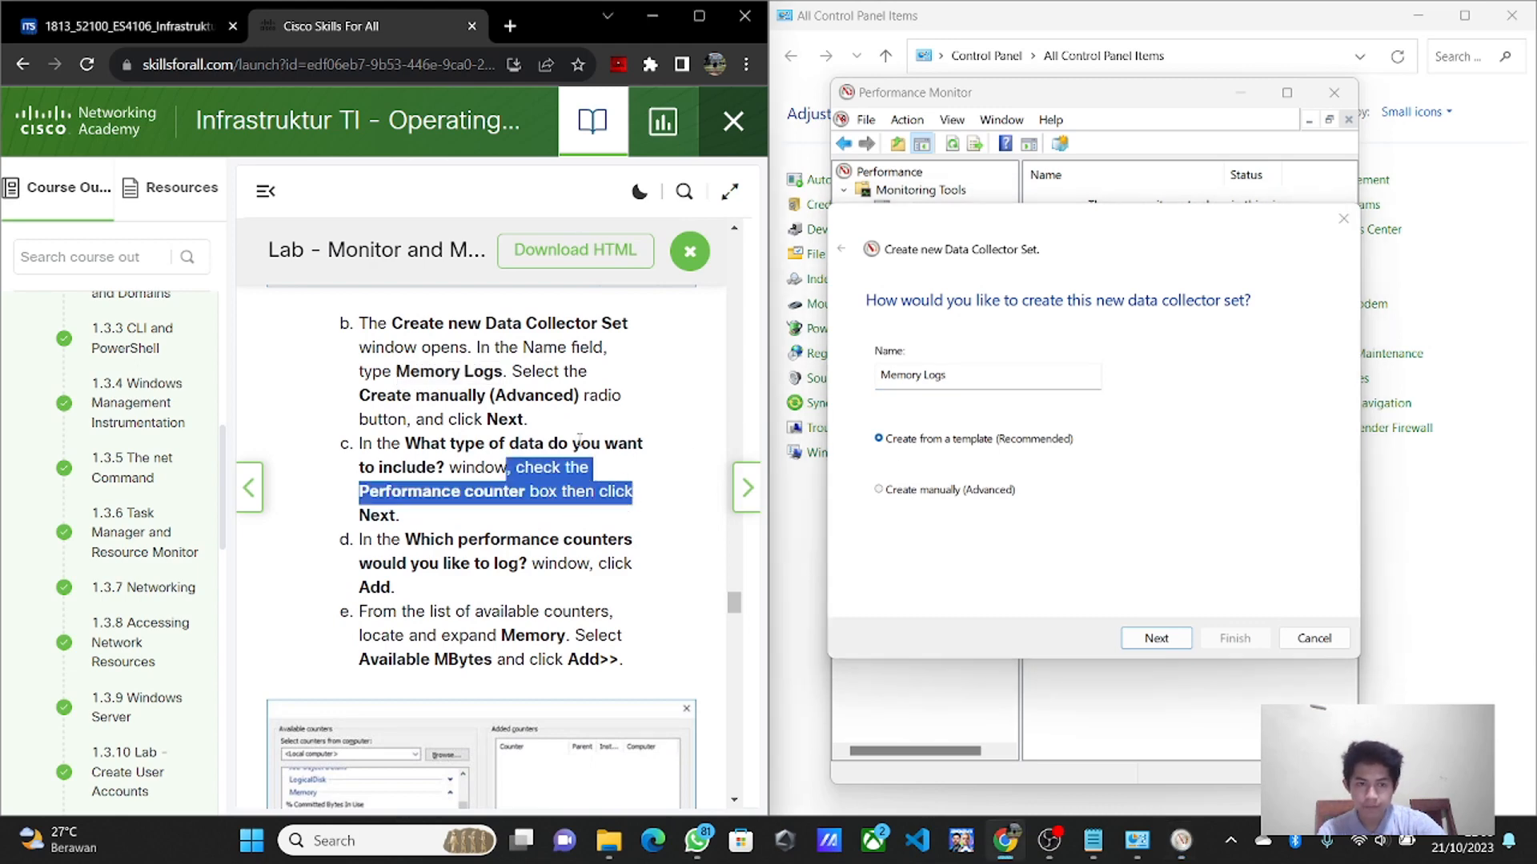
{"action": "left_click_drag", "start_coordinate": [513, 371], "coordinate": [582, 399]}
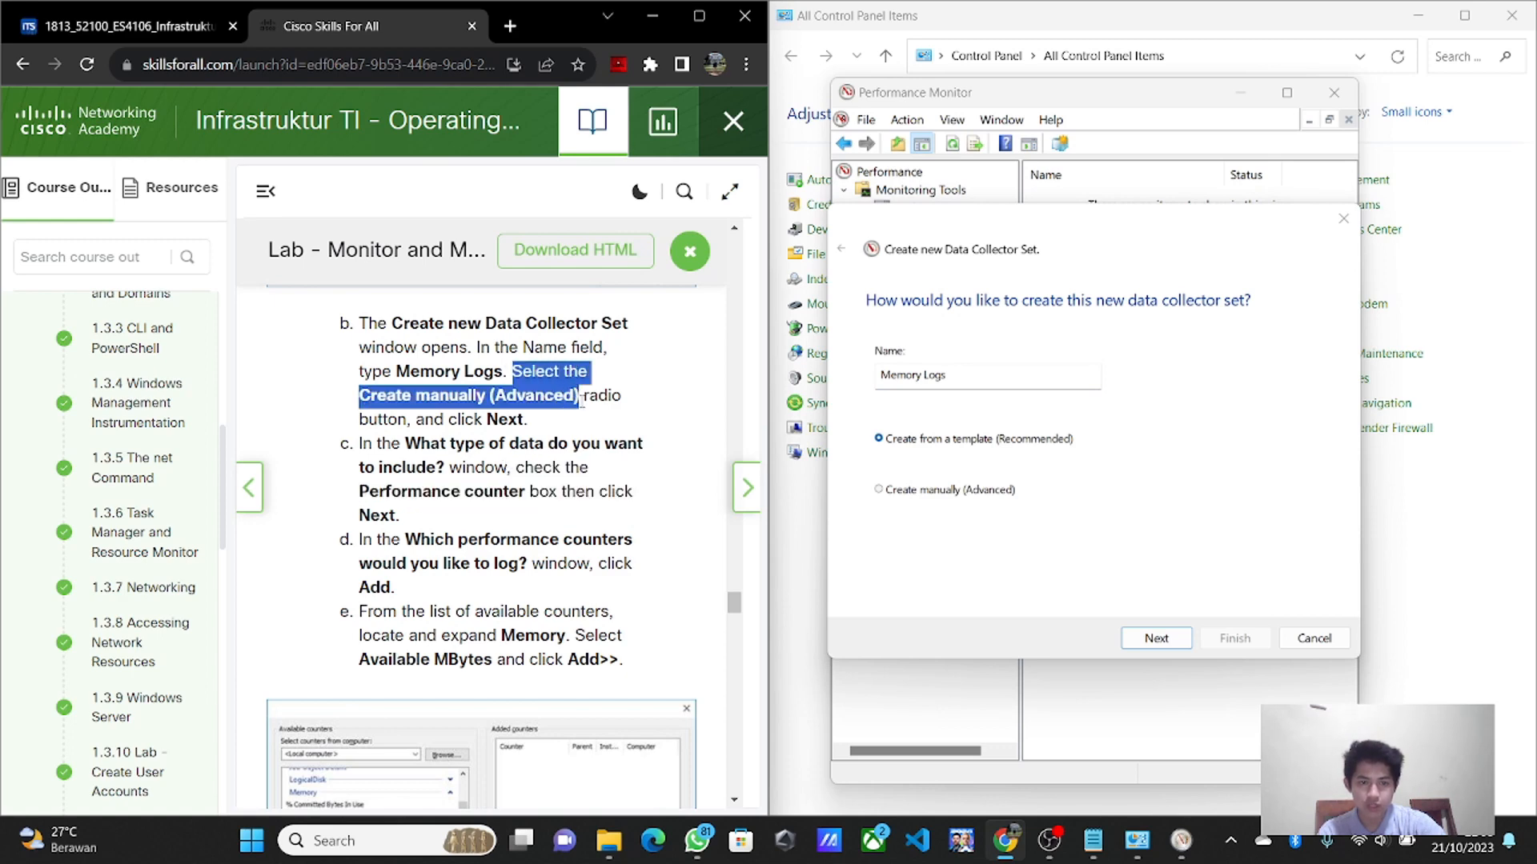
{"action": "left_click", "coordinate": [938, 489]}
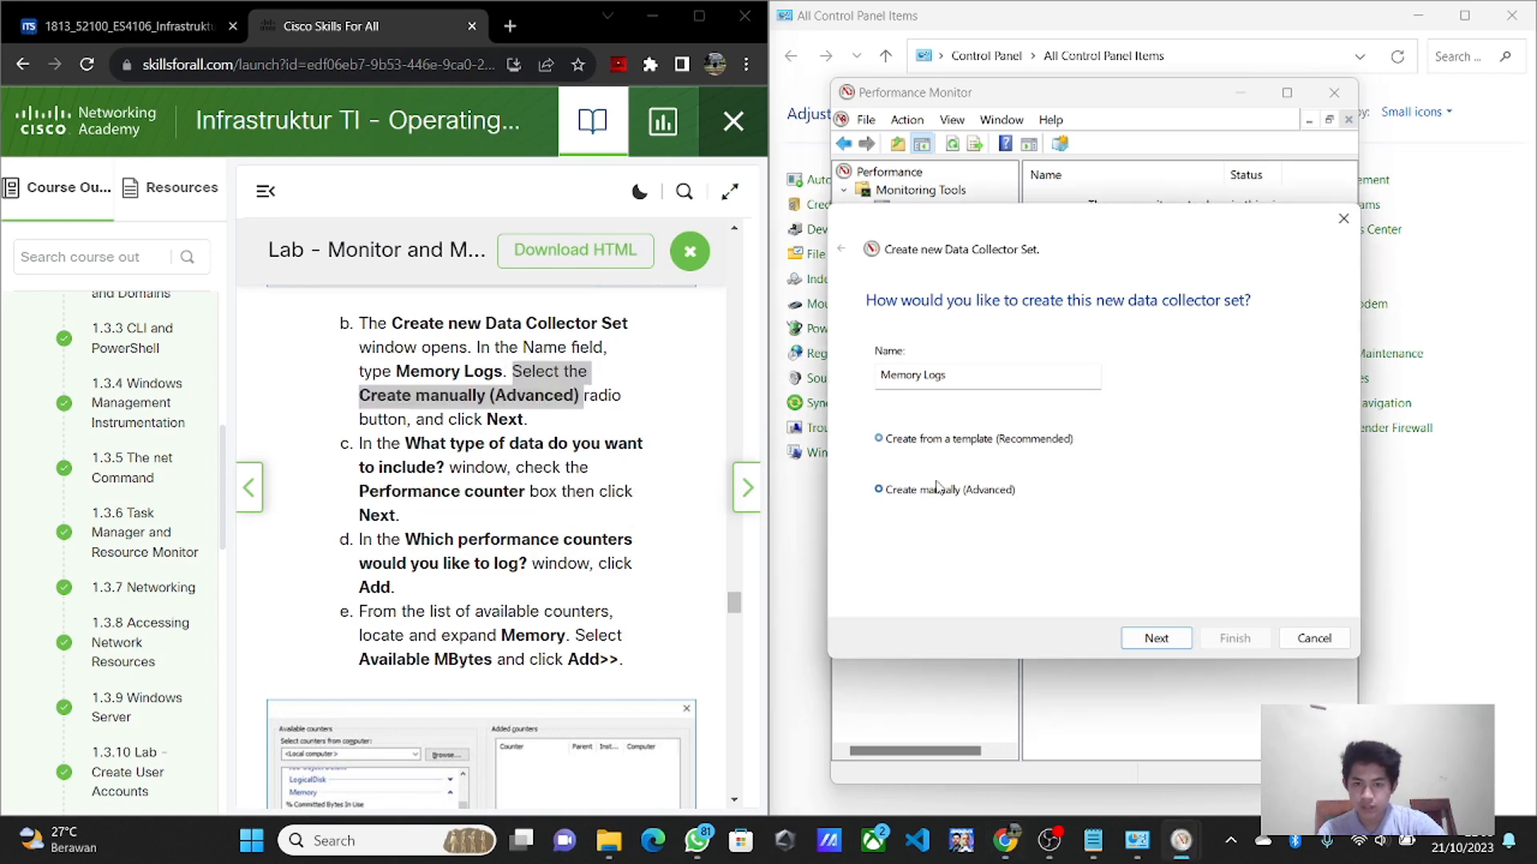
{"action": "left_click", "coordinate": [1156, 637]}
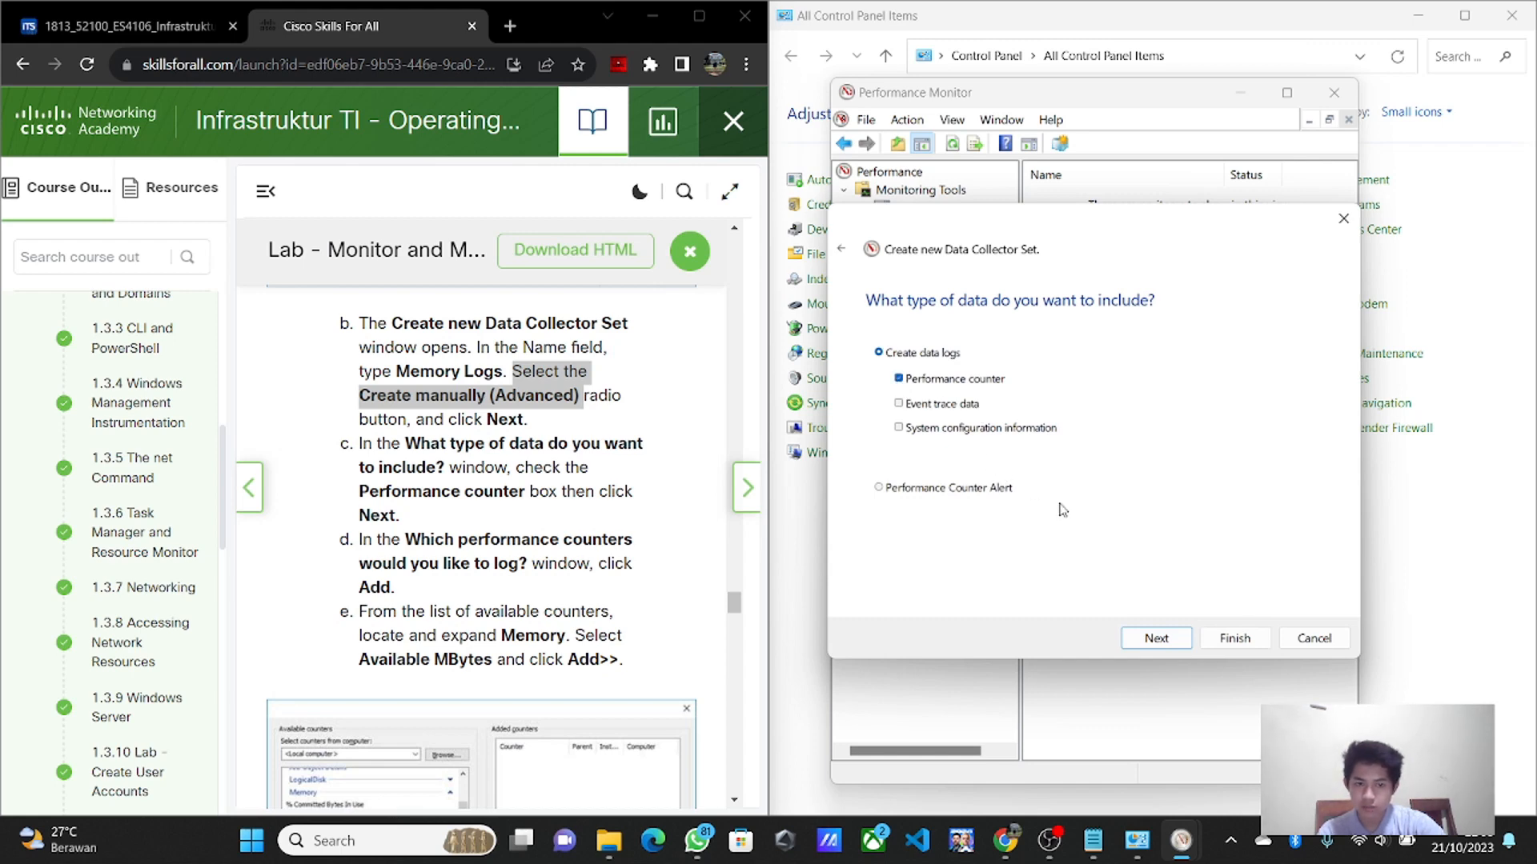
{"action": "left_click", "coordinate": [1148, 641]}
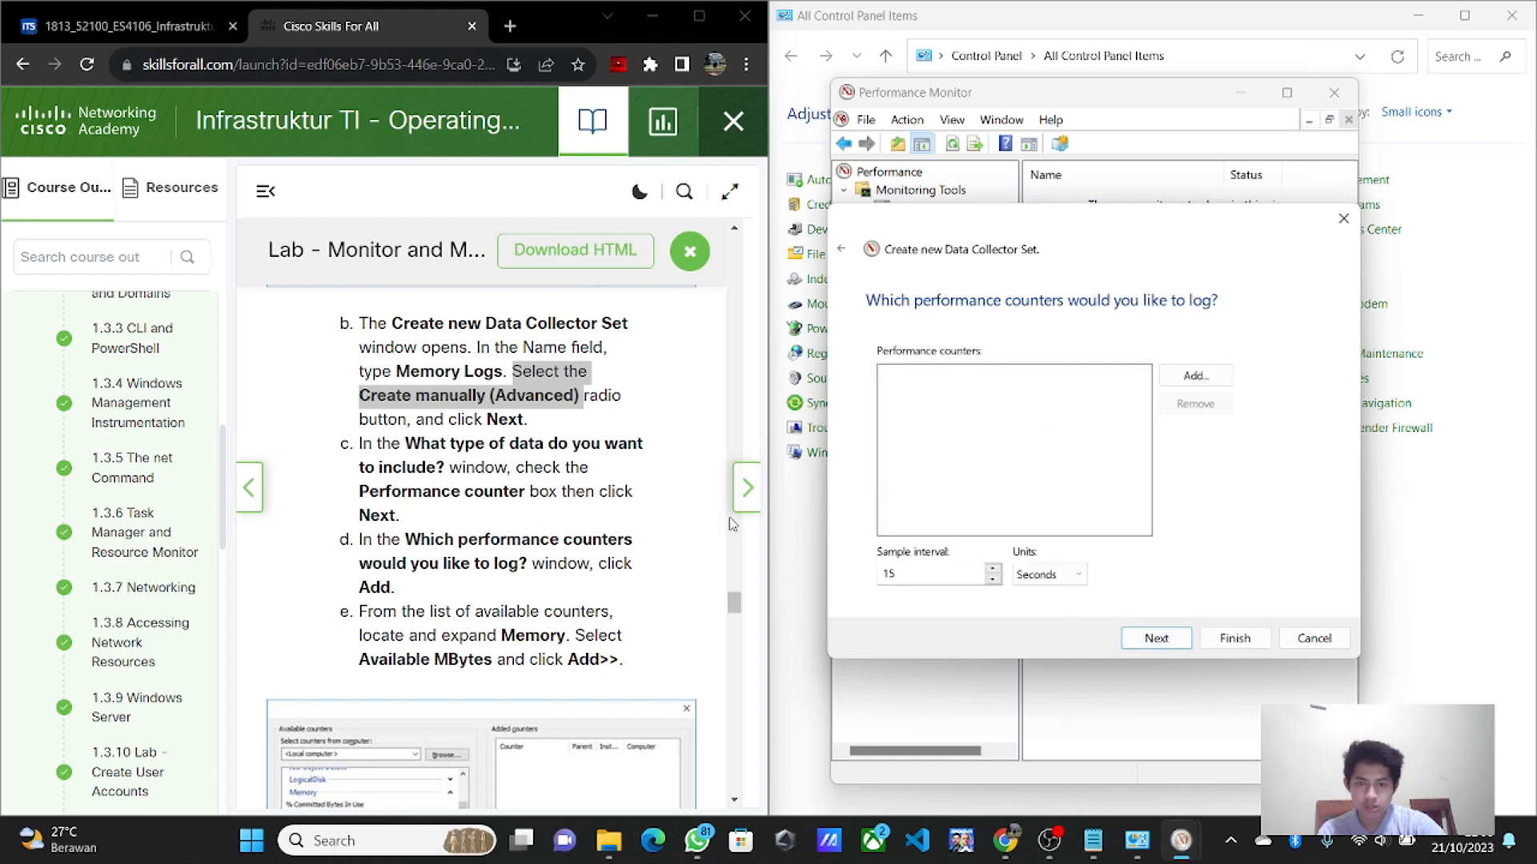
- Start adding a performance counter as lab steps d and e describe, and expand the Memory category among the available counters
{"action": "scroll", "coordinate": [571, 485], "scroll_direction": "down", "scroll_amount": 1}
{"action": "left_click", "coordinate": [599, 494]}
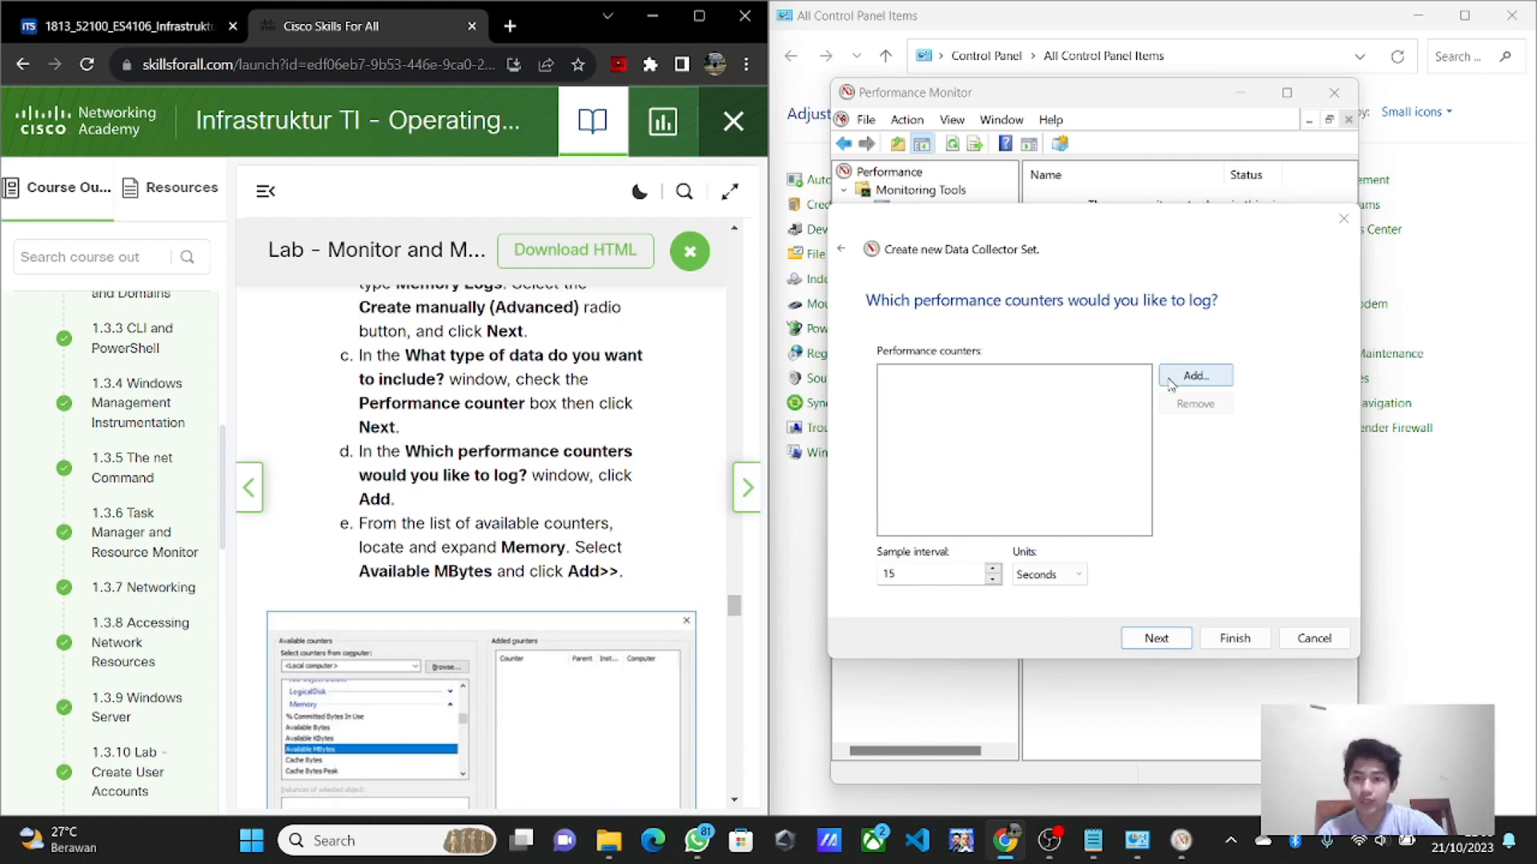
{"action": "left_click", "coordinate": [1197, 377]}
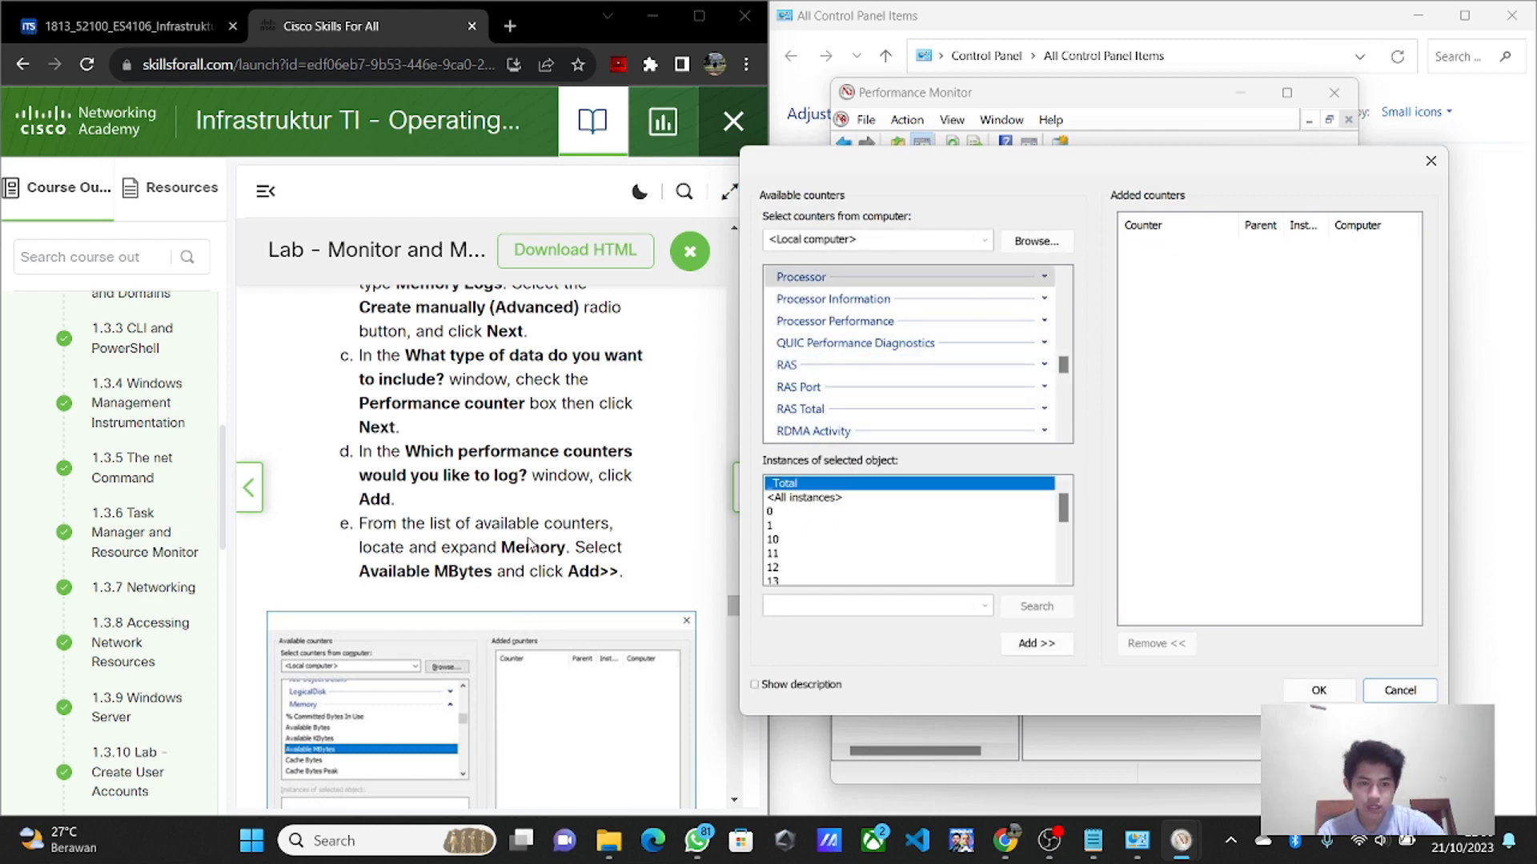
{"action": "scroll", "coordinate": [896, 341], "scroll_direction": "up", "scroll_amount": 15}
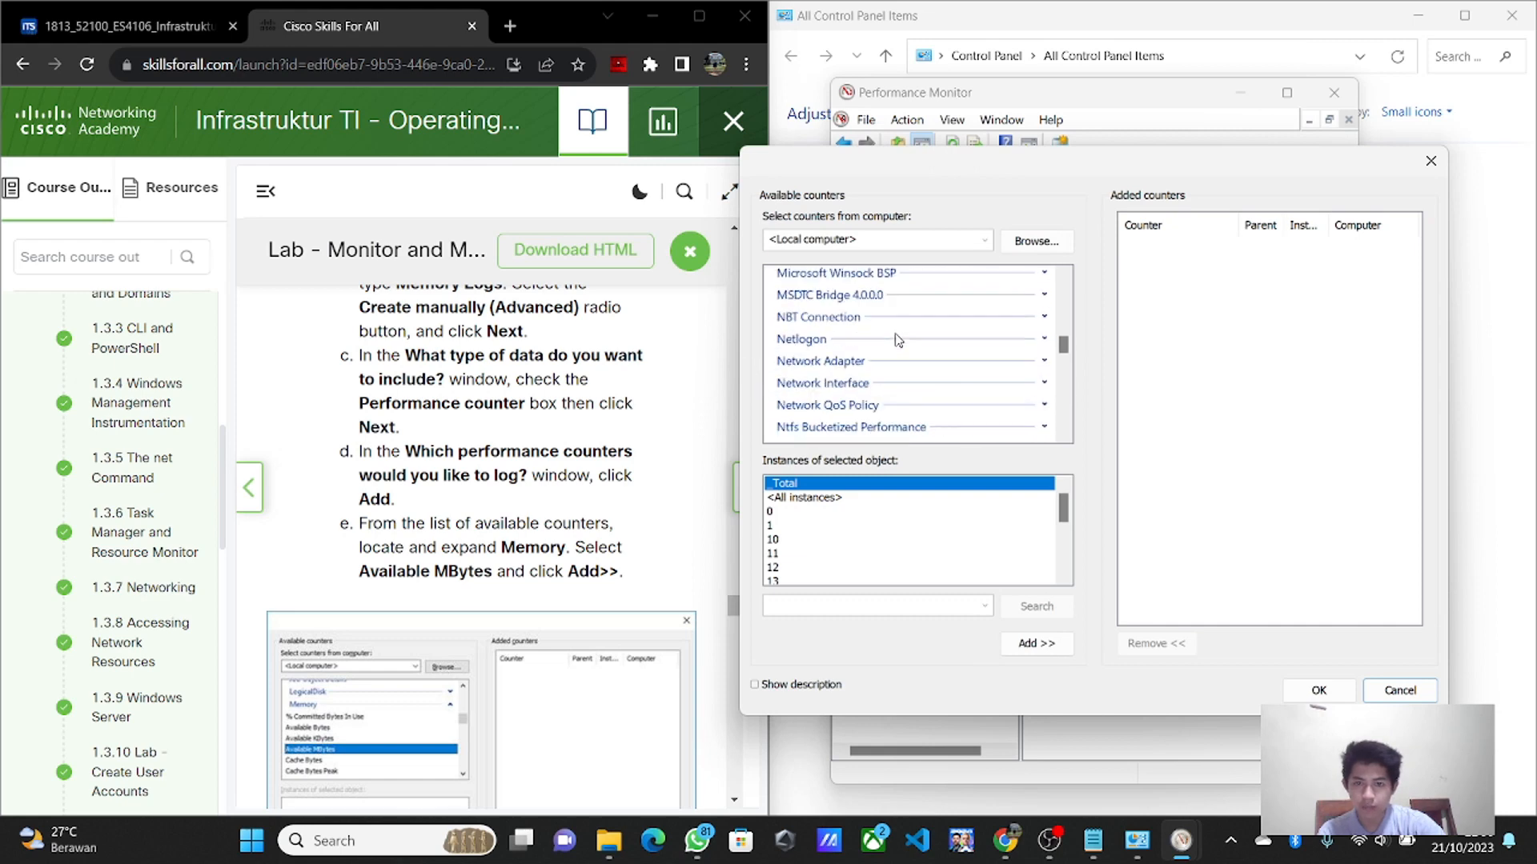
{"action": "scroll", "coordinate": [898, 341], "scroll_direction": "up", "scroll_amount": 10}
{"action": "scroll", "coordinate": [898, 341], "scroll_direction": "down", "scroll_amount": 5}
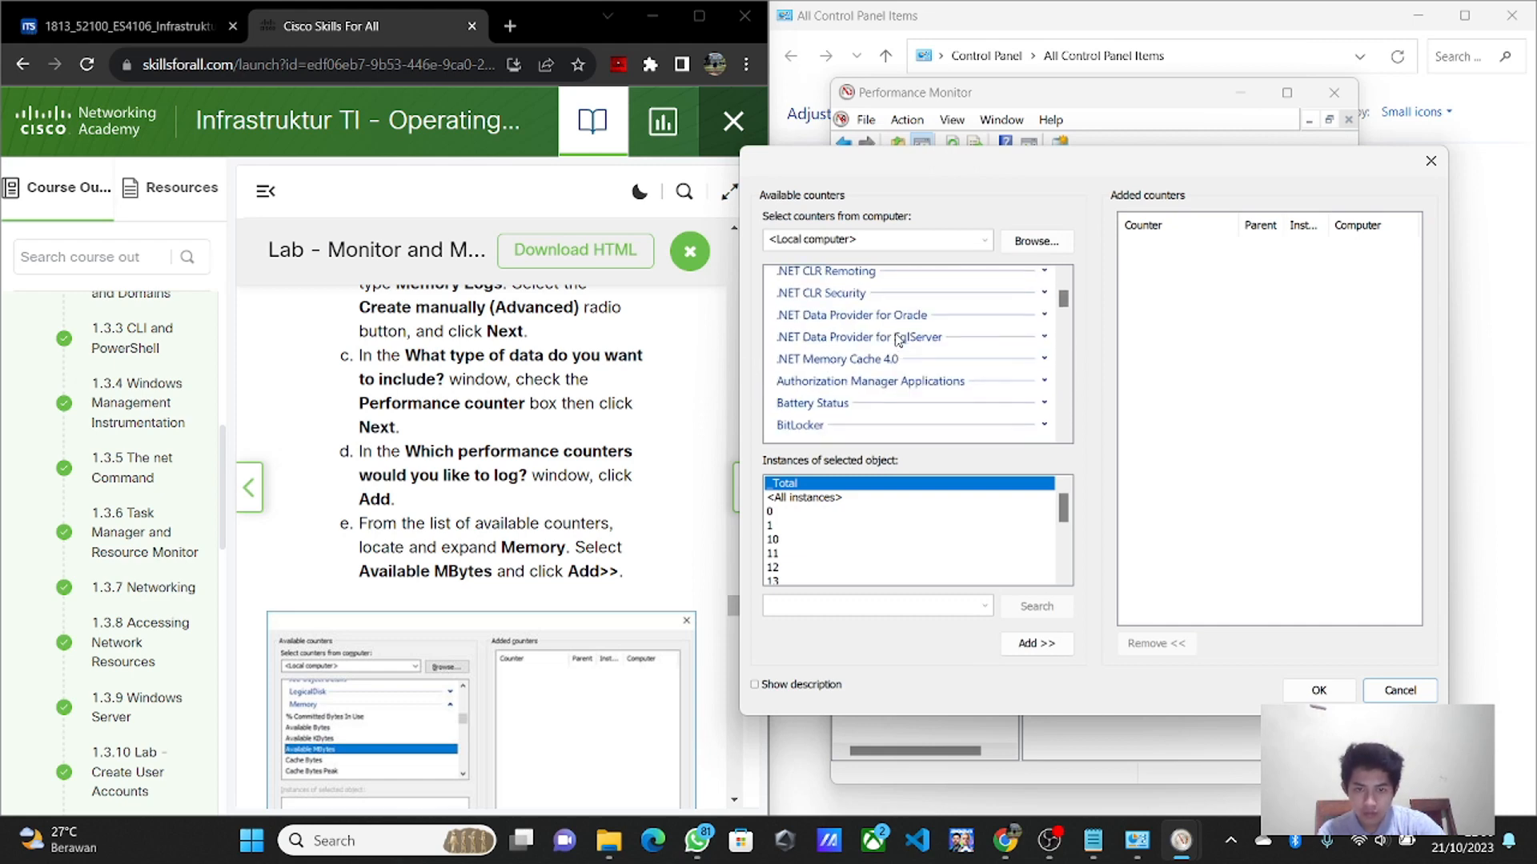
{"action": "scroll", "coordinate": [898, 341], "scroll_direction": "up", "scroll_amount": 5}
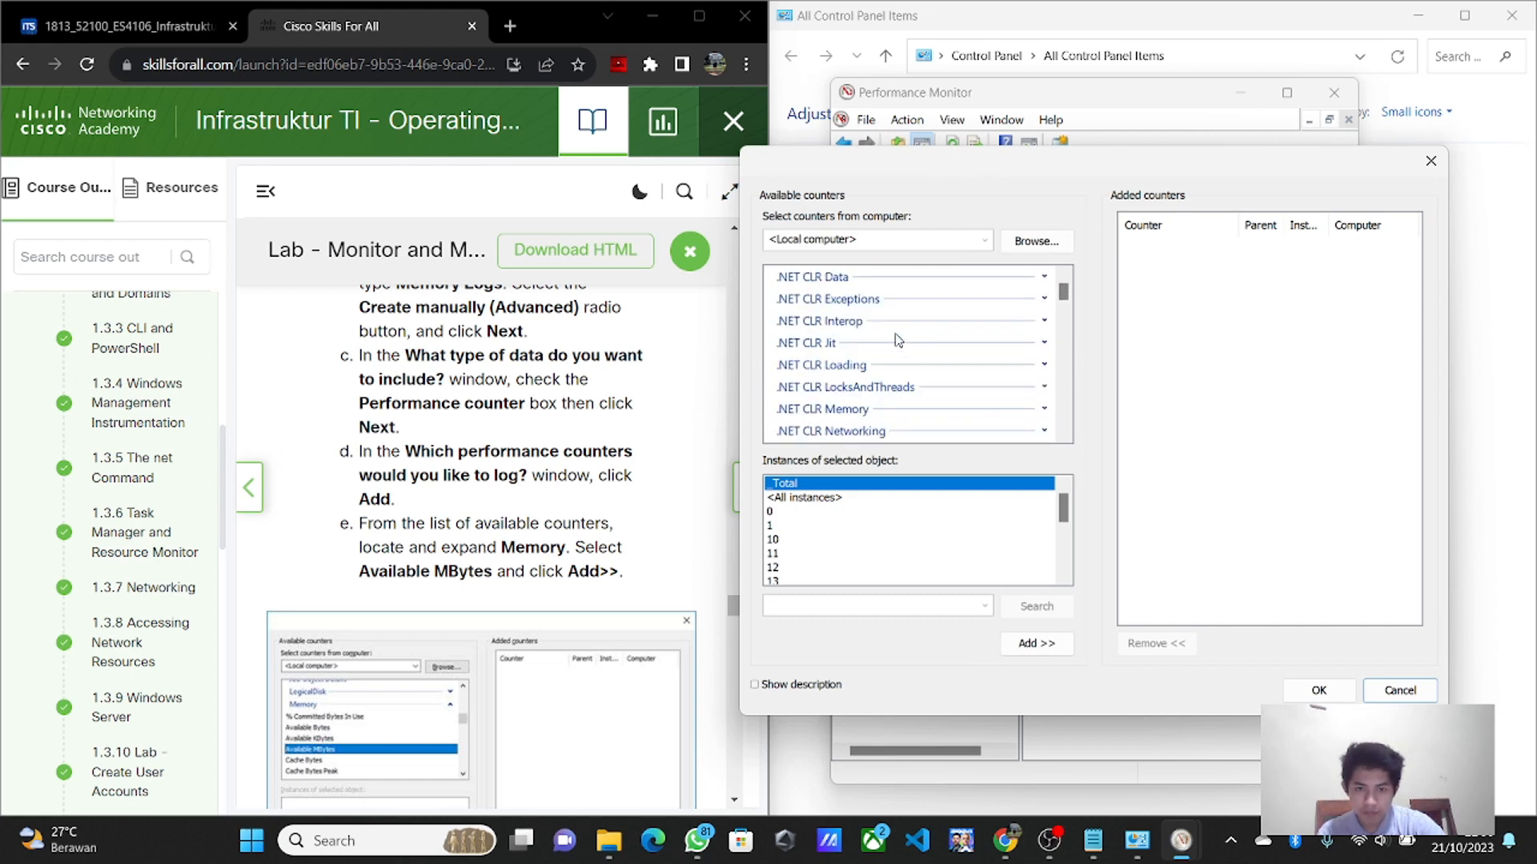
{"action": "scroll", "coordinate": [898, 341], "scroll_direction": "down", "scroll_amount": 7}
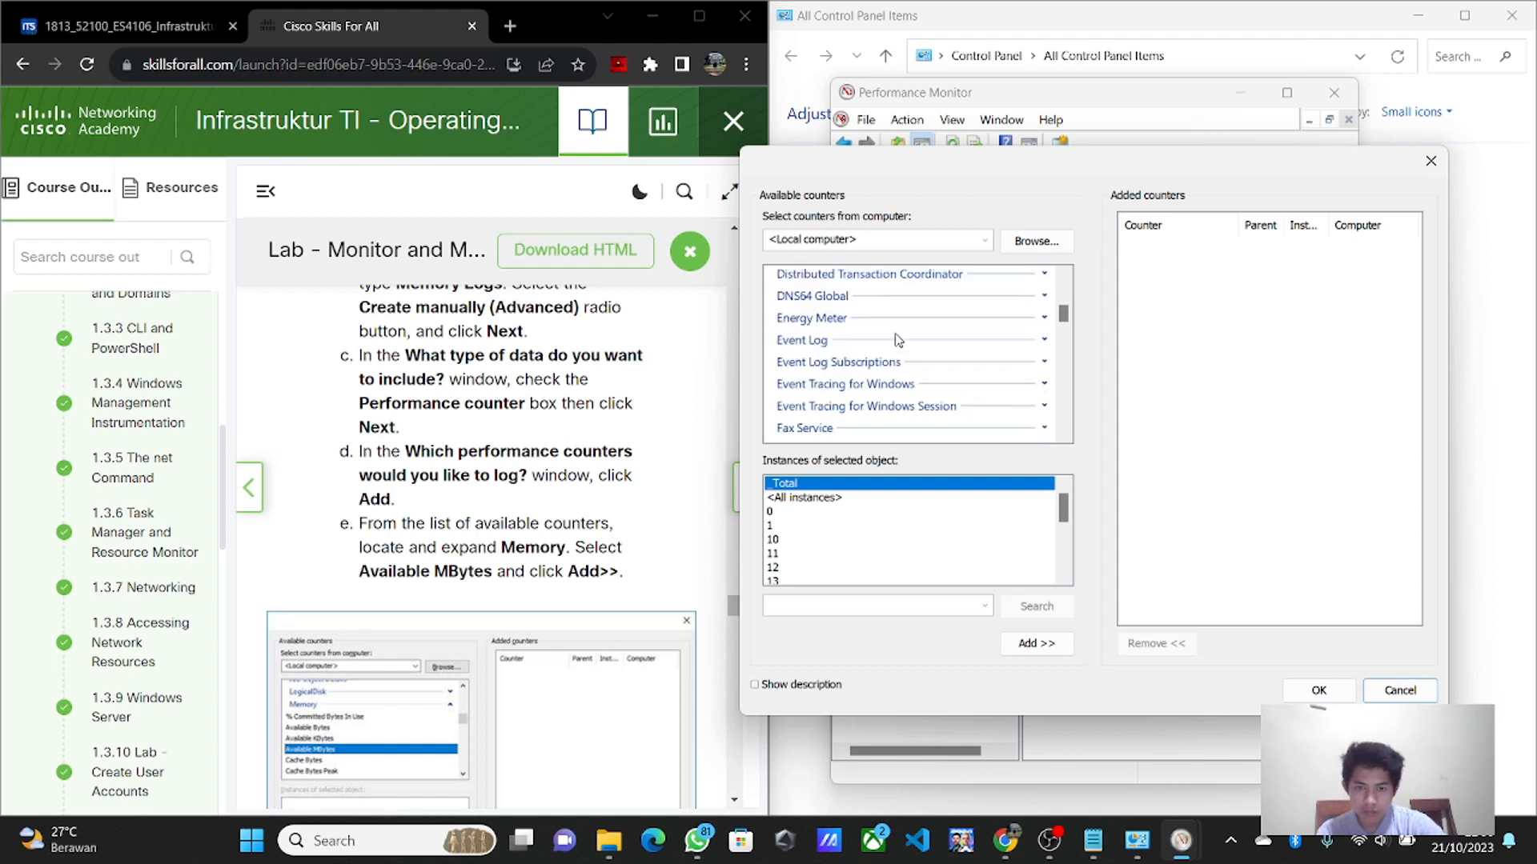
{"action": "scroll", "coordinate": [898, 341], "scroll_direction": "down", "scroll_amount": 15}
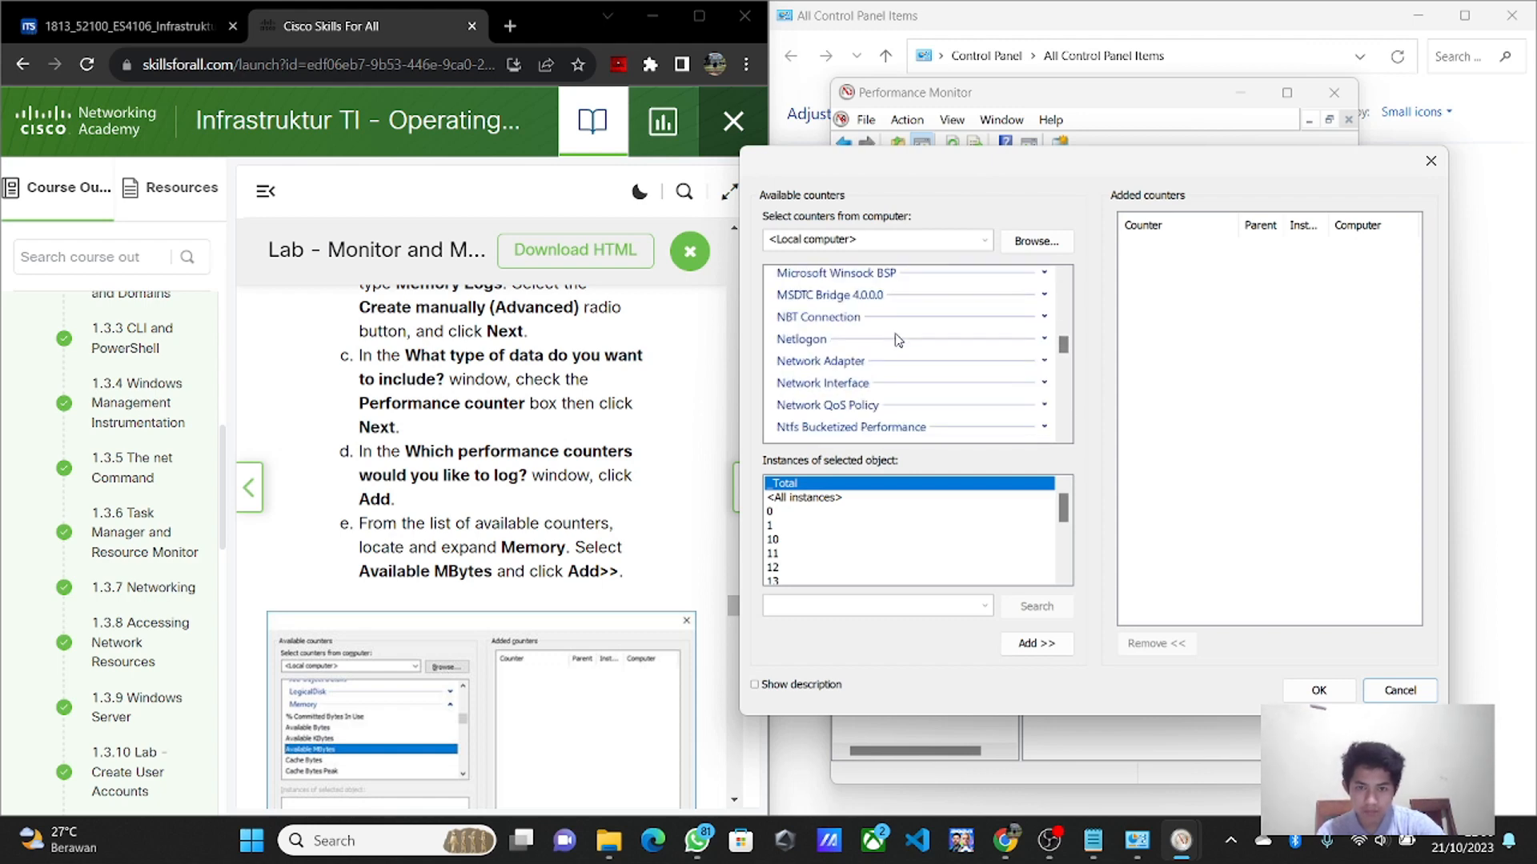
{"action": "scroll", "coordinate": [898, 341], "scroll_direction": "down", "scroll_amount": 1}
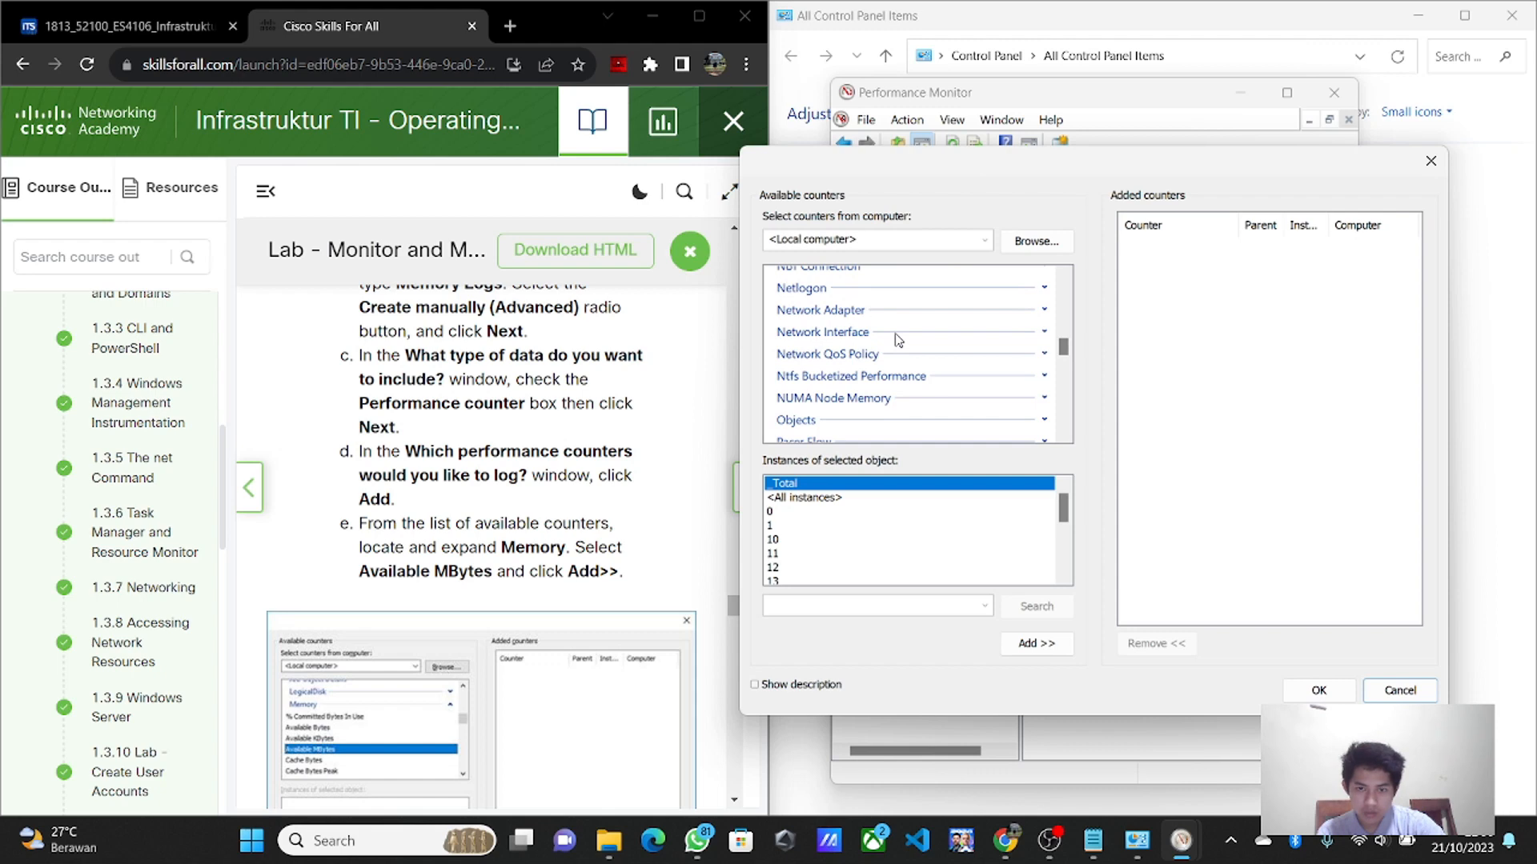
{"action": "scroll", "coordinate": [898, 341], "scroll_direction": "up", "scroll_amount": 2}
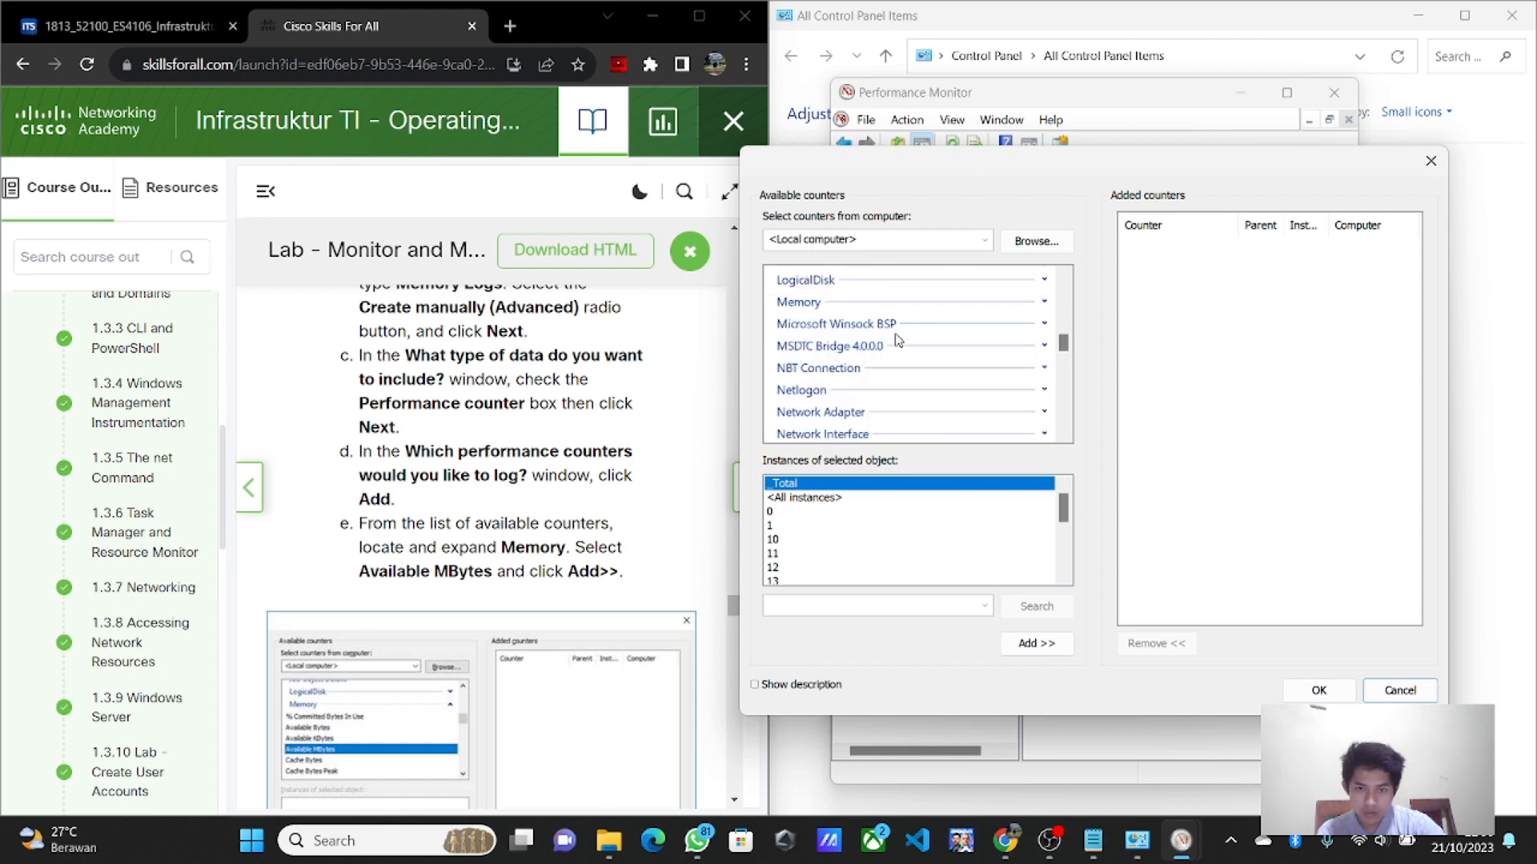
{"action": "left_click", "coordinate": [1044, 302]}
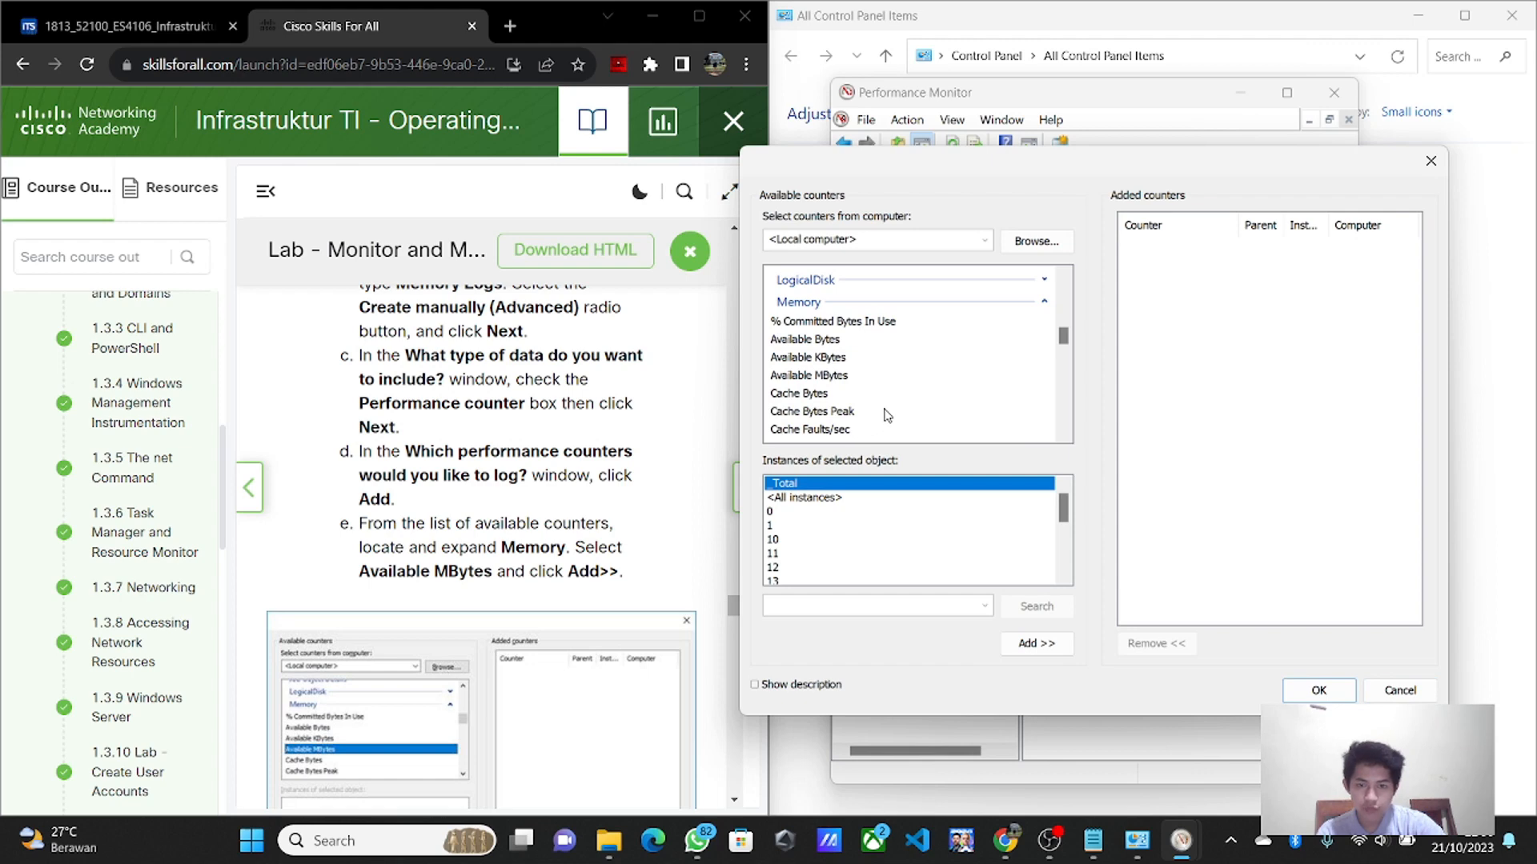
- Add the Available MBytes memory counter to the data collector set and accept the counter selection
{"action": "left_click", "coordinate": [842, 378]}
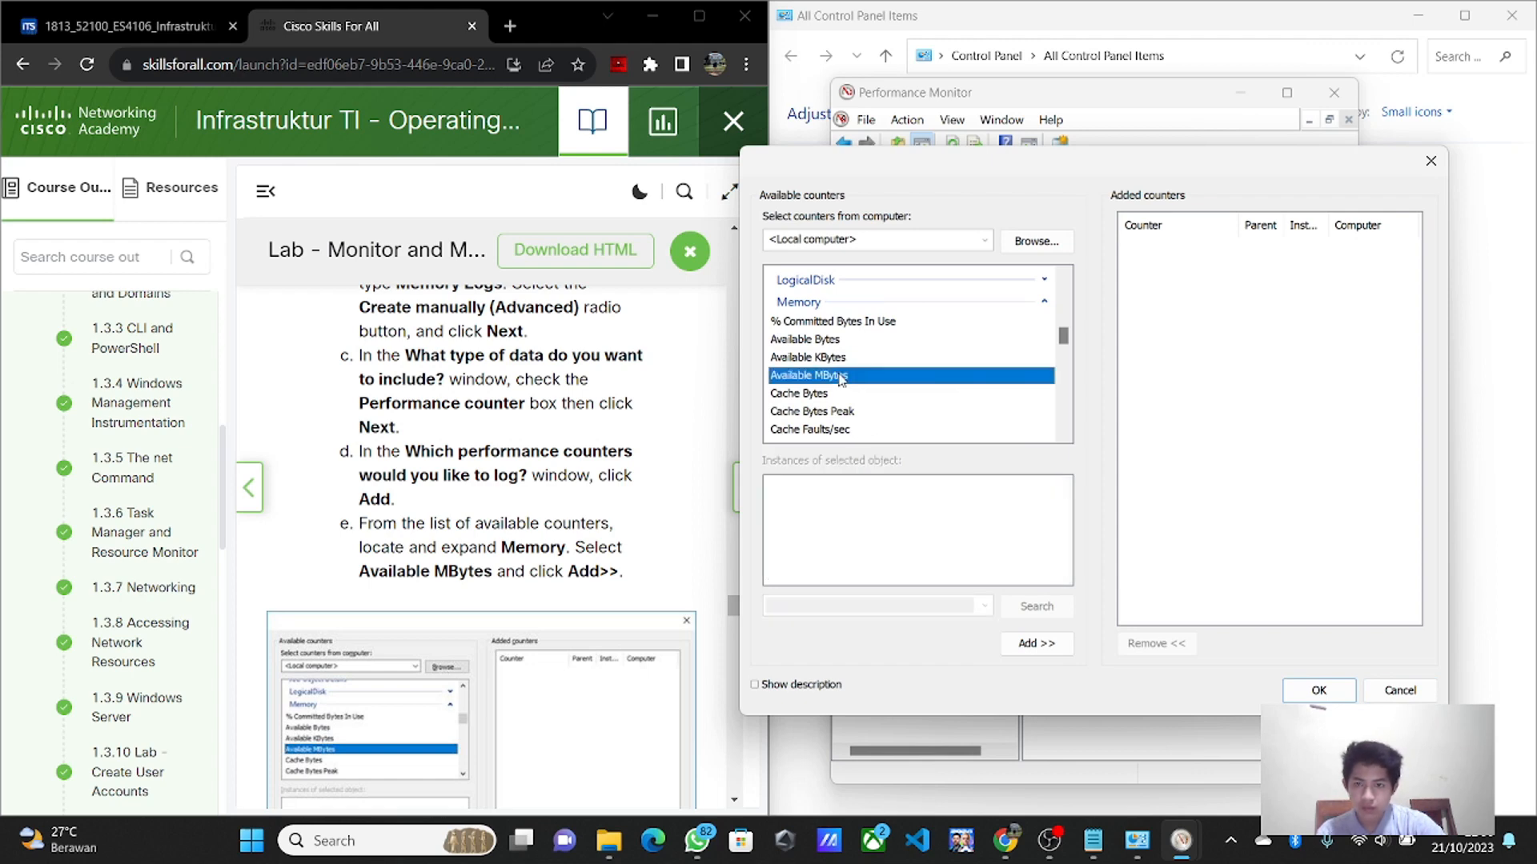
{"action": "left_click", "coordinate": [1036, 643]}
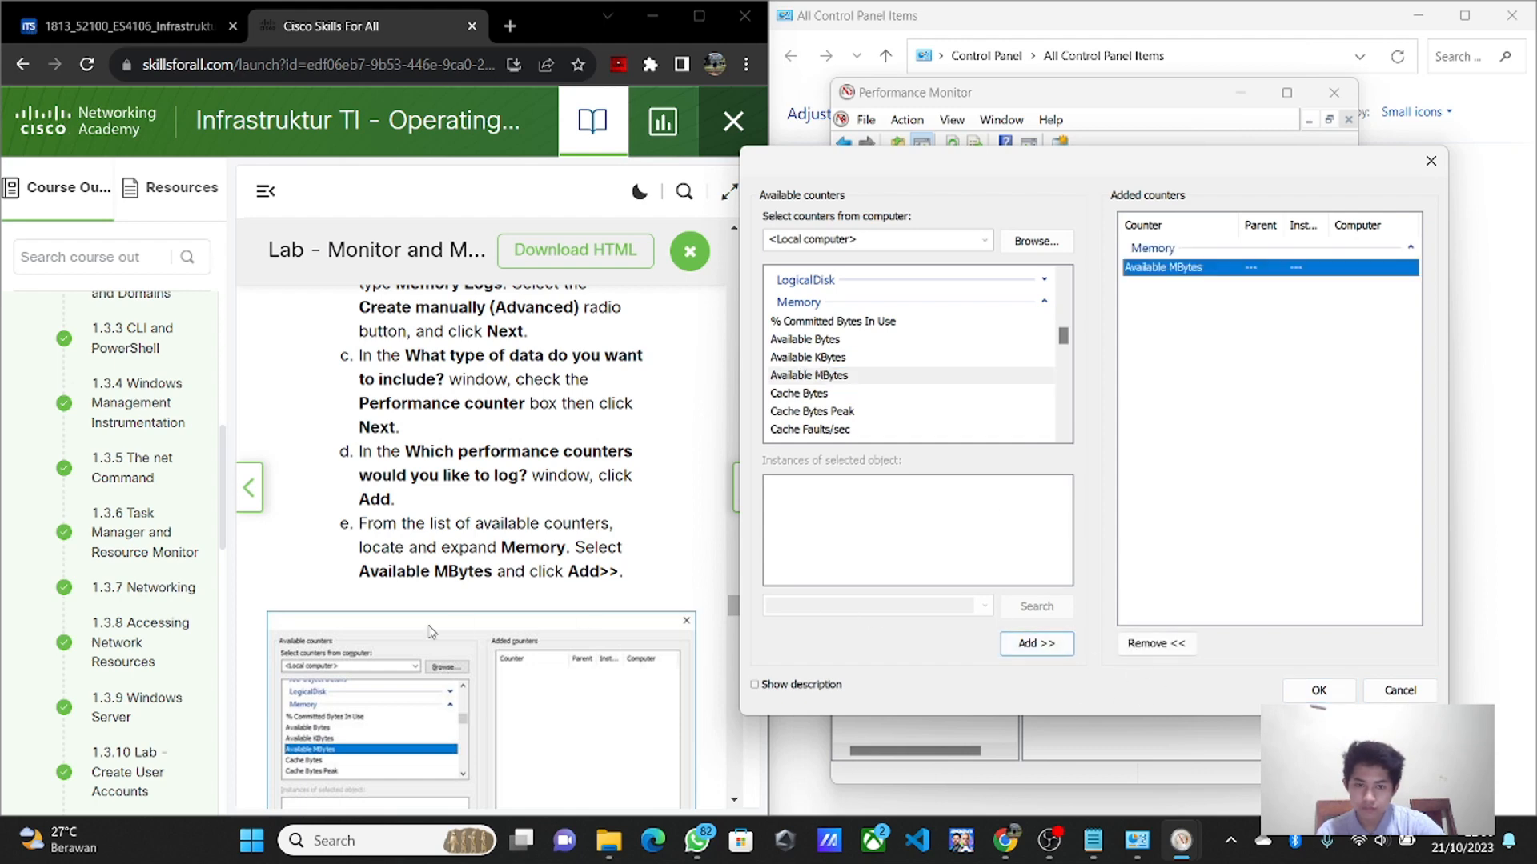
{"action": "scroll", "coordinate": [431, 632], "scroll_direction": "down", "scroll_amount": 3}
{"action": "scroll", "coordinate": [431, 631], "scroll_direction": "down", "scroll_amount": 3}
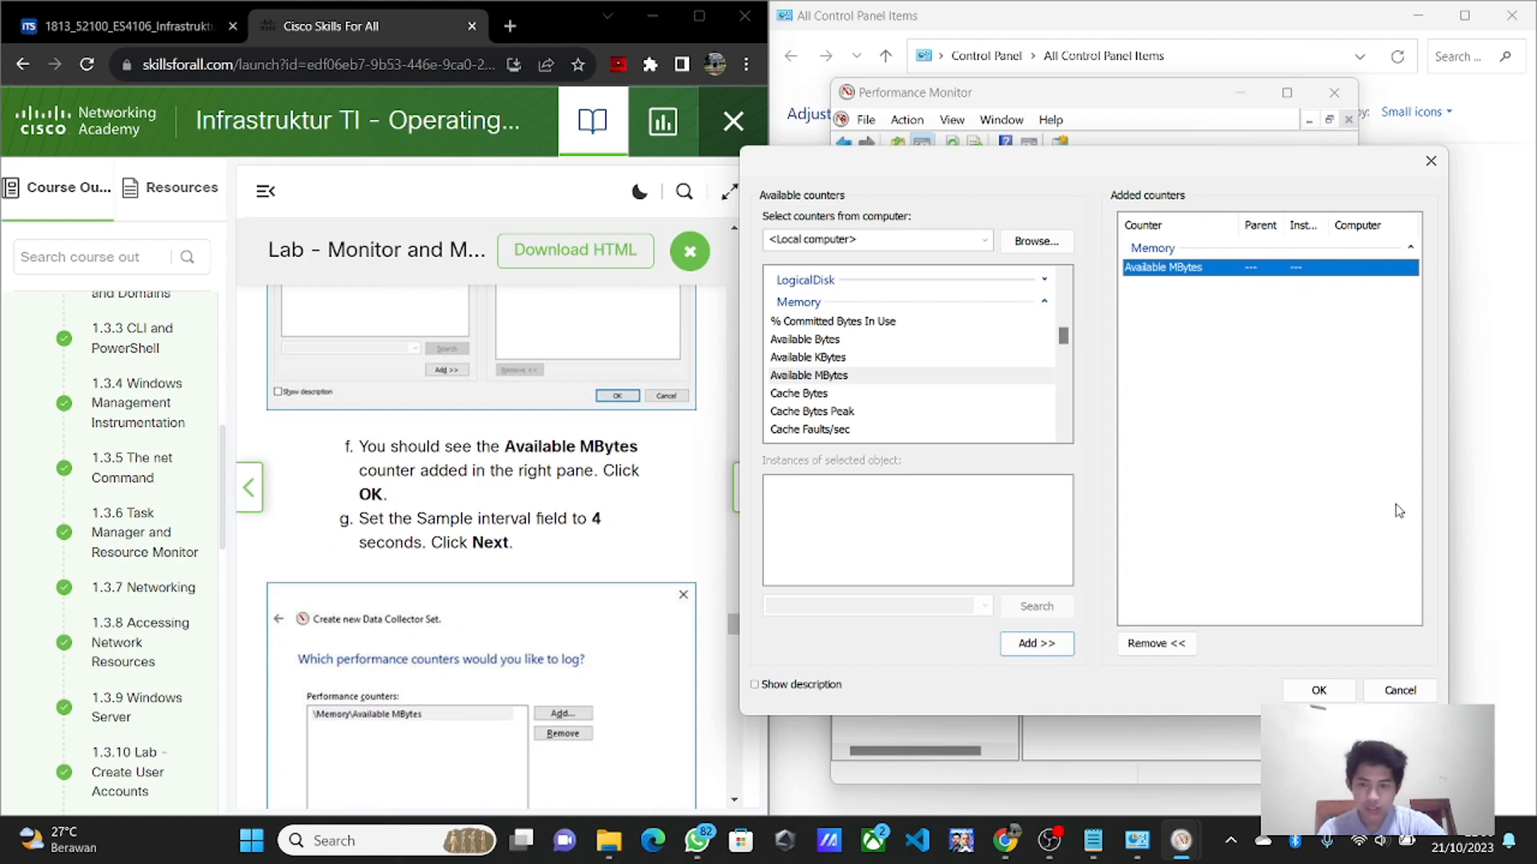
{"action": "left_click", "coordinate": [1333, 695]}
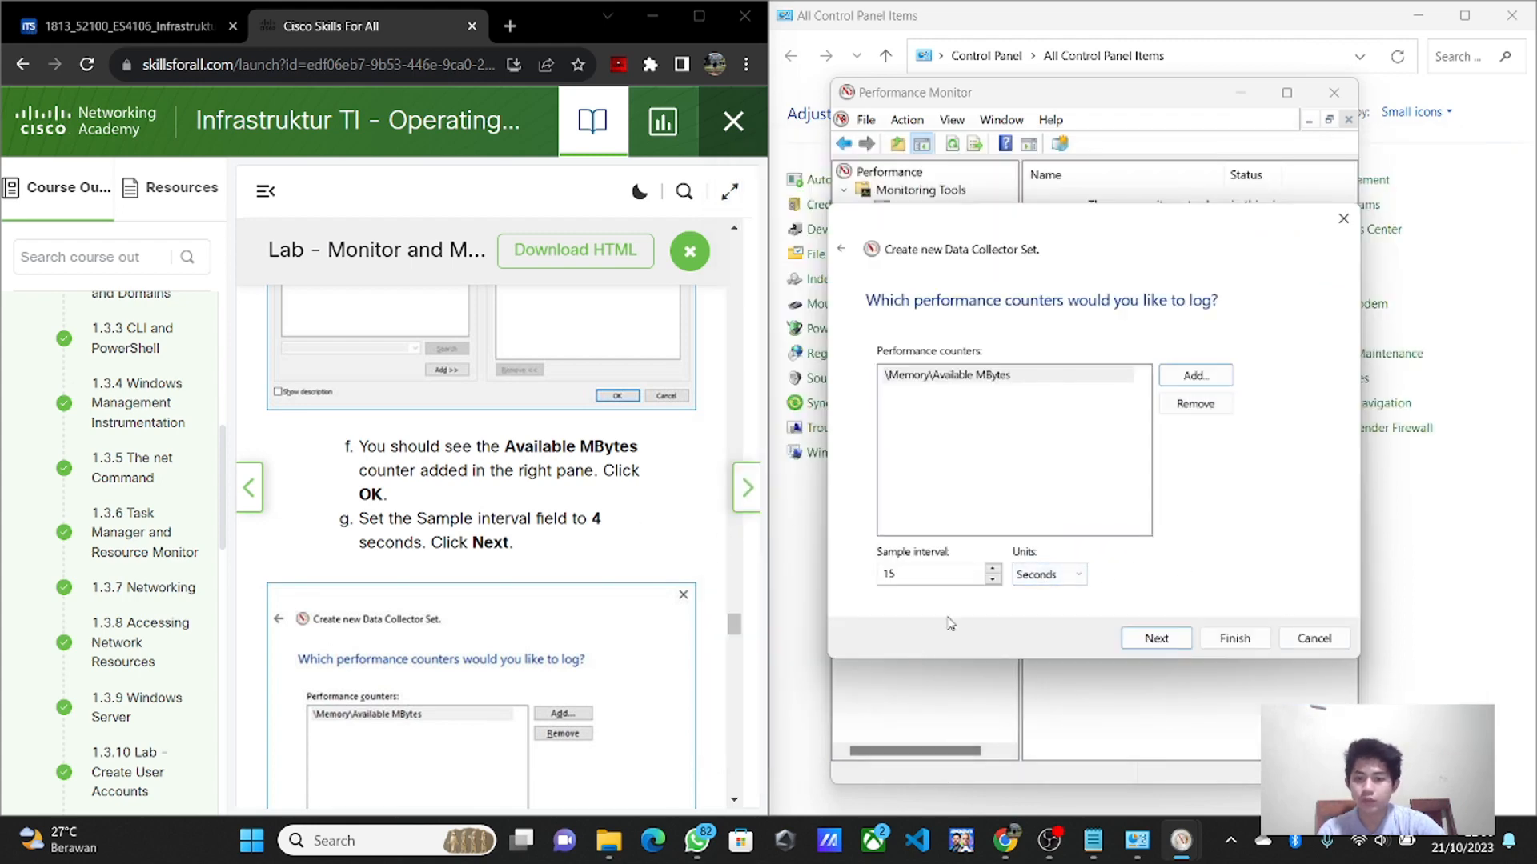
- Set the sample interval to 4 seconds and continue to the save location
{"action": "left_click", "coordinate": [931, 576]}
{"action": "key", "text": "BackSpace"}
{"action": "key", "text": "BackSpace"}
{"action": "type", "text": "4"}
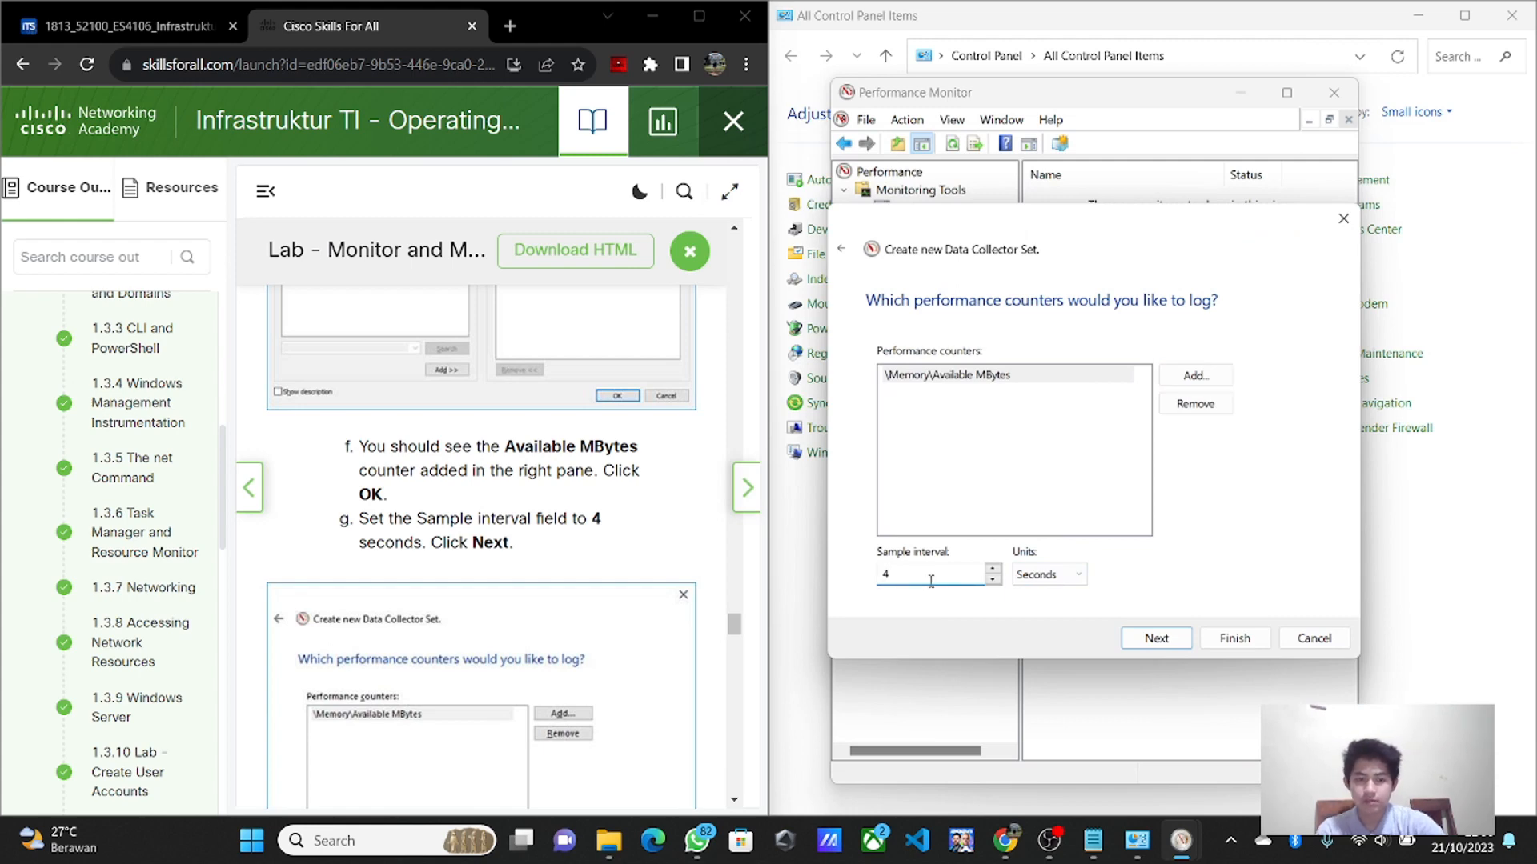
{"action": "left_click", "coordinate": [1156, 637]}
- Choose the PerfLogs folder on drive C: as the root directory, as lab steps h to j describe, and continue
{"action": "scroll", "coordinate": [470, 706], "scroll_direction": "down", "scroll_amount": 3}
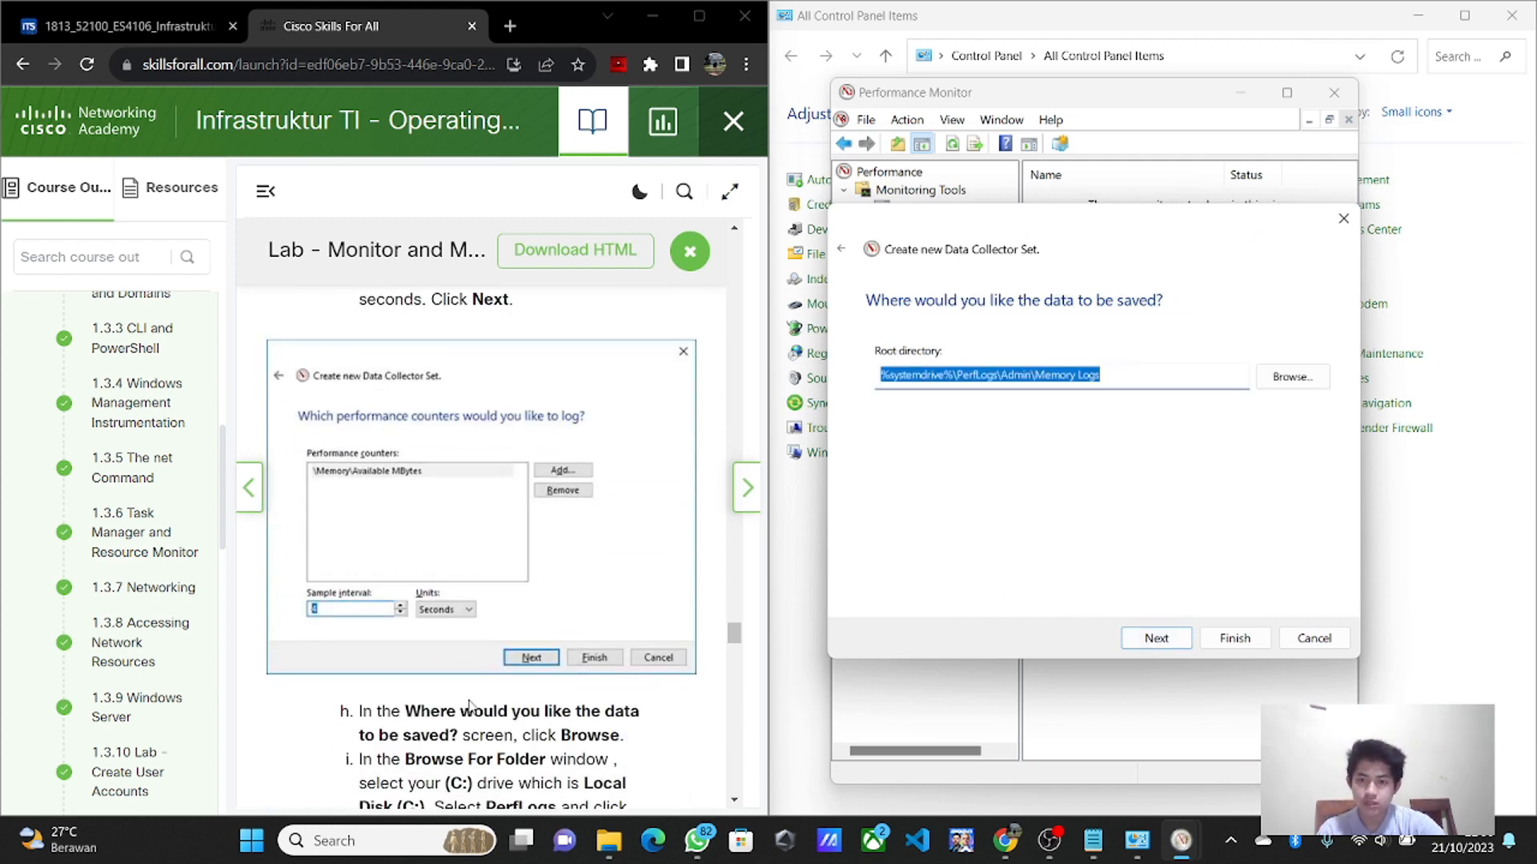
{"action": "scroll", "coordinate": [470, 706], "scroll_direction": "down", "scroll_amount": 3}
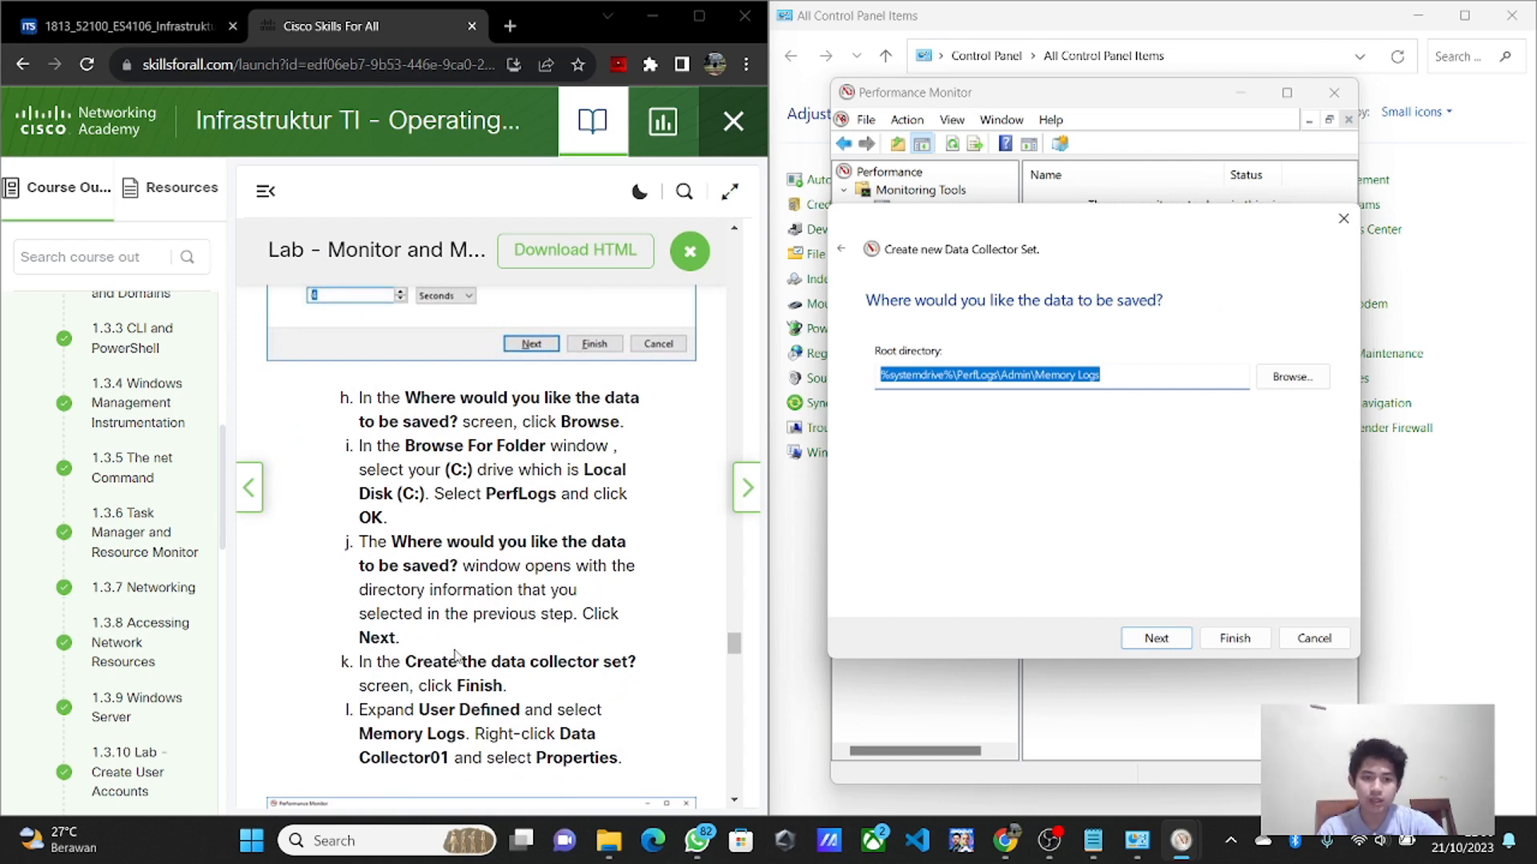
{"action": "left_click", "coordinate": [1286, 386]}
{"action": "double_click", "coordinate": [1010, 385]}
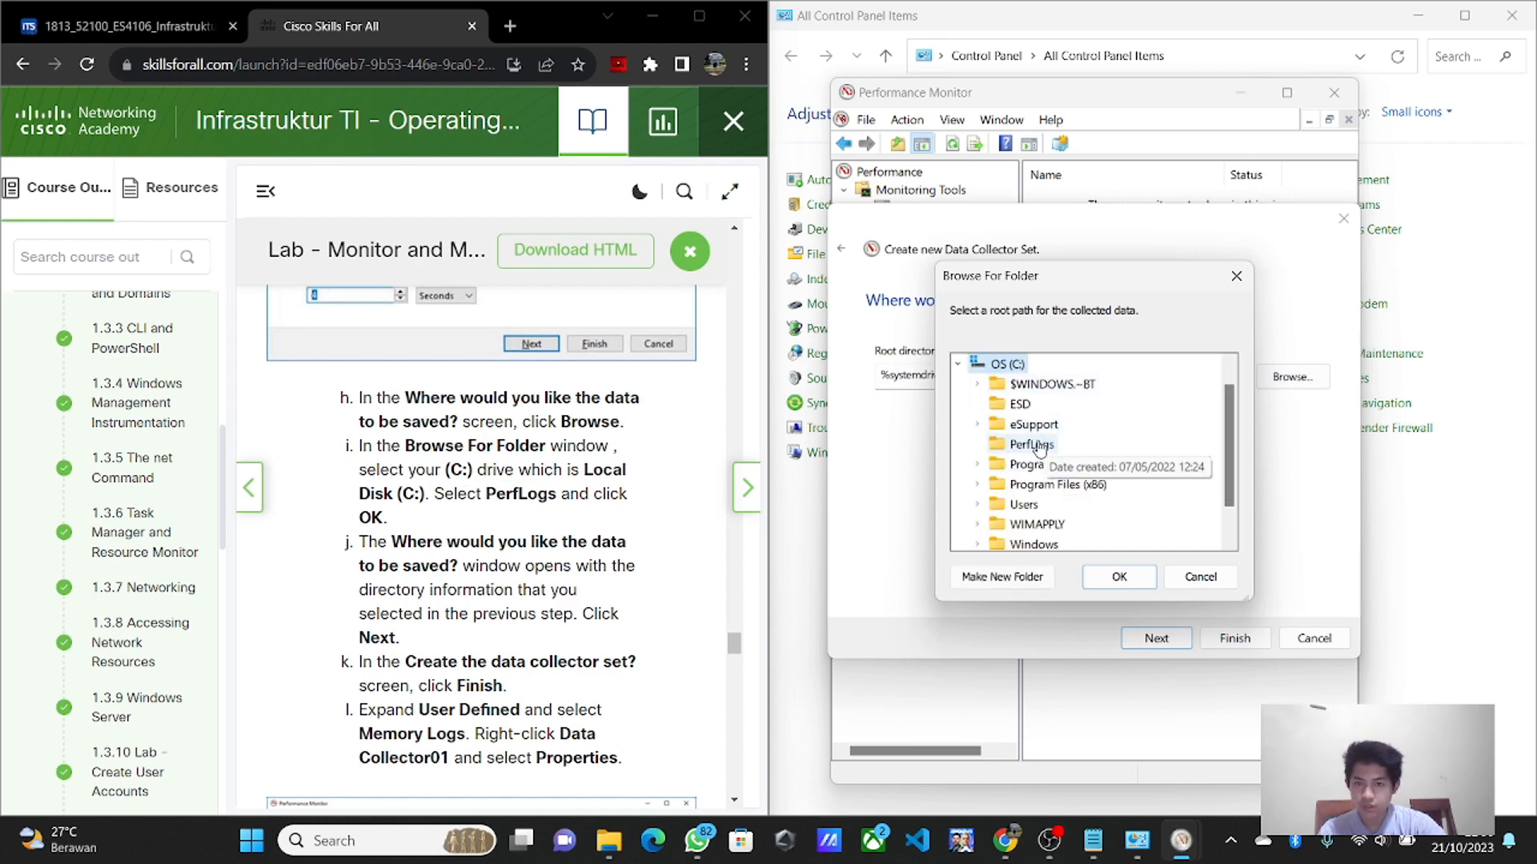
{"action": "left_click", "coordinate": [1038, 447]}
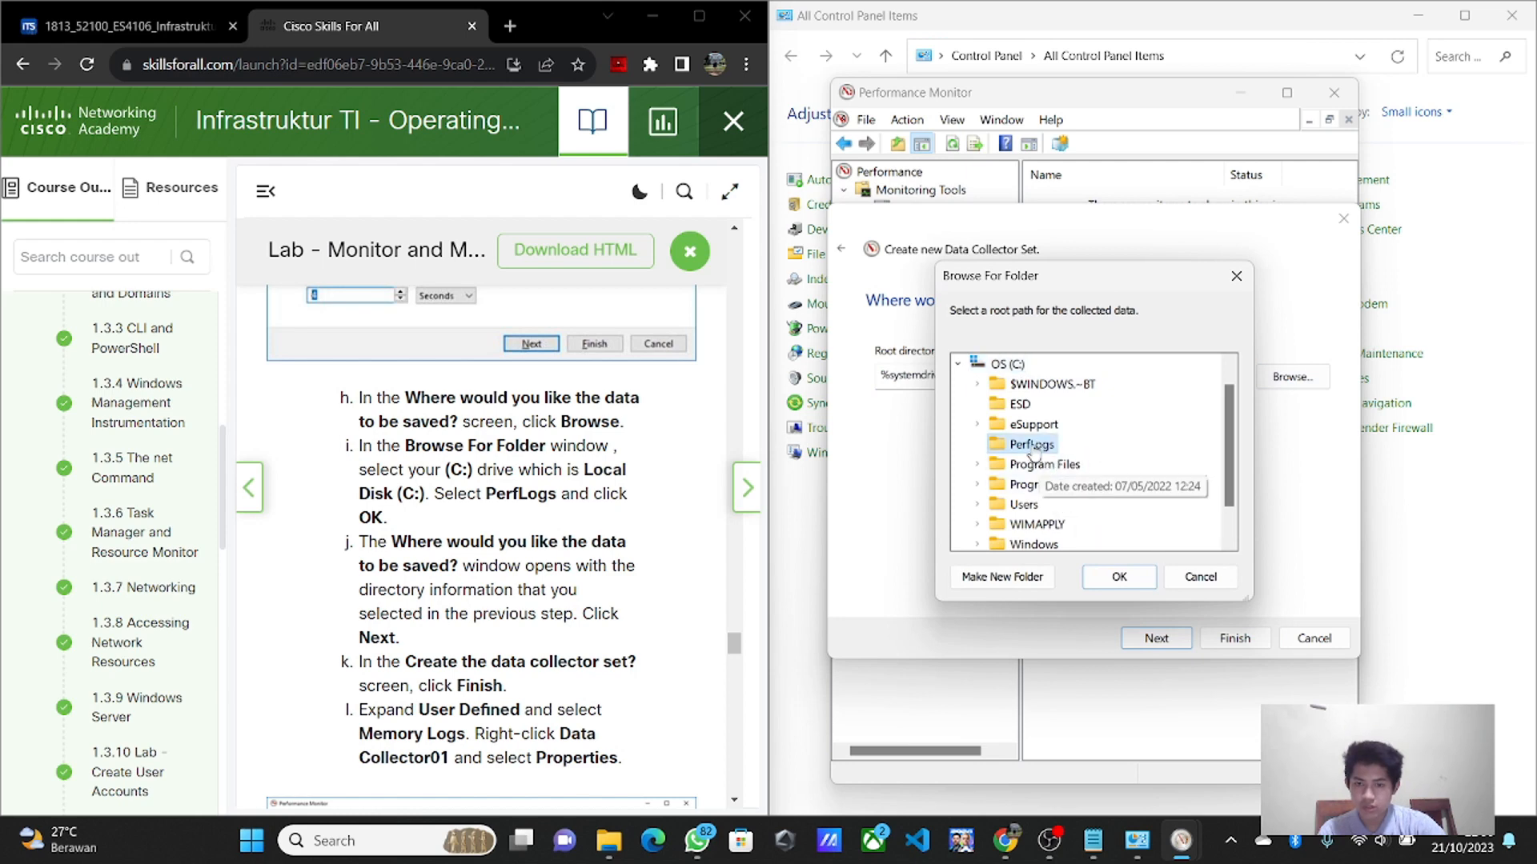
{"action": "left_click", "coordinate": [1125, 573]}
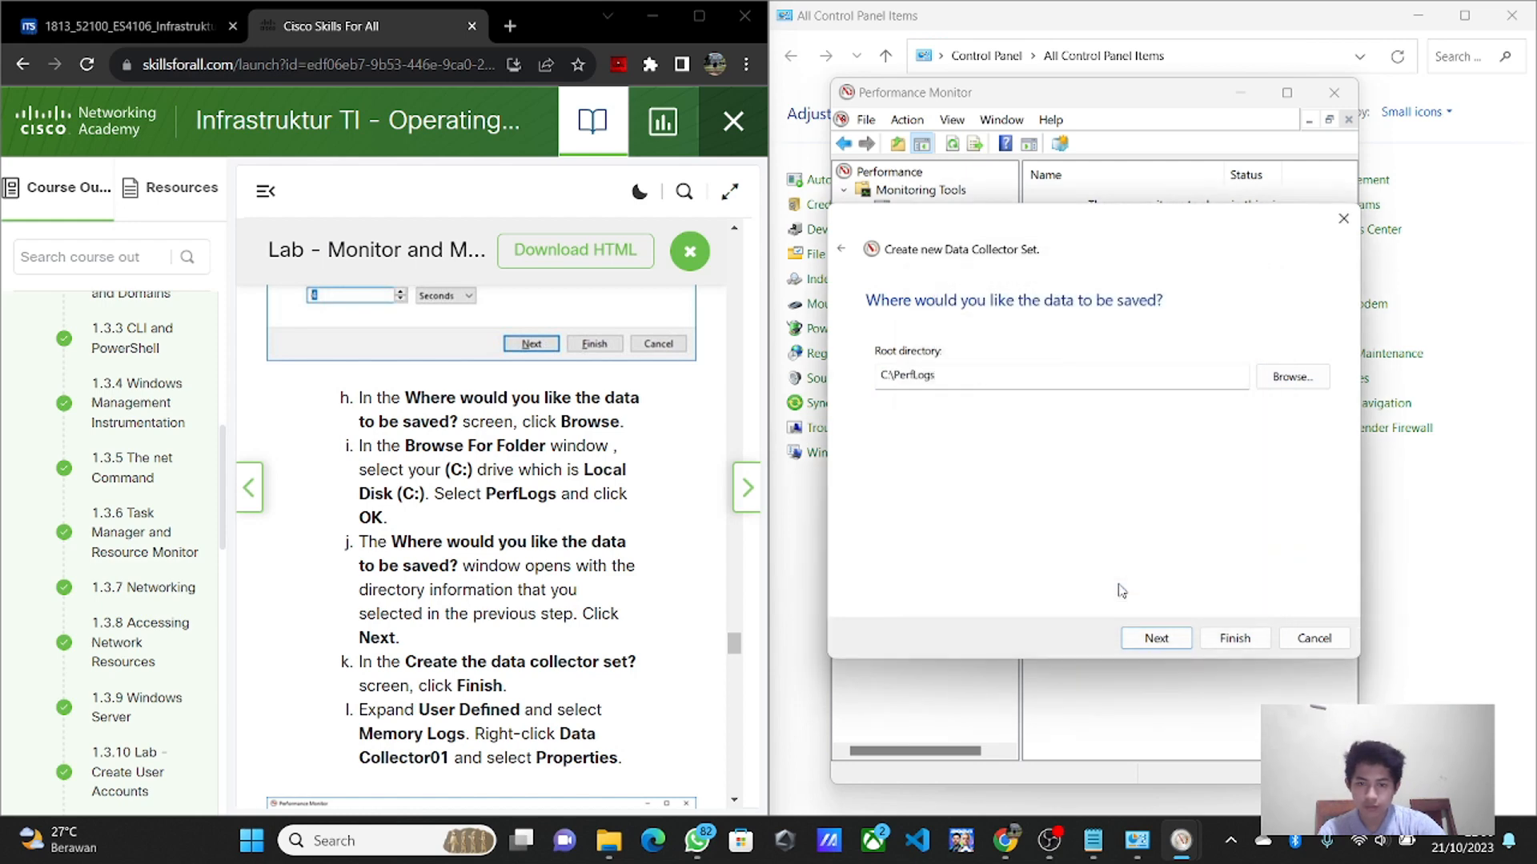
{"action": "left_click", "coordinate": [1157, 638]}
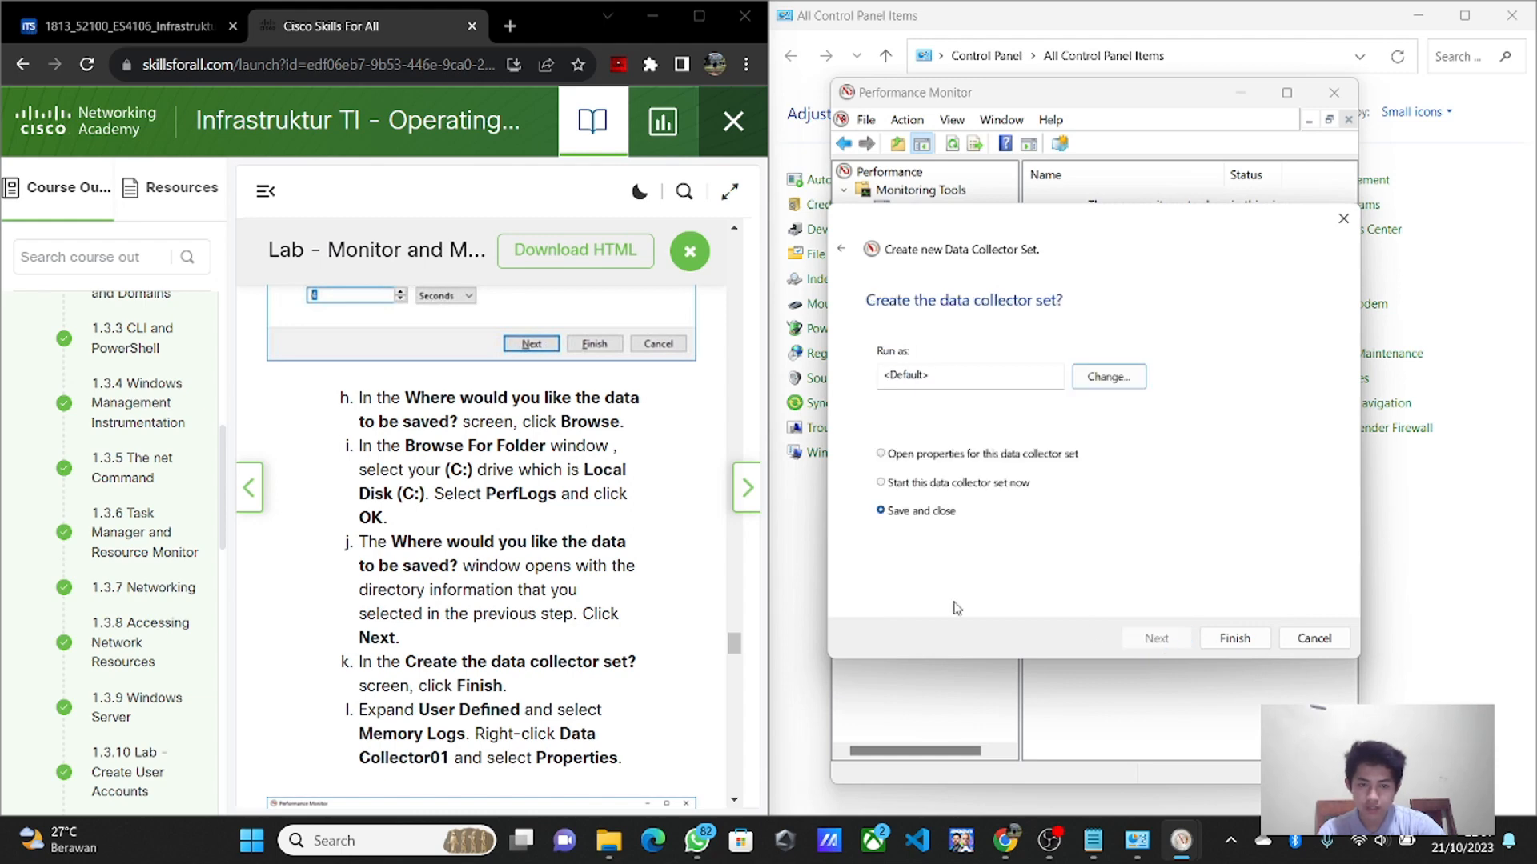
- Finish creating the data collector set with the Save and close option, following lab step k
{"action": "scroll", "coordinate": [662, 596], "scroll_direction": "down", "scroll_amount": 1}
{"action": "scroll", "coordinate": [663, 596], "scroll_direction": "down", "scroll_amount": 1}
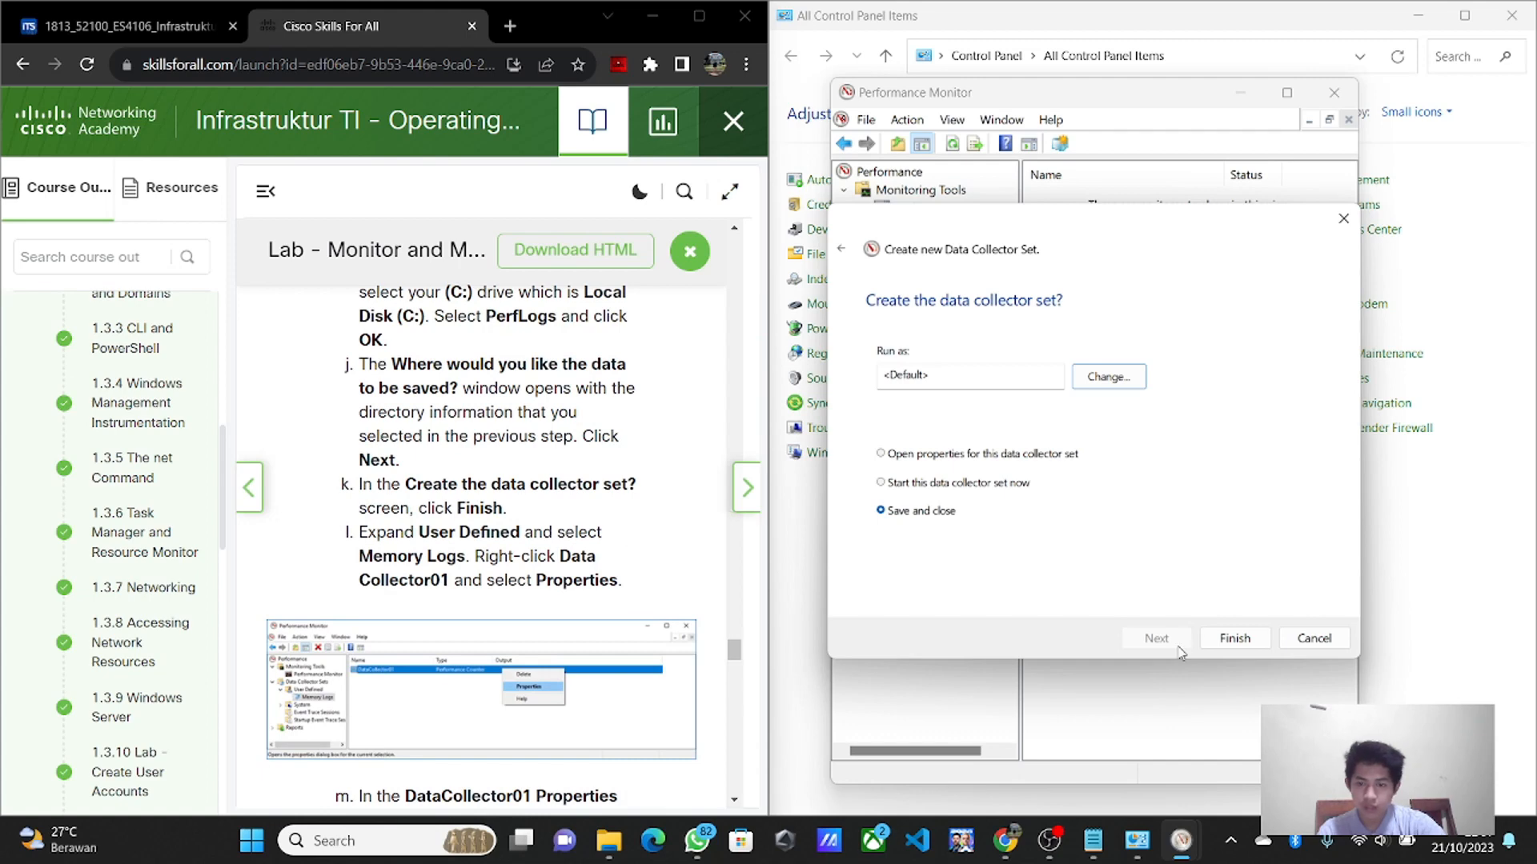
{"action": "left_click", "coordinate": [1224, 641]}
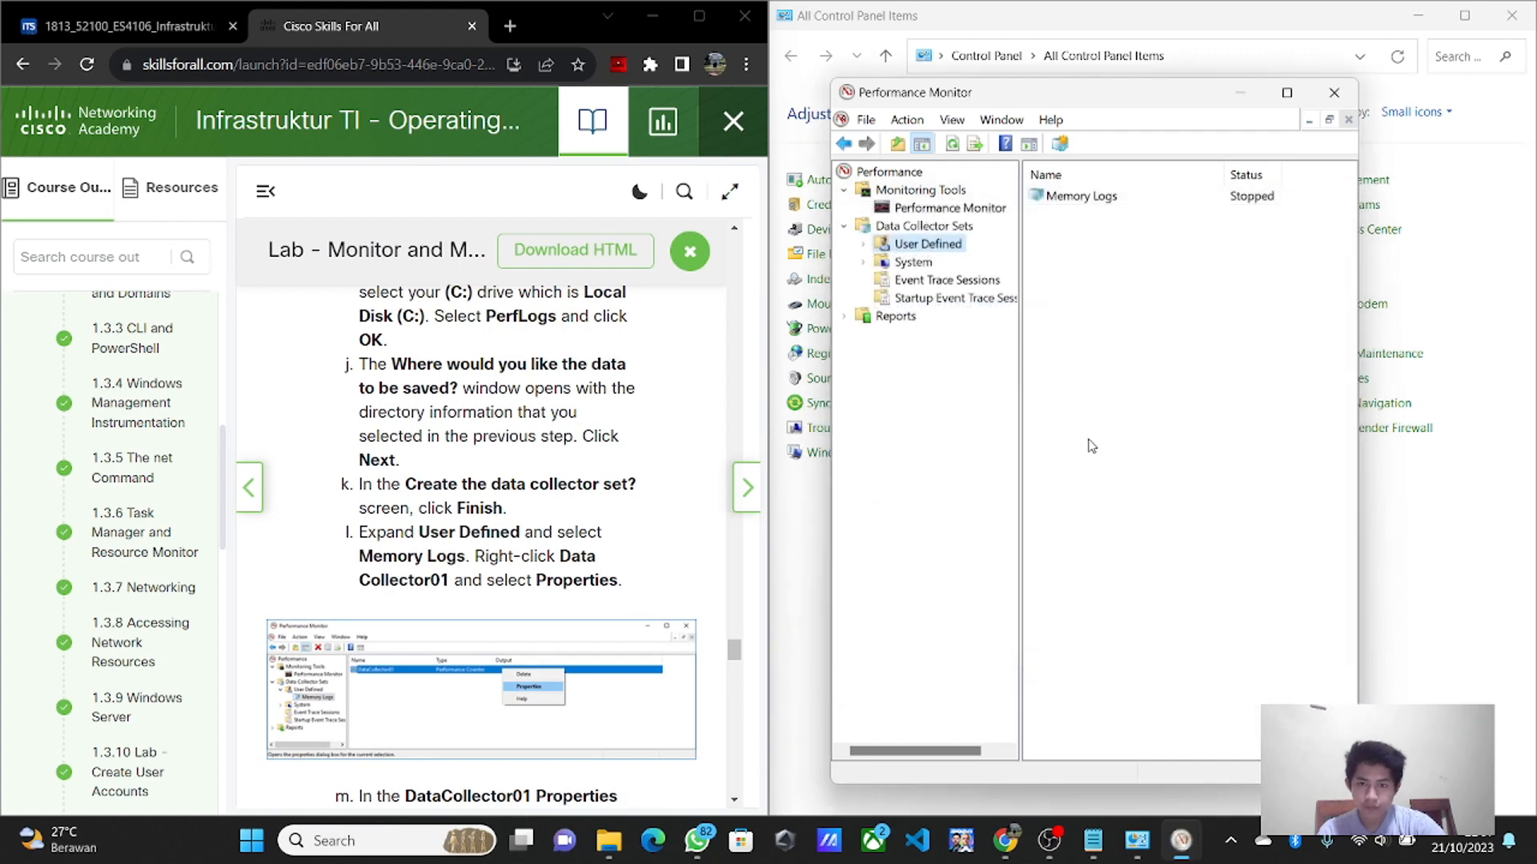
- Expand User Defined, select Memory Logs and open the properties of DataCollector01
{"action": "left_click", "coordinate": [864, 246]}
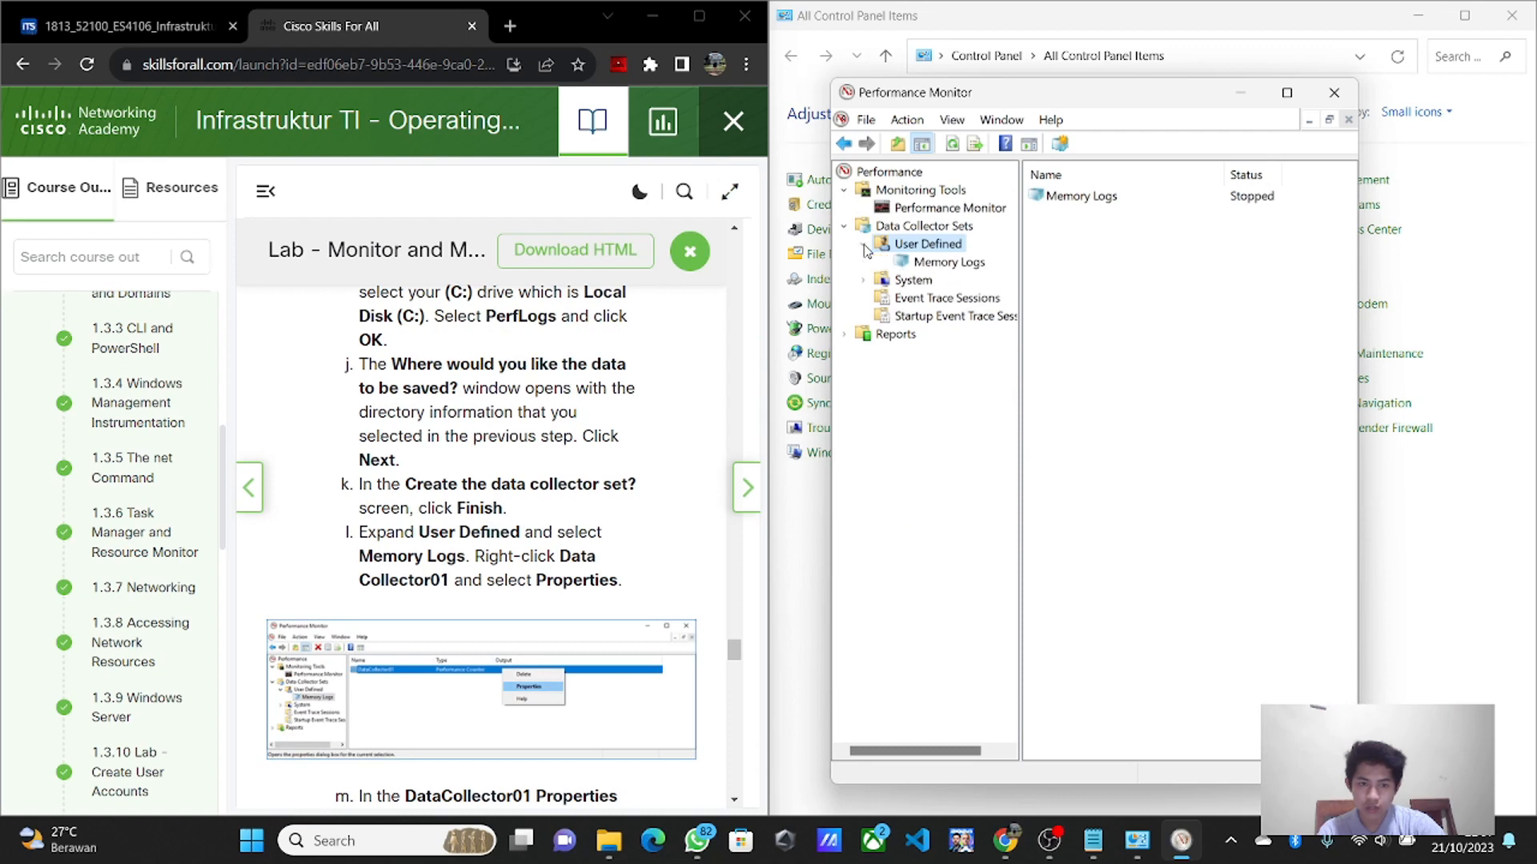
{"action": "left_click", "coordinate": [922, 266]}
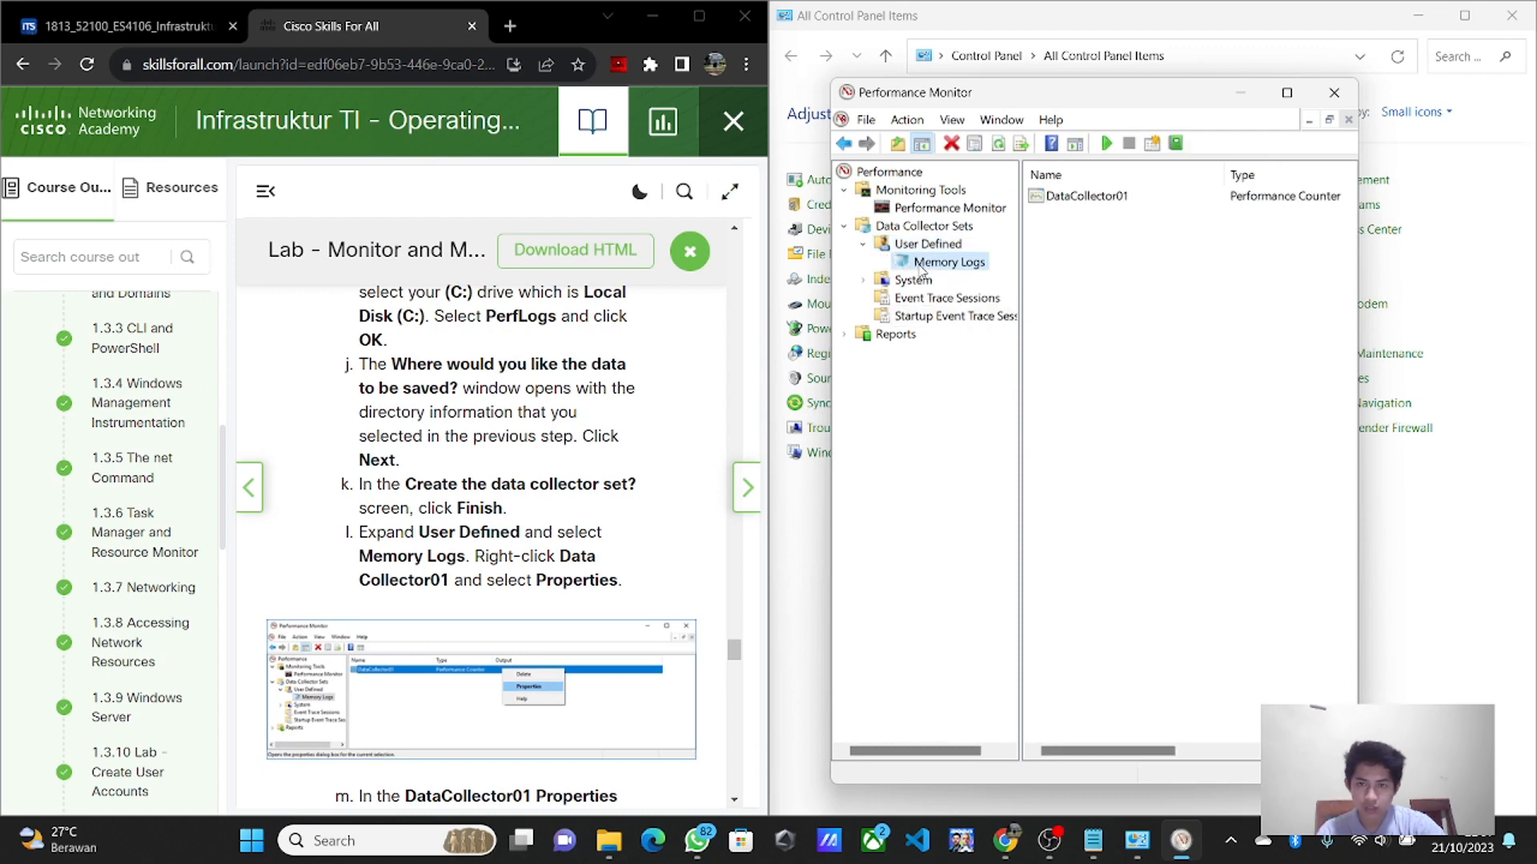
{"action": "right_click", "coordinate": [1120, 196]}
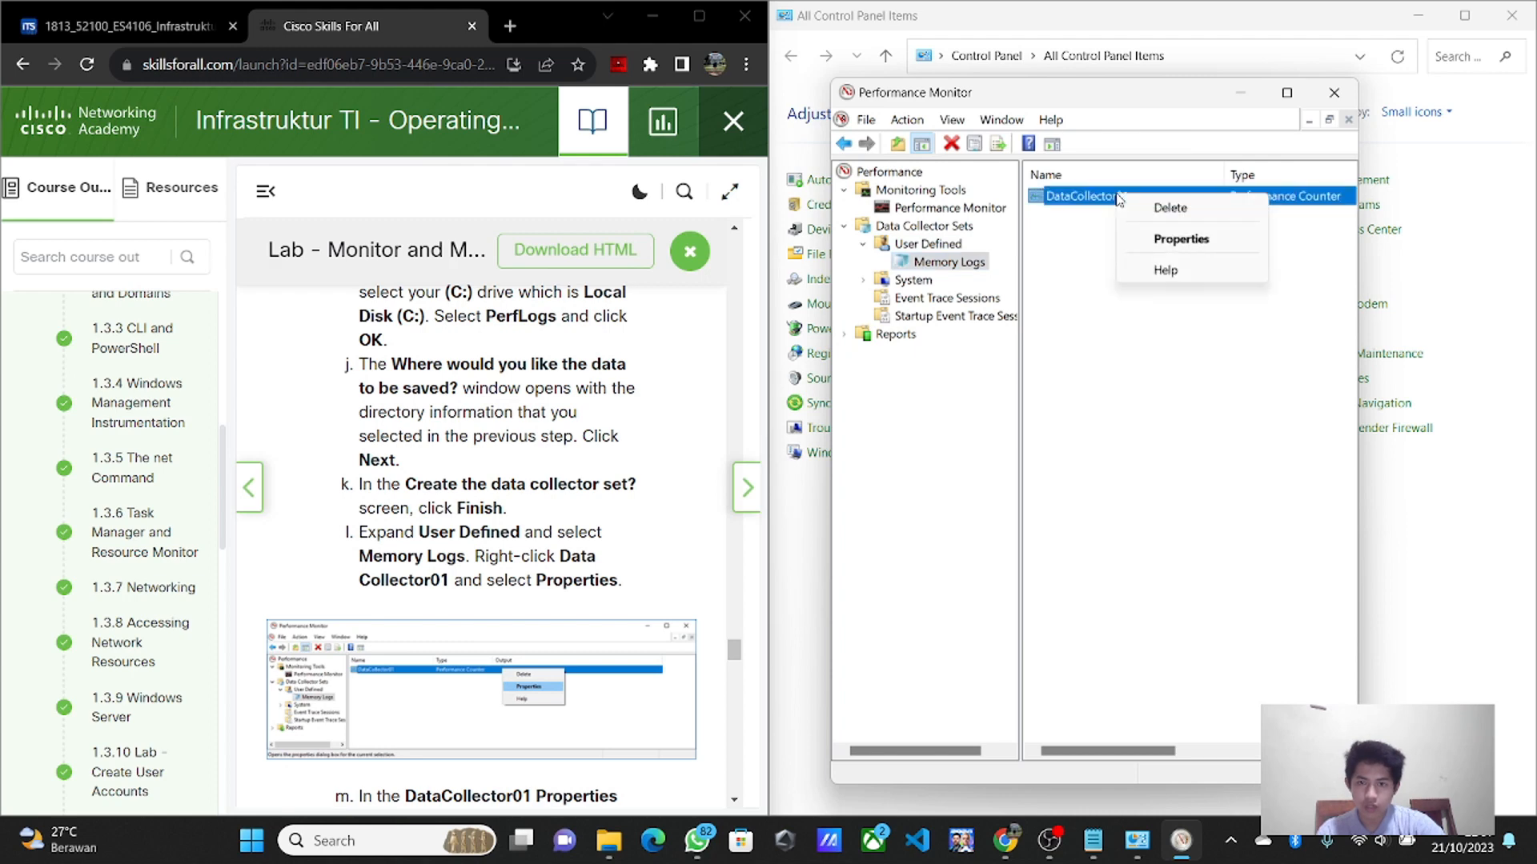
{"action": "left_click", "coordinate": [1153, 240]}
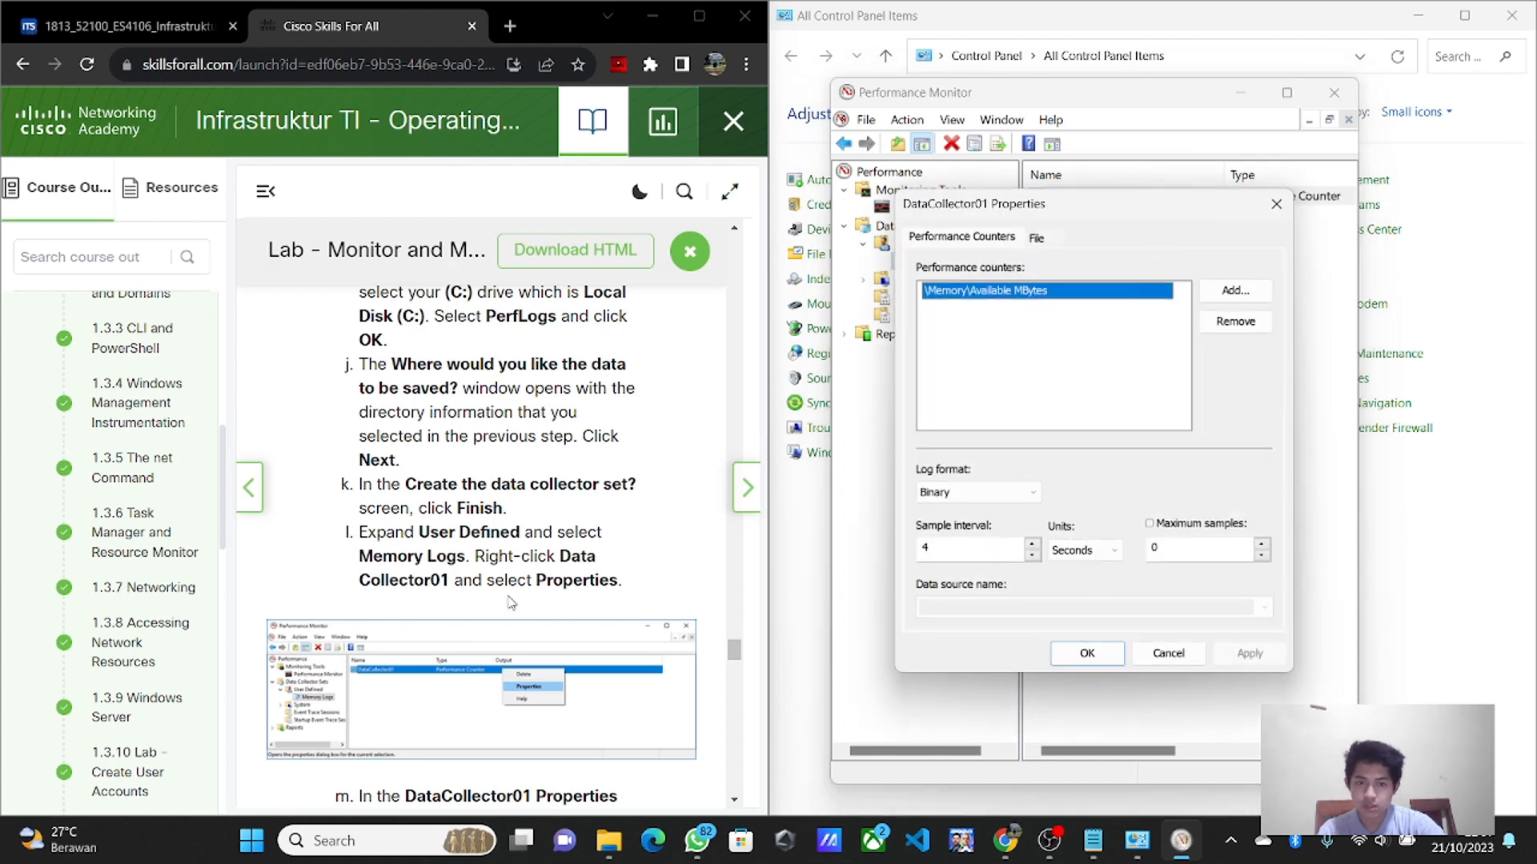
- Set the log format of DataCollector01 to Comma Separated, as lab step m describes
{"action": "scroll", "coordinate": [511, 602], "scroll_direction": "down", "scroll_amount": 5}
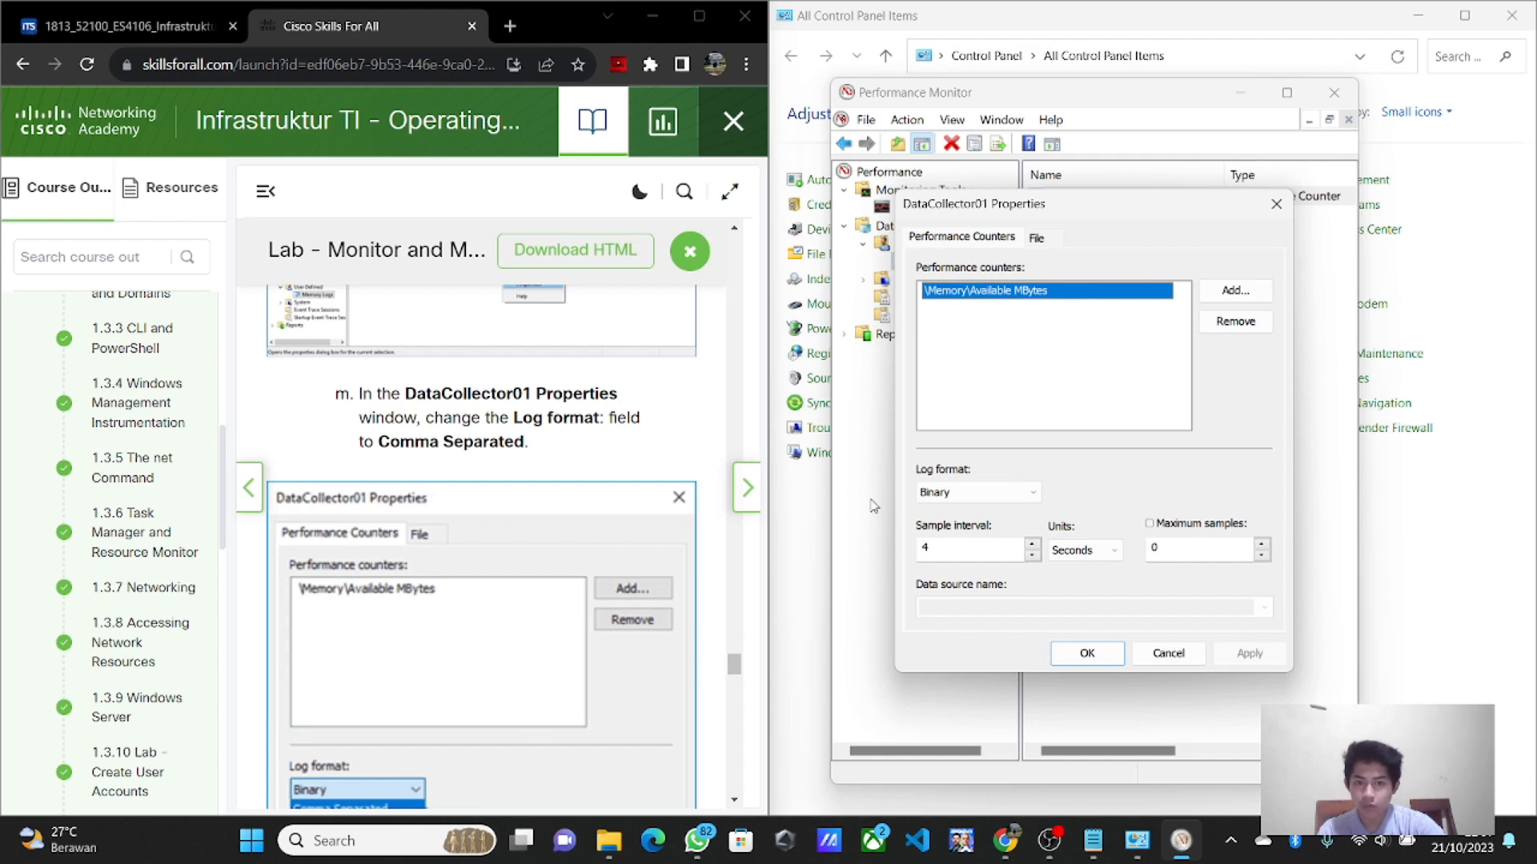
{"action": "scroll", "coordinate": [504, 560], "scroll_direction": "down", "scroll_amount": 4}
{"action": "scroll", "coordinate": [504, 560], "scroll_direction": "down", "scroll_amount": 1}
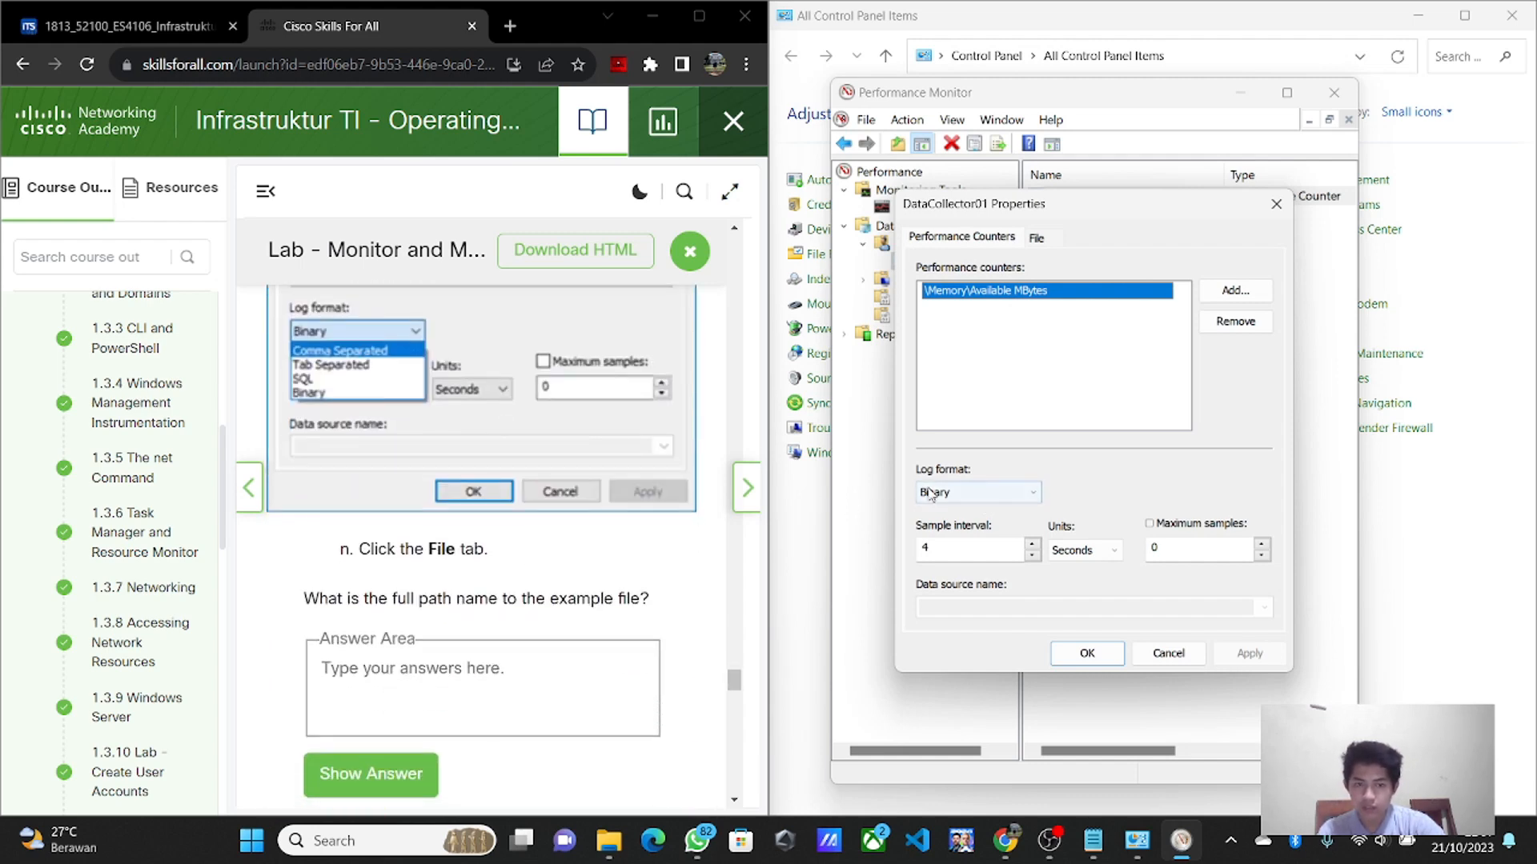
{"action": "left_click", "coordinate": [973, 493]}
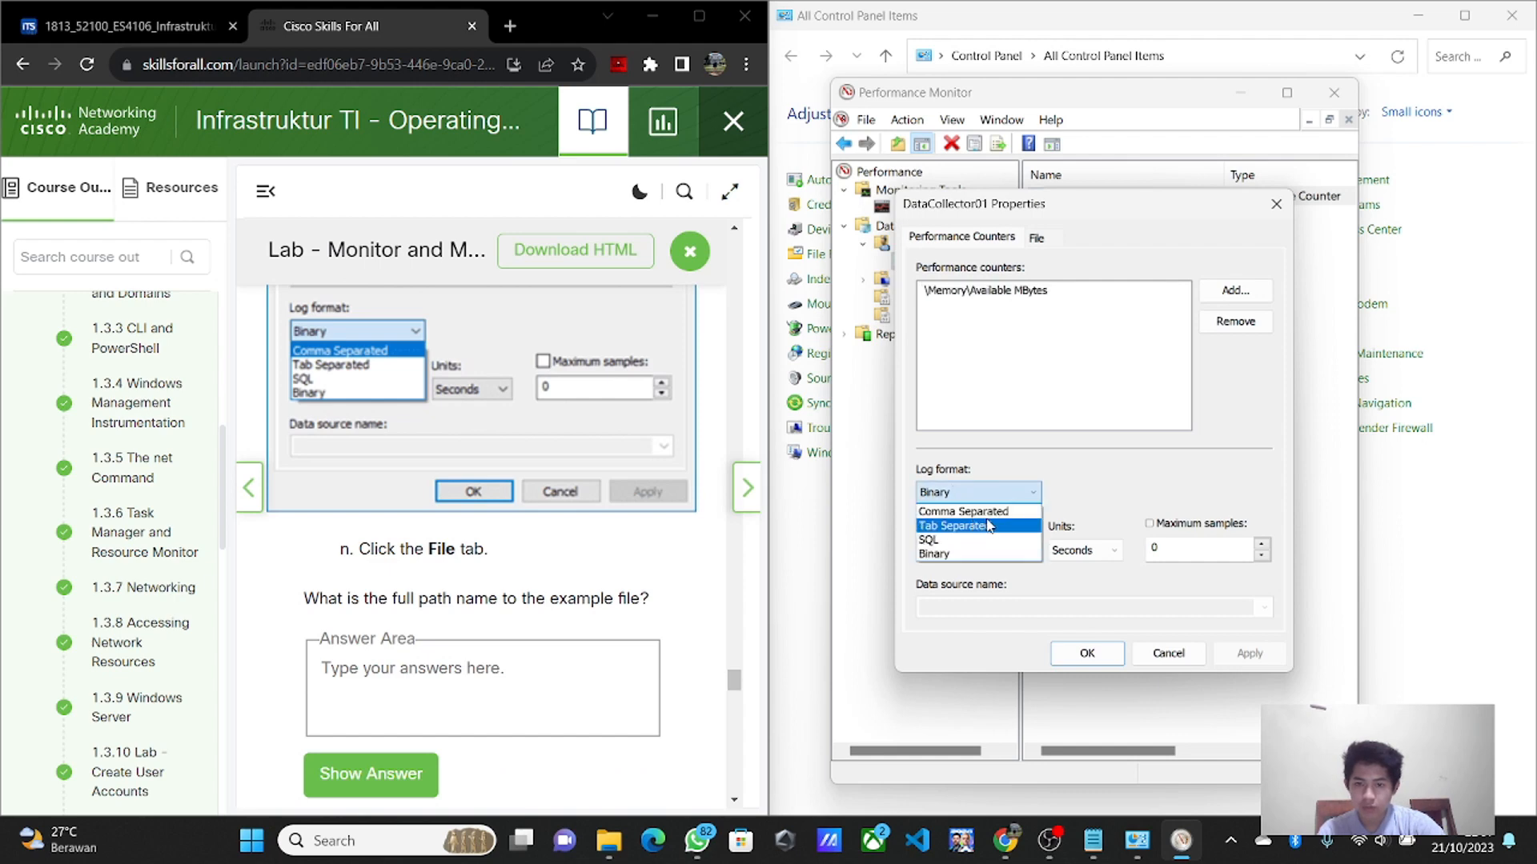
{"action": "left_click", "coordinate": [996, 512]}
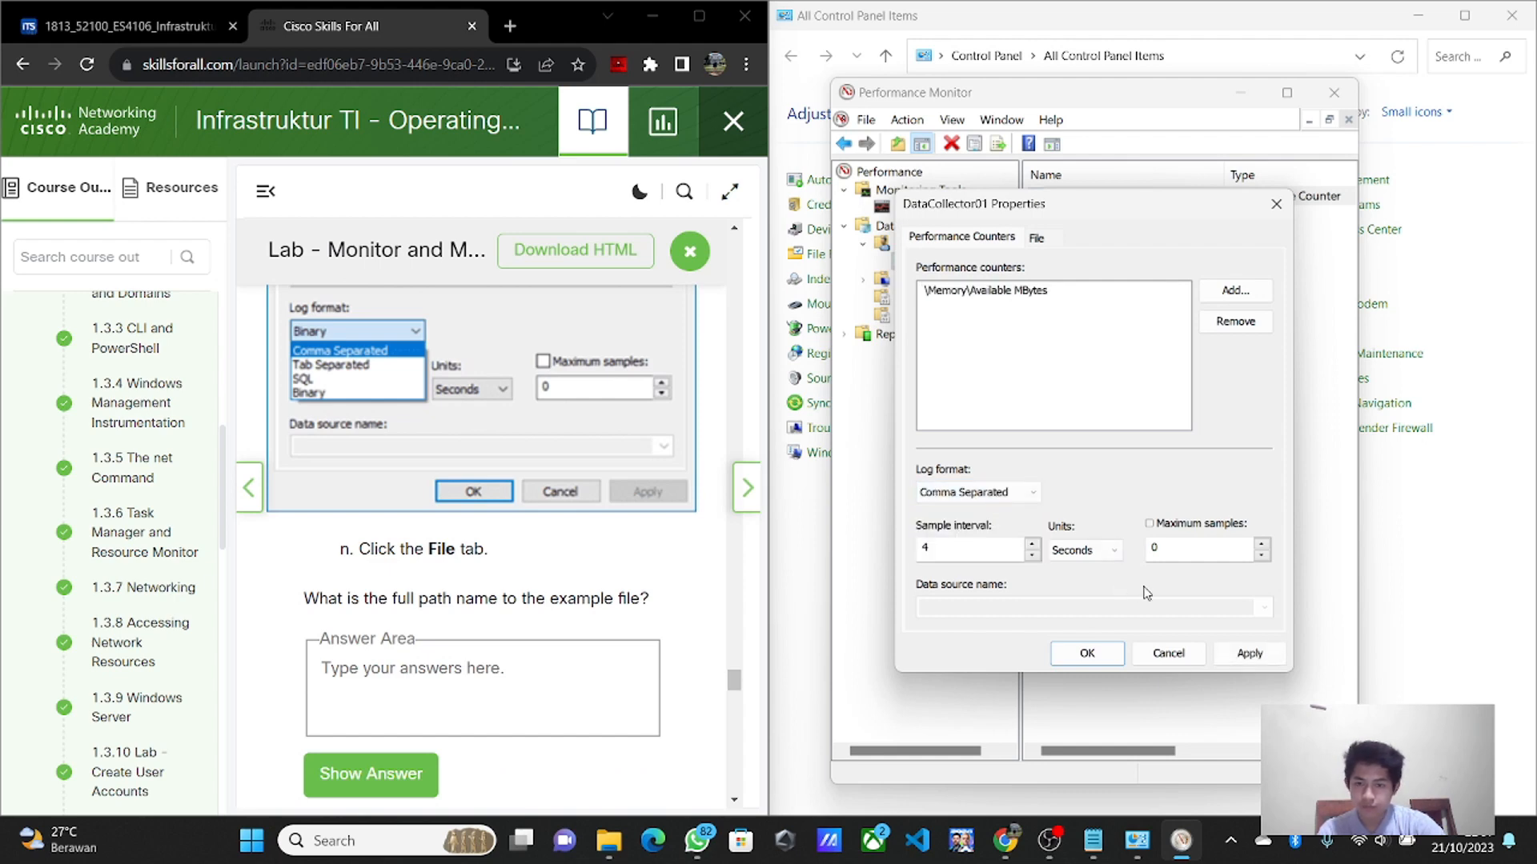
- Check the example file path in DataCollector01's file settings for the lab question, and accept the properties
{"action": "left_click", "coordinate": [1048, 242]}
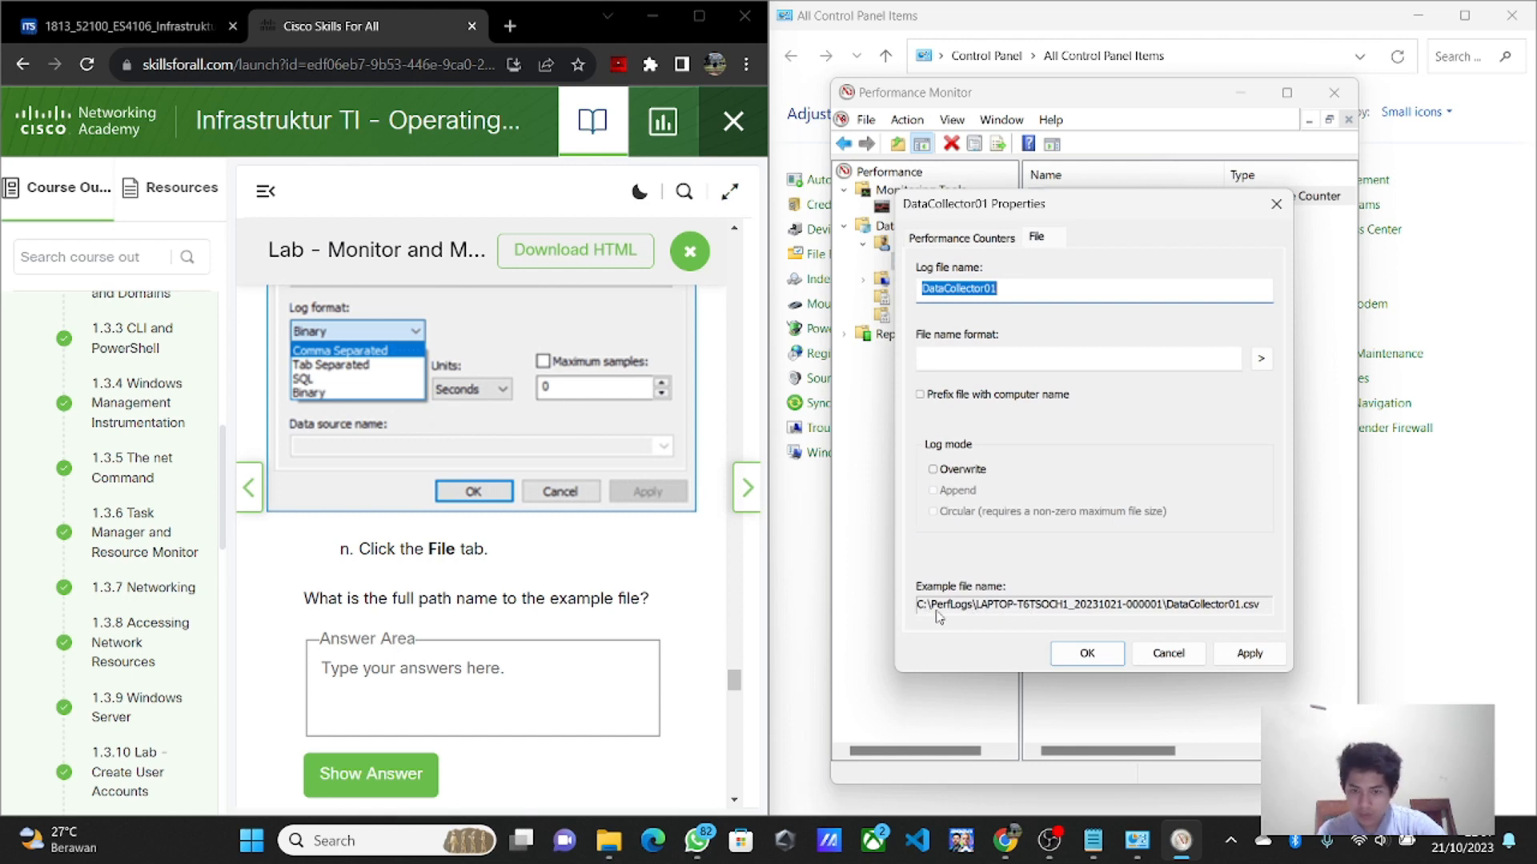
{"action": "left_click", "coordinate": [457, 687]}
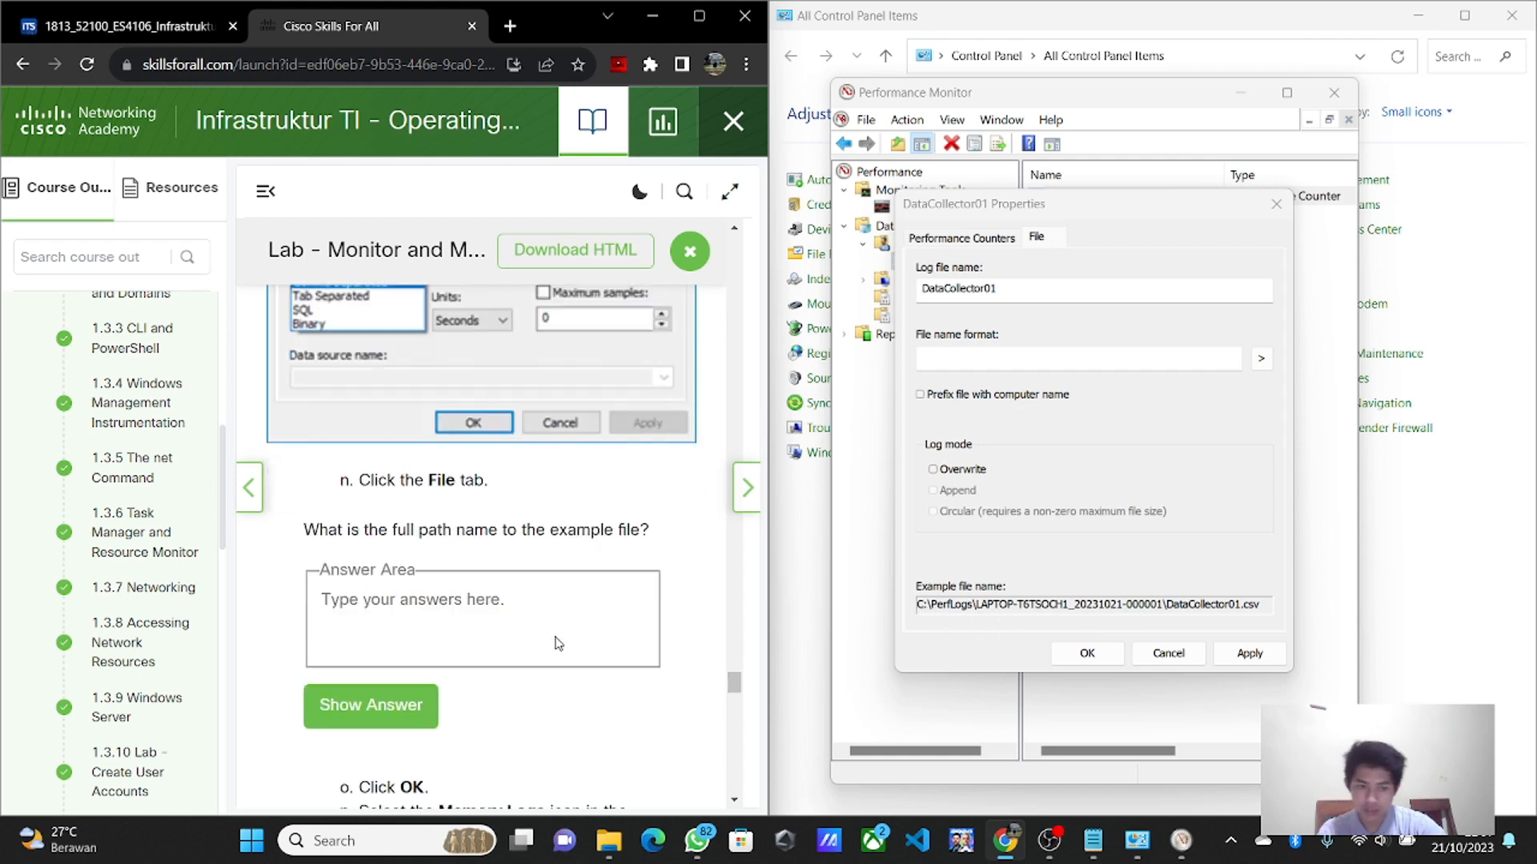
{"action": "key", "text": "Page_Down"}
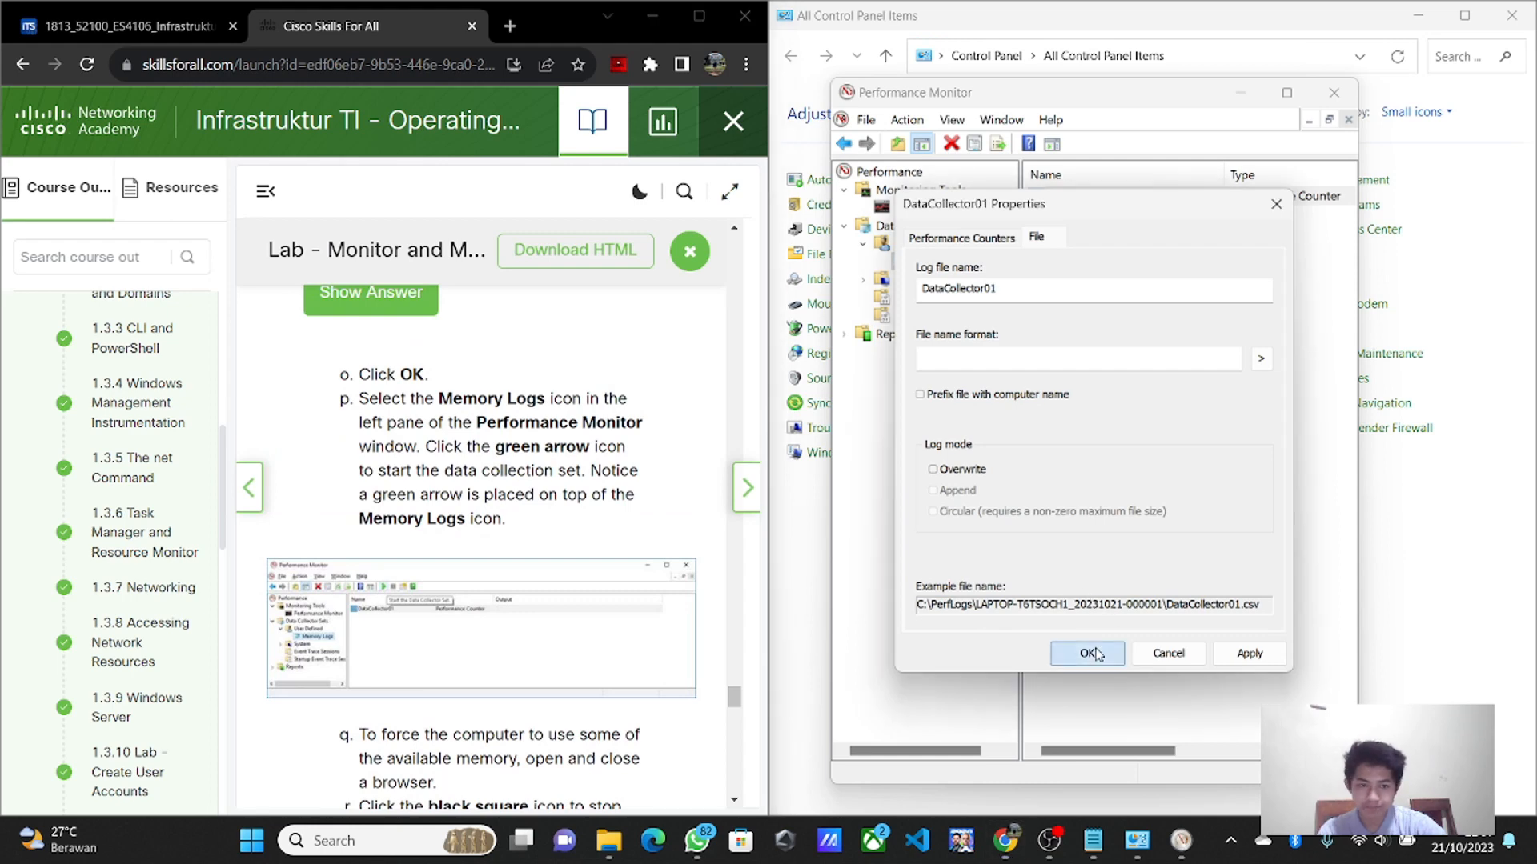
{"action": "left_click", "coordinate": [1085, 652]}
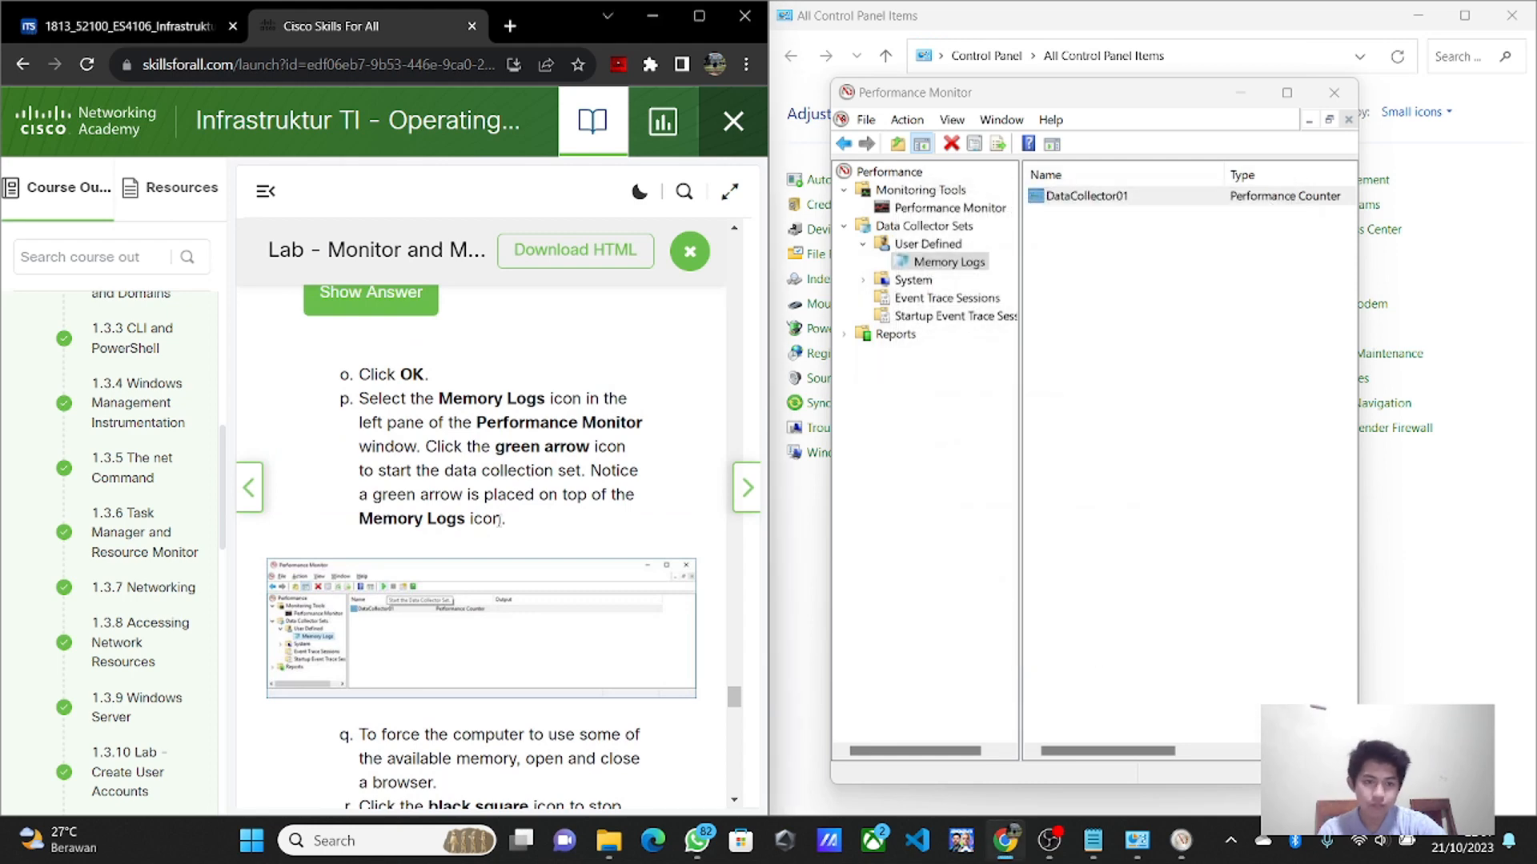
- Start the Memory Logs data collector set, and open and close the Edge browser to use some memory
{"action": "left_click", "coordinate": [958, 260]}
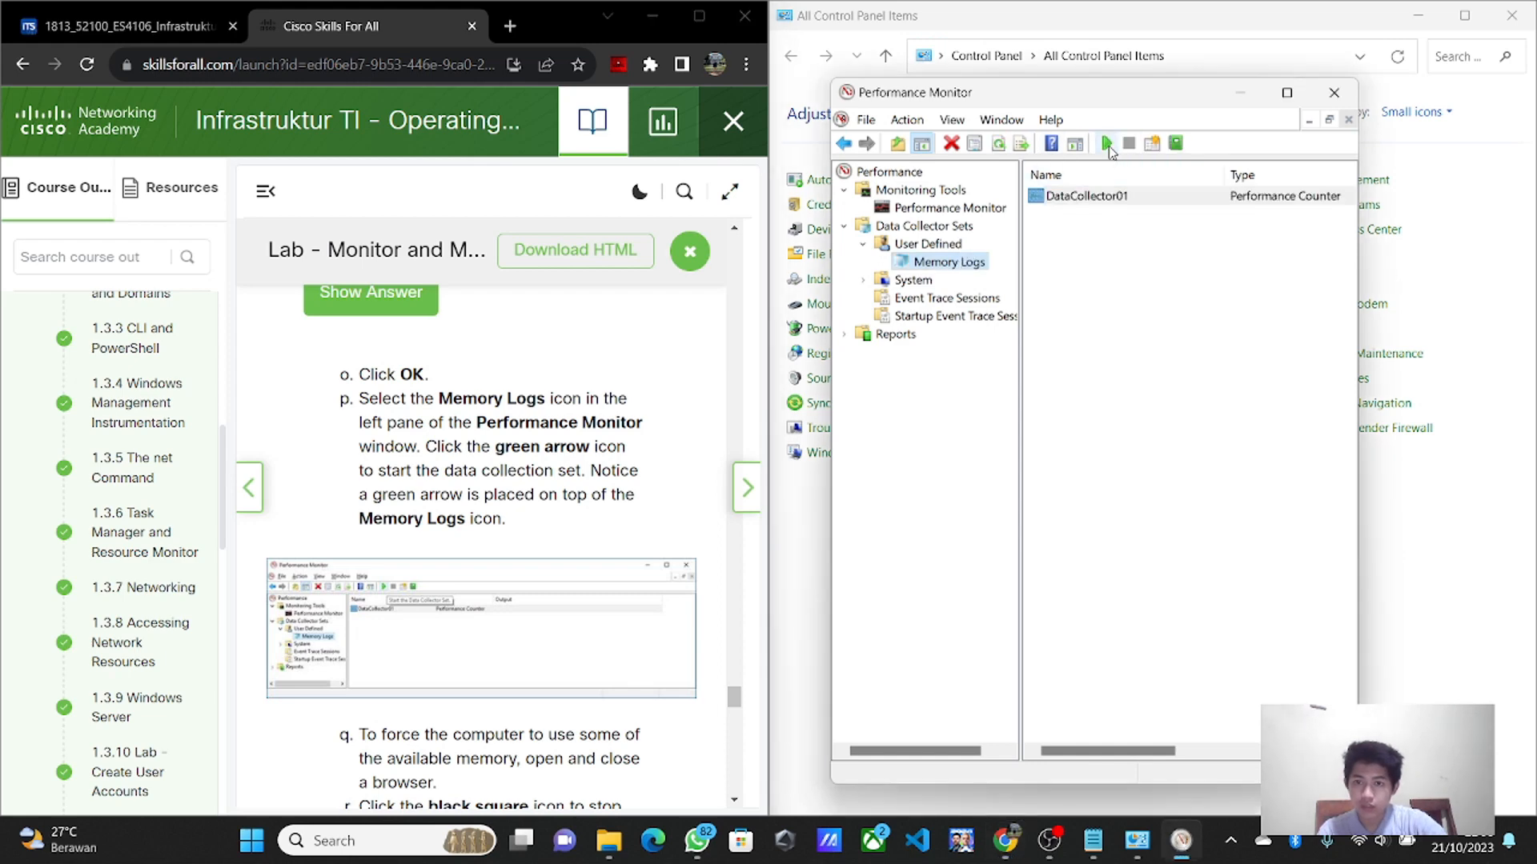
{"action": "left_click", "coordinate": [1107, 146]}
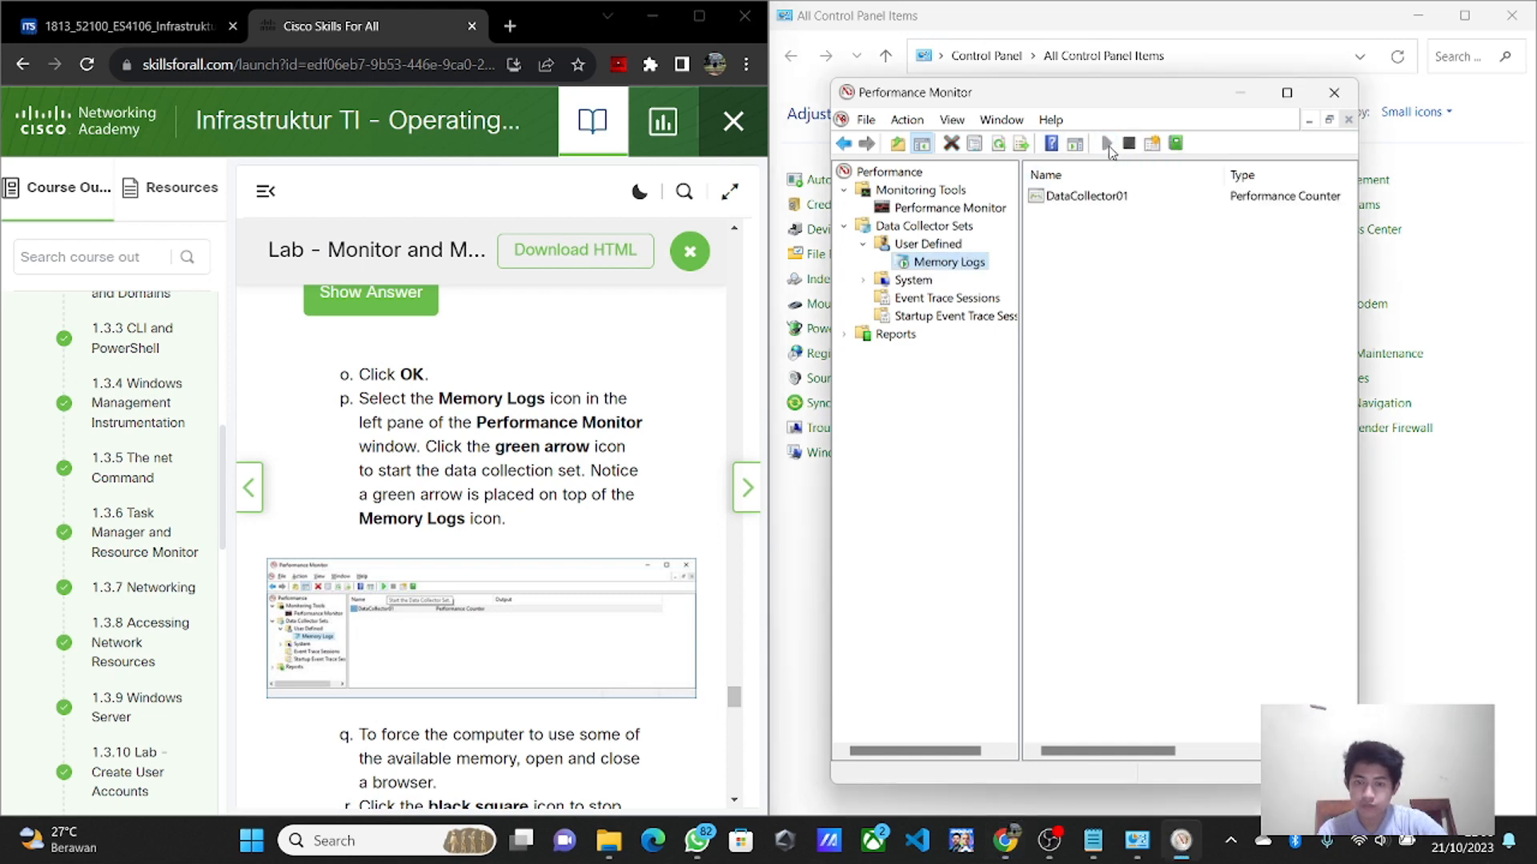
{"action": "scroll", "coordinate": [522, 421], "scroll_direction": "down", "scroll_amount": 1}
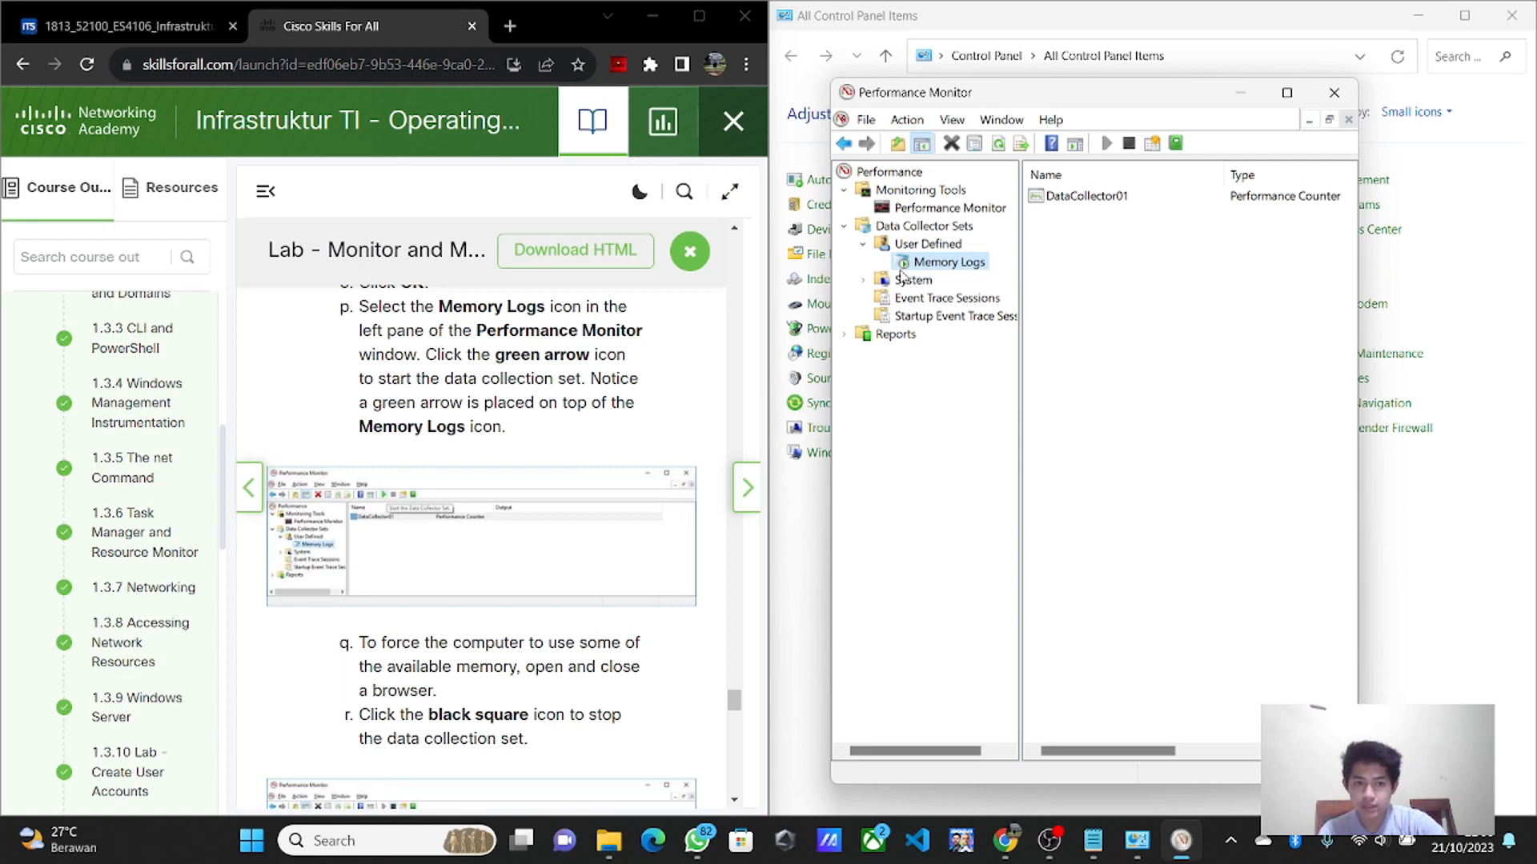
{"action": "scroll", "coordinate": [595, 499], "scroll_direction": "down", "scroll_amount": 3}
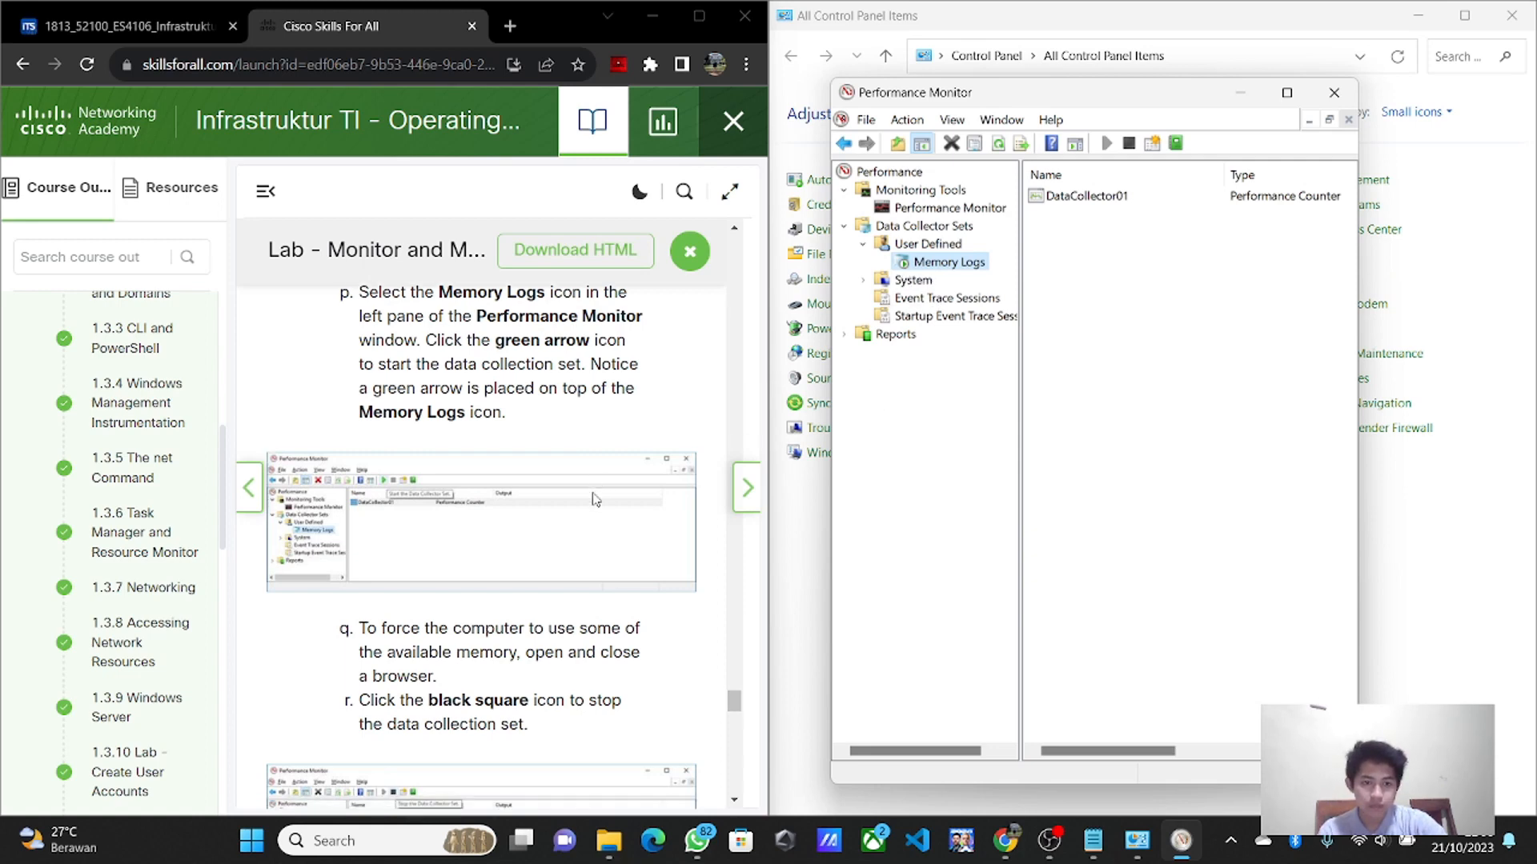
{"action": "scroll", "coordinate": [595, 499], "scroll_direction": "down", "scroll_amount": 1}
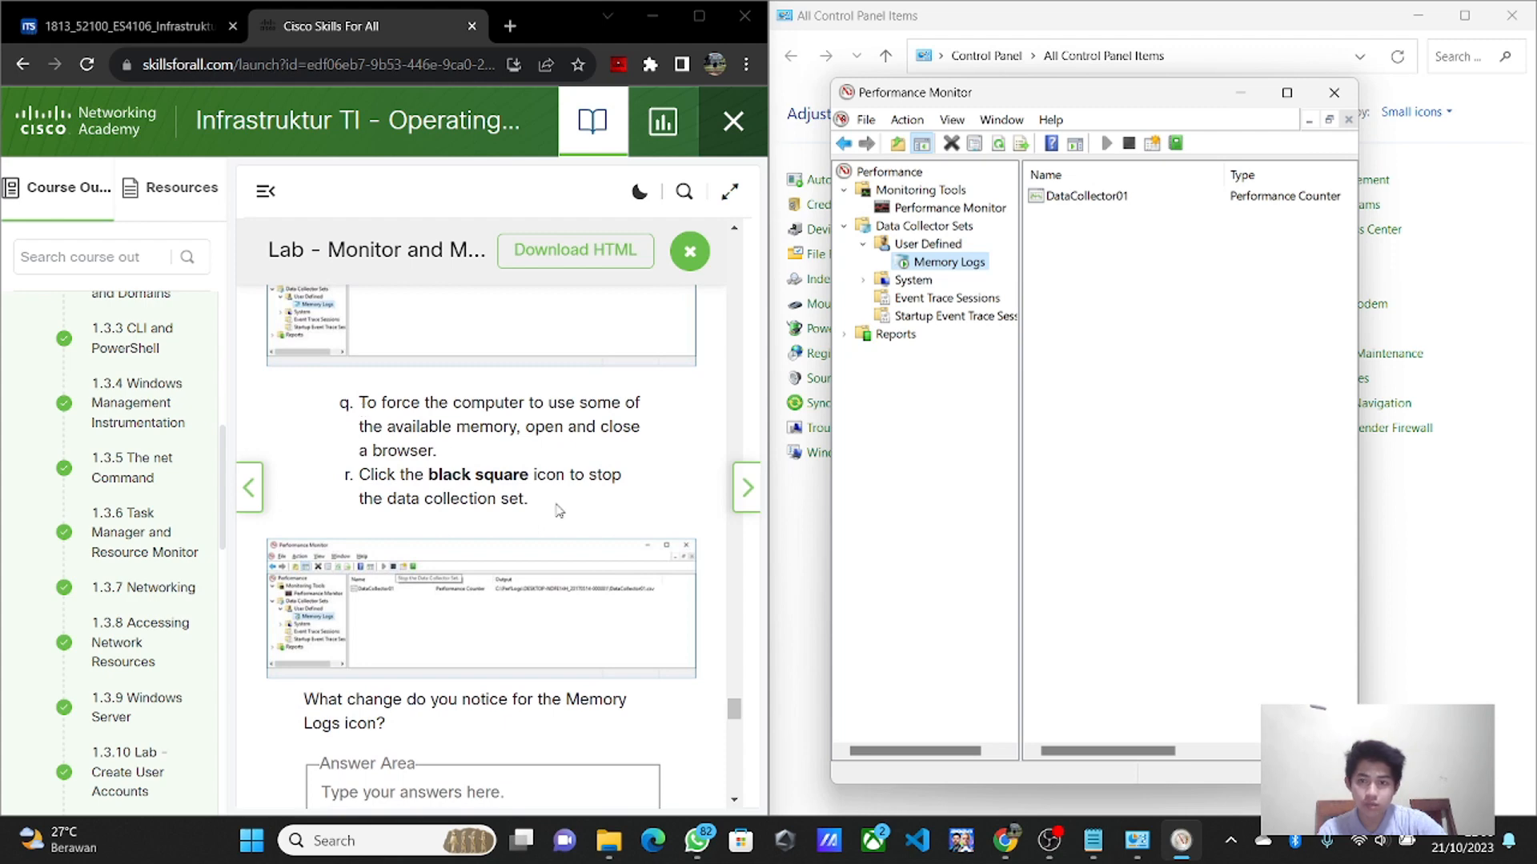
{"action": "left_click", "coordinate": [661, 848]}
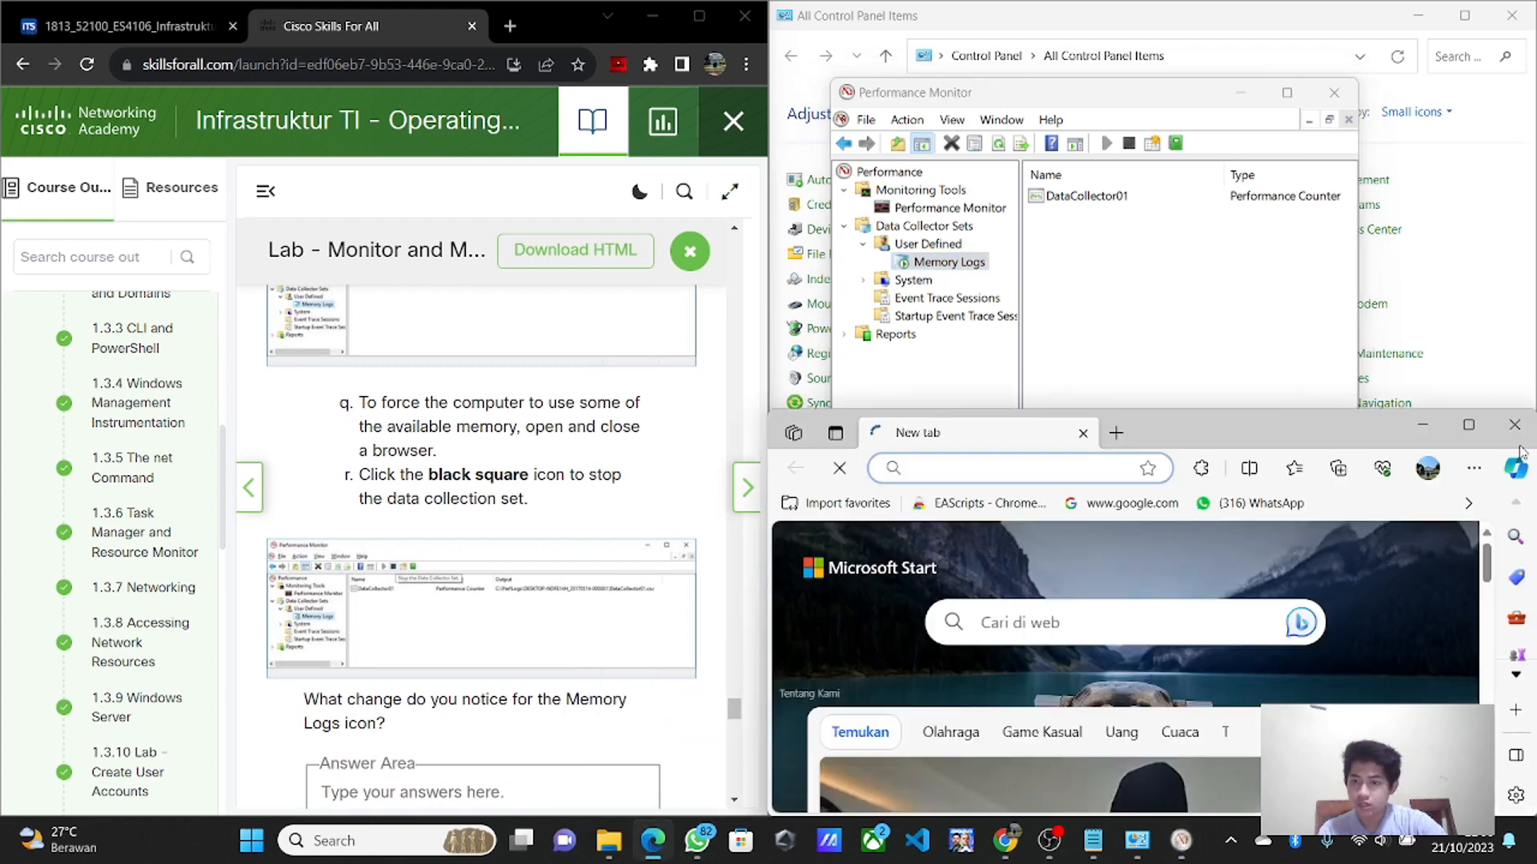
{"action": "left_click", "coordinate": [1514, 425]}
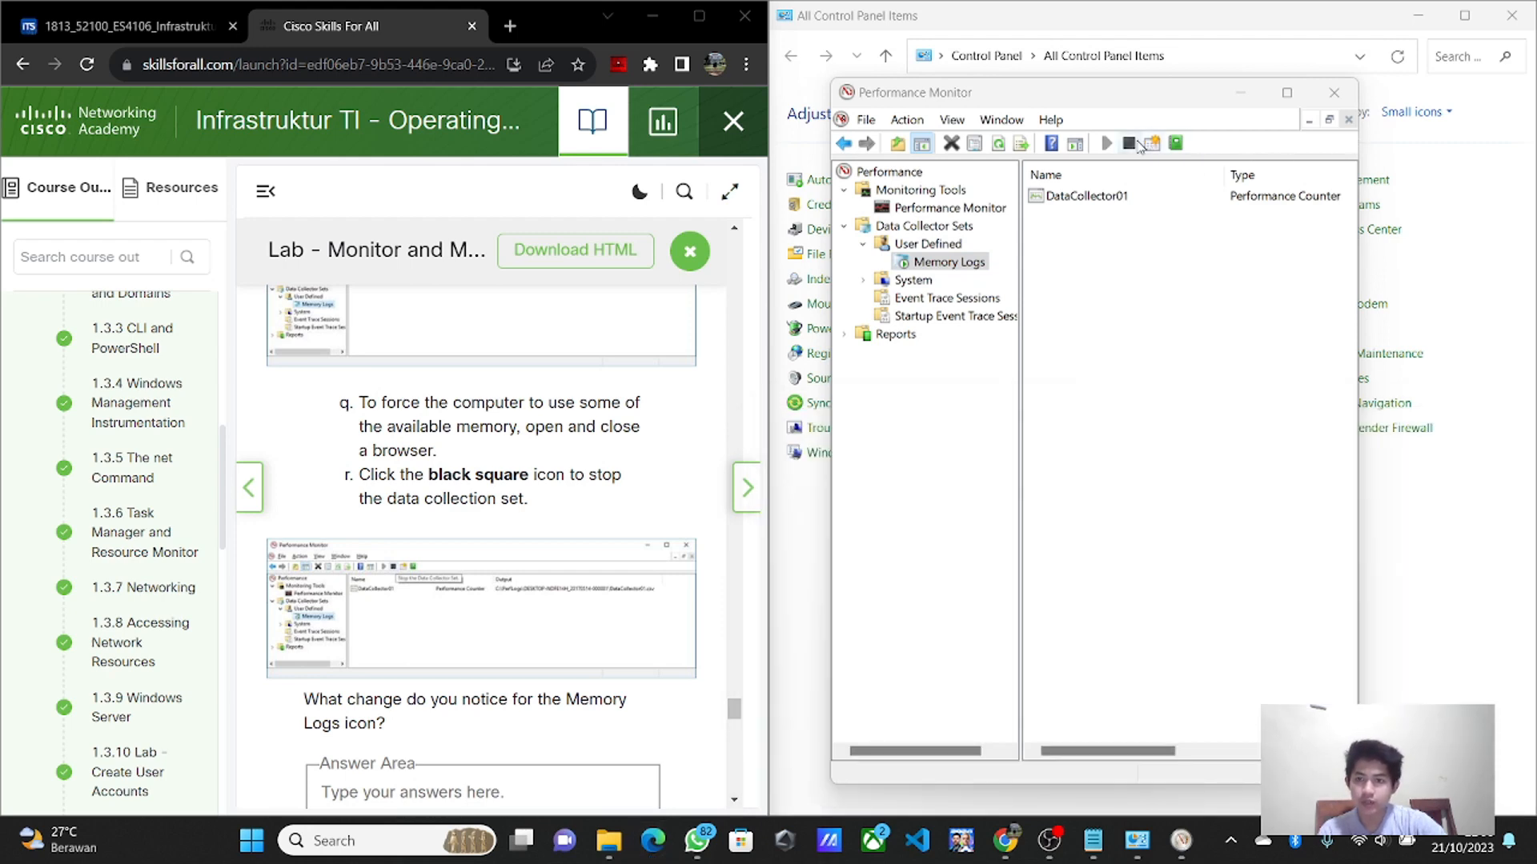
- Stop the Memory Logs data collector set and go to the lab question about the change in its icon
{"action": "left_click", "coordinate": [1129, 144]}
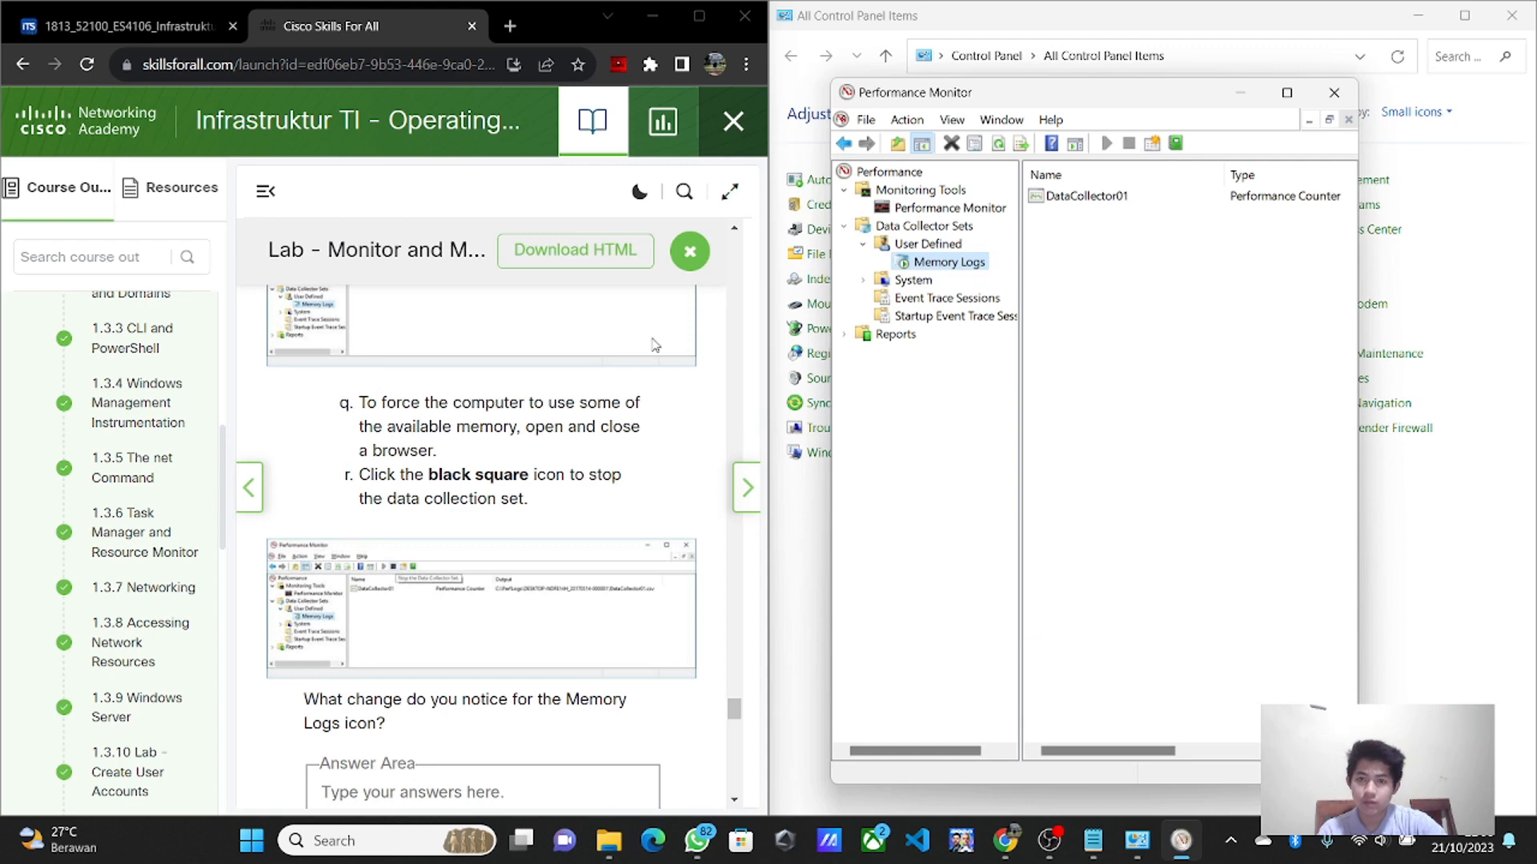
{"action": "scroll", "coordinate": [546, 549], "scroll_direction": "down", "scroll_amount": 2}
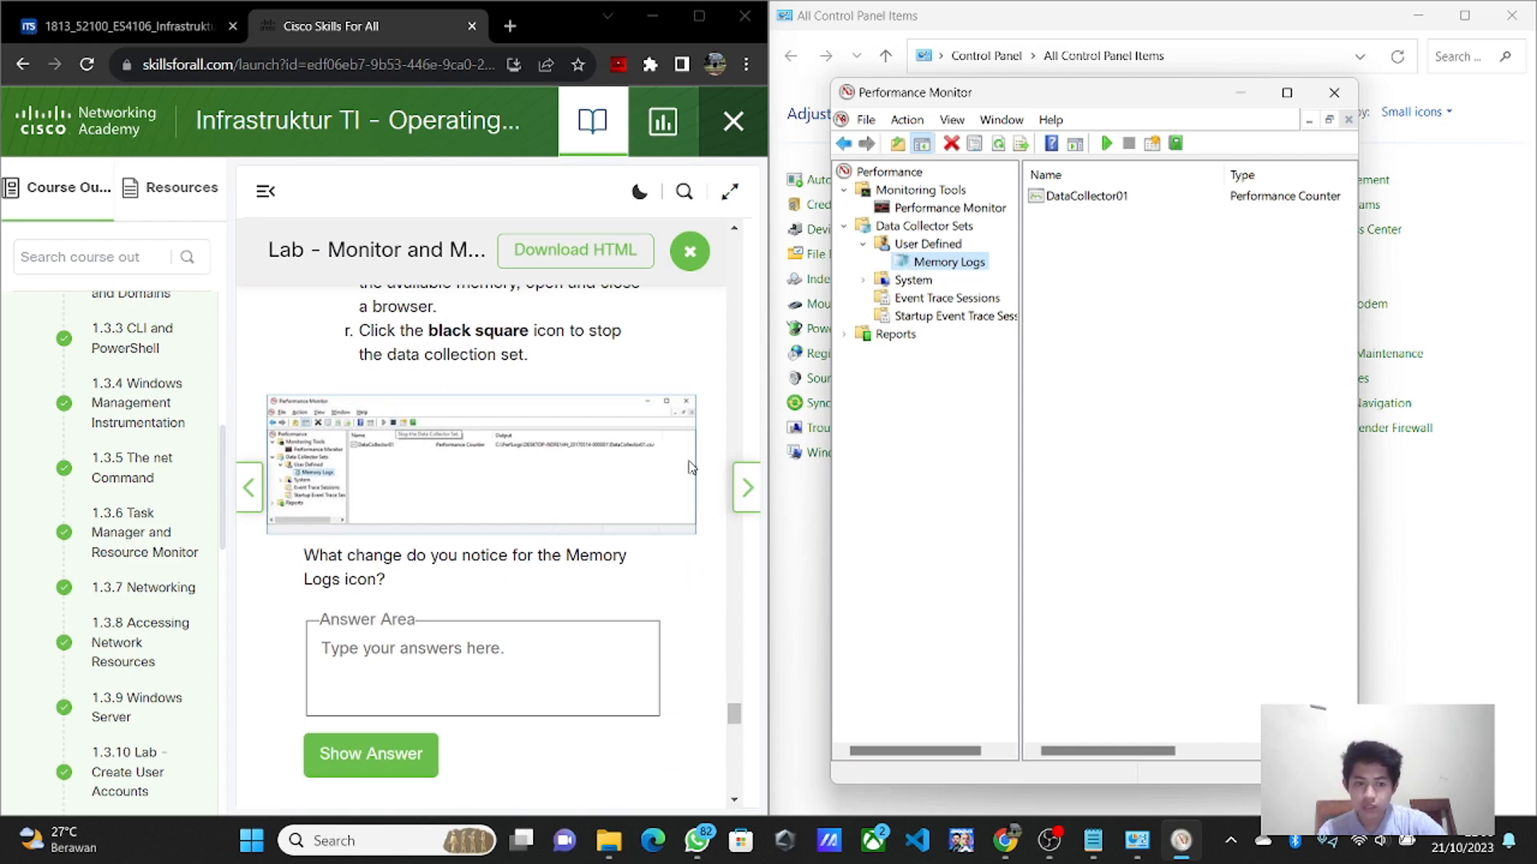
{"action": "left_click", "coordinate": [421, 736]}
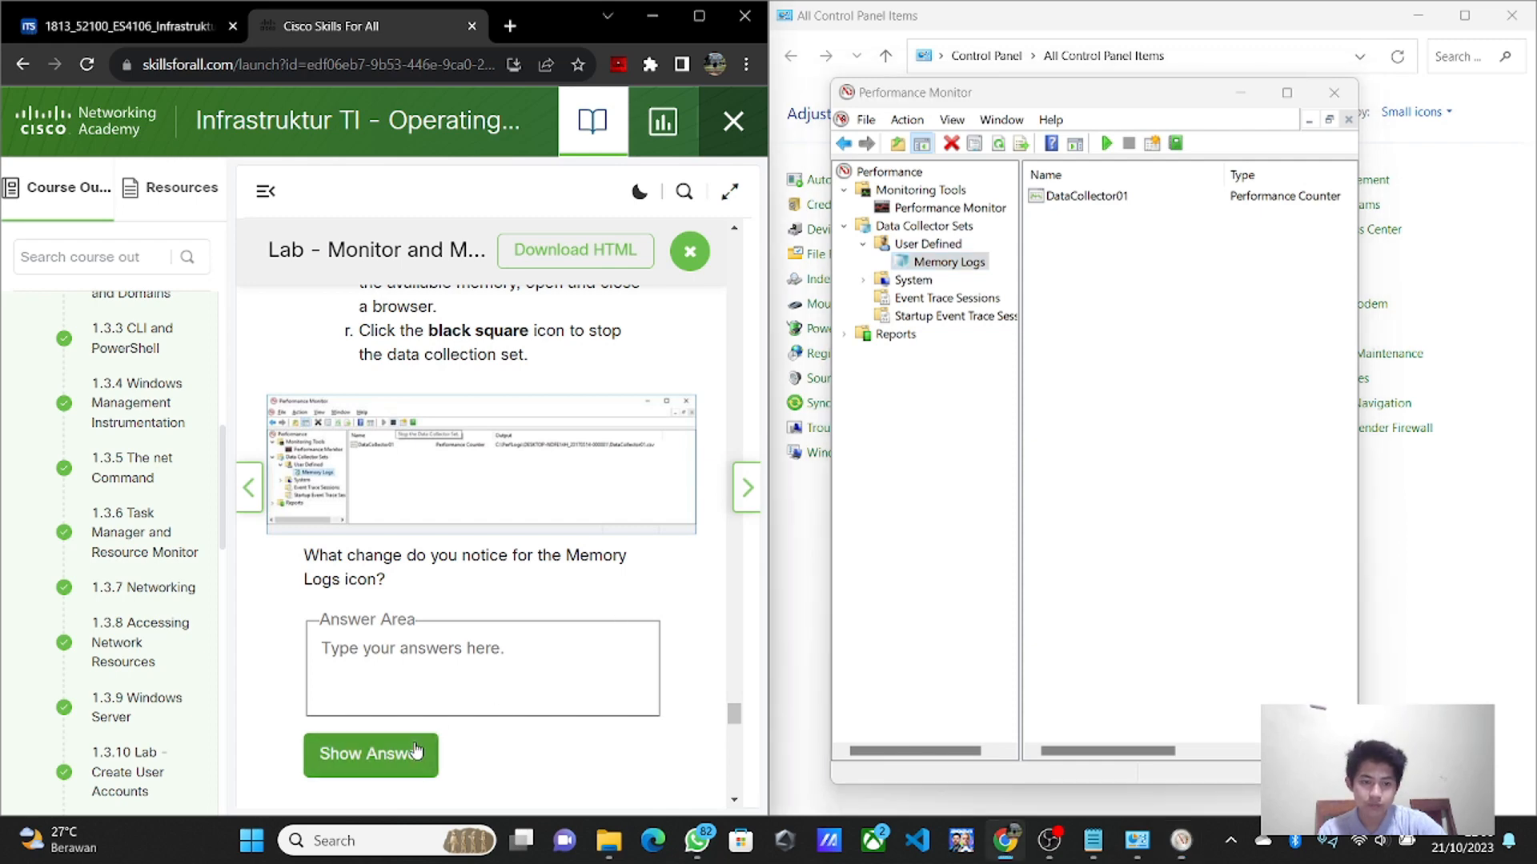
{"action": "type", "text": "the green"}
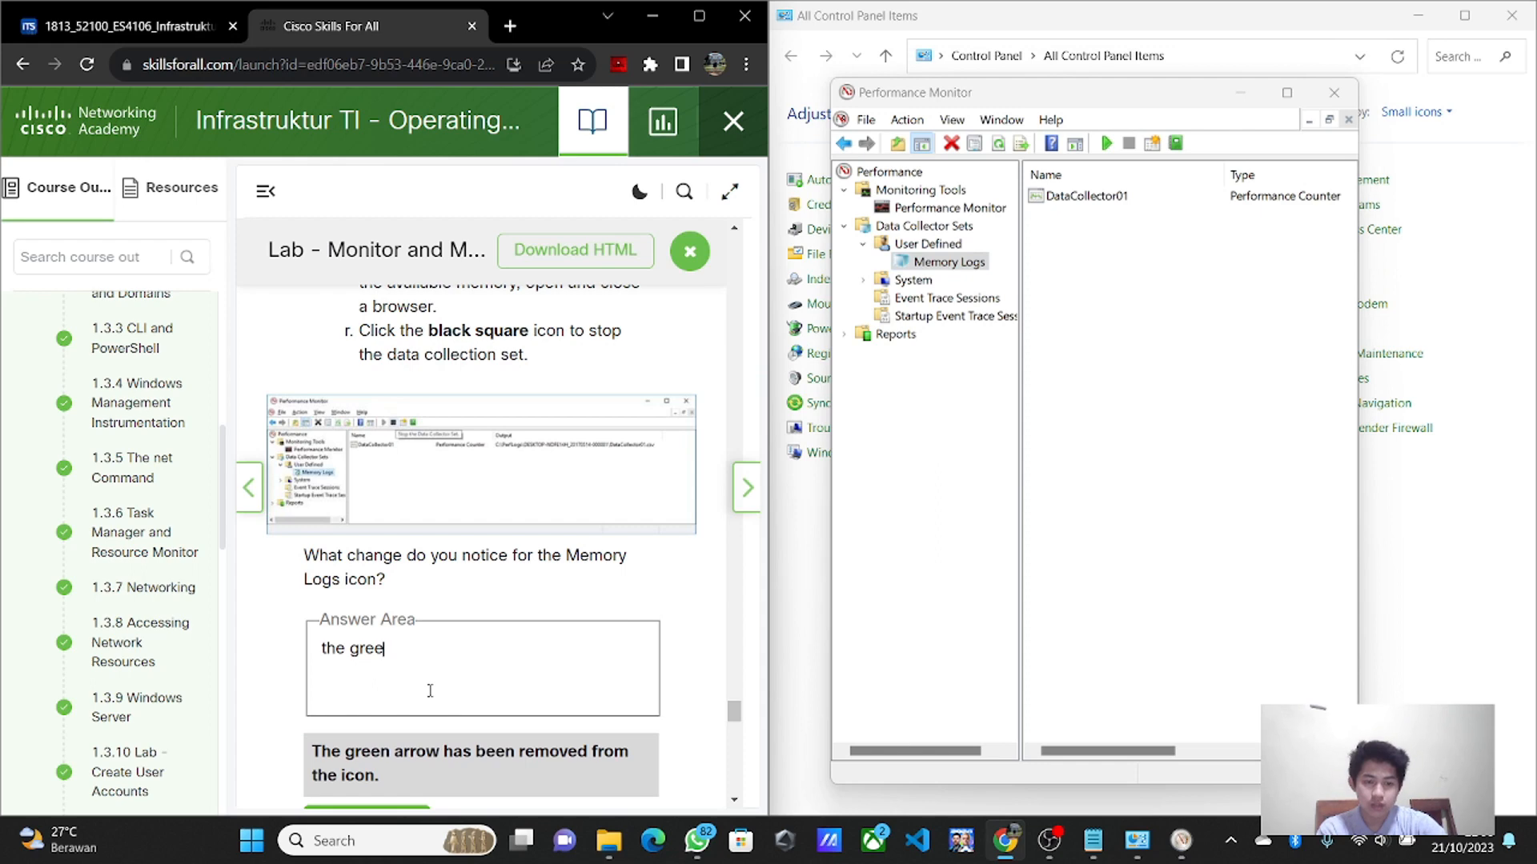
{"action": "key", "text": "ctrl+BackSpace"}
{"action": "key", "text": "ctrl+BackSpace"}
- Answer the question about the Memory Logs icon change with text beginning "tanda arrow di box sudah hilang"
{"action": "type", "text": "tanda "}
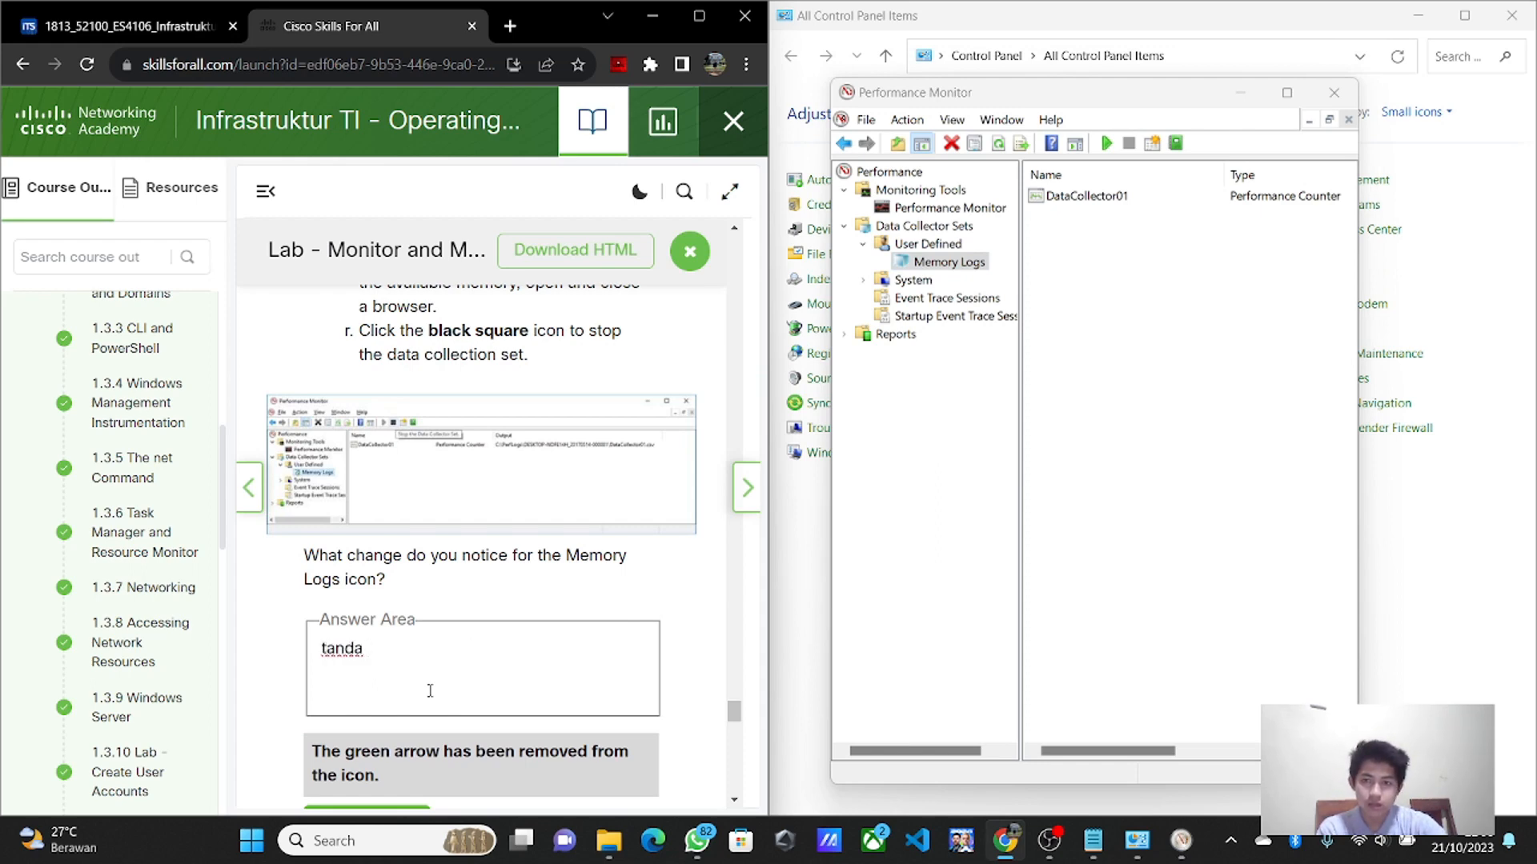
{"action": "type", "text": "arrow di bo"}
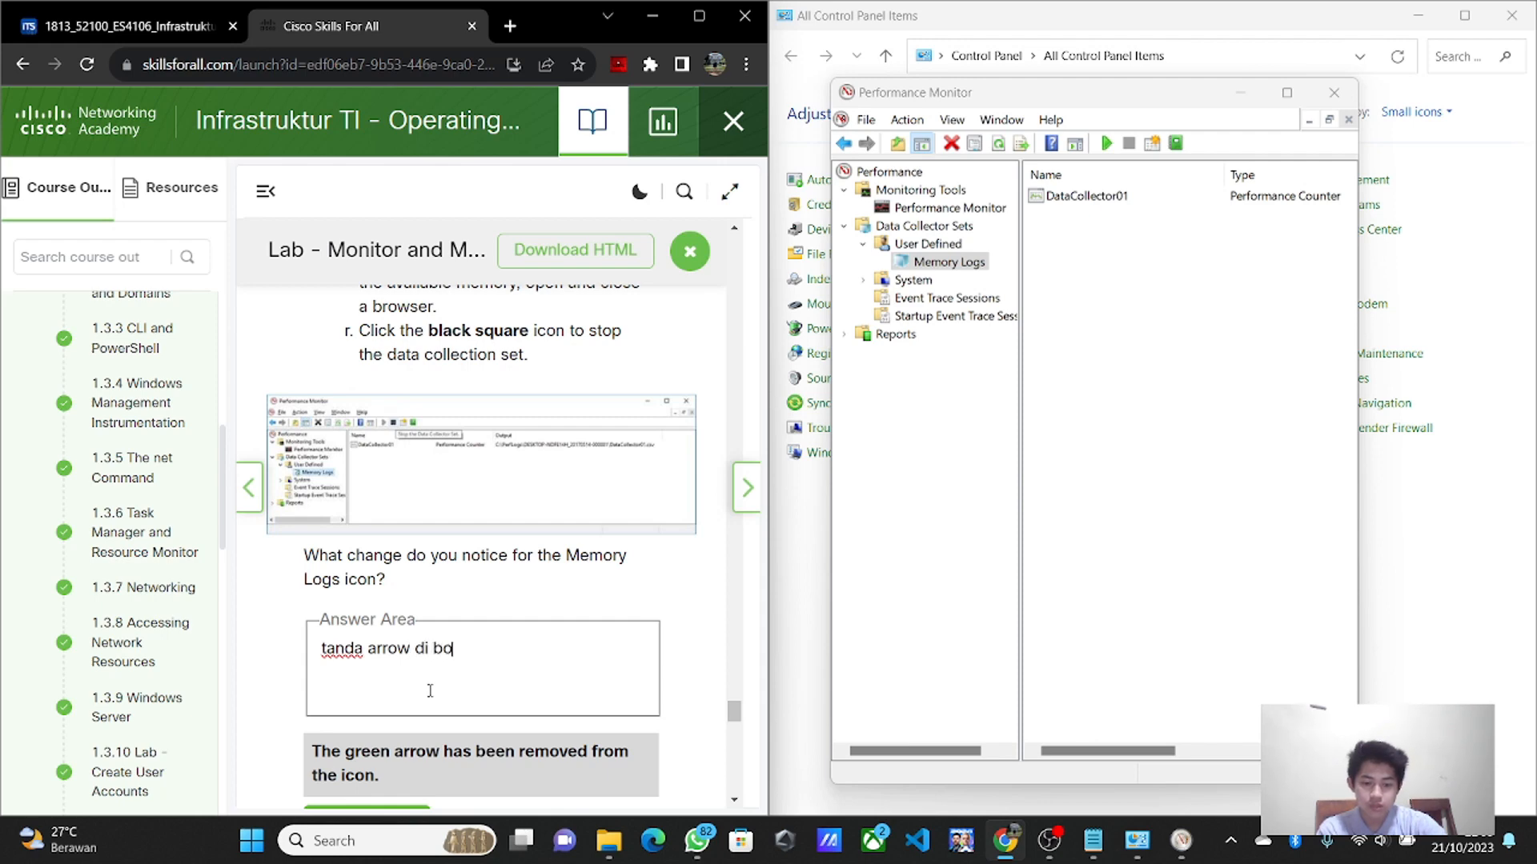
{"action": "type", "text": "x sudah hilang da"}
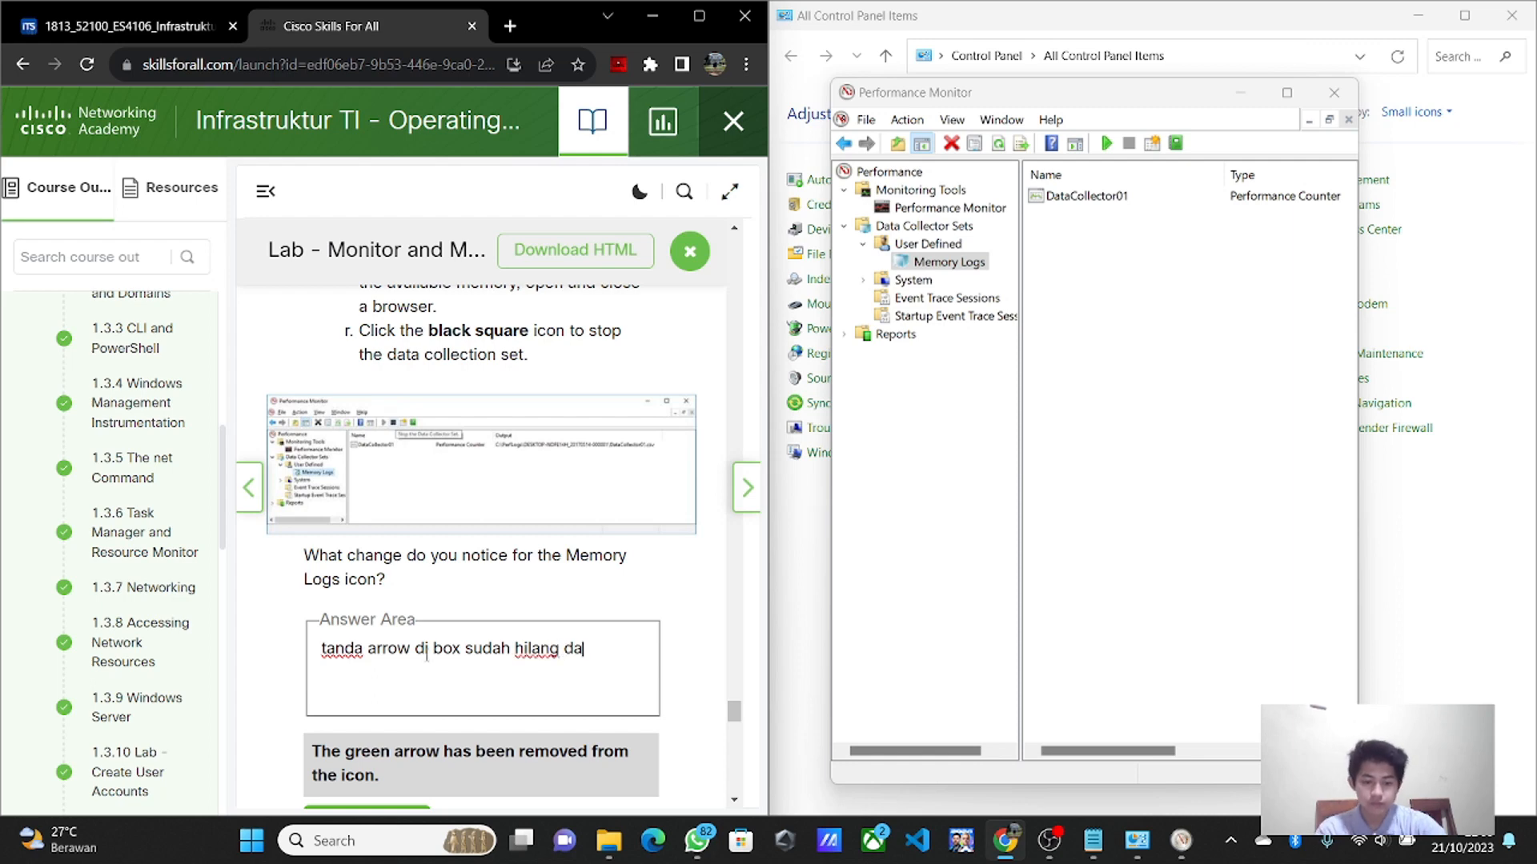
{"action": "type", "text": "ri id"}
- Read lab step s, and open the PerfLogs folder on drive C: in File Explorer beside the instructions
{"action": "scroll", "coordinate": [426, 654], "scroll_direction": "down", "scroll_amount": 5}
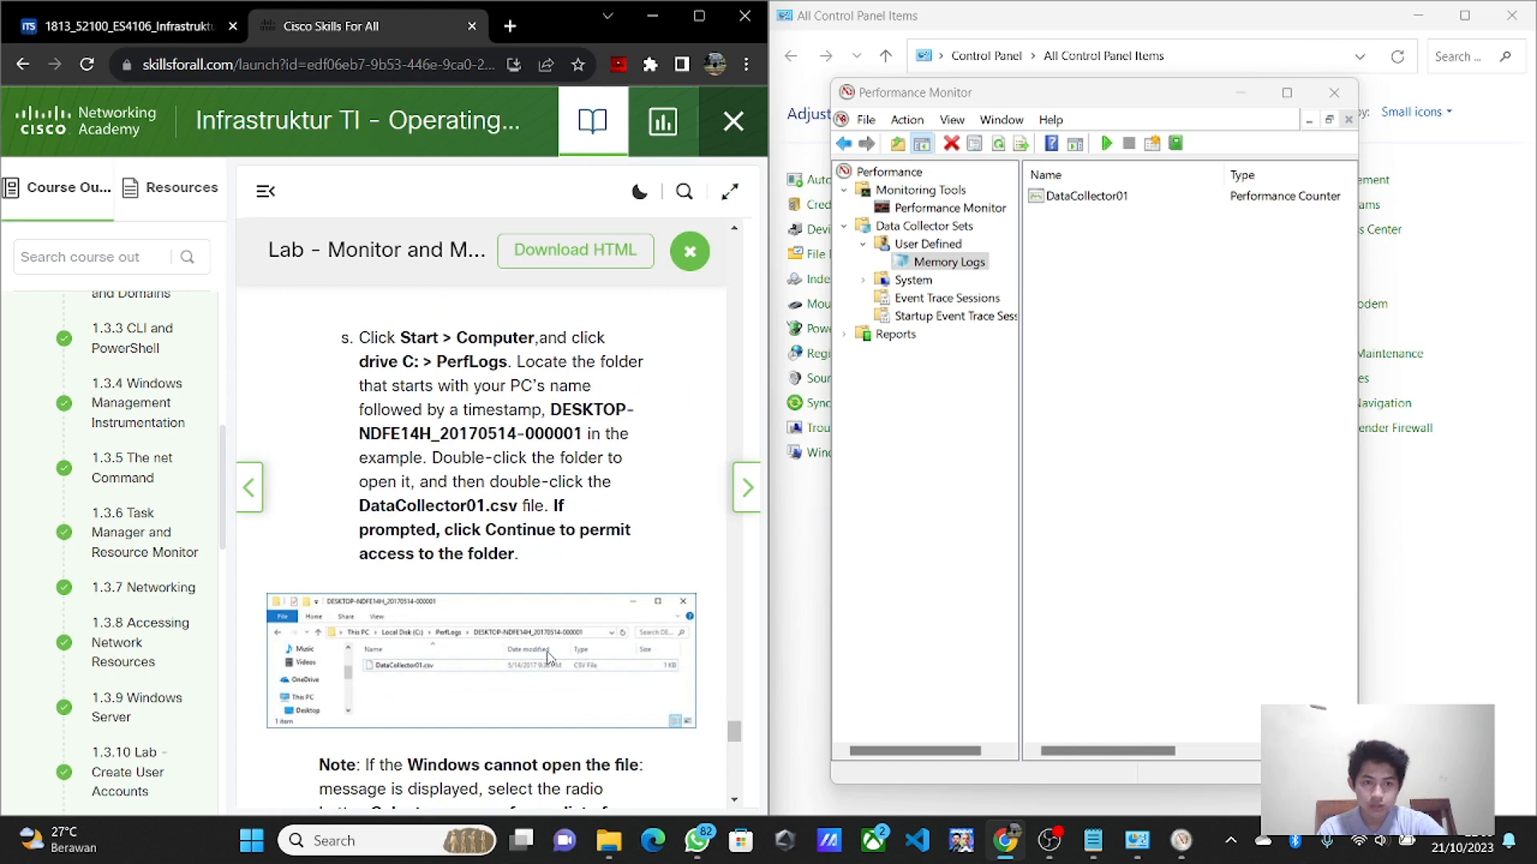
{"action": "scroll", "coordinate": [675, 656], "scroll_direction": "up", "scroll_amount": 3}
{"action": "scroll", "coordinate": [674, 656], "scroll_direction": "down", "scroll_amount": 3}
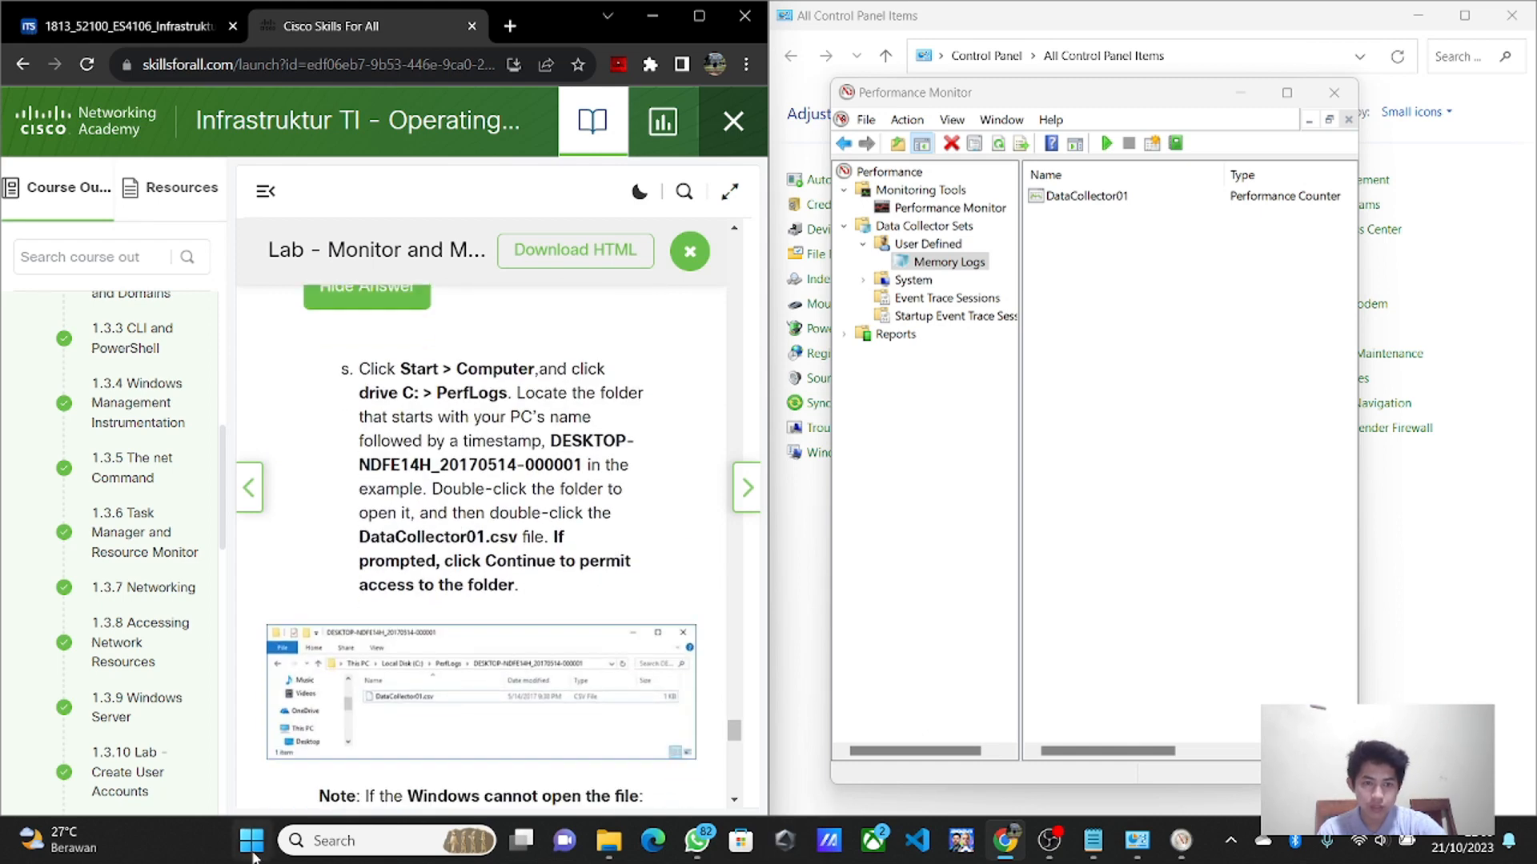
{"action": "left_click", "coordinate": [623, 854]}
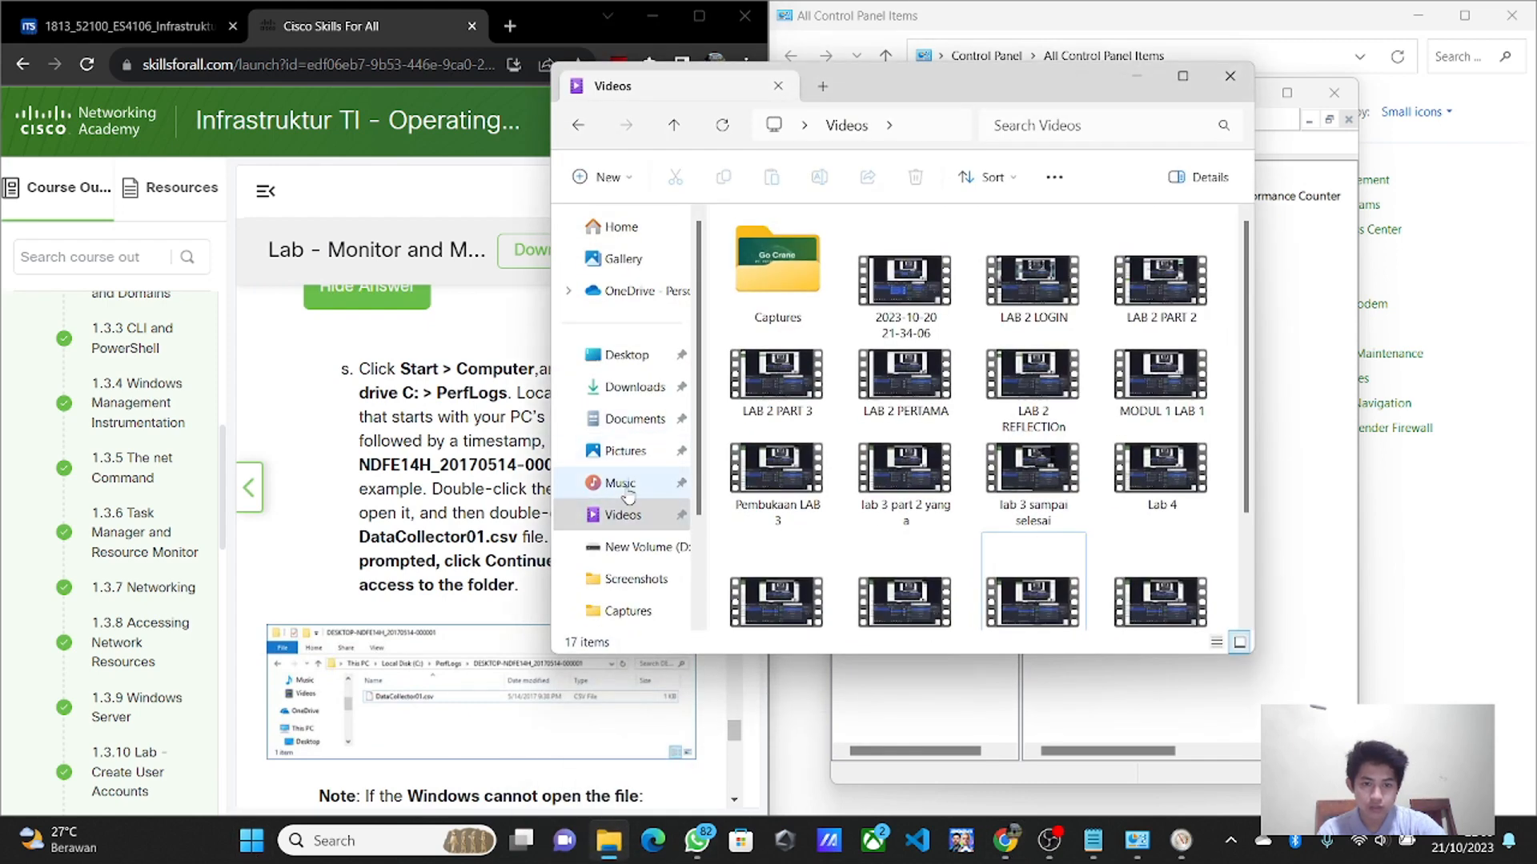
{"action": "scroll", "coordinate": [639, 532], "scroll_direction": "down", "scroll_amount": 2}
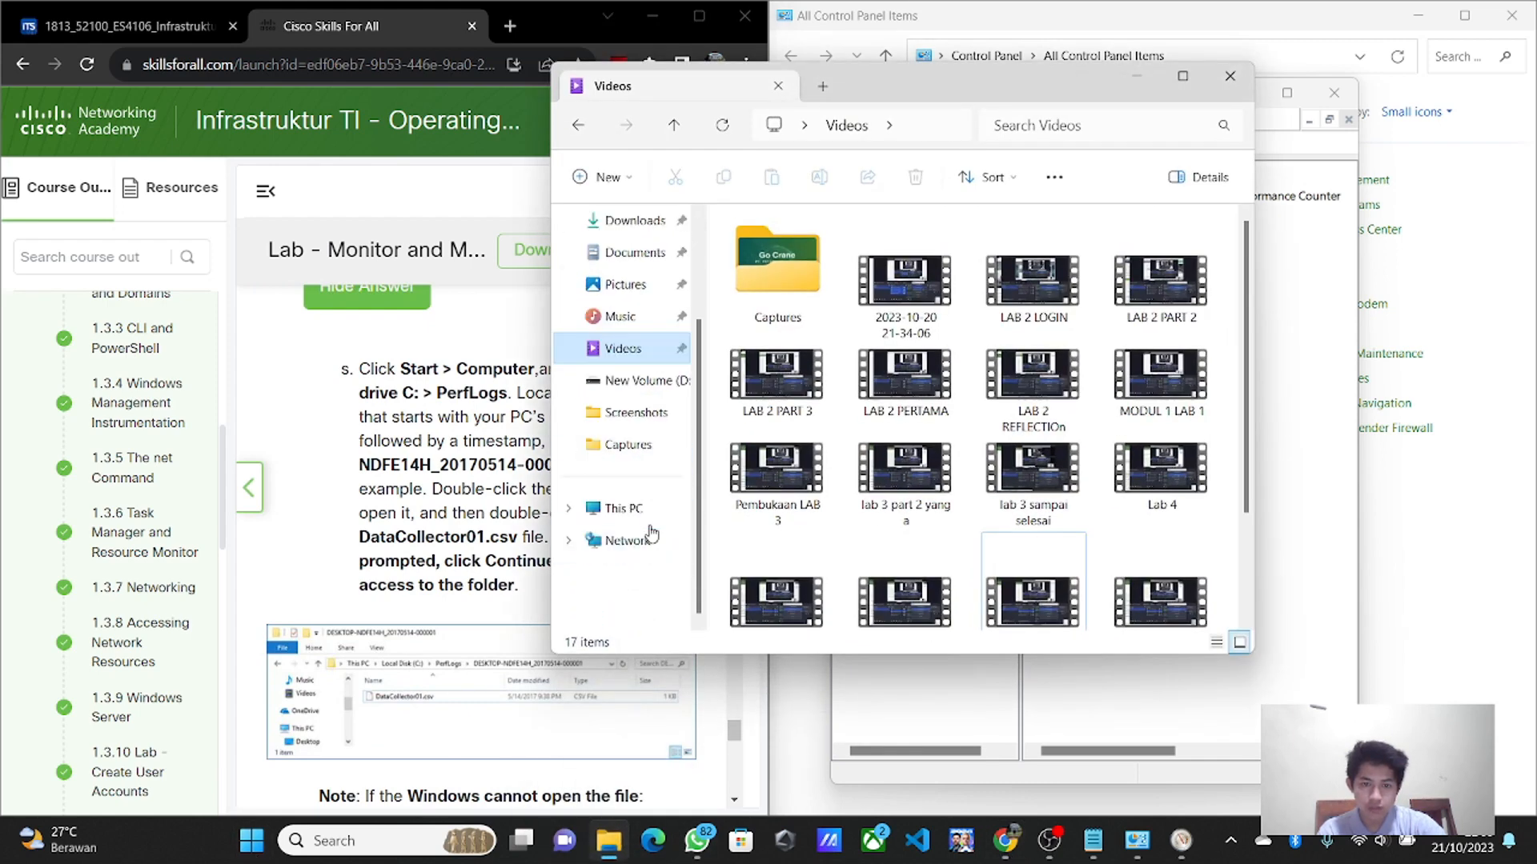
{"action": "left_click", "coordinate": [628, 512]}
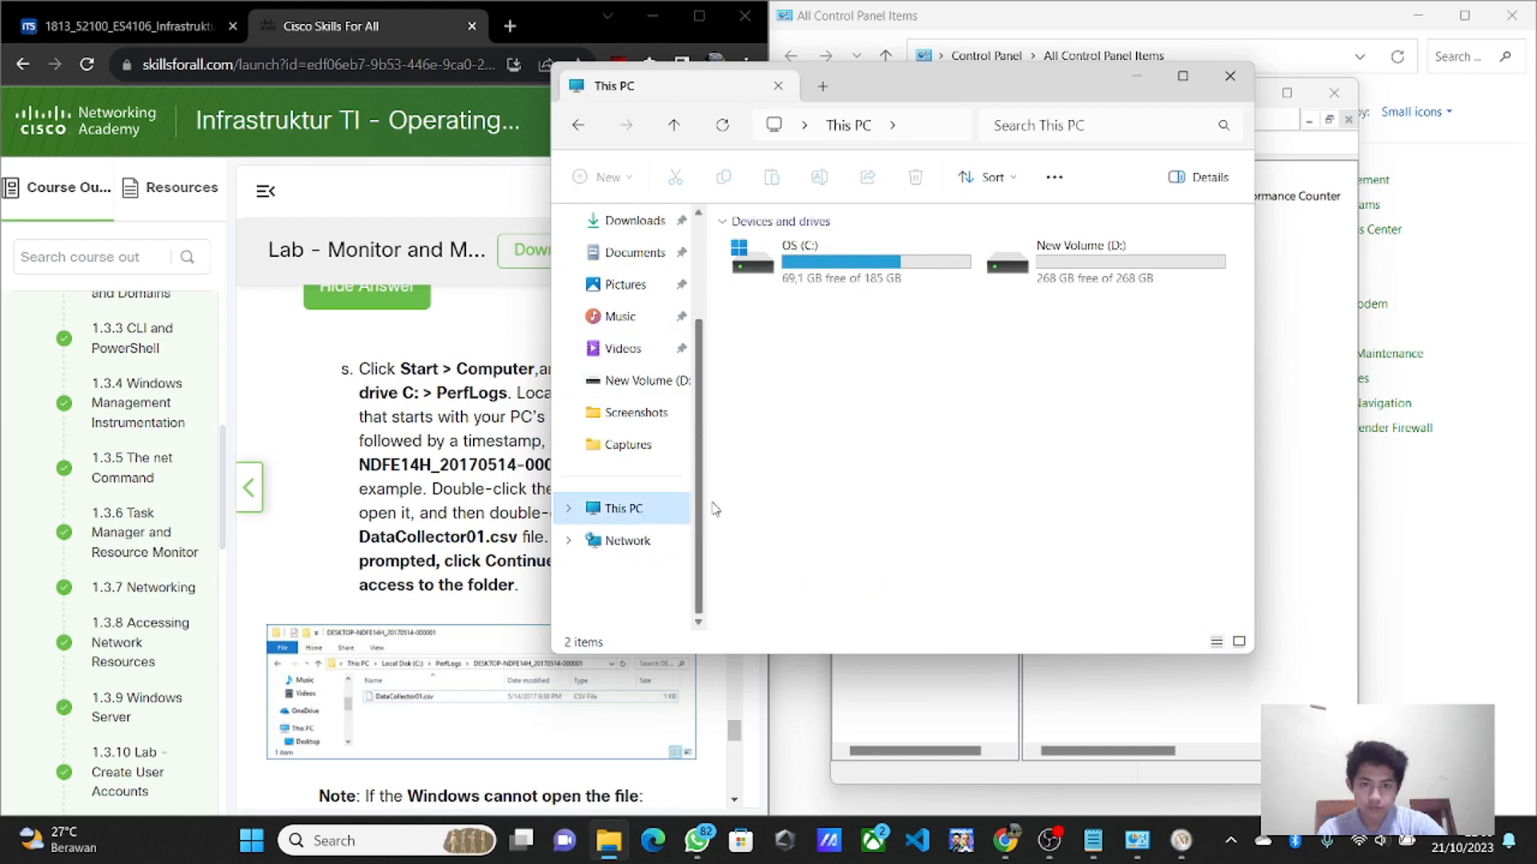
{"action": "left_click", "coordinate": [848, 247]}
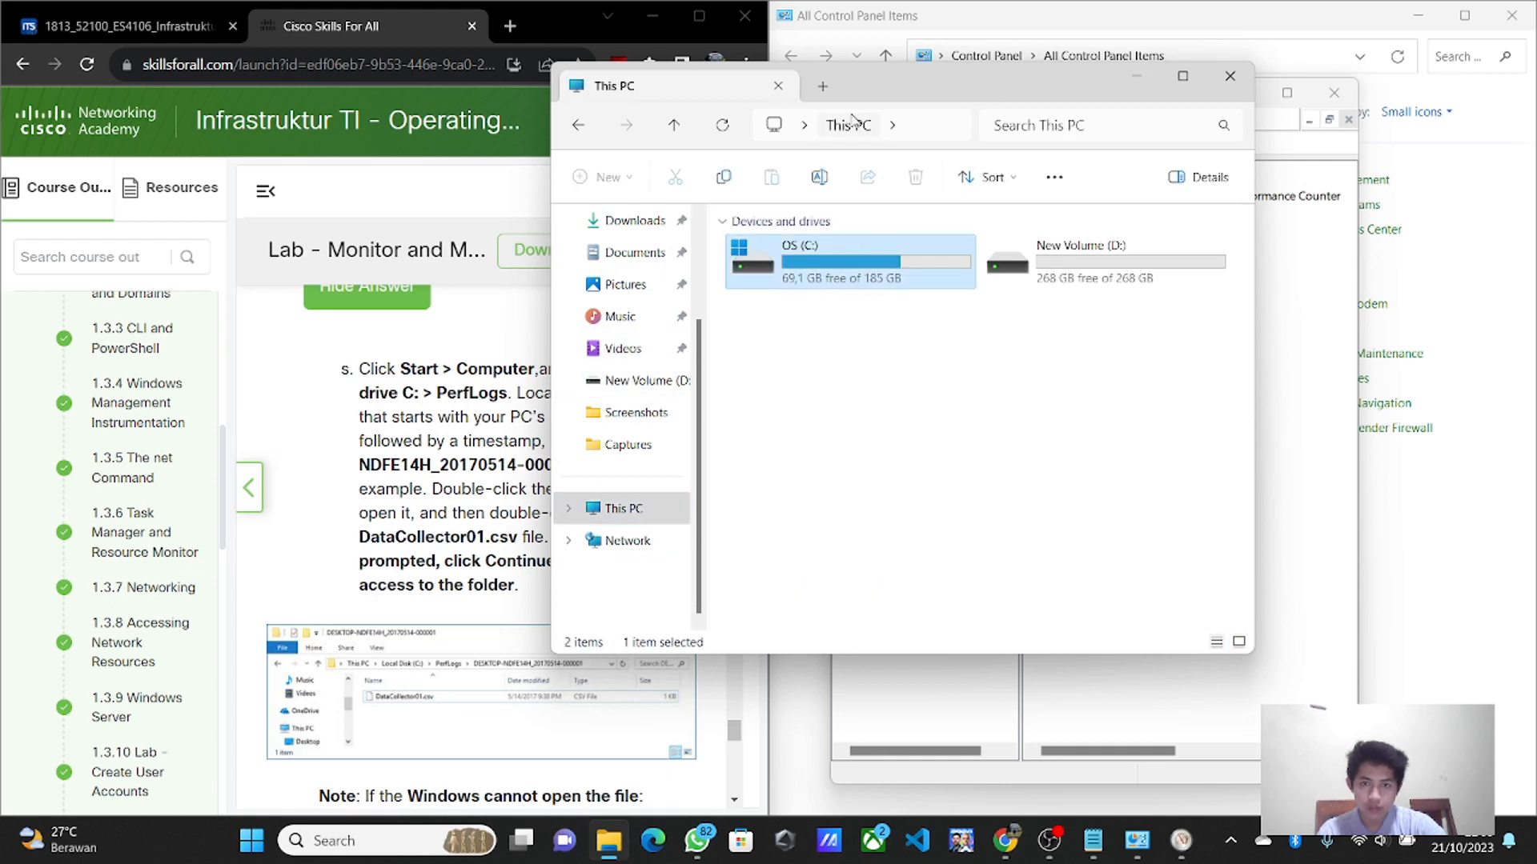
{"action": "left_click_drag", "start_coordinate": [876, 93], "coordinate": [1005, 46]}
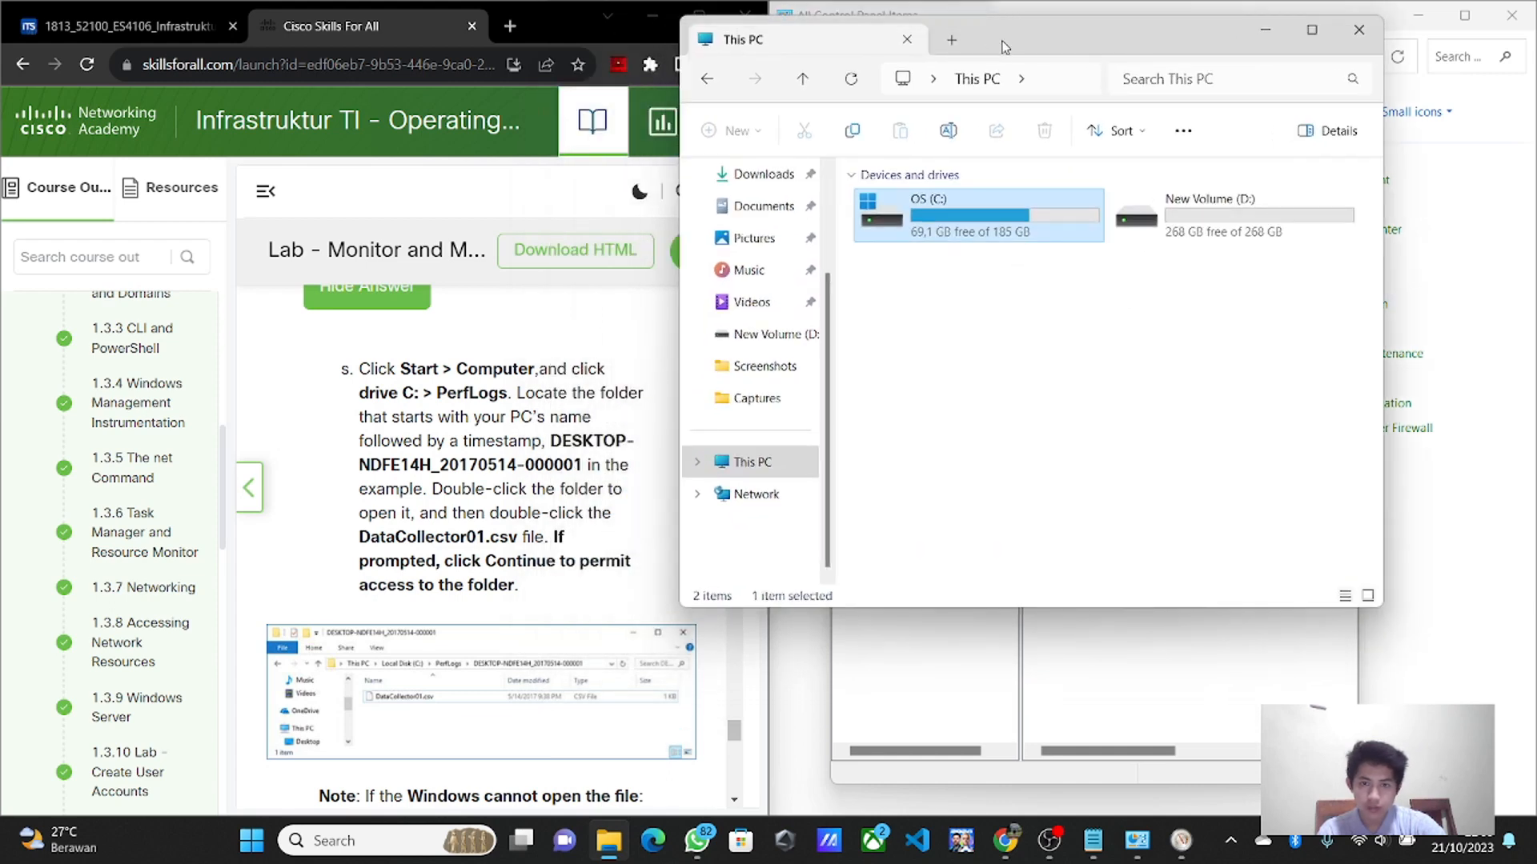
{"action": "double_click", "coordinate": [1009, 216]}
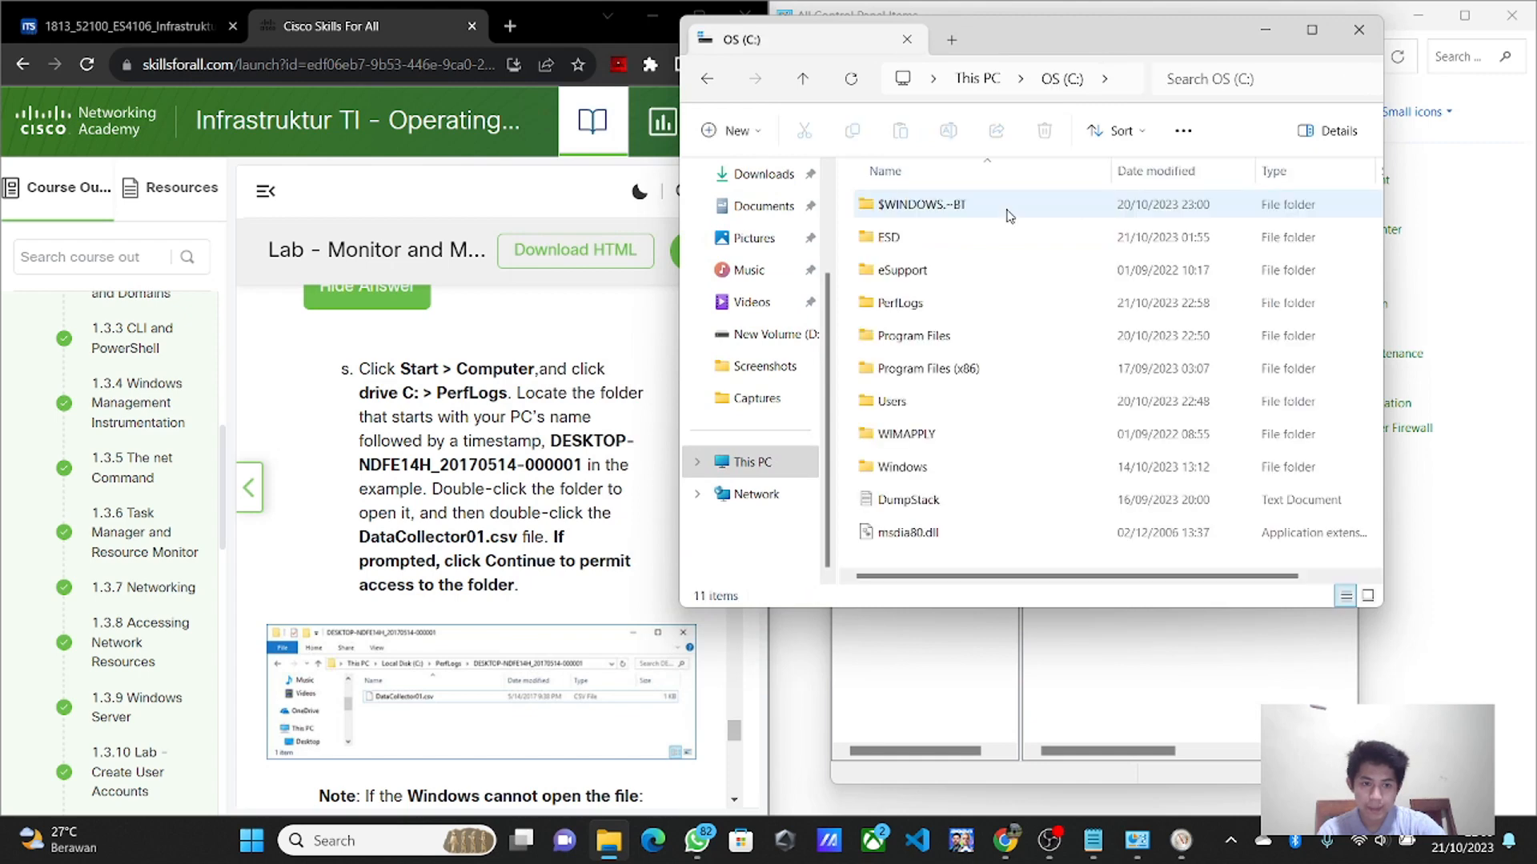
{"action": "double_click", "coordinate": [944, 312]}
{"action": "left_click", "coordinate": [813, 451]}
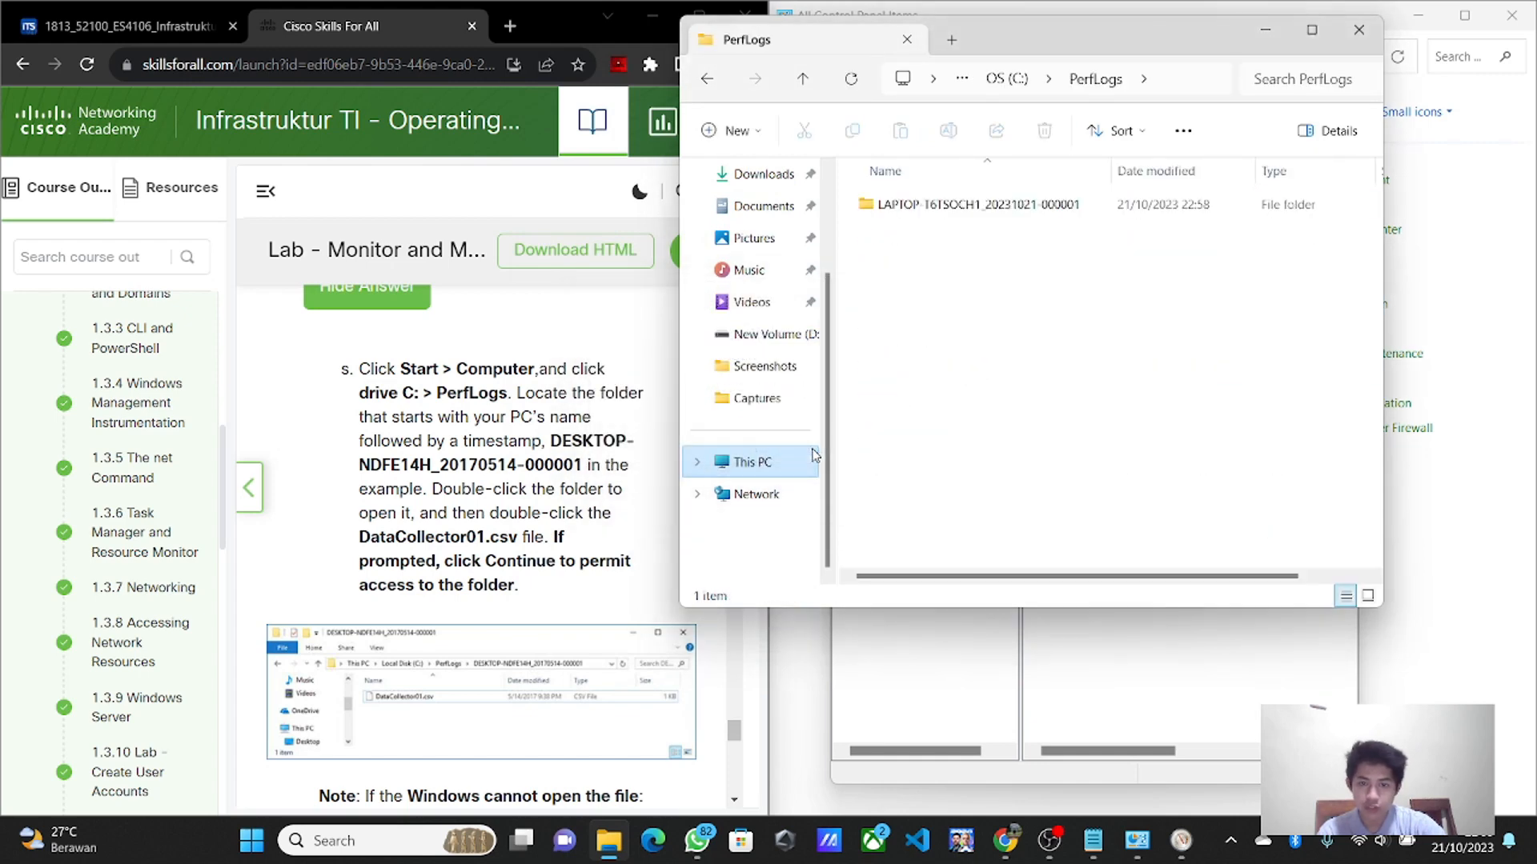
{"action": "left_click", "coordinate": [975, 212]}
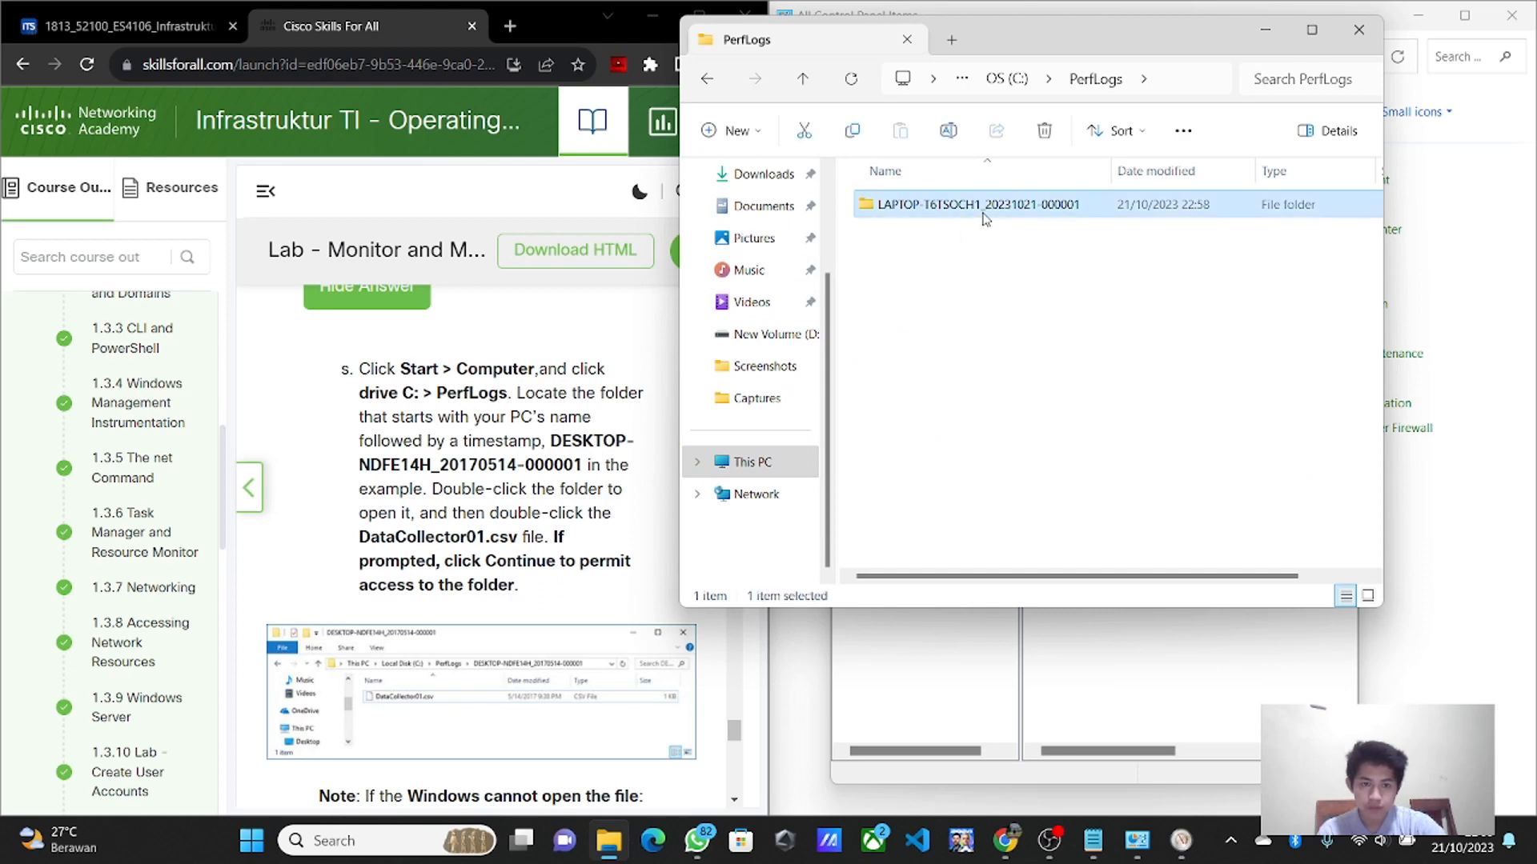
{"action": "double_click", "coordinate": [984, 216]}
{"action": "left_click", "coordinate": [803, 450]}
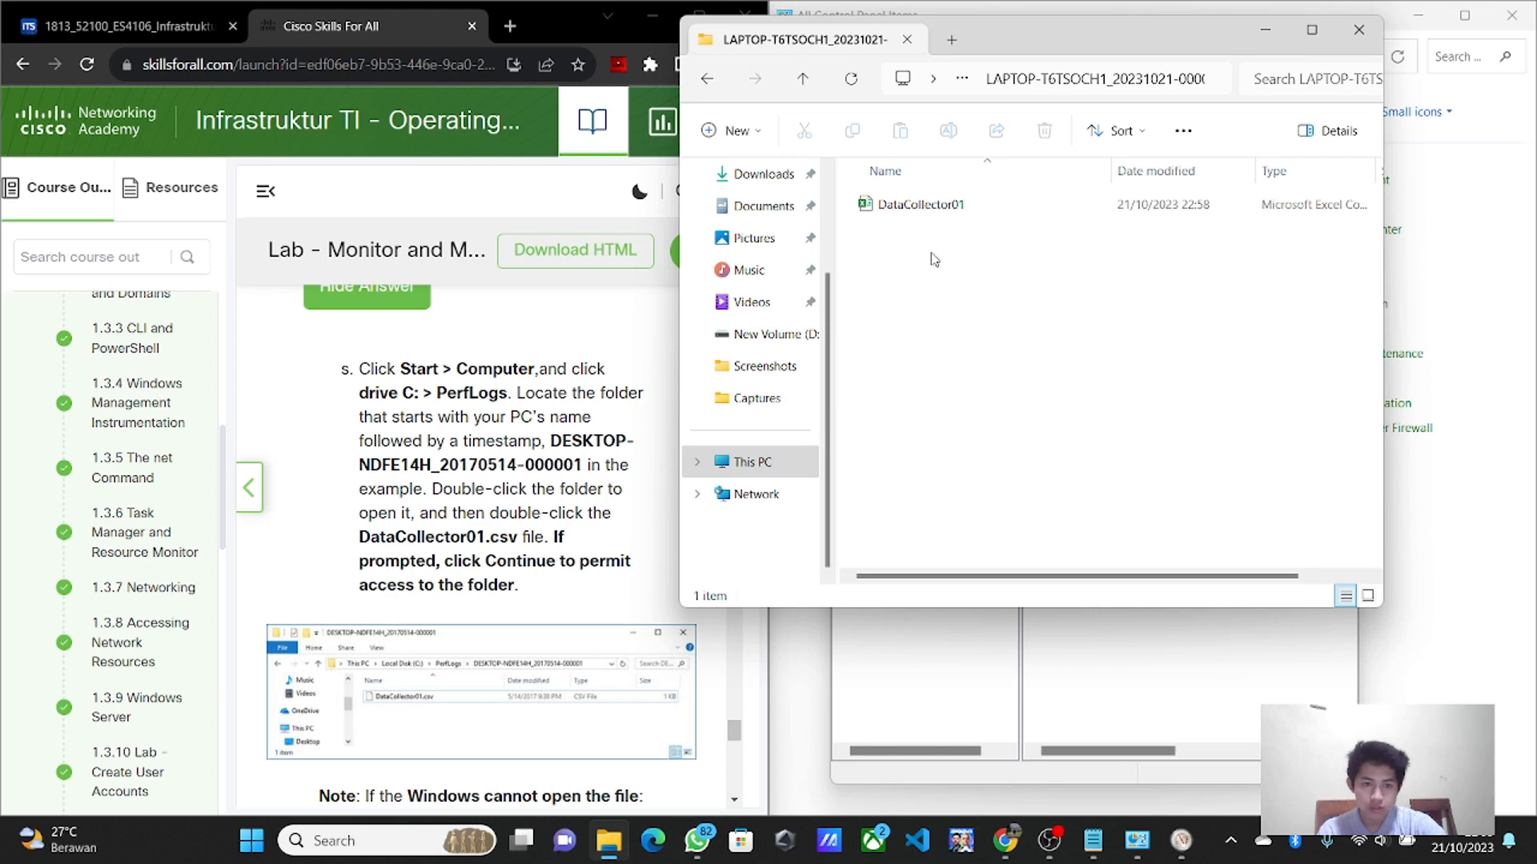
{"action": "double_click", "coordinate": [971, 212]}
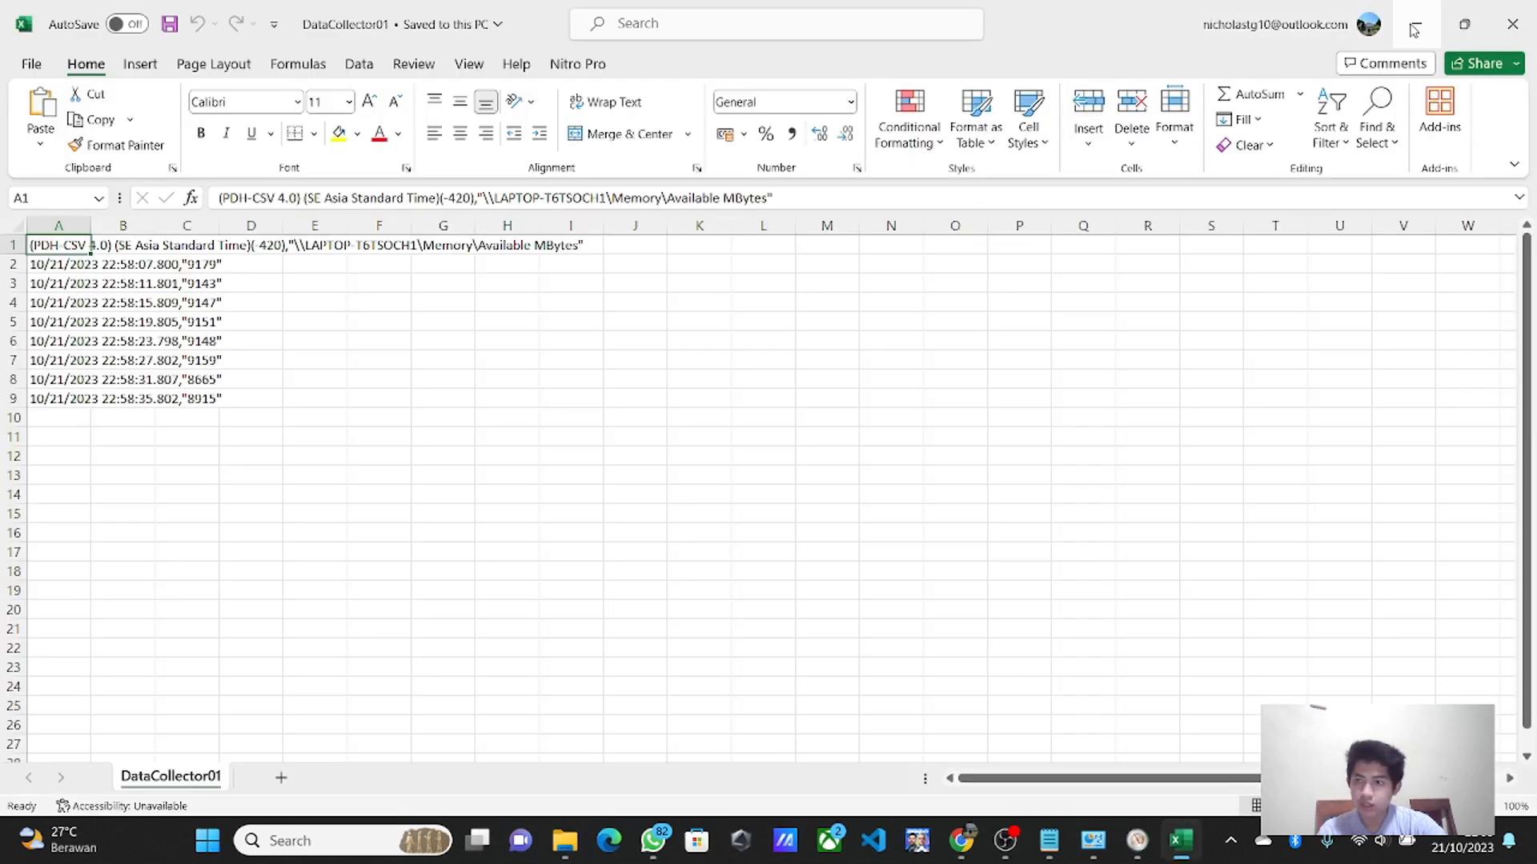
- Arrange the Excel window side by side with the lab page, and go to the question about the farthest right column
{"action": "left_click_drag", "start_coordinate": [1112, 42], "coordinate": [1458, 167]}
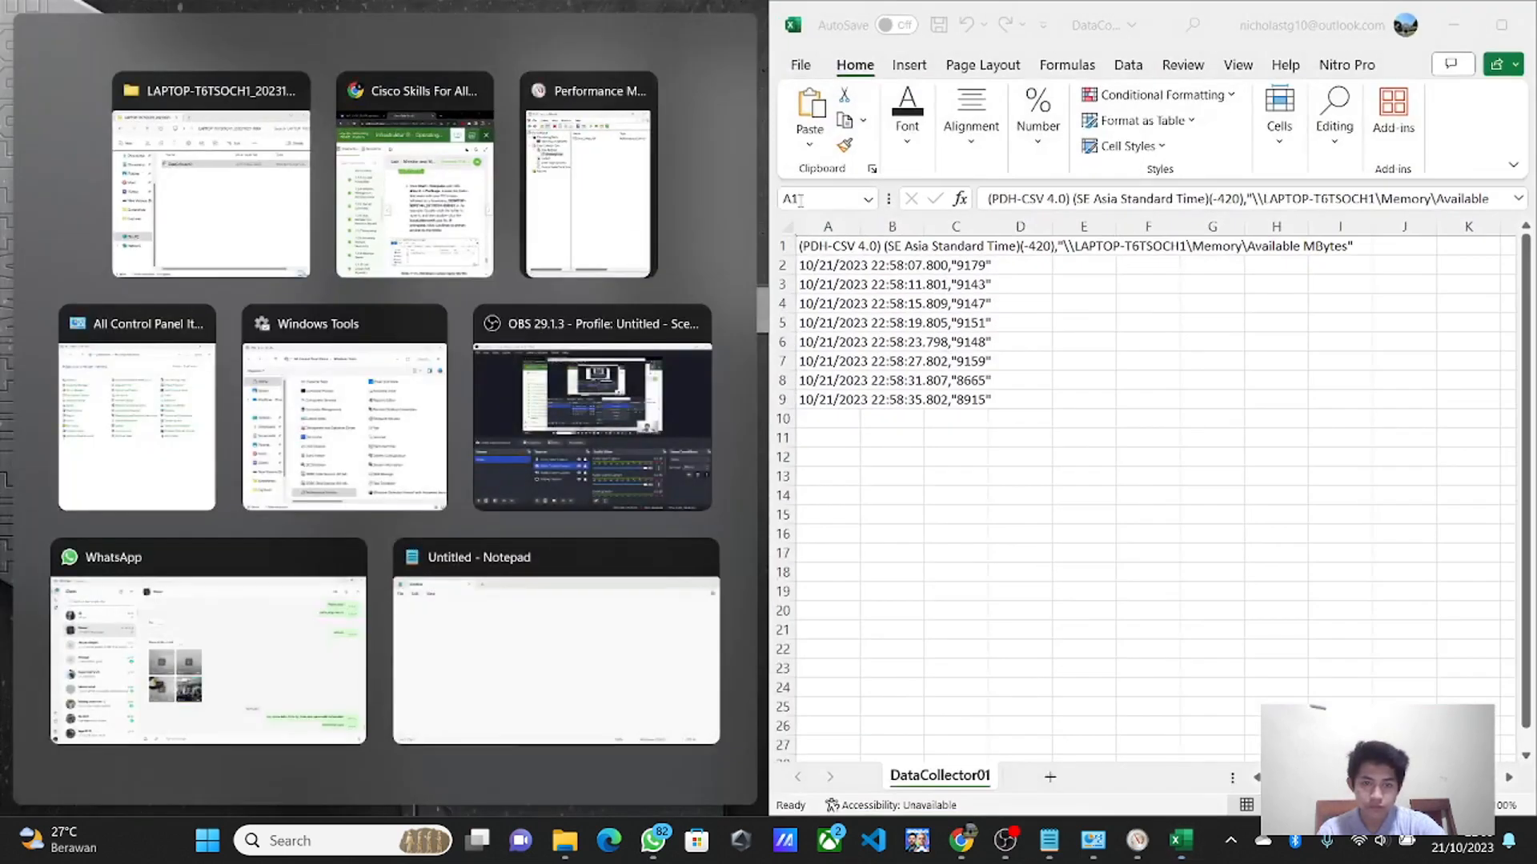
{"action": "left_click", "coordinate": [398, 200]}
{"action": "scroll", "coordinate": [481, 386], "scroll_direction": "down", "scroll_amount": 1}
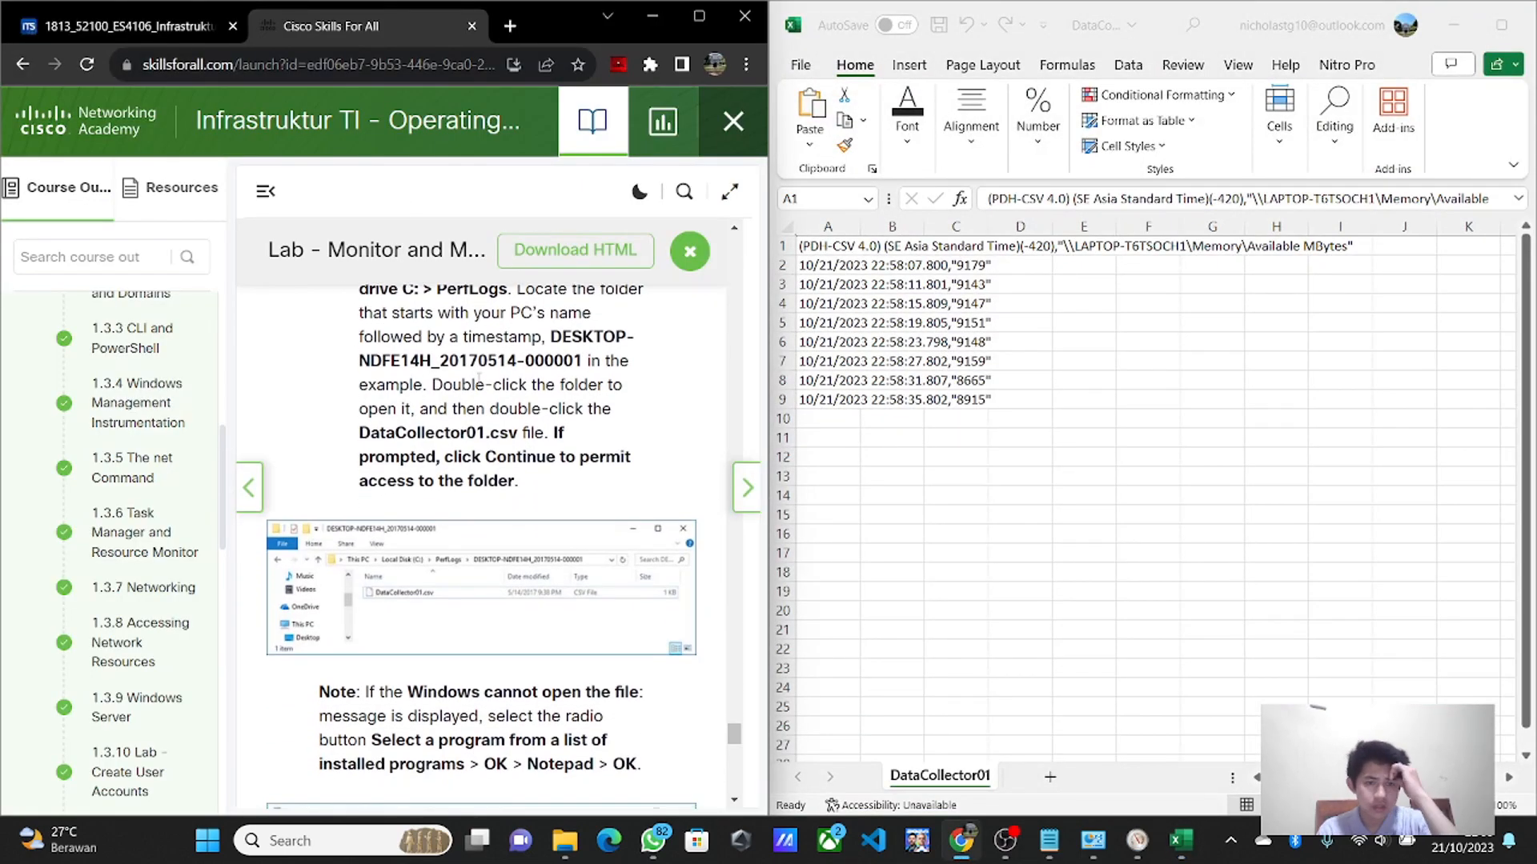
{"action": "scroll", "coordinate": [479, 385], "scroll_direction": "down", "scroll_amount": 1}
{"action": "scroll", "coordinate": [480, 384], "scroll_direction": "down", "scroll_amount": 3}
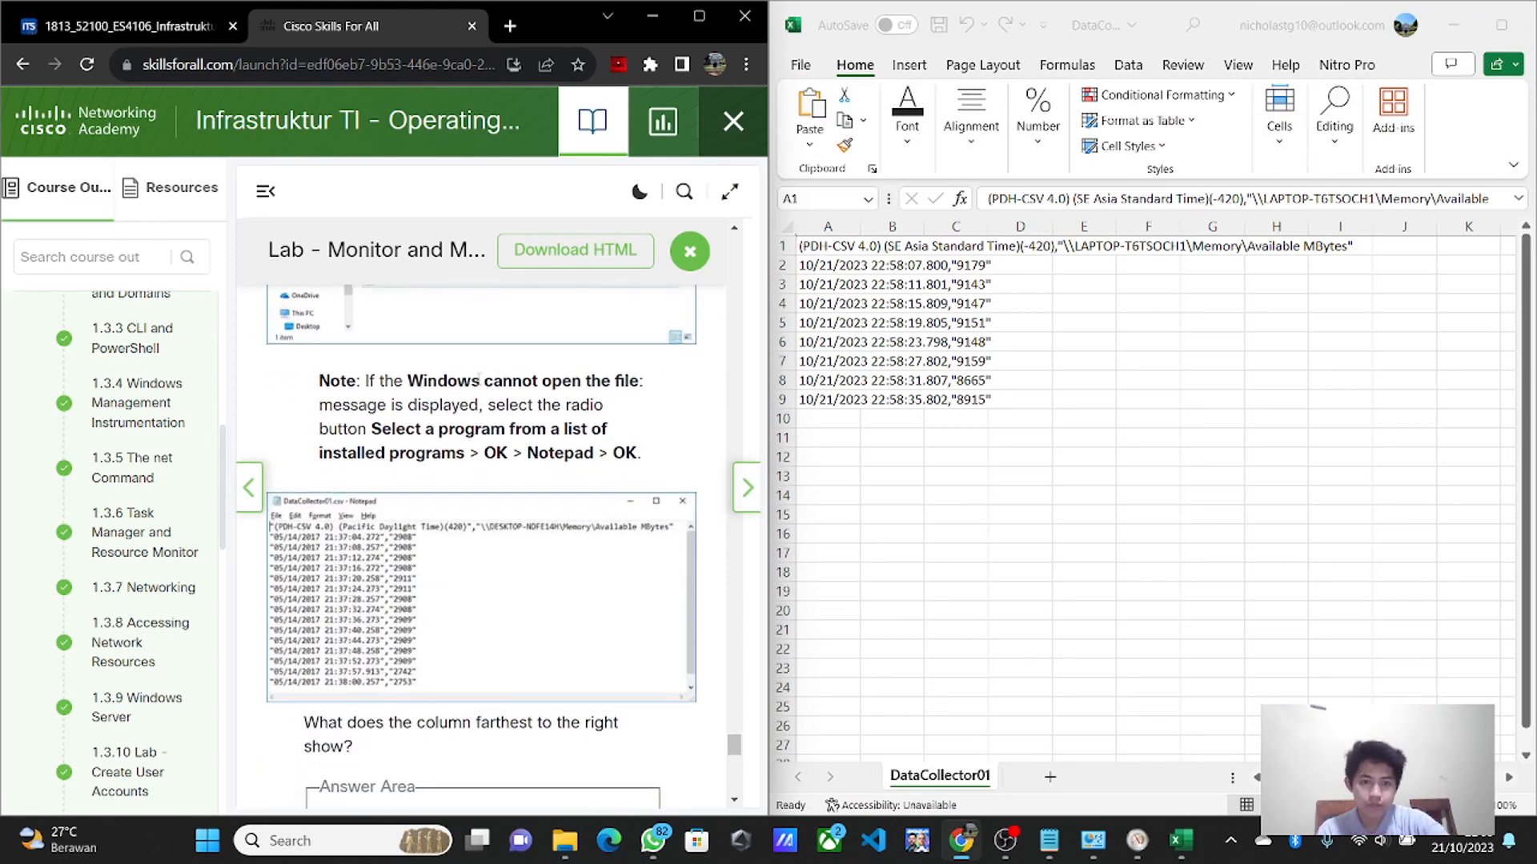
{"action": "scroll", "coordinate": [480, 387], "scroll_direction": "down", "scroll_amount": 1}
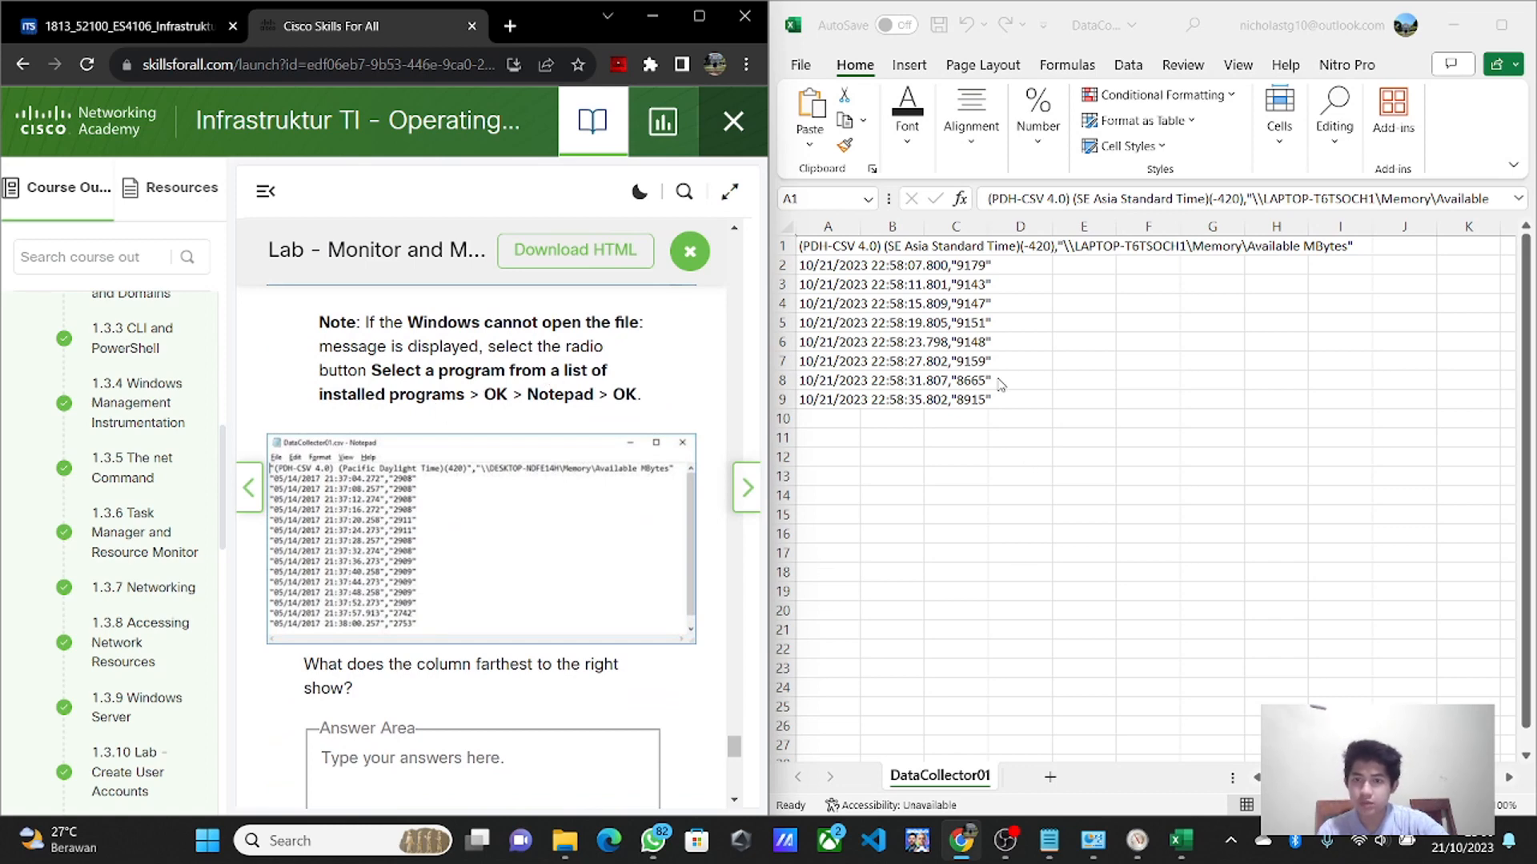
{"action": "scroll", "coordinate": [572, 428], "scroll_direction": "down", "scroll_amount": 1}
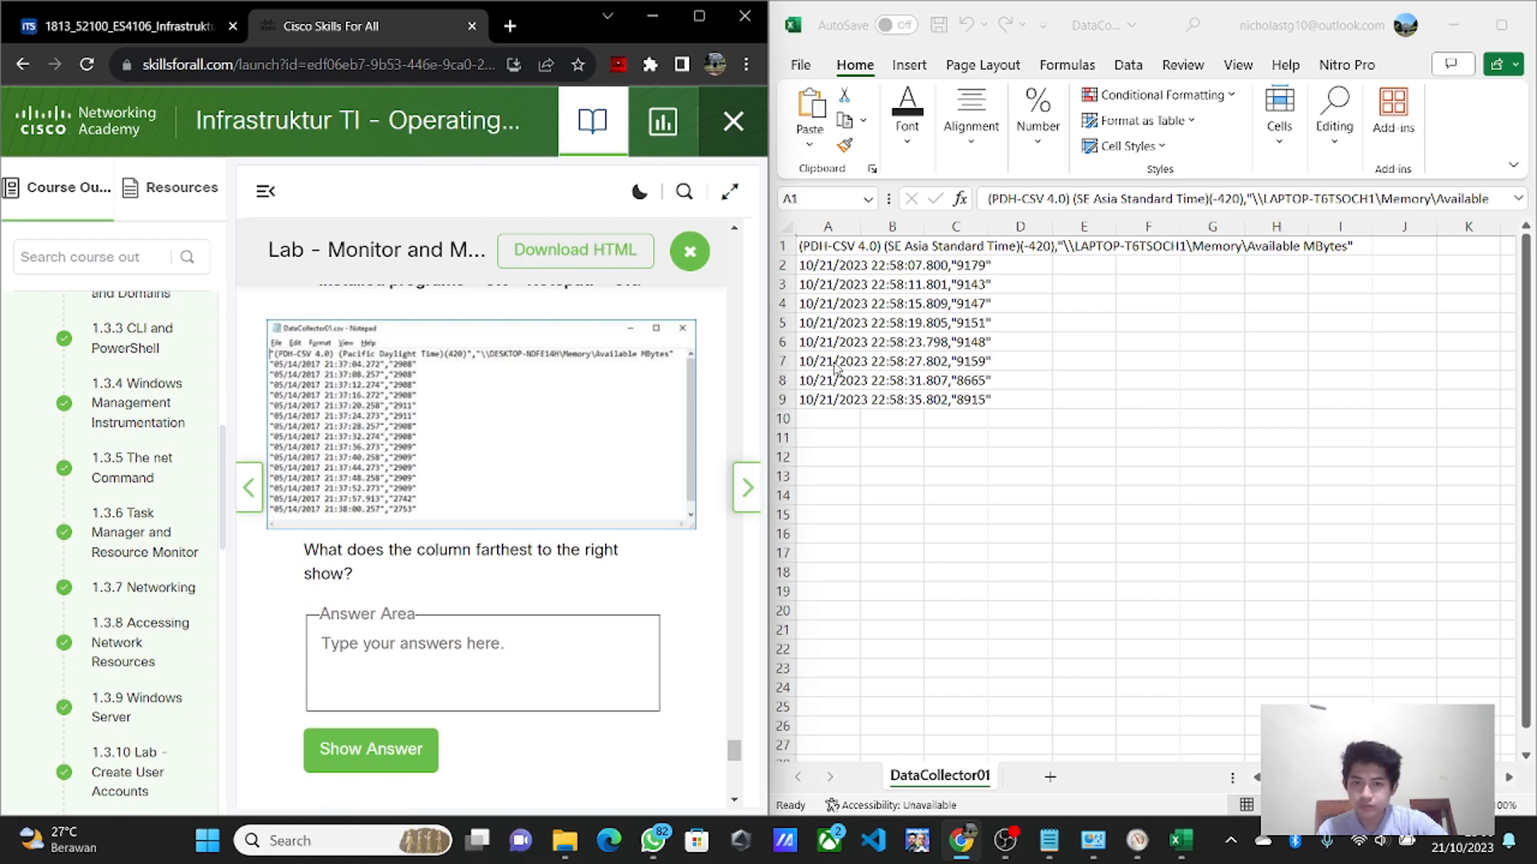
- Check the CSV header row in Excel, and reveal the lab's answer to the farthest right column question
{"action": "left_click", "coordinate": [1251, 237]}
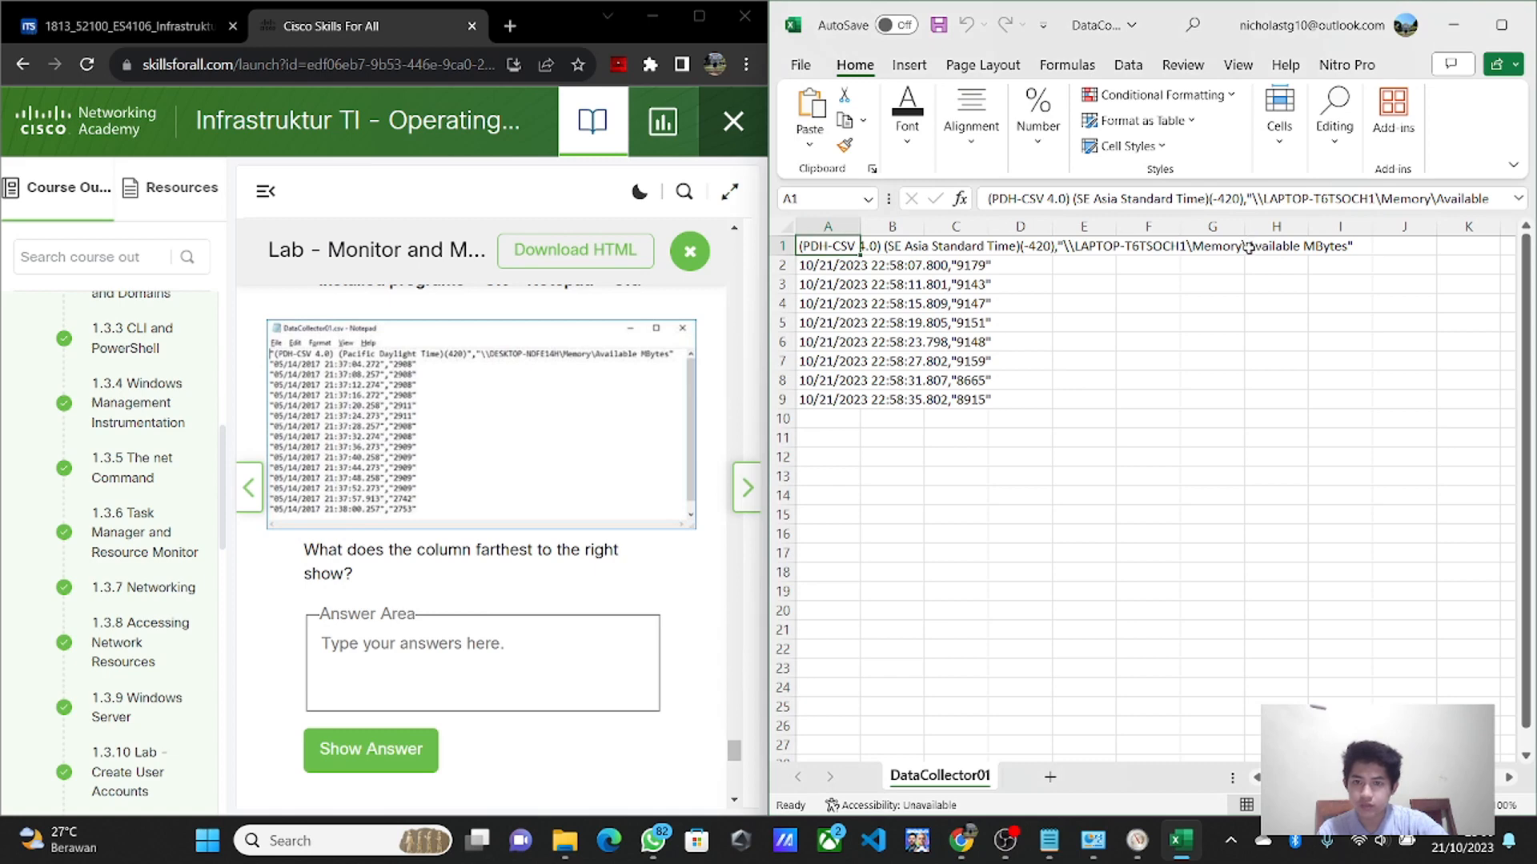
{"action": "left_click", "coordinate": [1252, 245]}
{"action": "left_click", "coordinate": [391, 757]}
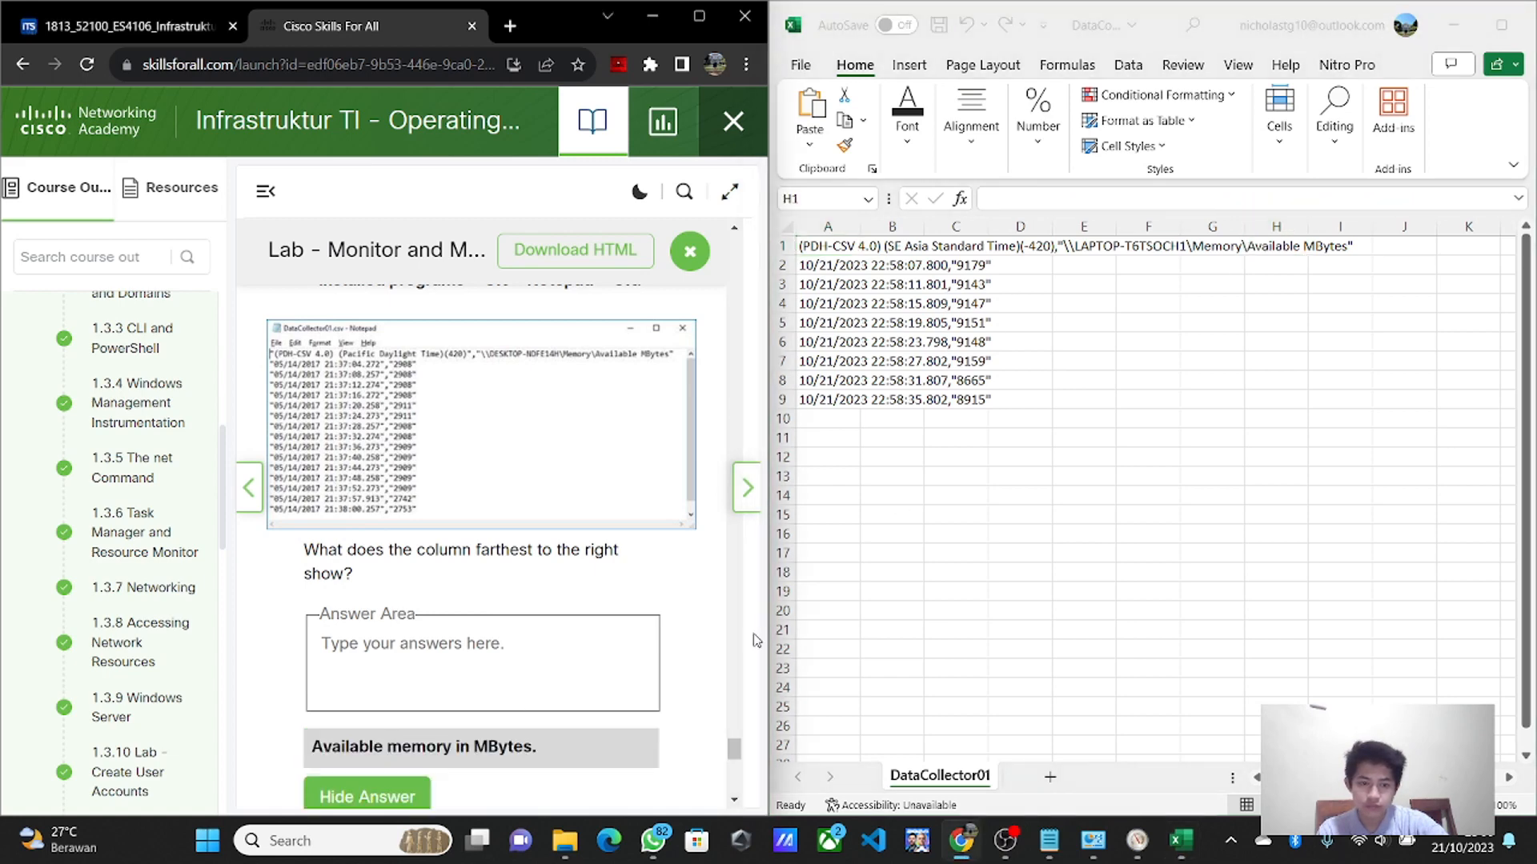
- Copy "Available" from the CSV header in cell A1 and answer the farthest right column question with "Available MBytes"
{"action": "left_click", "coordinate": [1261, 240]}
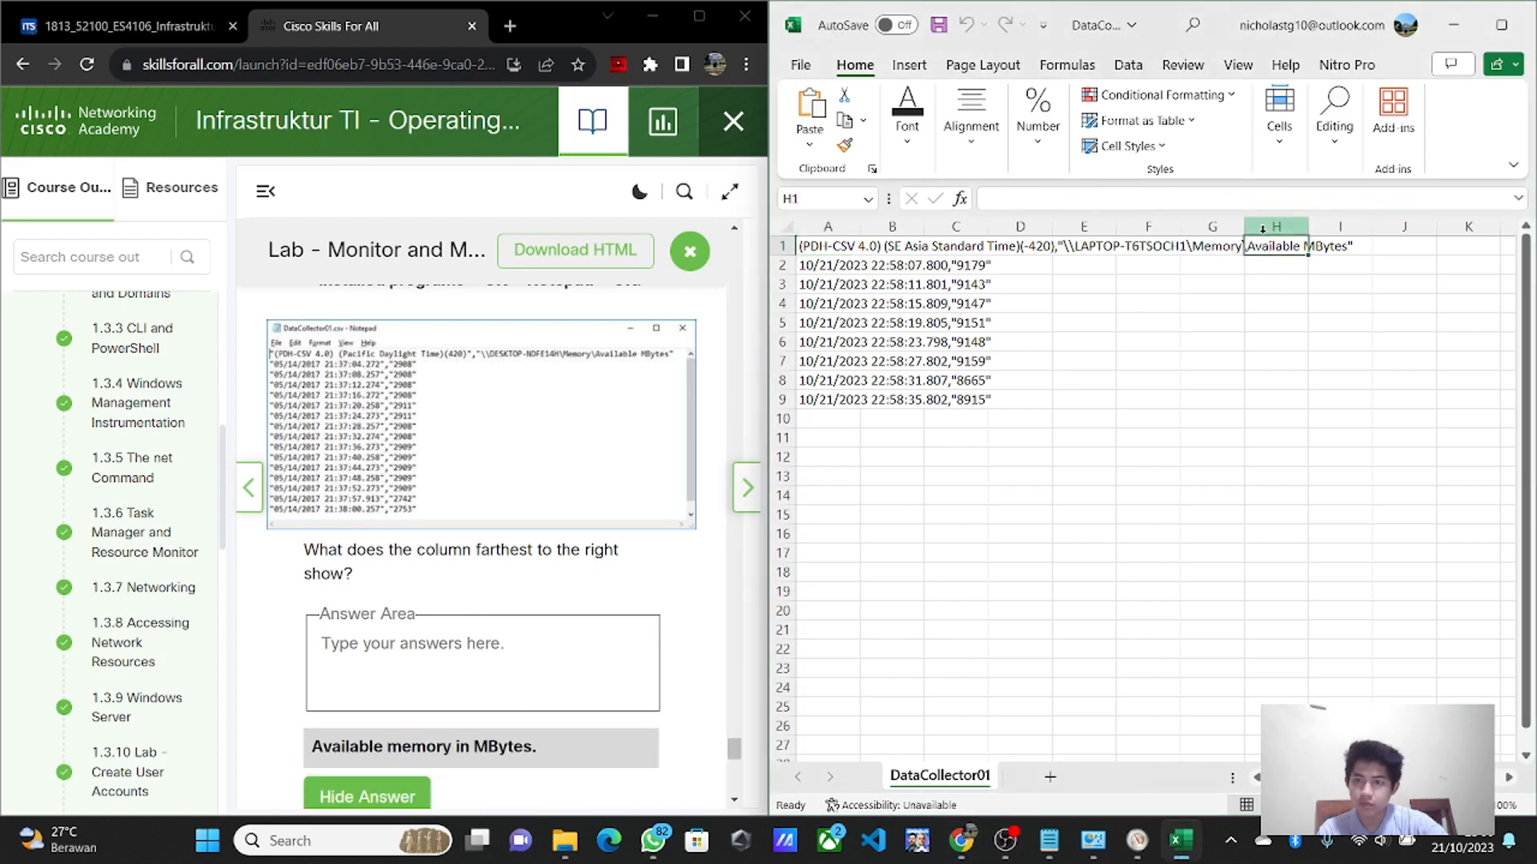
{"action": "left_click", "coordinate": [1334, 248]}
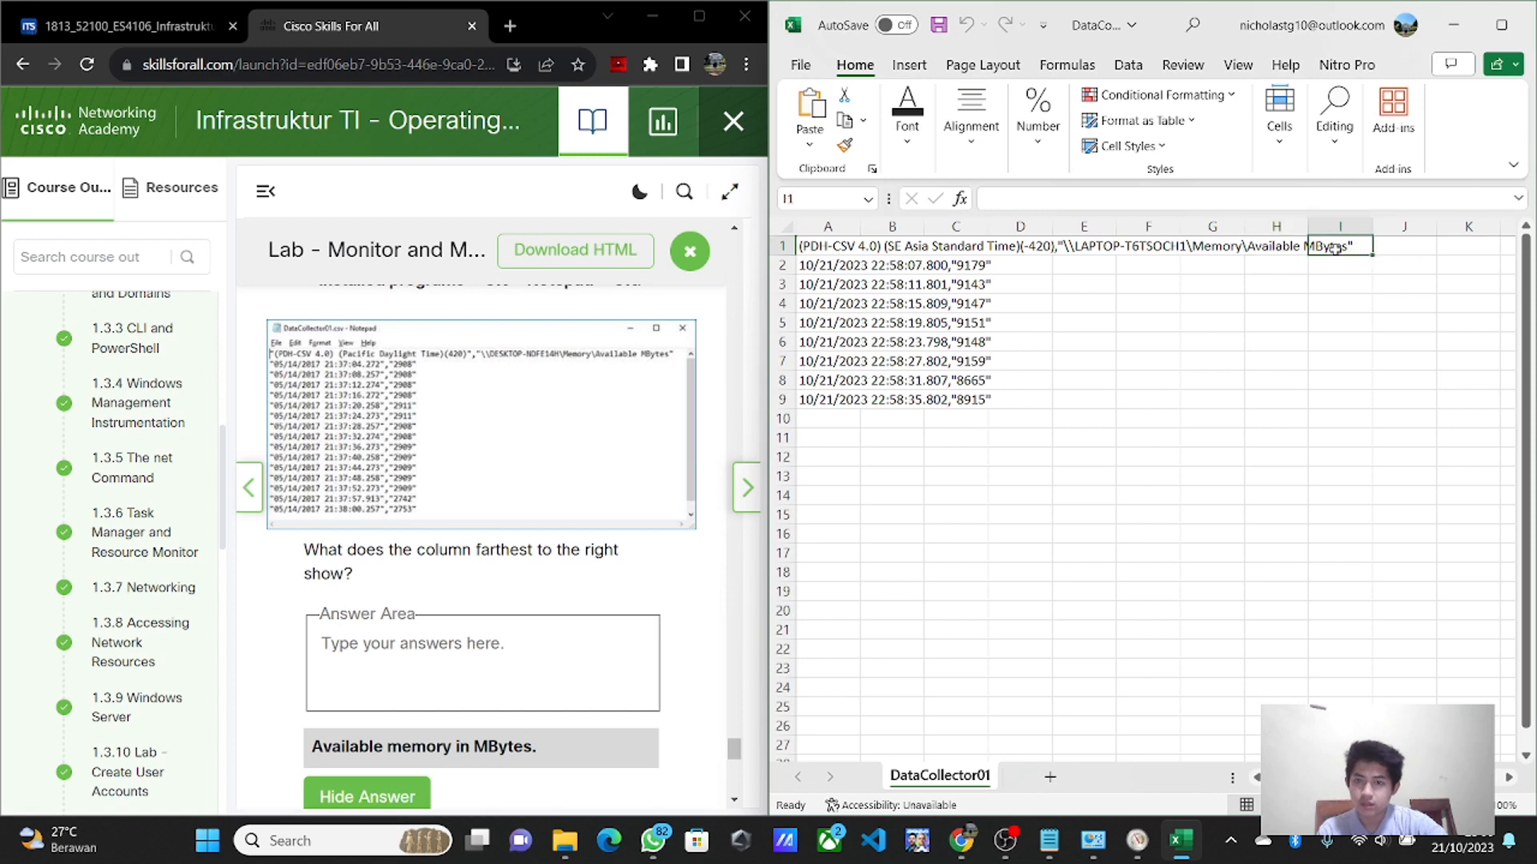
{"action": "left_click", "coordinate": [896, 252]}
{"action": "left_click", "coordinate": [830, 252]}
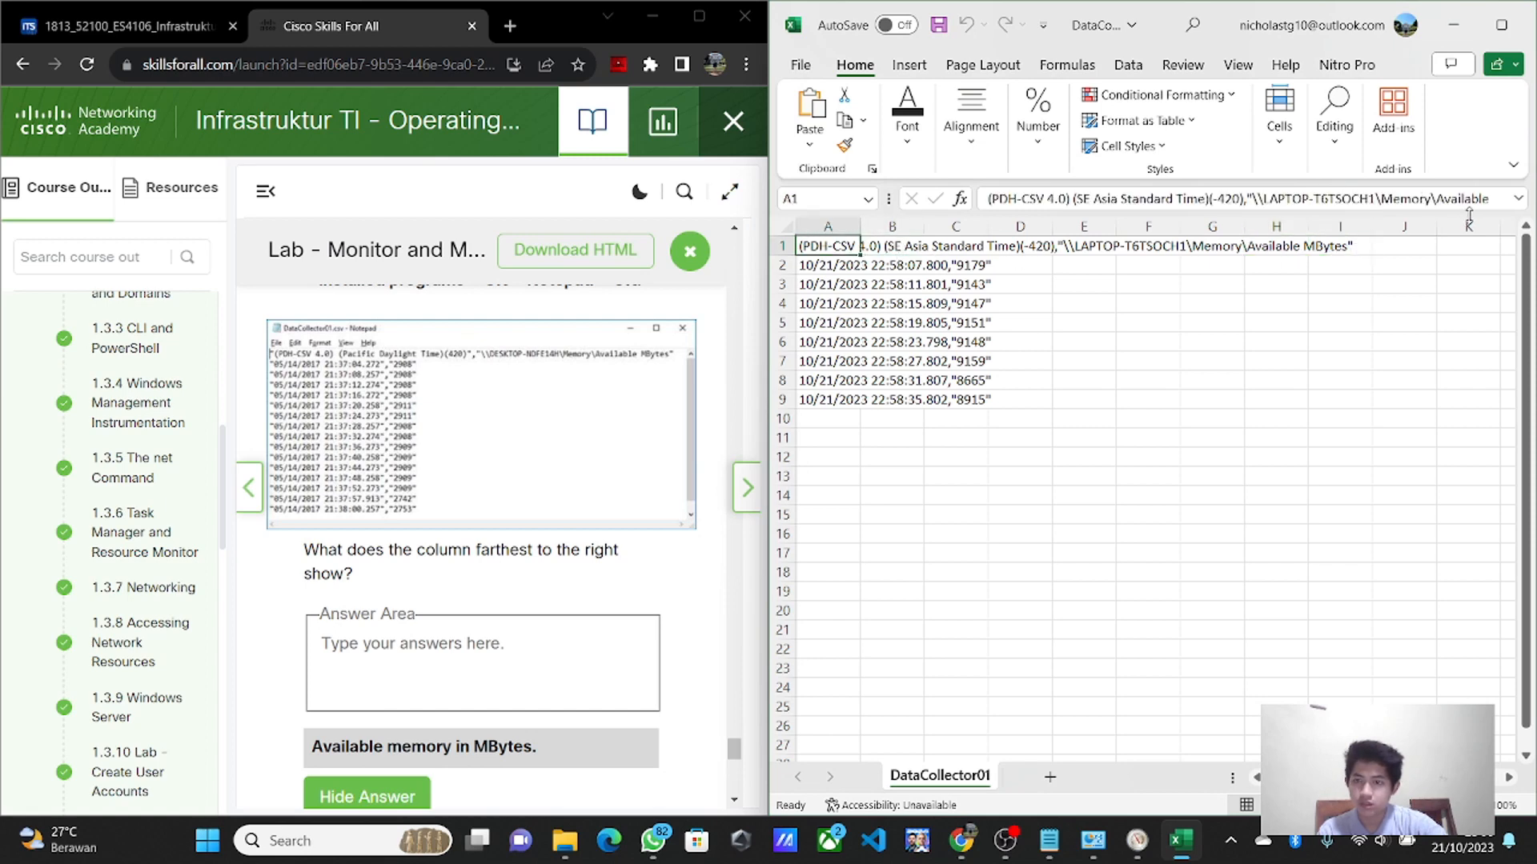
{"action": "left_click_drag", "start_coordinate": [1481, 199], "coordinate": [1529, 195]}
{"action": "key", "text": "ctrl+c"}
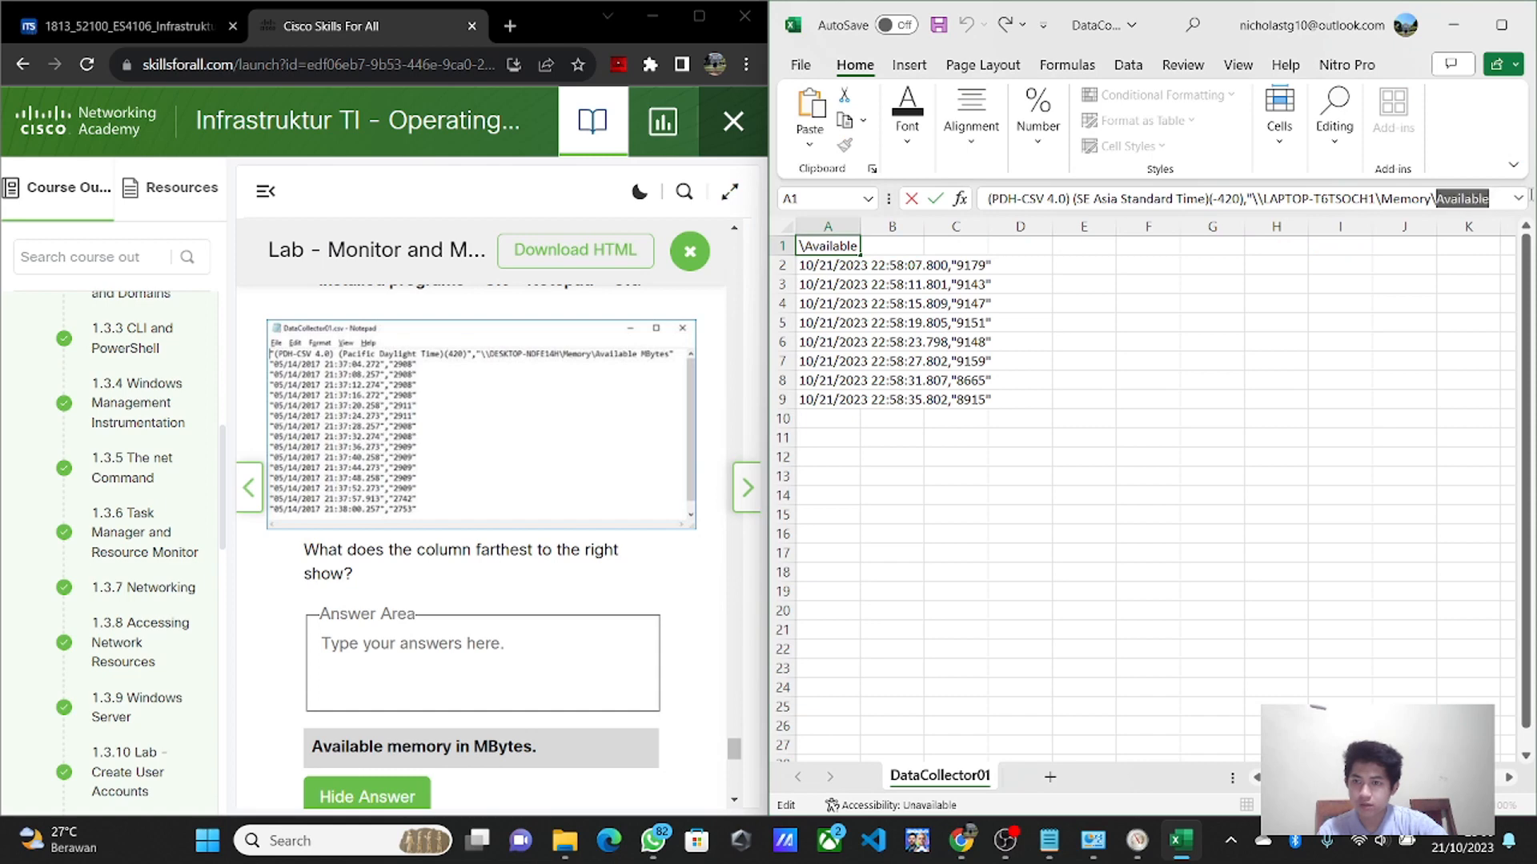
{"action": "left_click", "coordinate": [535, 634]}
{"action": "key", "text": "ctrl+v"}
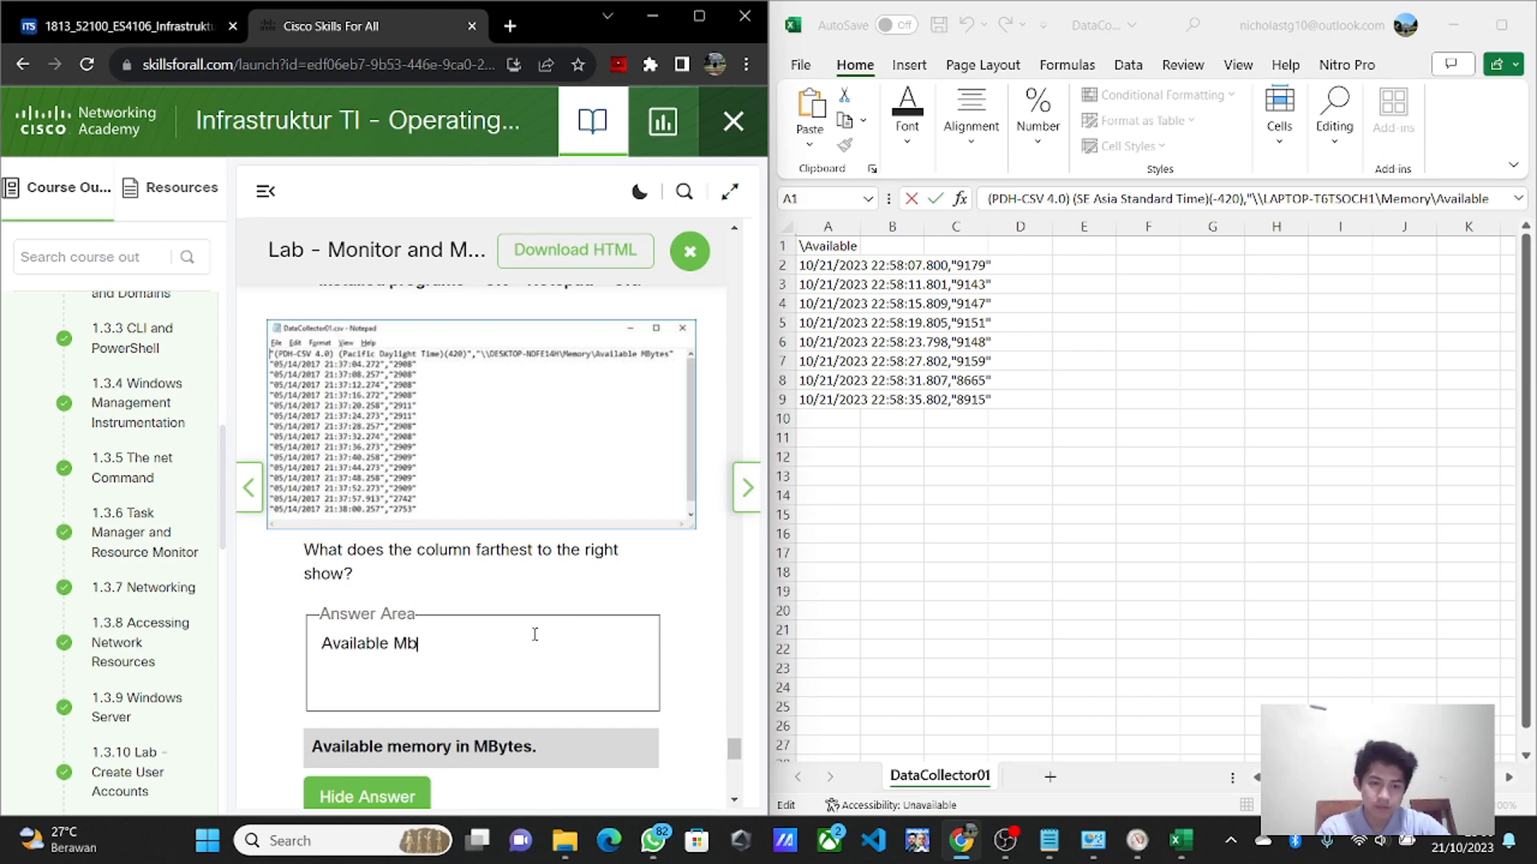
{"action": "type", "text": "MByte"}
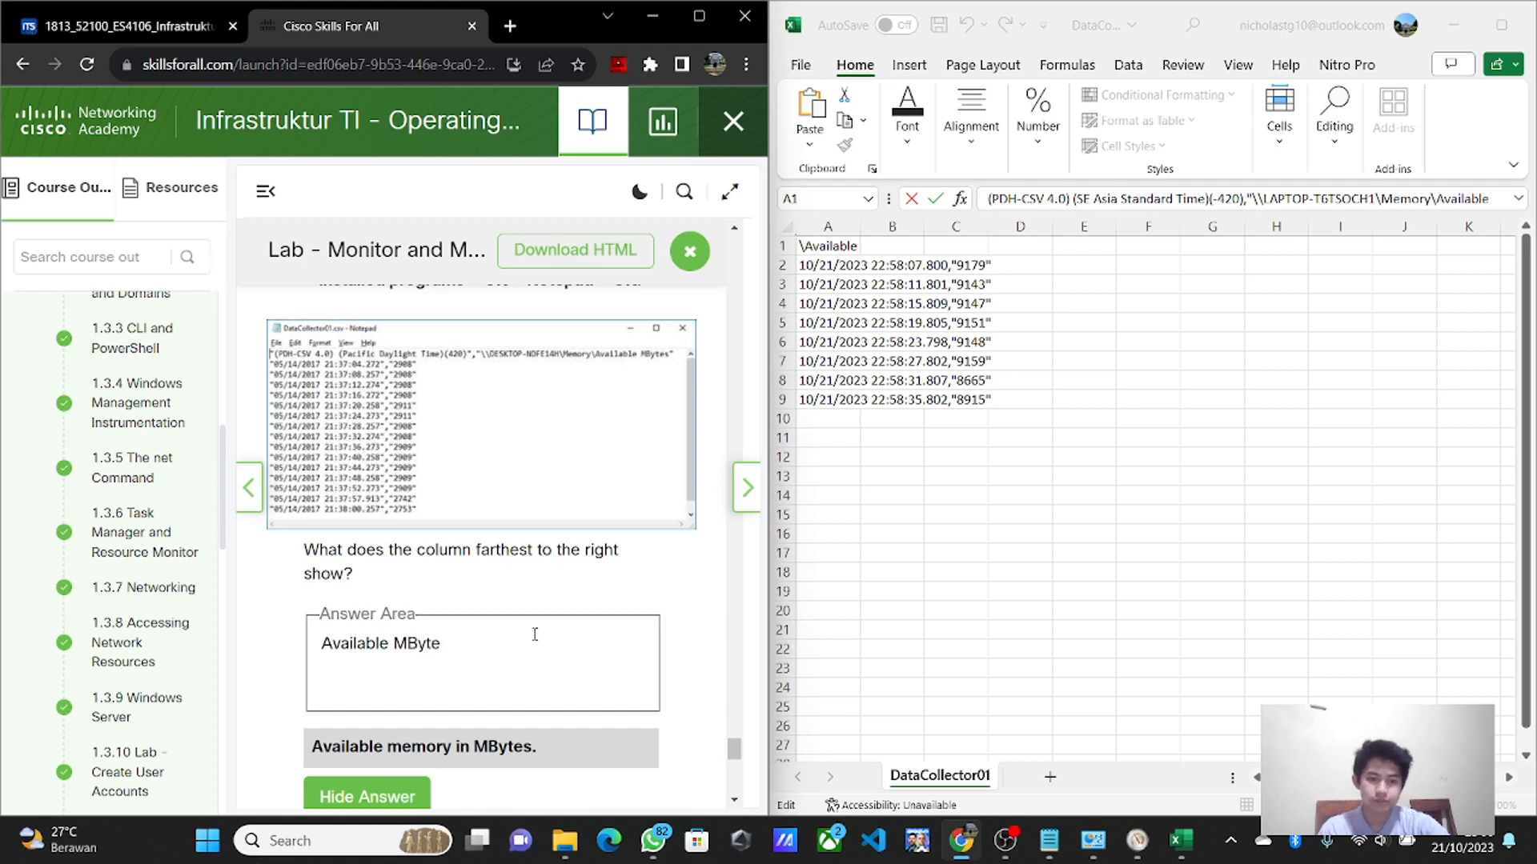
{"action": "type", "text": "s"}
- Close the DataCollector01 CSV file and the PerfLogs folder window, as lab step t requires
{"action": "scroll", "coordinate": [535, 634], "scroll_direction": "down", "scroll_amount": 6}
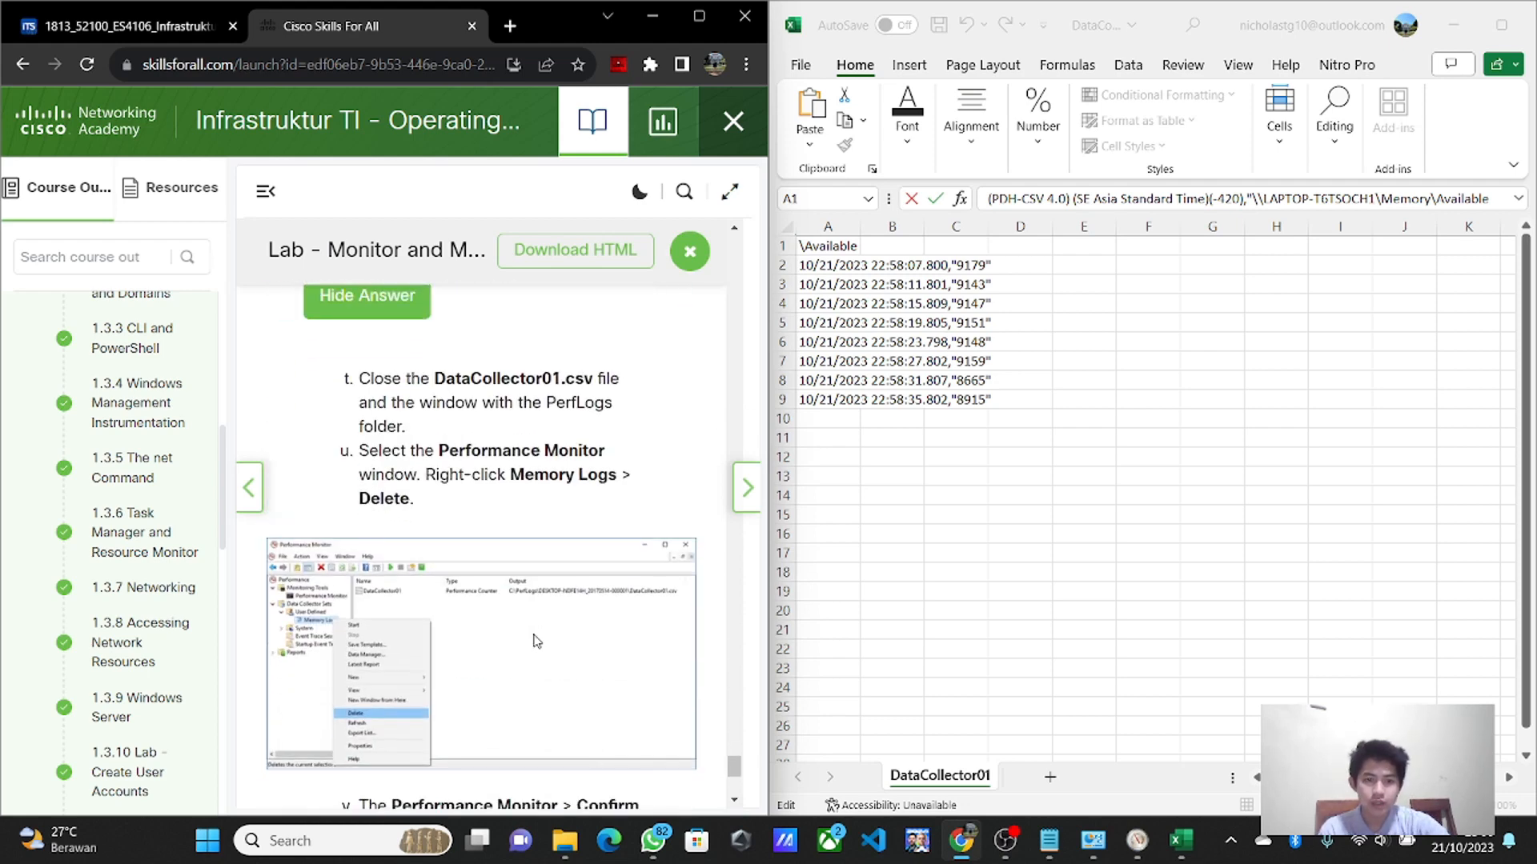
{"action": "left_click", "coordinate": [1505, 28]}
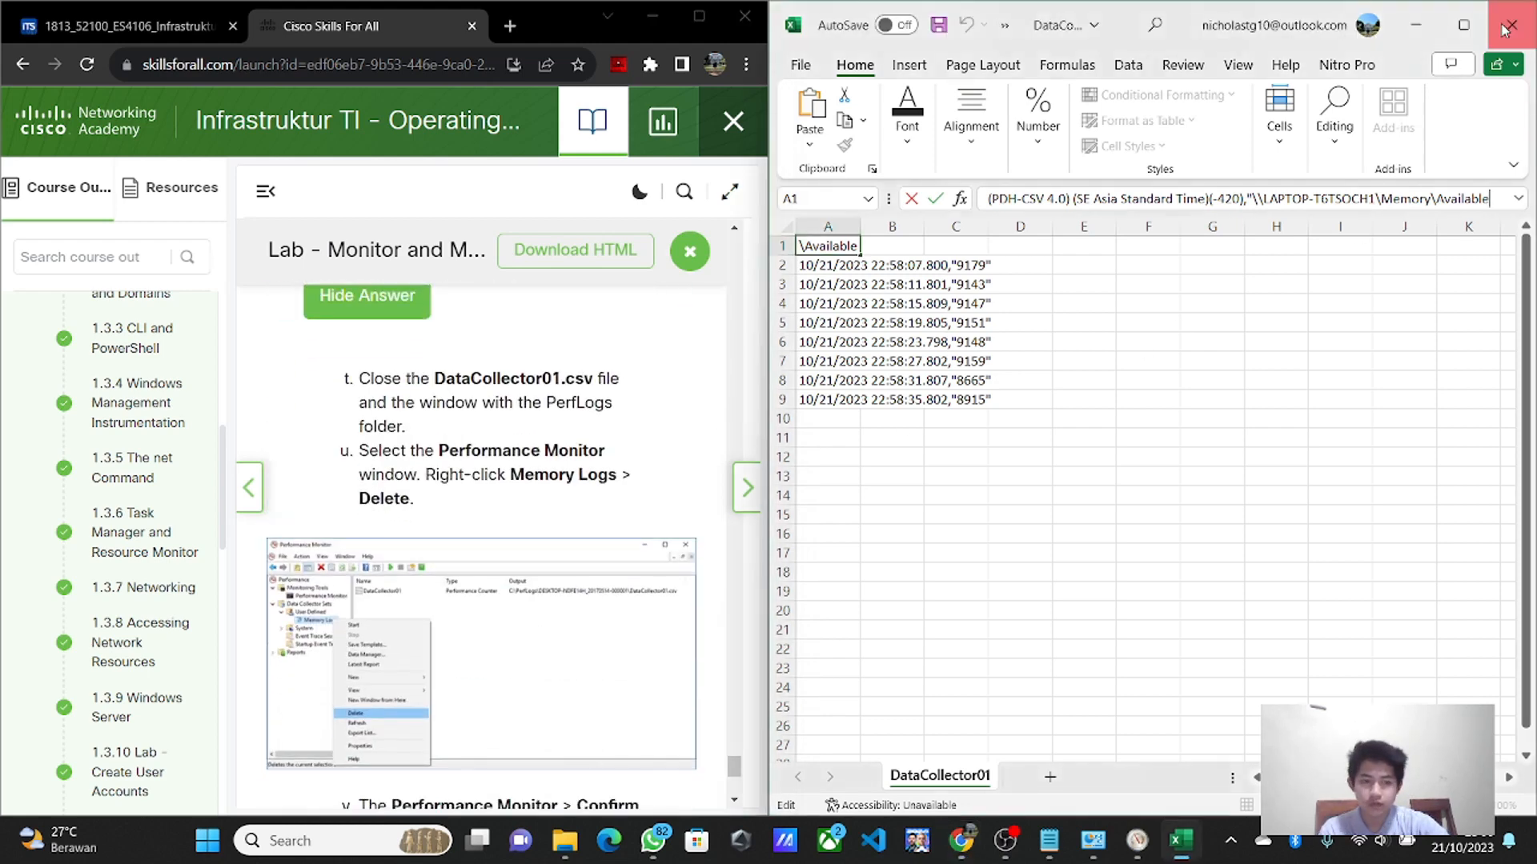
{"action": "left_click", "coordinate": [1504, 28]}
{"action": "left_click", "coordinate": [801, 443]}
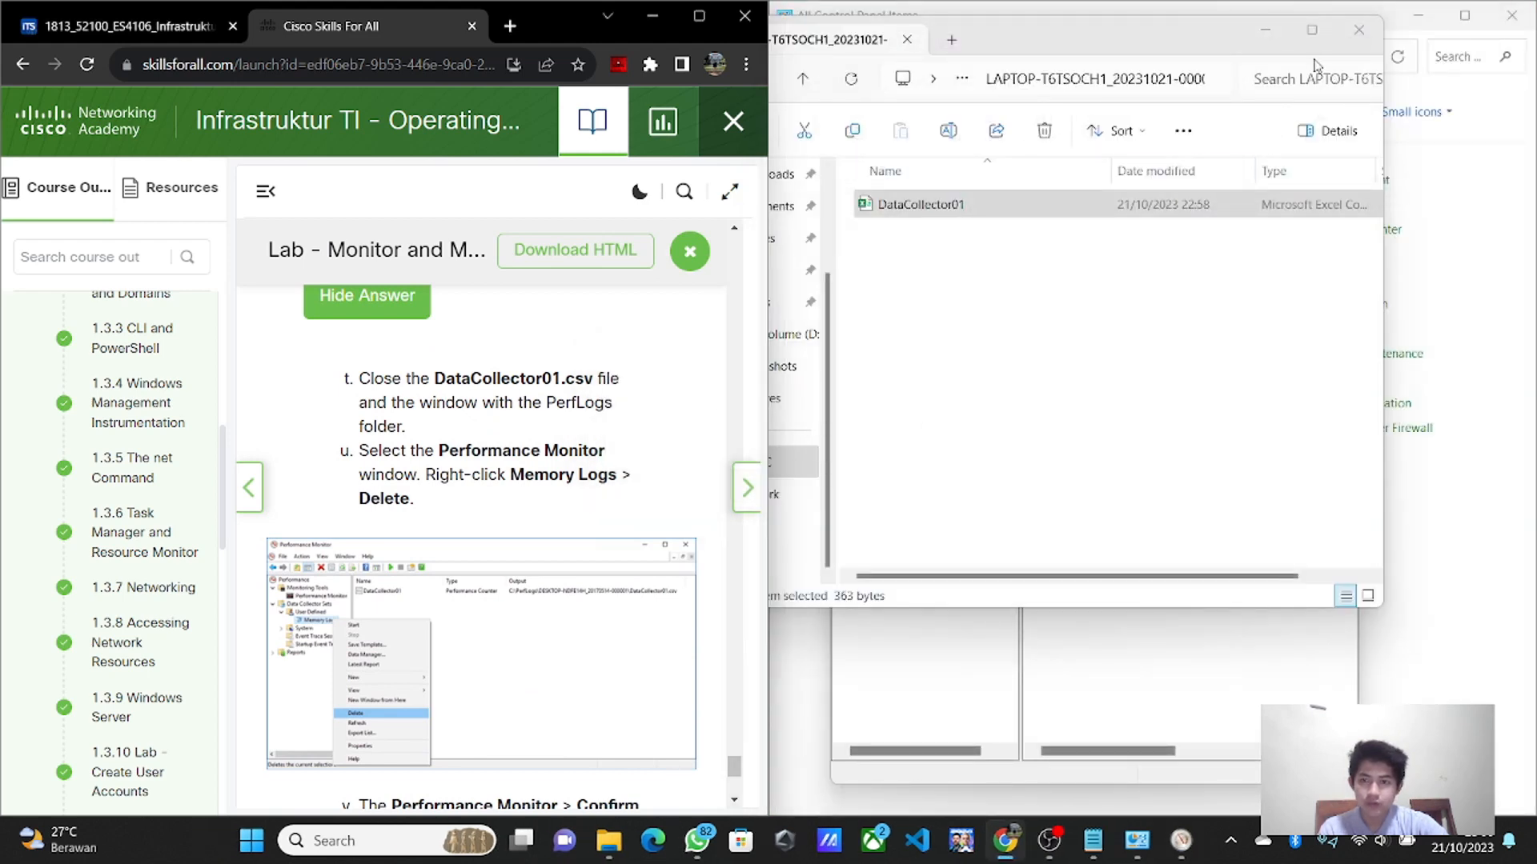
{"action": "left_click", "coordinate": [1358, 30]}
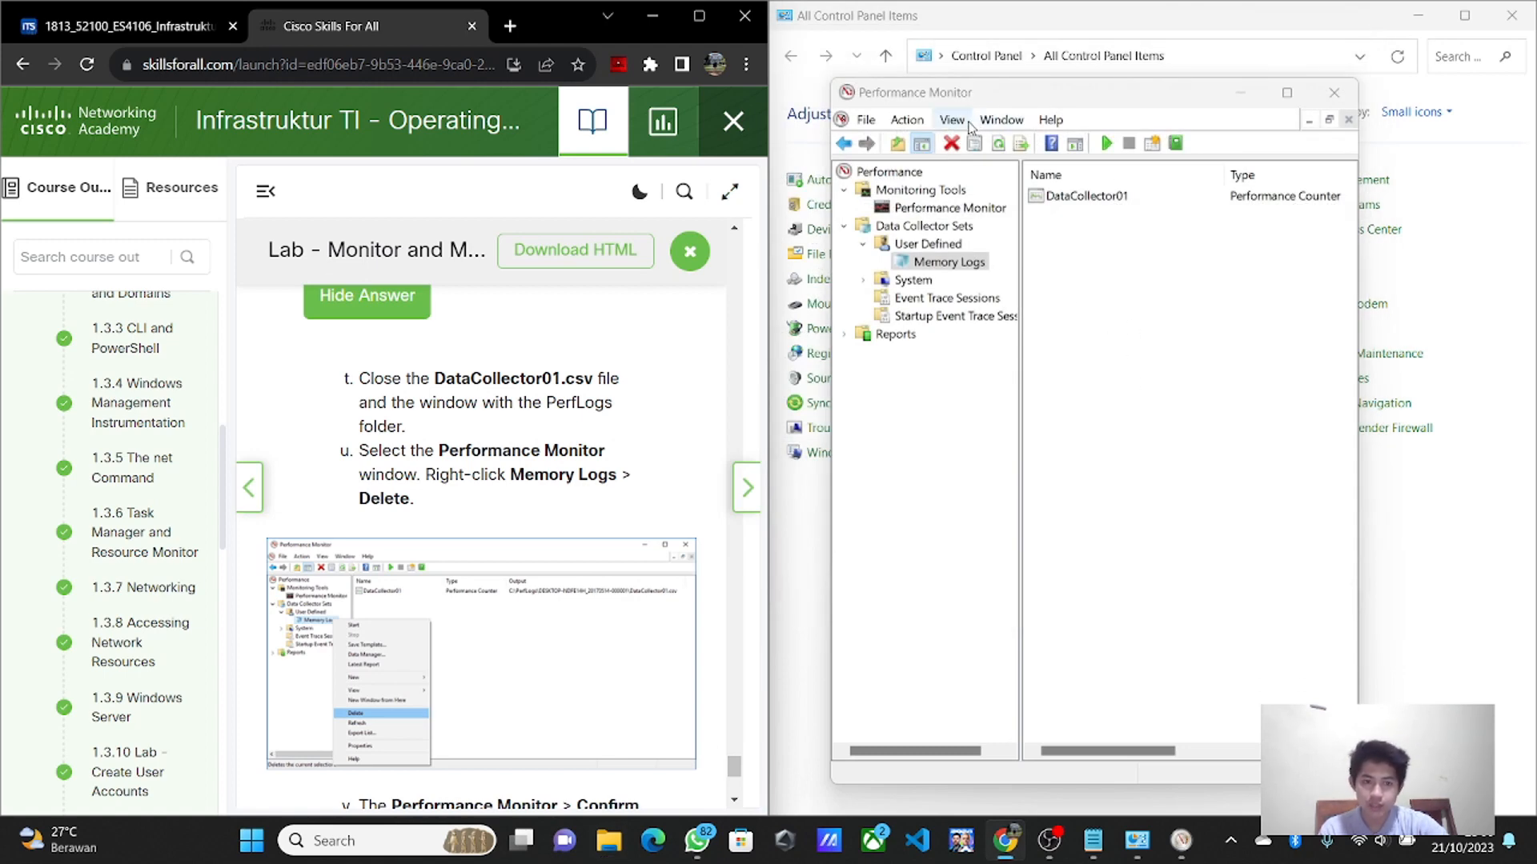
- Delete the Memory Logs data collector set from the User Defined sets in Performance Monitor and confirm the deletion
{"action": "right_click", "coordinate": [961, 268]}
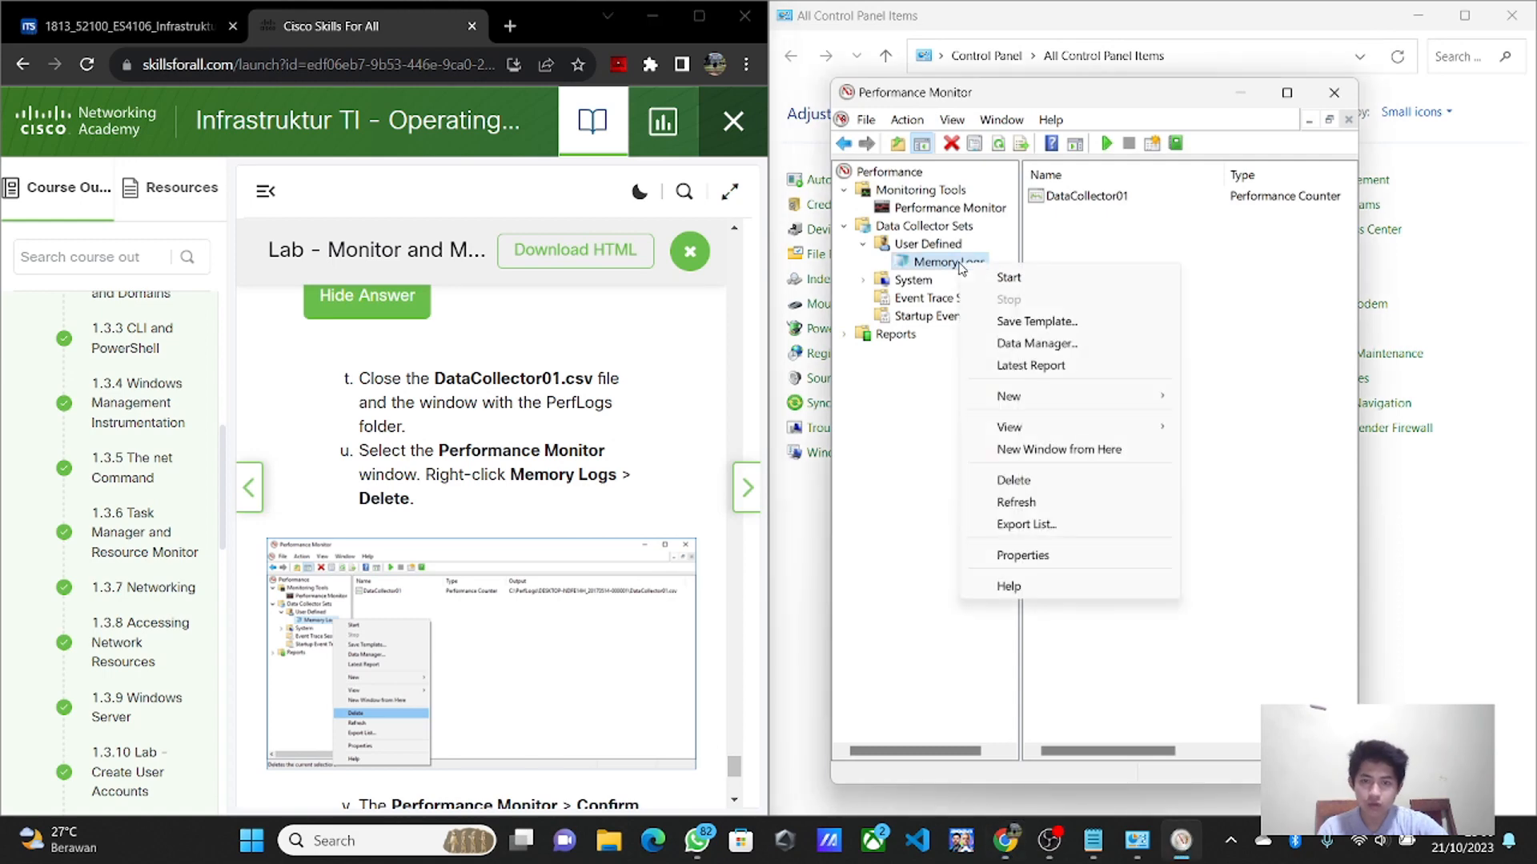
{"action": "left_click", "coordinate": [1043, 488]}
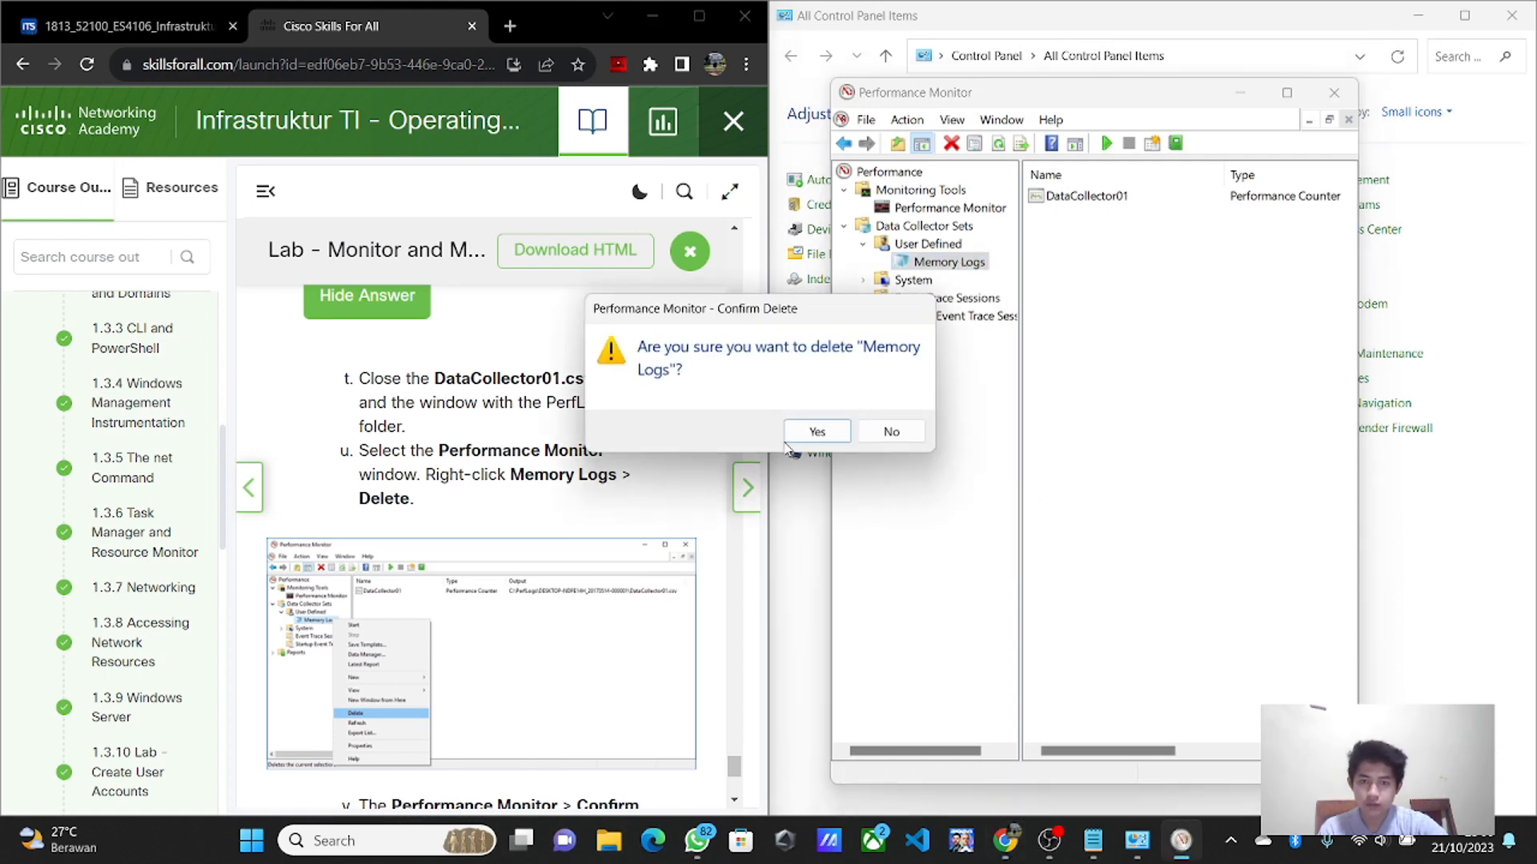
{"action": "left_click", "coordinate": [816, 432]}
- Follow the remaining lab steps v to y and open the PerfLogs folder on drive C: in File Explorer
{"action": "scroll", "coordinate": [590, 559], "scroll_direction": "down", "scroll_amount": 2}
{"action": "scroll", "coordinate": [589, 558], "scroll_direction": "down", "scroll_amount": 3}
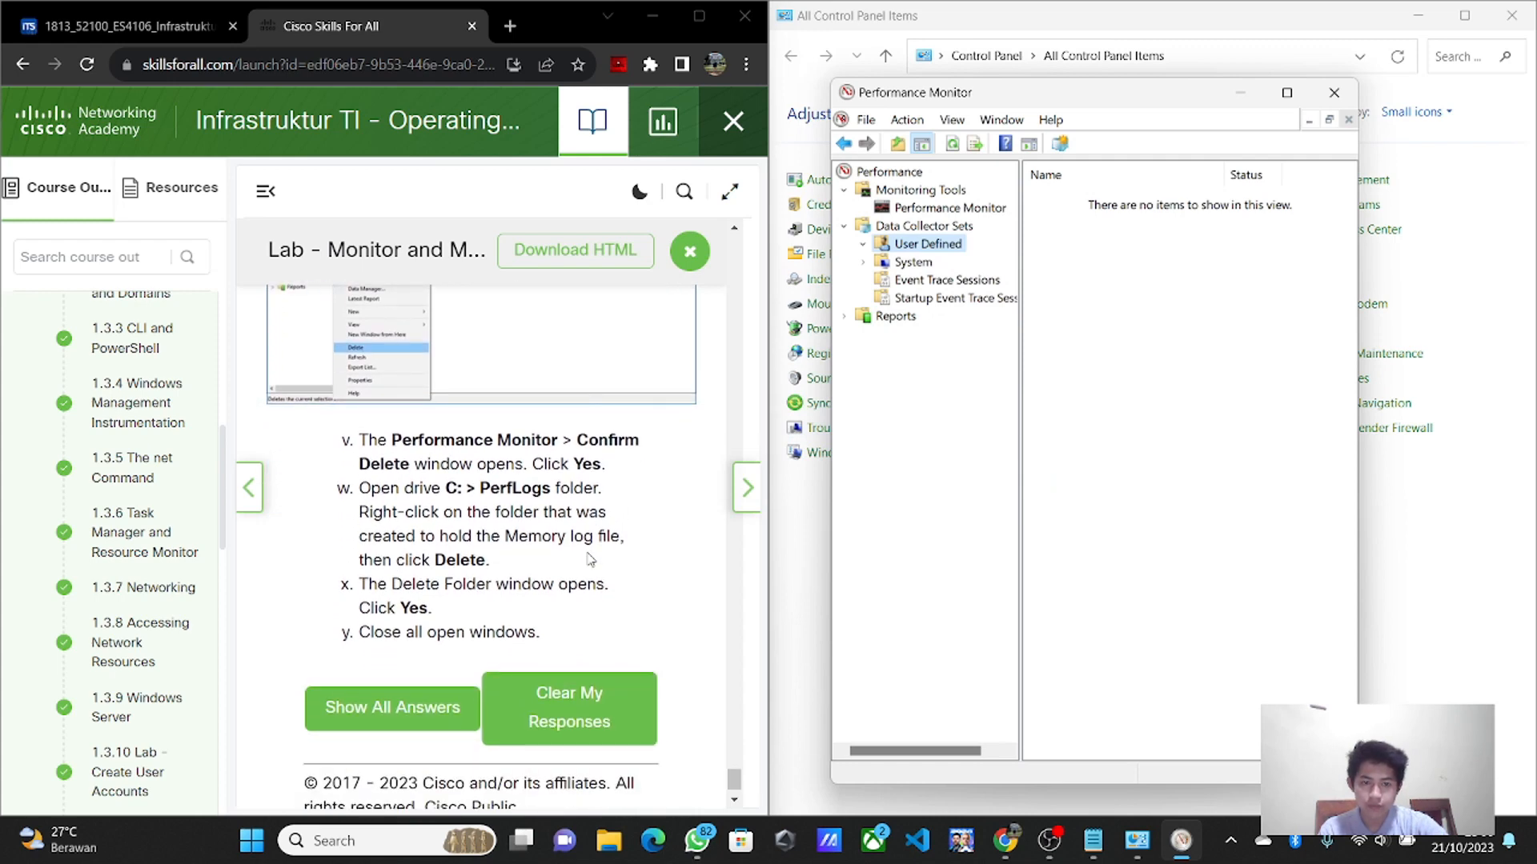
{"action": "scroll", "coordinate": [589, 559], "scroll_direction": "up", "scroll_amount": 5}
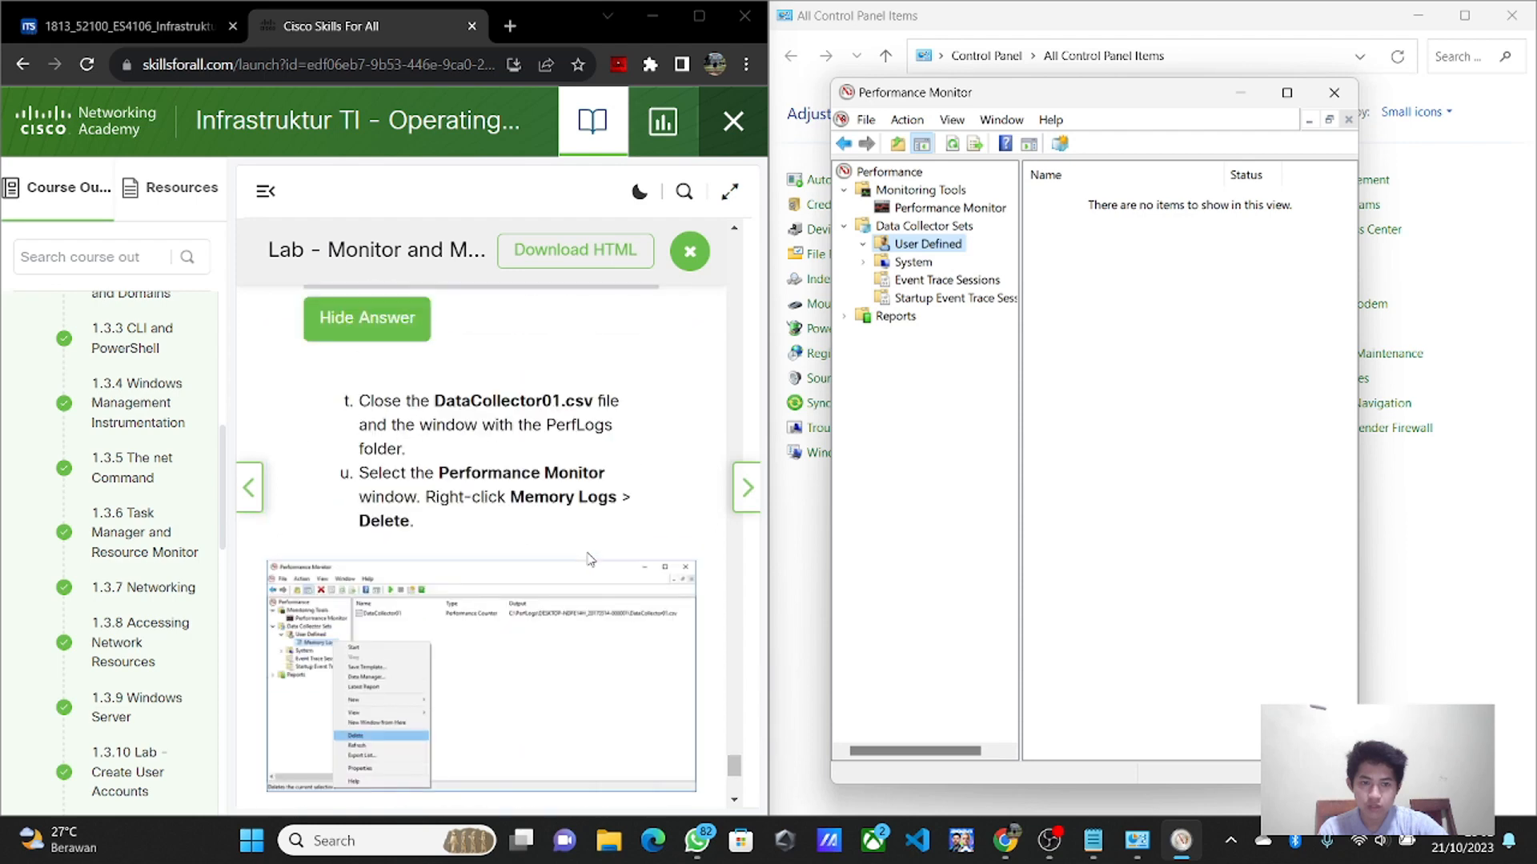
{"action": "scroll", "coordinate": [589, 558], "scroll_direction": "down", "scroll_amount": 2}
{"action": "scroll", "coordinate": [590, 559], "scroll_direction": "down", "scroll_amount": 2}
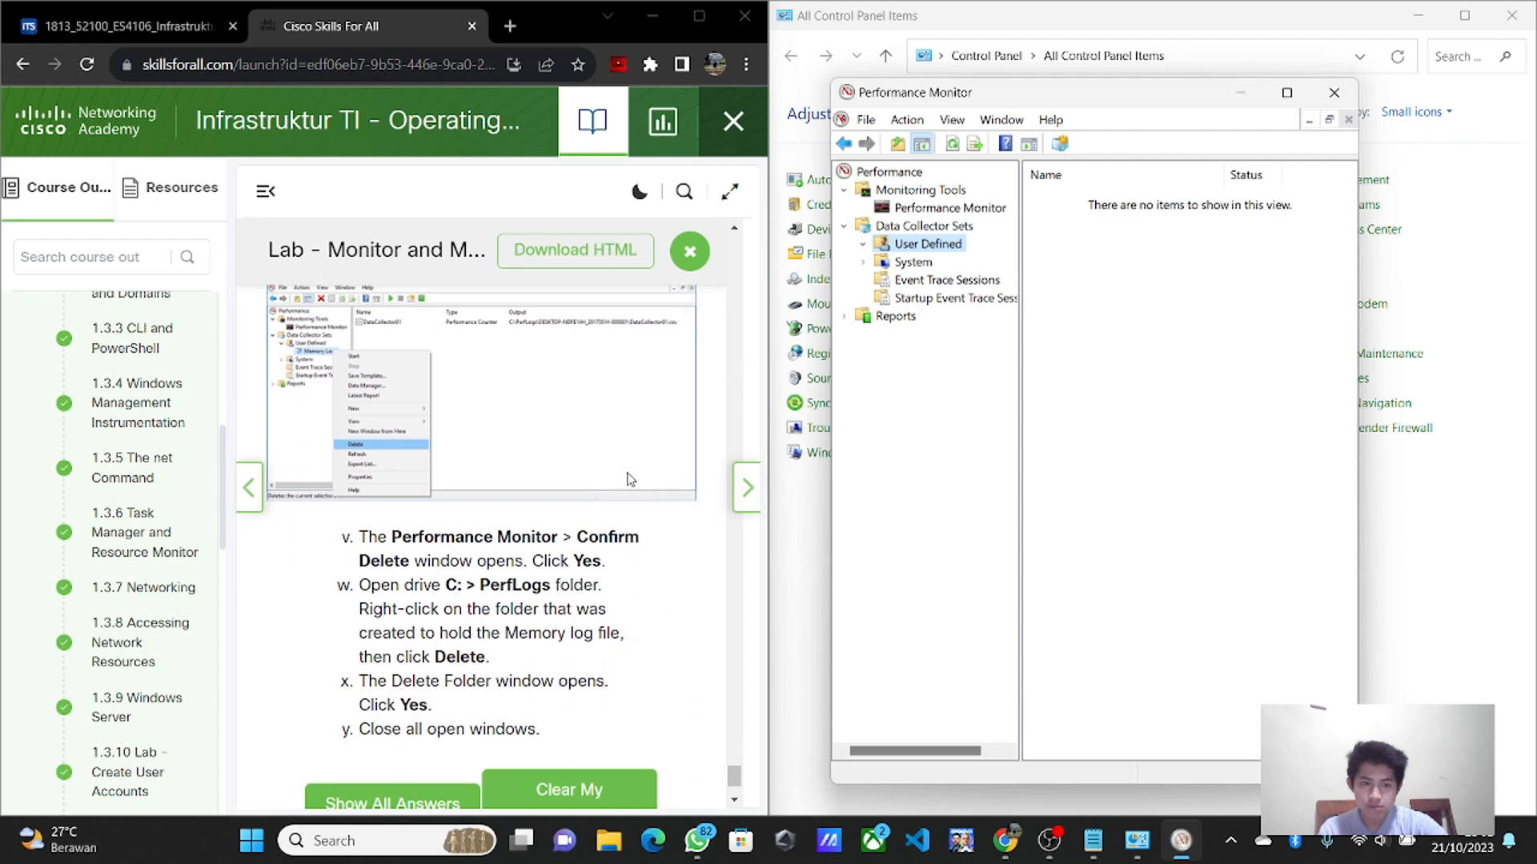
{"action": "scroll", "coordinate": [630, 478], "scroll_direction": "down", "scroll_amount": 1}
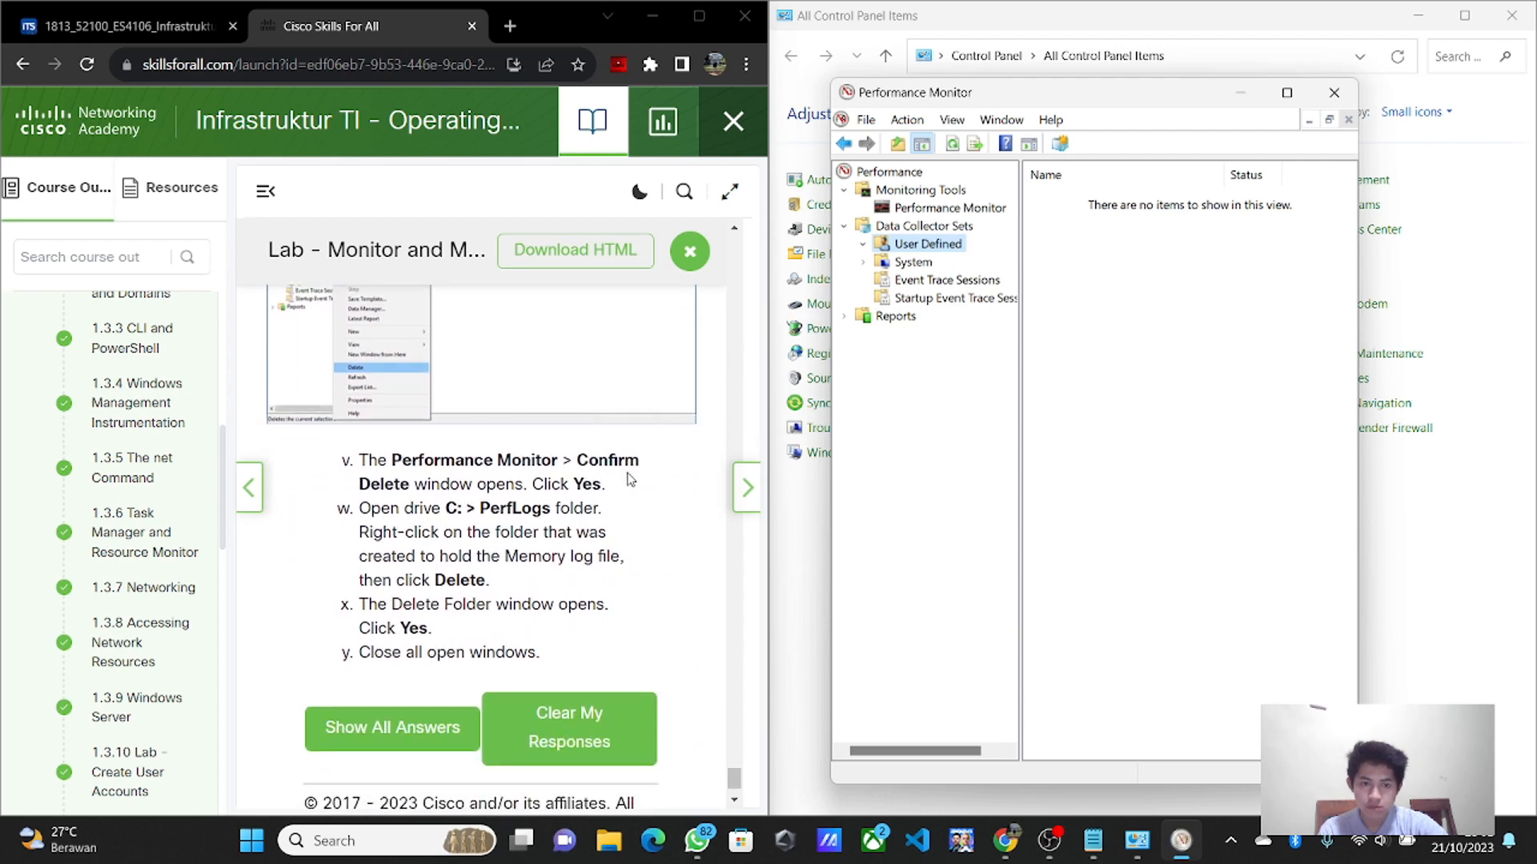
{"action": "scroll", "coordinate": [630, 478], "scroll_direction": "down", "scroll_amount": 1}
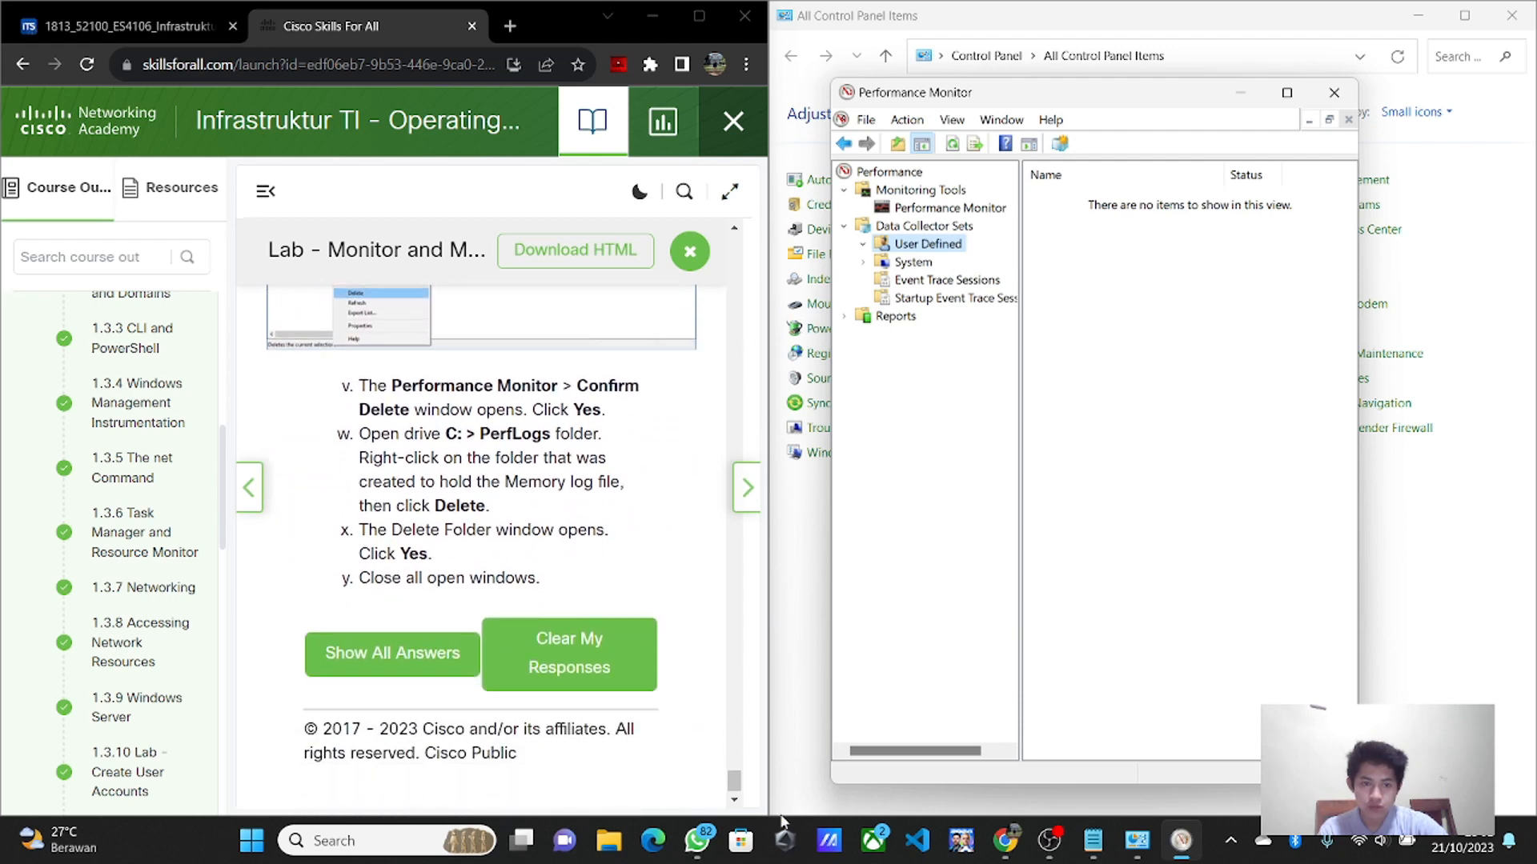
{"action": "left_click", "coordinate": [610, 842]}
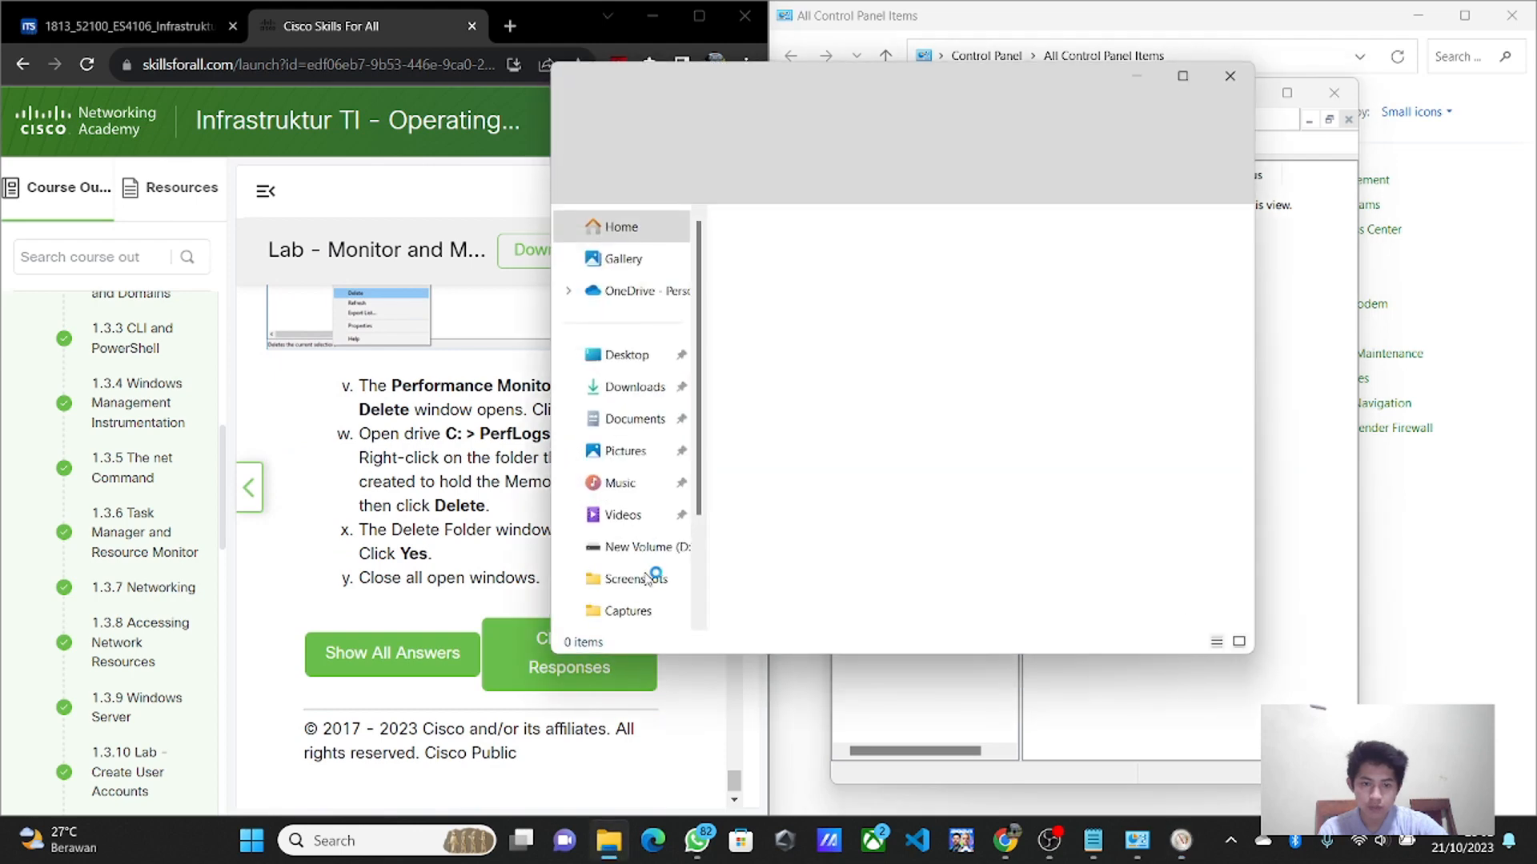
{"action": "scroll", "coordinate": [651, 362], "scroll_direction": "down", "scroll_amount": 3}
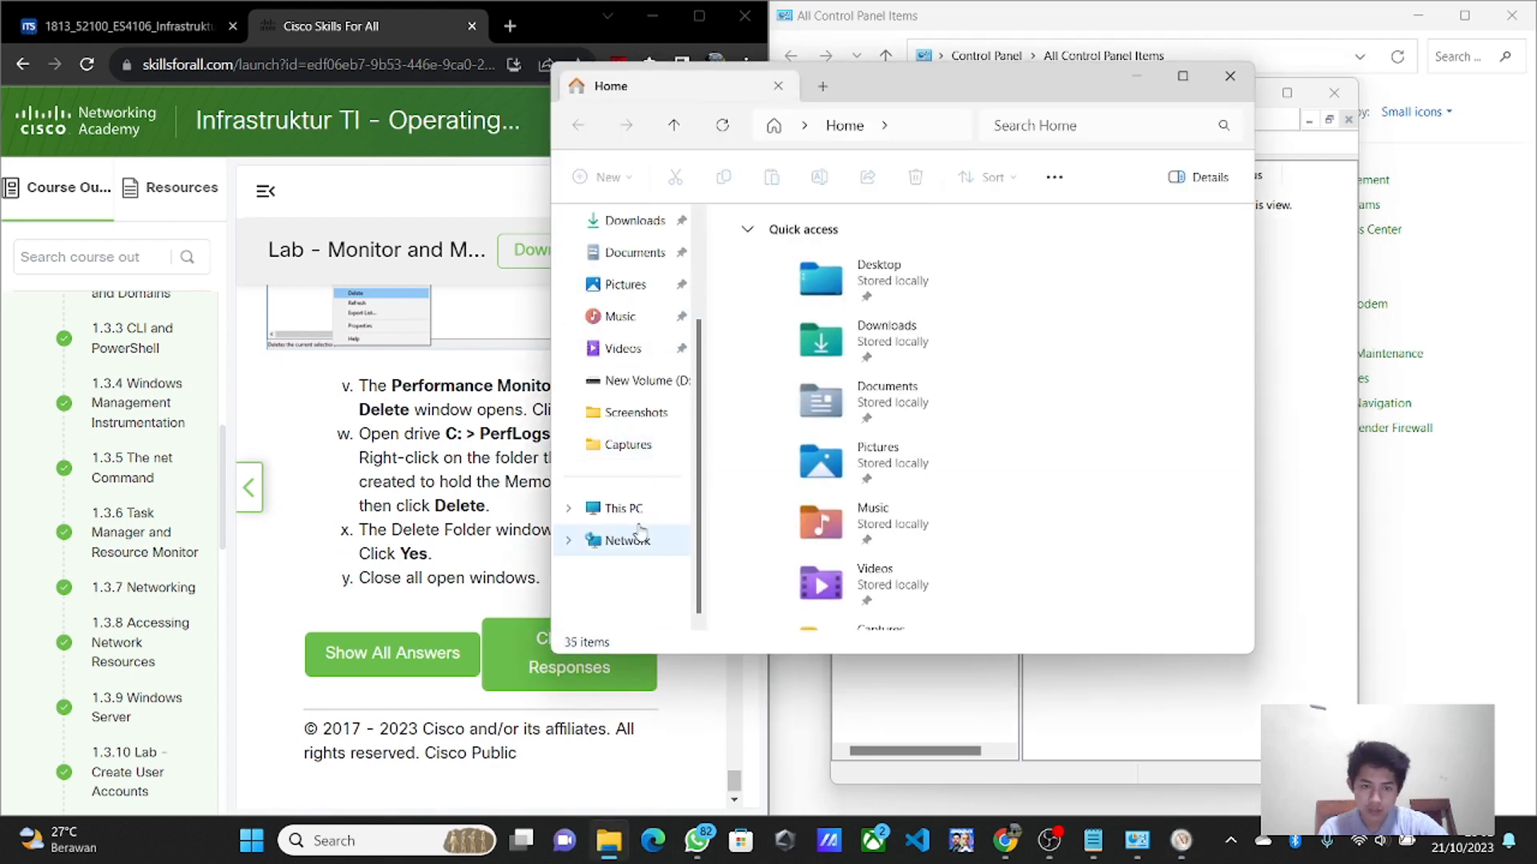
{"action": "left_click", "coordinate": [624, 508]}
{"action": "double_click", "coordinate": [840, 264]}
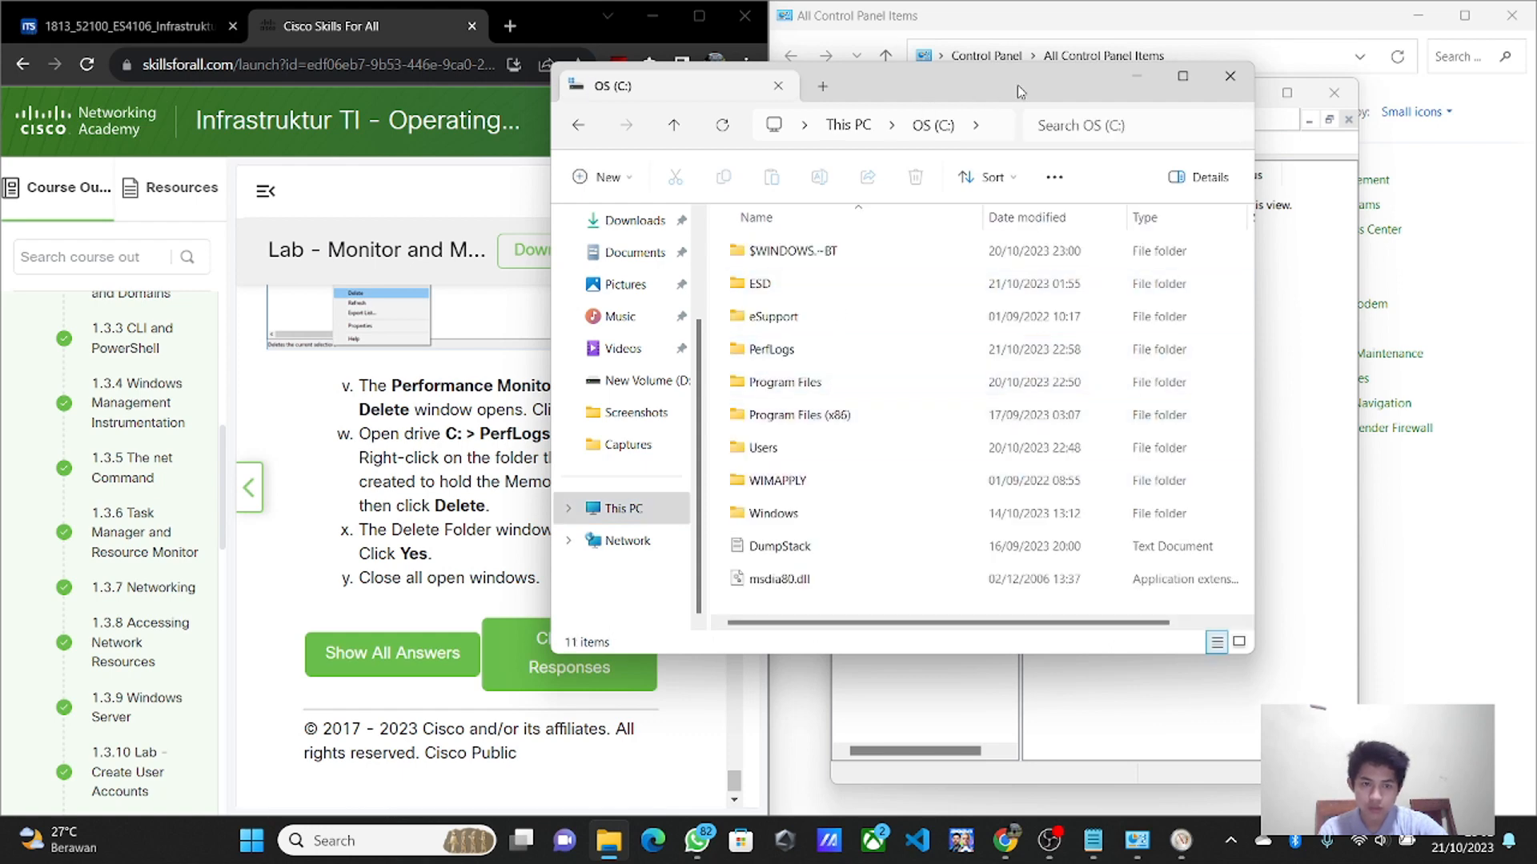
{"action": "left_click_drag", "start_coordinate": [1019, 91], "coordinate": [1164, 89]}
{"action": "double_click", "coordinate": [963, 344]}
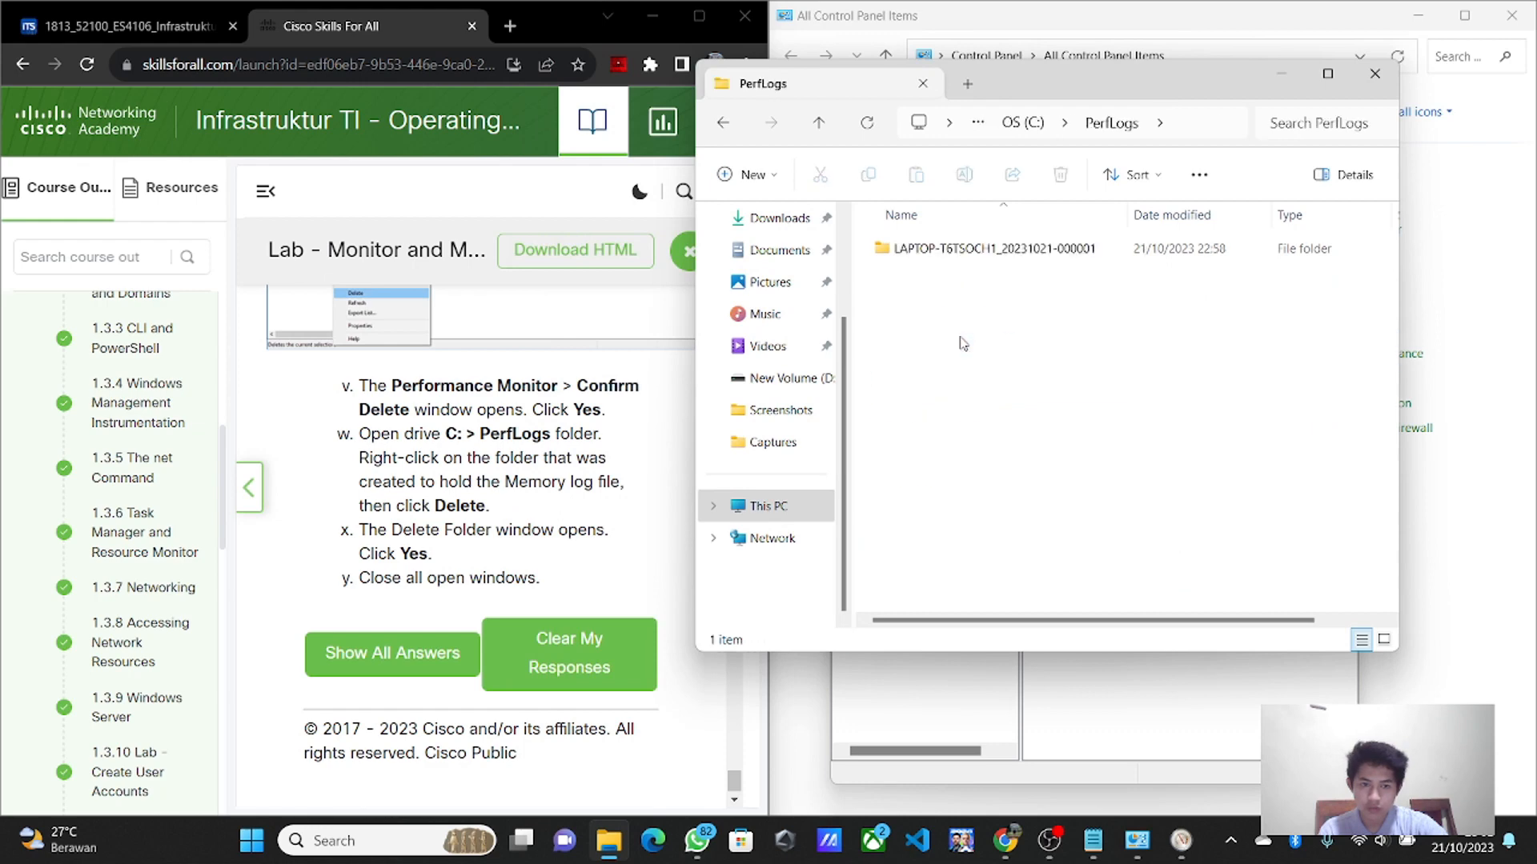
{"action": "right_click", "coordinate": [967, 254]}
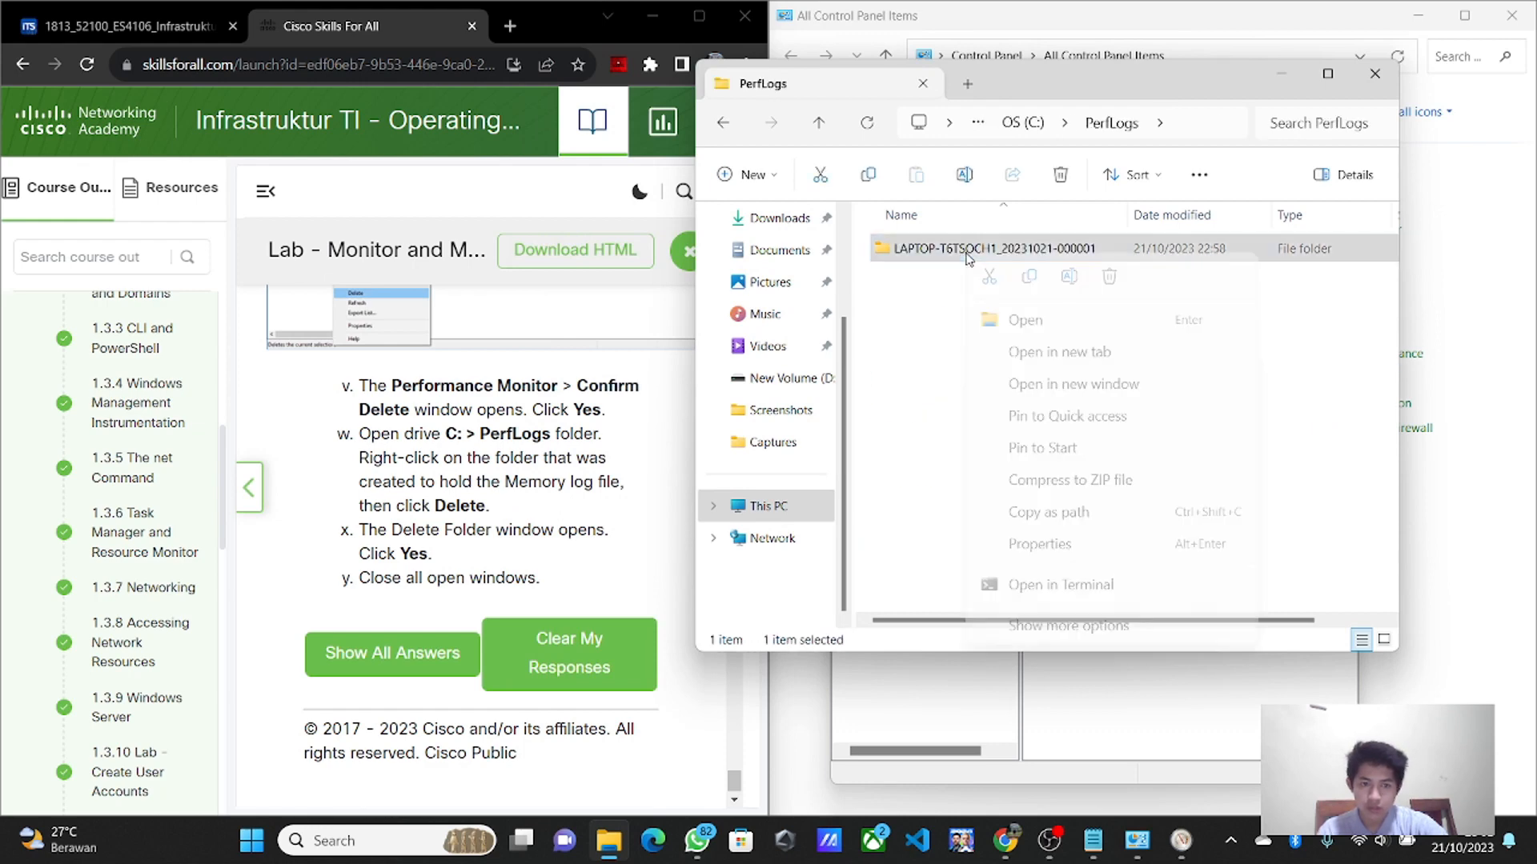
{"action": "left_click", "coordinate": [1111, 280]}
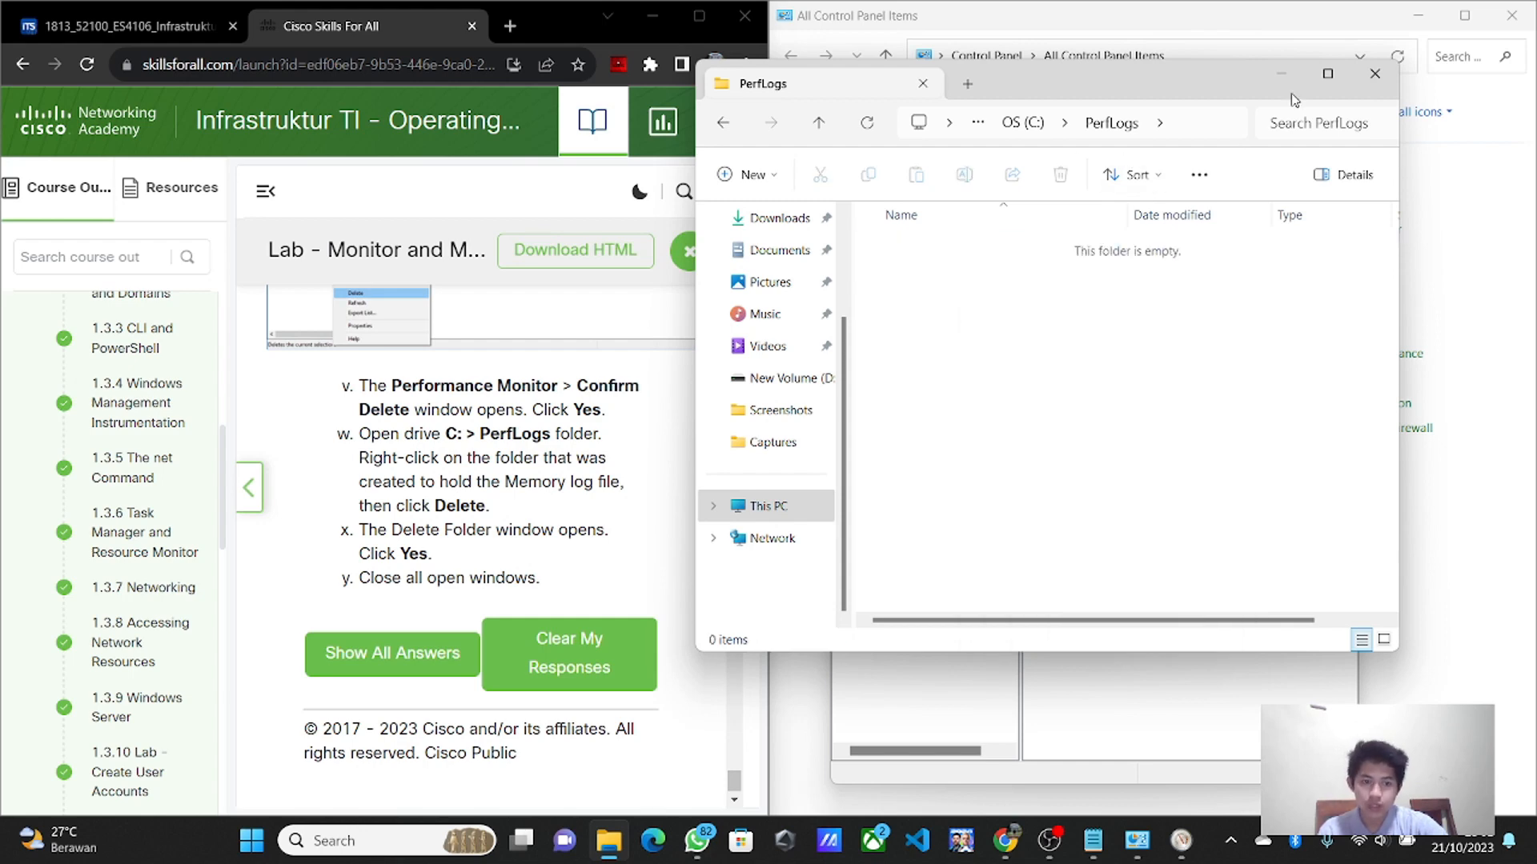
{"action": "left_click", "coordinate": [1374, 74]}
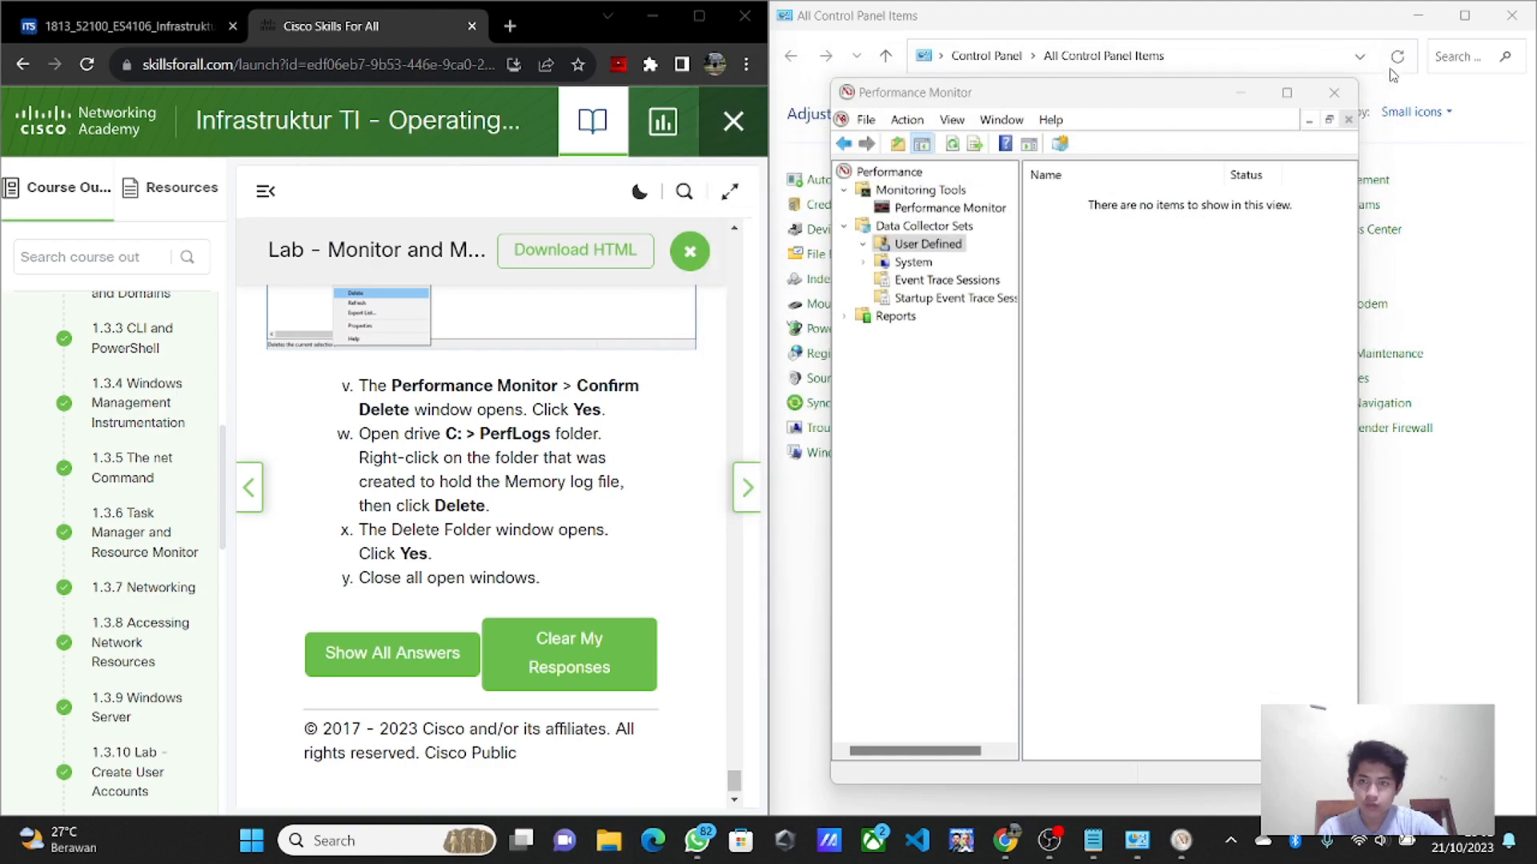
- Close the Performance Monitor and All Control Panel Items windows, and maximize the browser window with the lab page
{"action": "left_click", "coordinate": [1333, 92]}
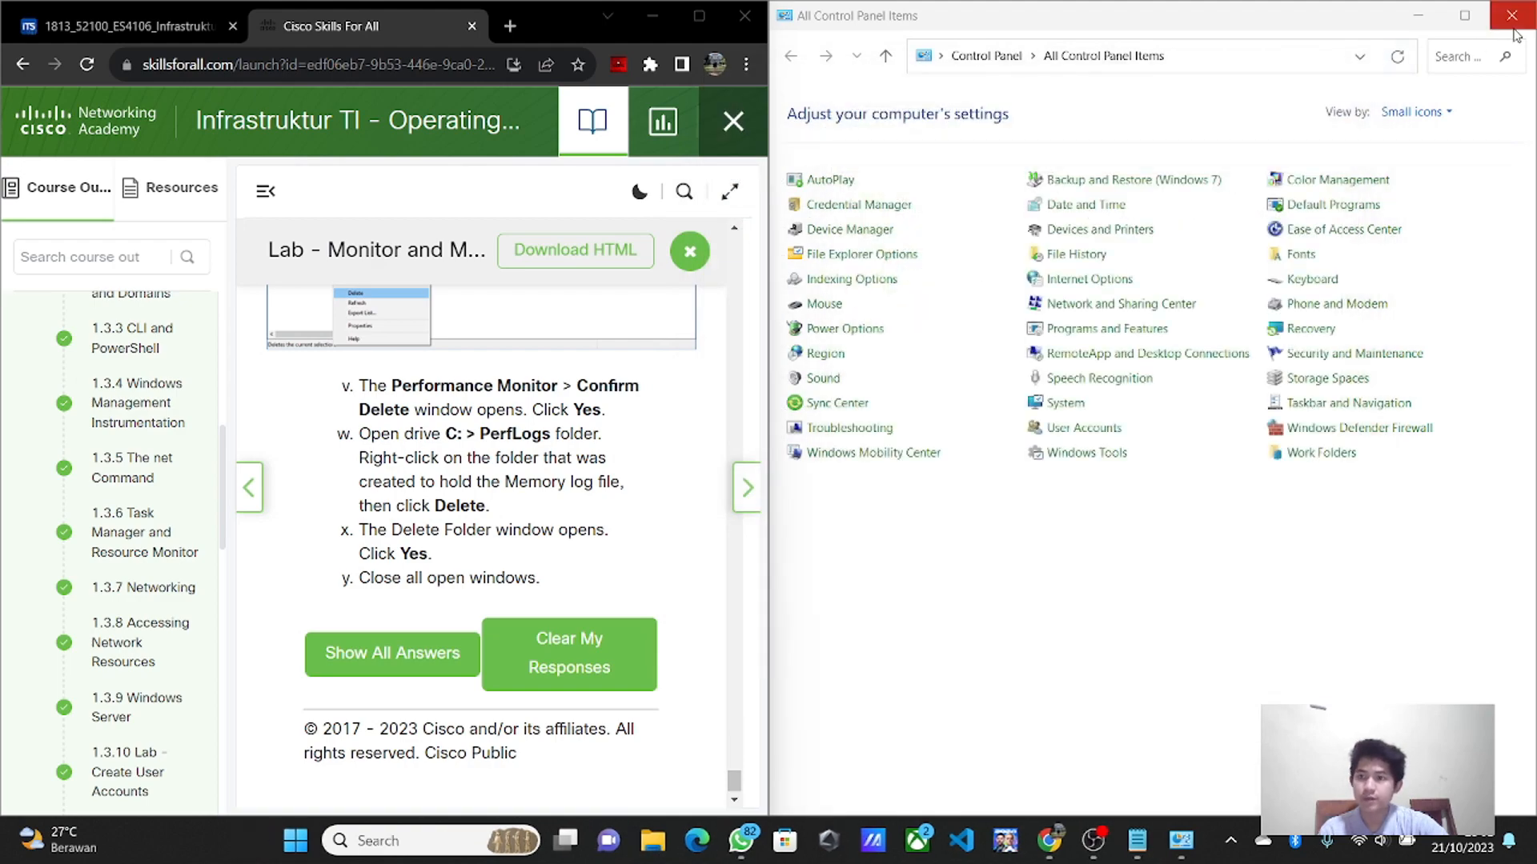
{"action": "left_click", "coordinate": [1513, 30]}
{"action": "left_click", "coordinate": [1508, 111]}
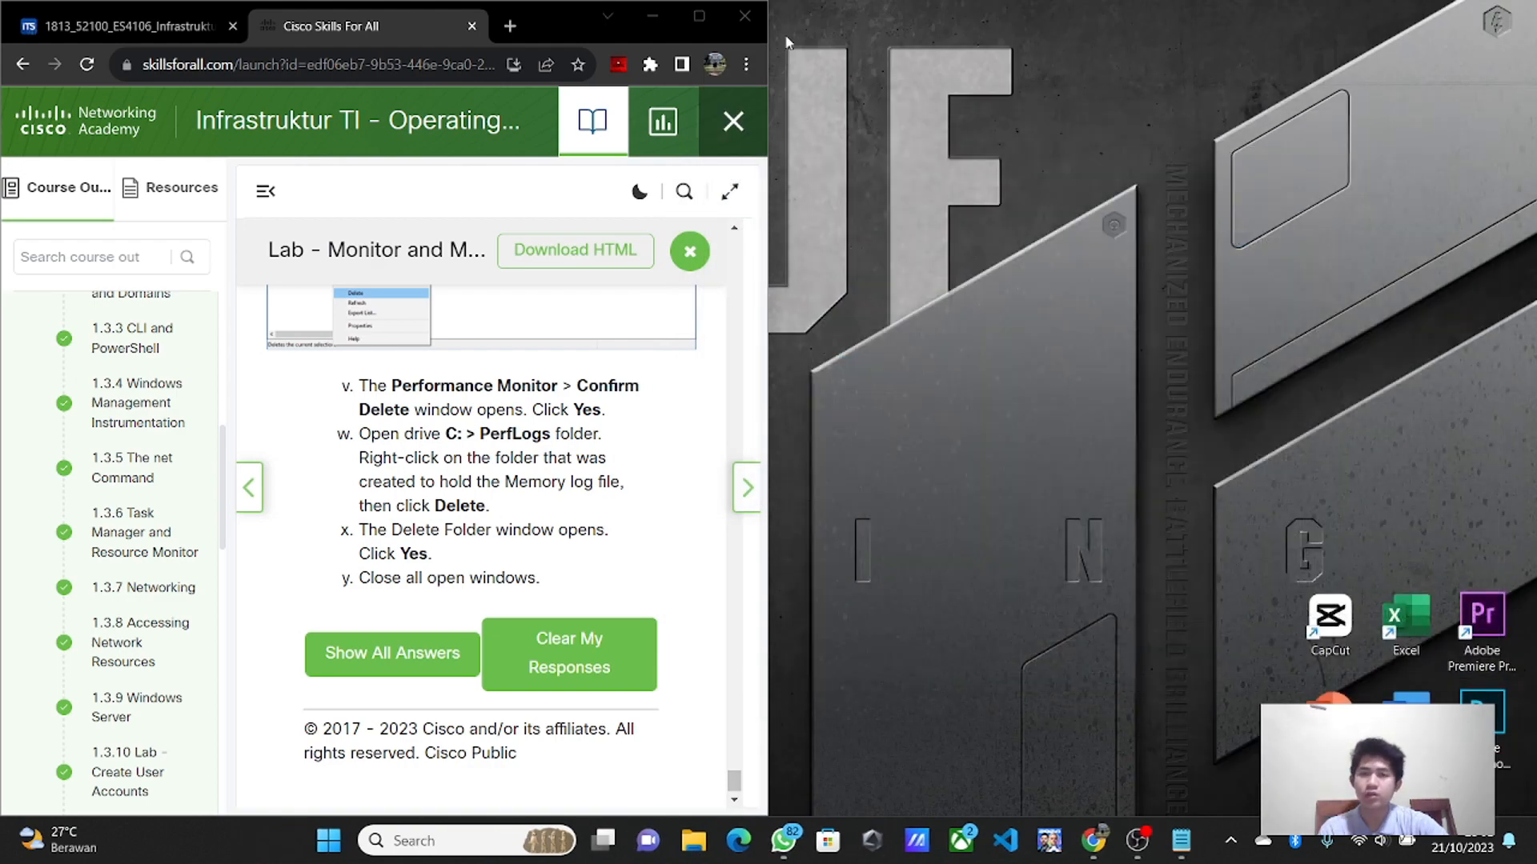
{"action": "left_click", "coordinate": [698, 16]}
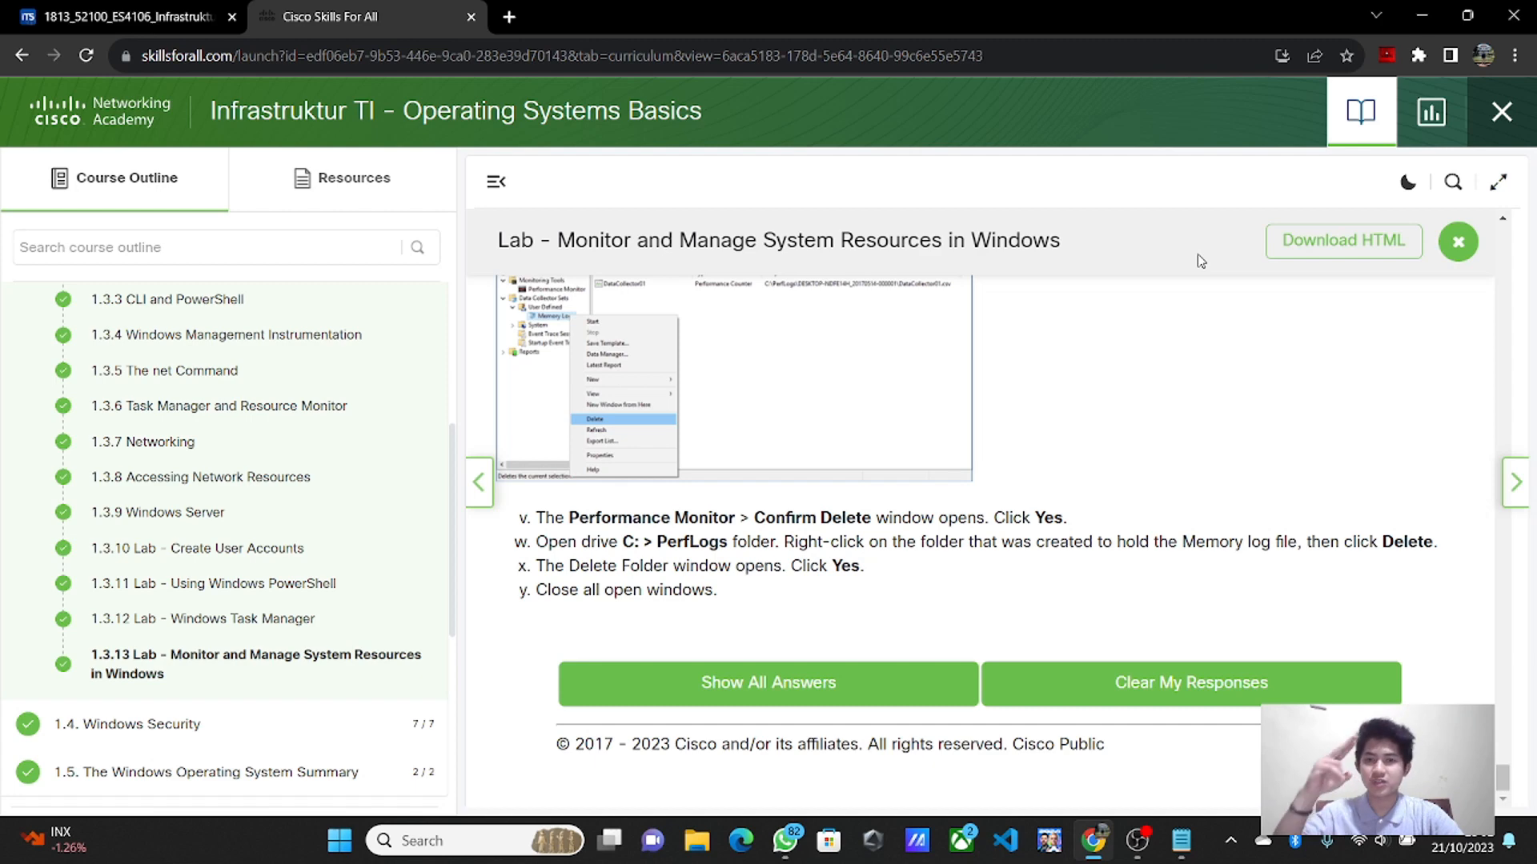
{"action": "left_click", "coordinate": [1137, 840]}
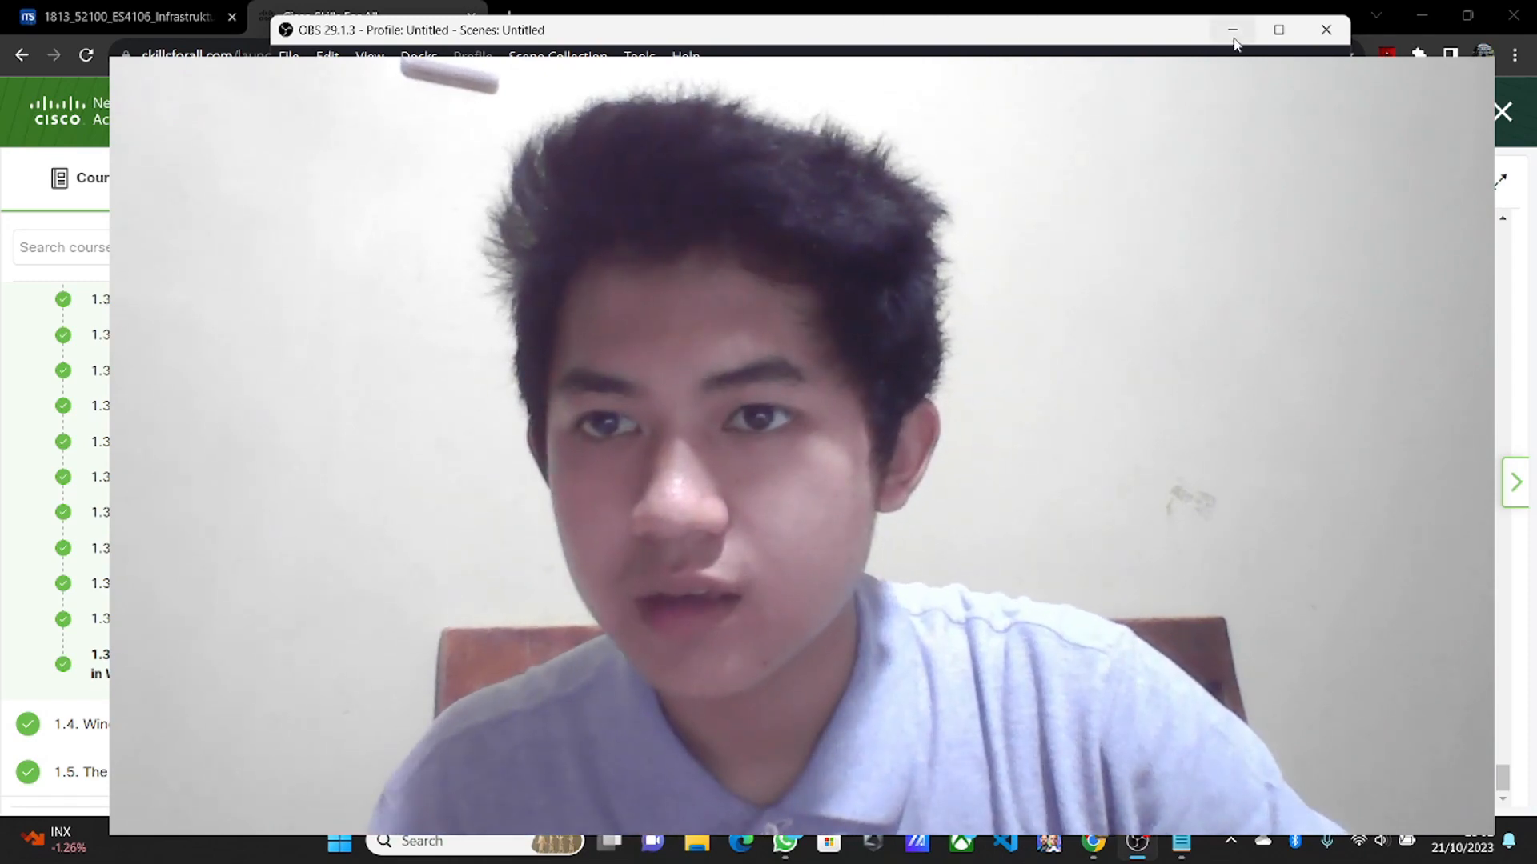
{"action": "left_click", "coordinate": [1232, 30]}
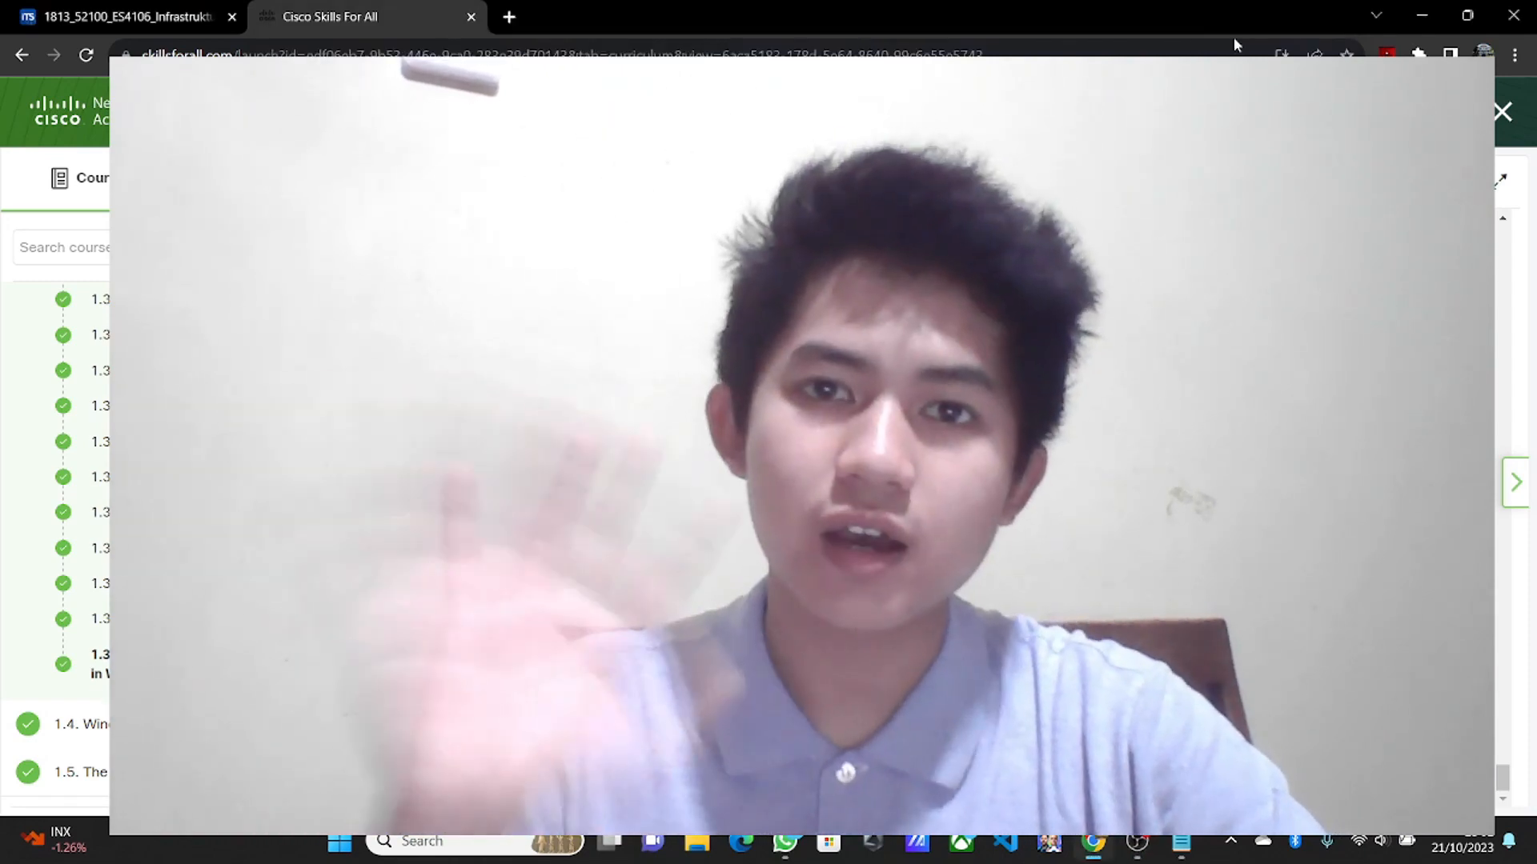
{"action": "left_click", "coordinate": [1136, 838]}
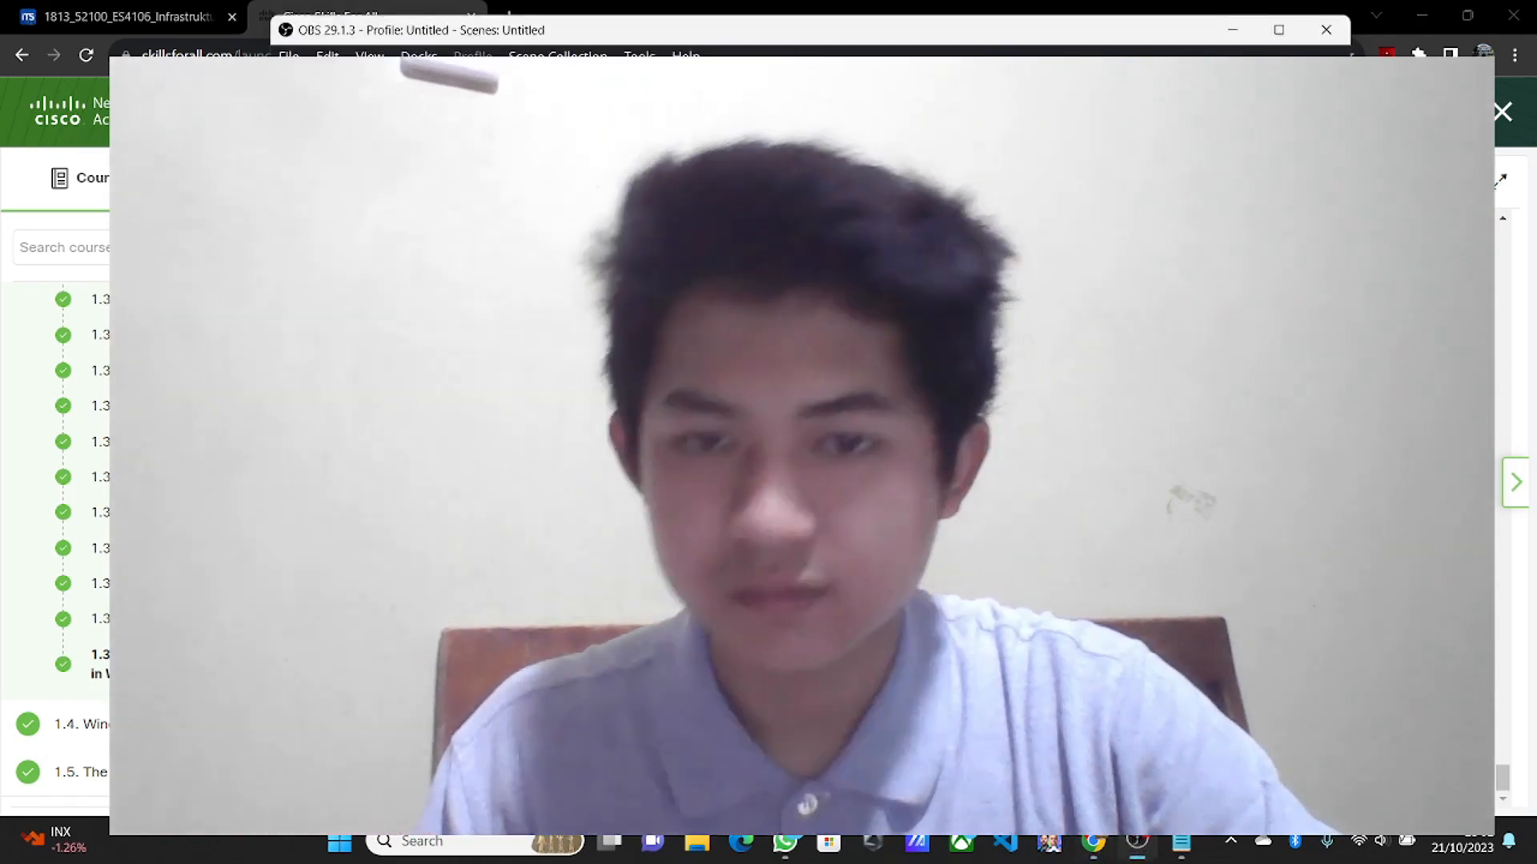